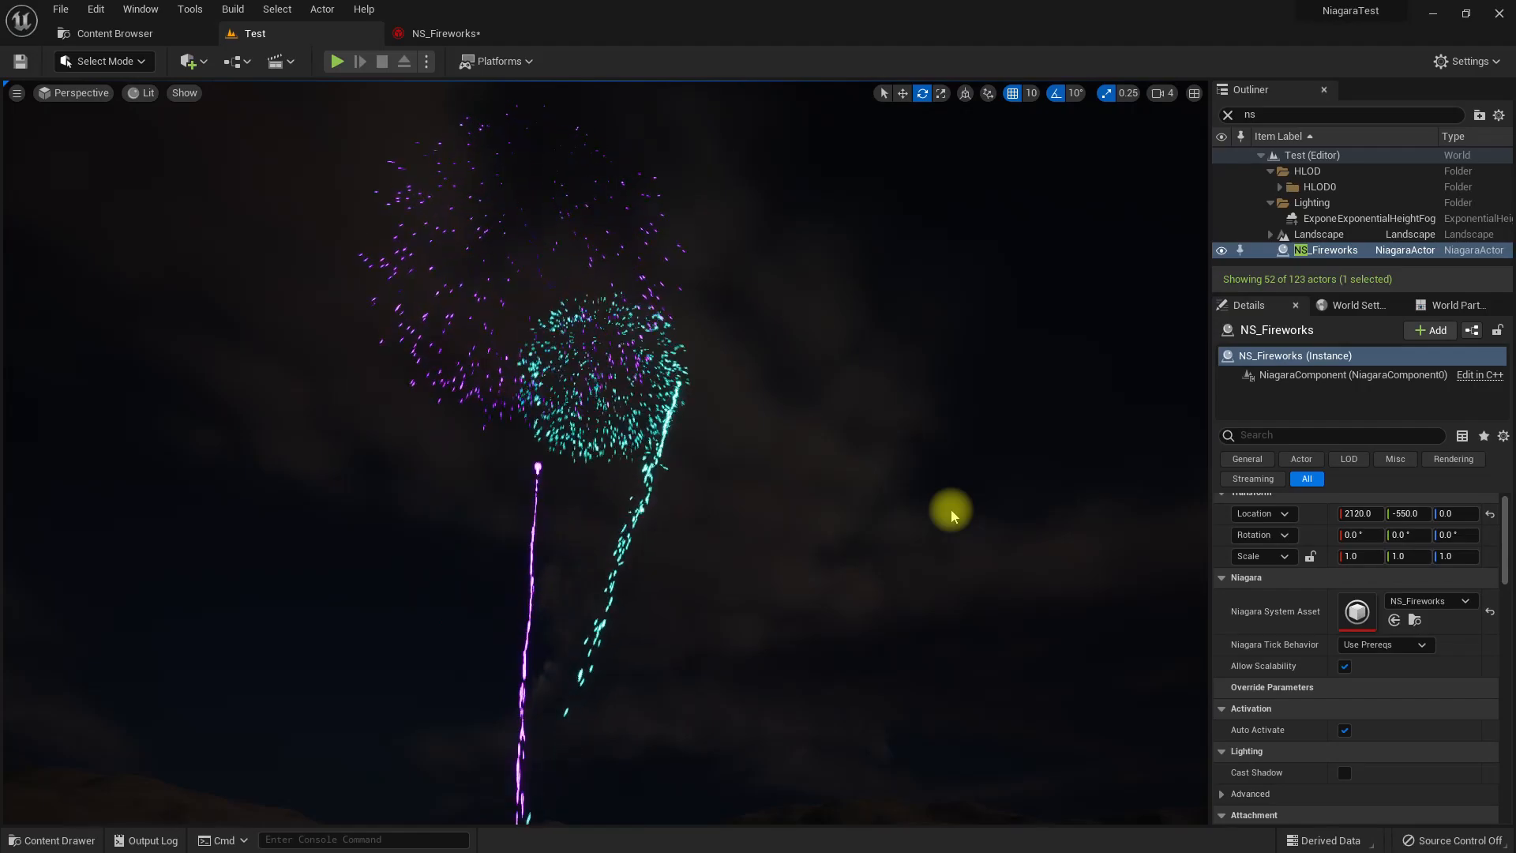
key(F11)
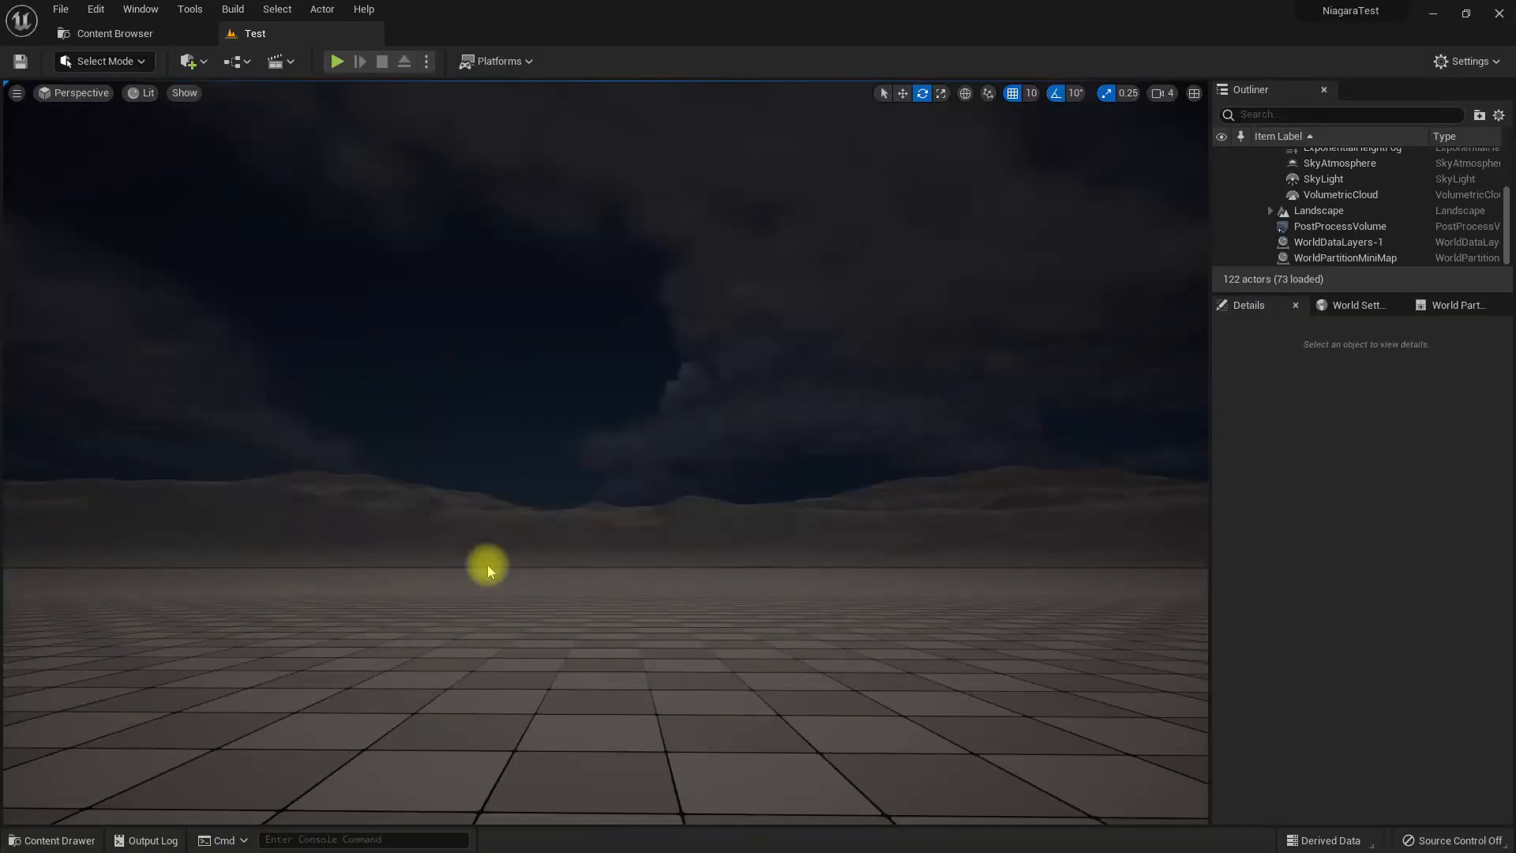
right_drag(505, 565, 596, 552)
right_drag(764, 419, 770, 474)
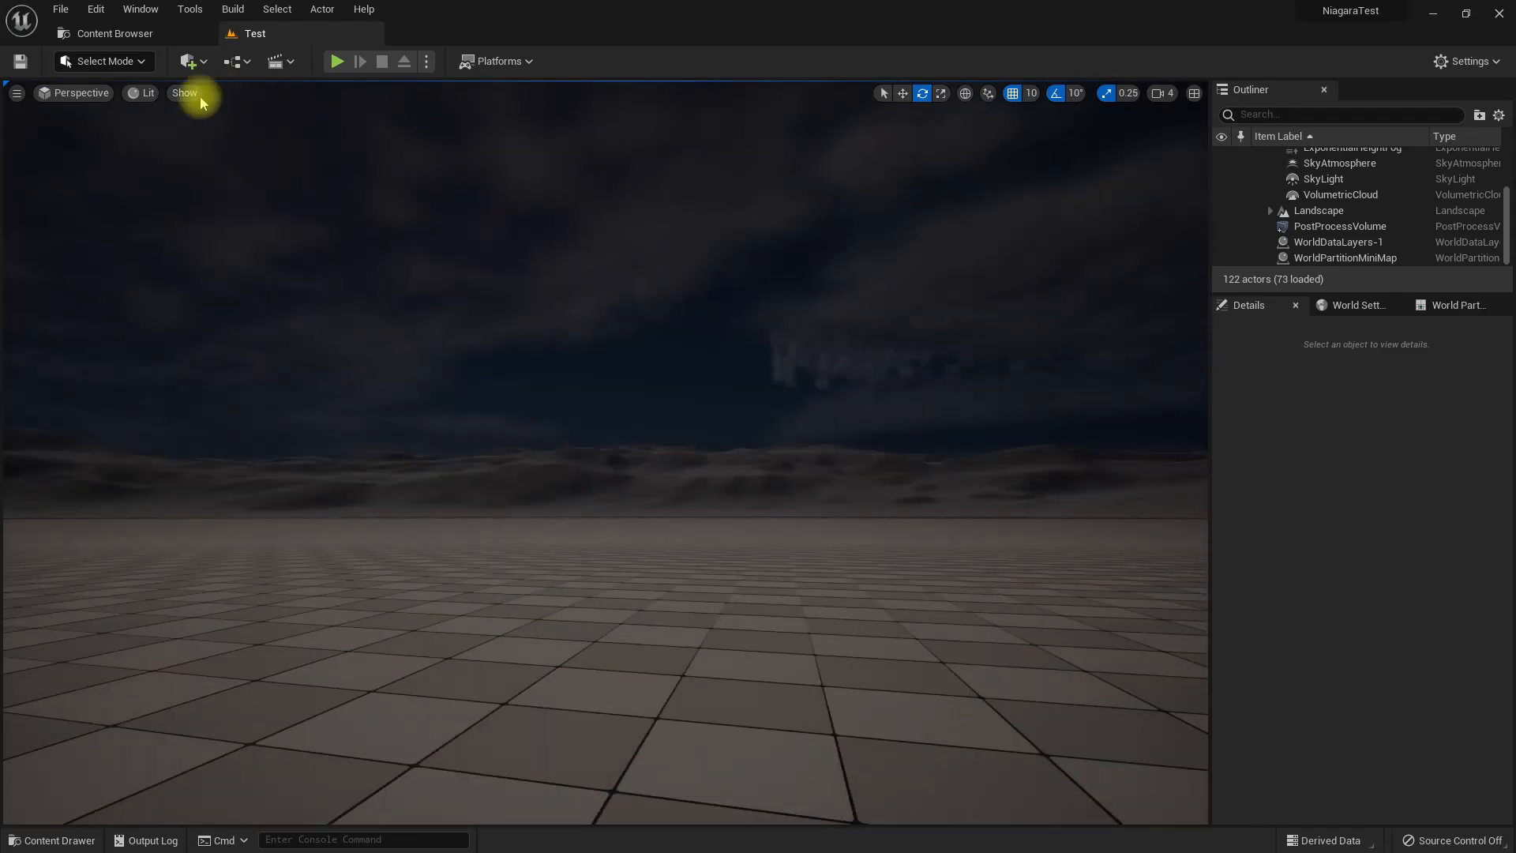
mouse_move(585, 402)
right_down()
mouse_move(600, 443)
mouse_move(592, 427)
right_up()
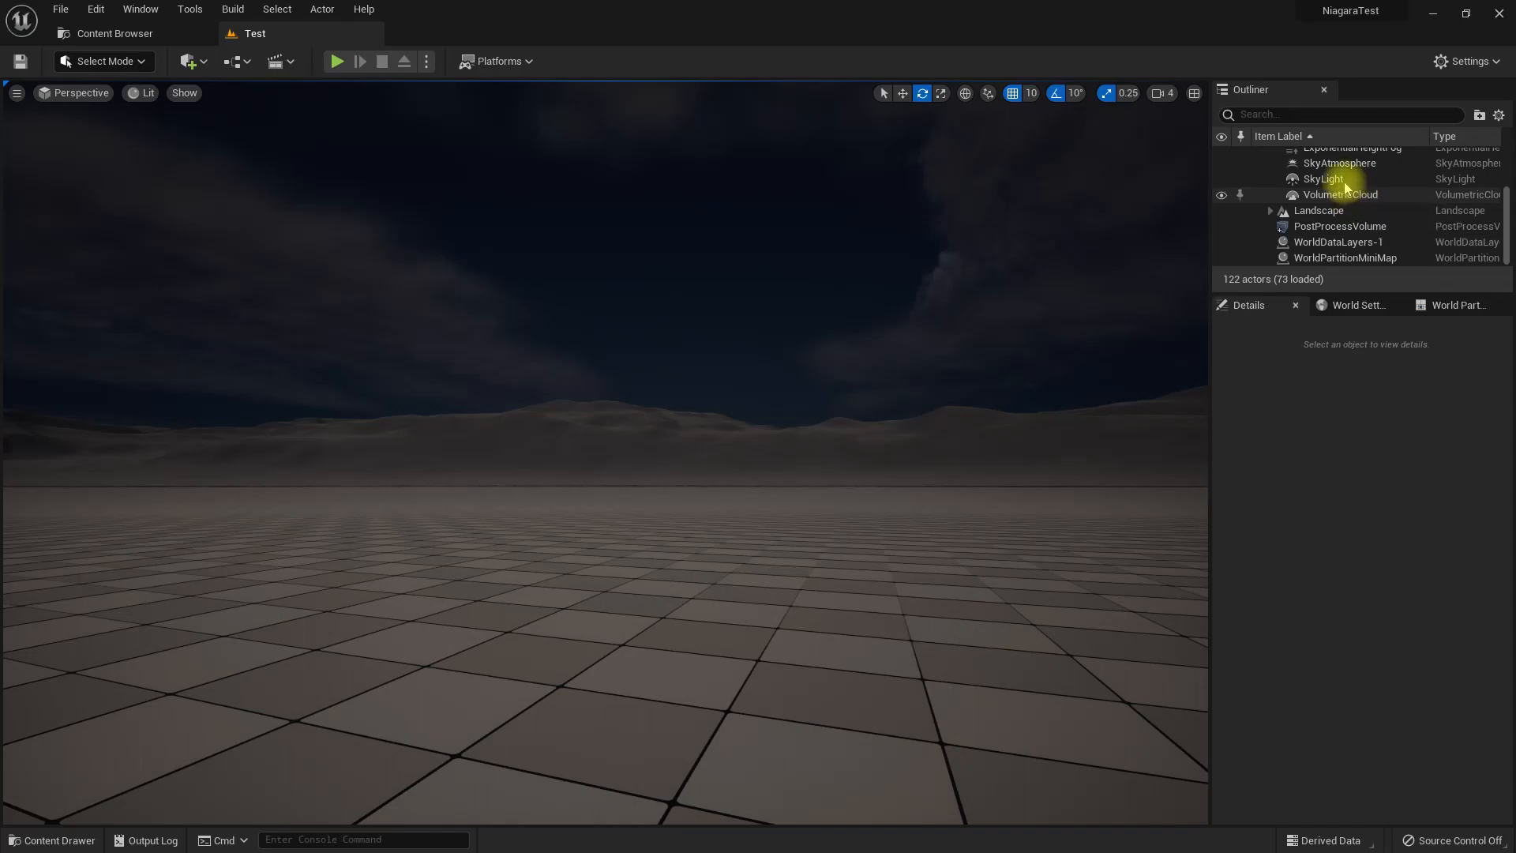
Select the DirectionalLight in the level, leave game view so its icon and gizmo are available, and use the move gizmo.
scroll(1413, 198, up, 3)
click(1342, 218)
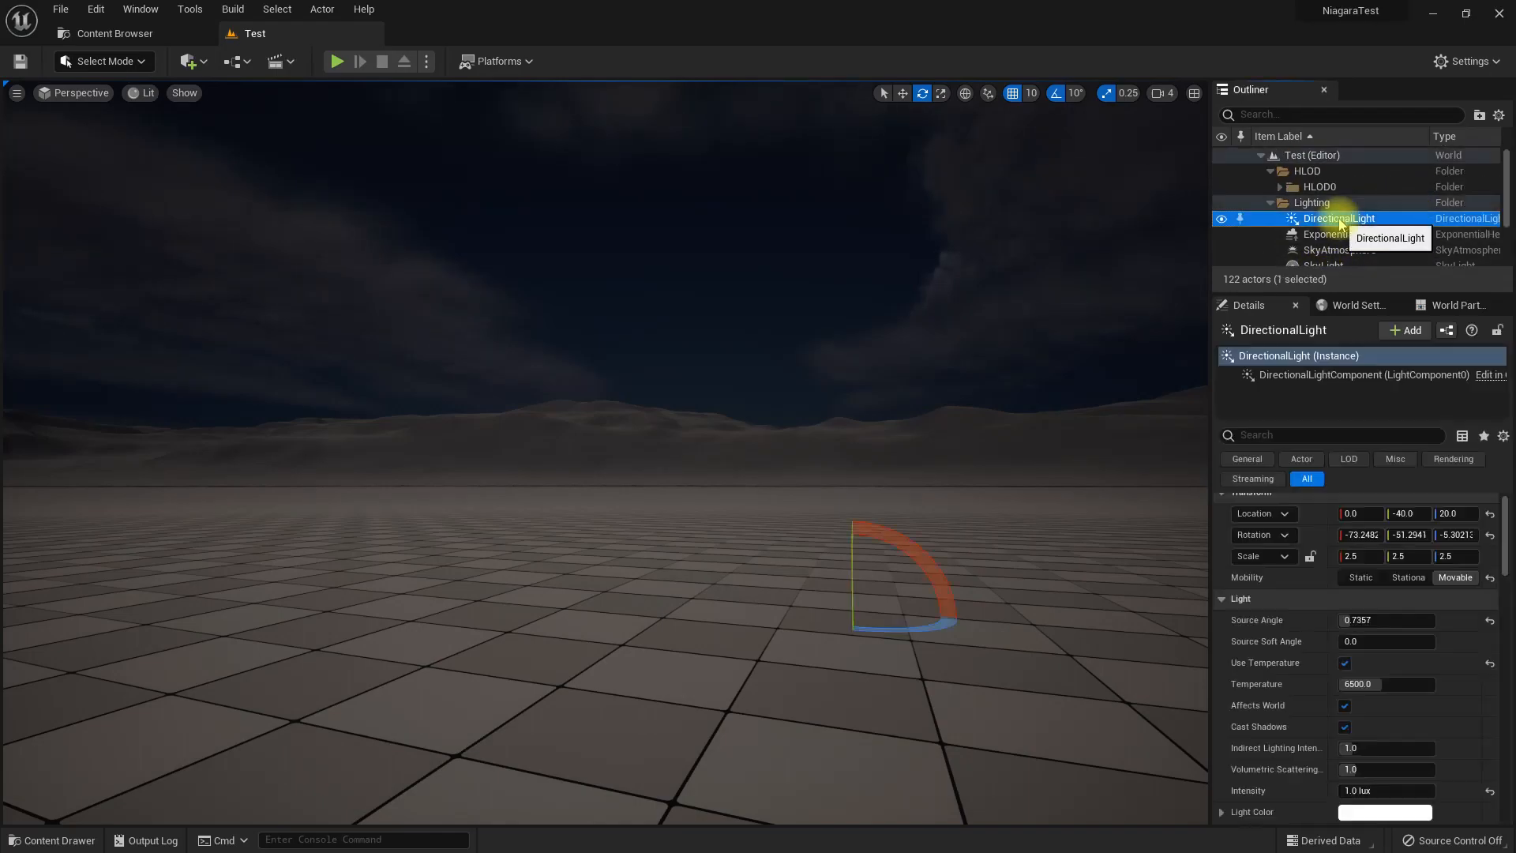
right_drag(900, 605, 932, 623)
key(g)
right_drag(834, 588, 845, 620)
key(w)
key(w)
key(w)
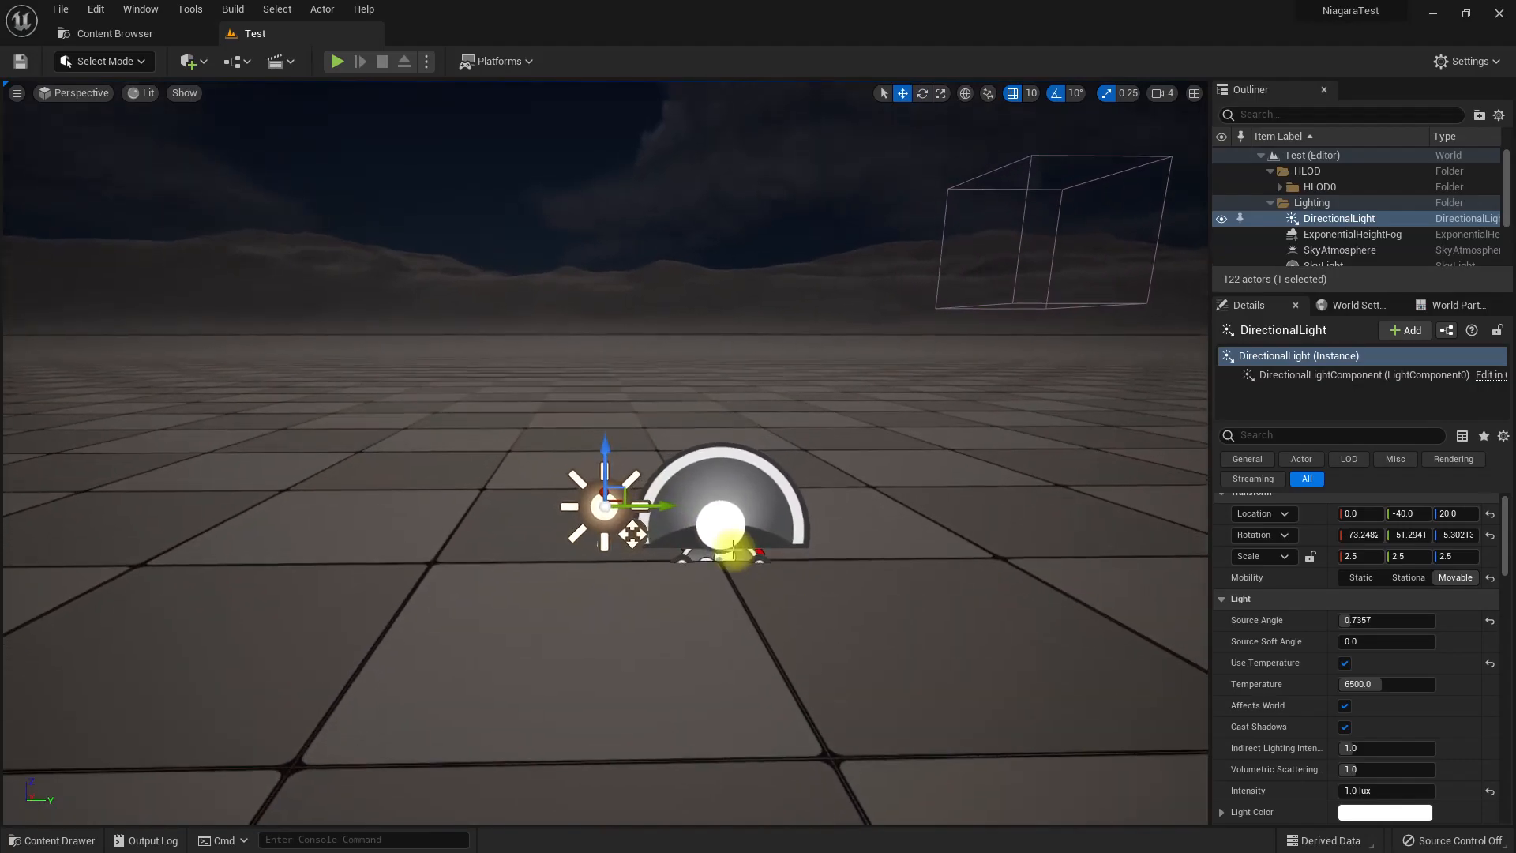
click(711, 518)
click(1329, 221)
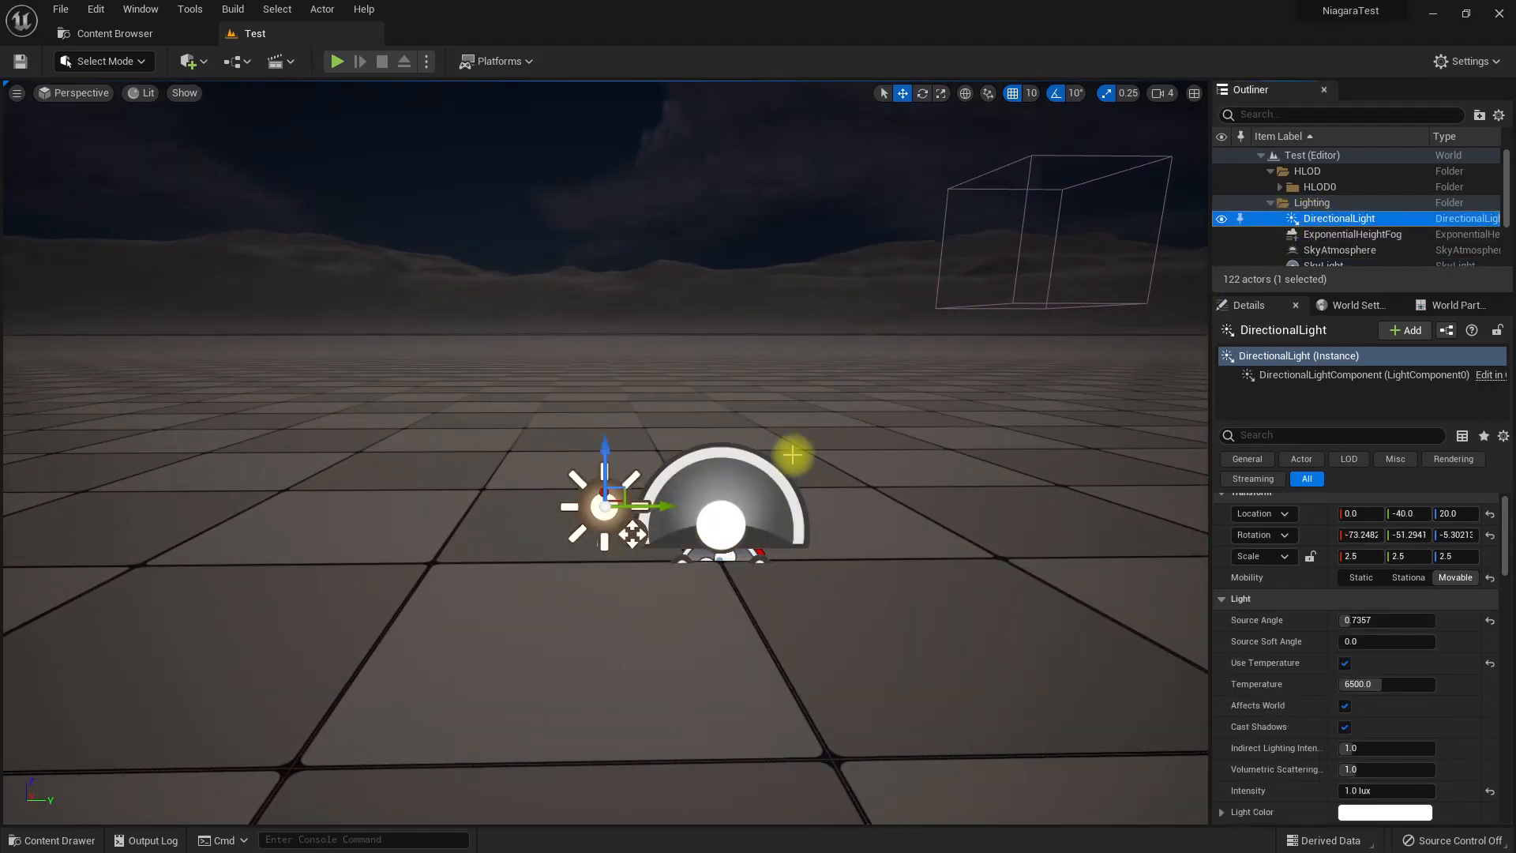
Rotate the DirectionalLight in local space to about -40, -21.3, -57.2 degrees to darken the night scene.
alt+drag(632, 535, 858, 550)
click(964, 93)
mouse_move(849, 498)
alt+mouse_down()
mouse_move(694, 570)
mouse_move(627, 566)
mouse_move(863, 524)
alt+mouse_up()
key(e)
drag(804, 461, 784, 463)
drag(715, 549, 640, 491)
right_drag(775, 503, 767, 517)
right_drag(660, 394, 627, 354)
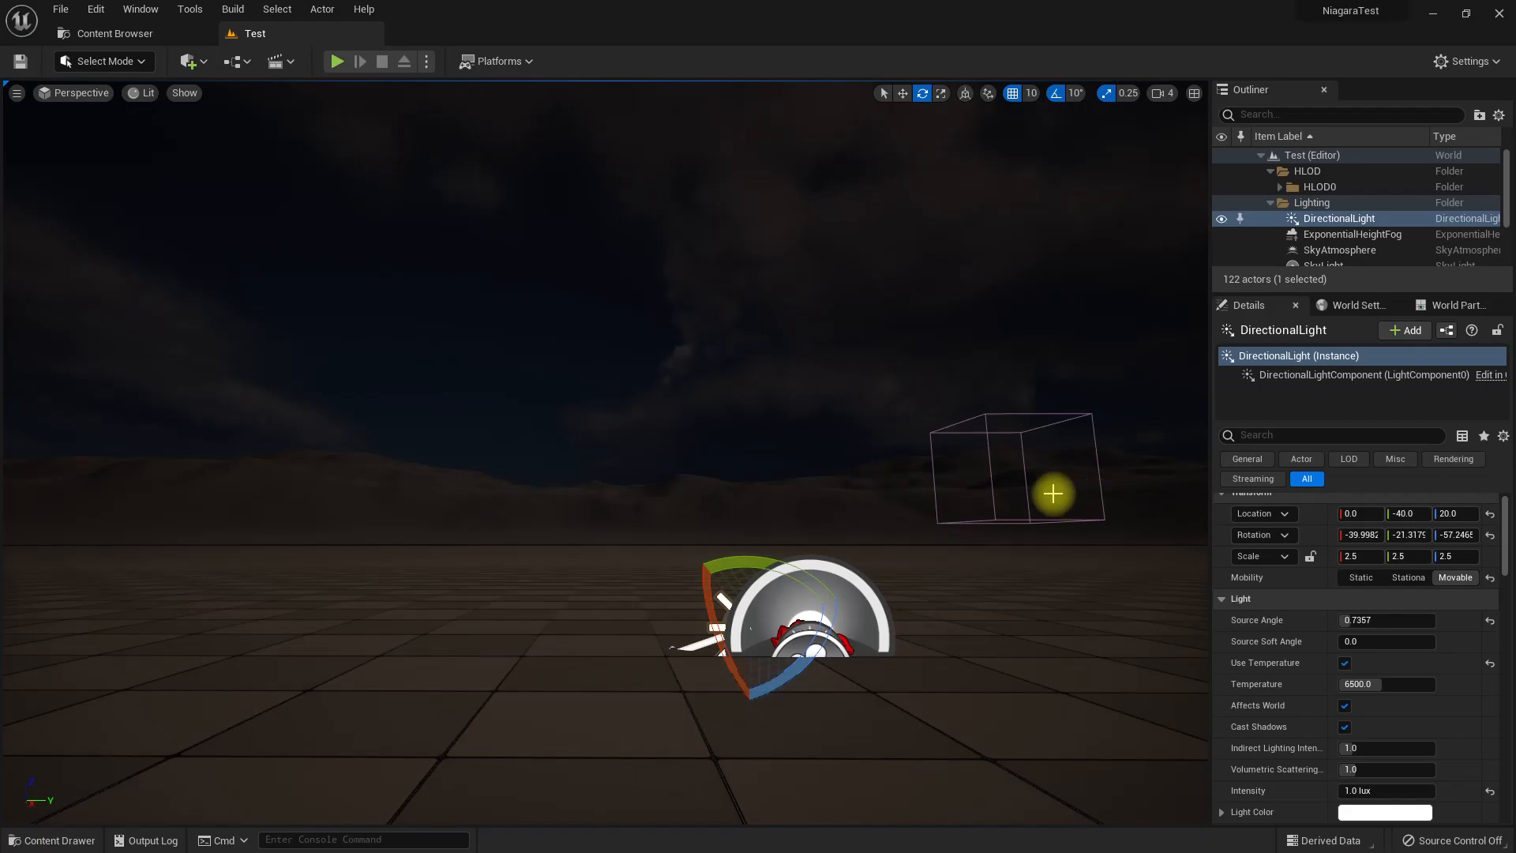
right_drag(794, 274, 718, 263)
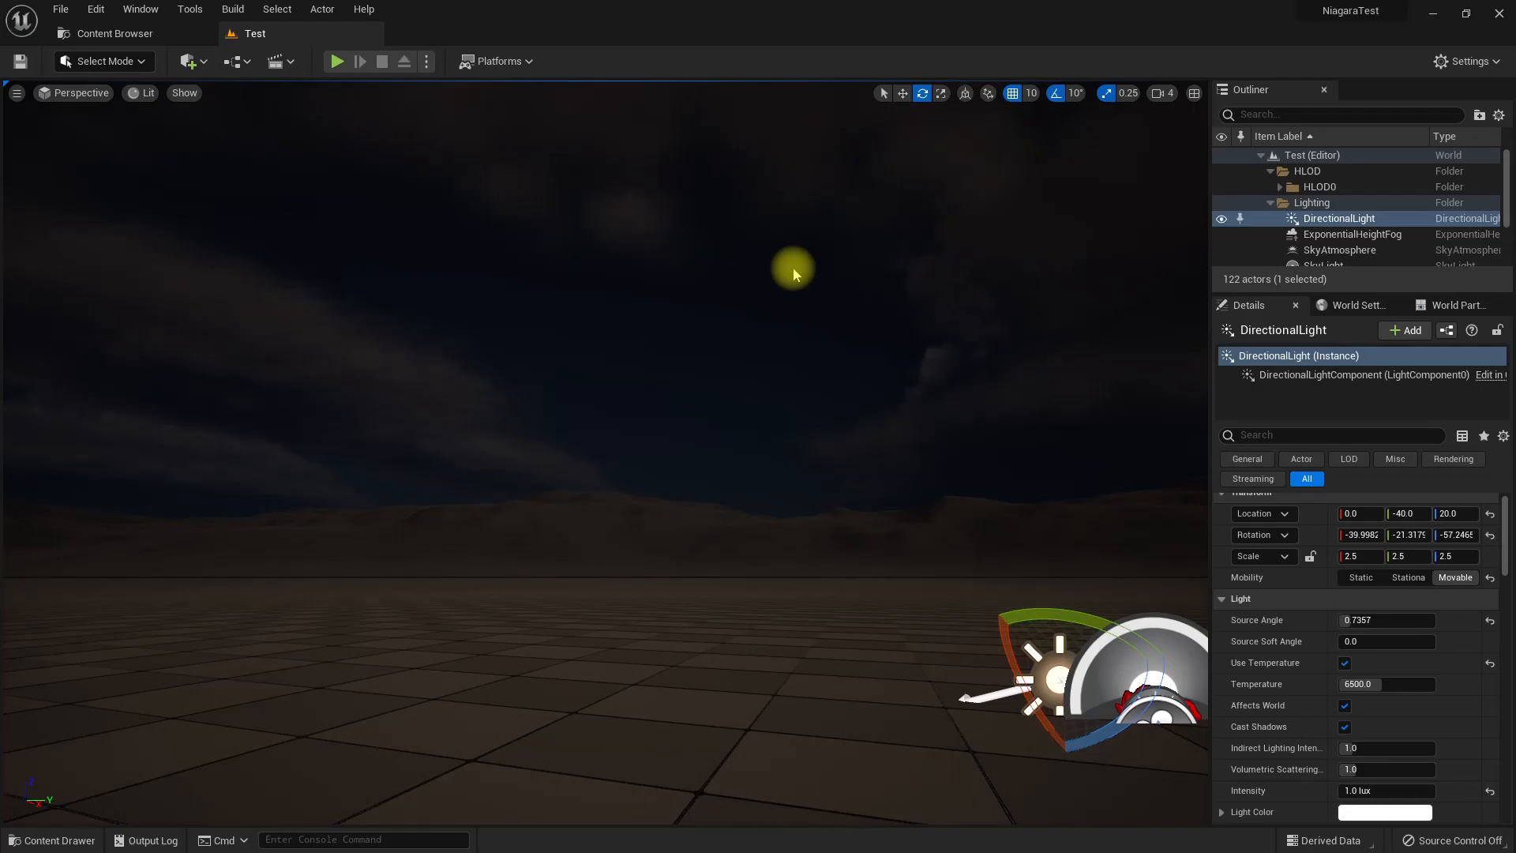
Go to the project's content assets and open the FX folder.
click(175, 32)
click(595, 447)
right_click(519, 183)
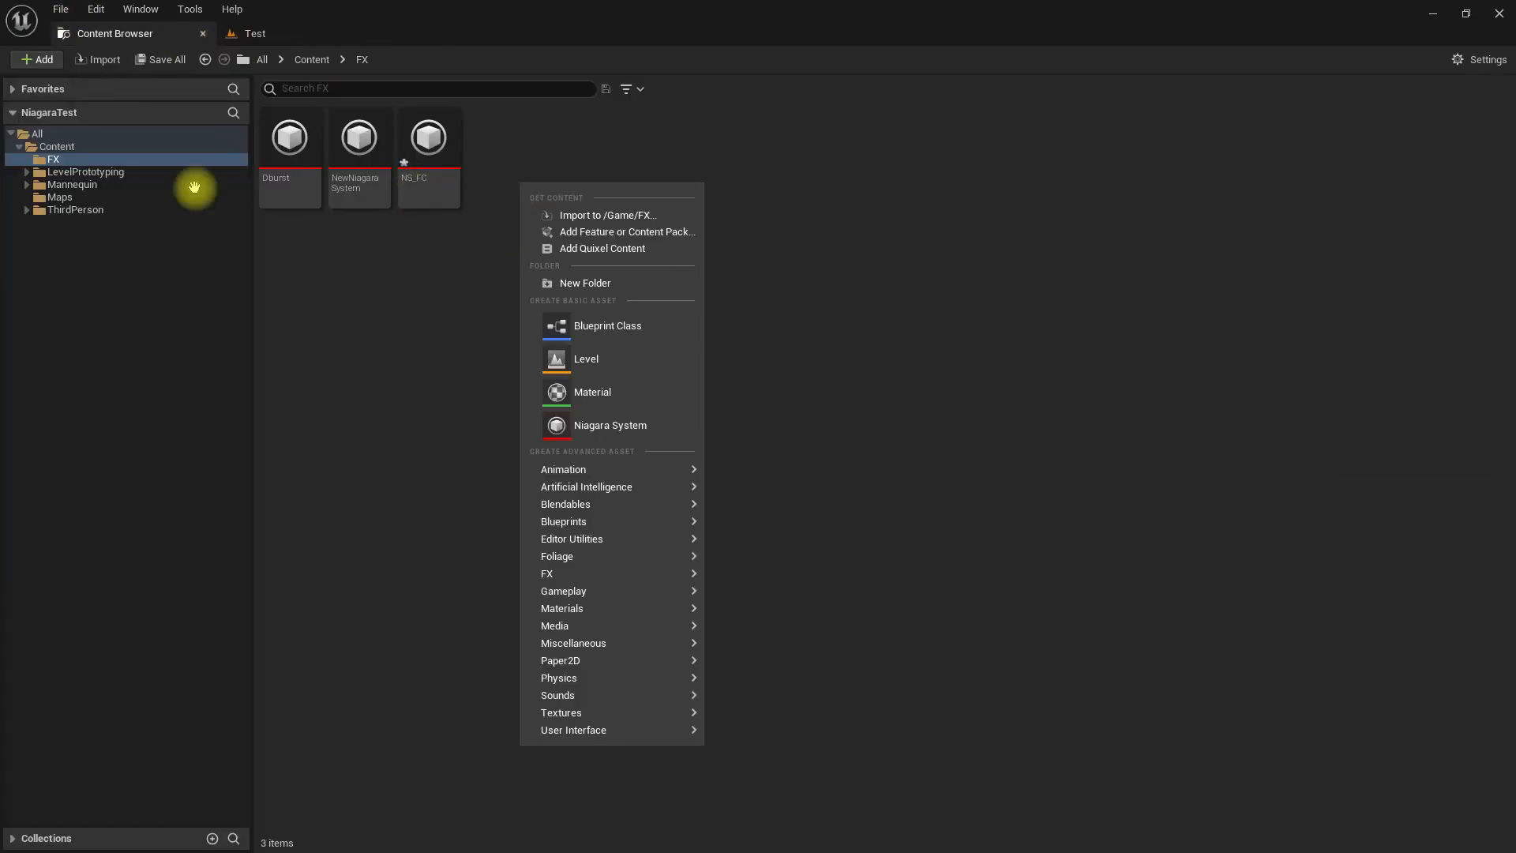
right_click(55, 147)
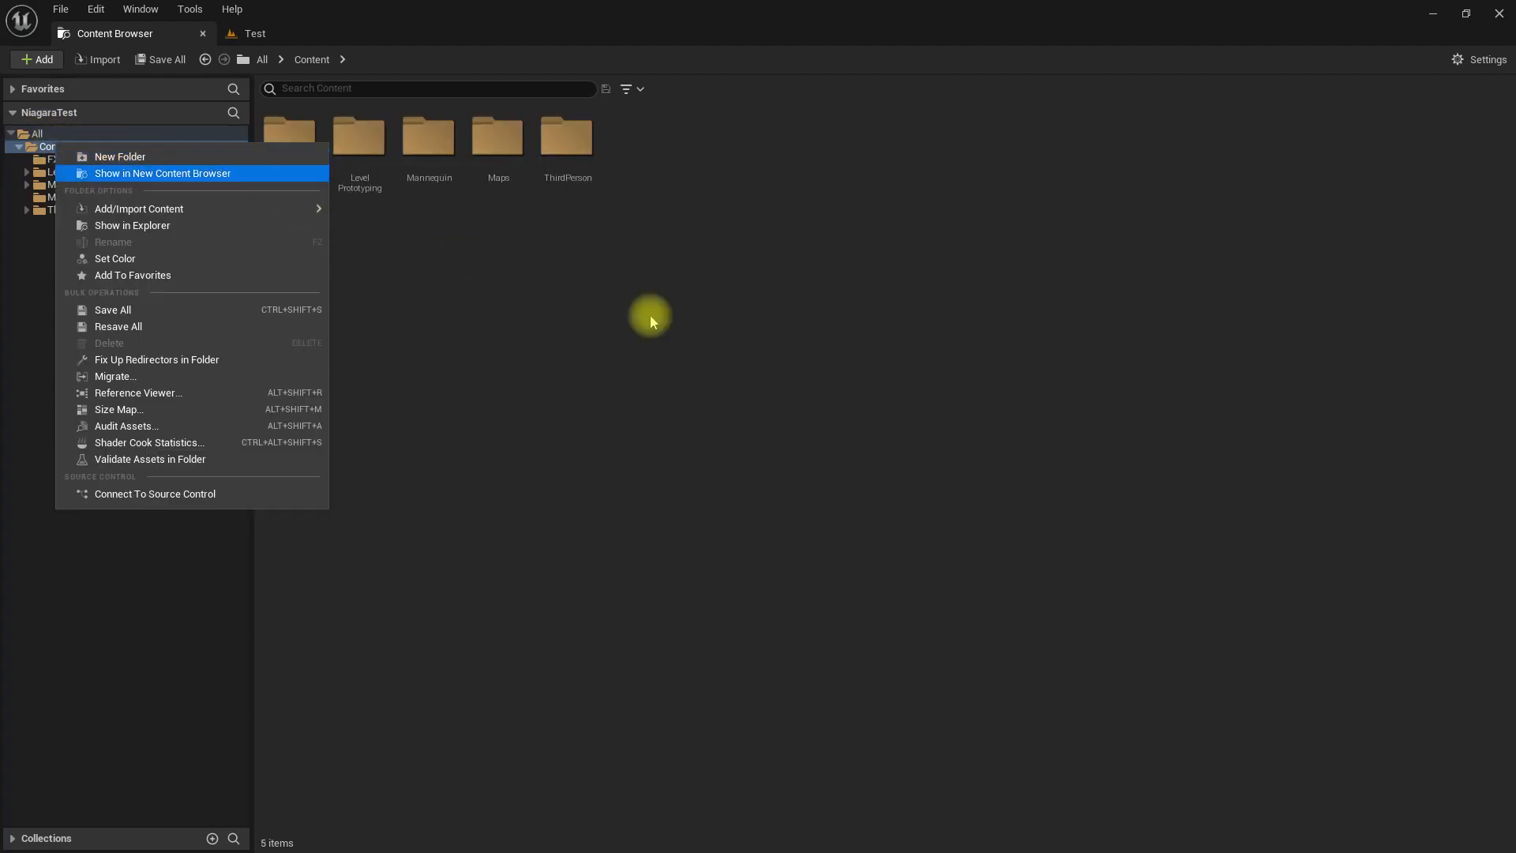
click(825, 413)
double_click(306, 150)
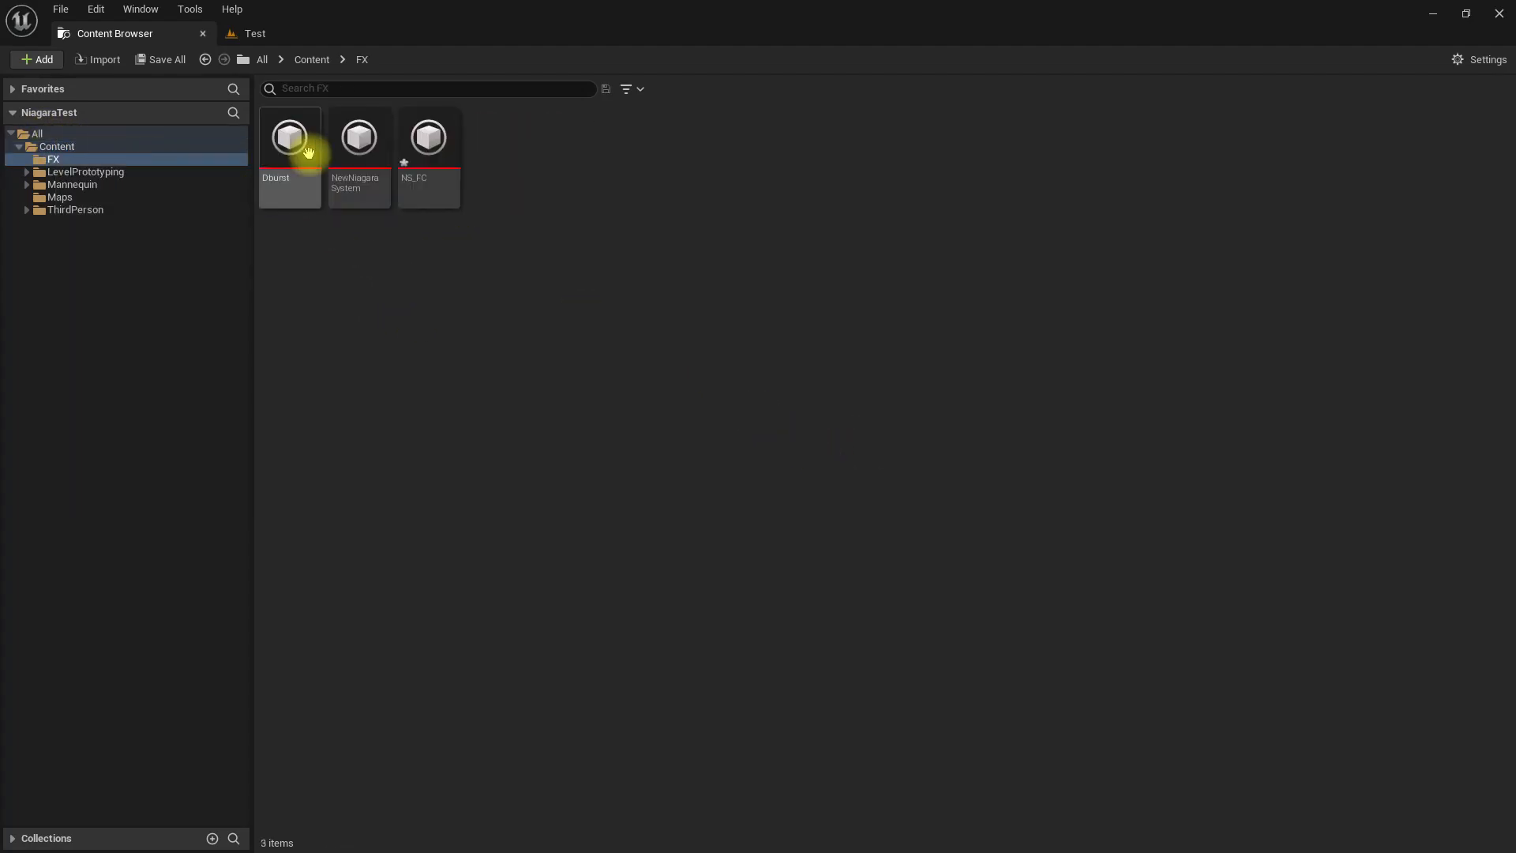
Create a Niagara System in the FX folder from selected emitters, adding the Directional Burst template.
right_click(754, 315)
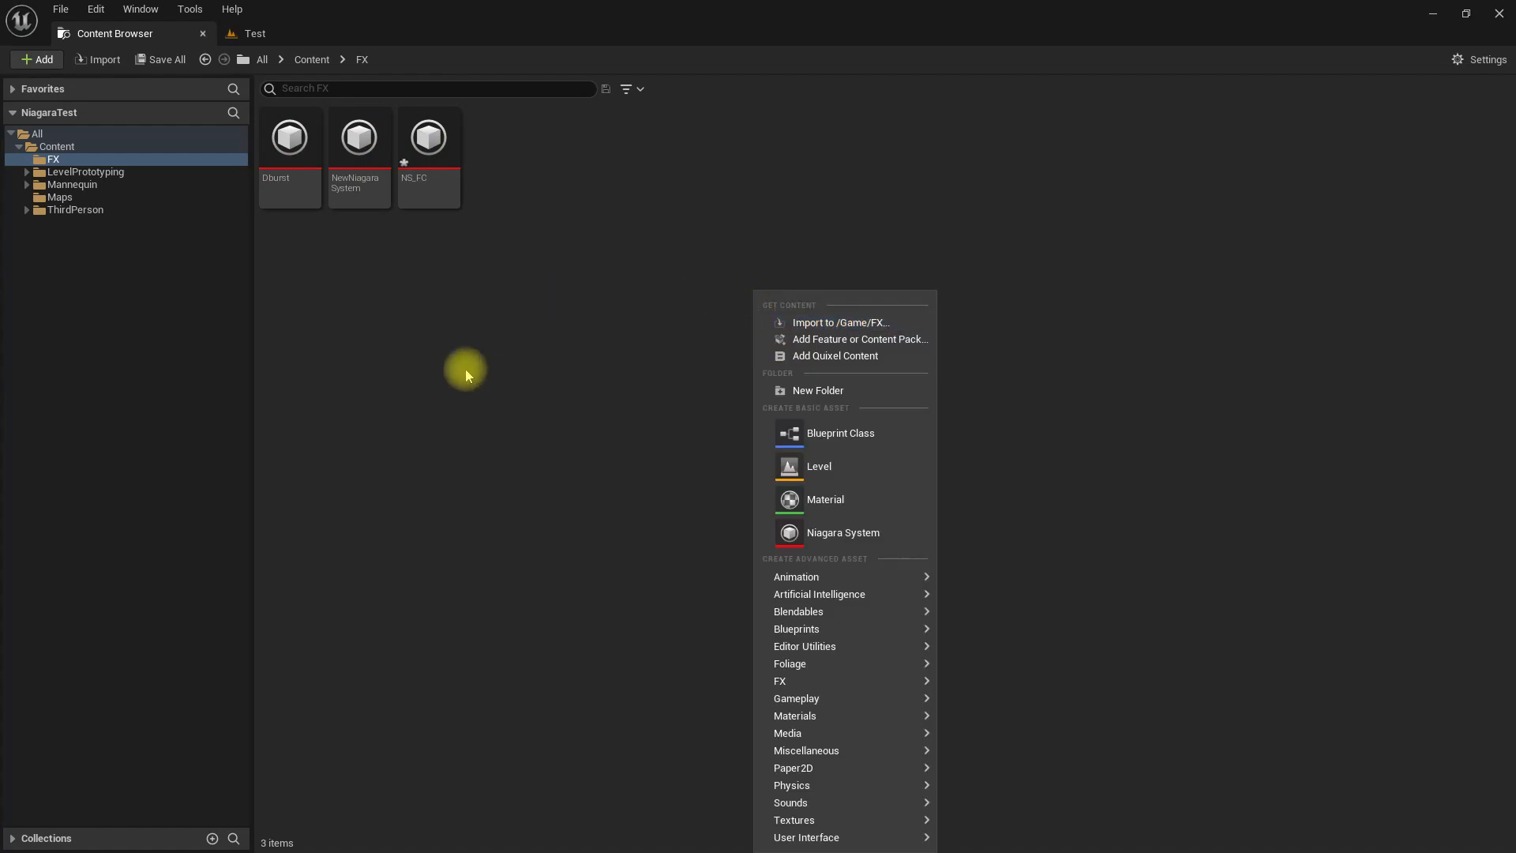
click(845, 533)
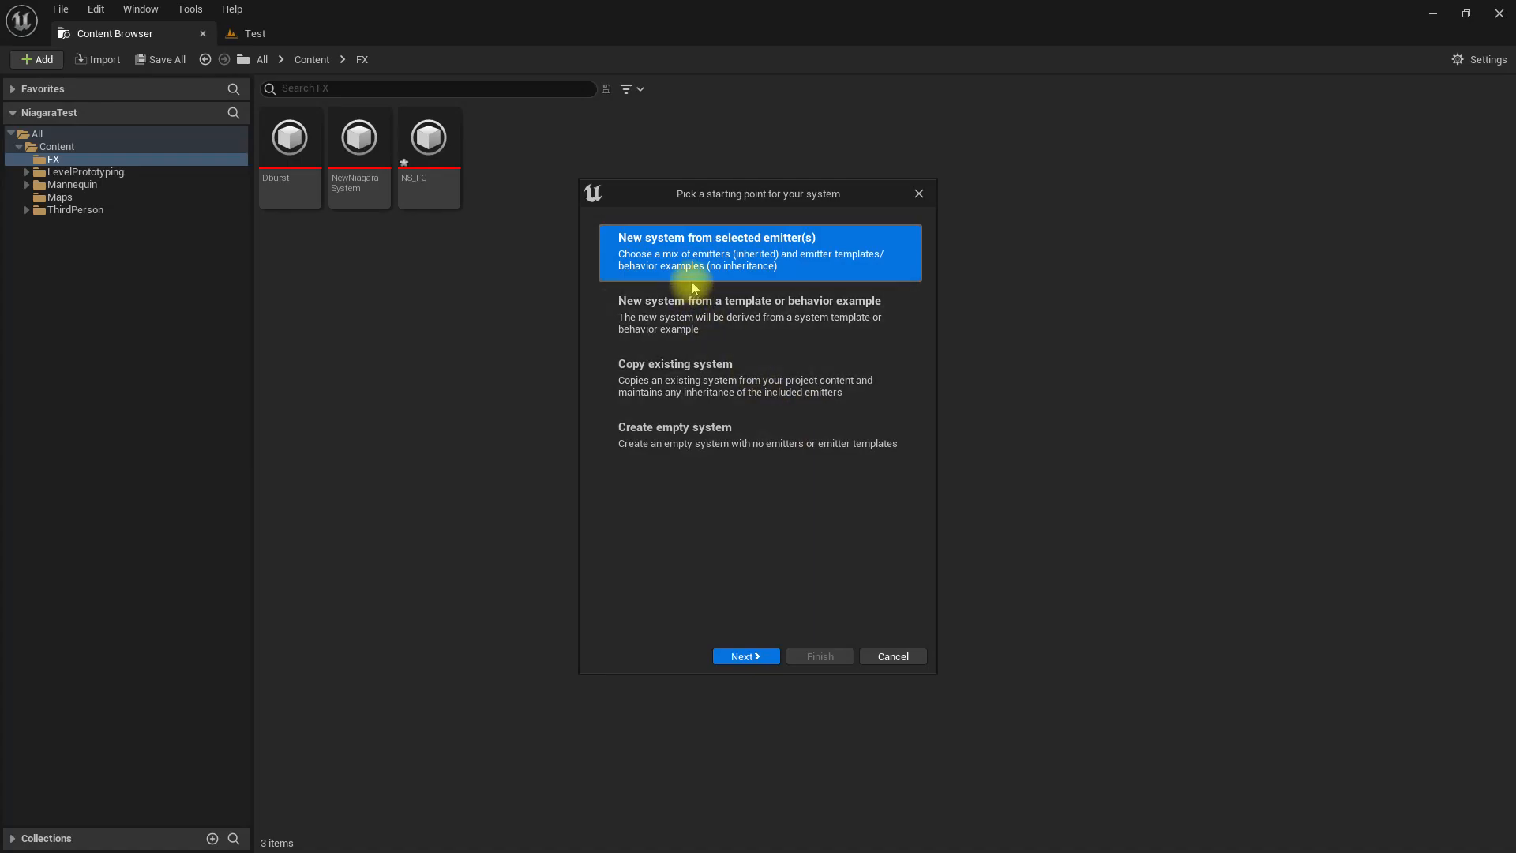
click(738, 655)
click(726, 372)
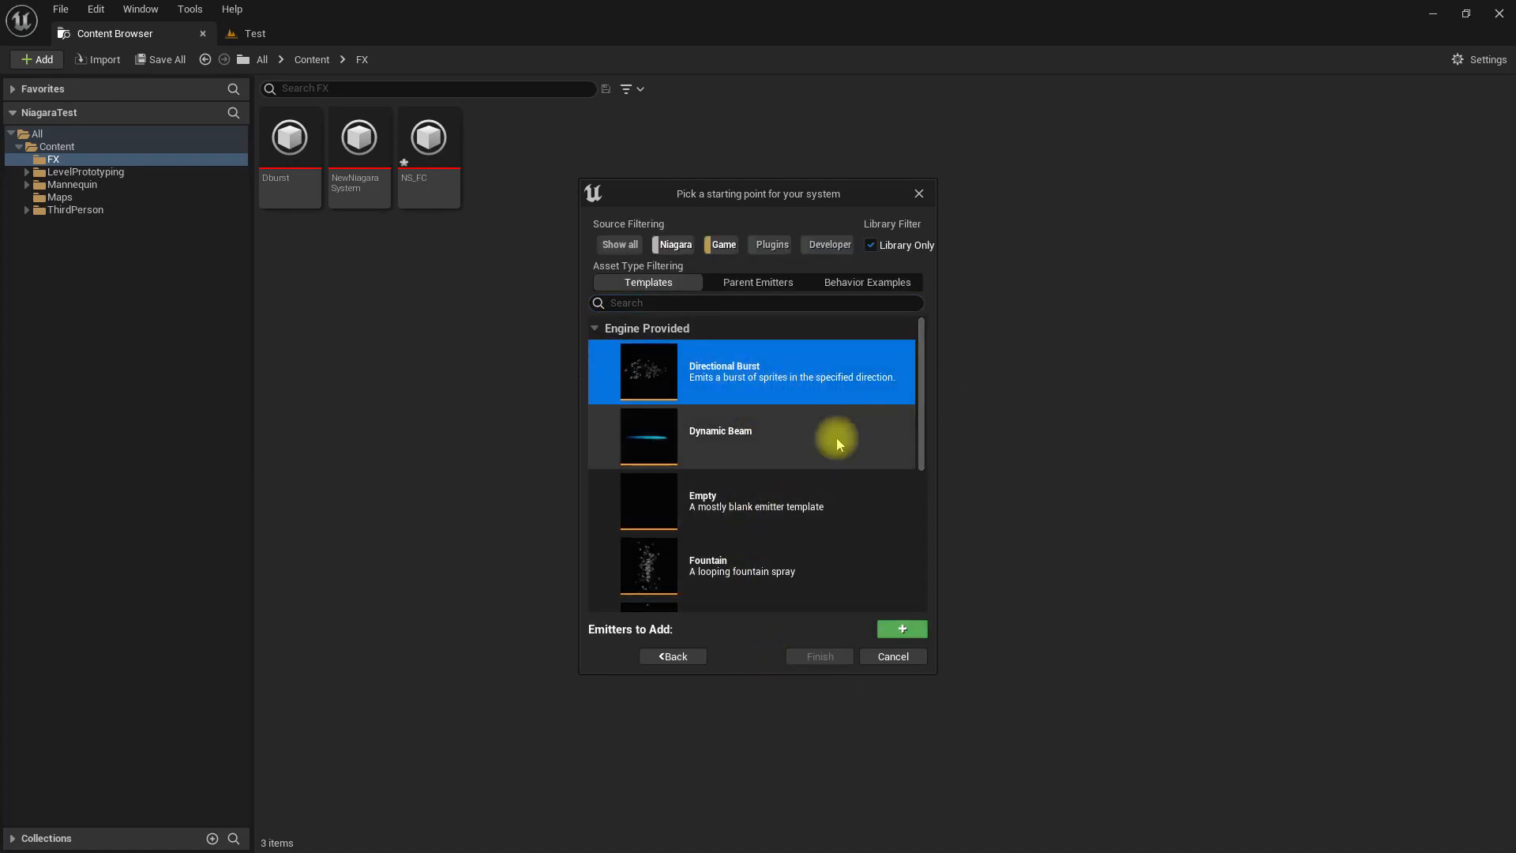
click(903, 629)
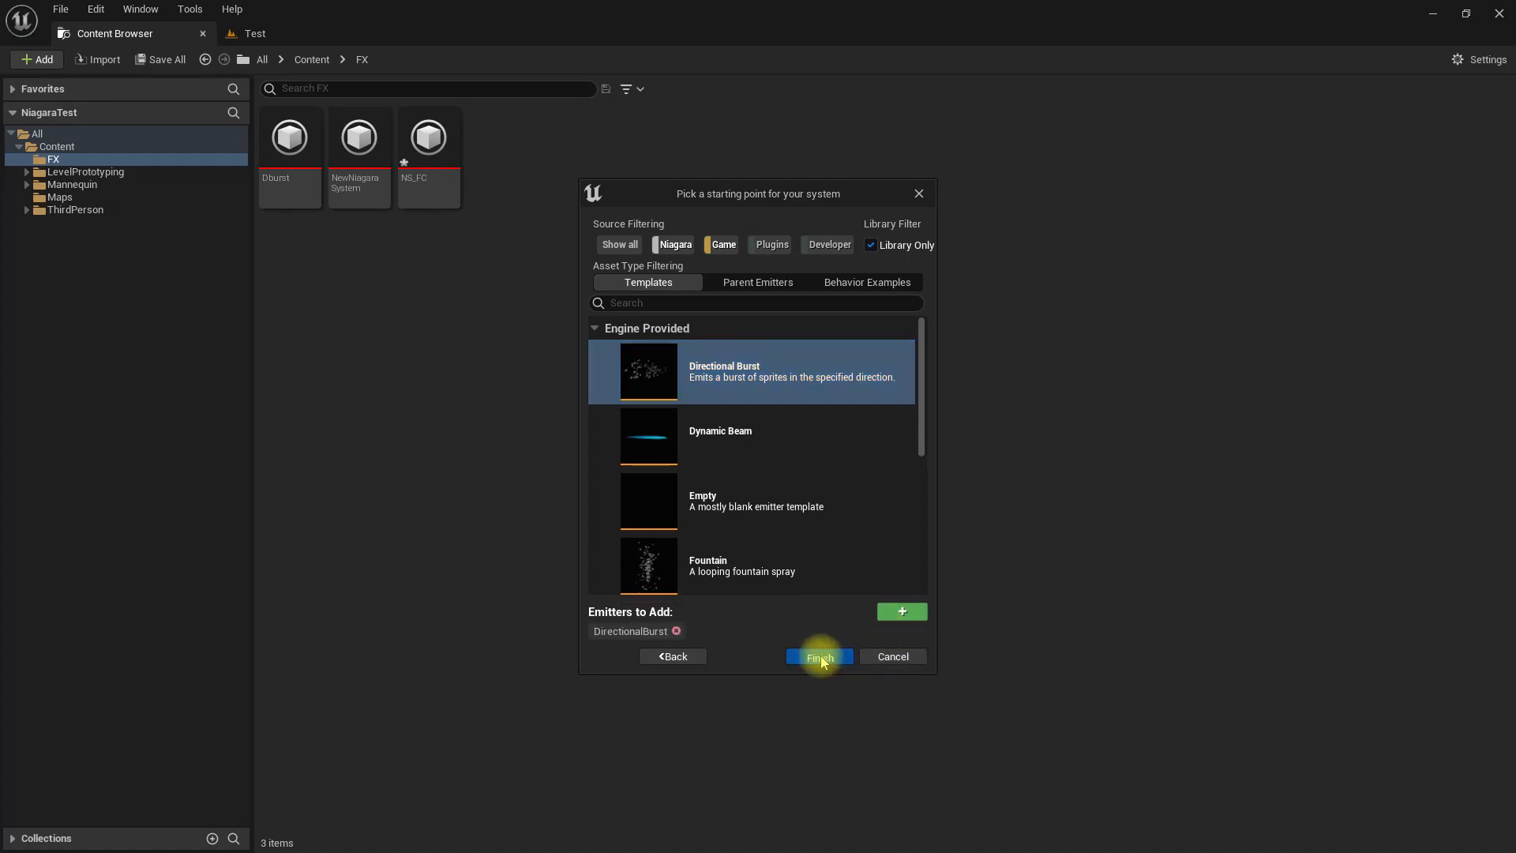
click(820, 656)
Name the new Niagara system NS_Fireworks and dock its editor as a tab beside the Test level.
text(NS_Fir)
text(eworks)
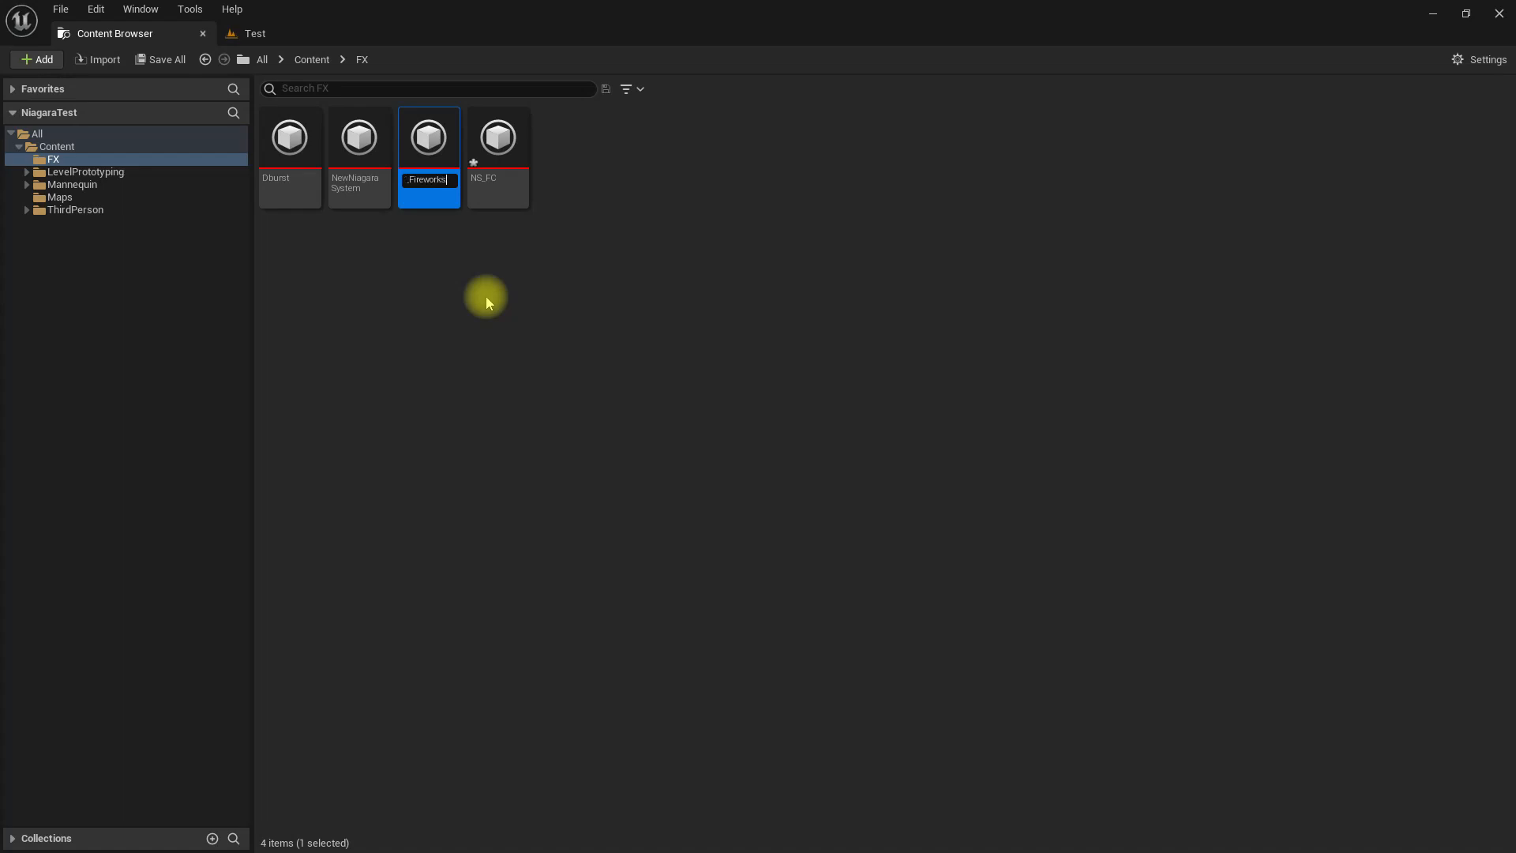
key(Return)
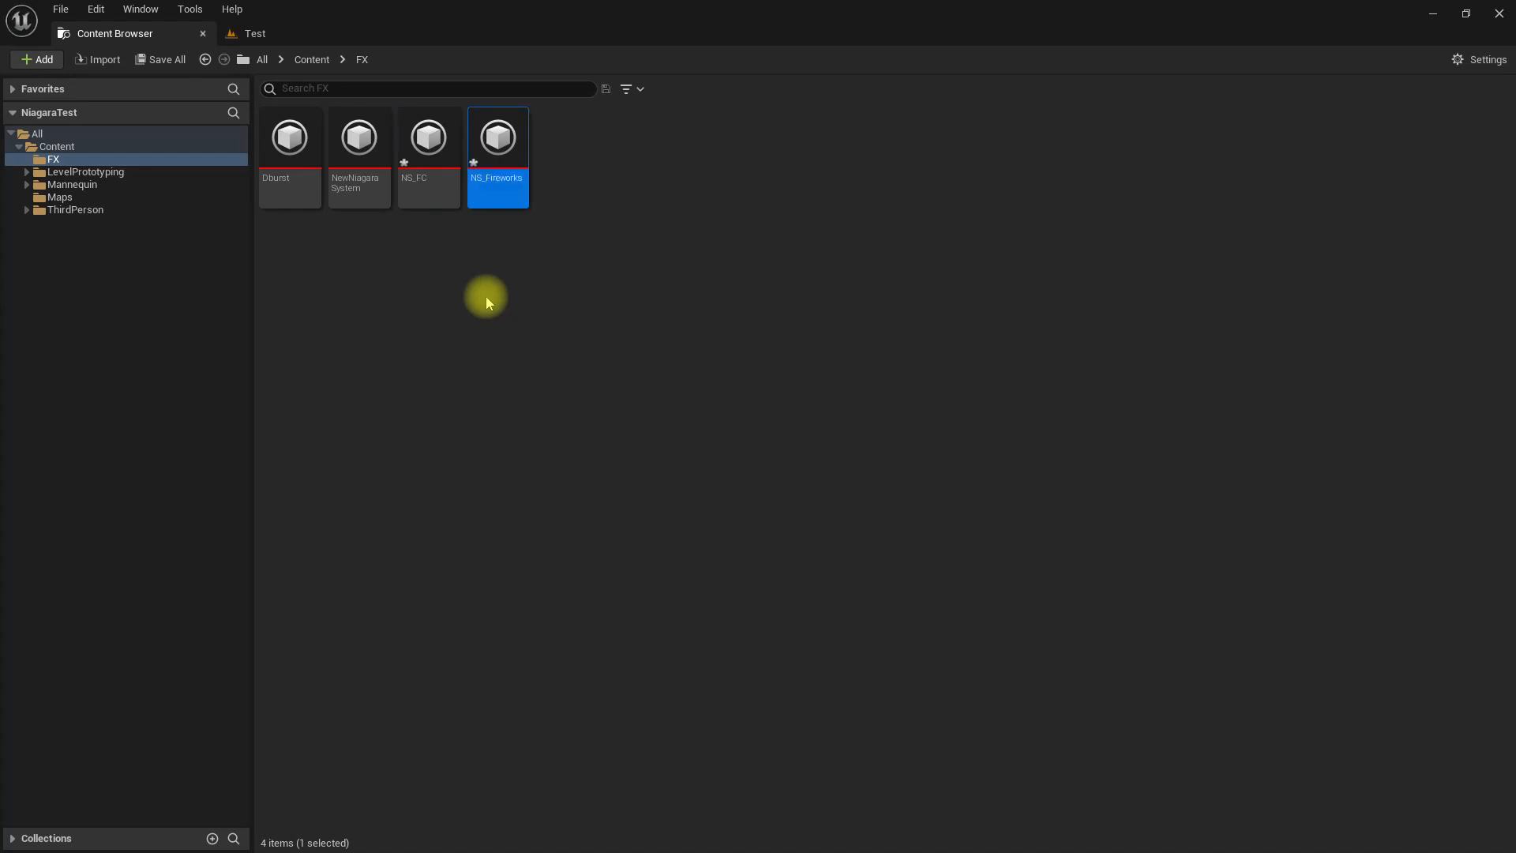
drag(569, 2, 412, 42)
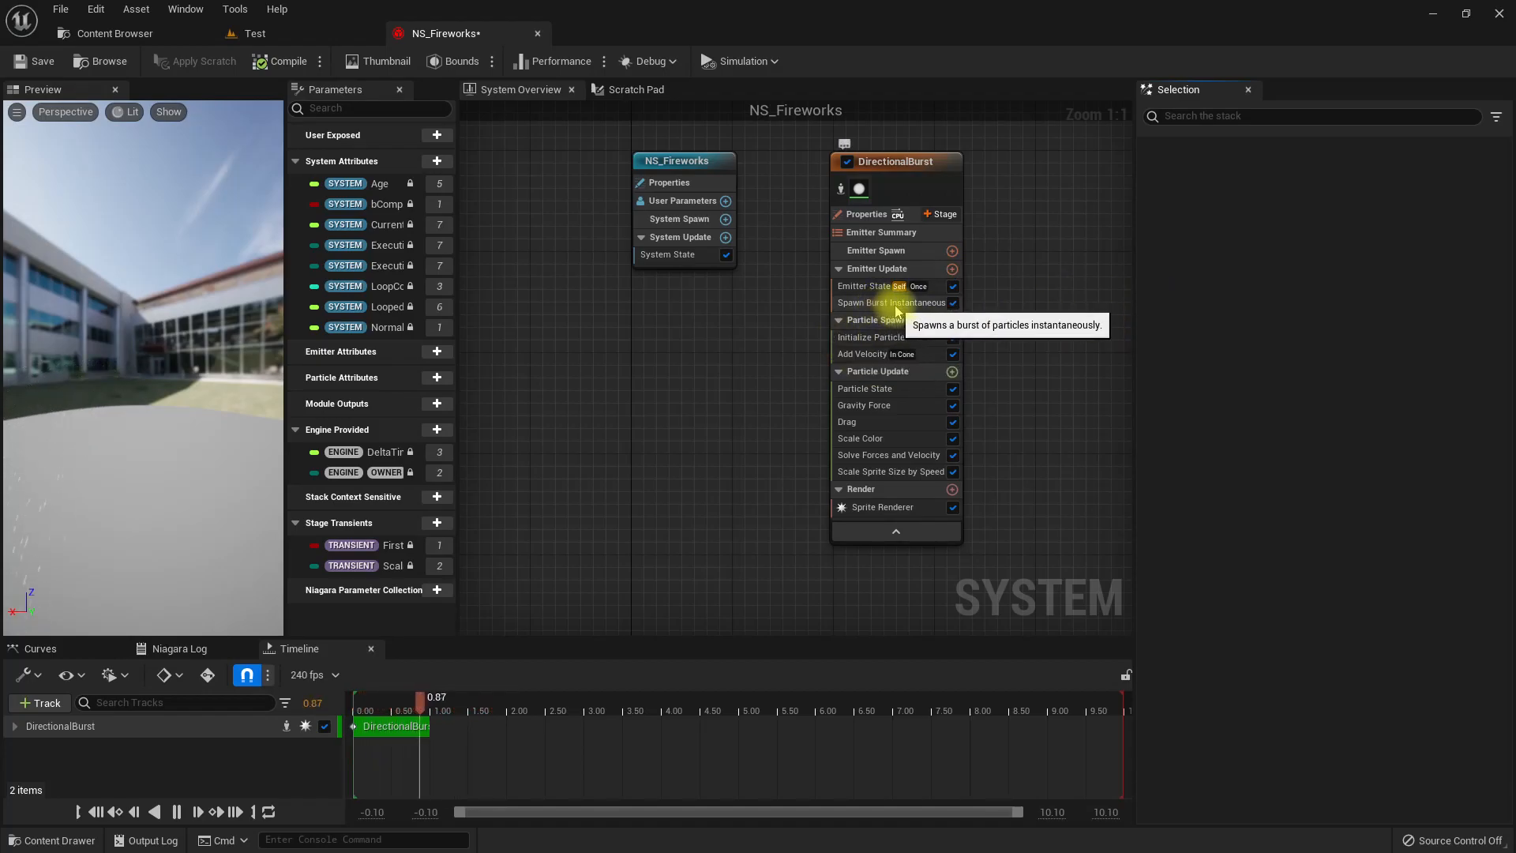
Set the Spawn Count of DirectionalBurst's Spawn Burst Instantaneous module to 1.
click(930, 305)
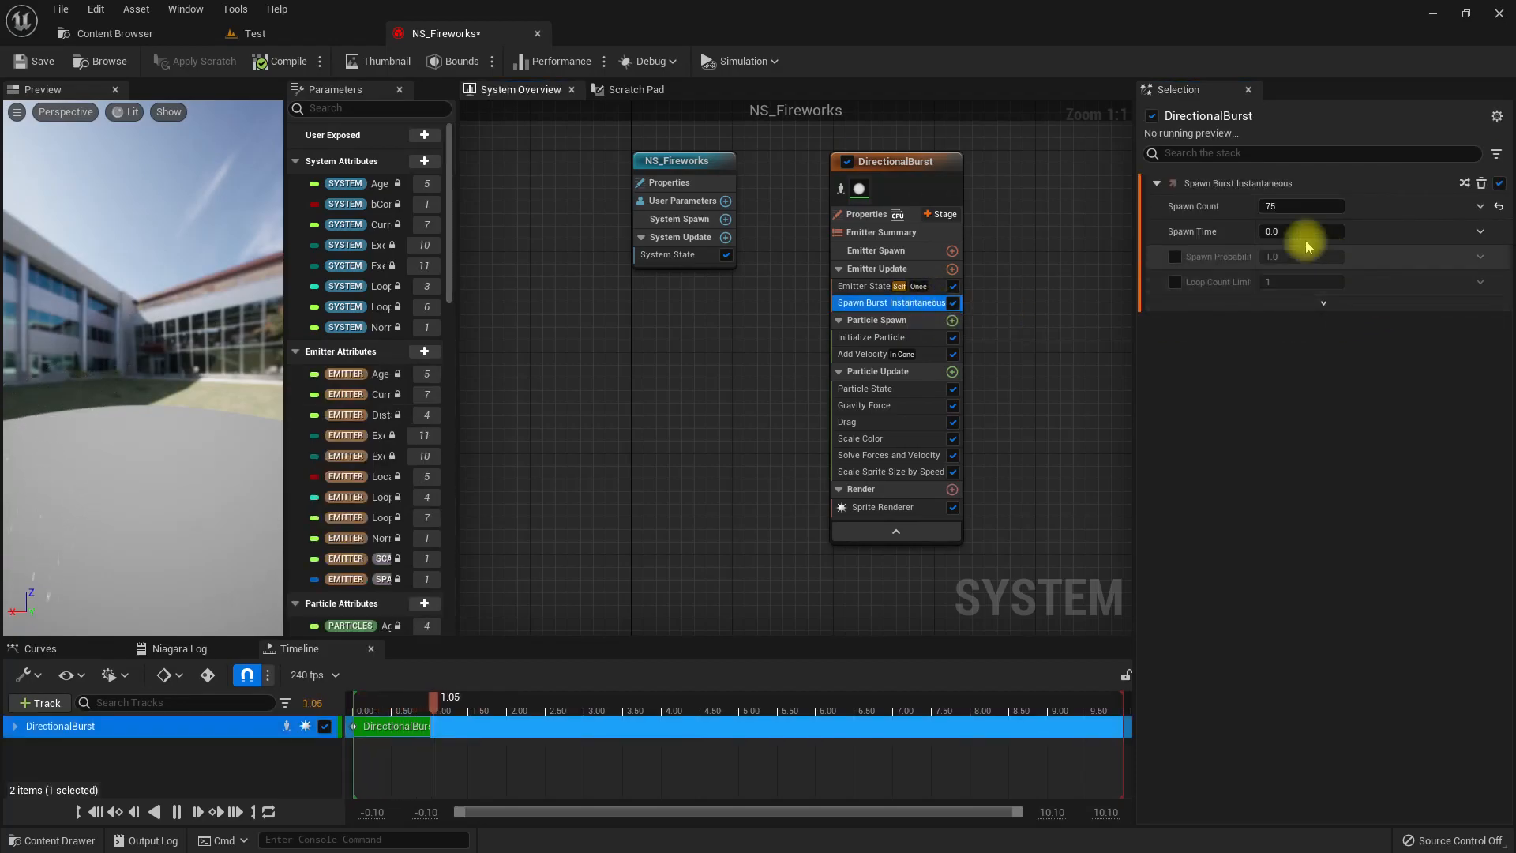
click(1286, 204)
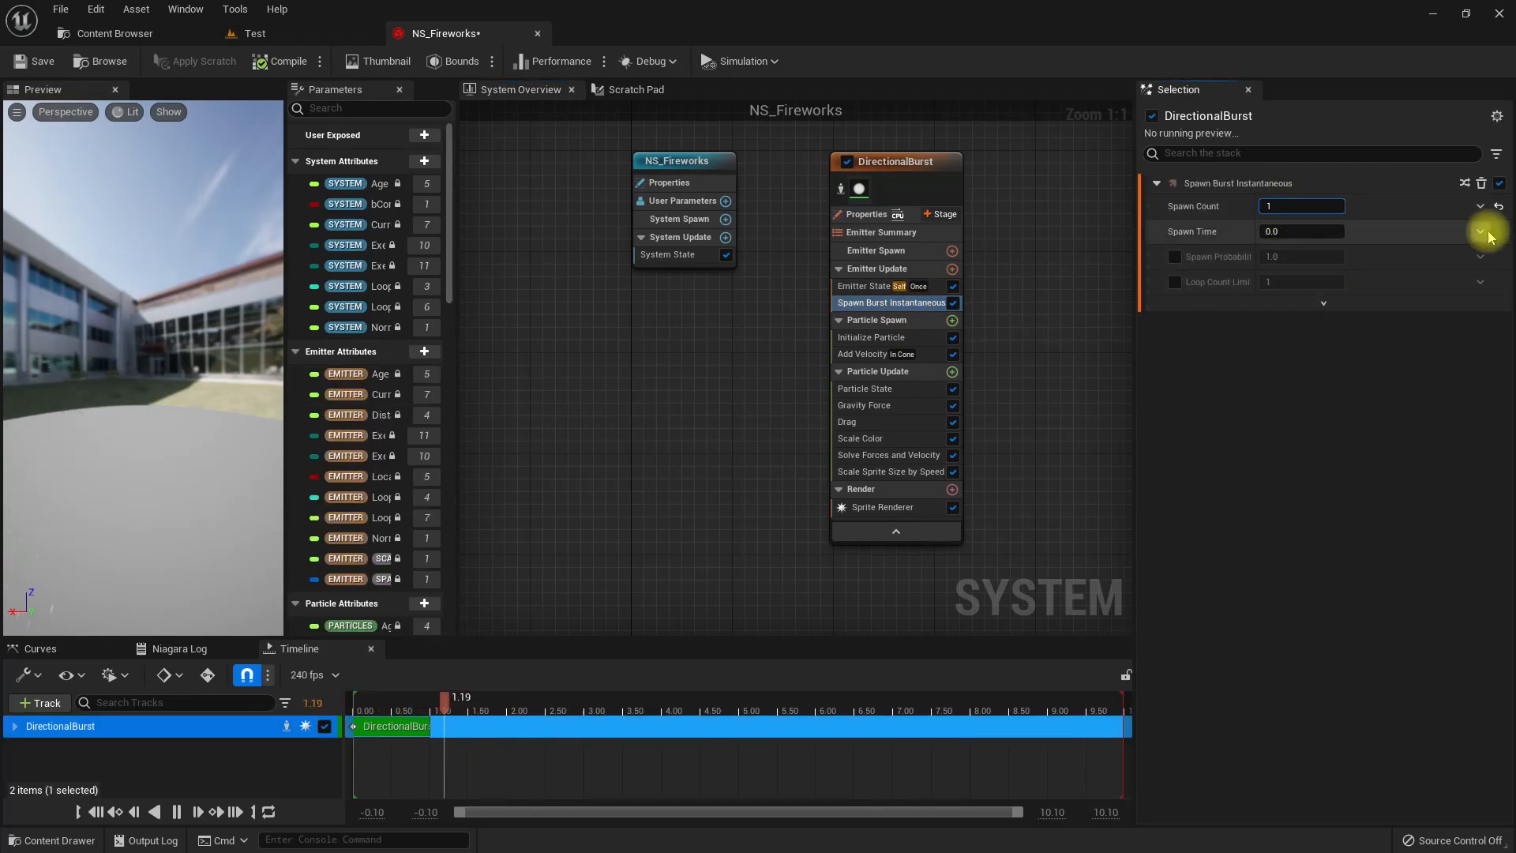
text(1)
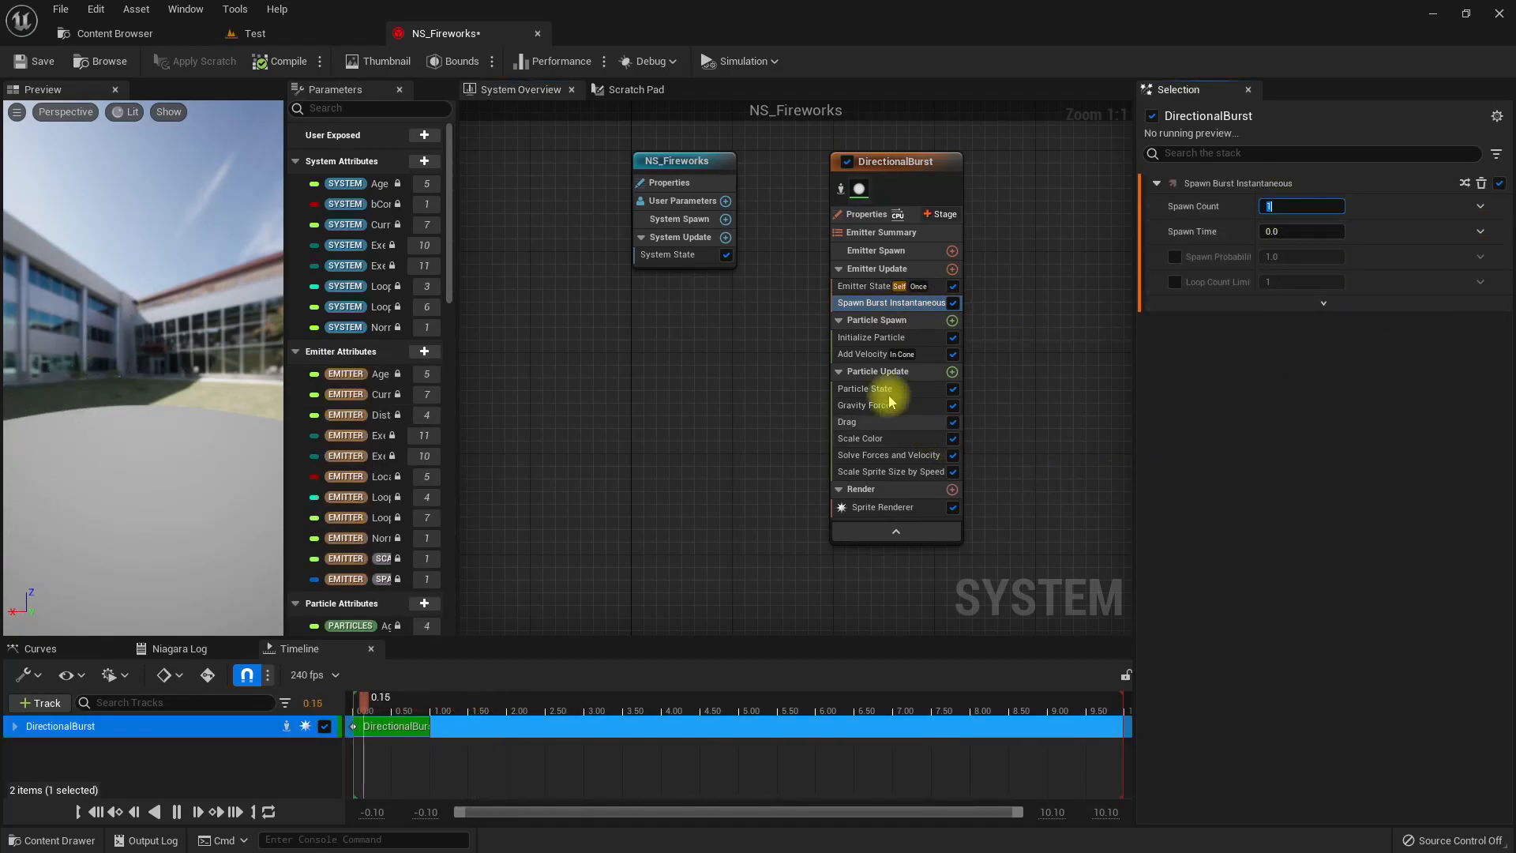
Set the Initialize Particle module's sprite size mode to Uniform with a uniform sprite size of 30.
click(869, 337)
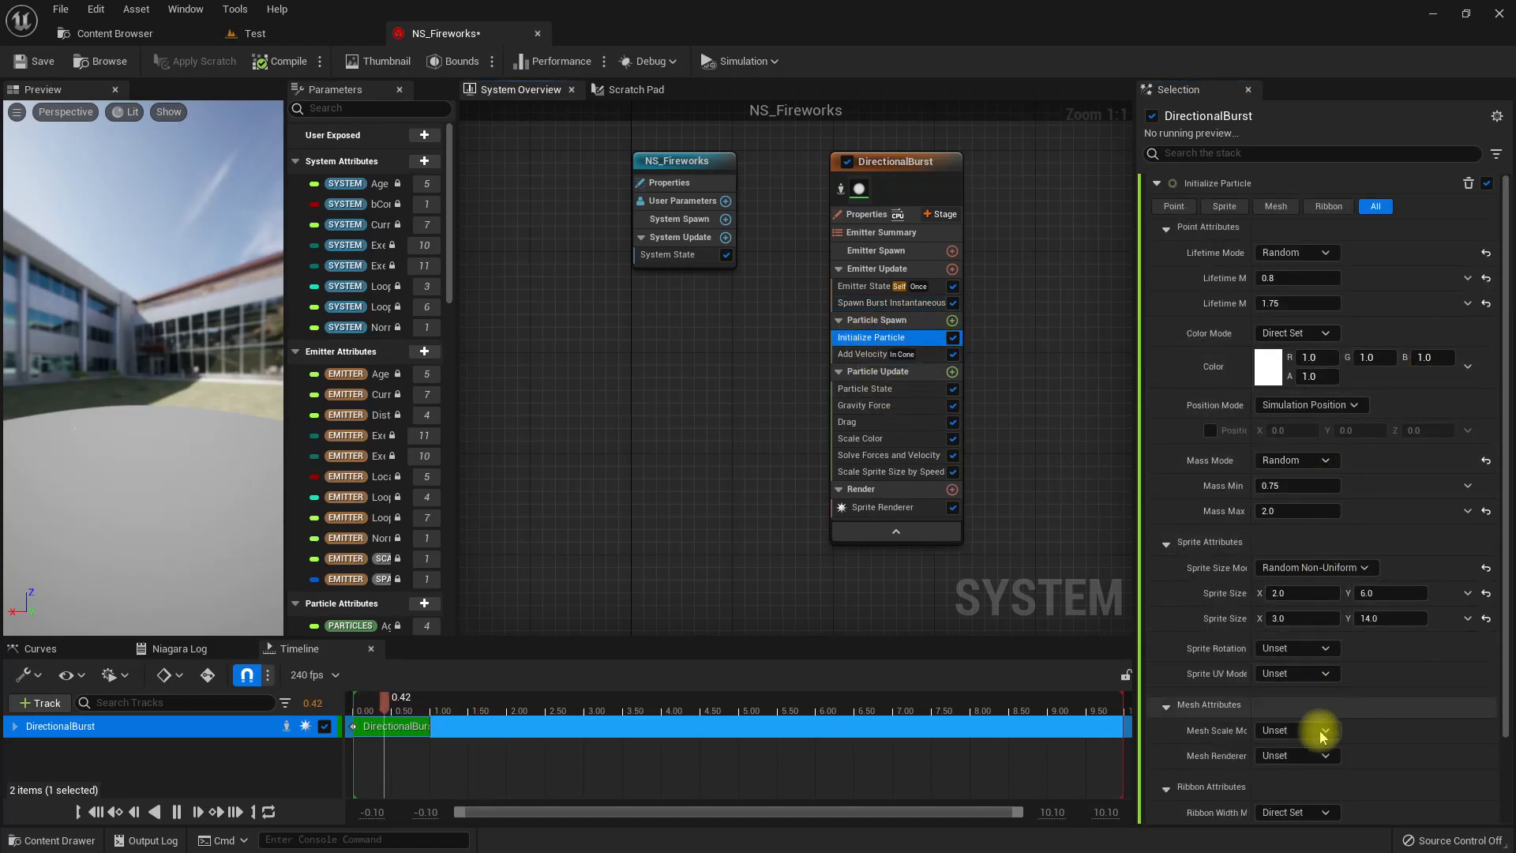
click(1312, 570)
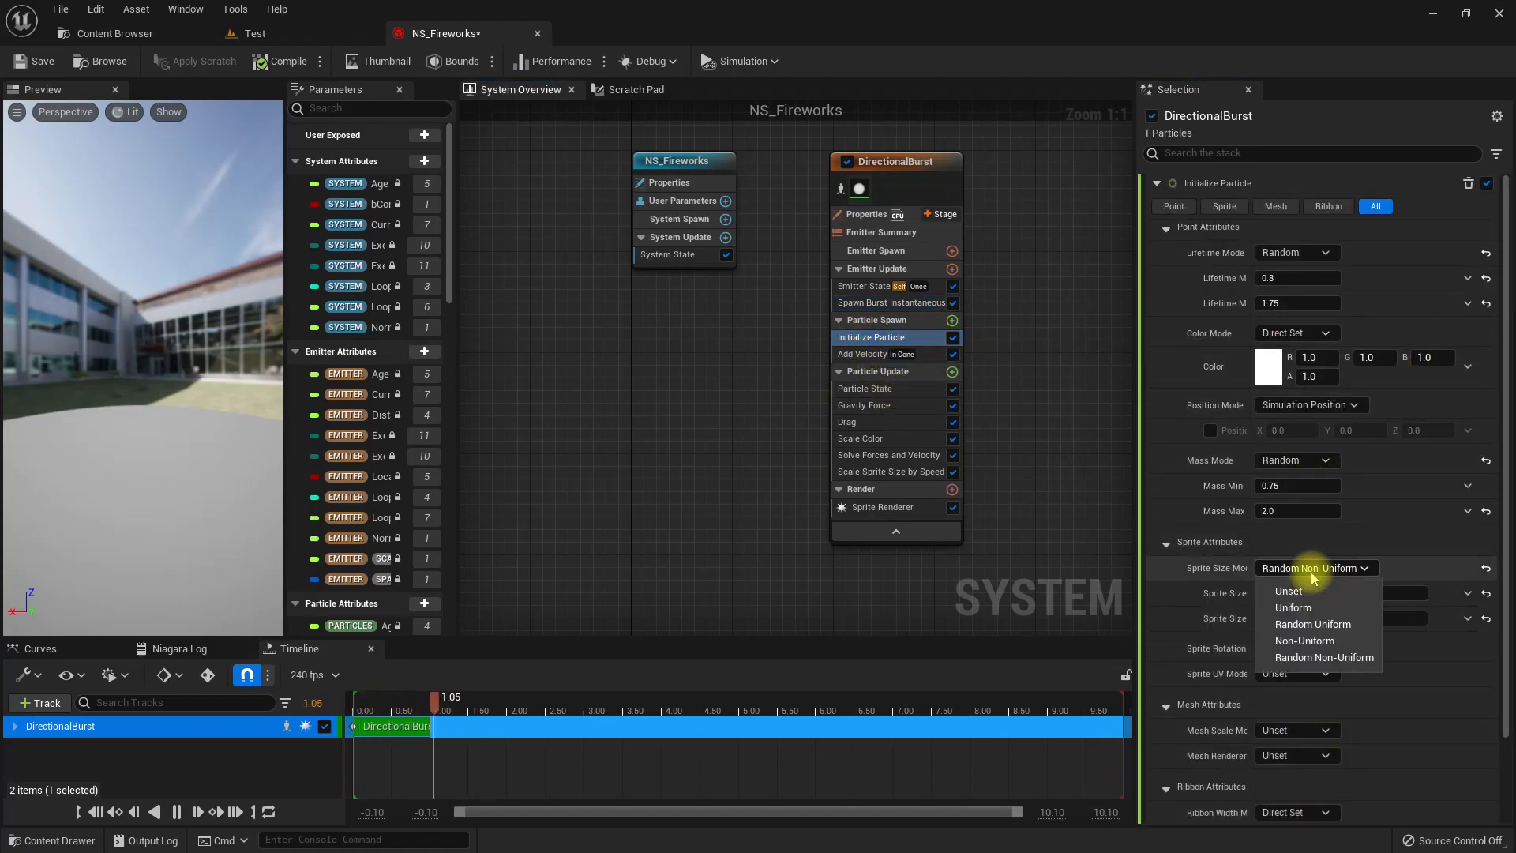
click(1308, 609)
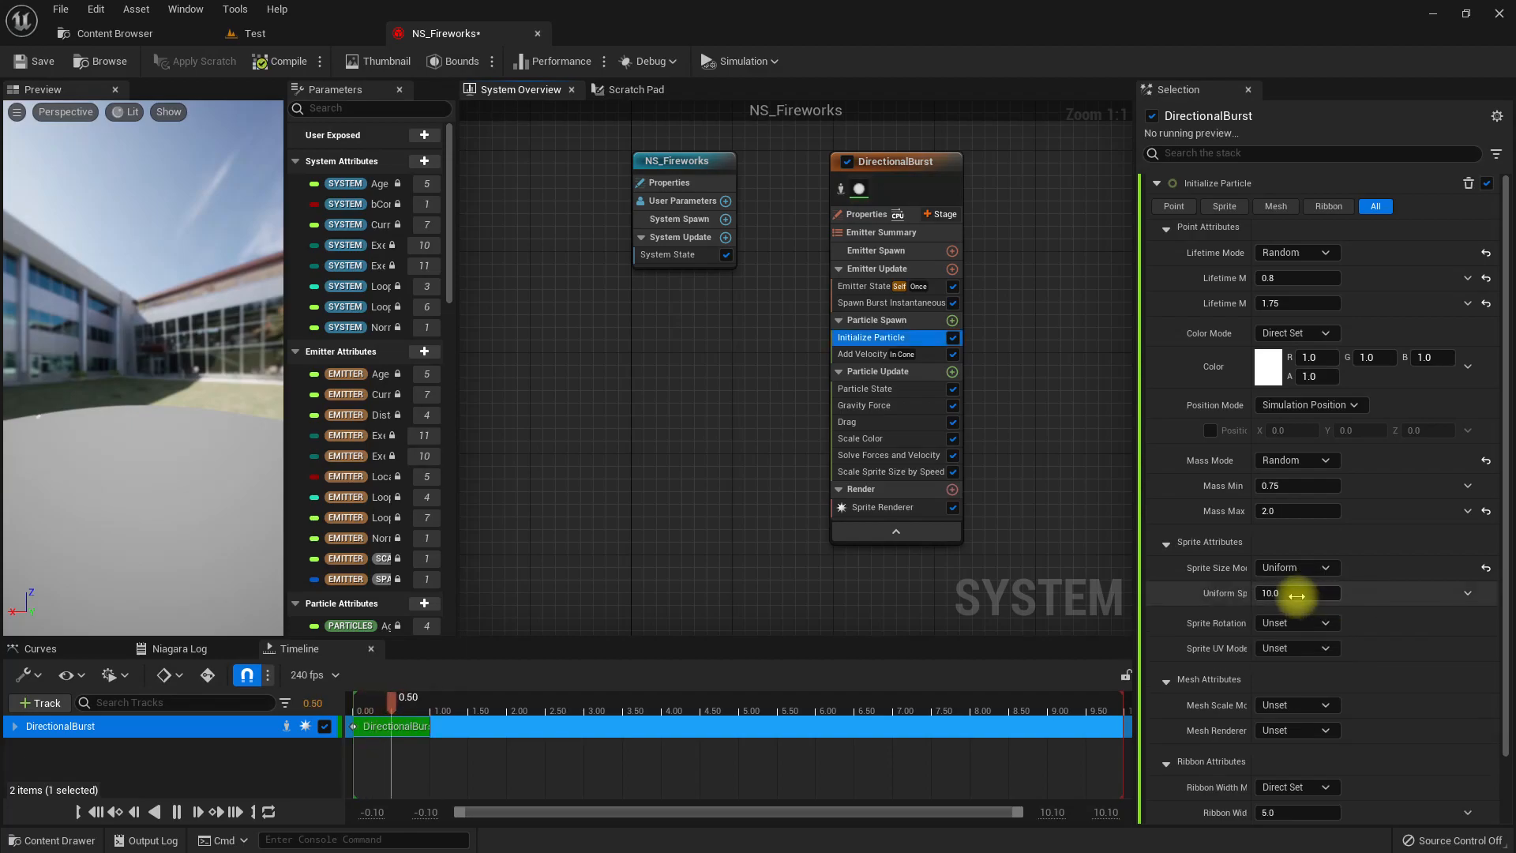
click(1297, 594)
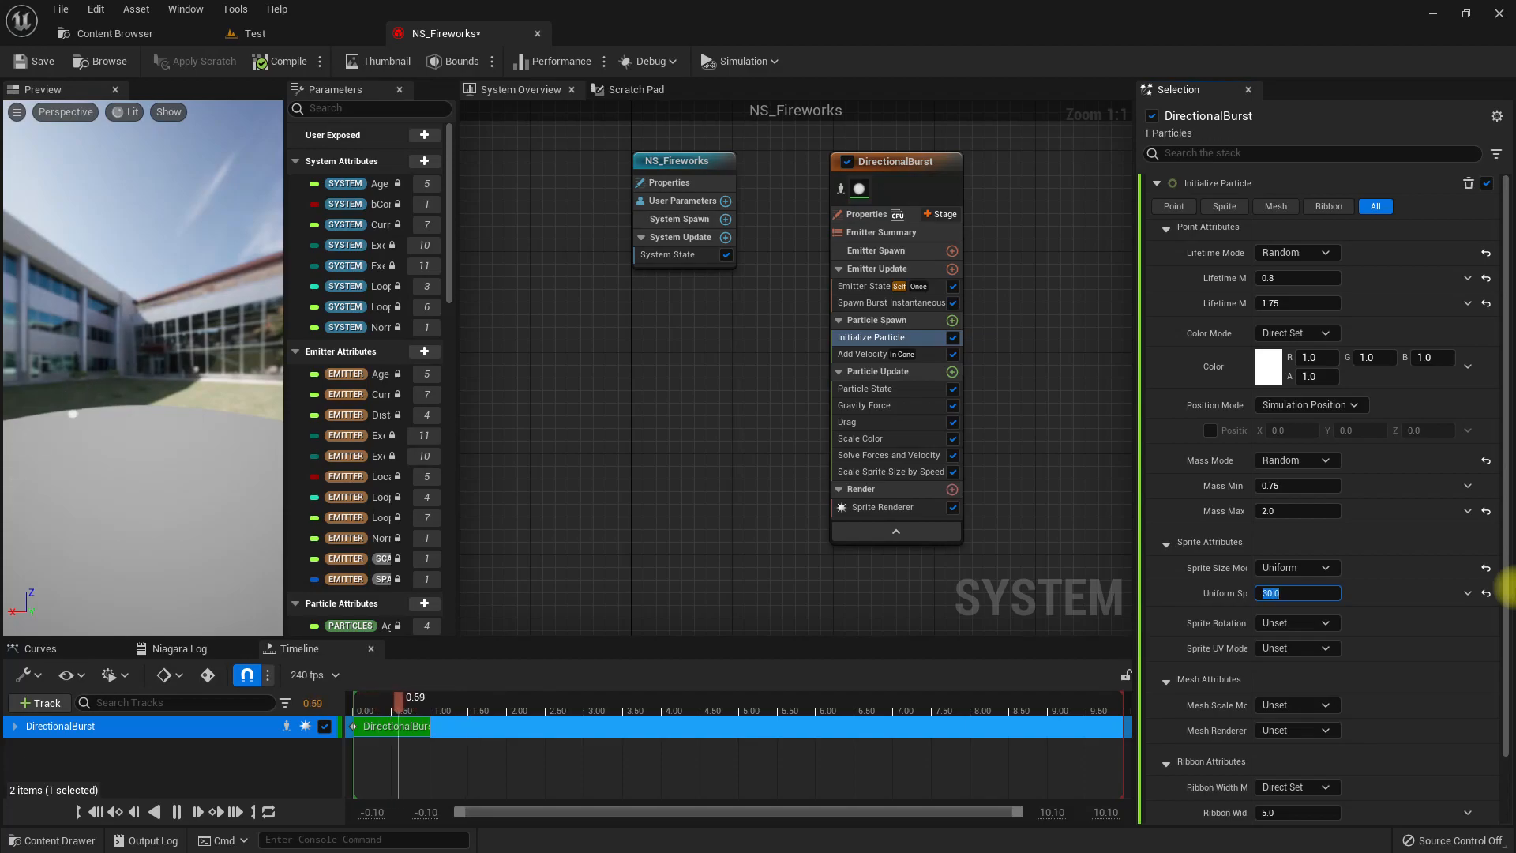
Examine the alignment options of the DirectionalBurst Sprite Renderer.
click(896, 507)
click(1276, 325)
click(1277, 327)
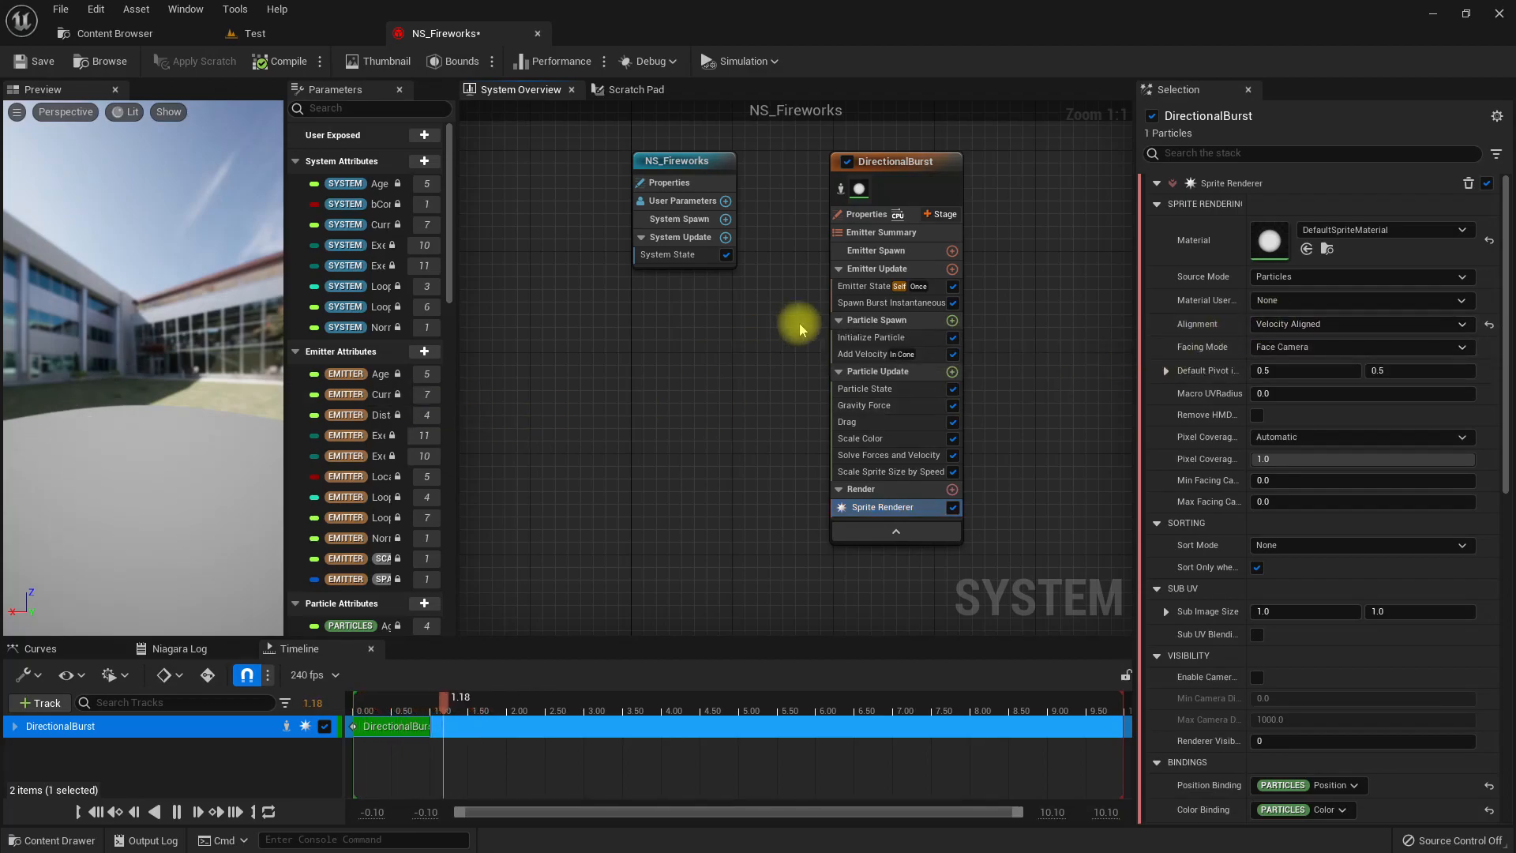
Set the Add Velocity cone axis to 0, 0, 1 and disable the Gravity Force module in DirectionalBurst.
click(872, 355)
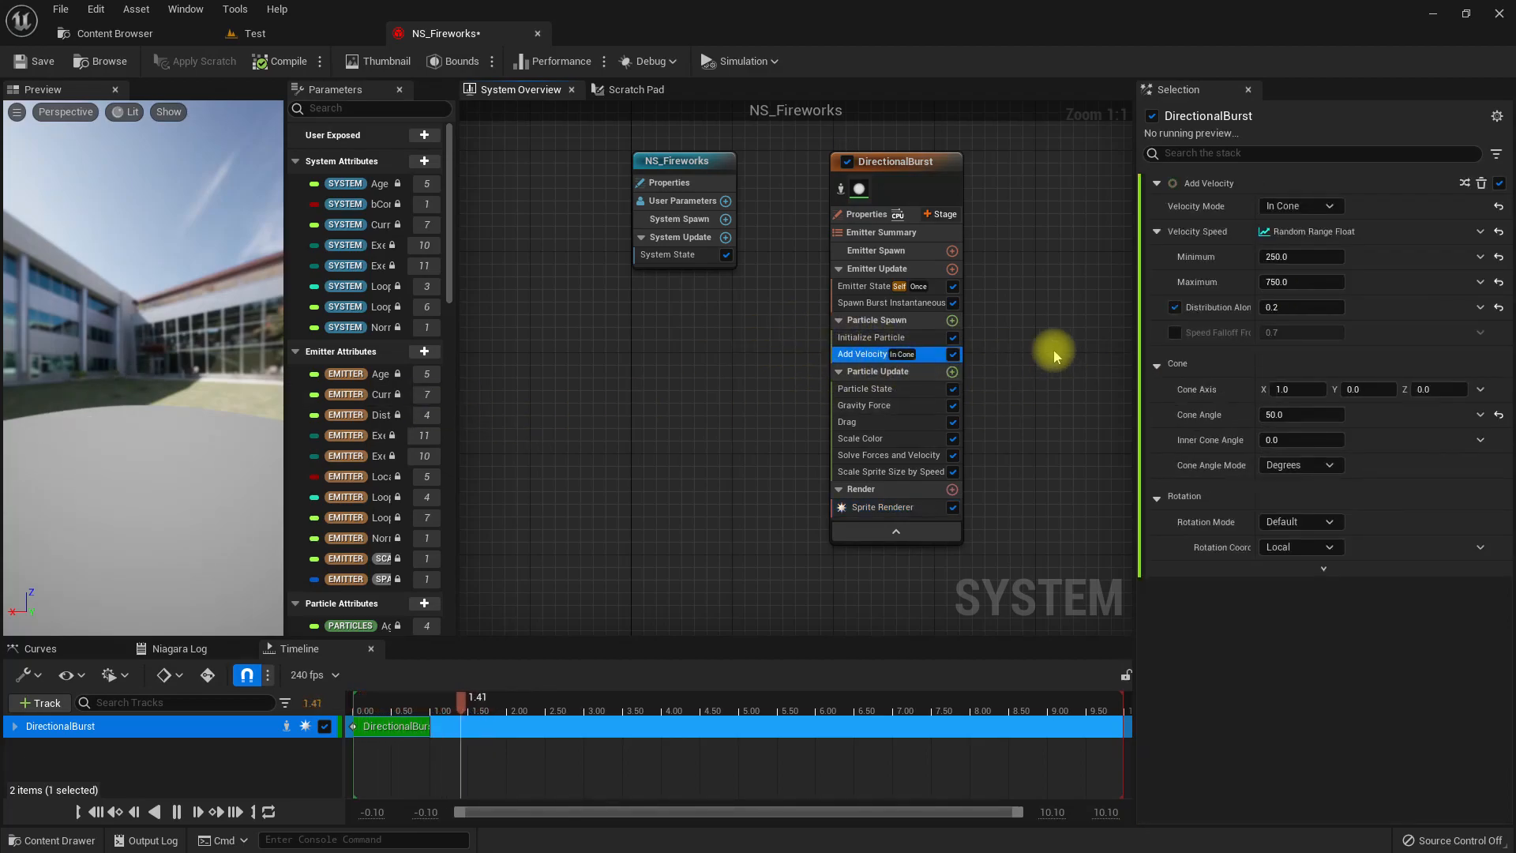
right_drag(1058, 331, 1011, 333)
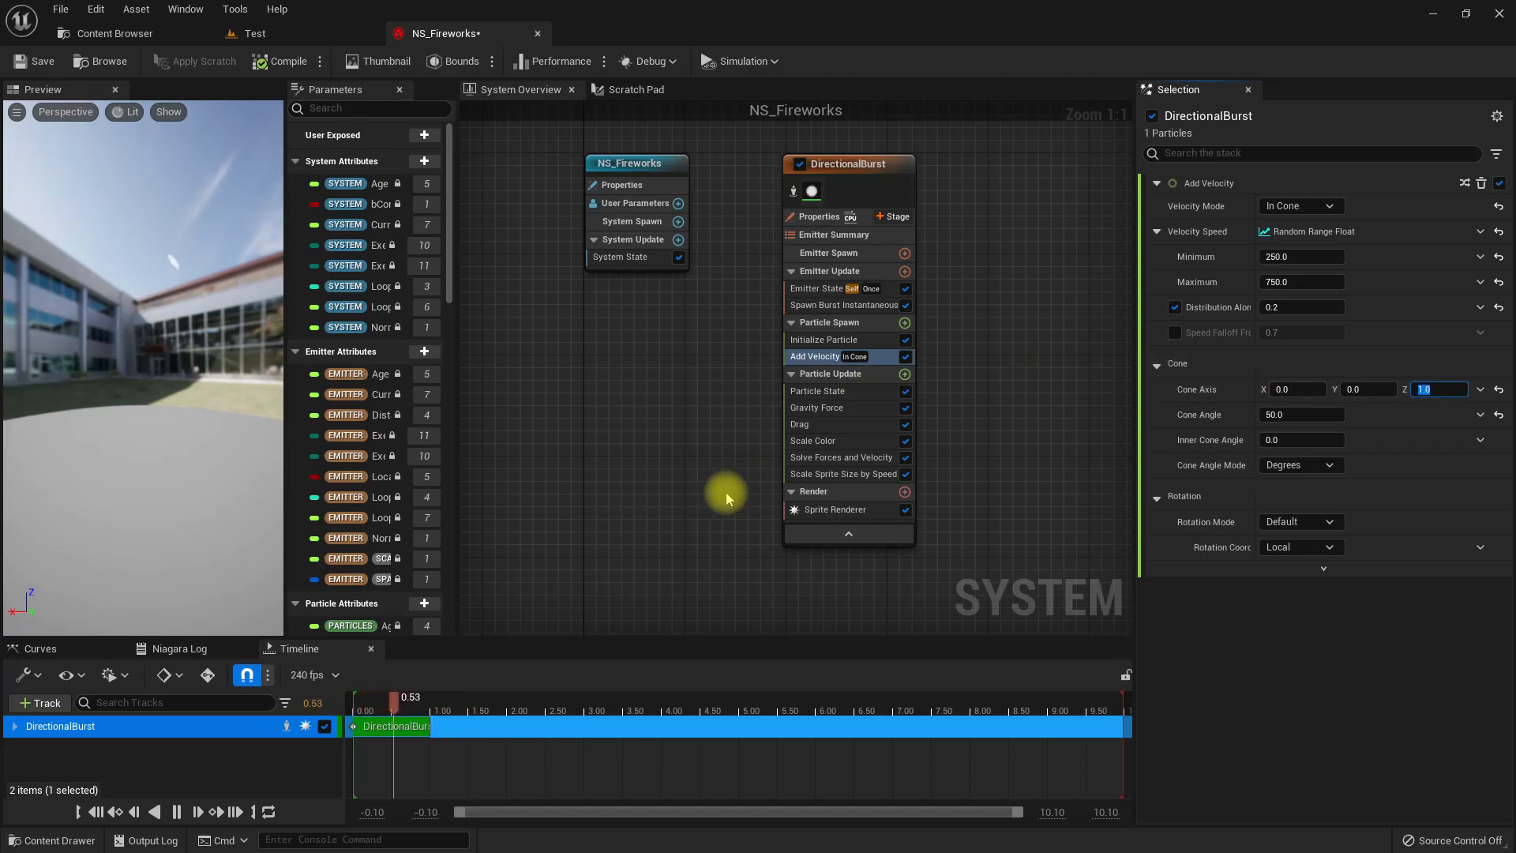
click(856, 411)
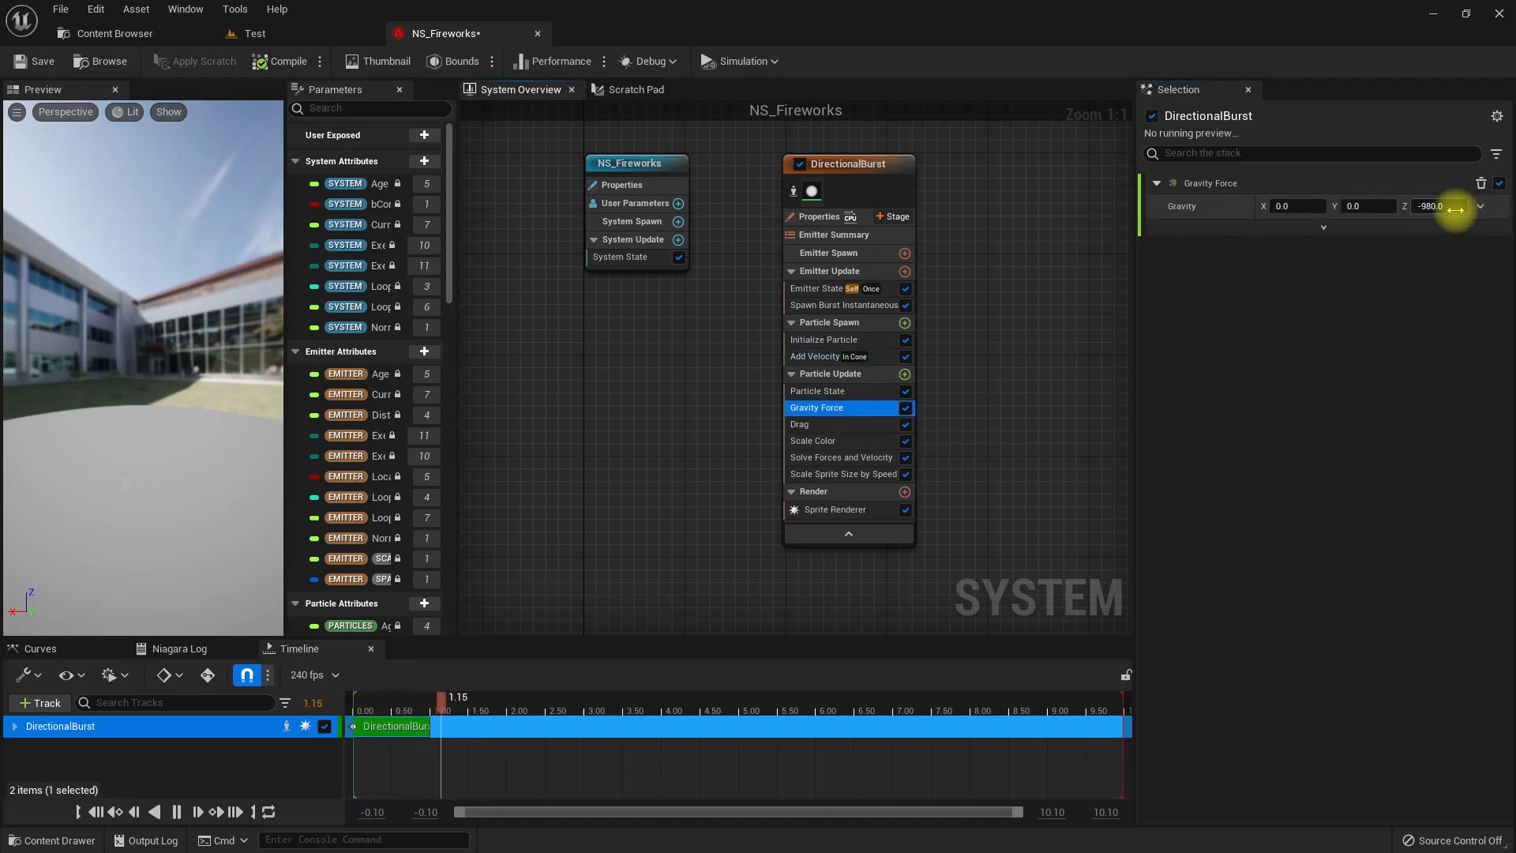
click(906, 407)
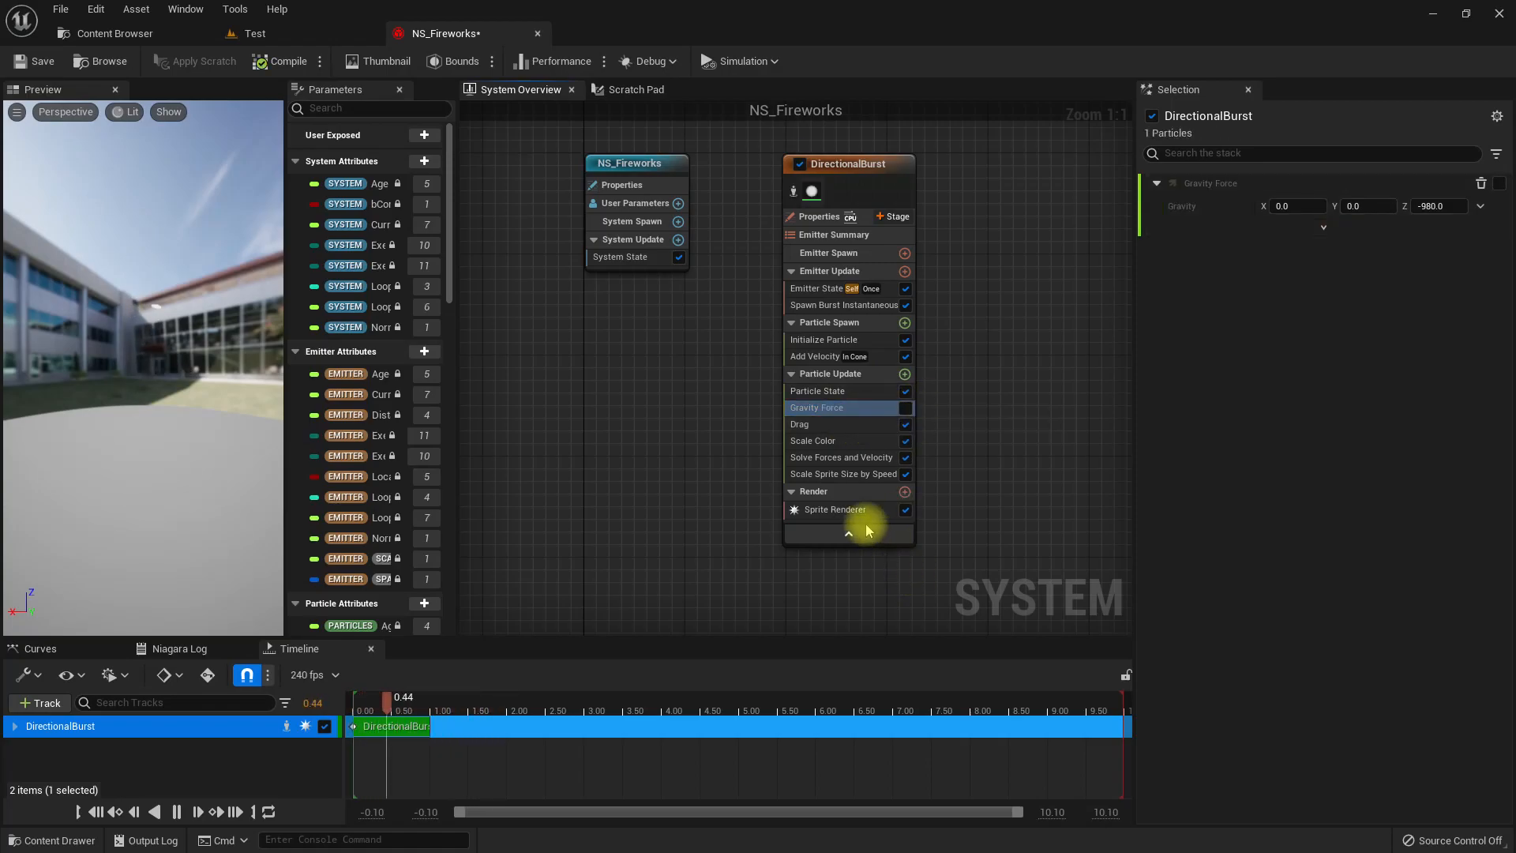
Set the Add Velocity module's random speed range to a minimum of 2500 and a maximum of 3000.
click(829, 424)
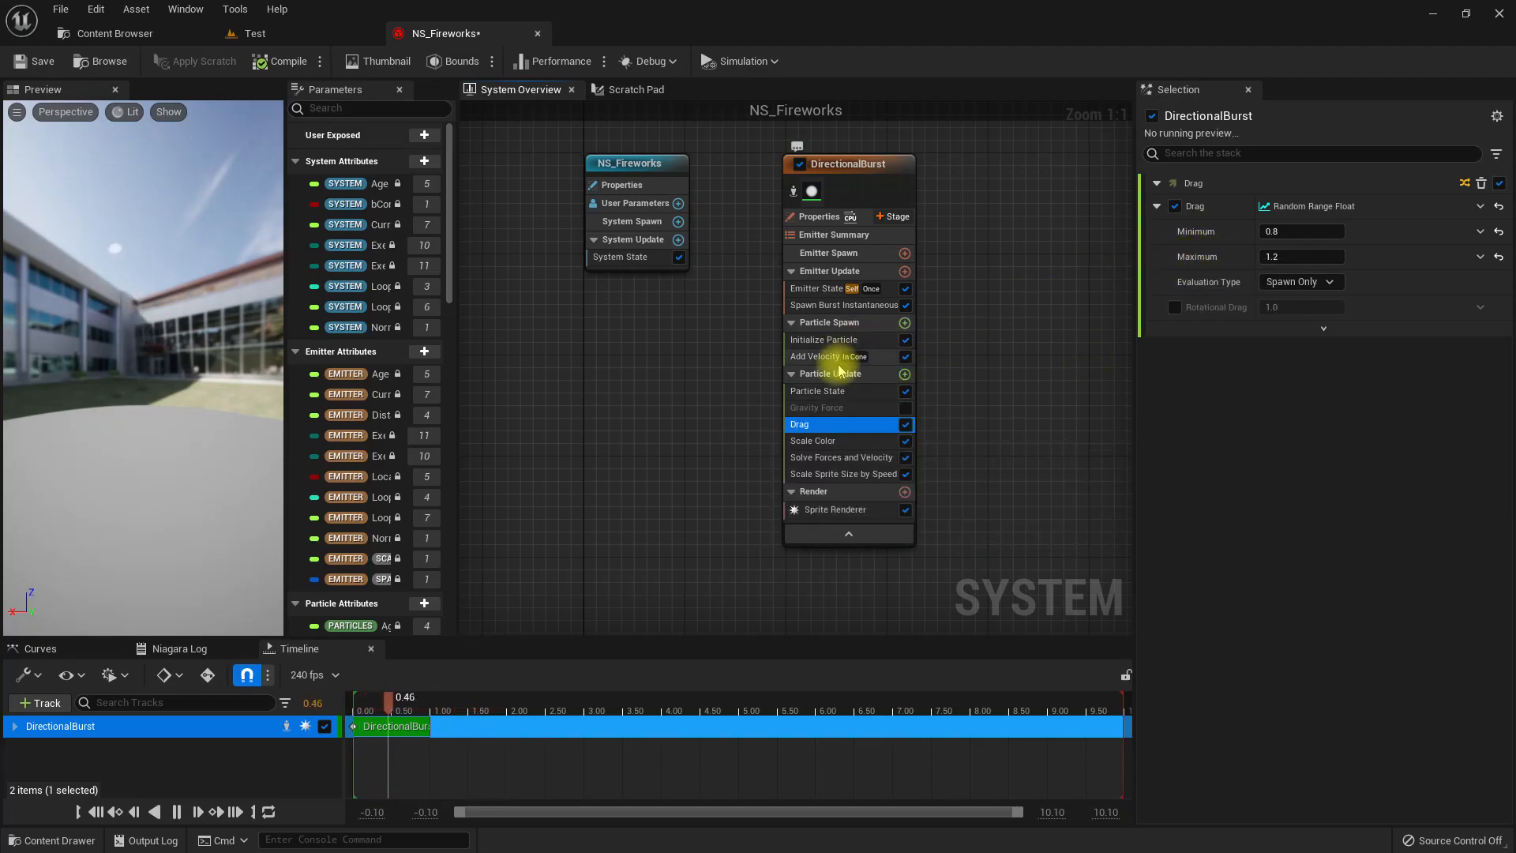
click(869, 356)
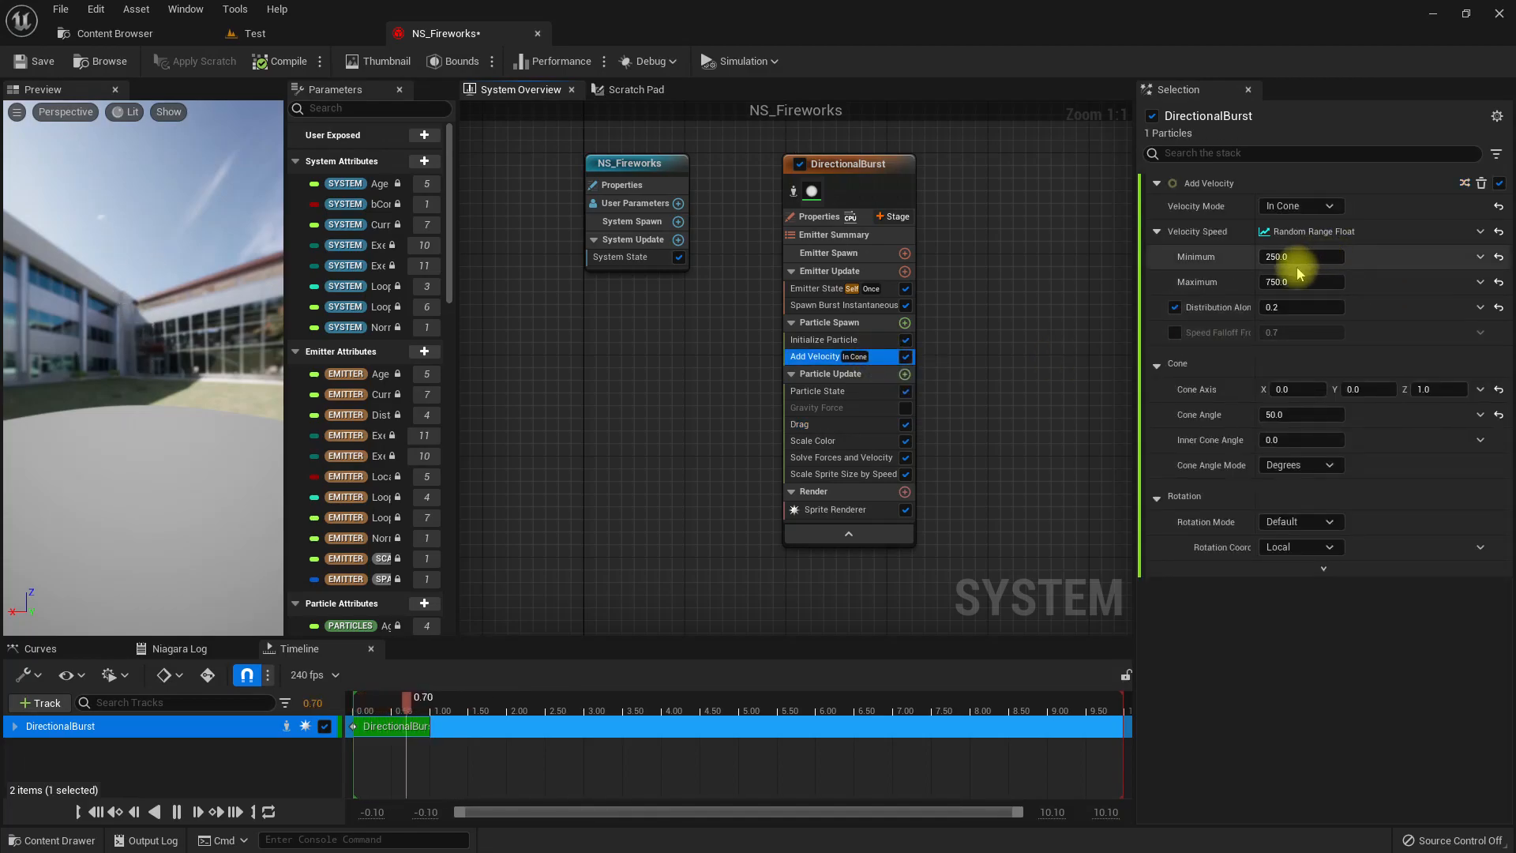
click(22, 401)
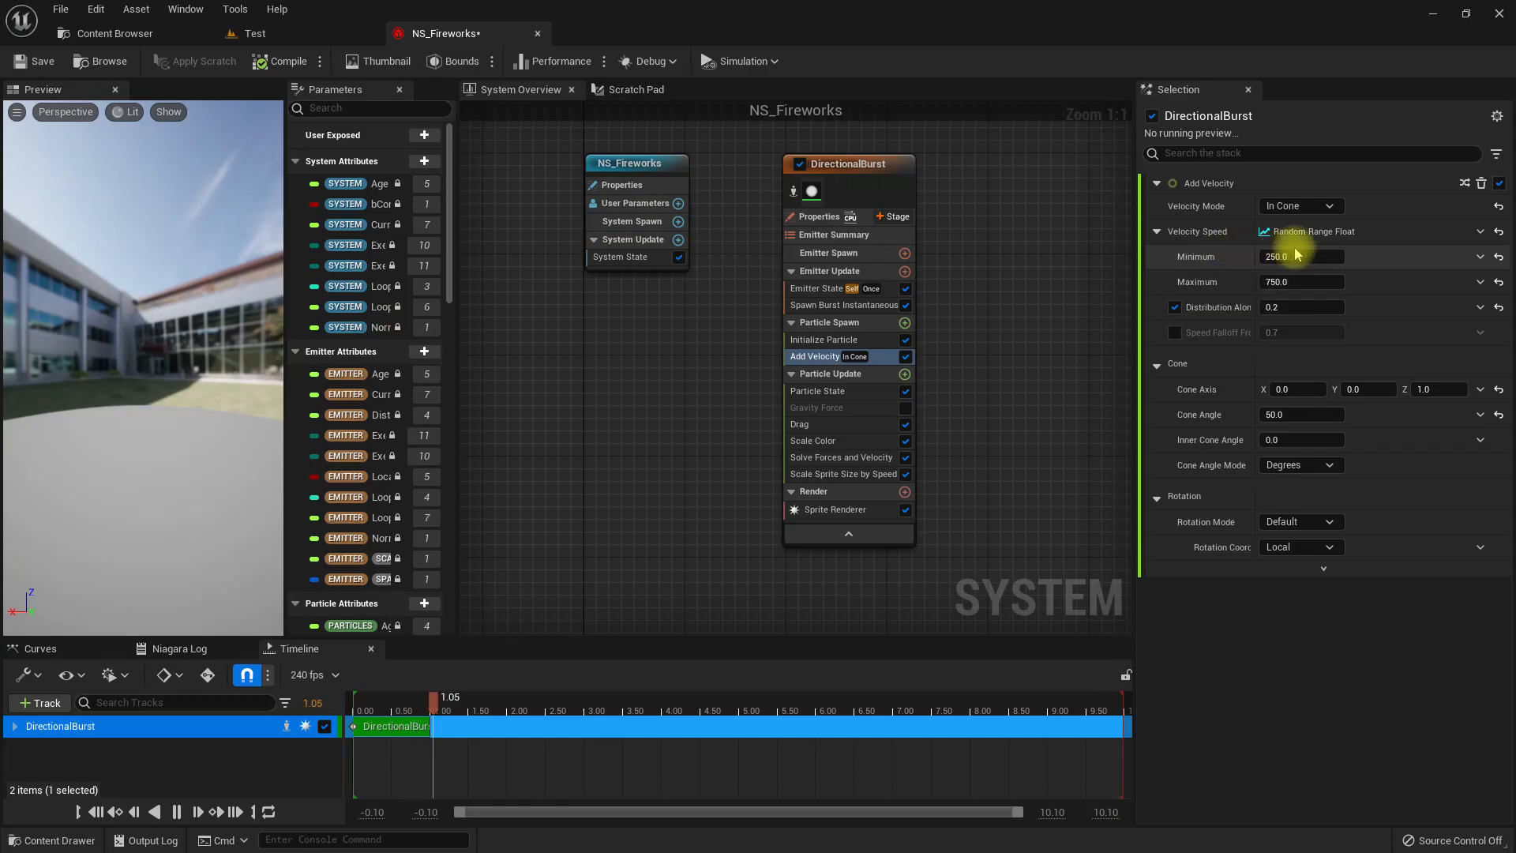
click(1295, 256)
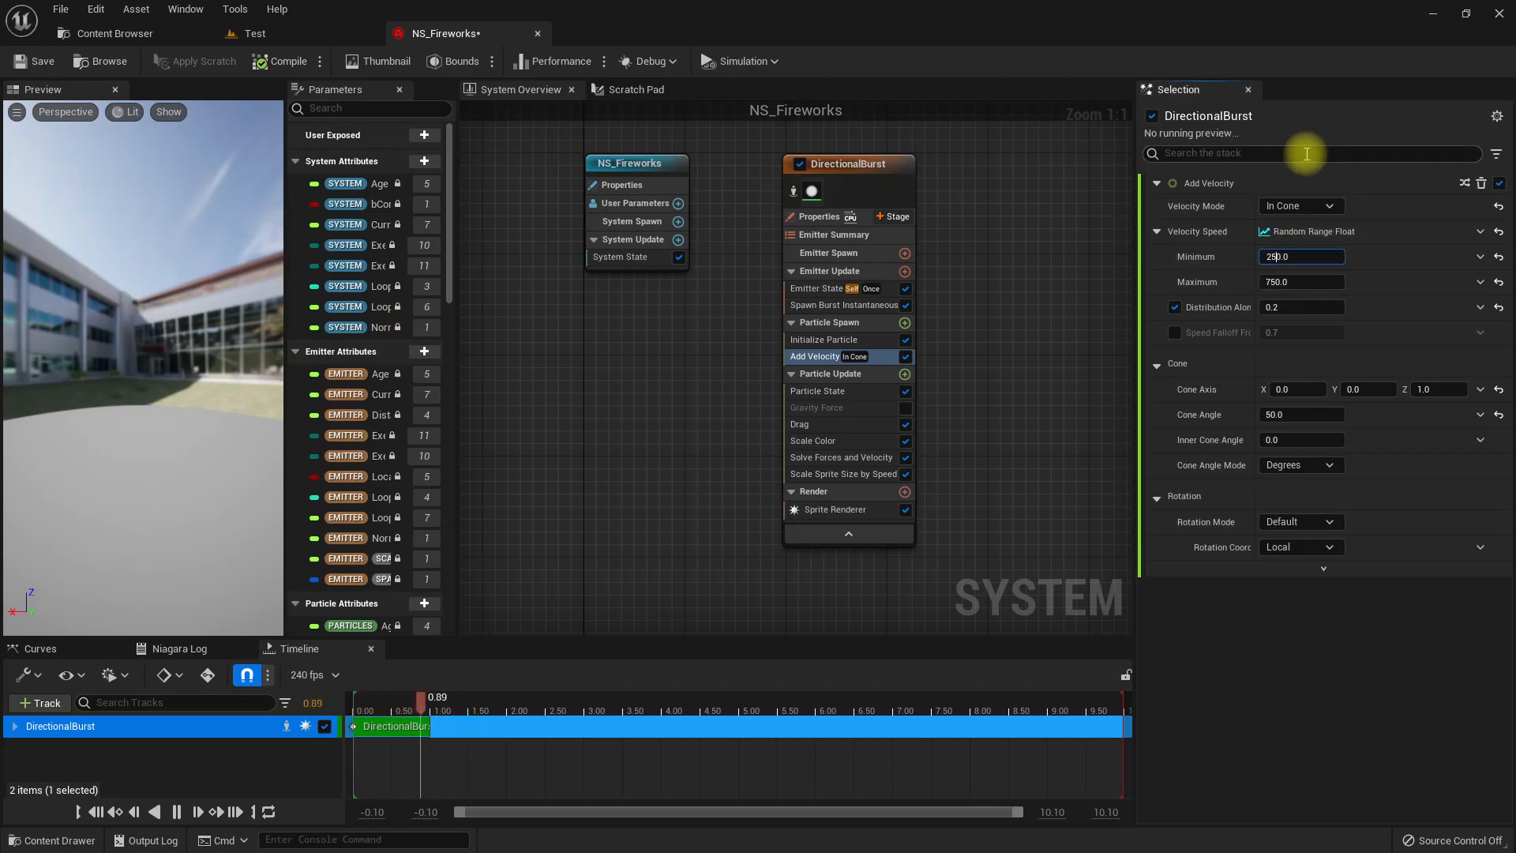
key(Tab)
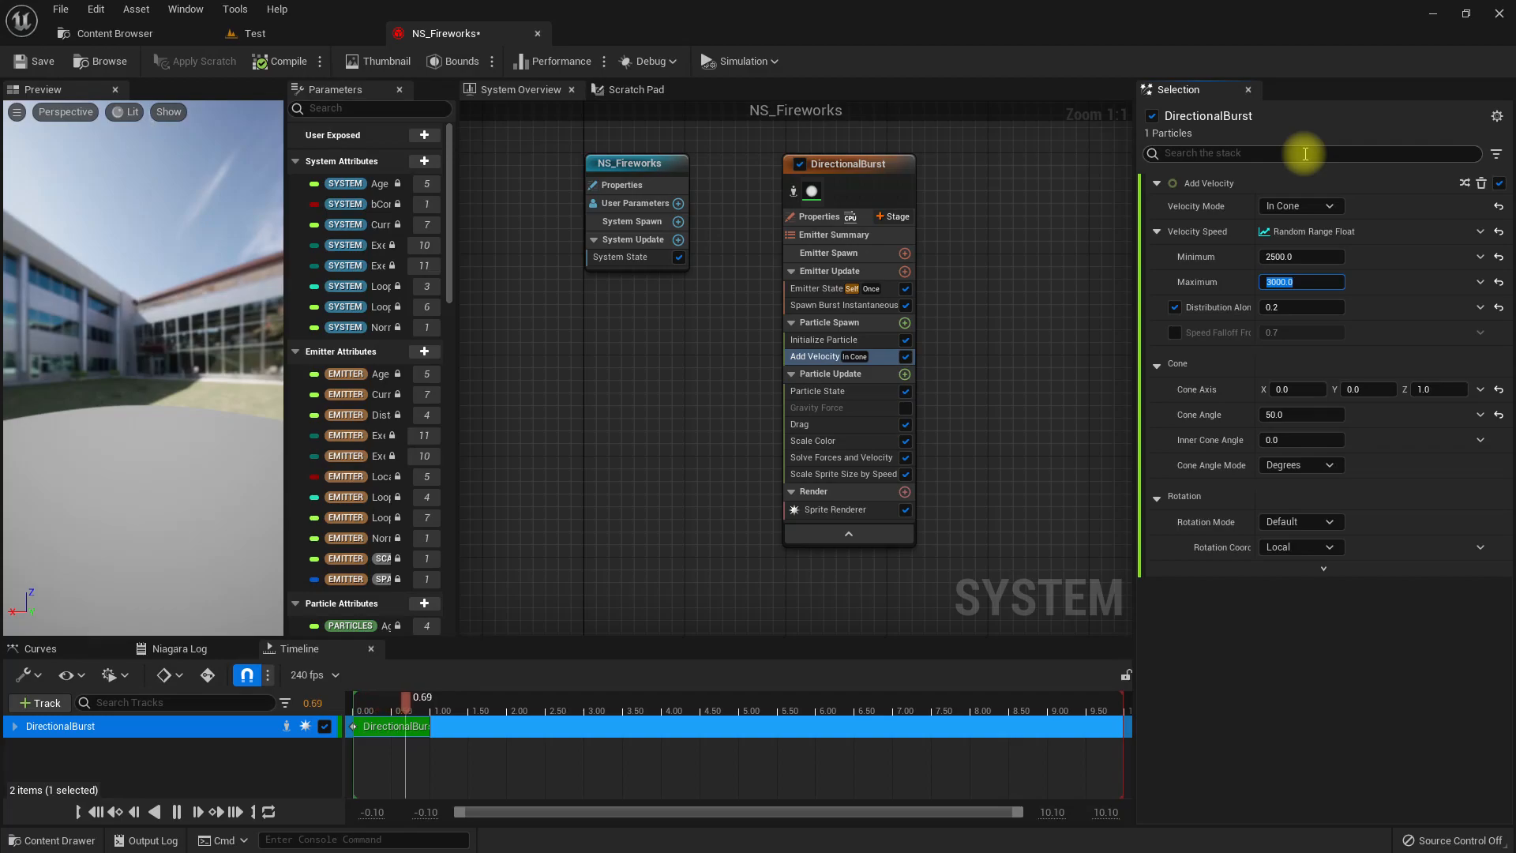
Disable the Scale Sprite Size by Speed module in the DirectionalBurst emitter.
drag(135, 338, 142, 284)
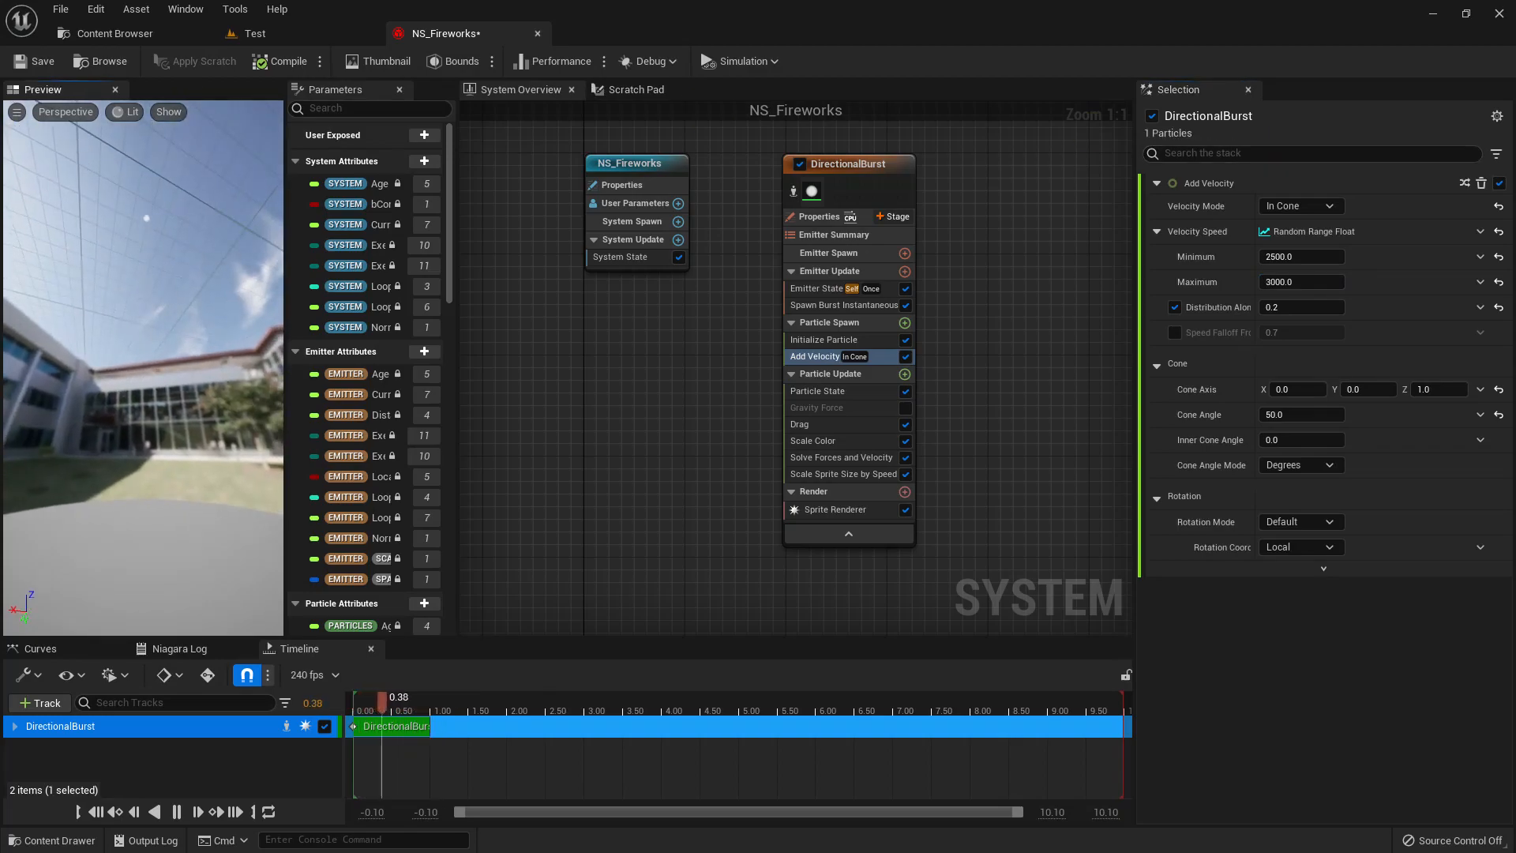
click(829, 474)
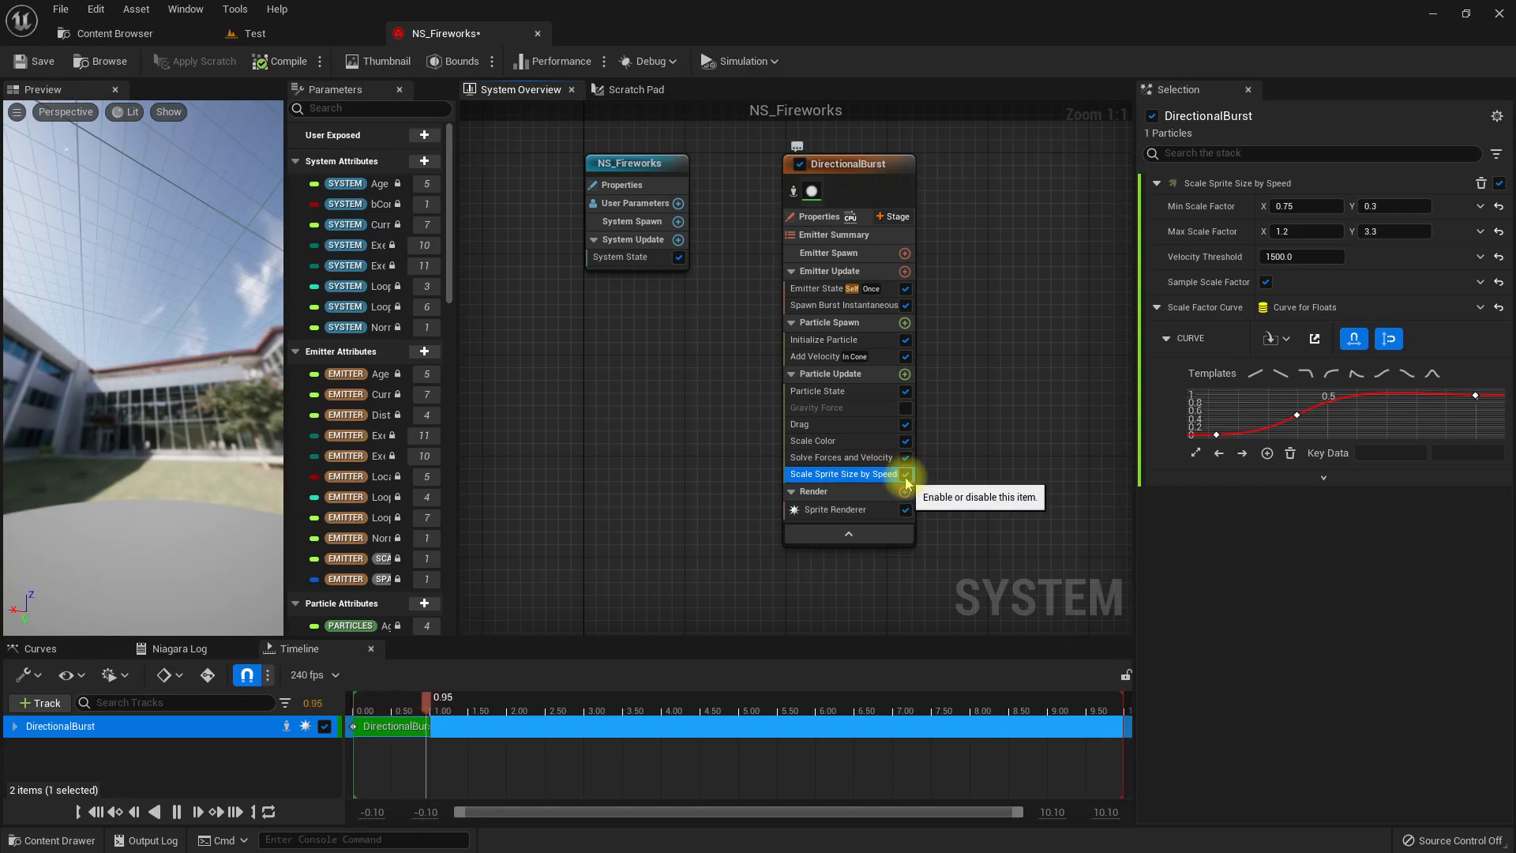
click(905, 474)
drag(119, 387, 188, 264)
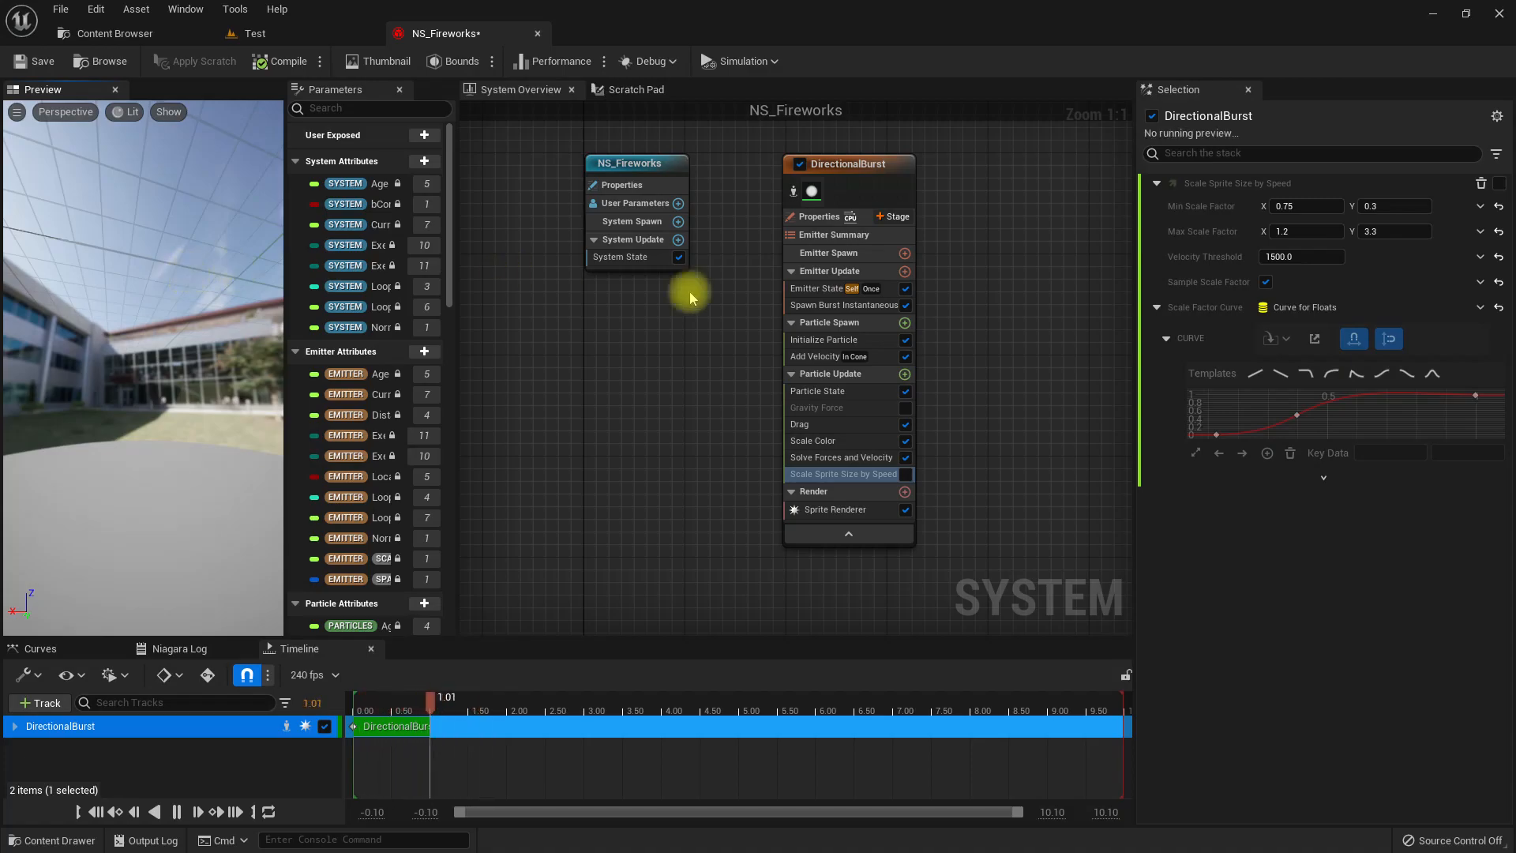
Set the Initialize Particle color to a glowing orange-red with saturation 1.0 and value 50 (R 50, G 0.9644, B 0).
click(826, 339)
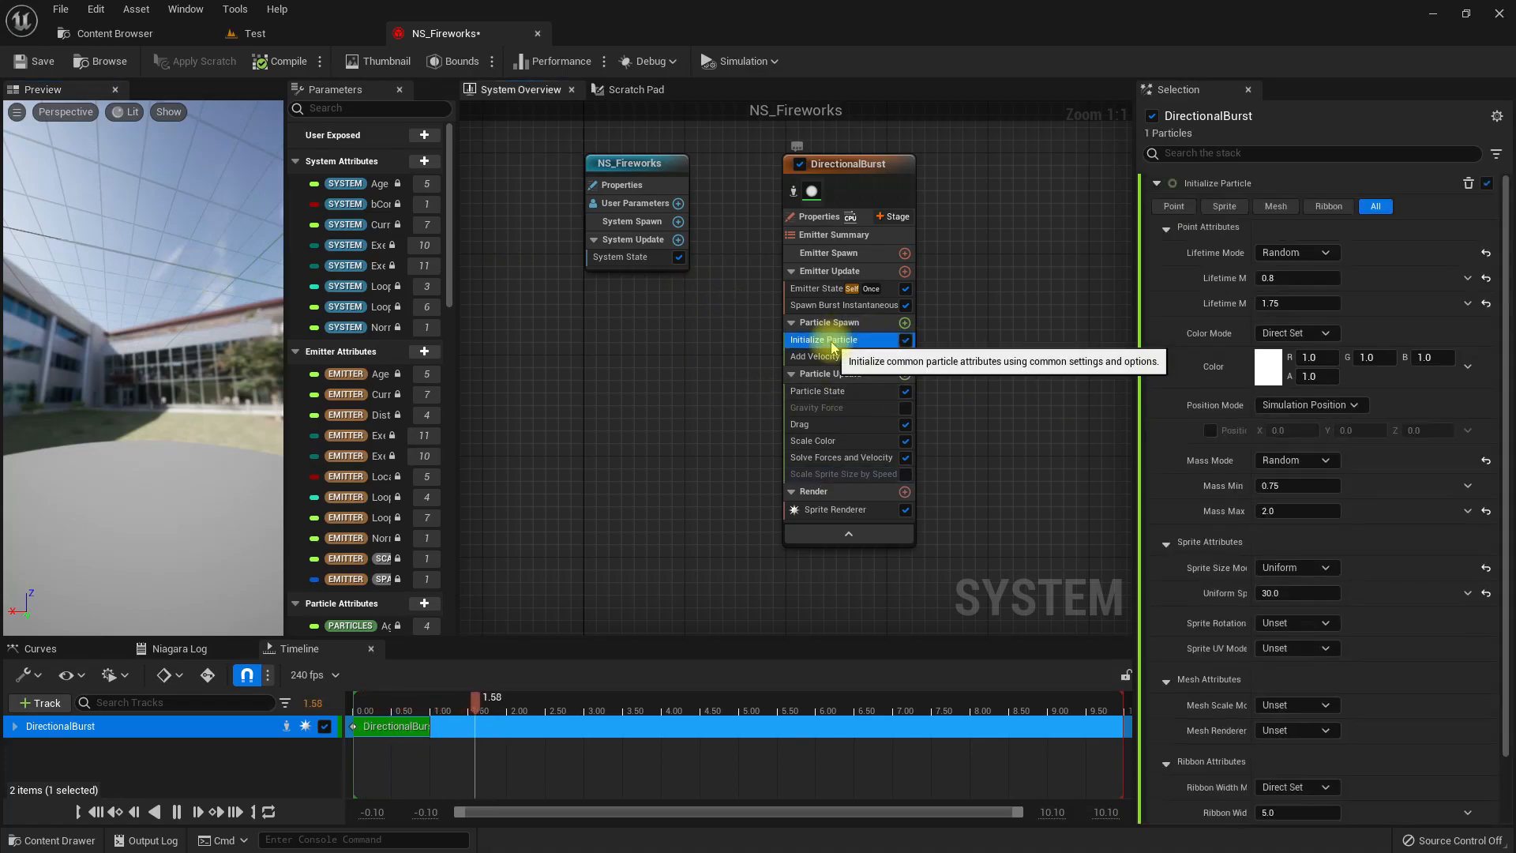
click(1266, 367)
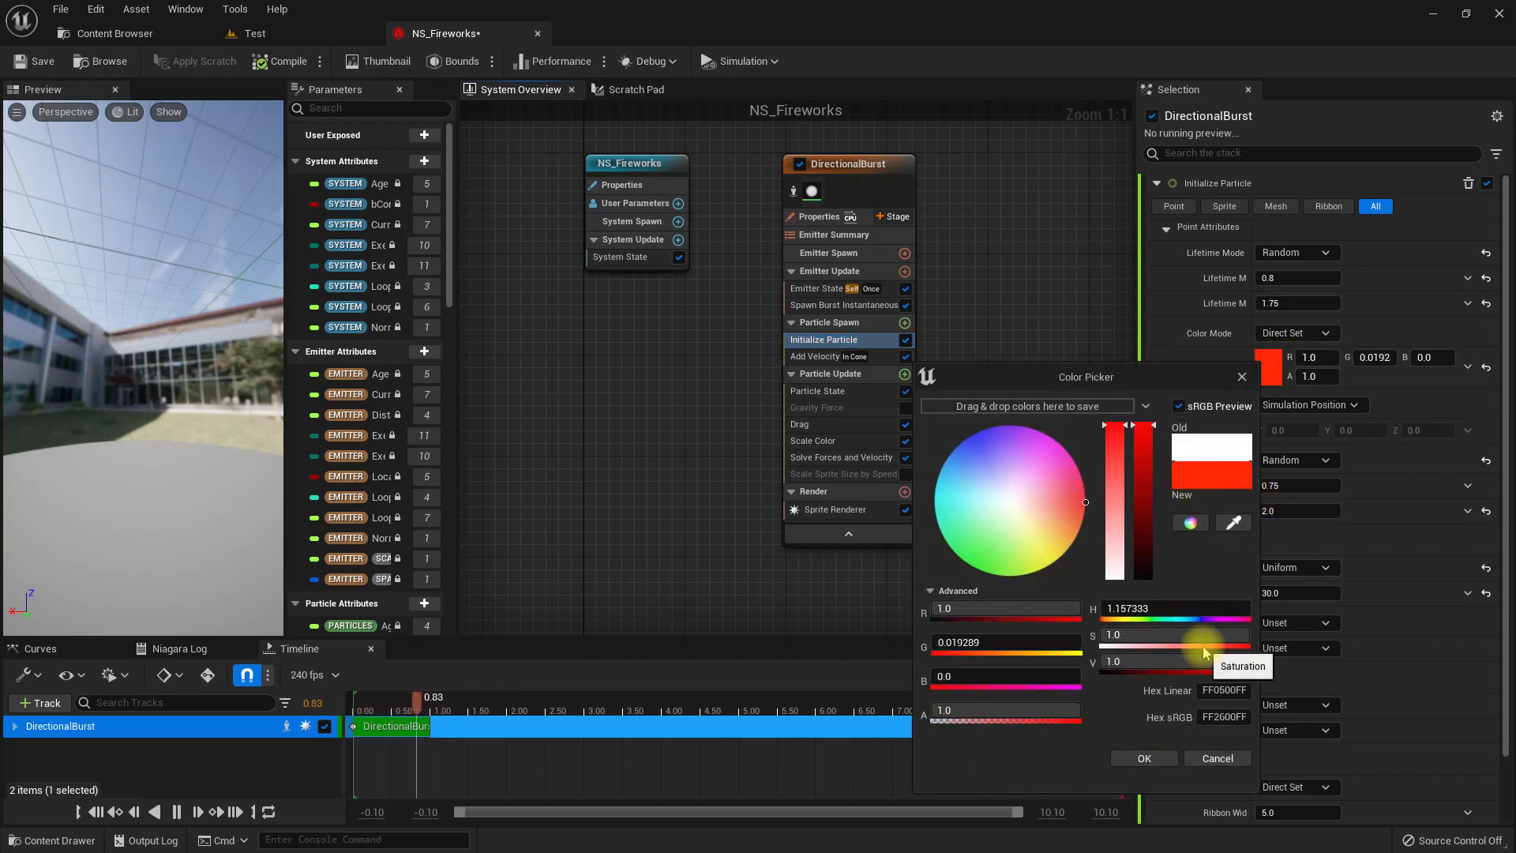
click(1137, 663)
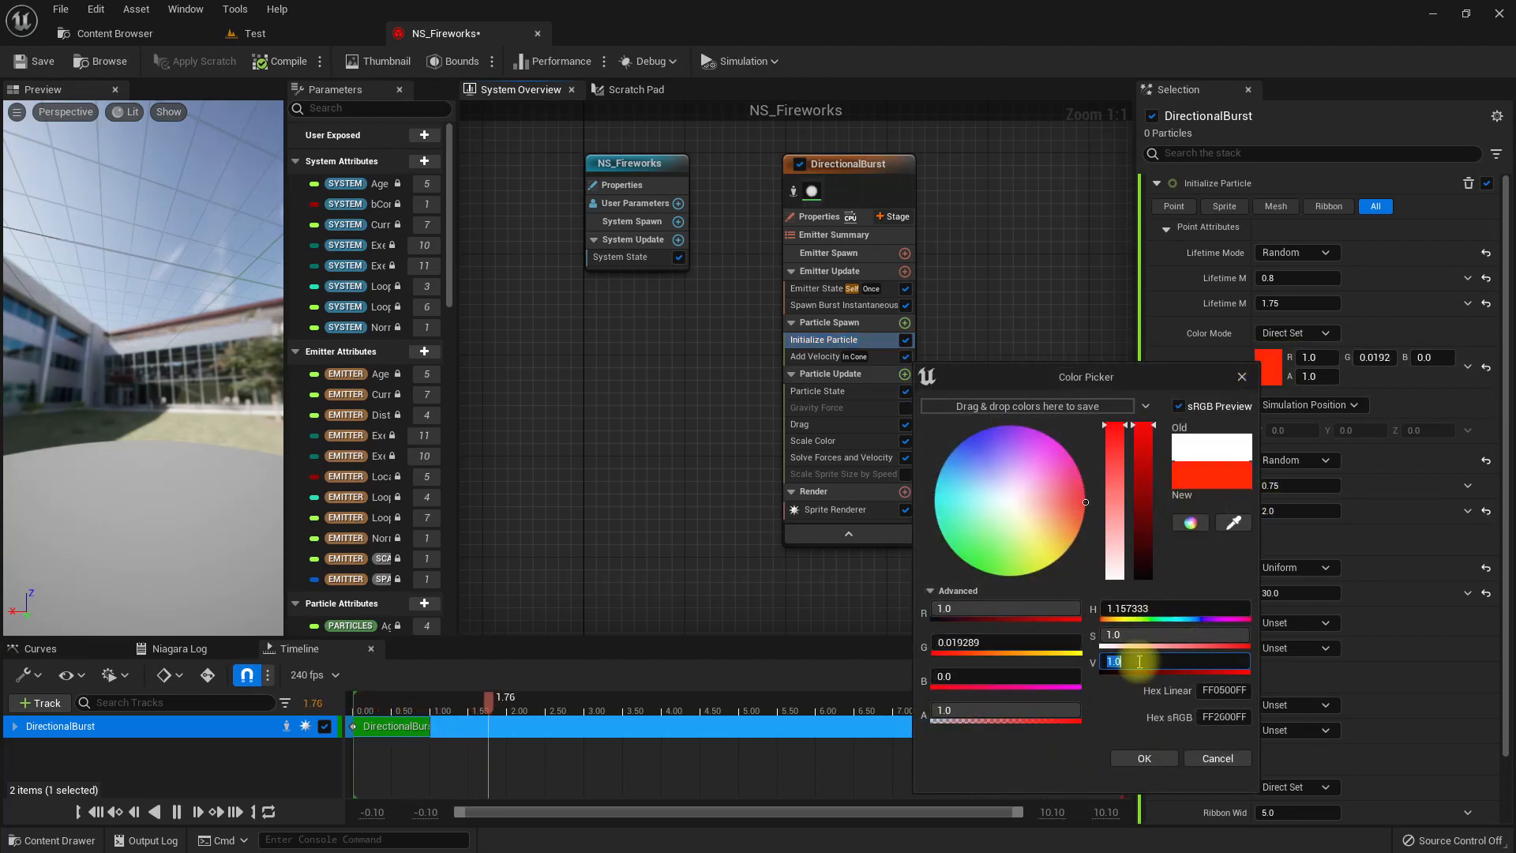
text(50)
key(Return)
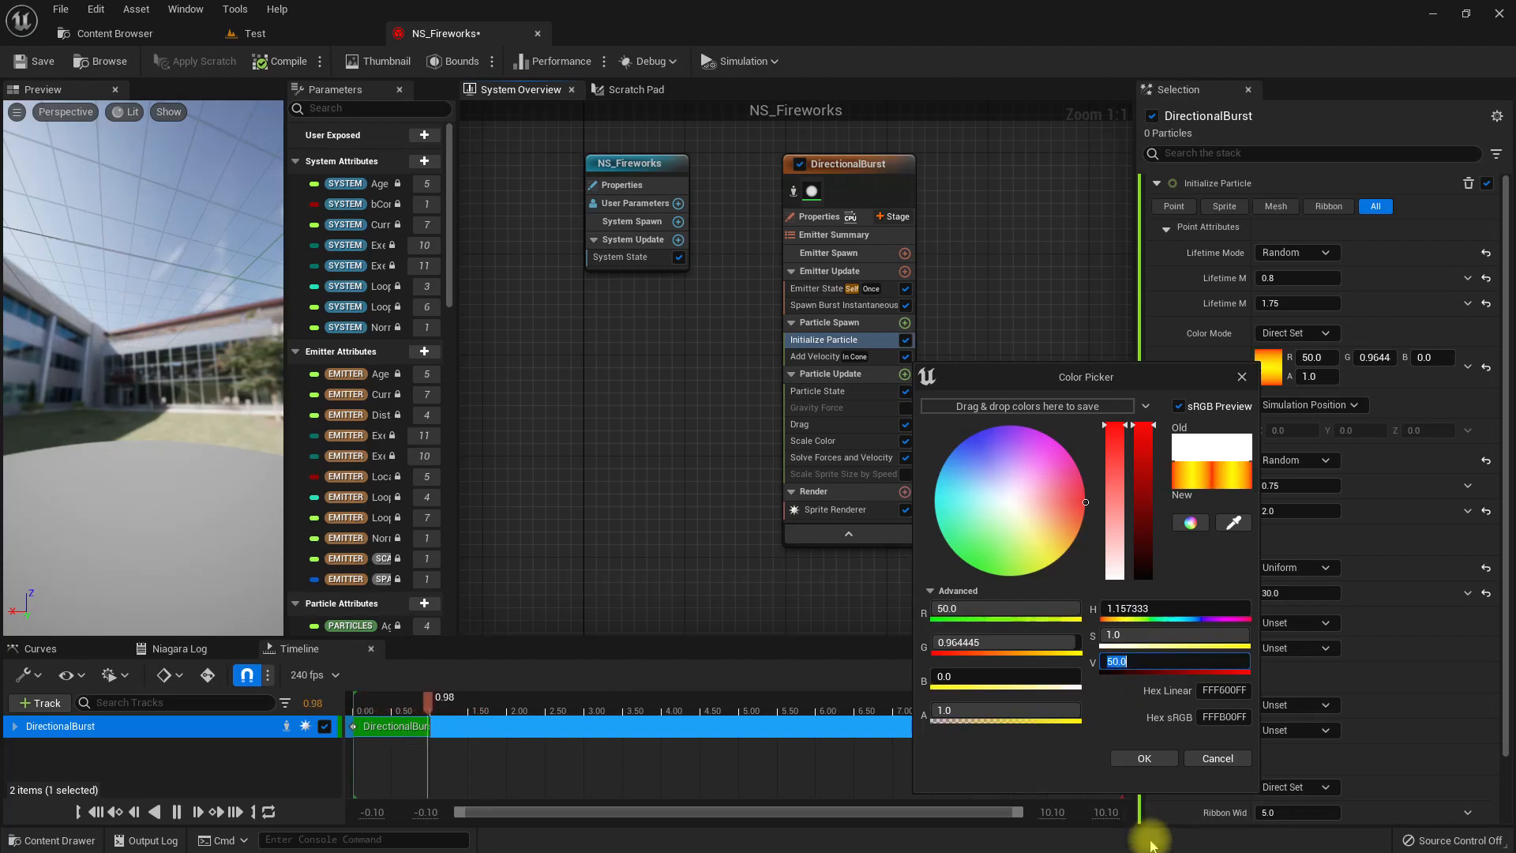
click(1145, 758)
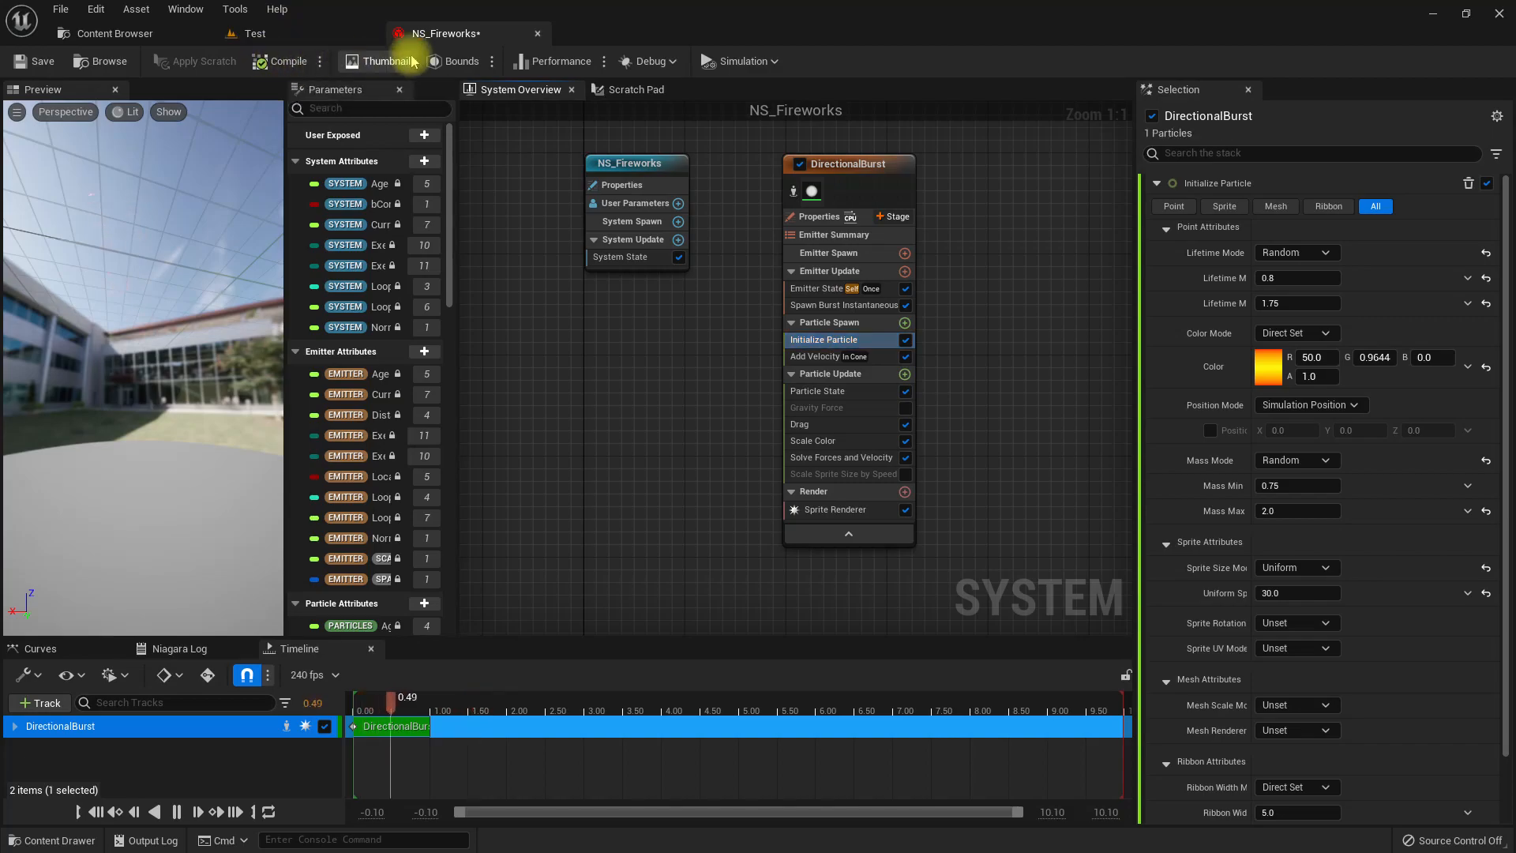
Switch to the Test level and try to place the NS_Fireworks system from the FX folder into the scene.
click(110, 33)
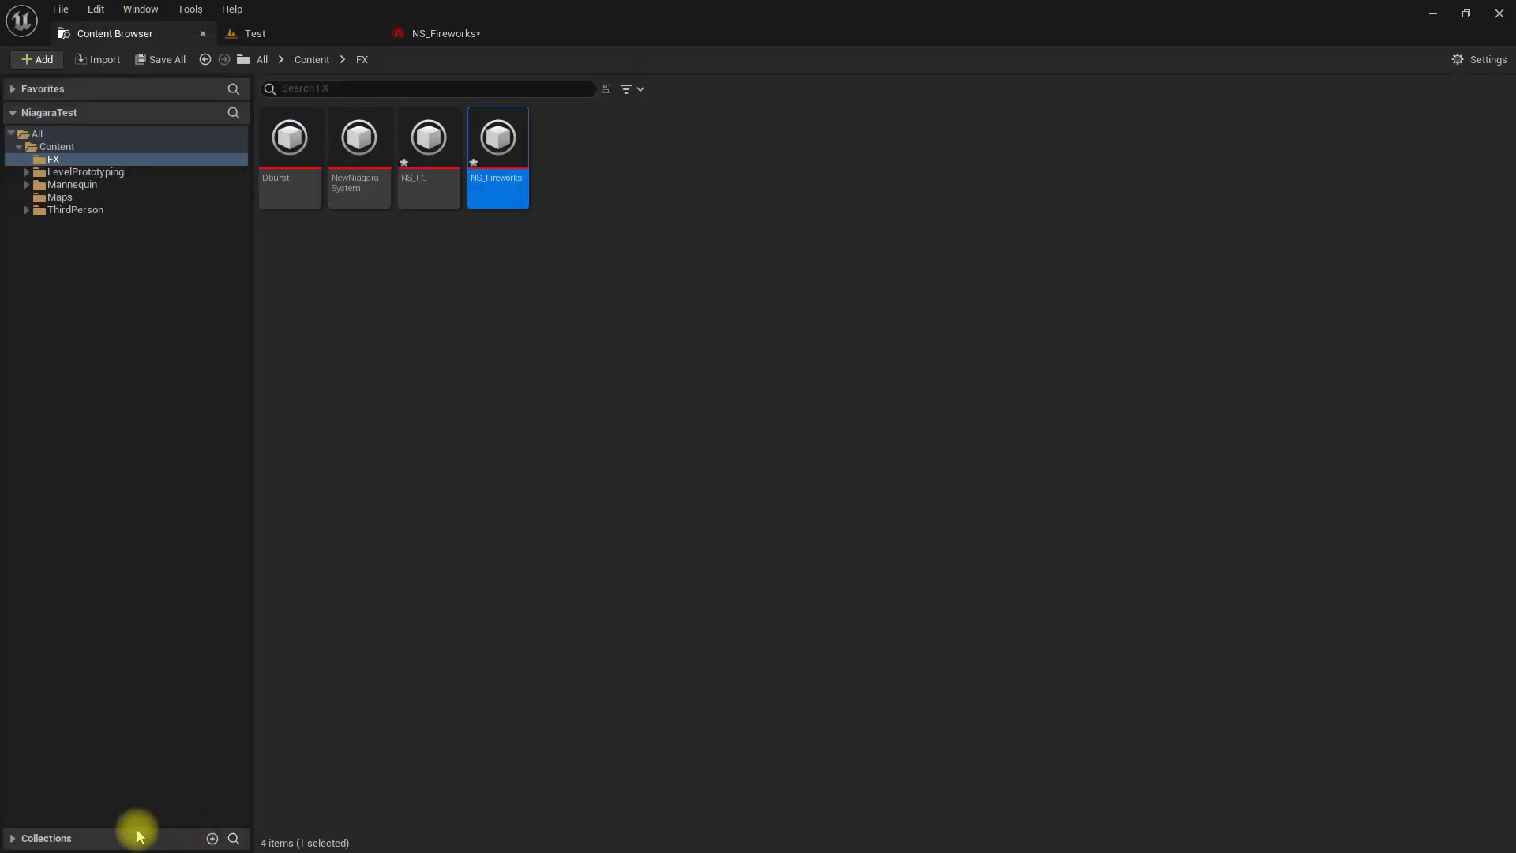
click(277, 31)
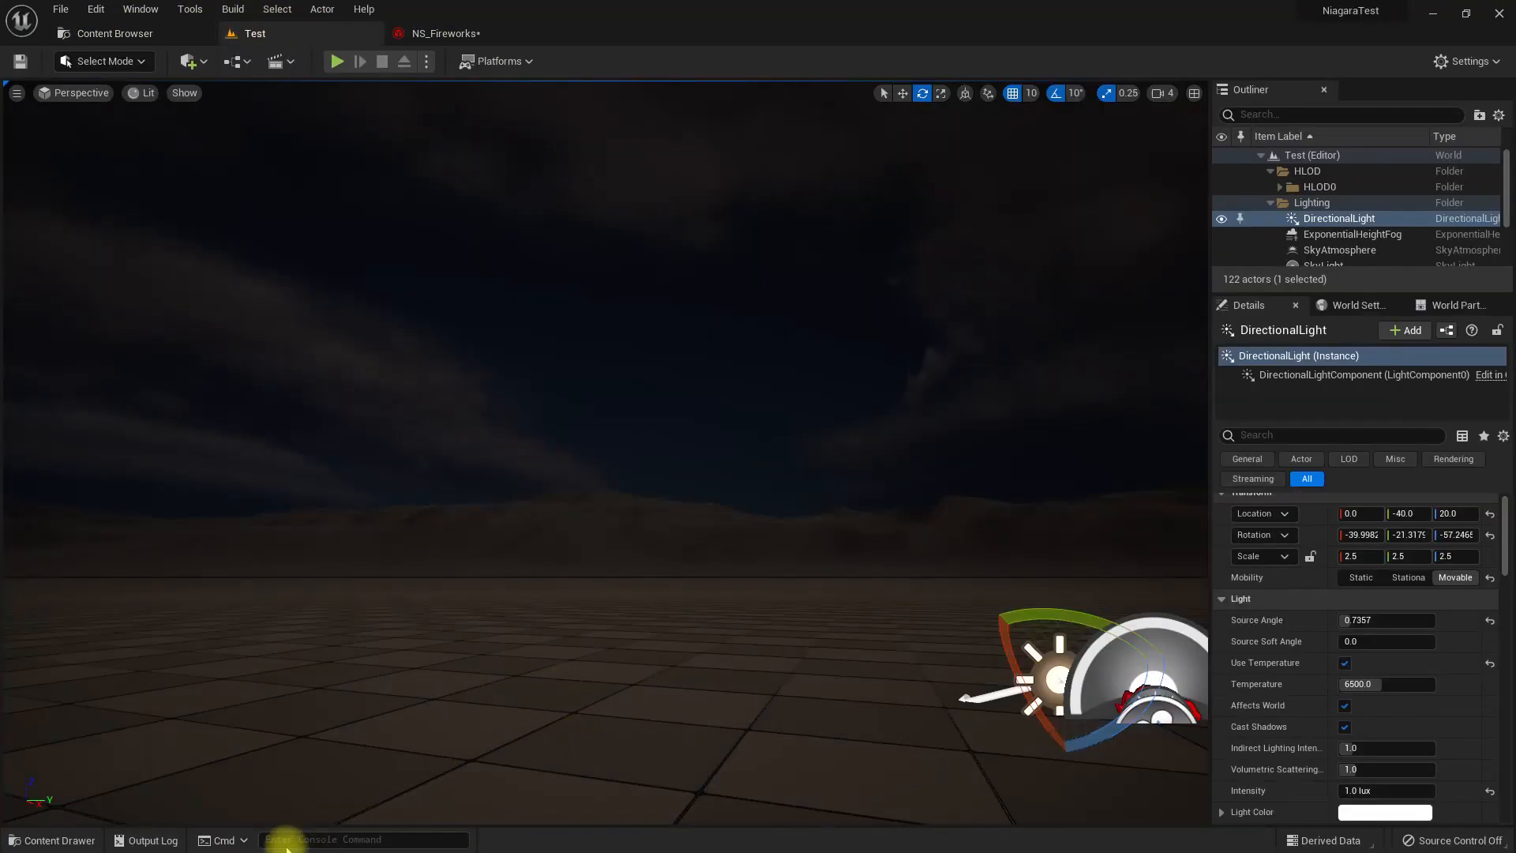
click(59, 840)
click(304, 657)
double_click(304, 657)
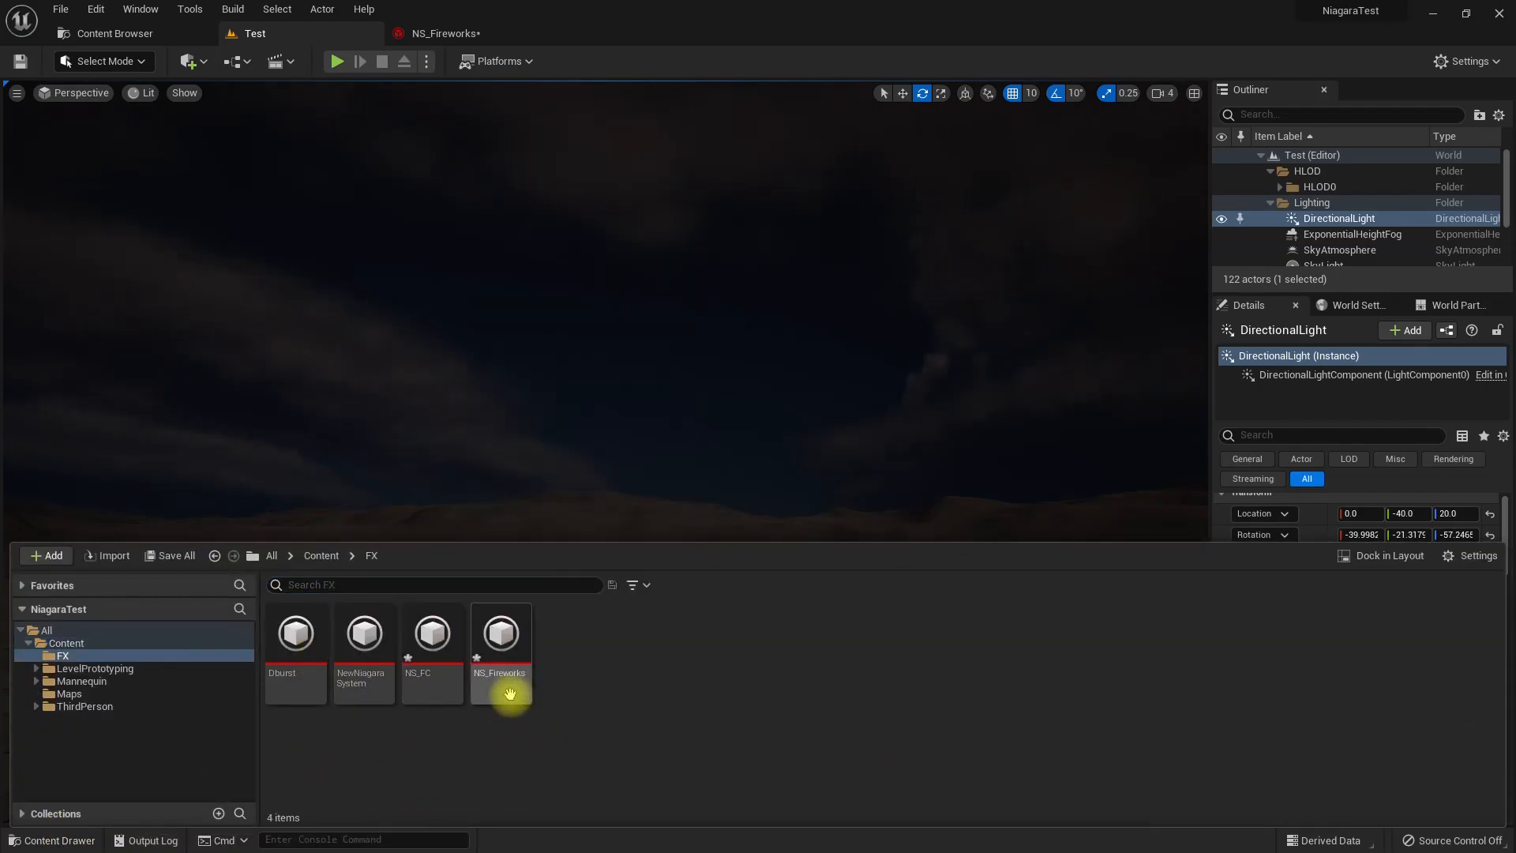
drag(546, 656, 709, 530)
right_drag(782, 497, 822, 583)
key(e)
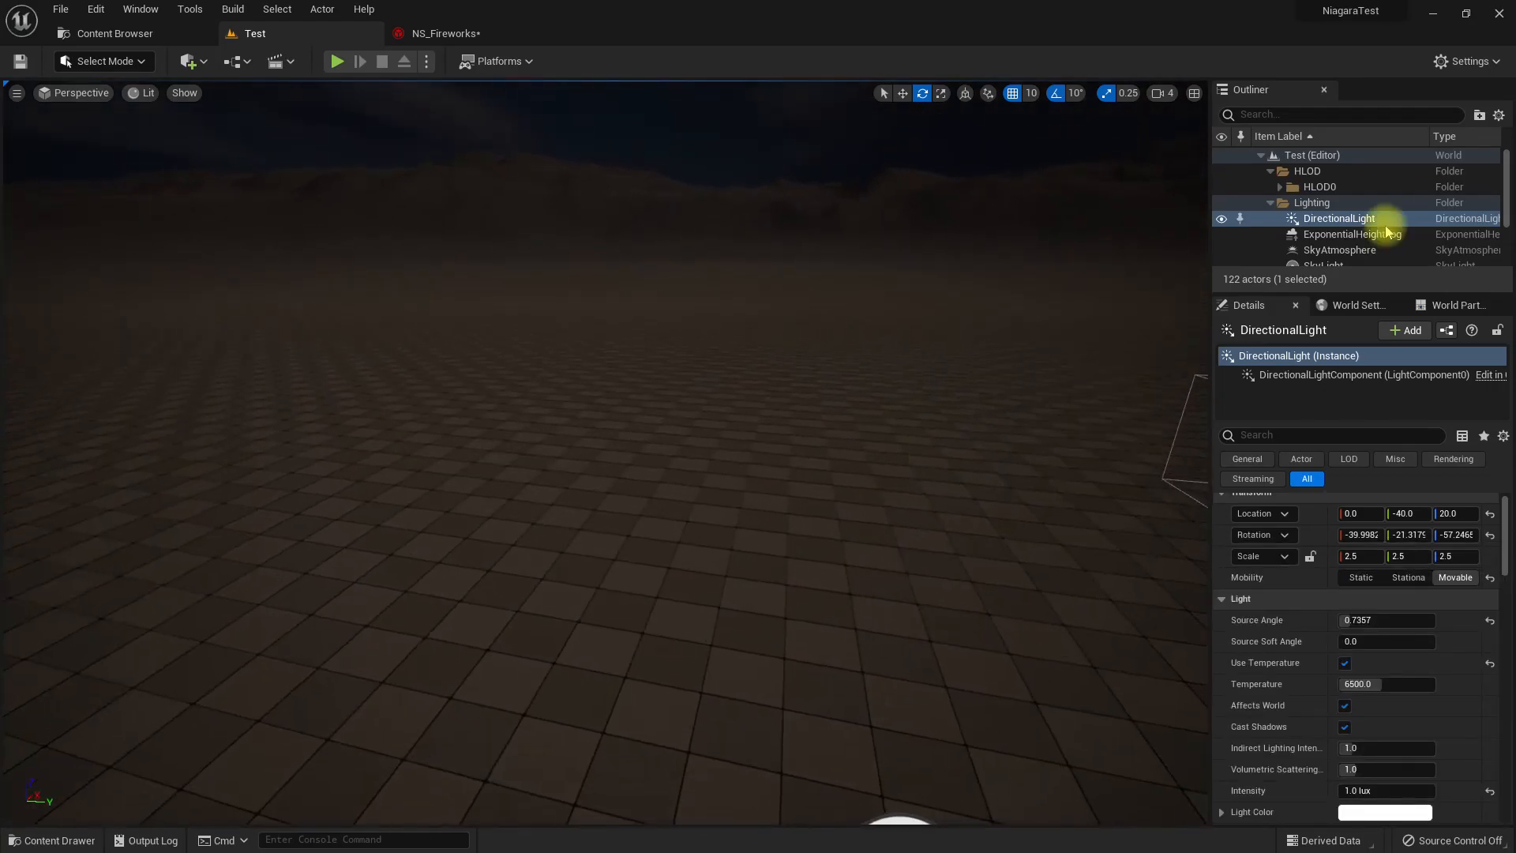
Filter the Outliner by "ns" and place the NS_Fireworks system on the level floor at about X 2120, Y -550, Z 0.
click(1272, 114)
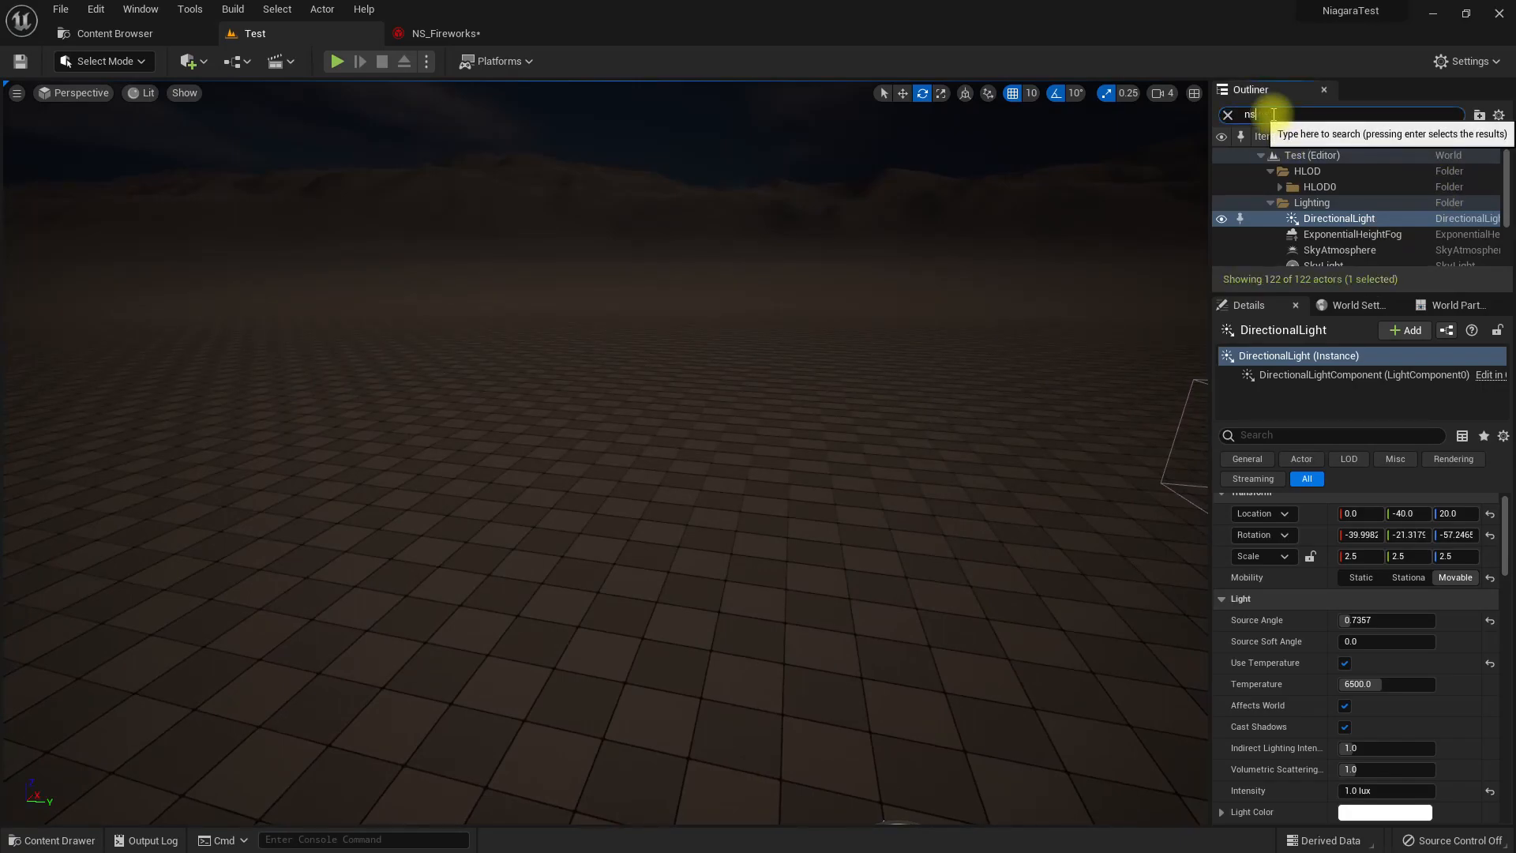
click(61, 842)
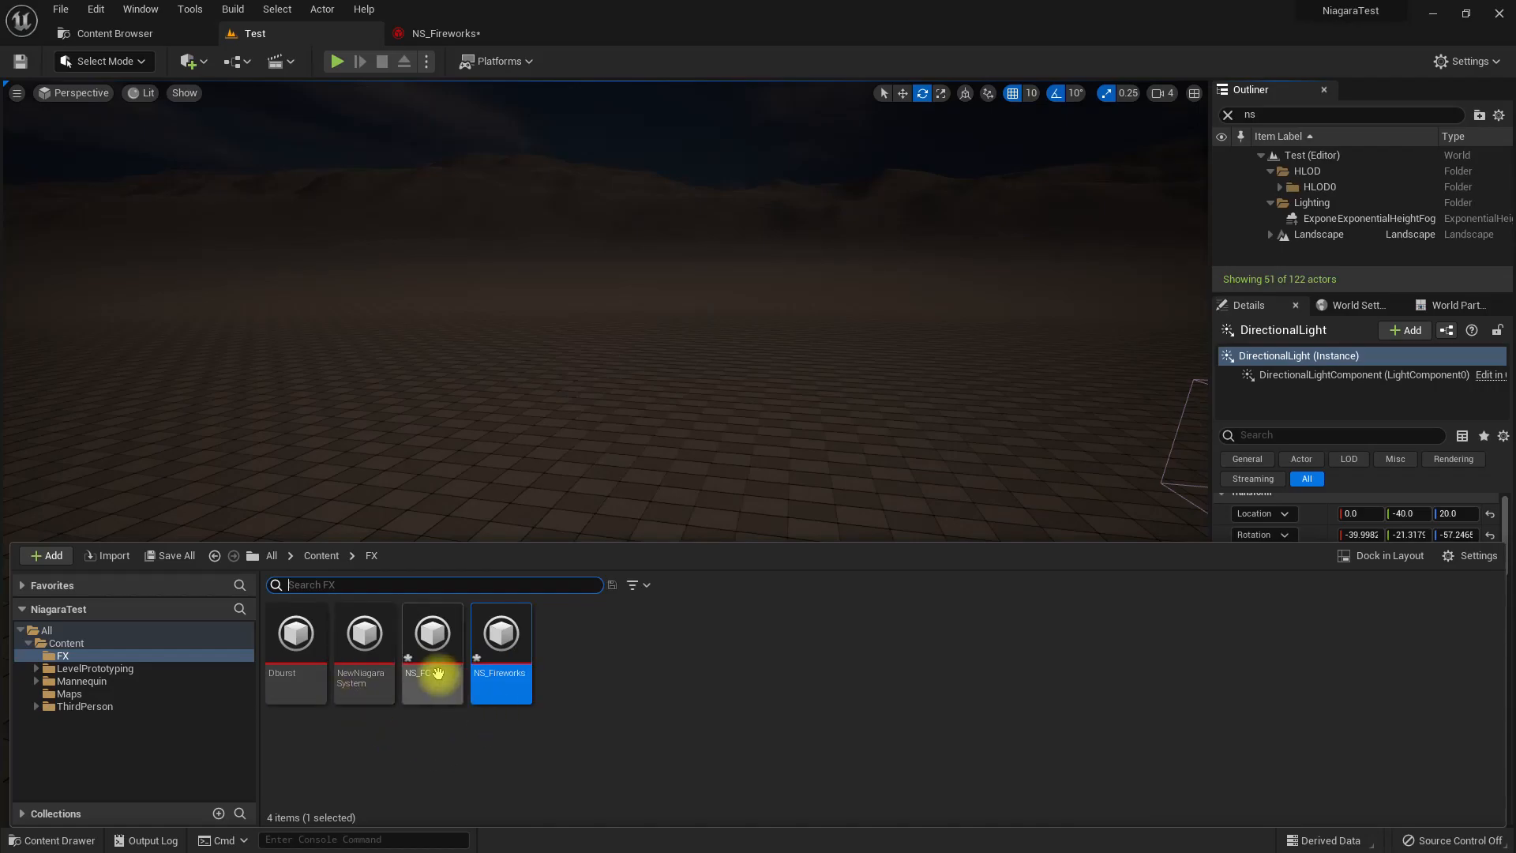
drag(426, 643, 667, 430)
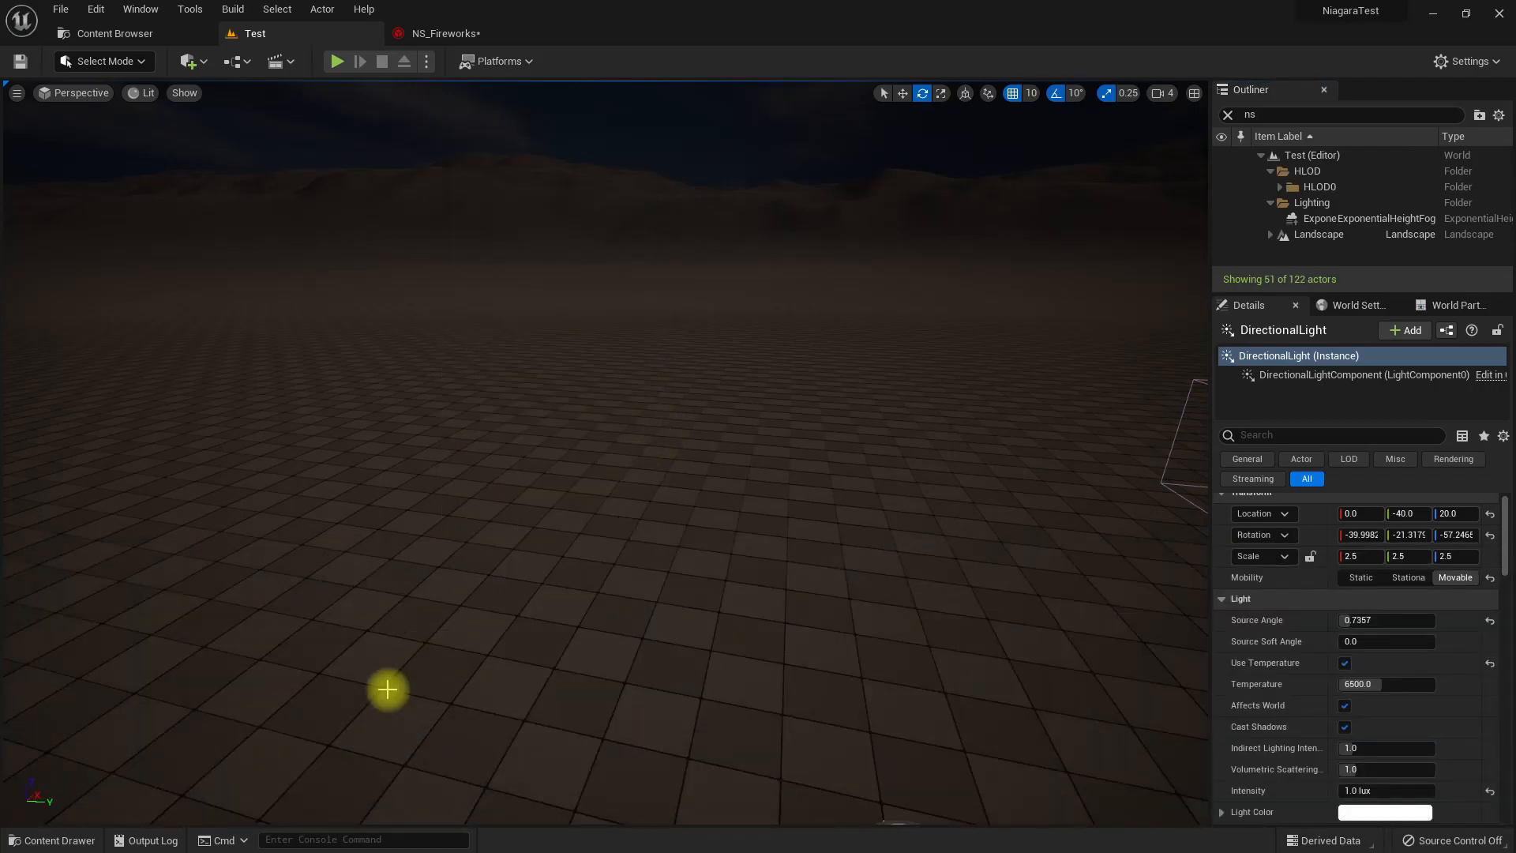
click(43, 842)
drag(525, 659, 684, 383)
right_drag(711, 441, 764, 341)
key(g)
key(g)
middle_drag(689, 433, 679, 501)
right_drag(684, 447, 681, 387)
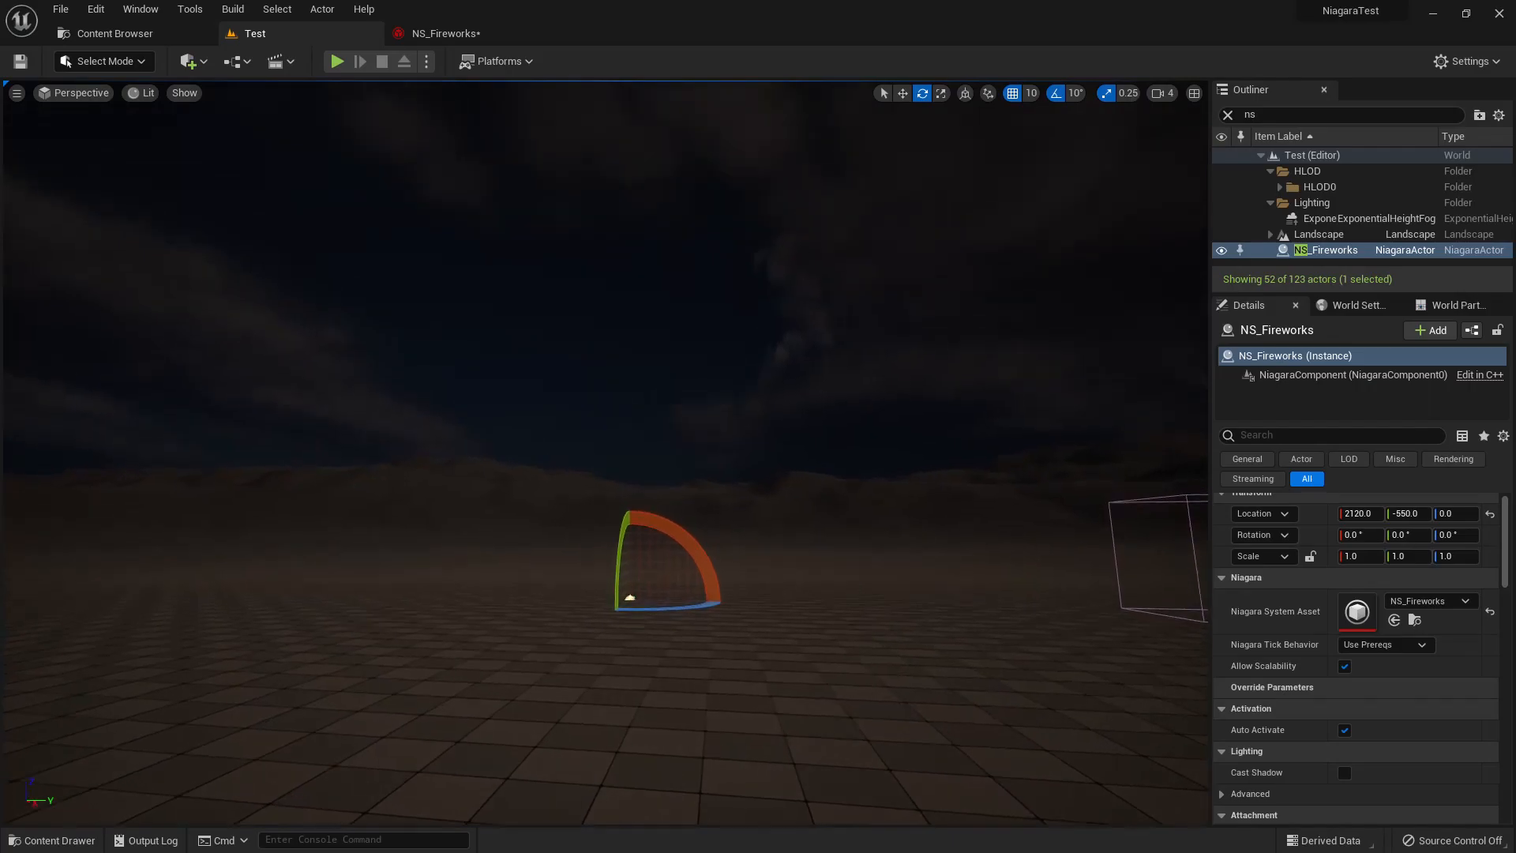
Set the DirectionalBurst Emitter State loop behavior to Infinite and check the repeating effect in the Test level.
click(439, 38)
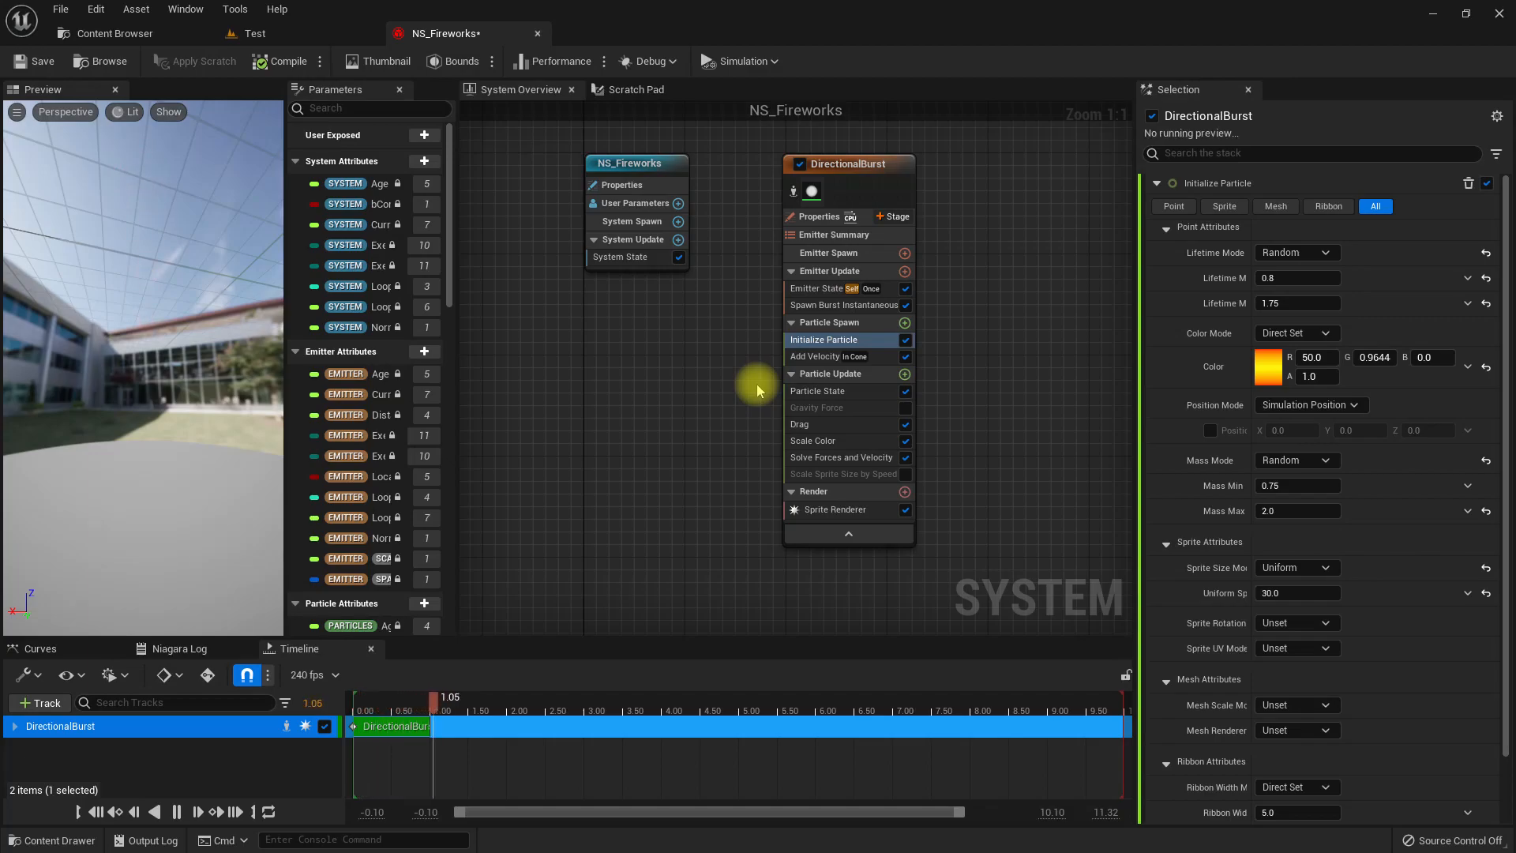
click(874, 289)
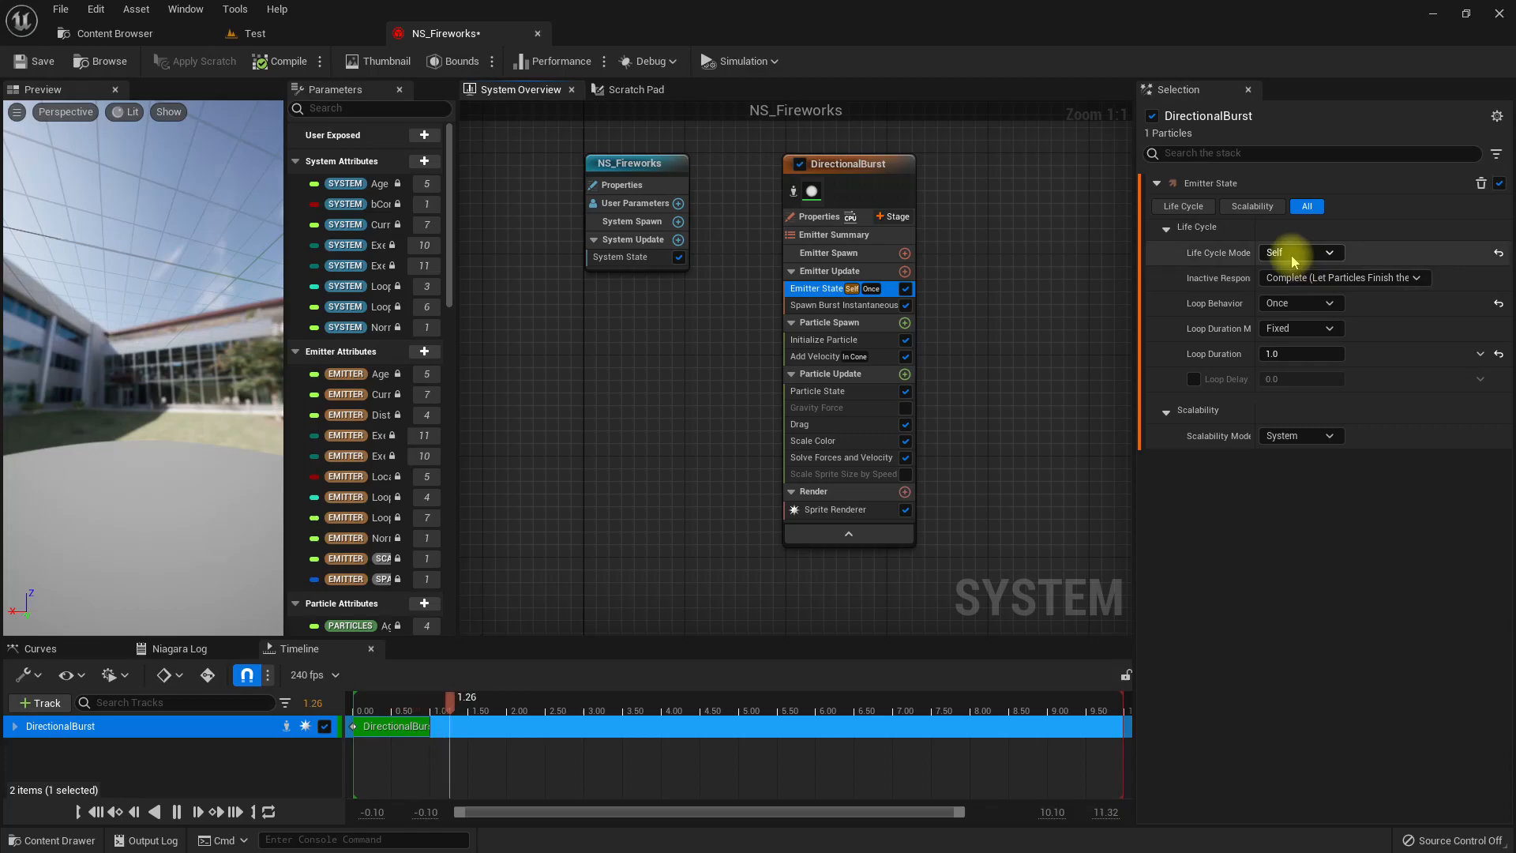
click(1299, 305)
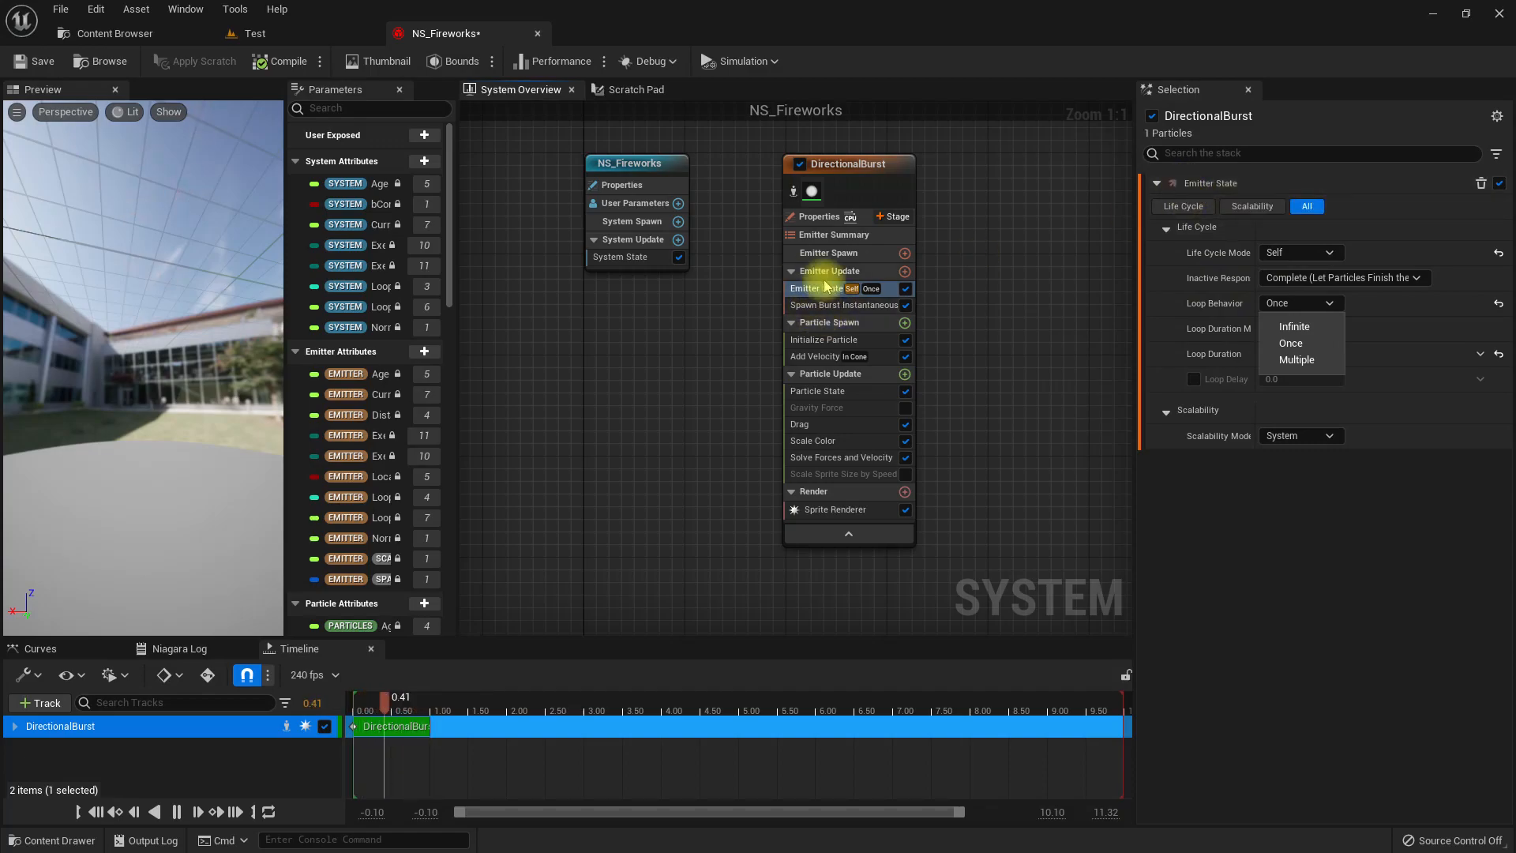
click(1299, 327)
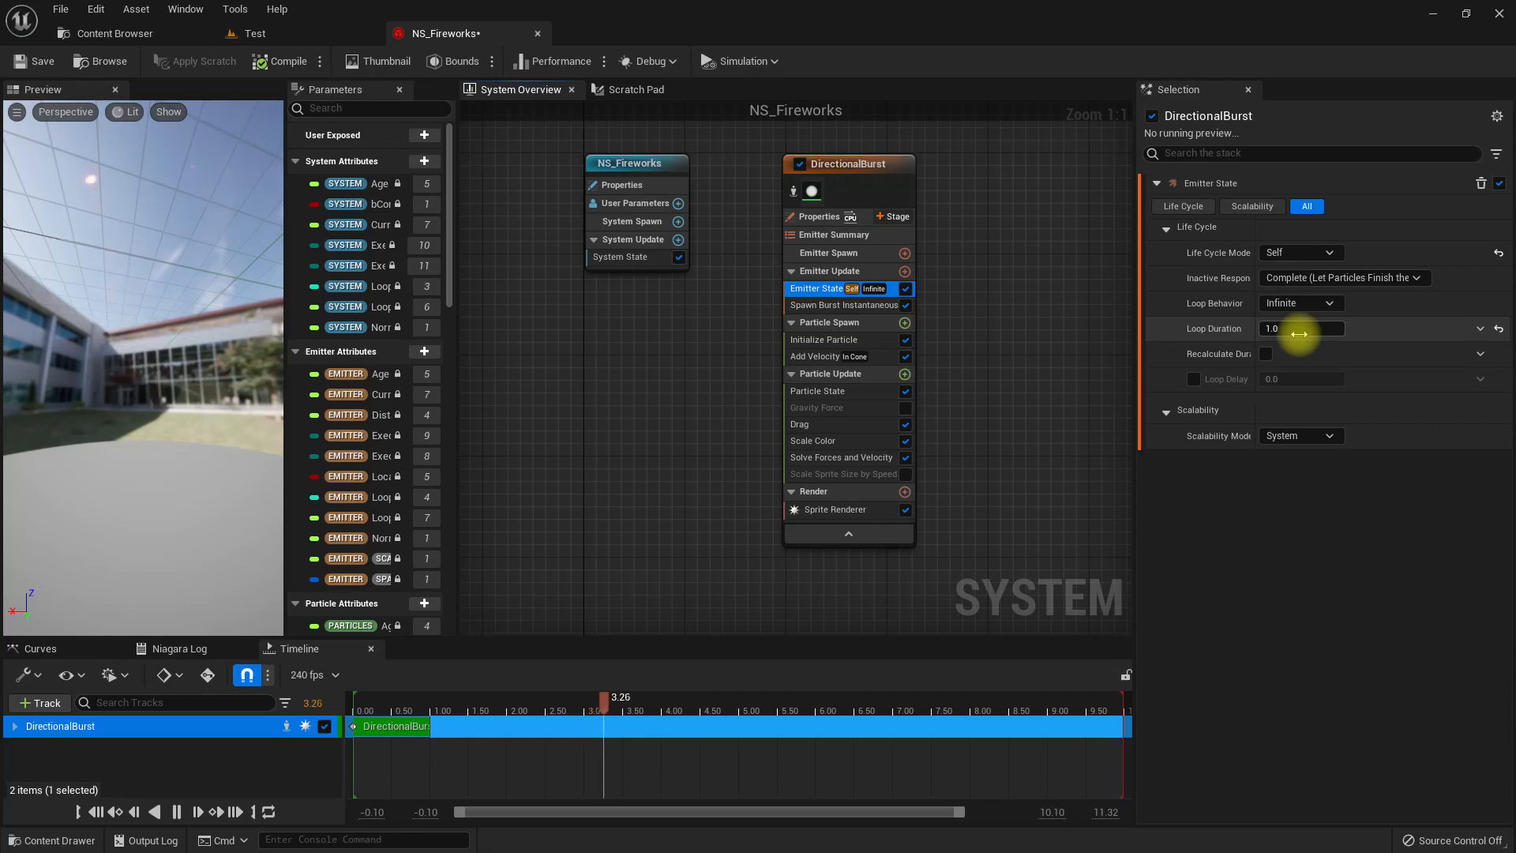
click(241, 33)
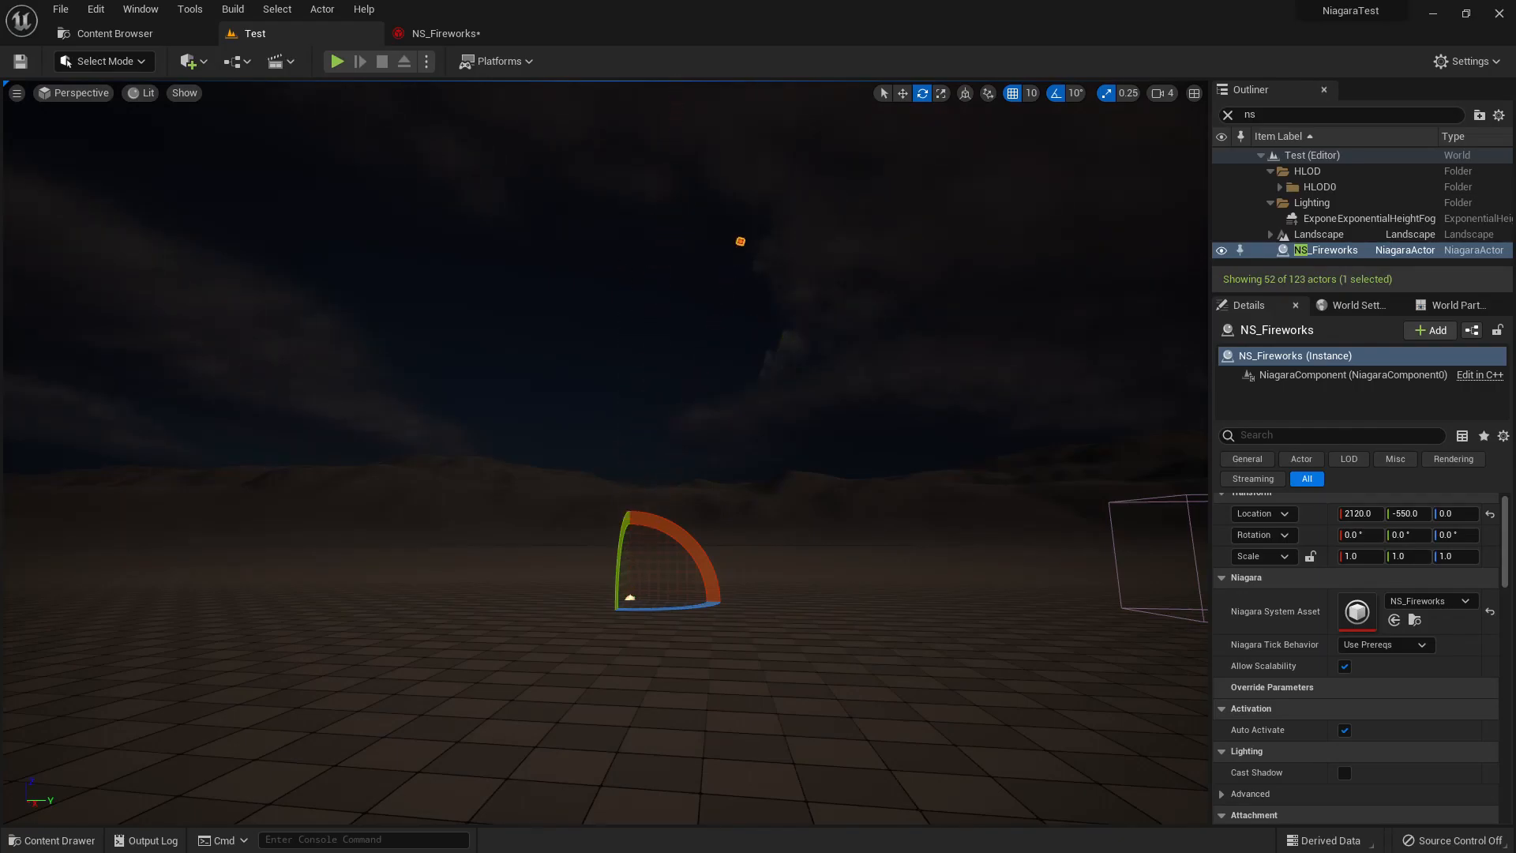
right_drag(605, 451, 688, 326)
key(g)
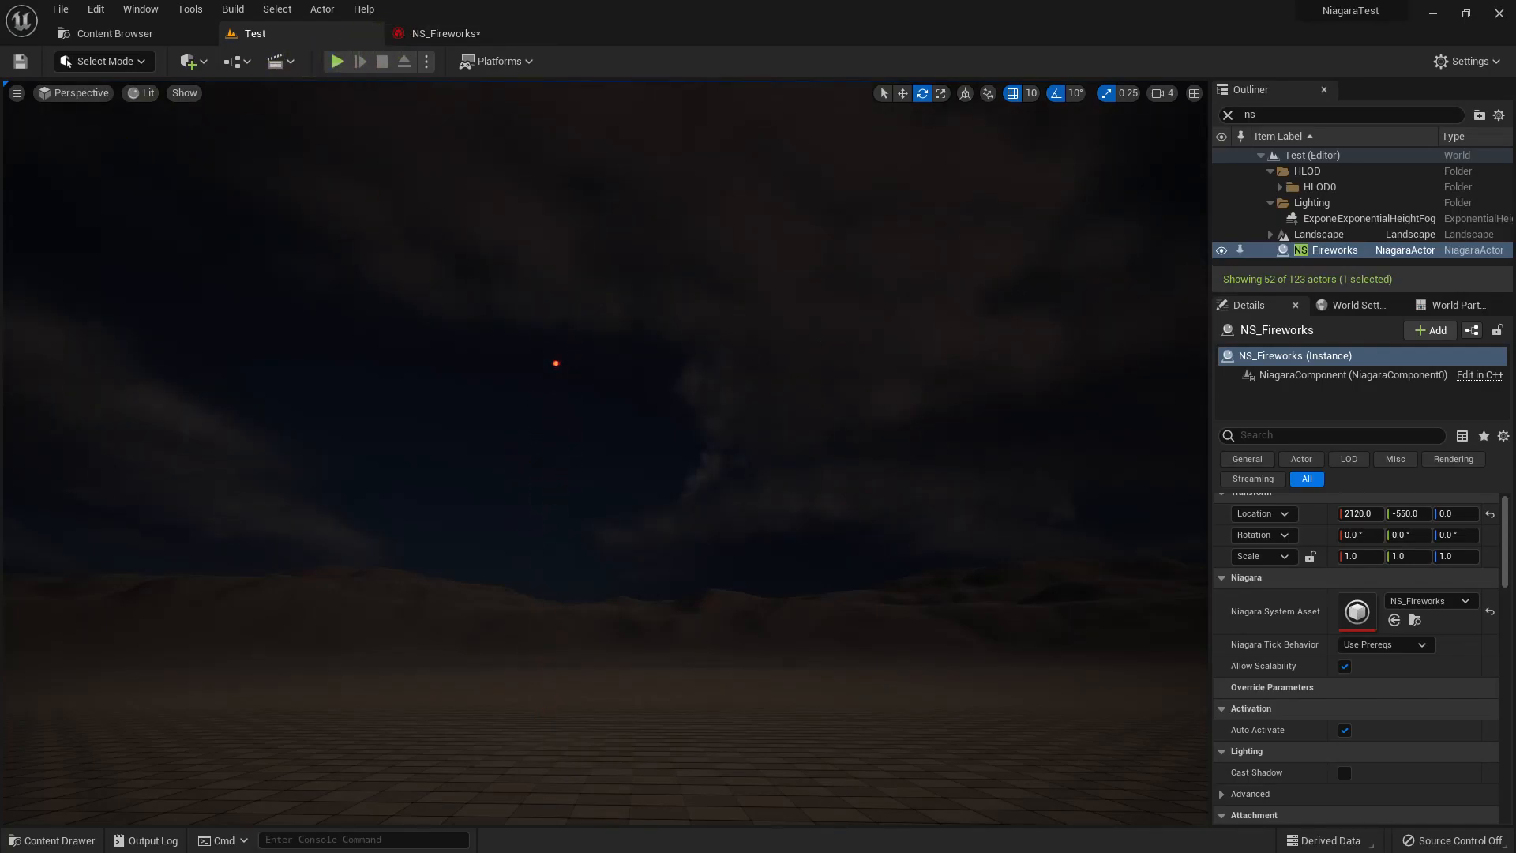
Set the Initialize Particle lifetime to a minimum of 2.0 and maximum of 3.0, compile, and check the effect in the Test level.
click(398, 34)
click(842, 342)
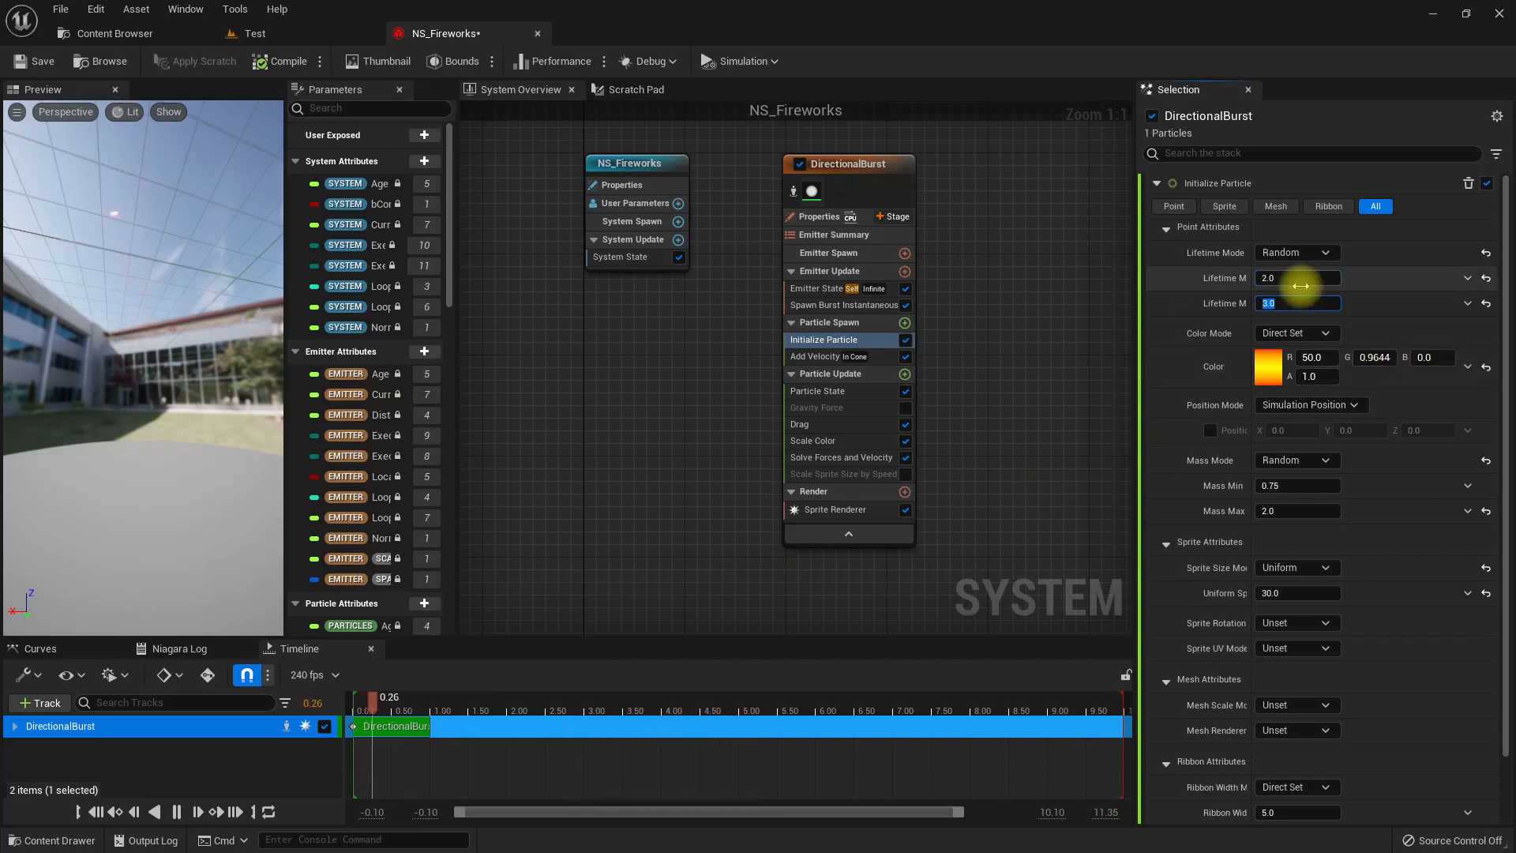
click(278, 60)
click(254, 33)
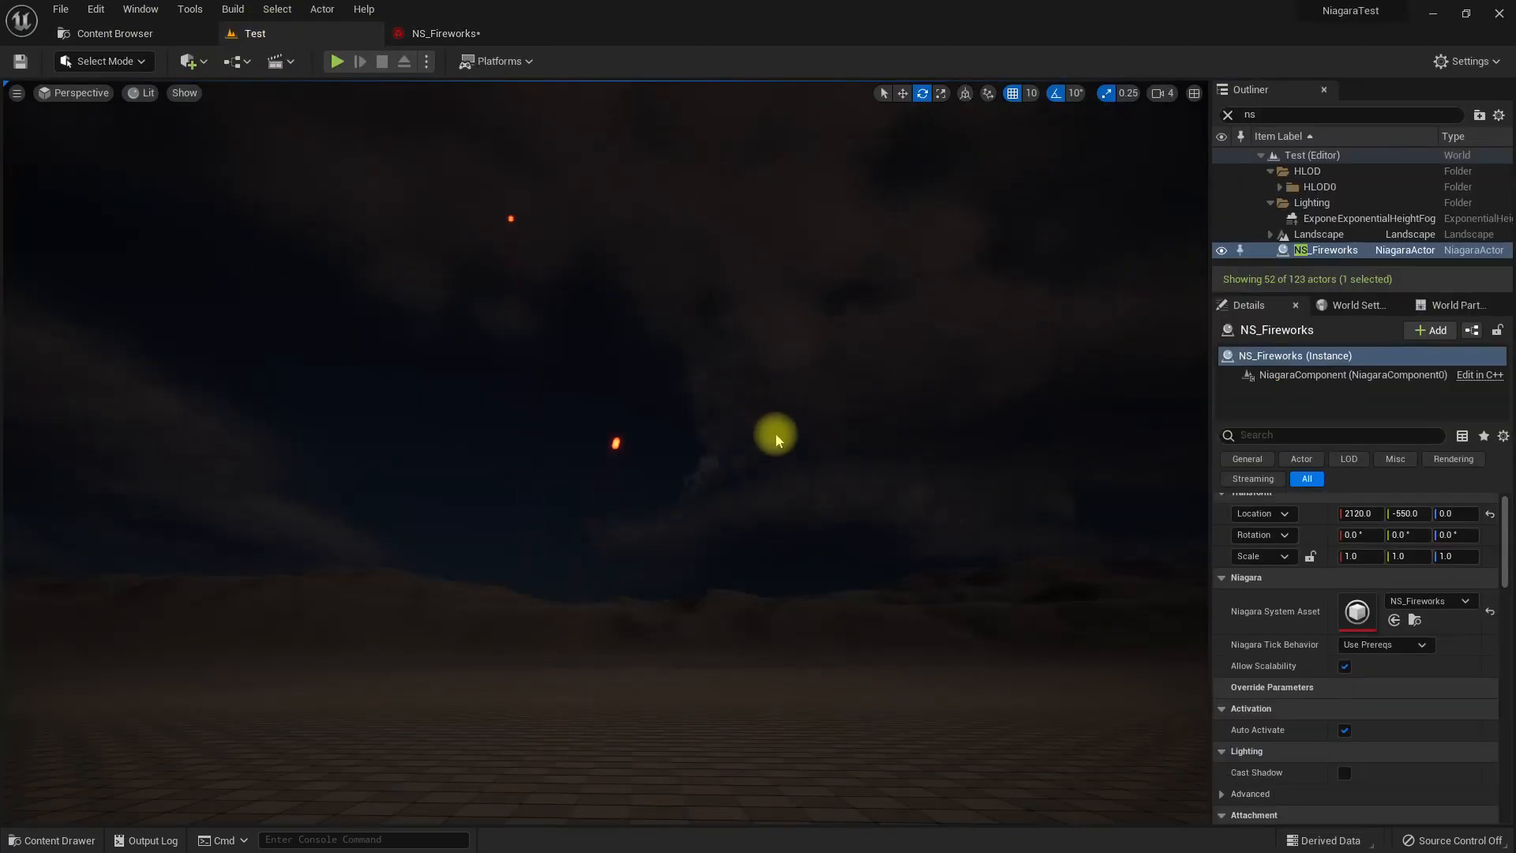
right_drag(810, 522, 759, 378)
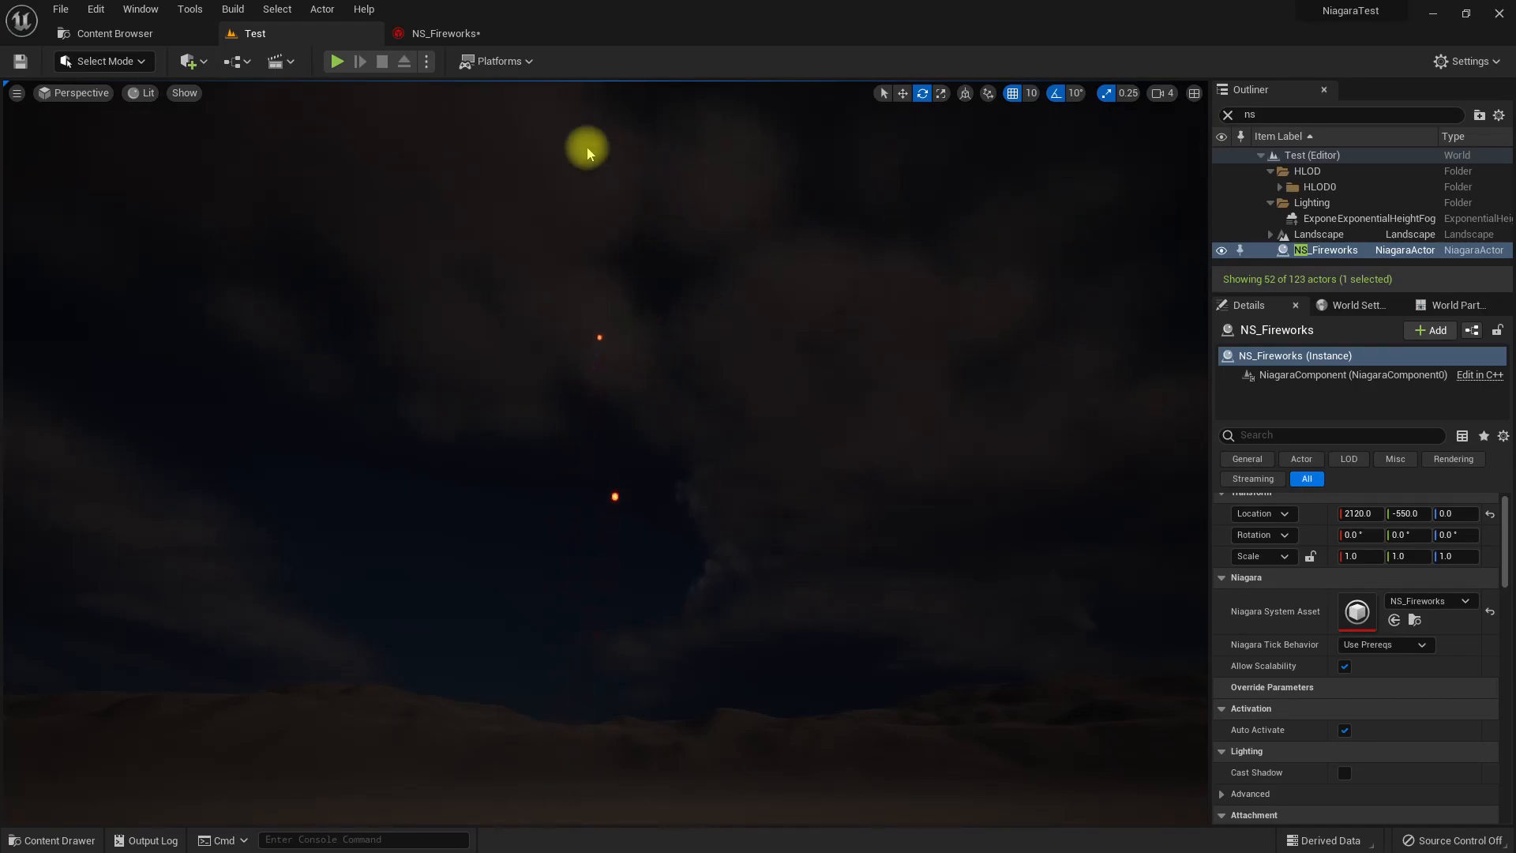
Drive the Initialize Particle color in NS_Fireworks with the Select Linear Color from Array dynamic input.
click(438, 33)
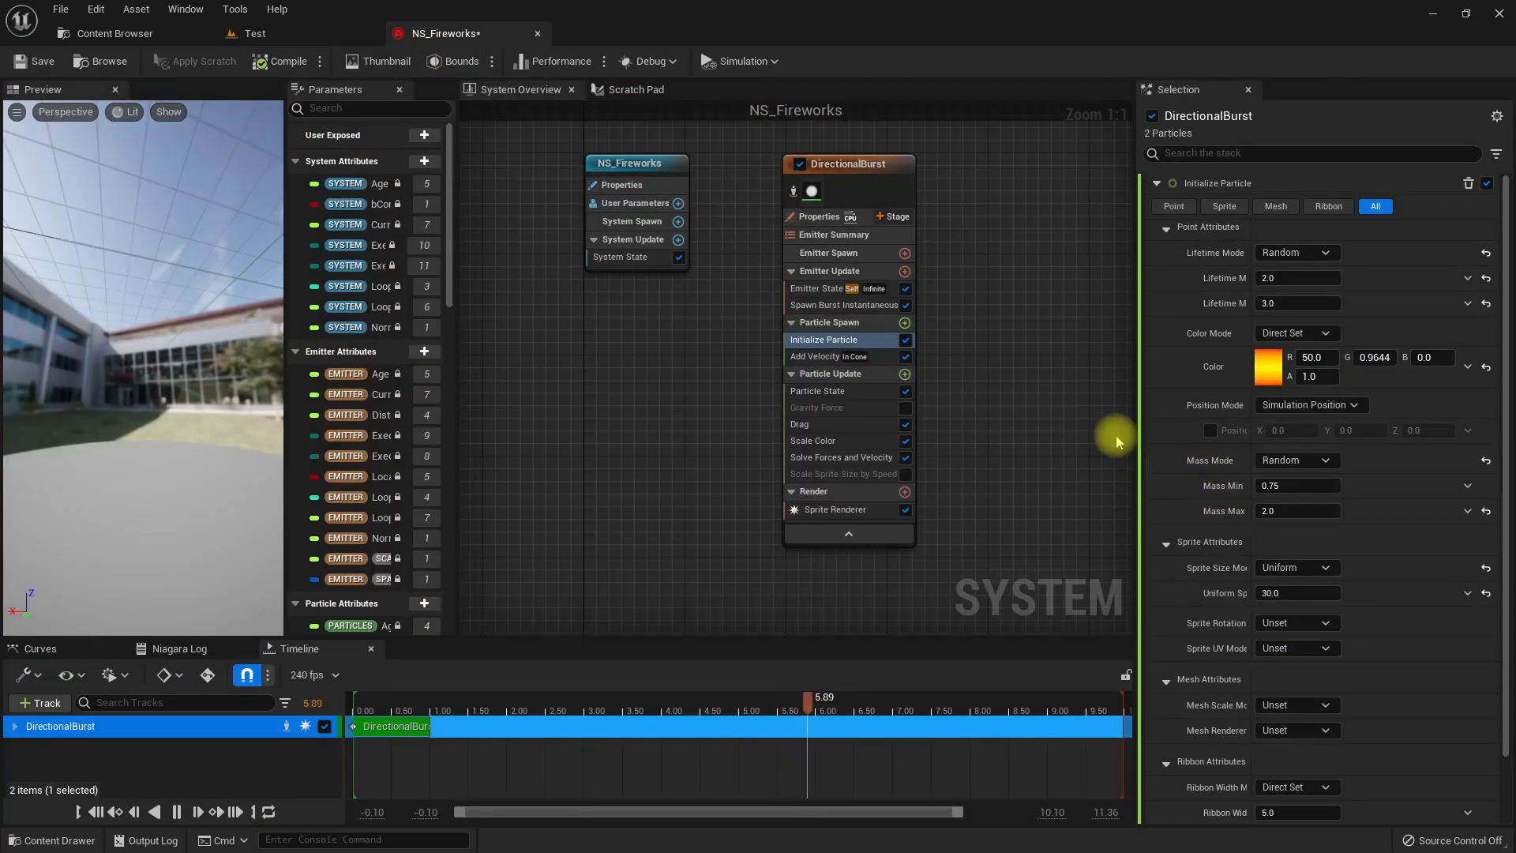
click(1307, 335)
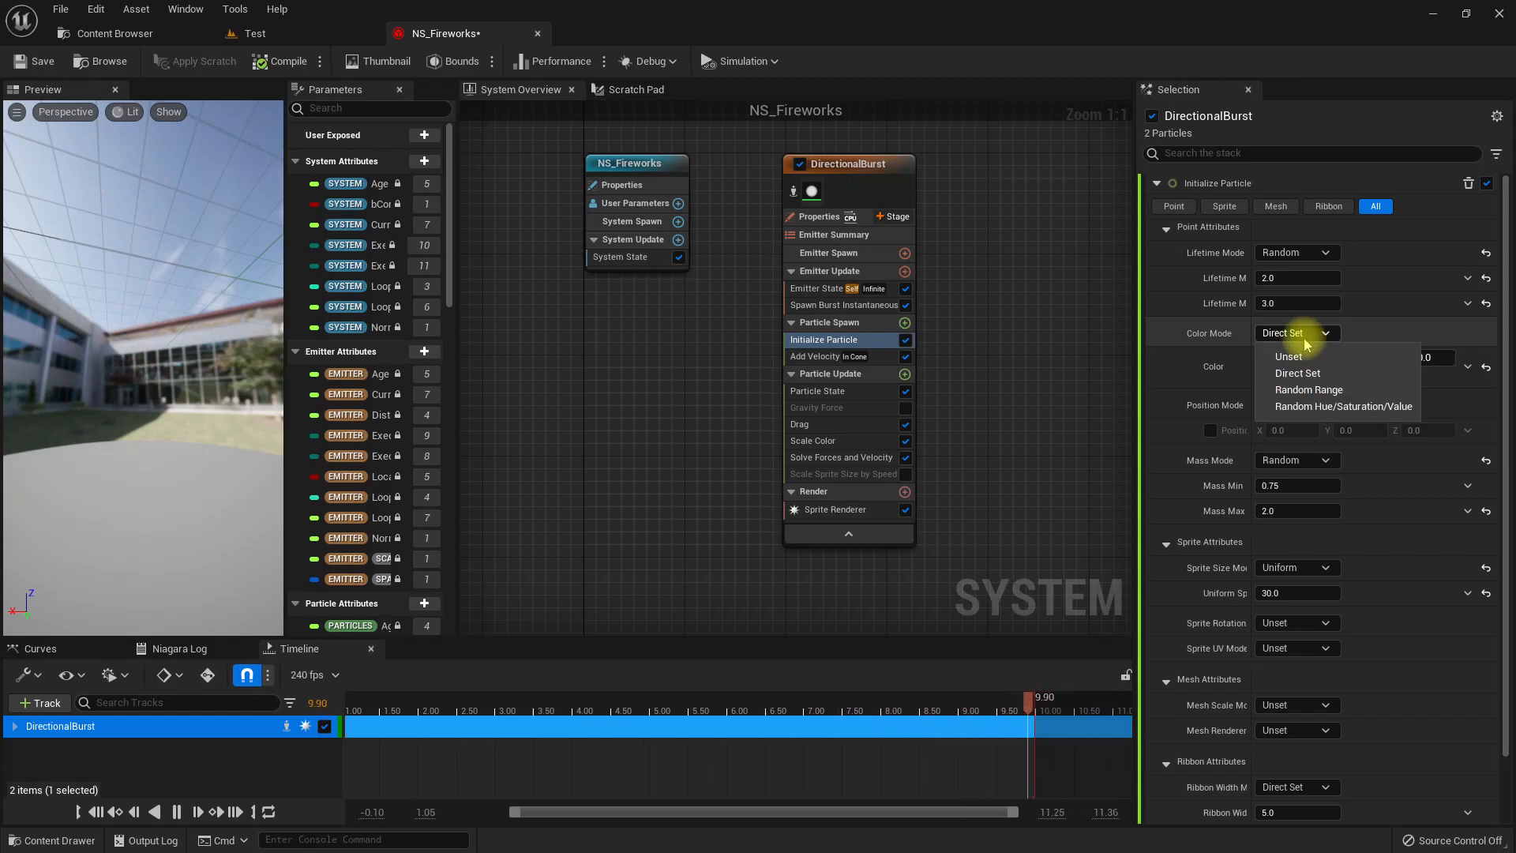
click(1126, 352)
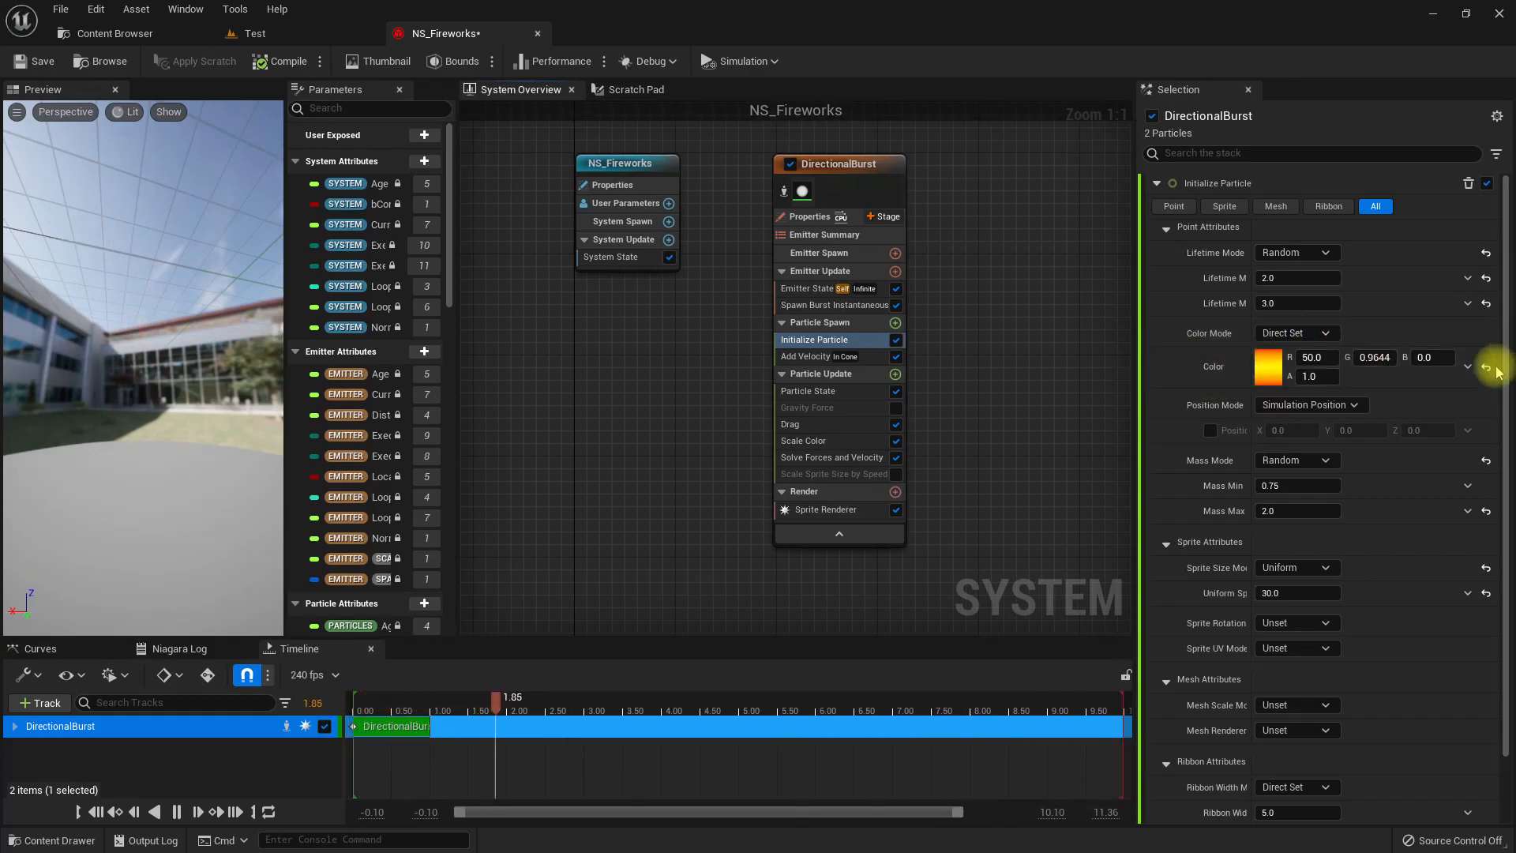
click(1468, 368)
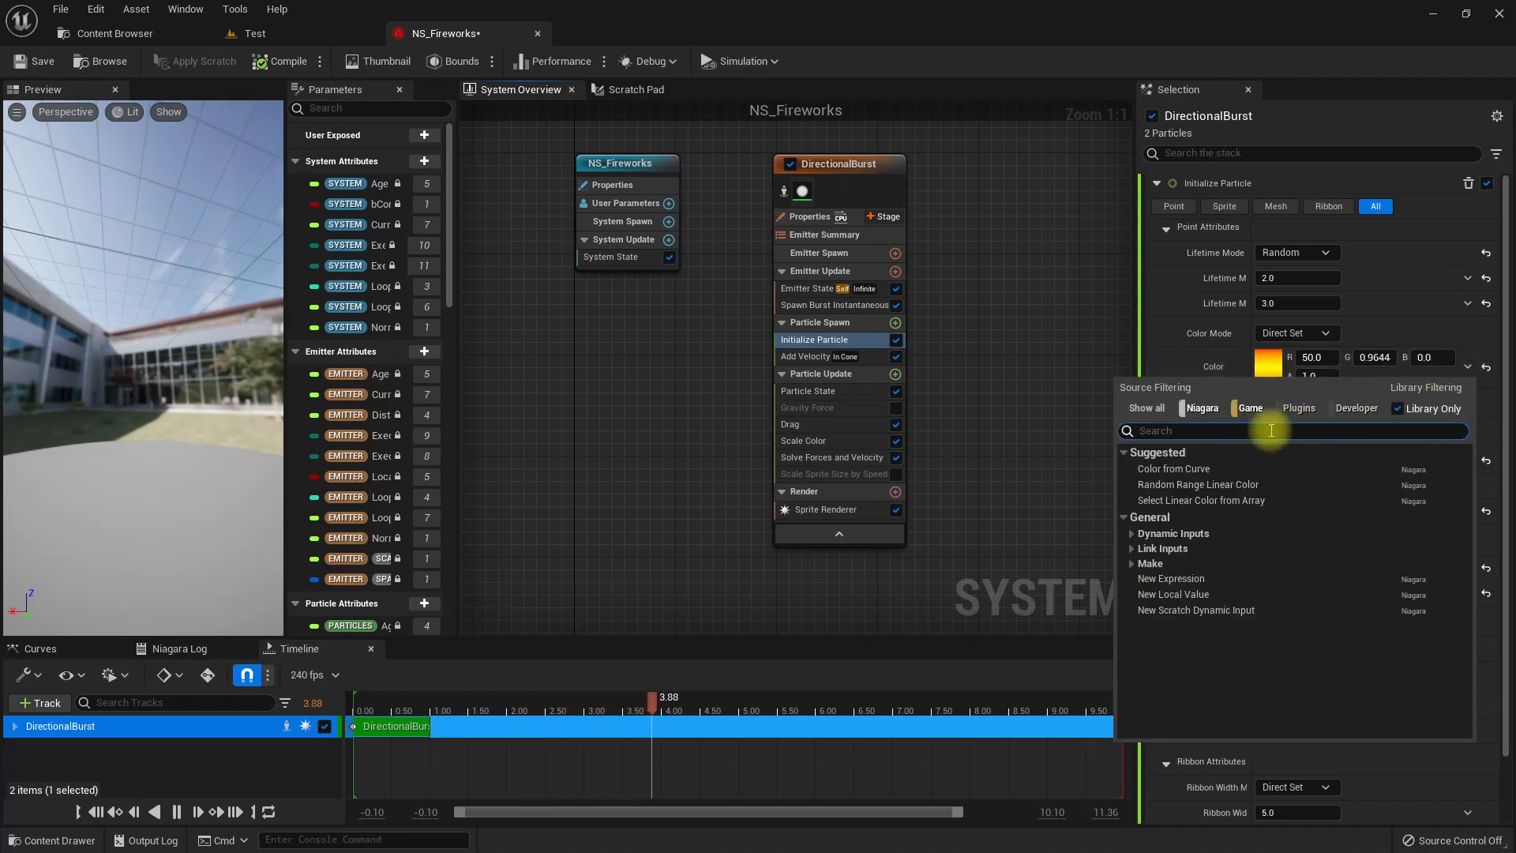
click(1205, 503)
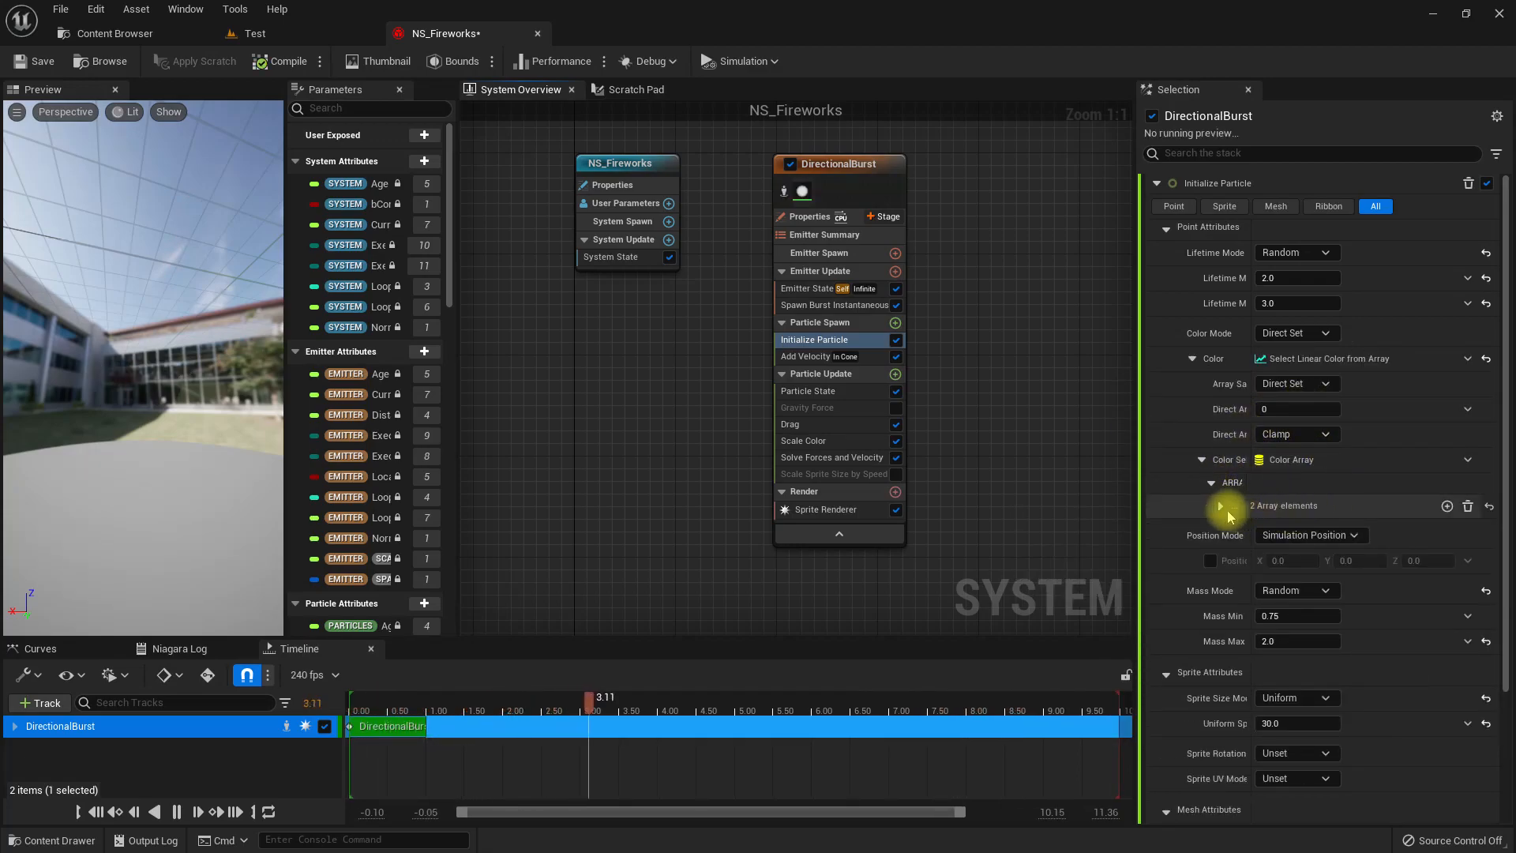
Expand the Color Data array of the color selection, widen the module settings area, and add two more color elements.
click(1221, 507)
scroll(1311, 501, down, 1)
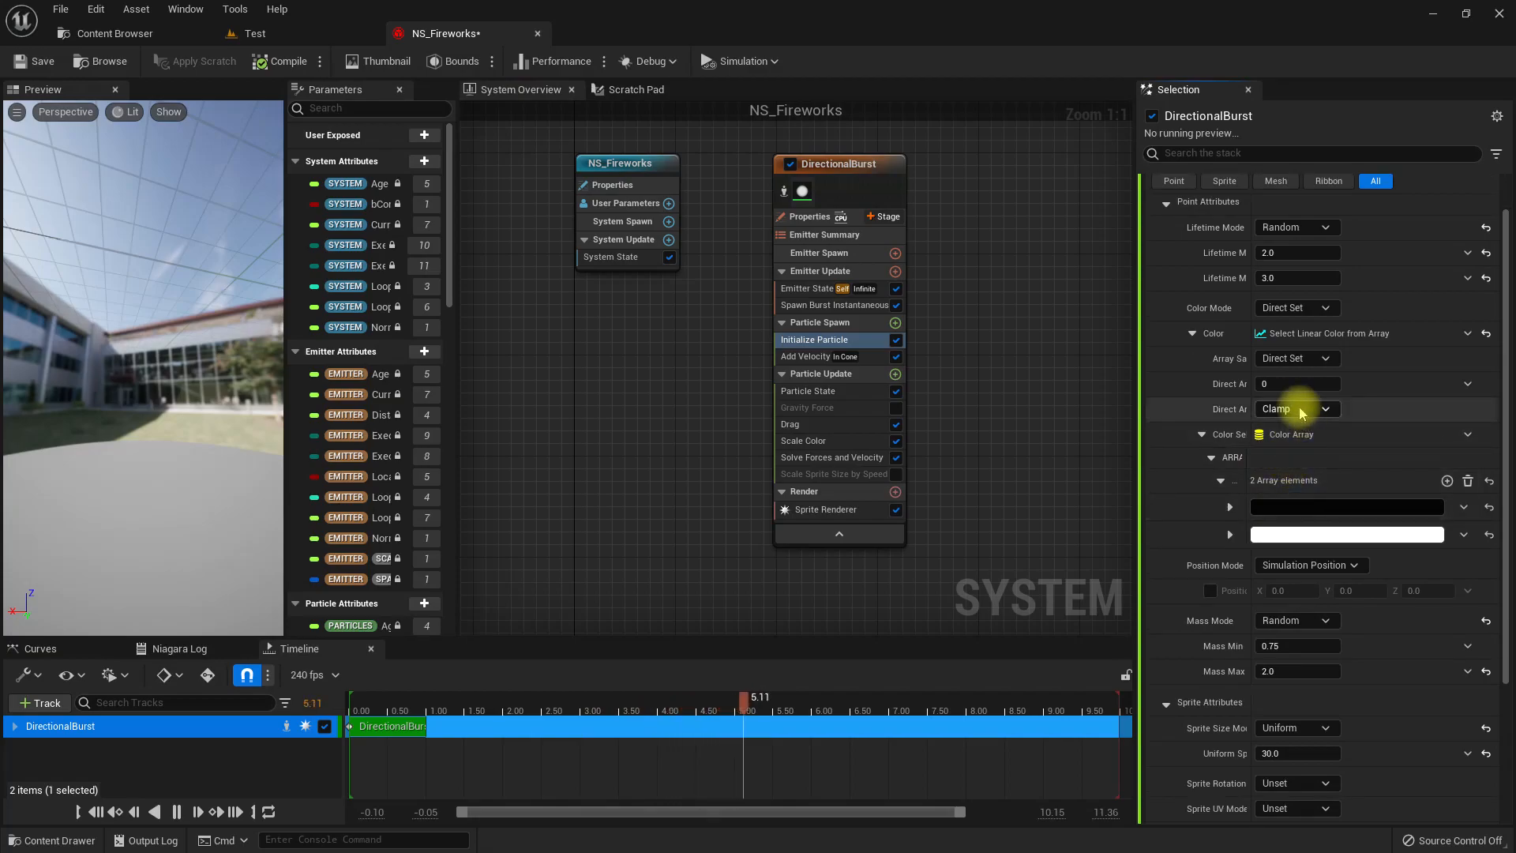
drag(1248, 384, 1295, 386)
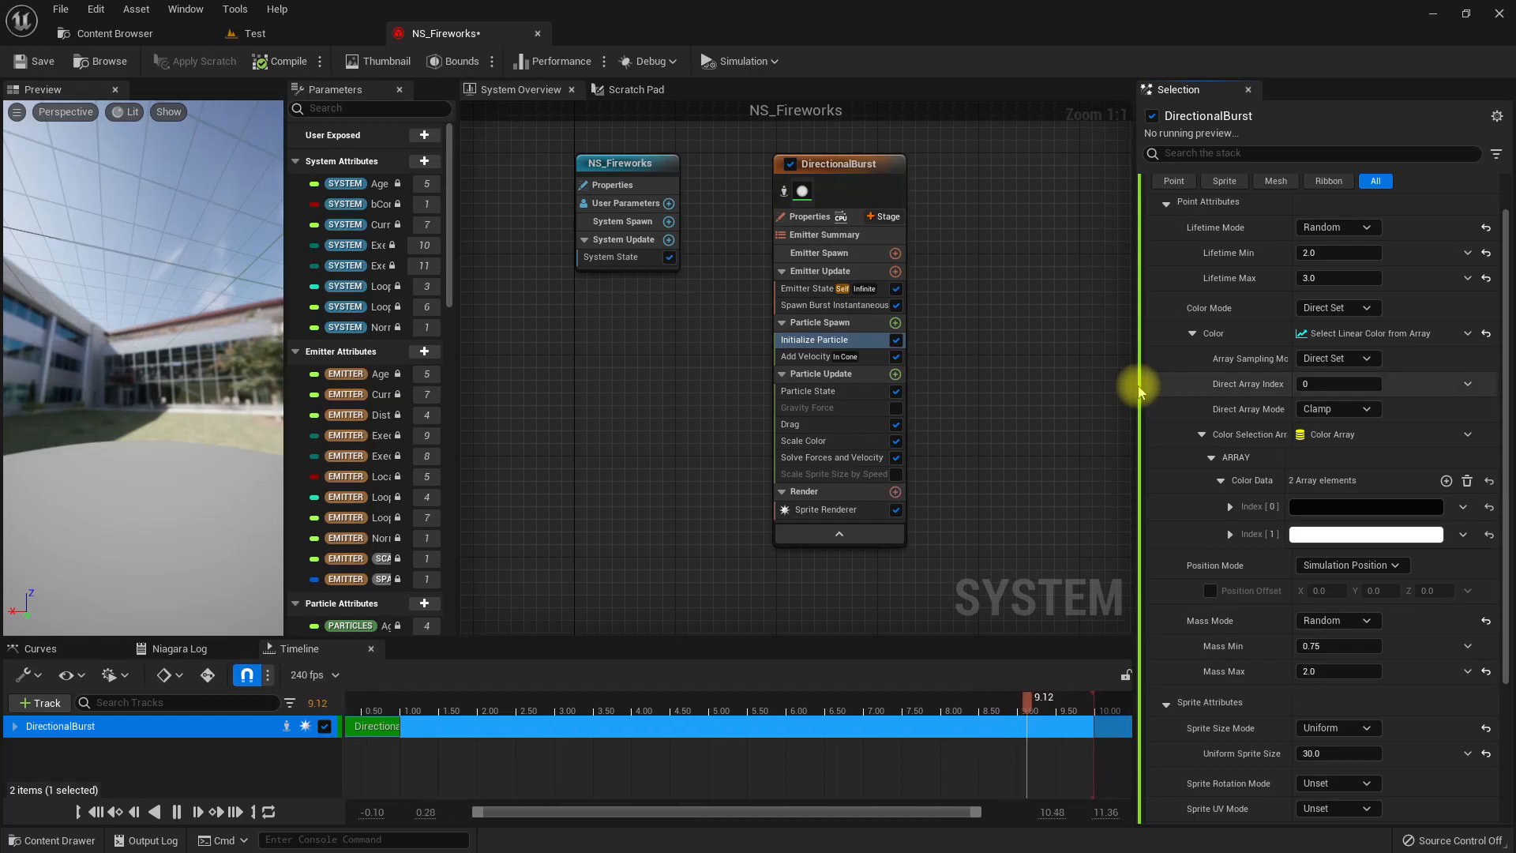
drag(1133, 385, 973, 384)
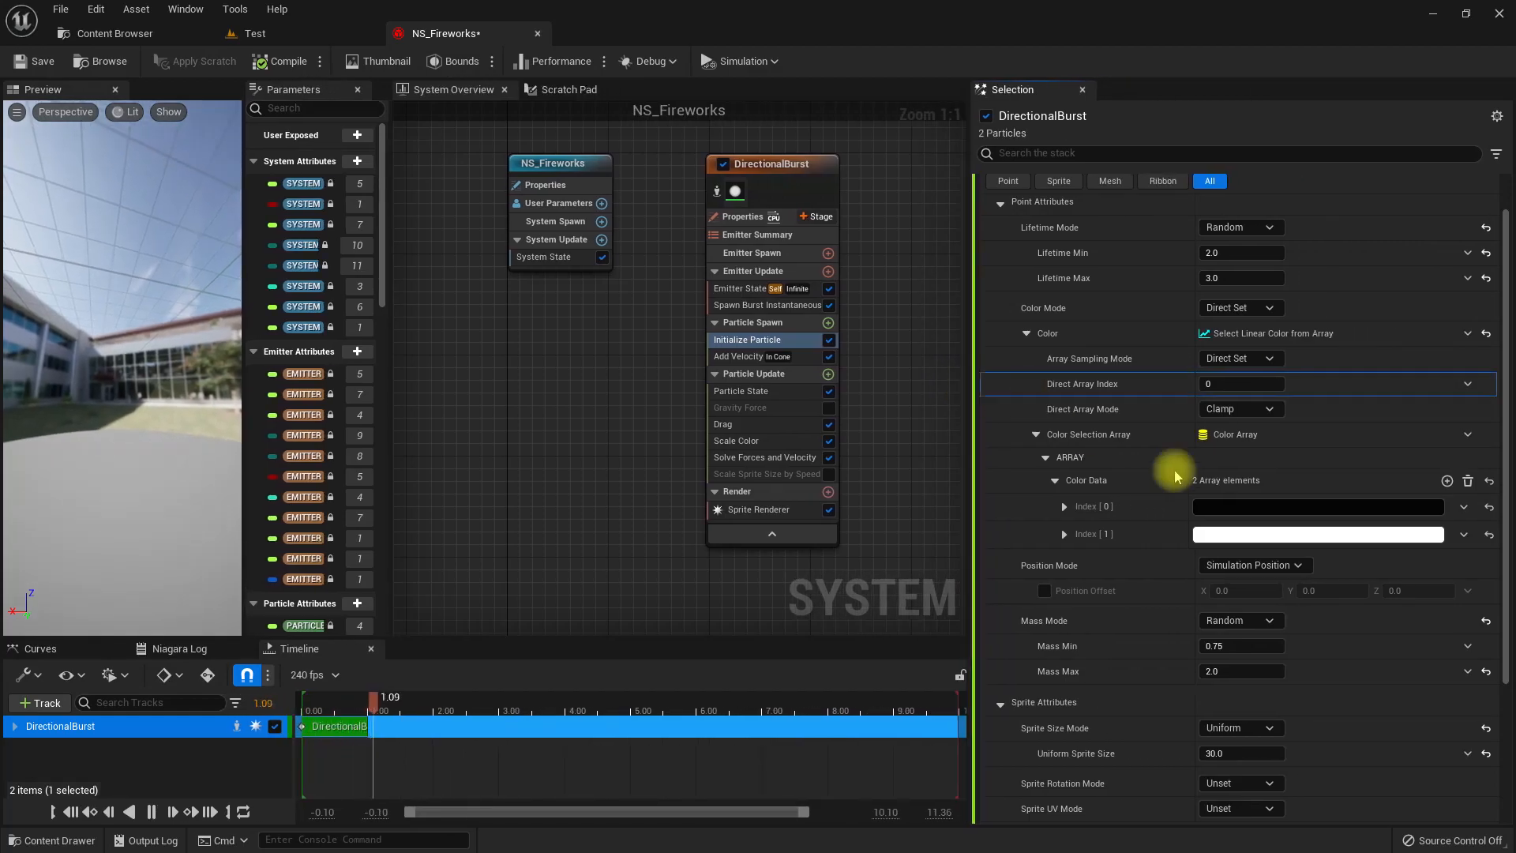
click(1448, 482)
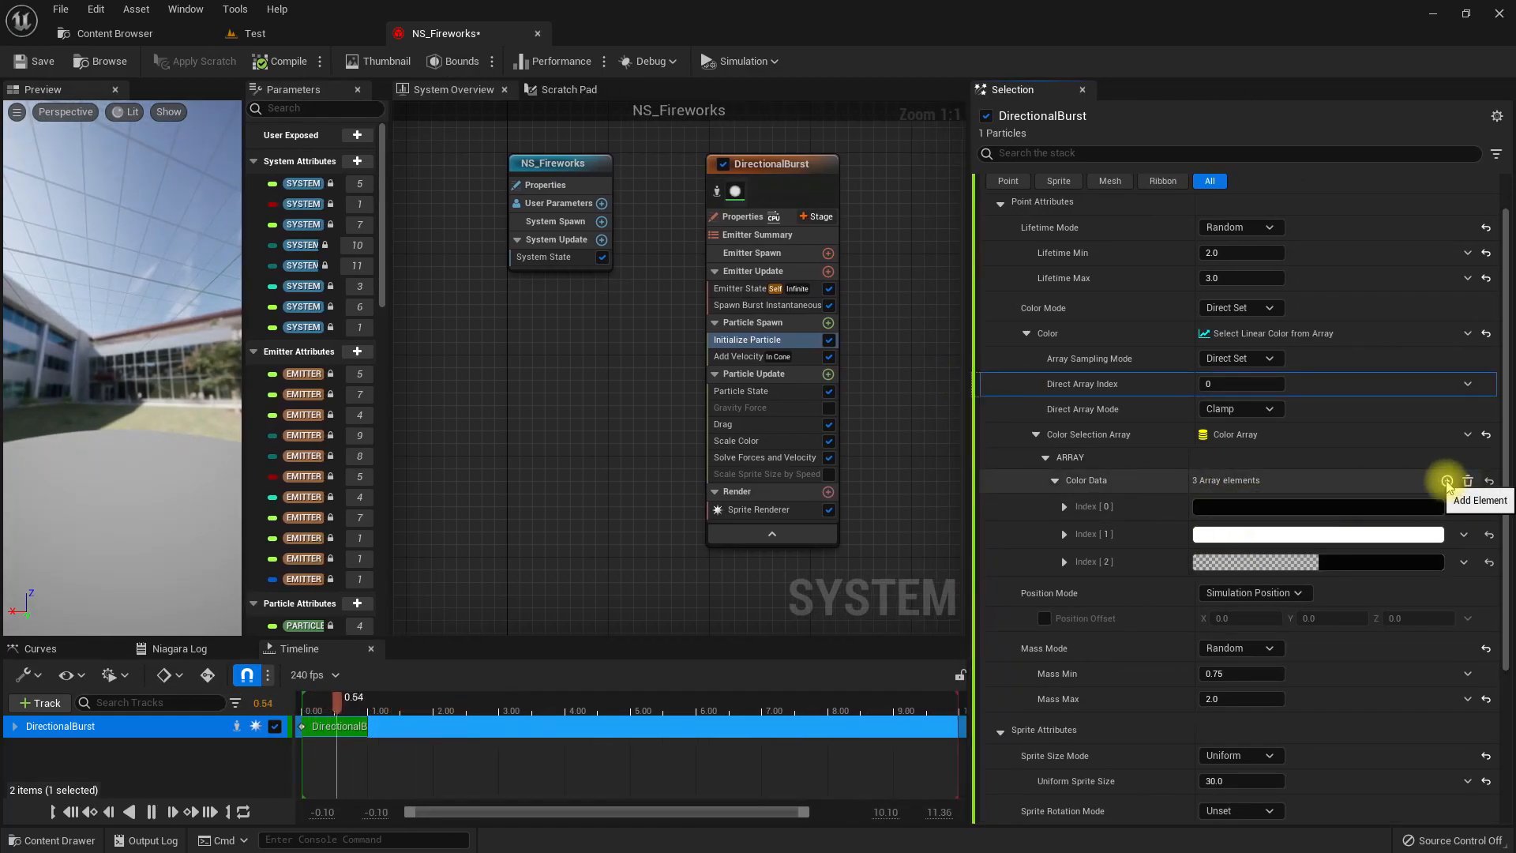
click(1447, 482)
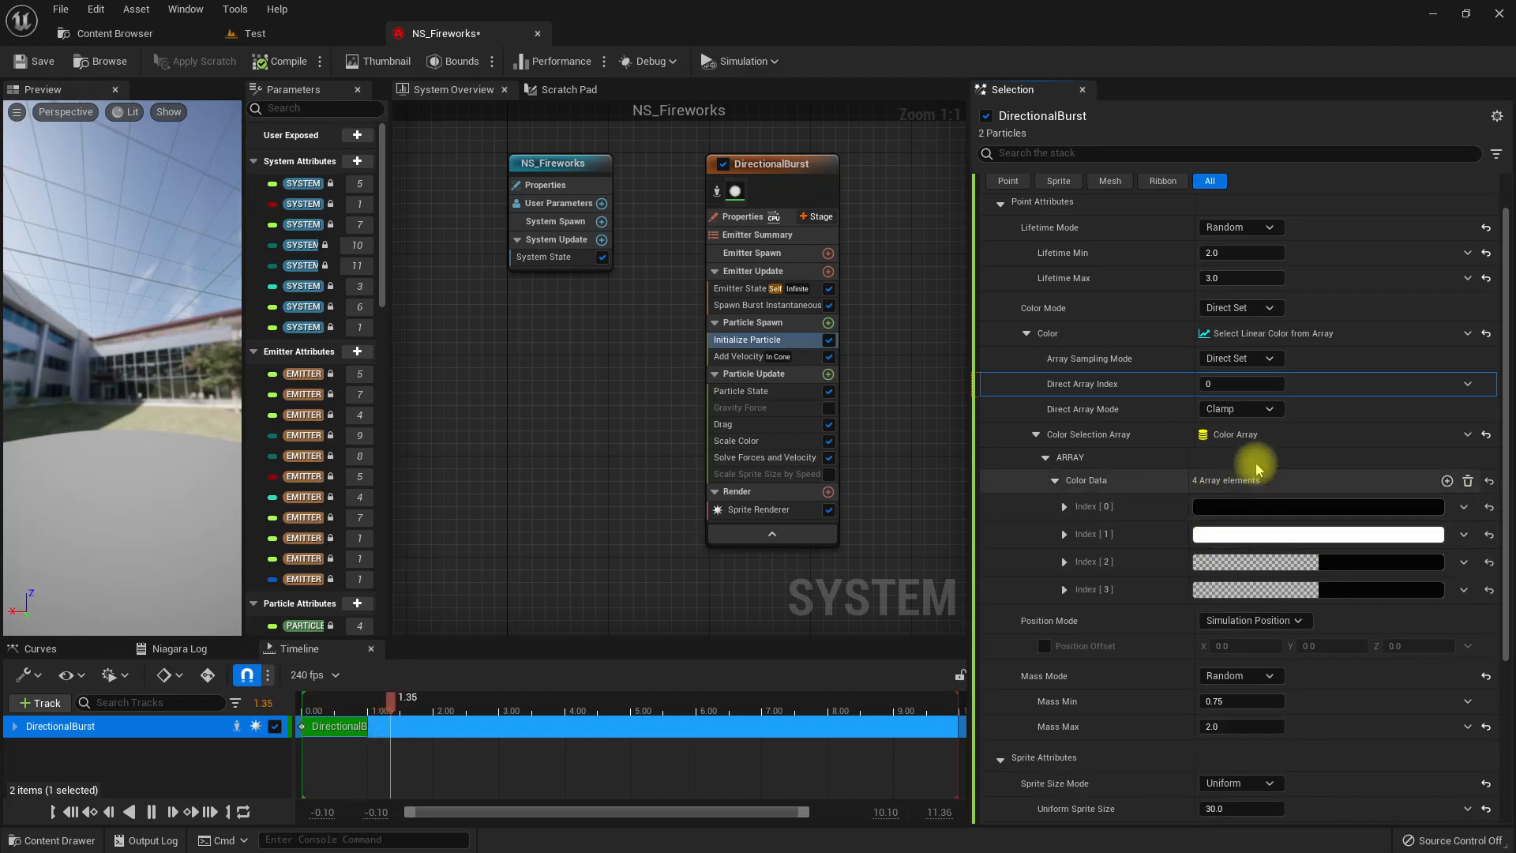
Drive the color selection's Direct Array Index with a Random Range Int from 0 to 3.
click(1467, 385)
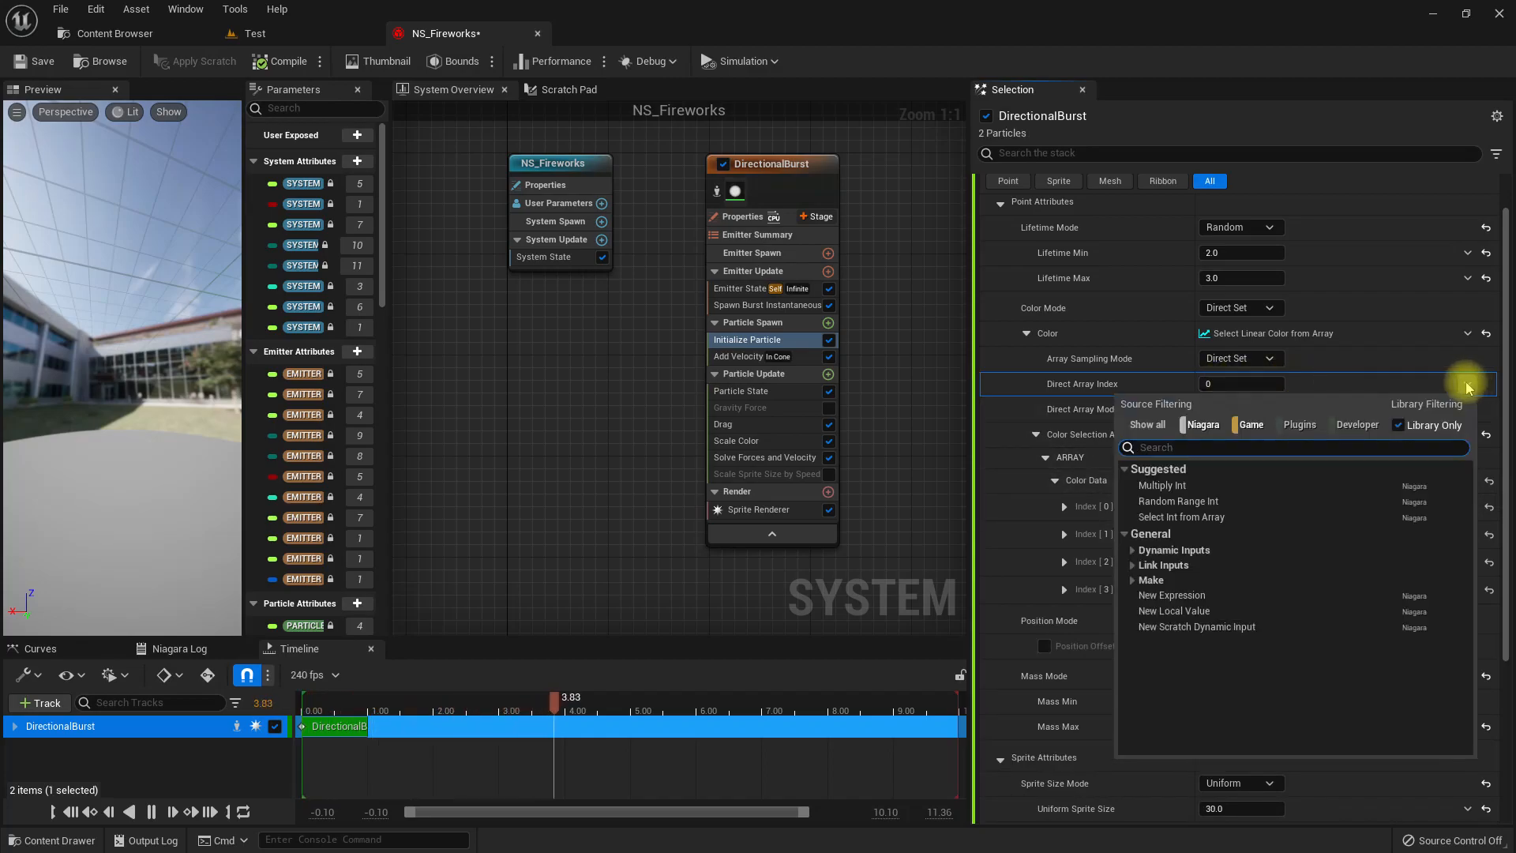
click(1177, 500)
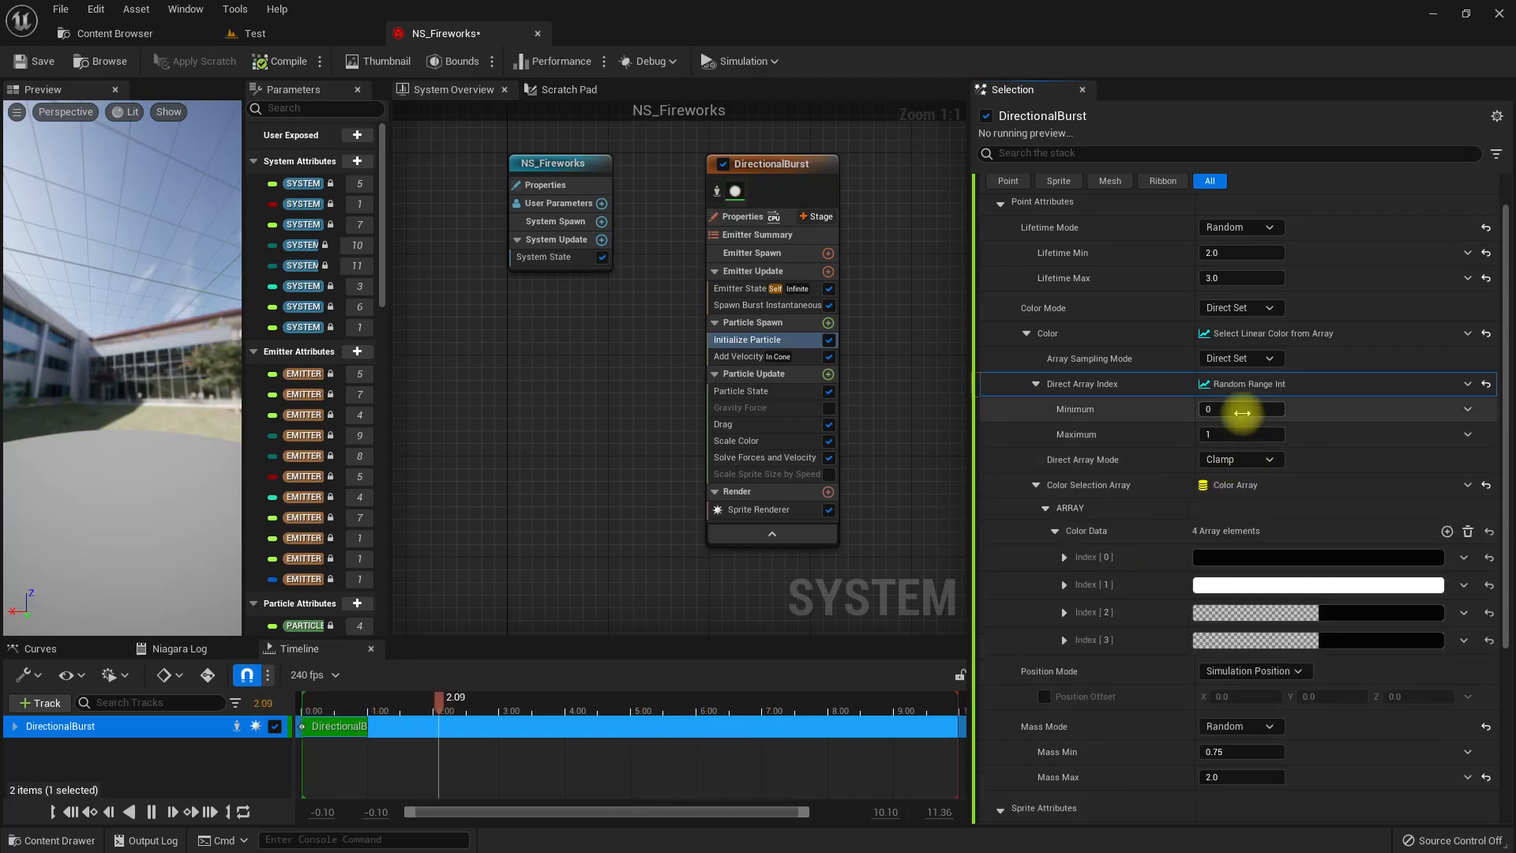
text(3)
key(Return)
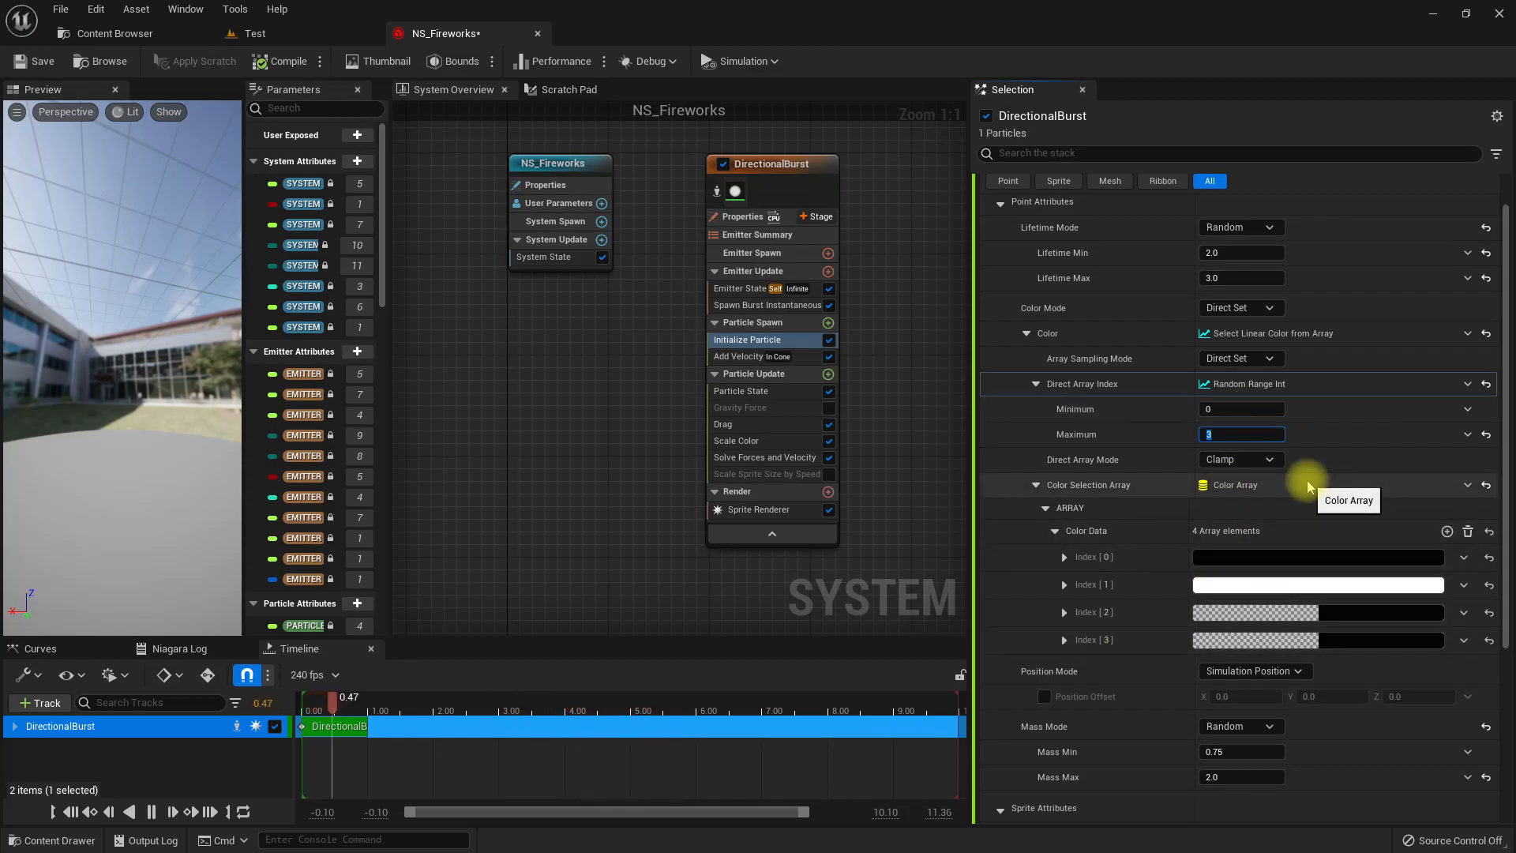
Set the Index 0 color of the array to a fully bright orange-red and raise its value to 50.
click(1269, 569)
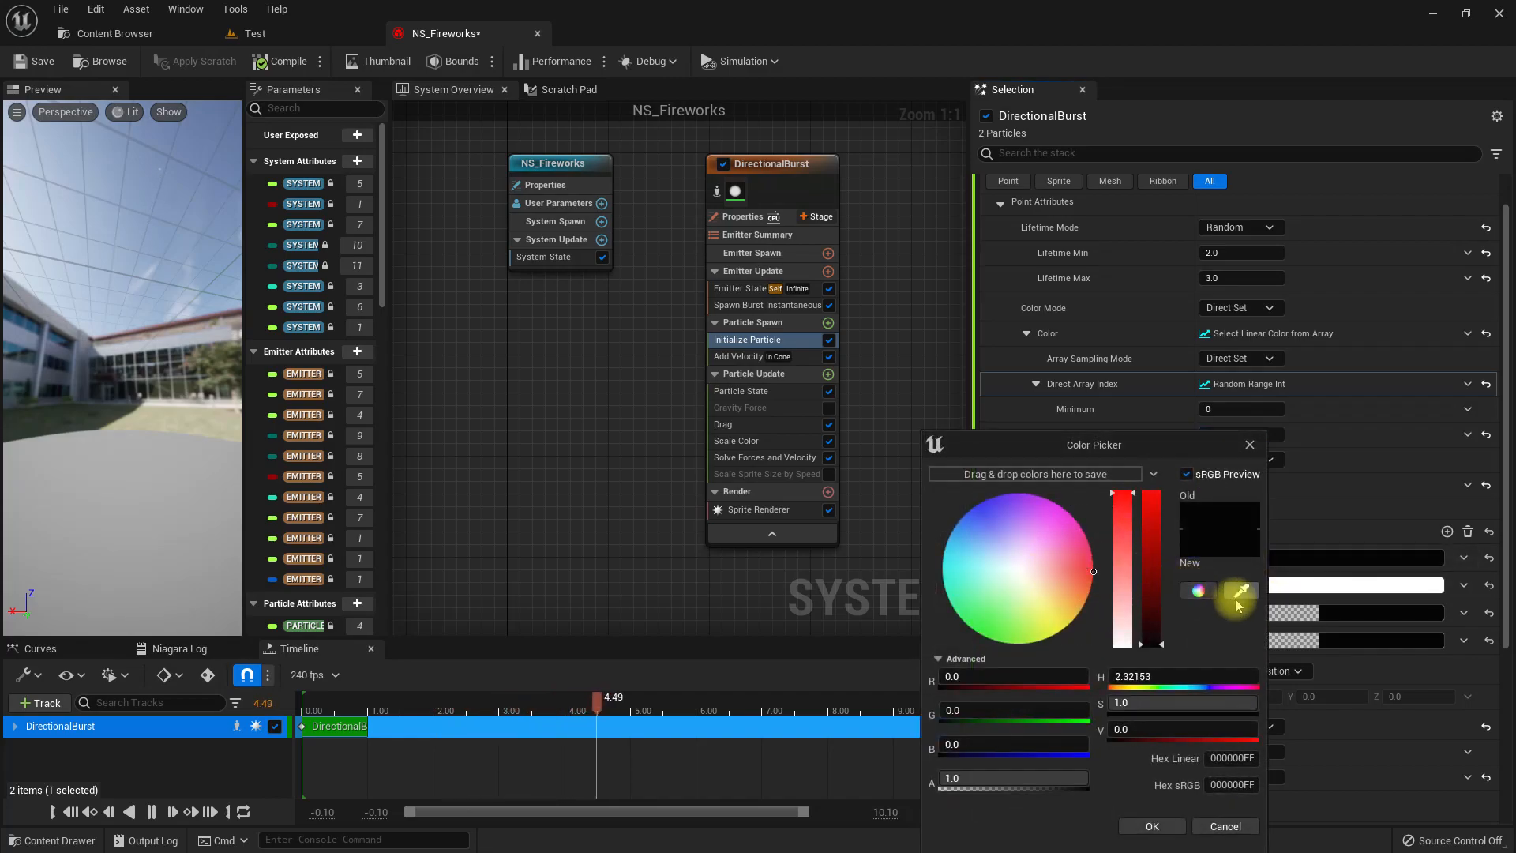
drag(1151, 556, 1172, 423)
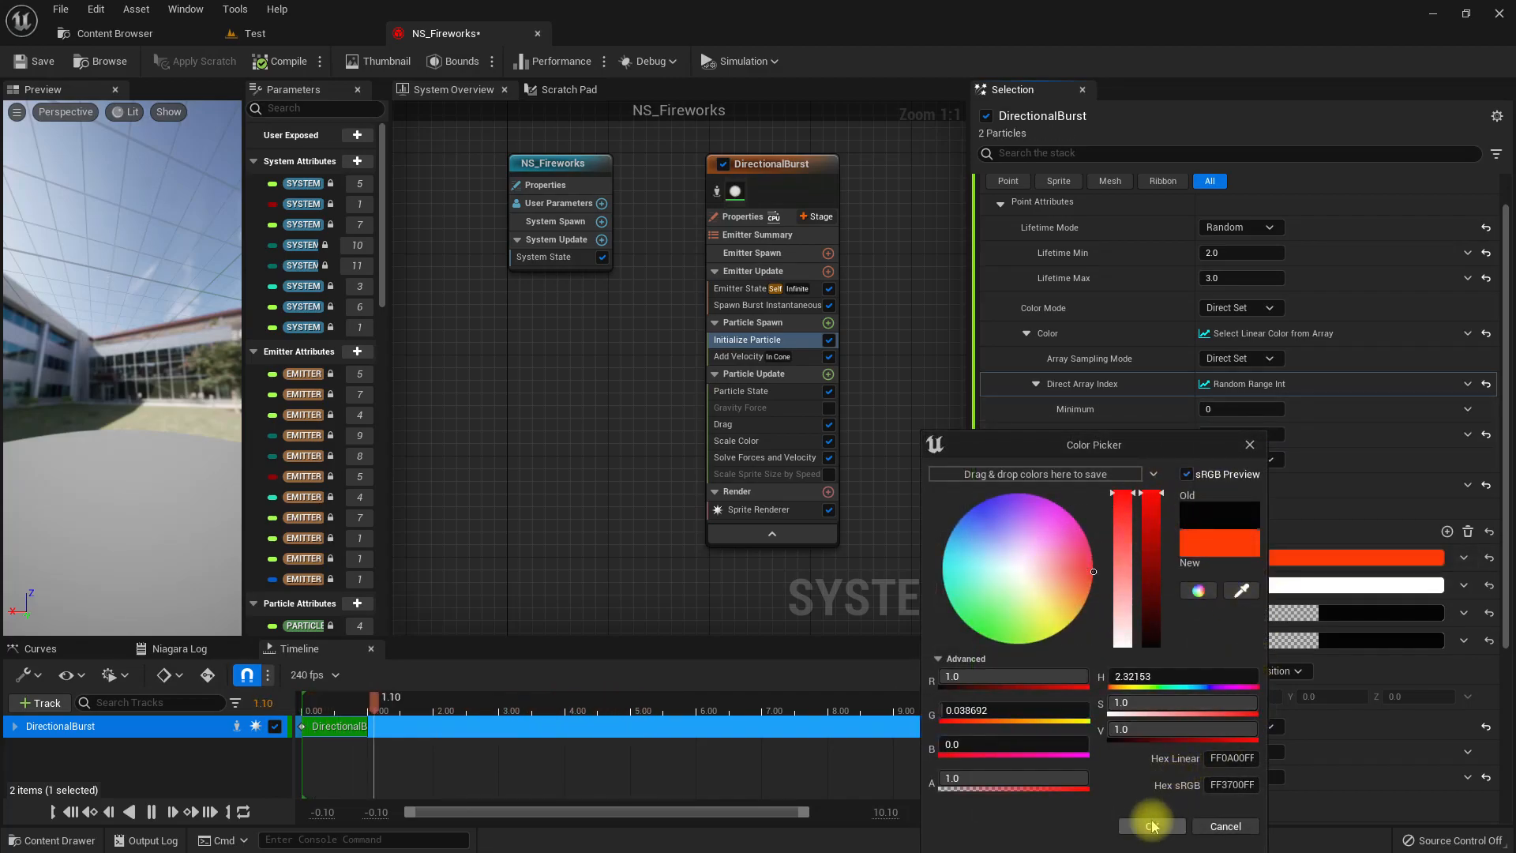
click(1151, 730)
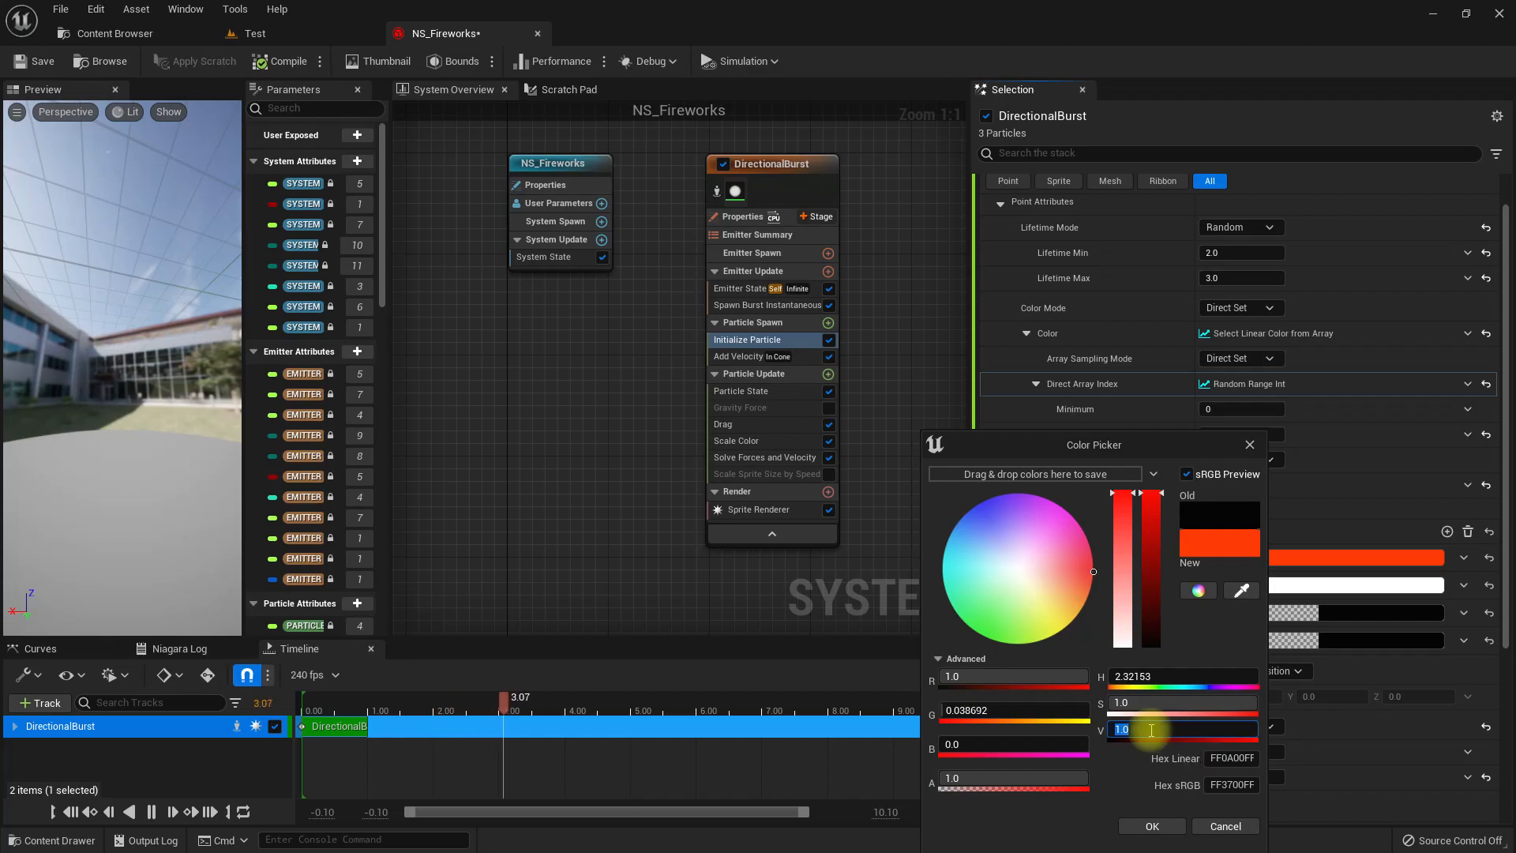
text(50)
key(Return)
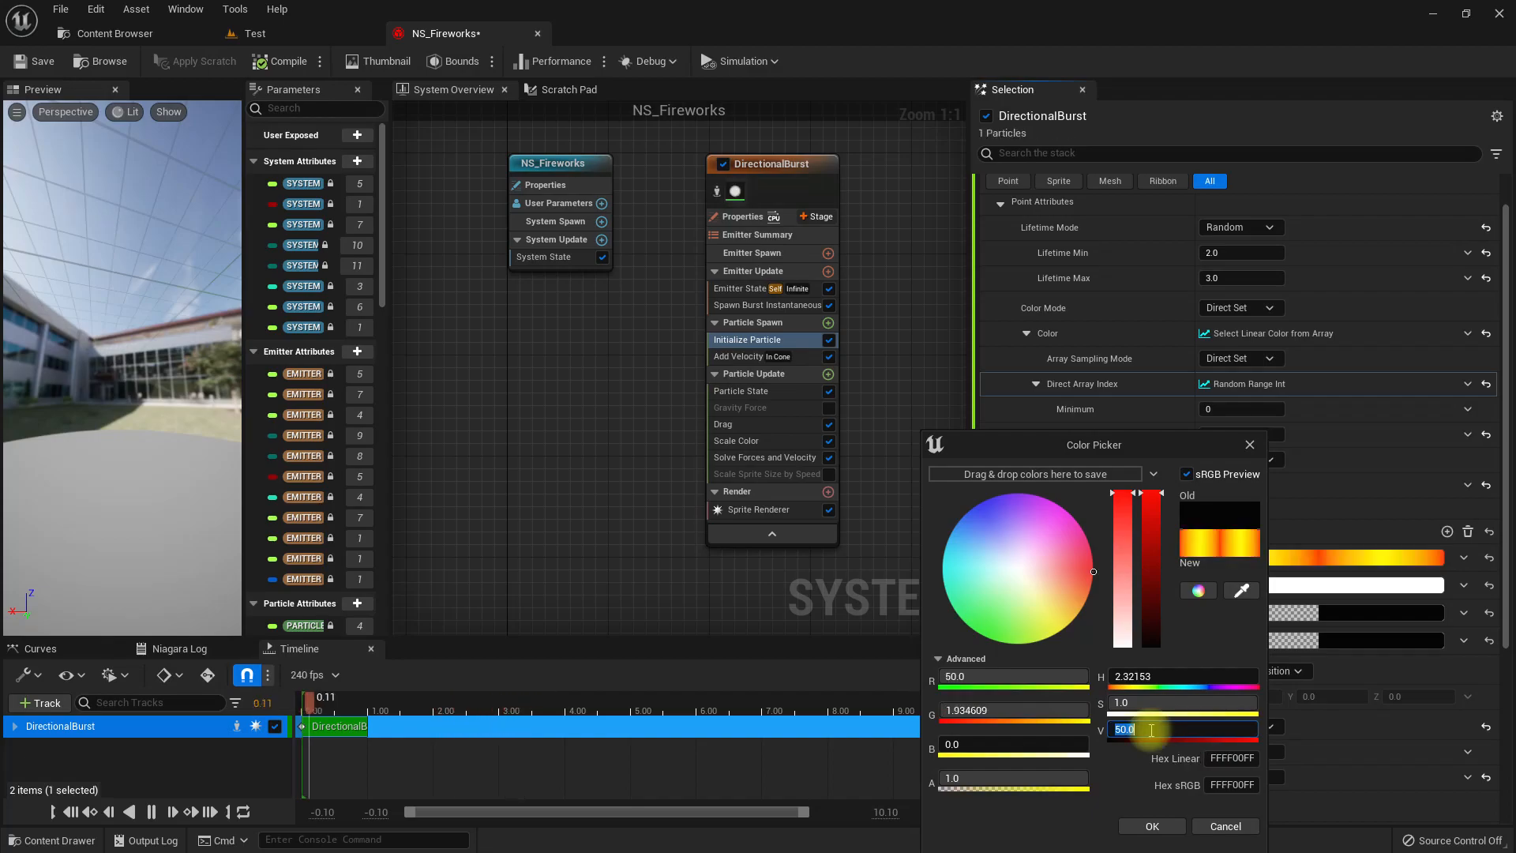
click(1144, 828)
Set the Index 1 color of the array to purple with a hue of about 260 and a value of 50.
click(1247, 585)
drag(978, 566, 956, 457)
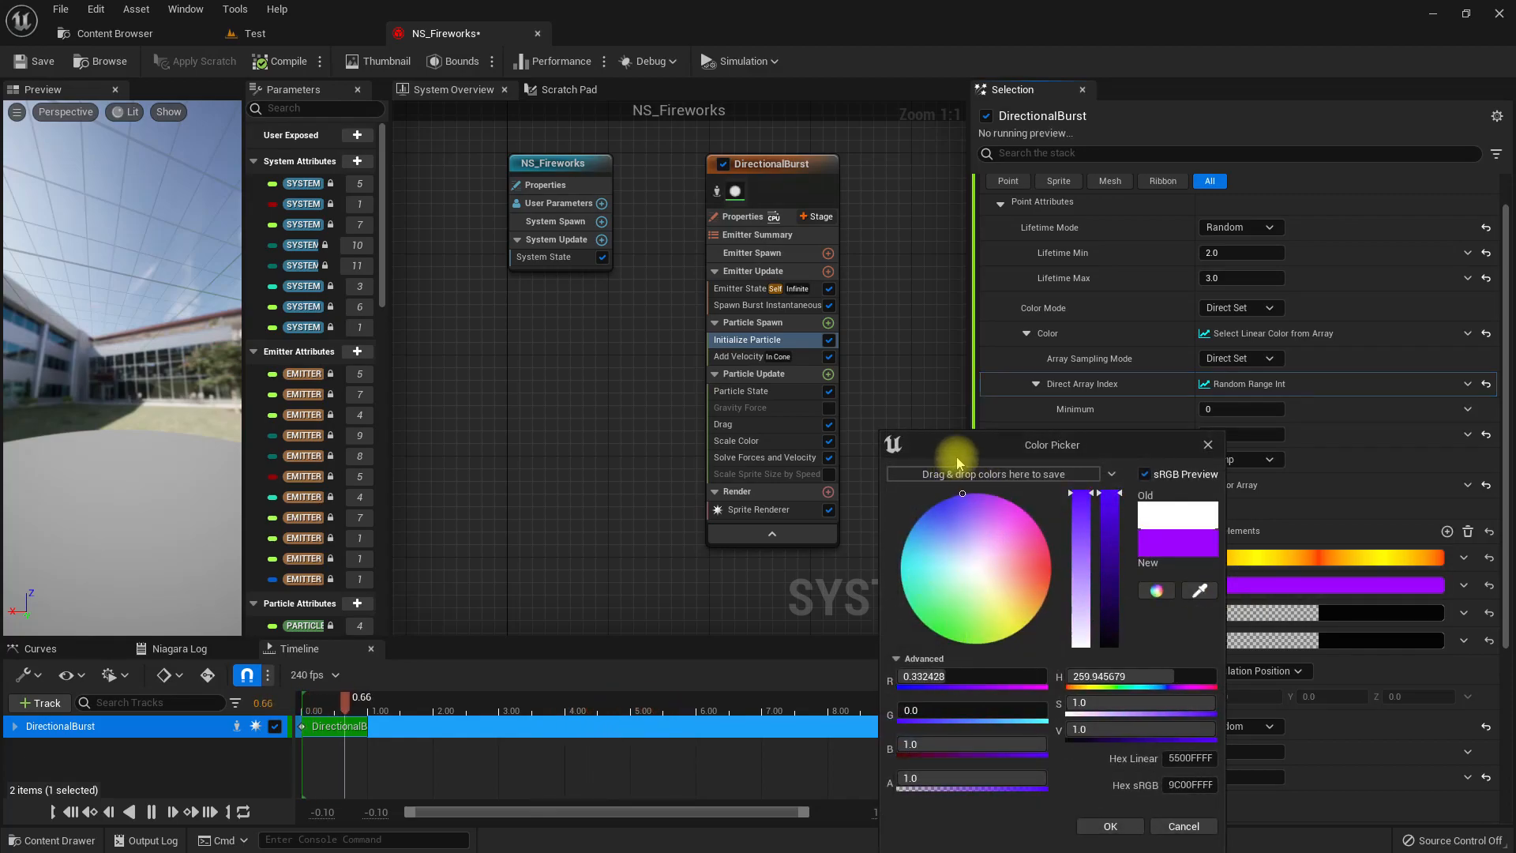
click(1129, 823)
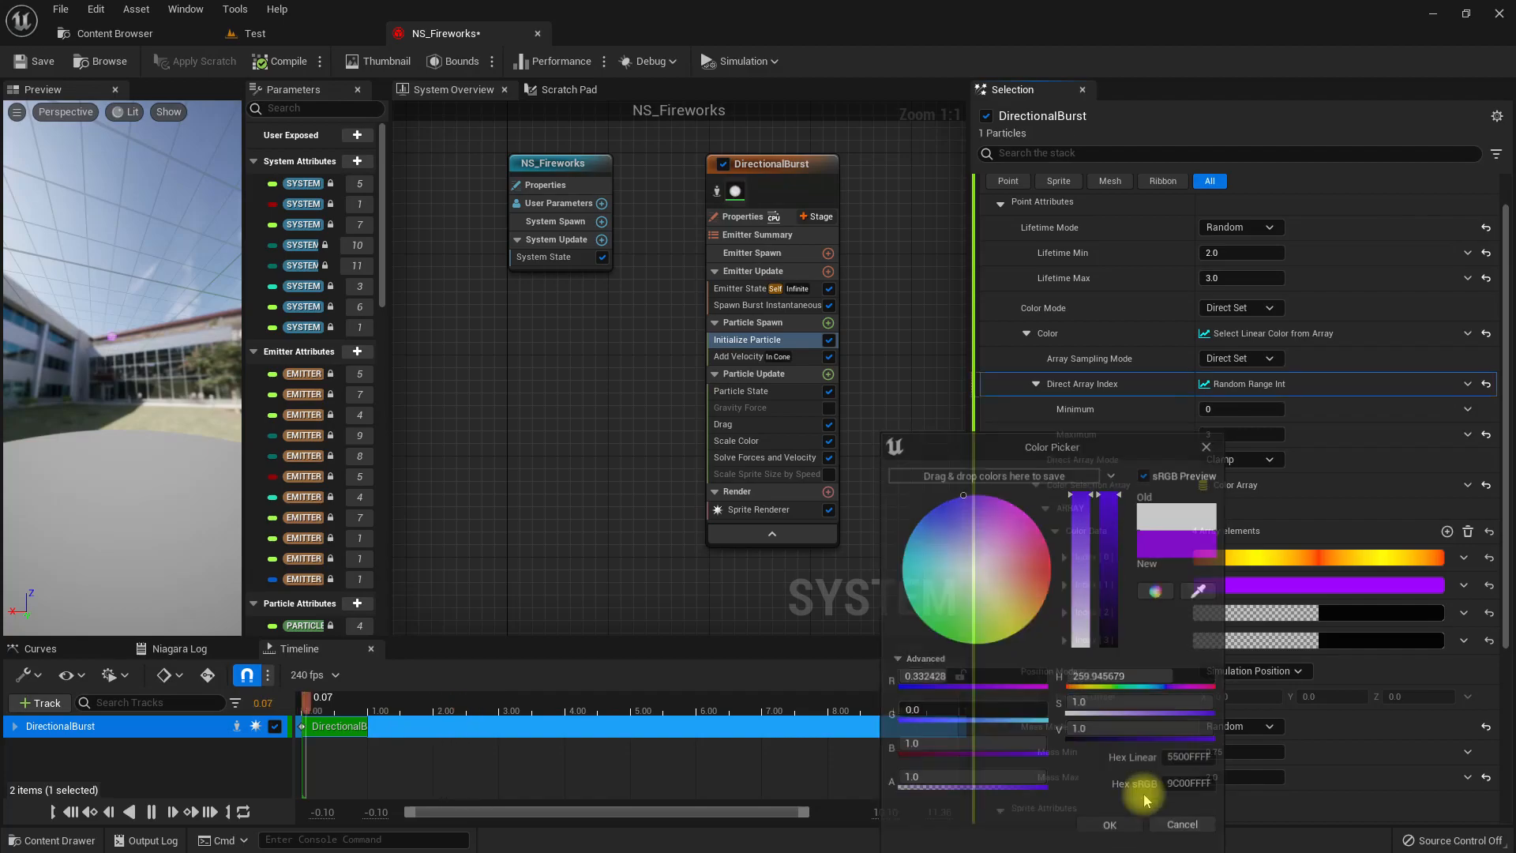
click(1206, 586)
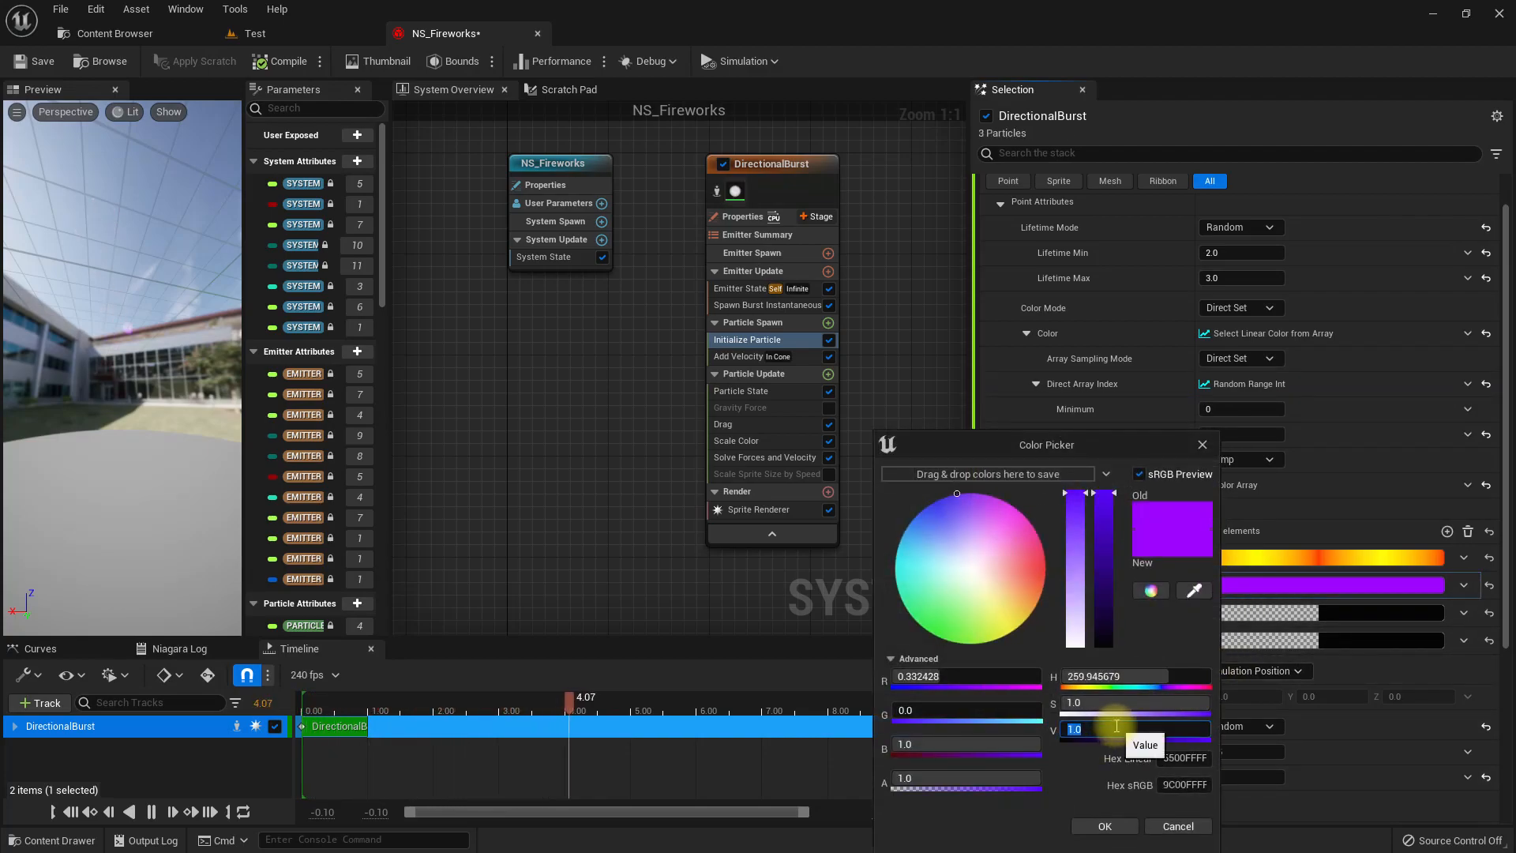
key(Return)
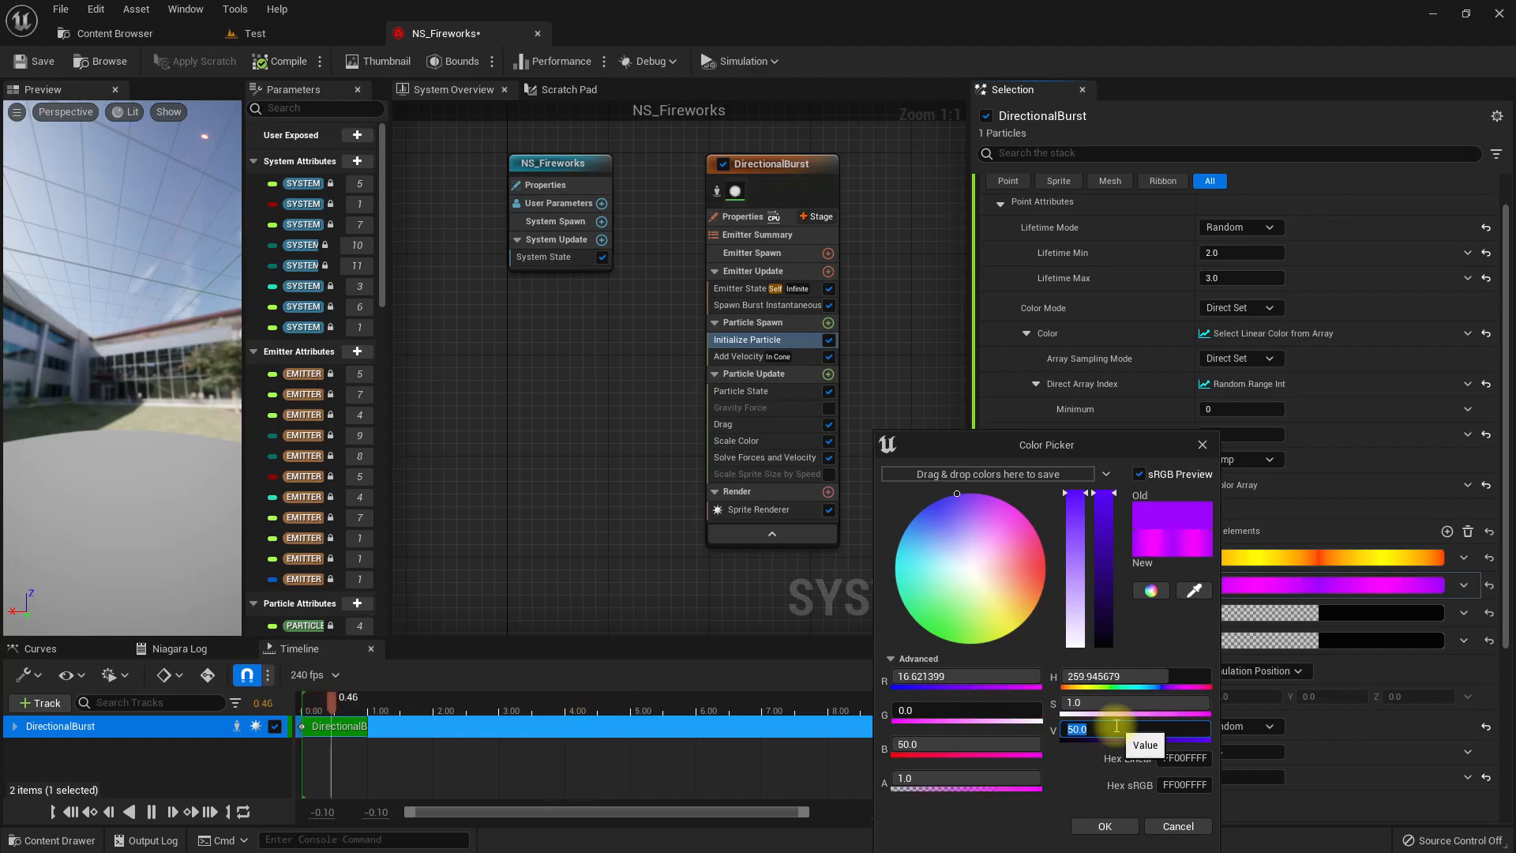
click(1104, 825)
Set the Index 2 color of the array to cyan with a hue of about 179, value 50 and alpha 1.
click(1257, 643)
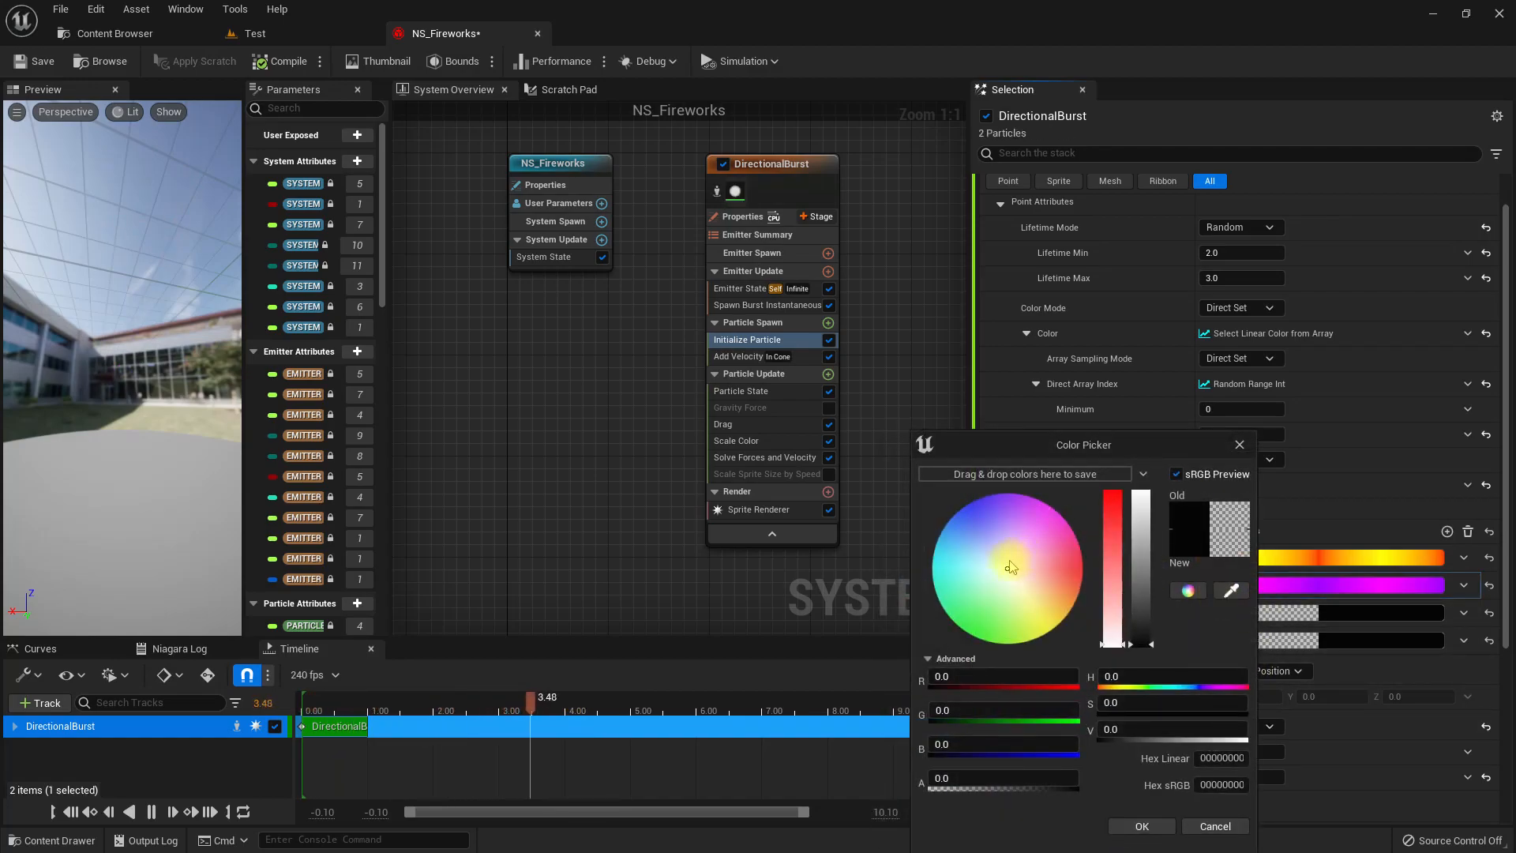
drag(1011, 566, 912, 569)
drag(1141, 574, 1142, 491)
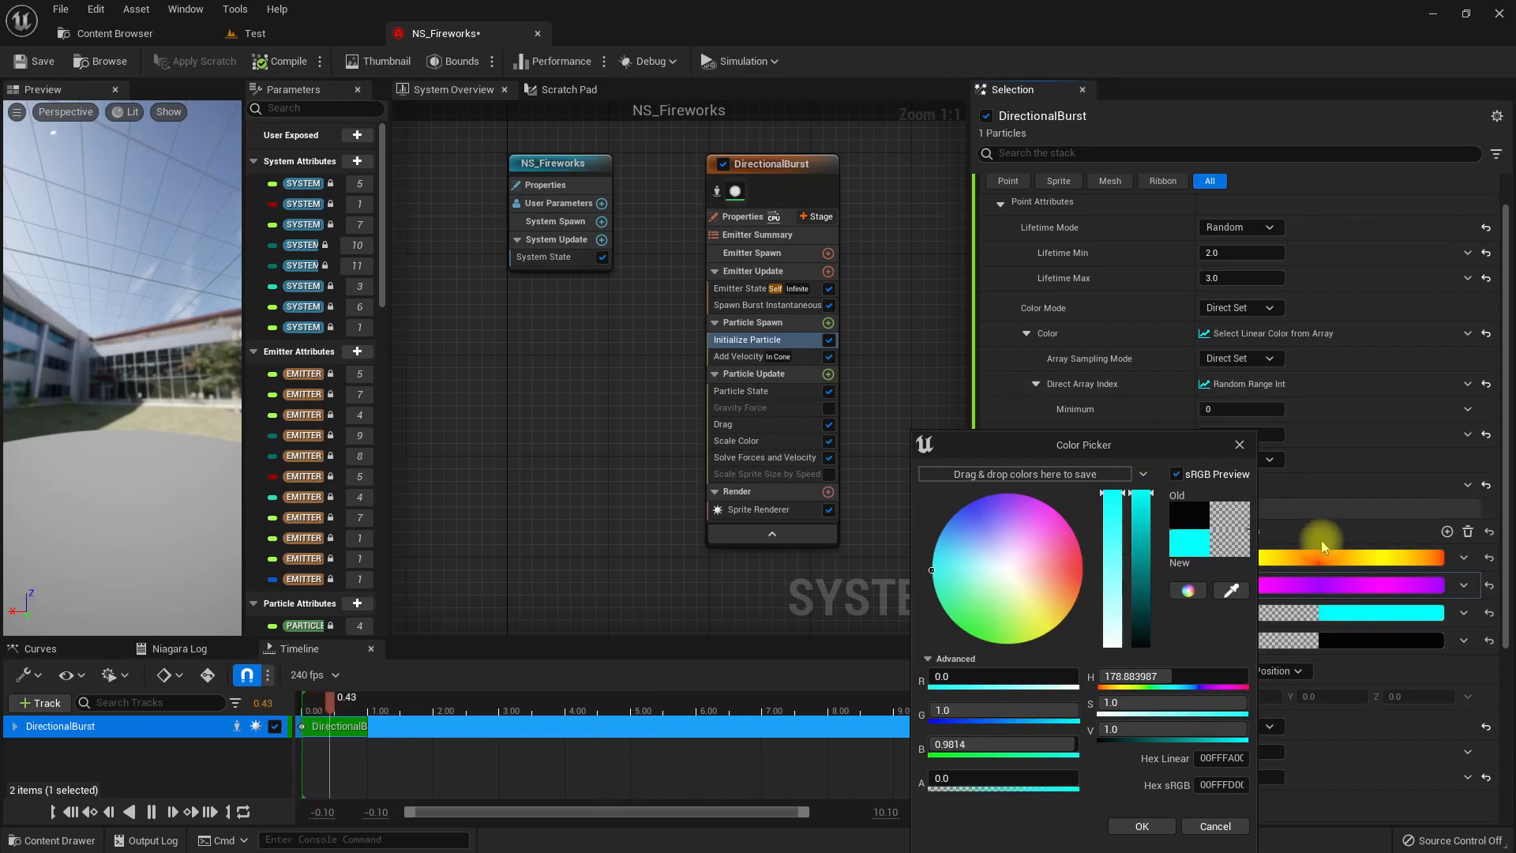
click(1135, 733)
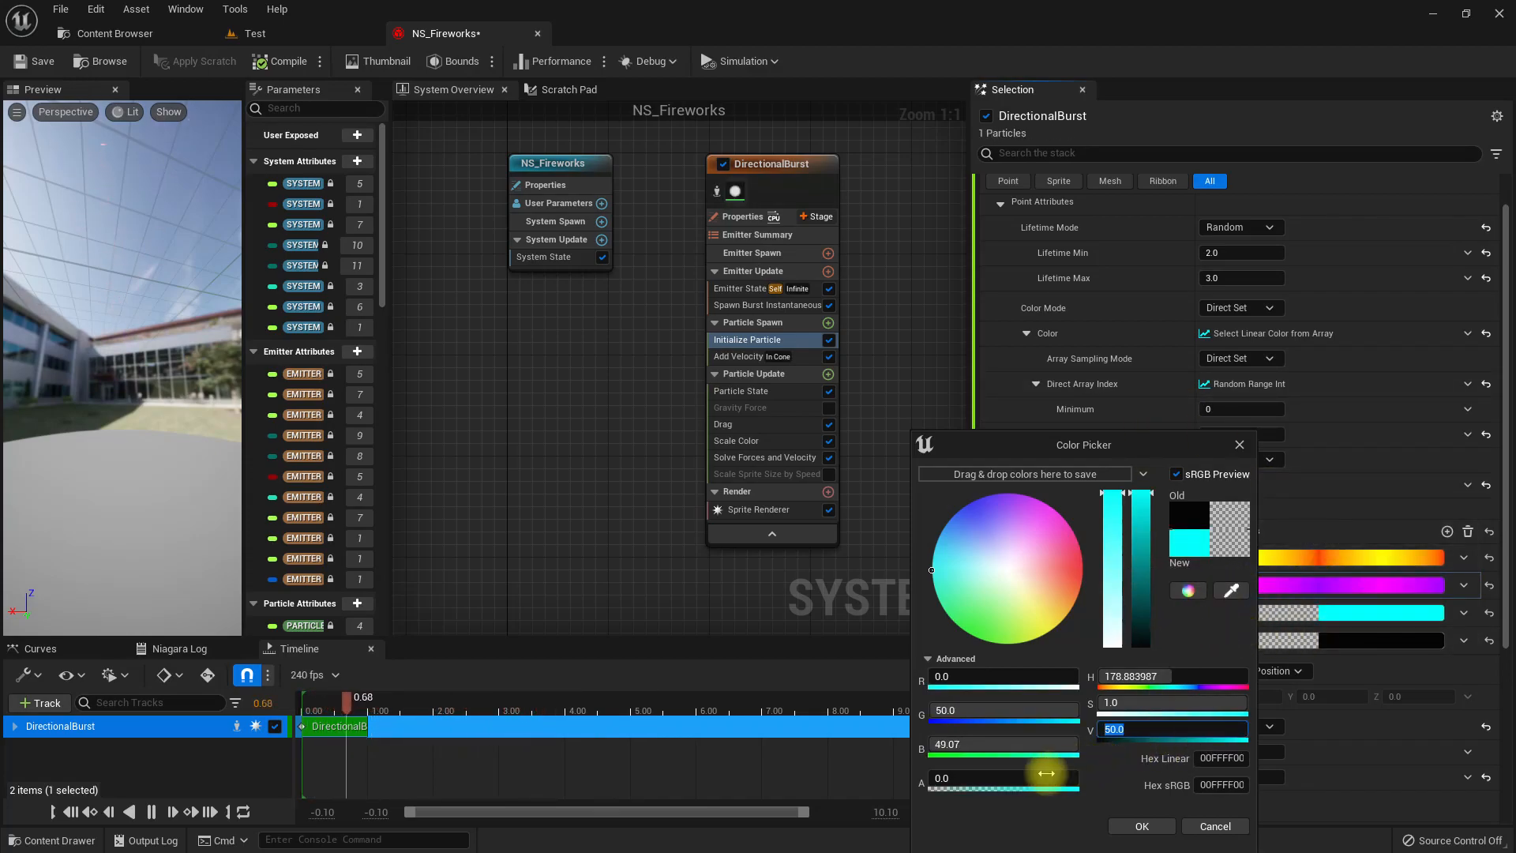
click(1020, 780)
text(1)
key(Return)
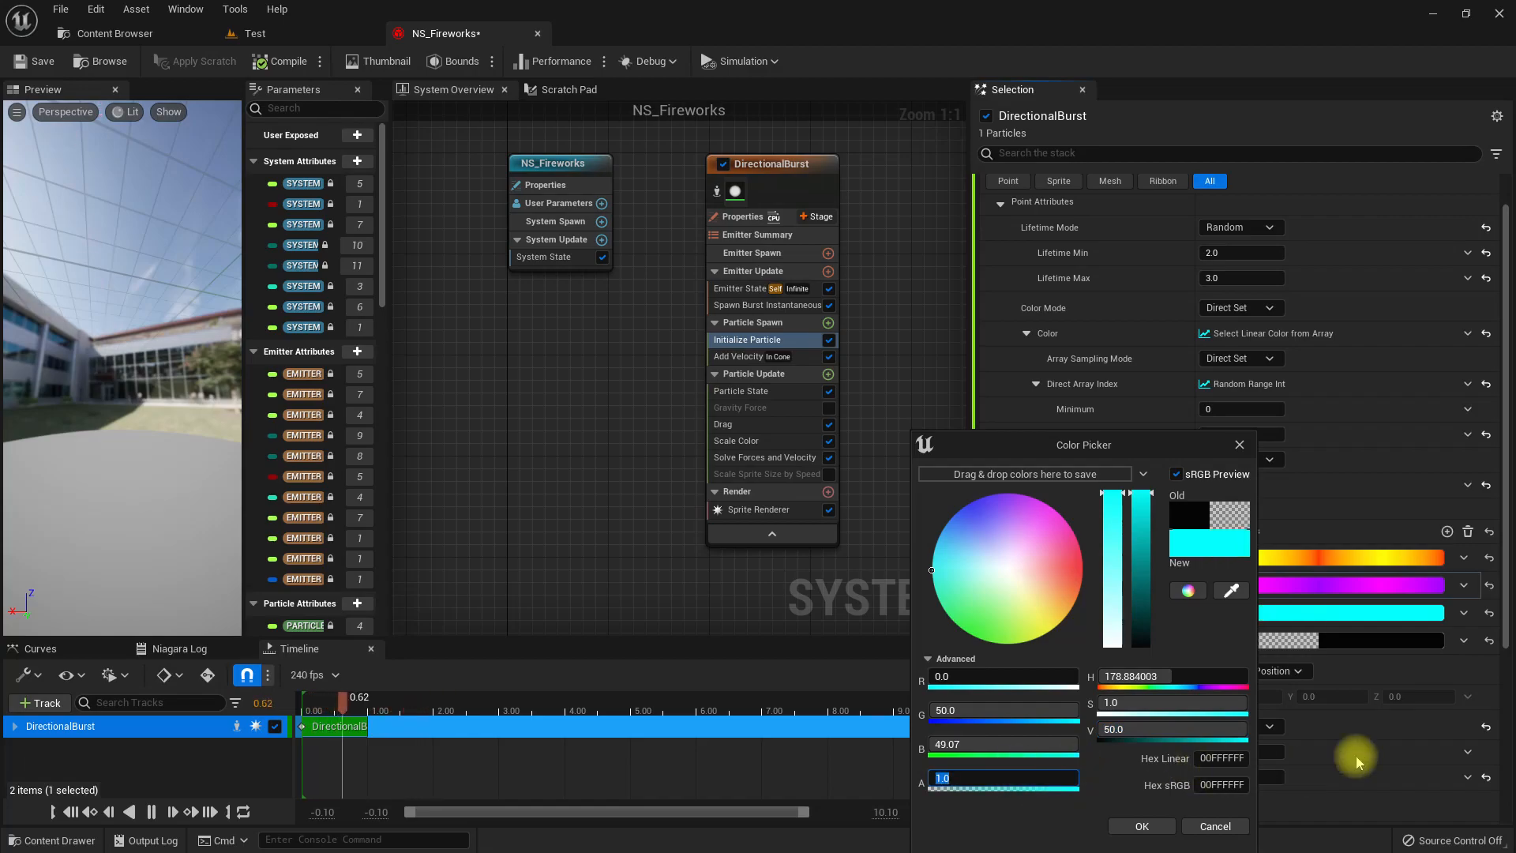
click(1157, 733)
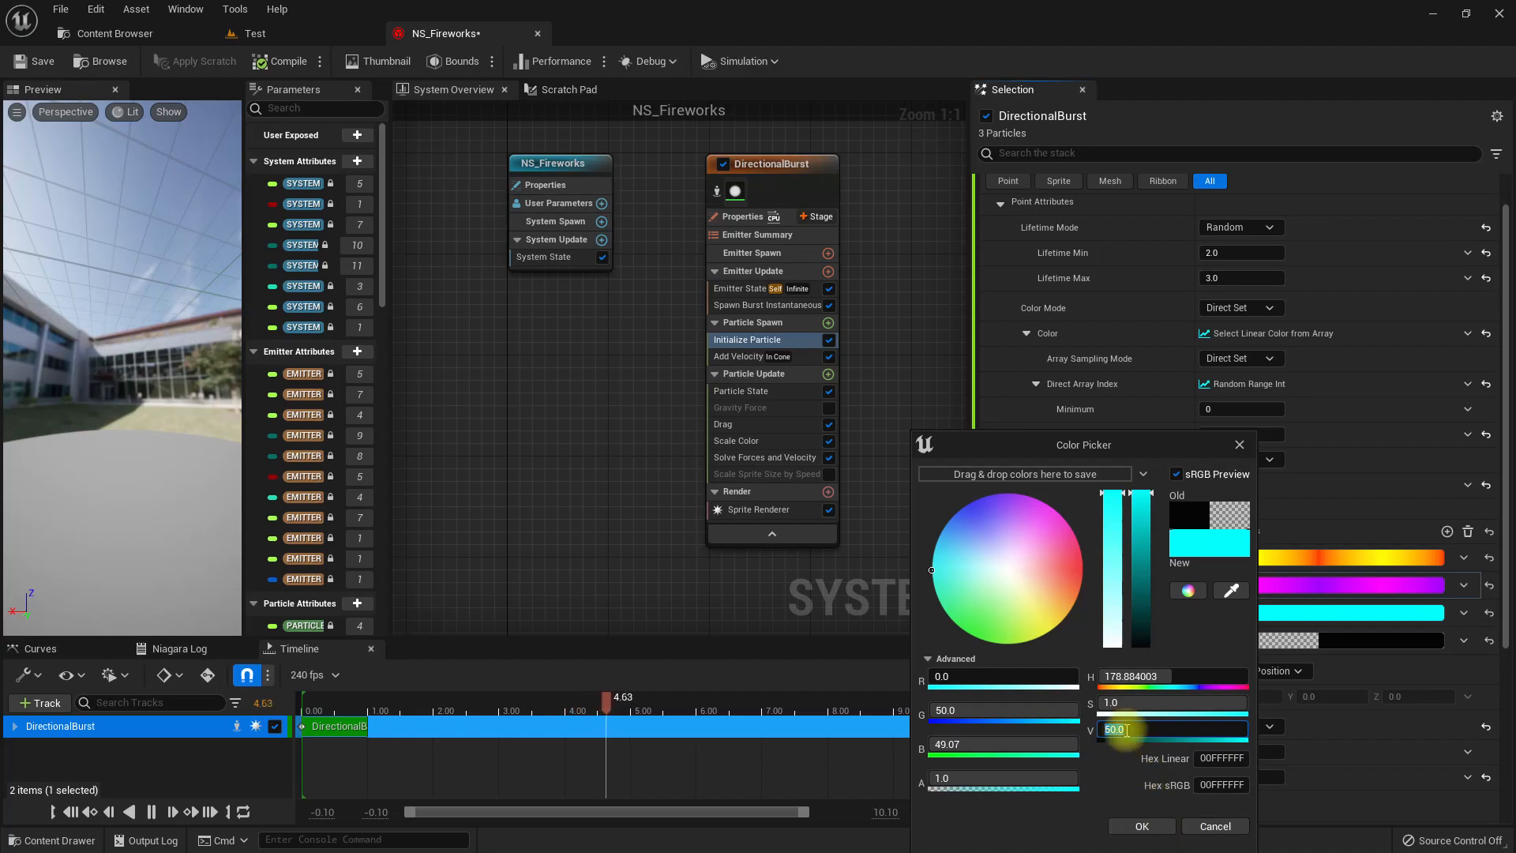
click(1145, 826)
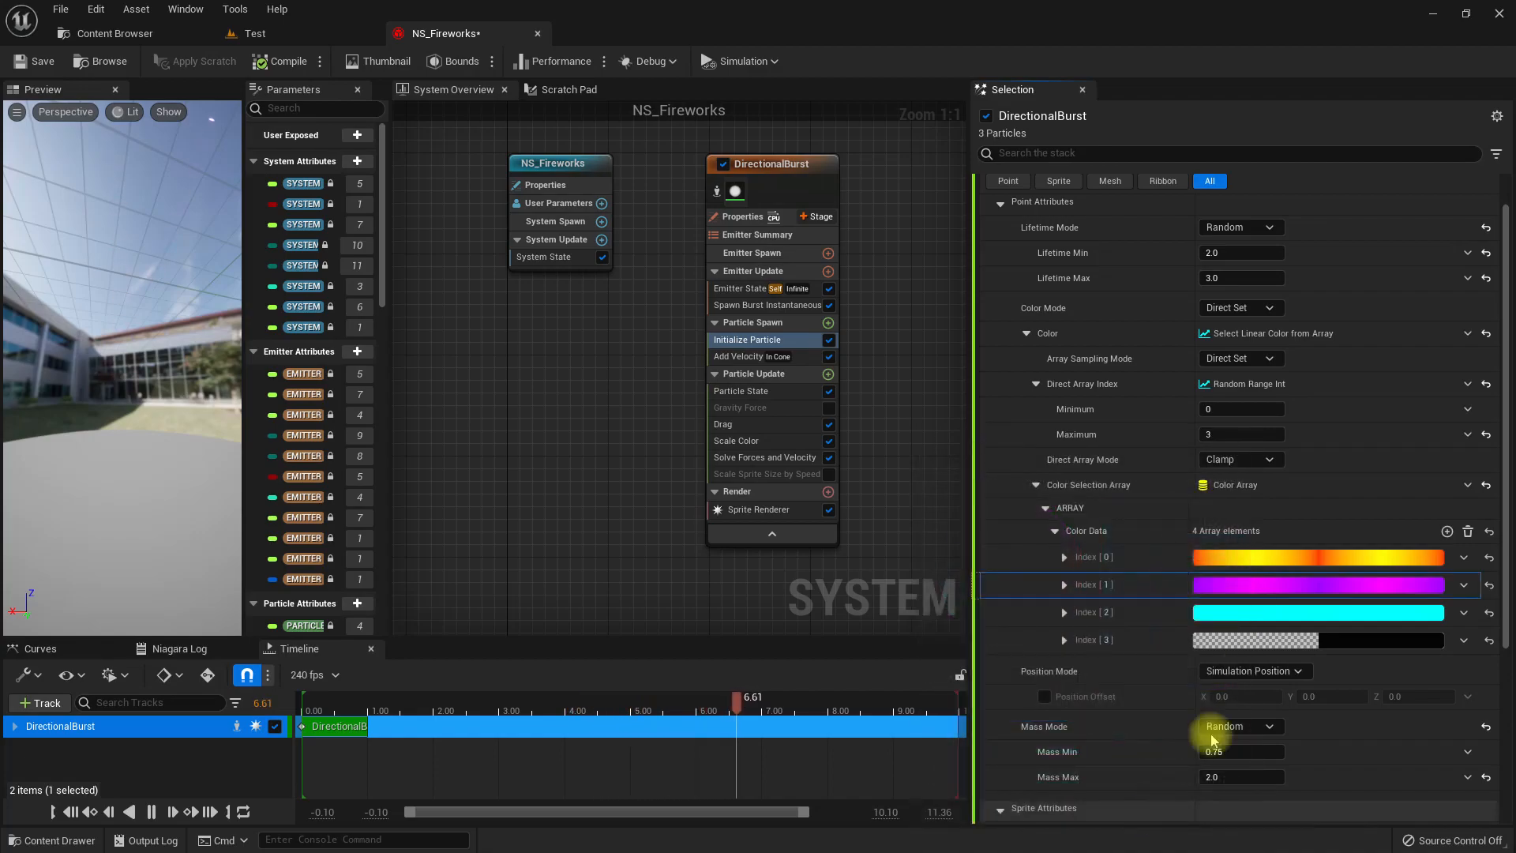
click(1220, 613)
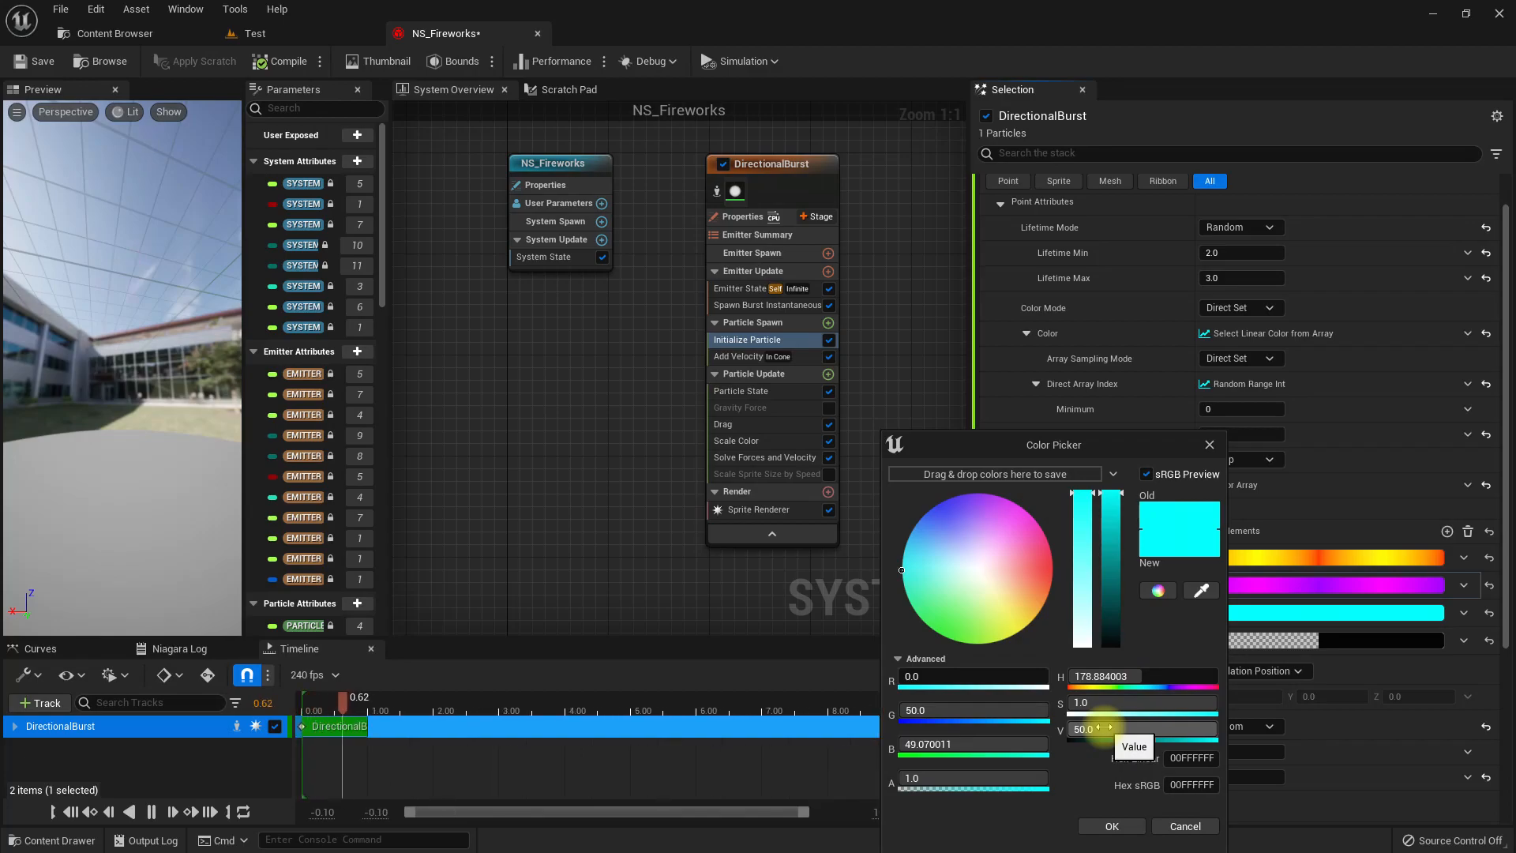
click(1109, 825)
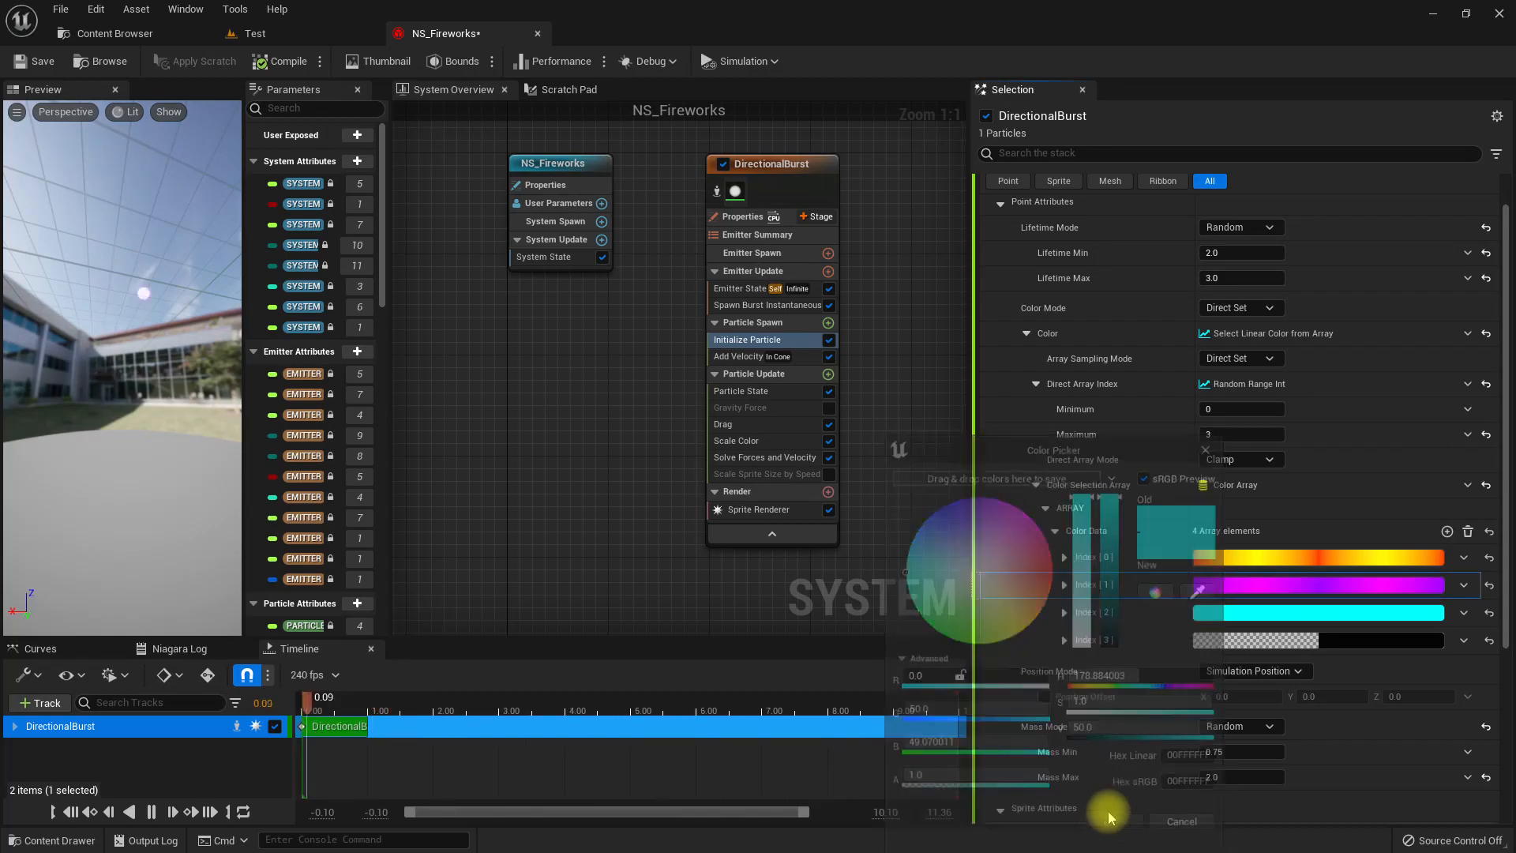
Set the Index 3 color of the array to green with a hue of about 102, alpha 1 and value 50.
click(1256, 645)
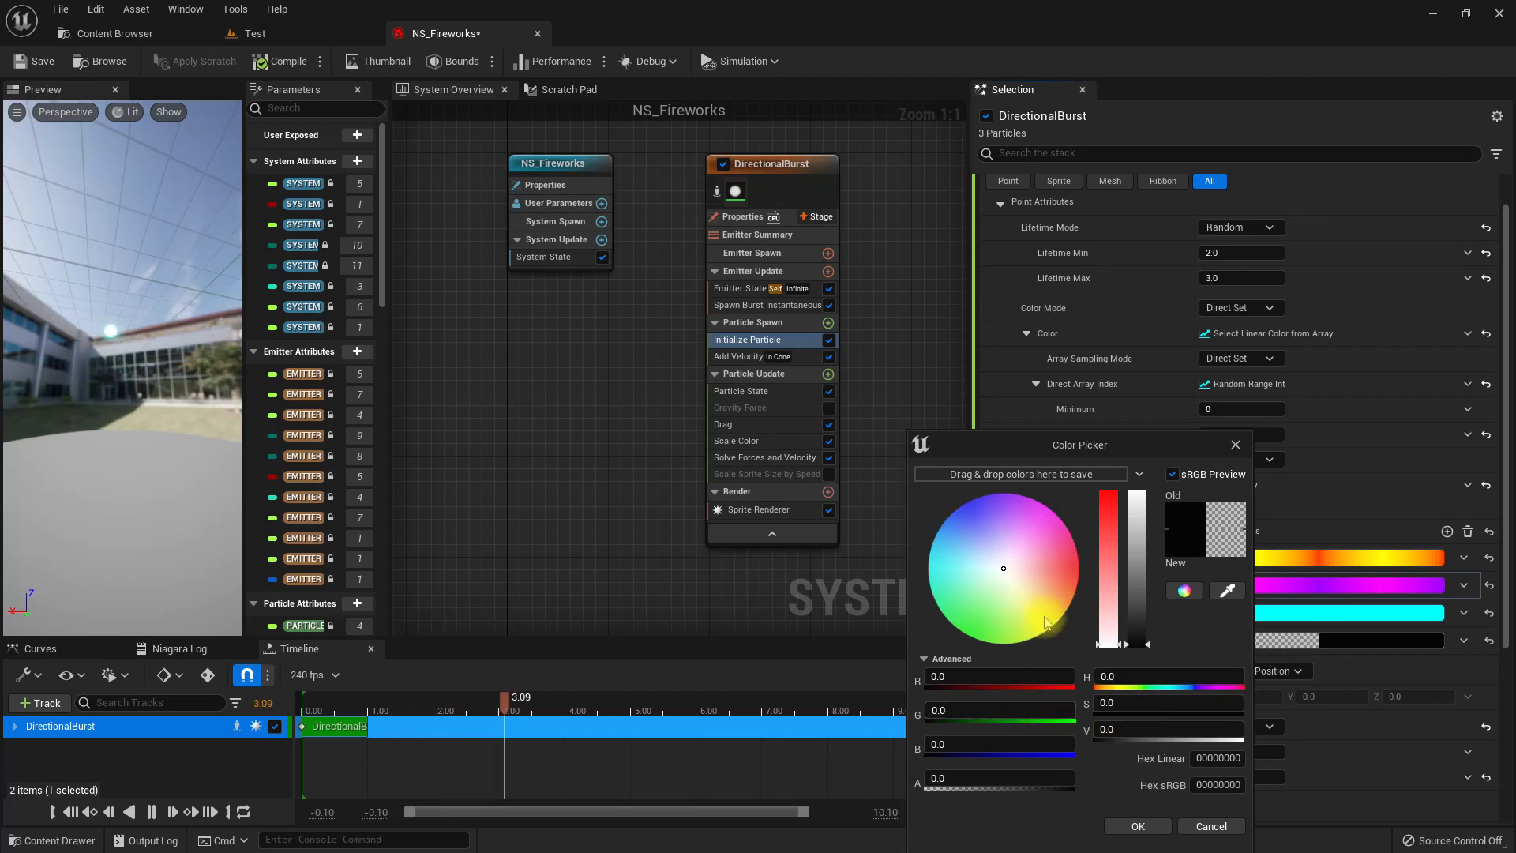
drag(1002, 568, 964, 701)
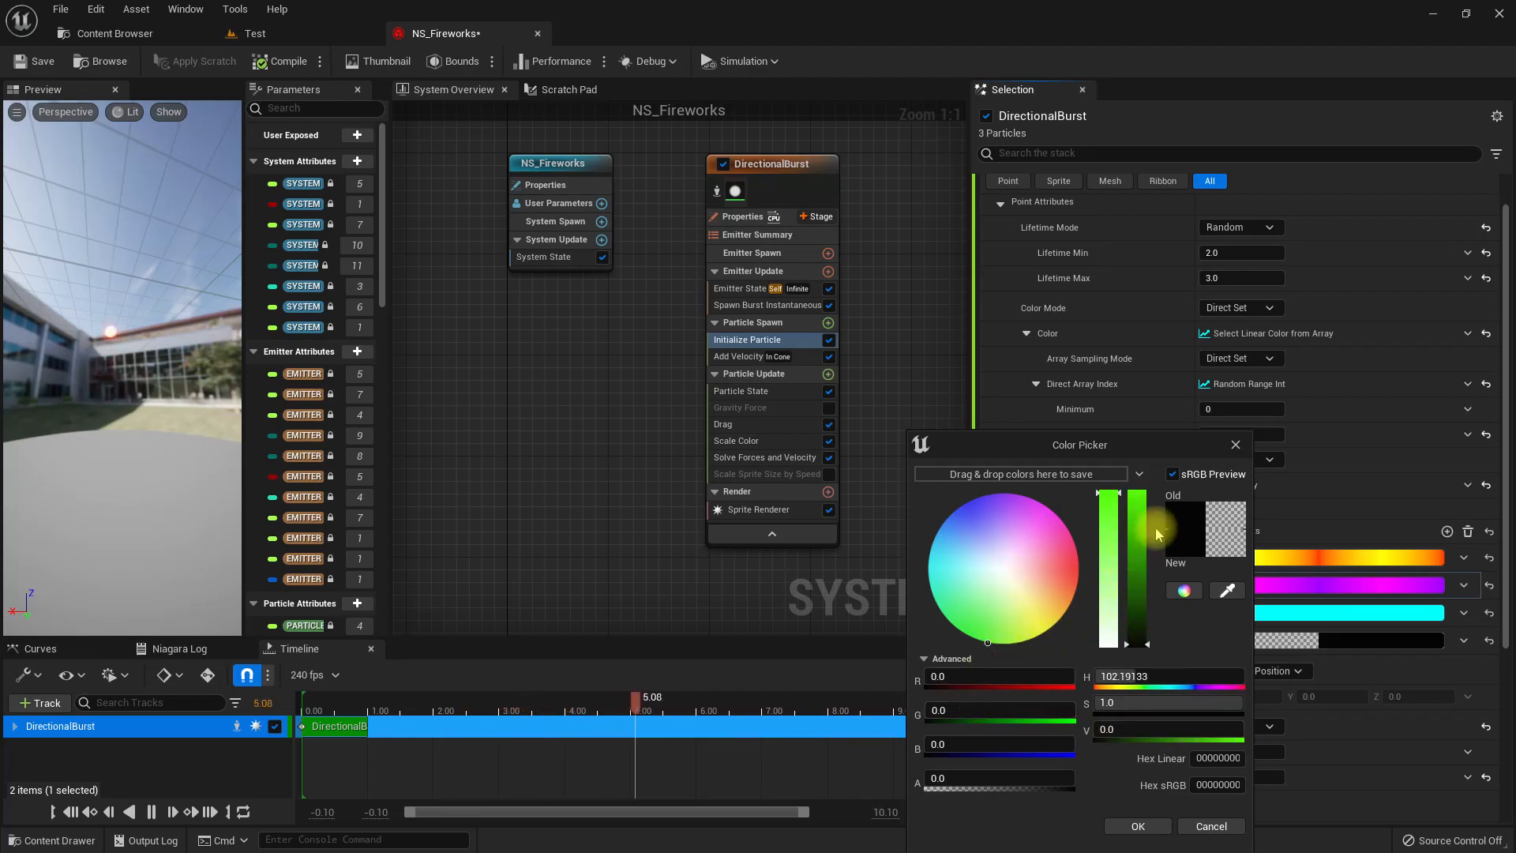
drag(1137, 499, 1143, 413)
click(1141, 726)
click(1008, 777)
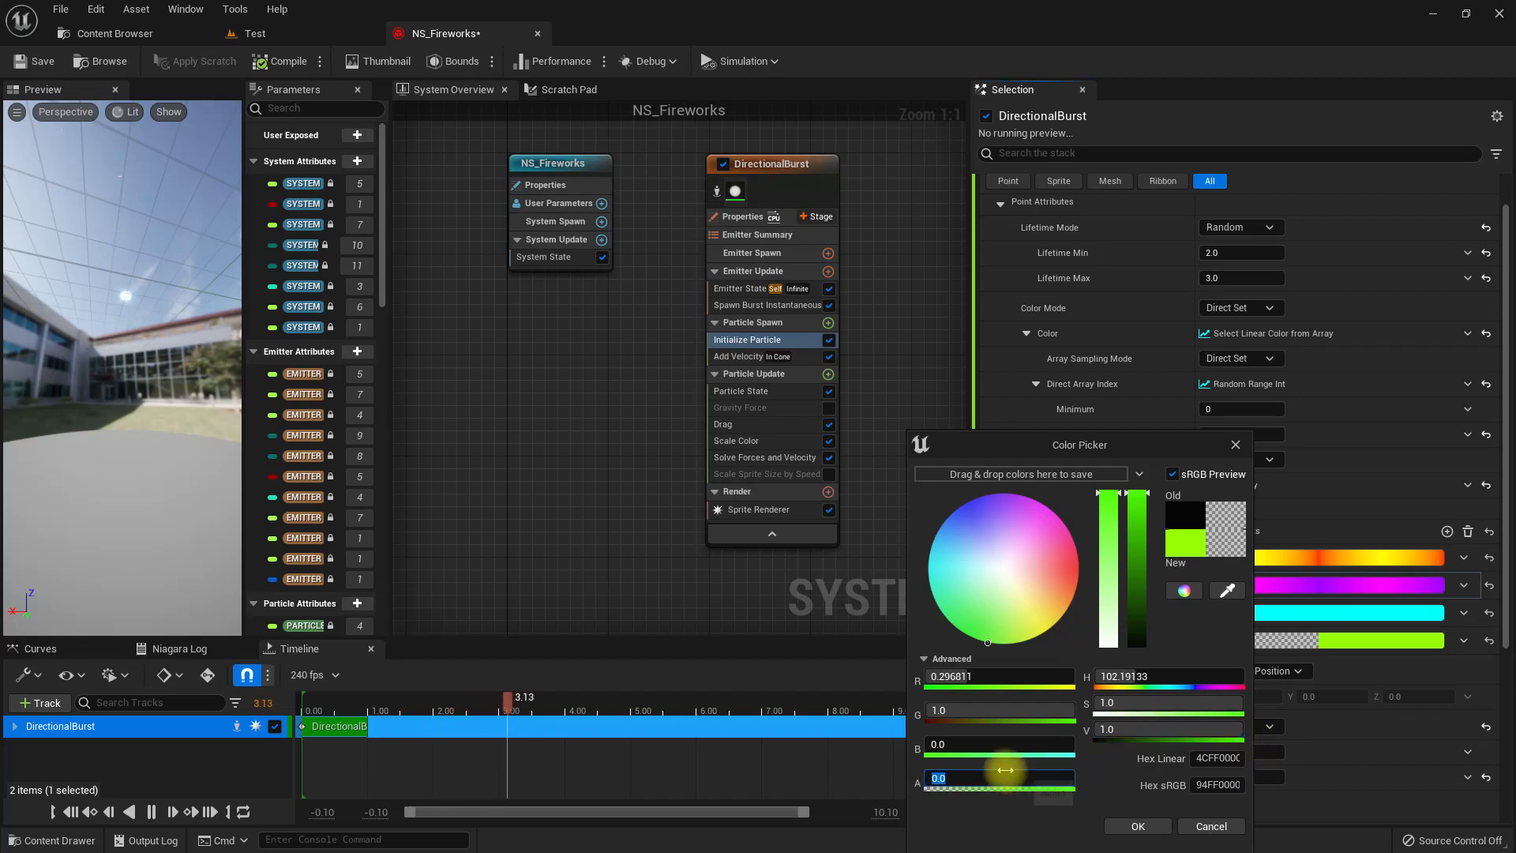
text(1)
key(Return)
click(1121, 728)
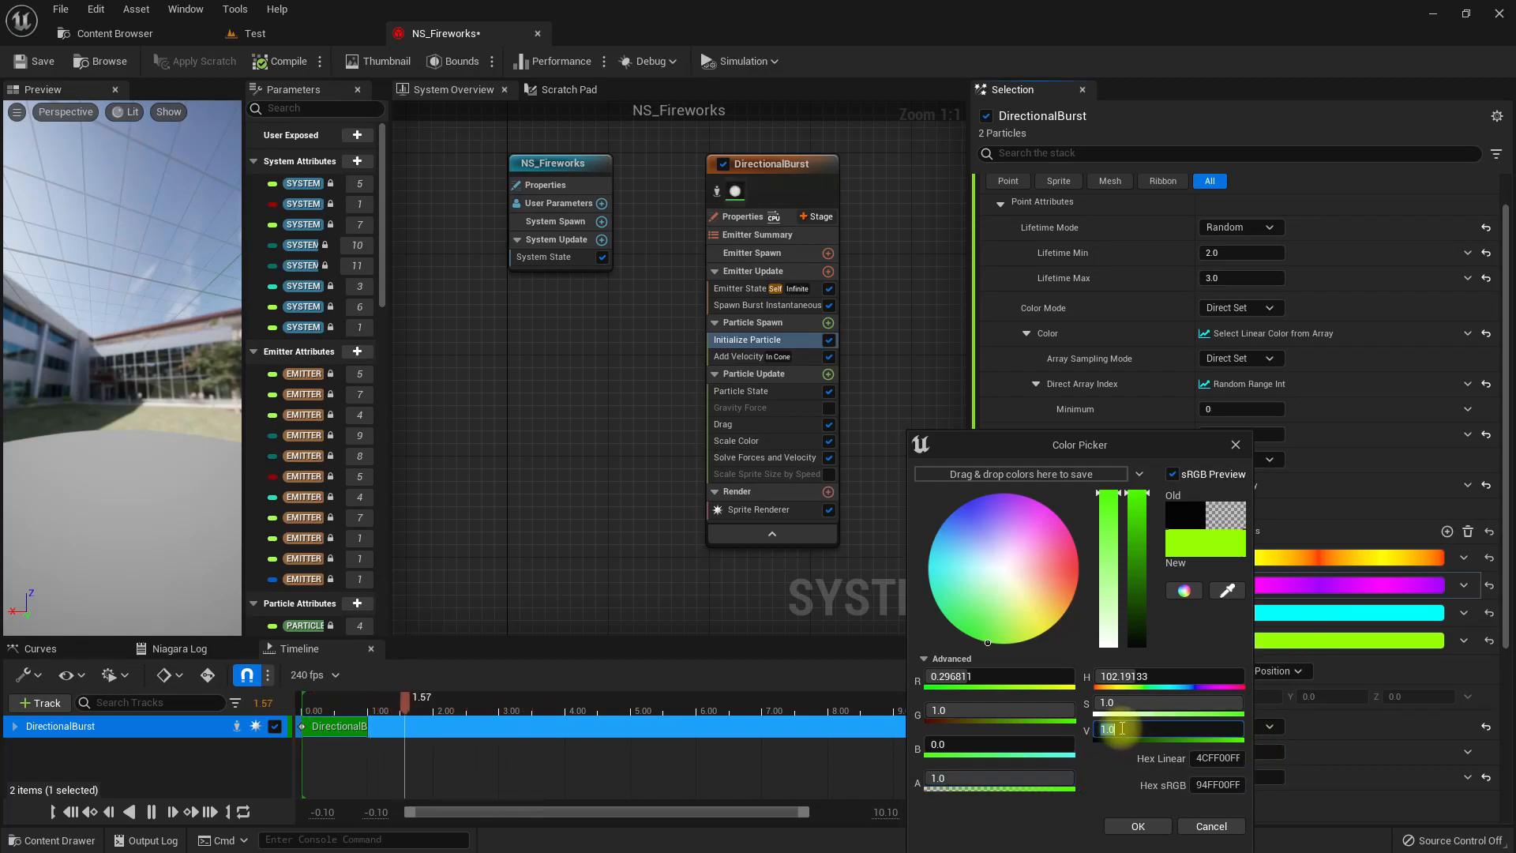
text(50)
key(Return)
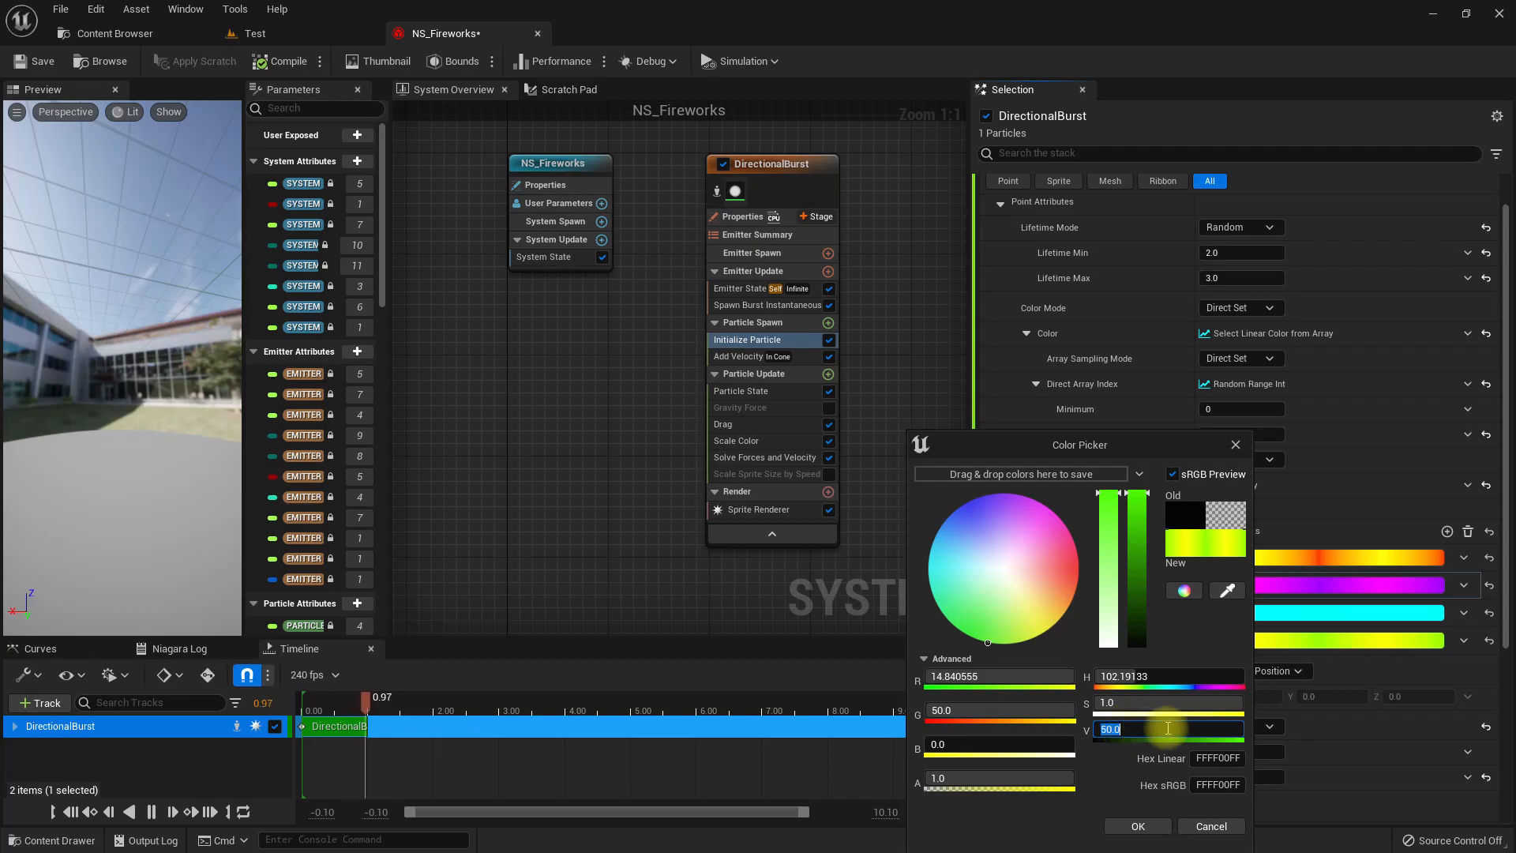
click(1135, 827)
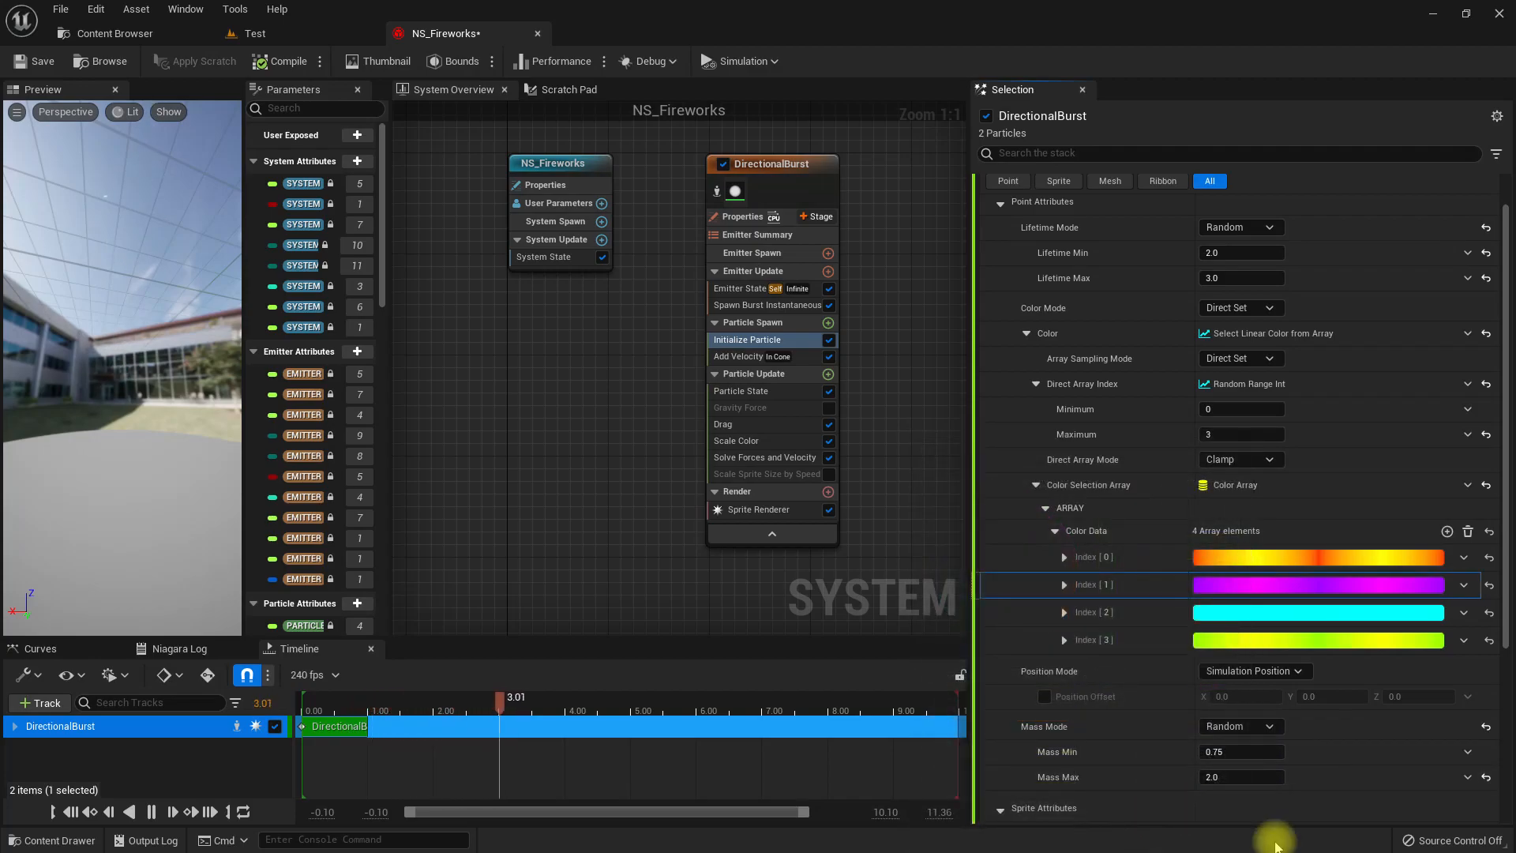
Recheck the Index 2 color settings and view the multicolored fireworks in the Test level.
click(1204, 614)
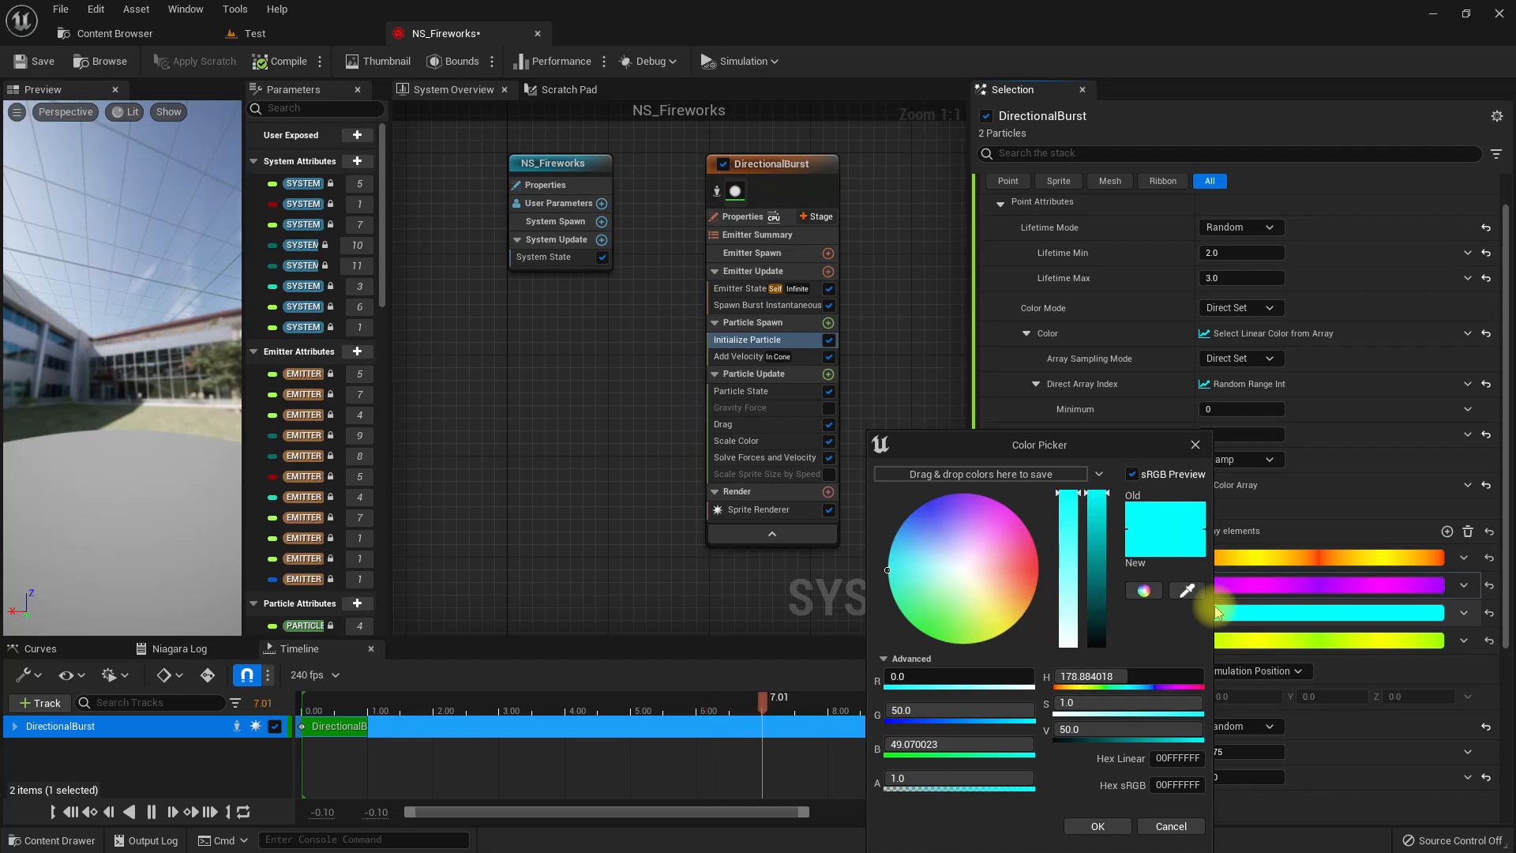
click(1098, 826)
click(267, 35)
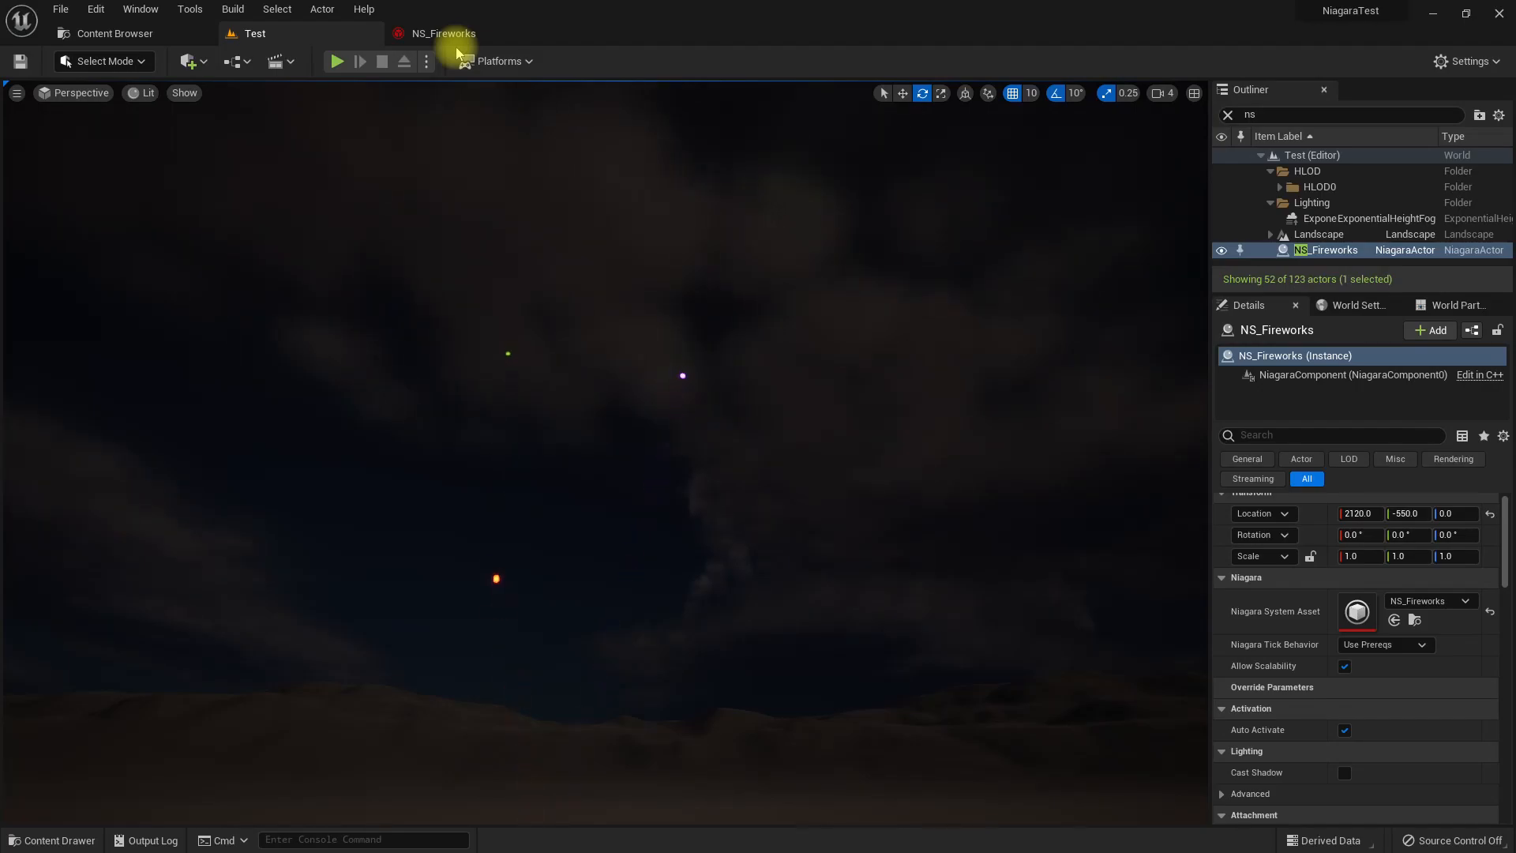
Return to the NS_Fireworks system and add a new emitter from the Empty template beside DirectionalBurst.
click(416, 31)
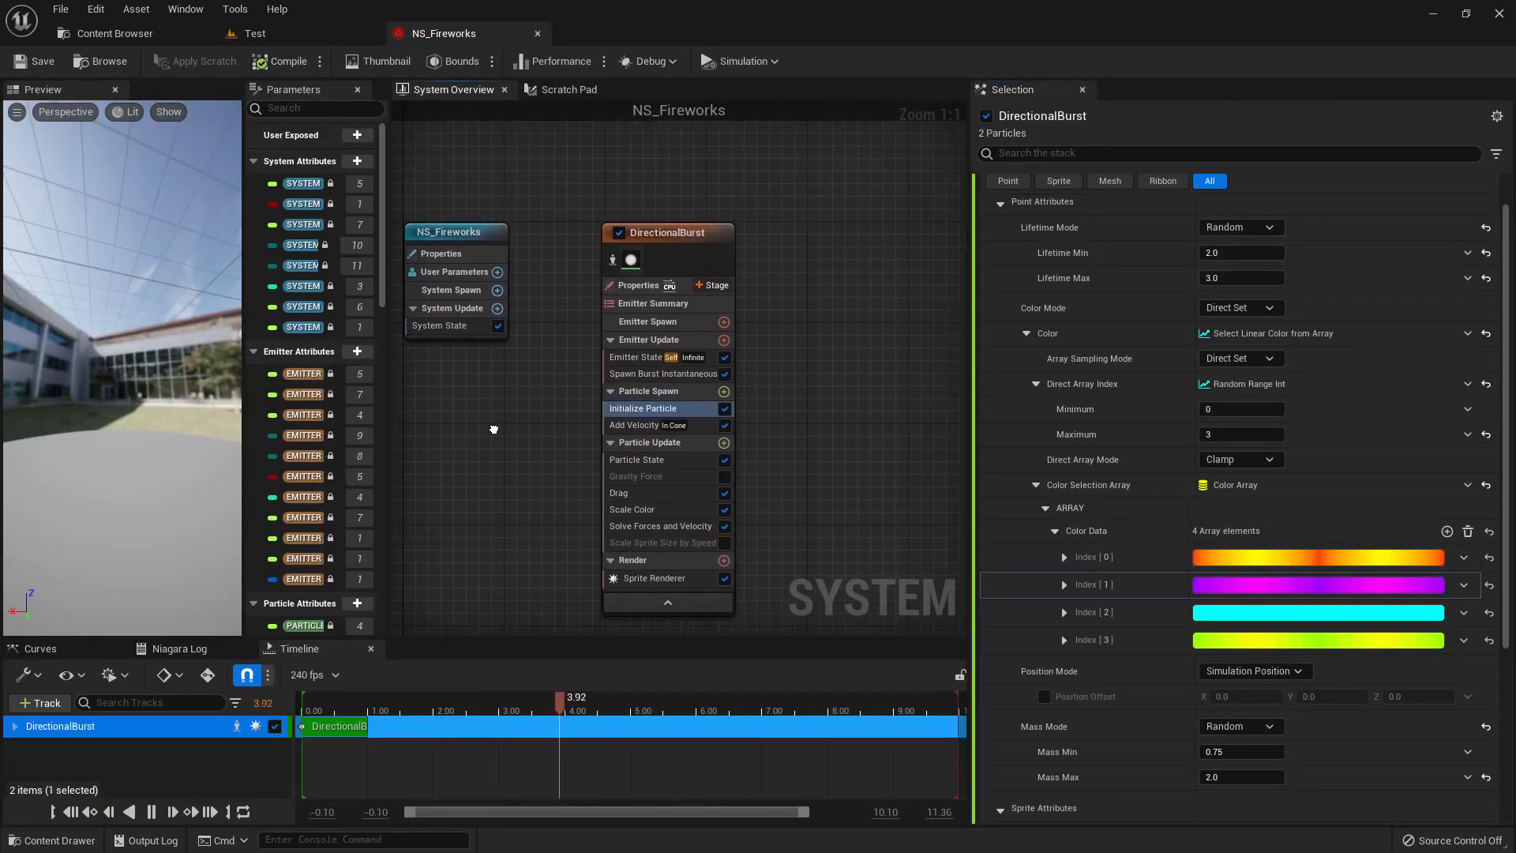
right_drag(498, 428, 406, 399)
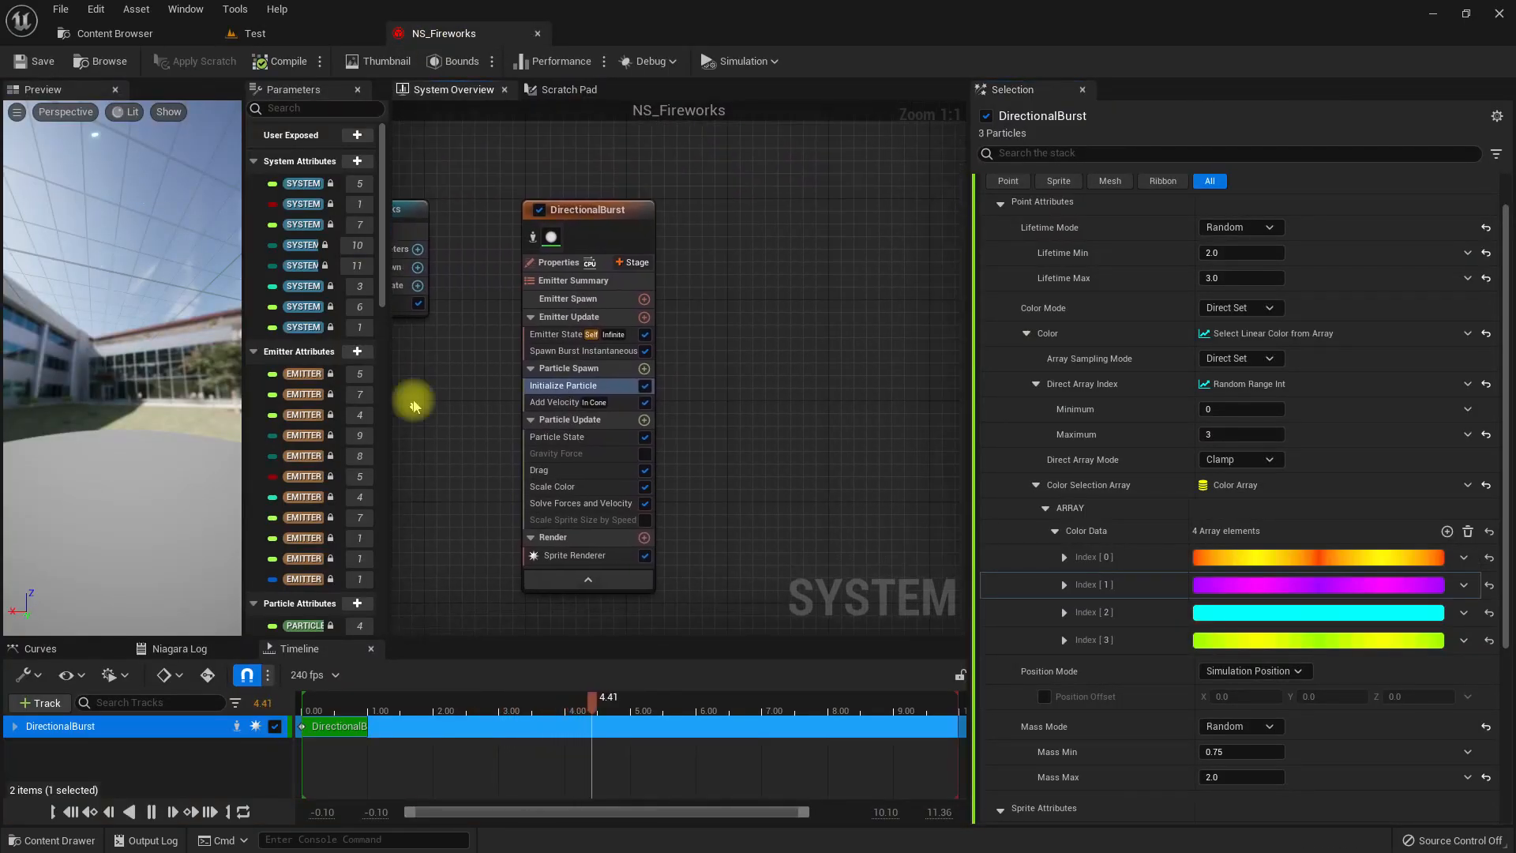
right_click(709, 218)
click(777, 246)
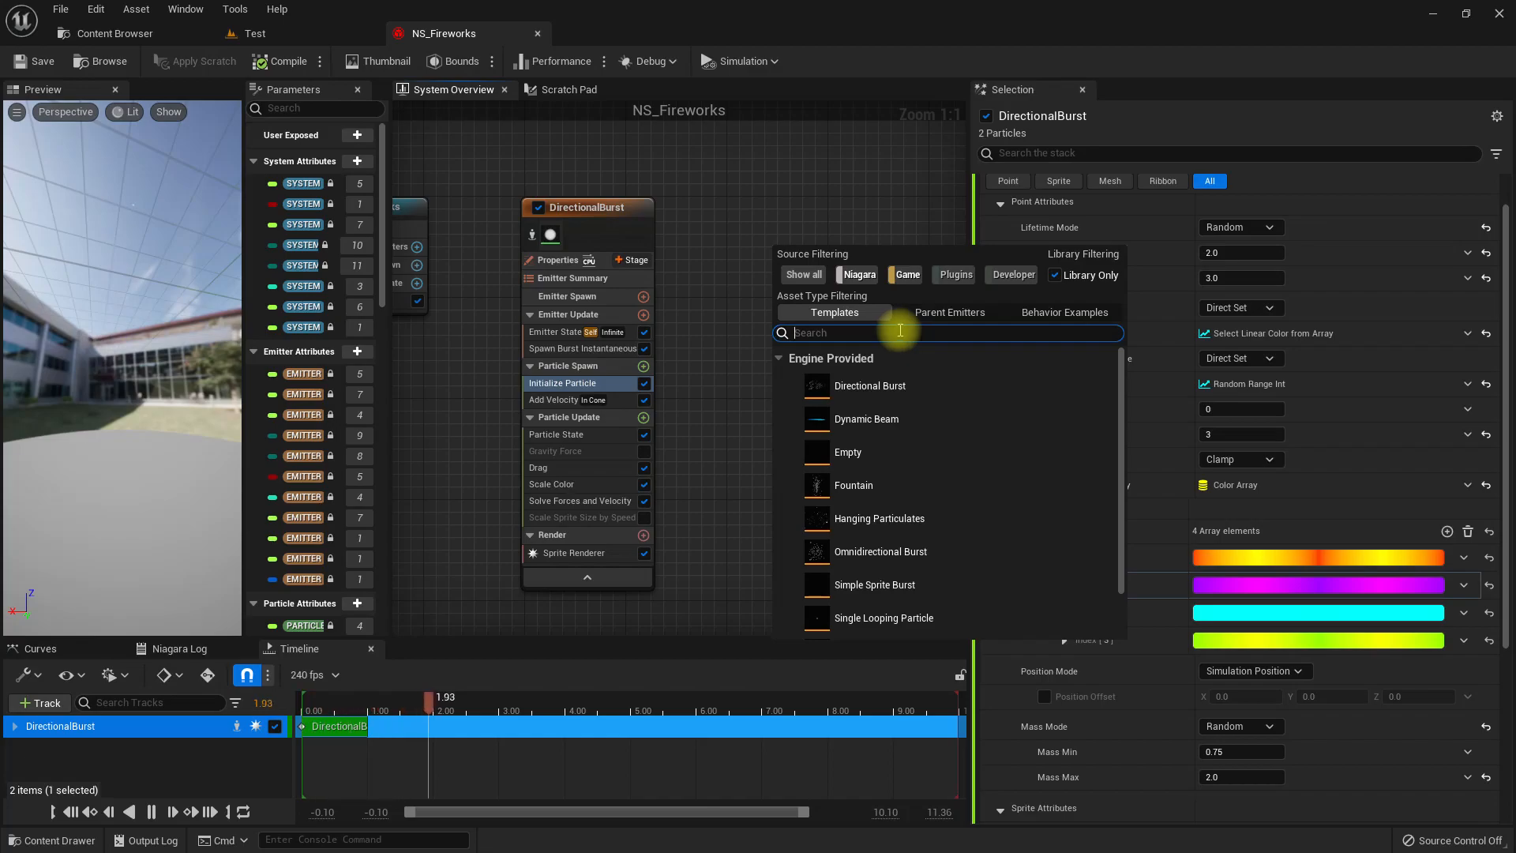
scroll(896, 363, down, 2)
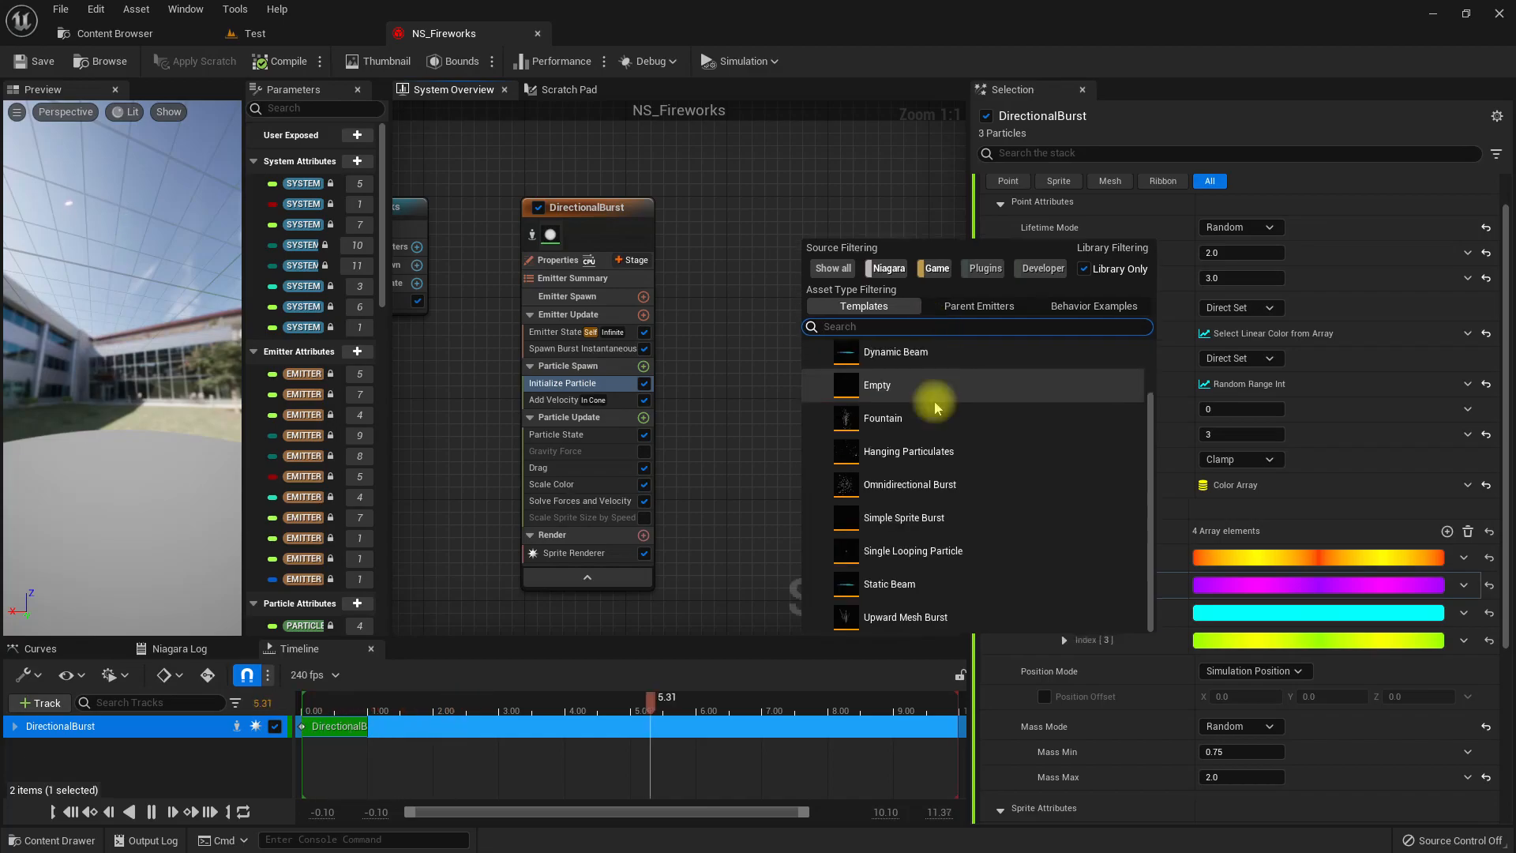
click(889, 384)
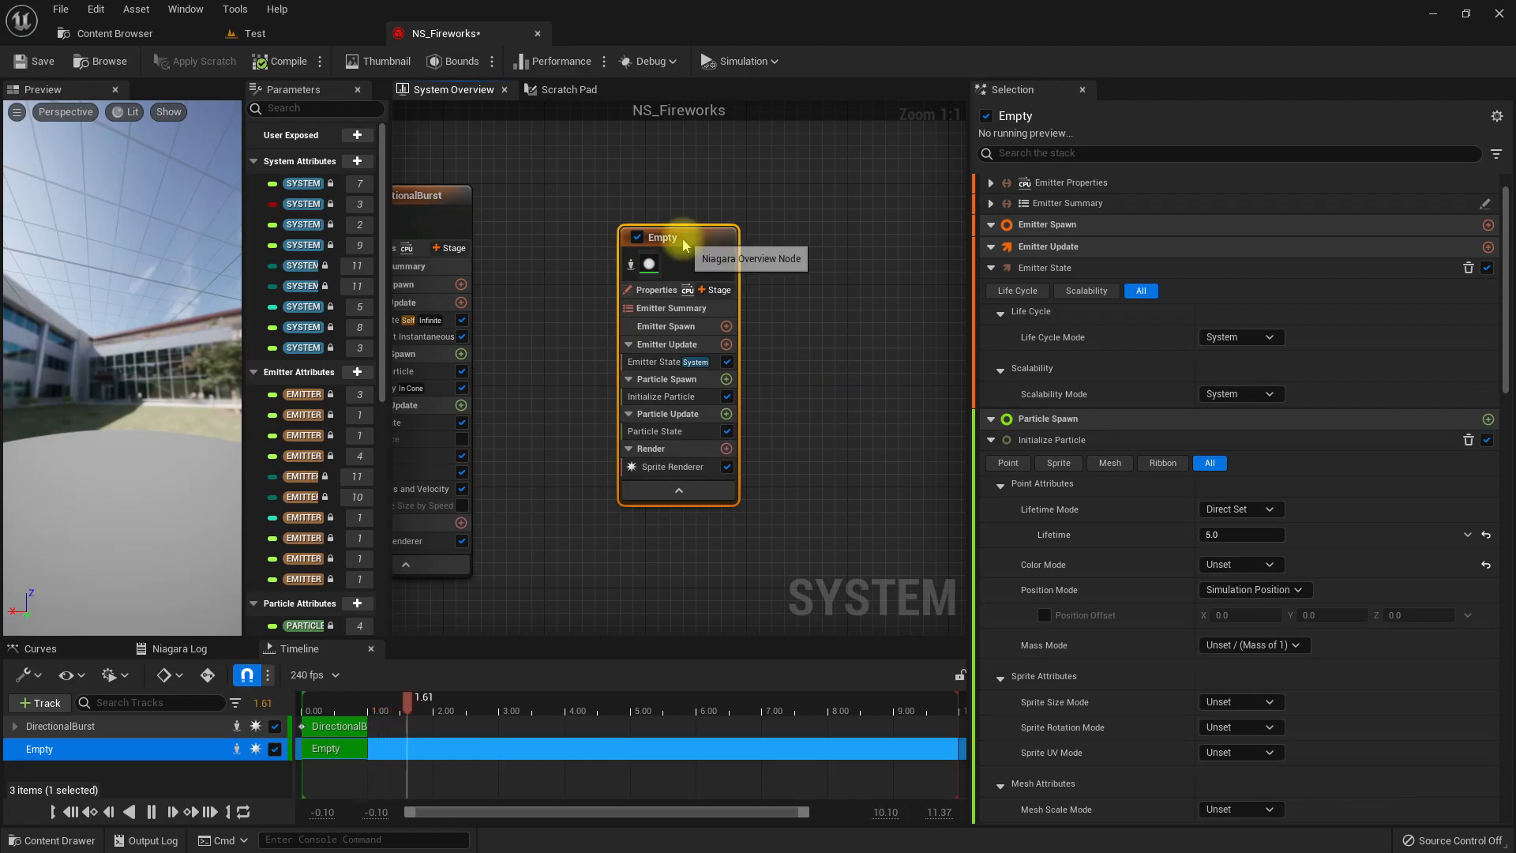
Rename the new Empty emitter as Trail_Ribbon.
right_click(679, 238)
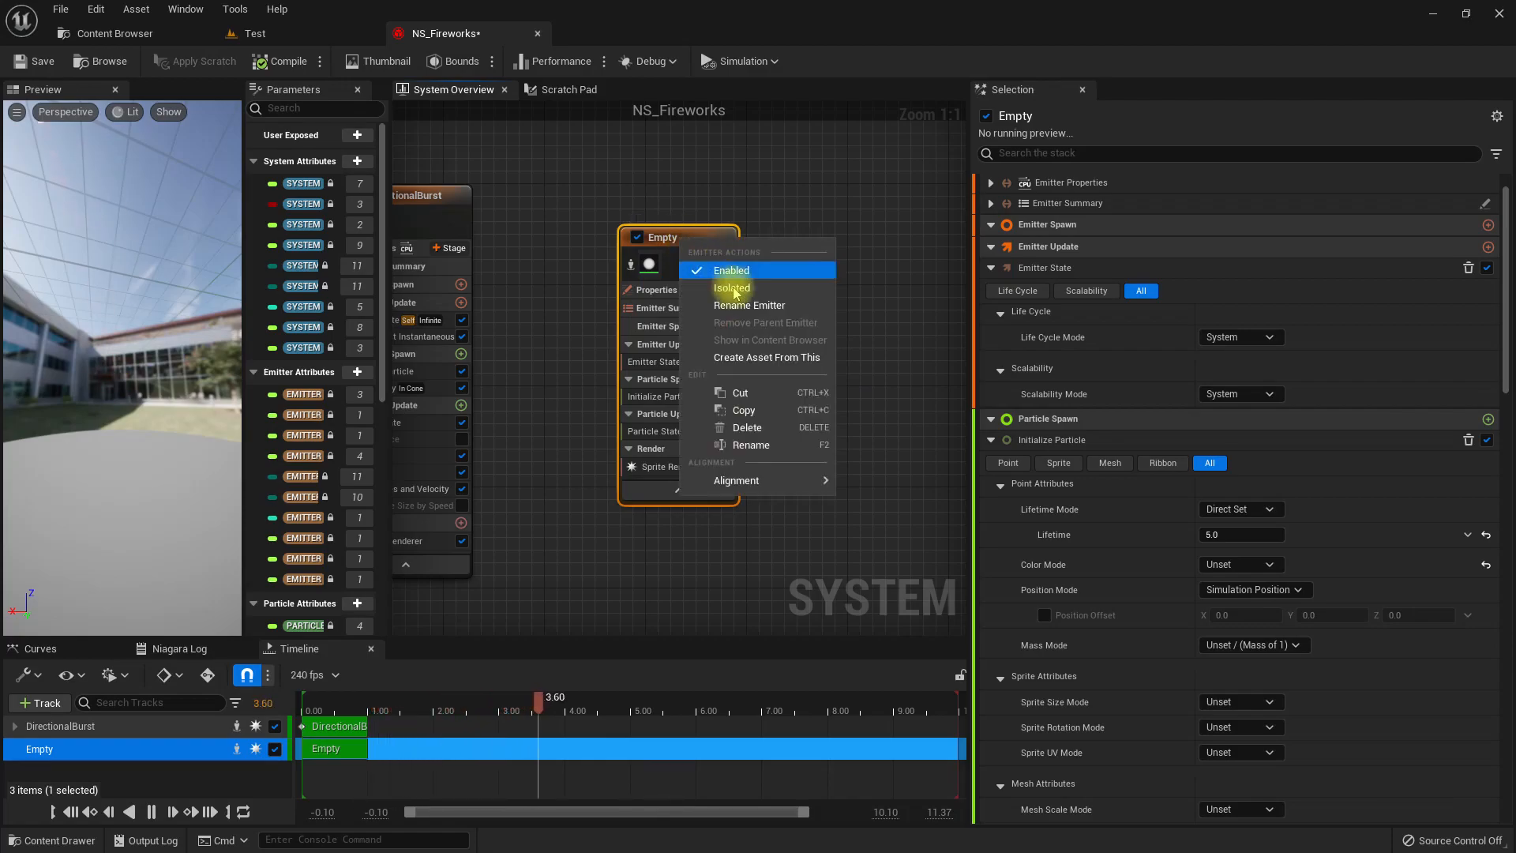
click(752, 436)
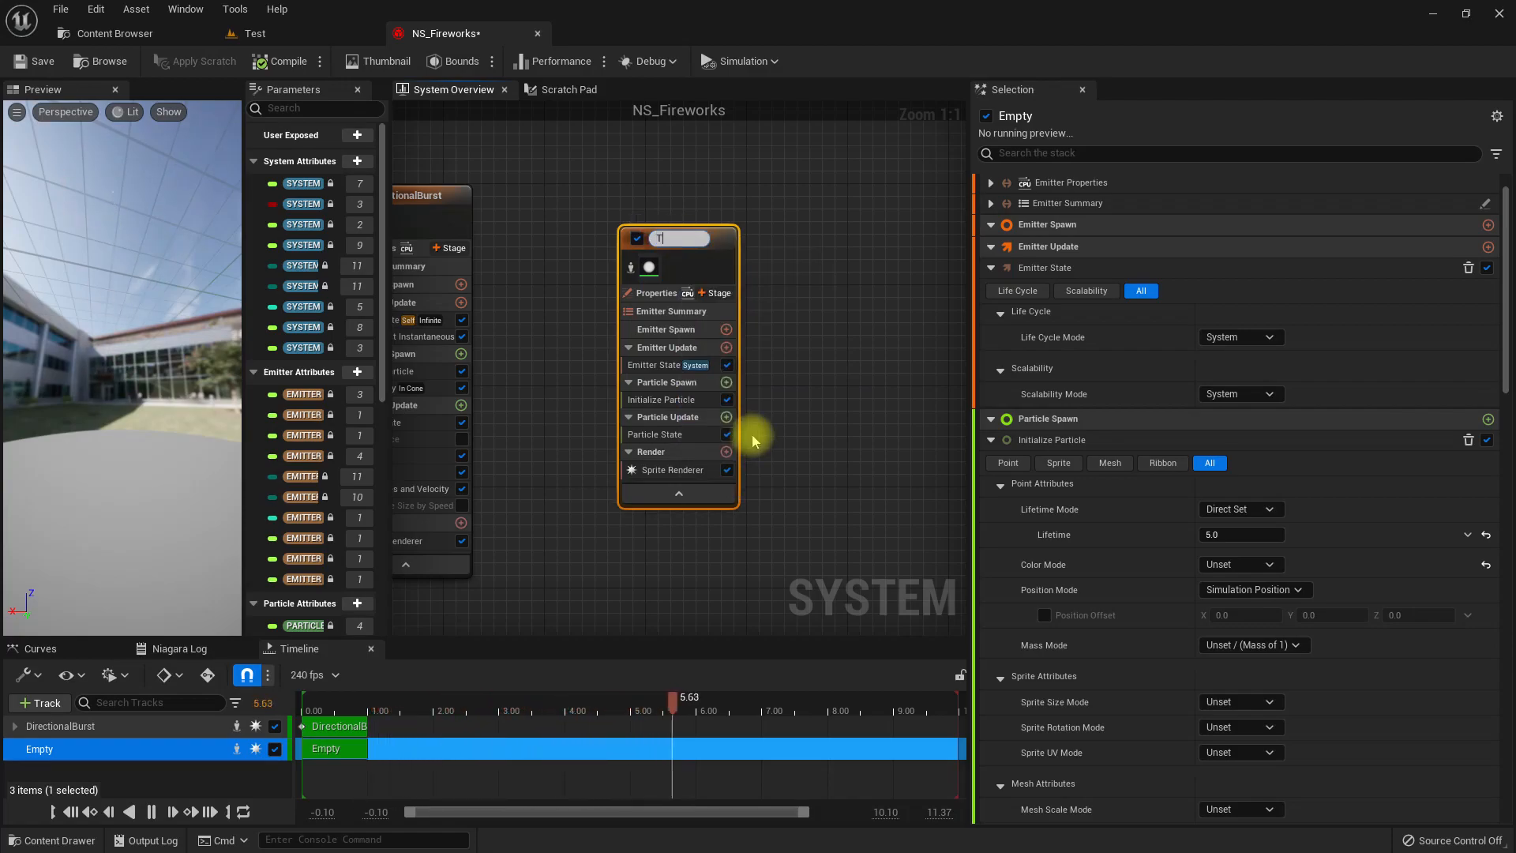
text(Trail_Ribbon)
key(Return)
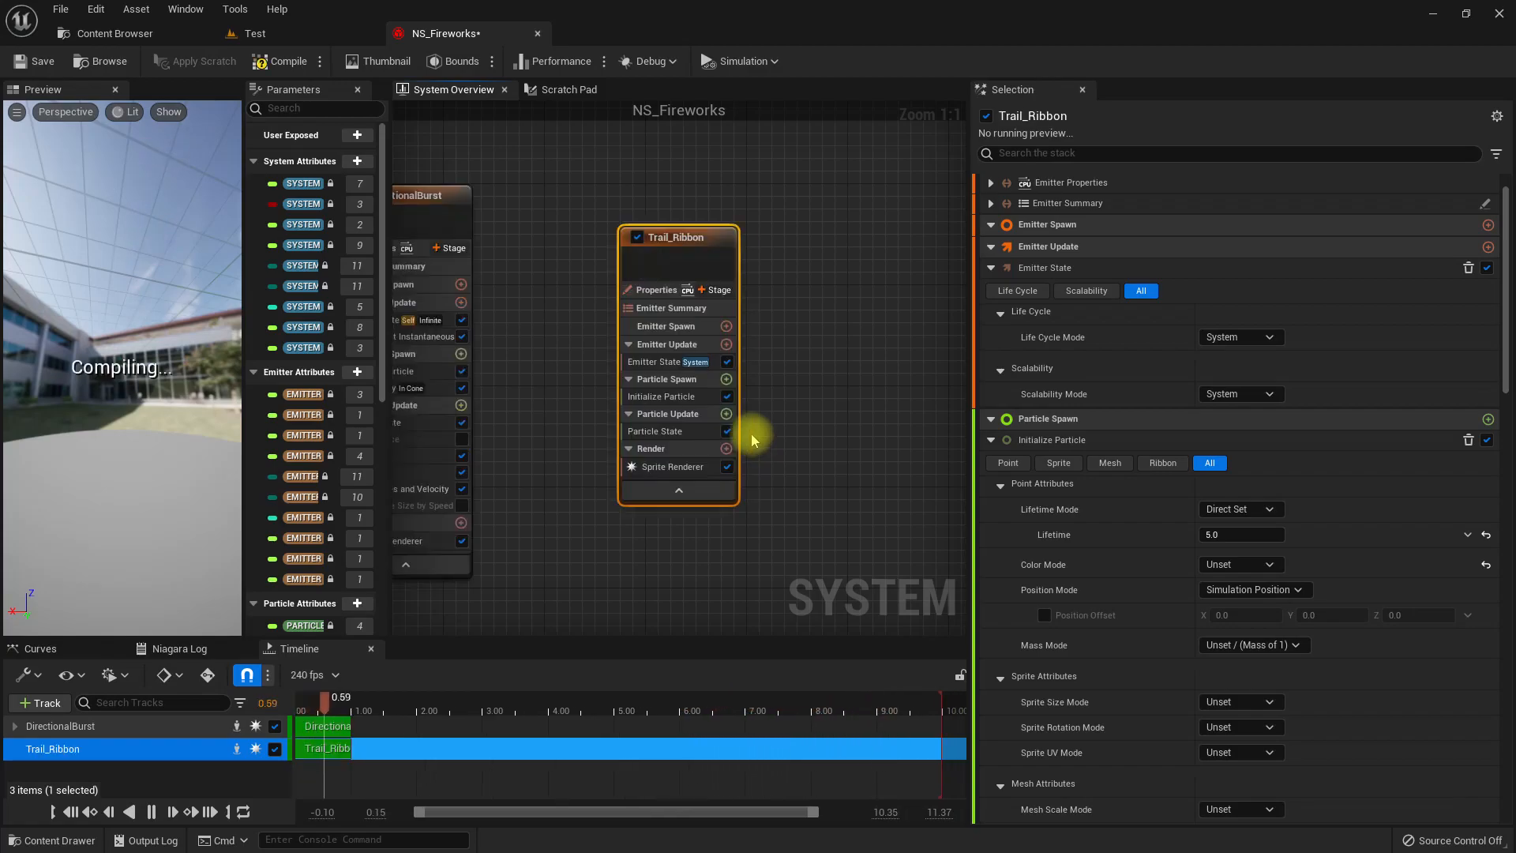
Replace the Sprite Renderer of the Trail_Ribbon emitter with a Ribbon Renderer.
click(692, 467)
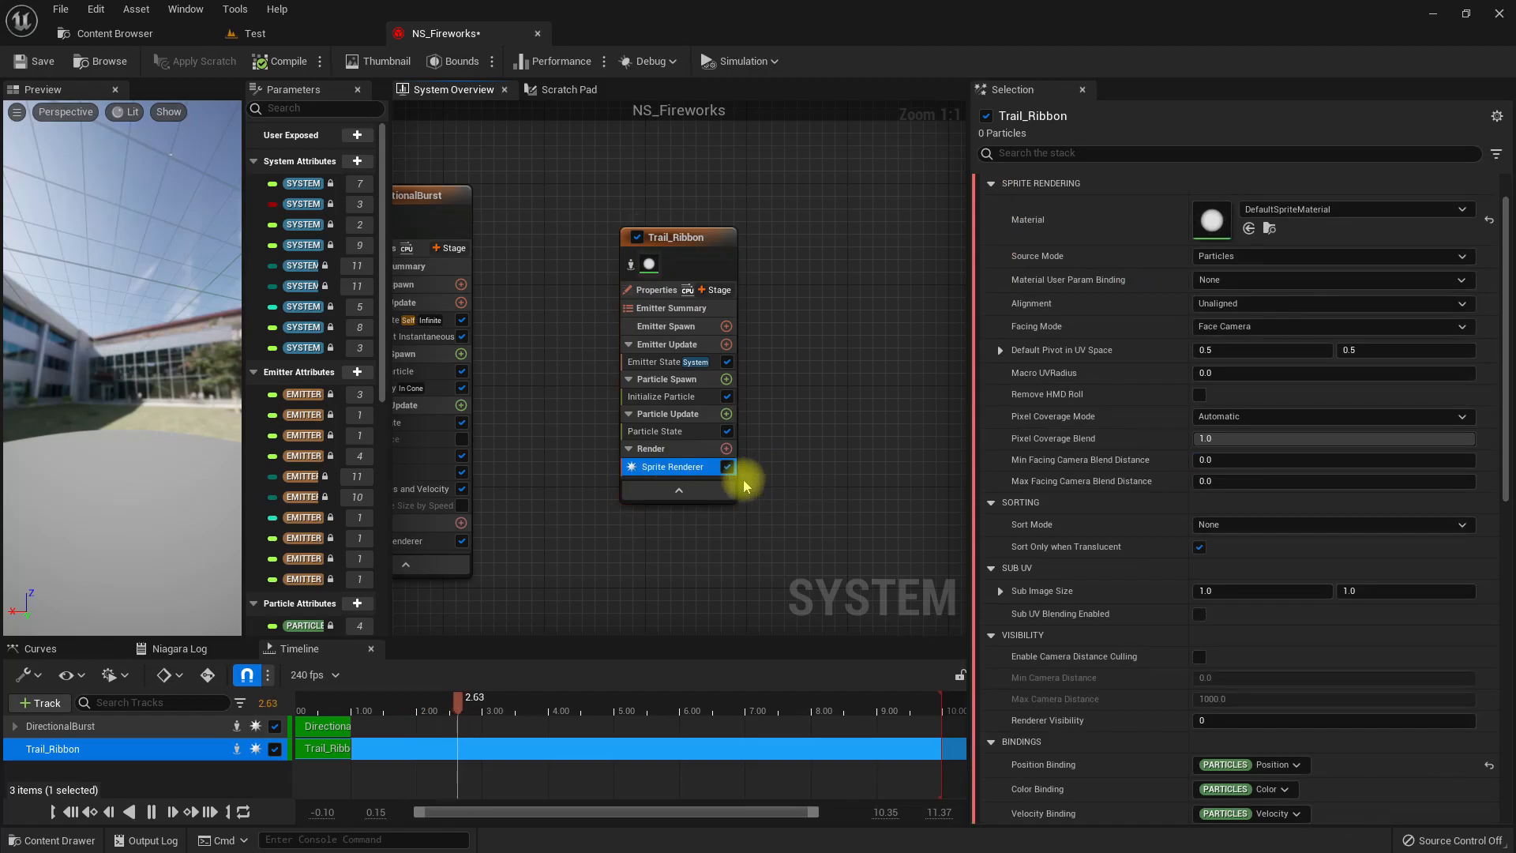
key(Delete)
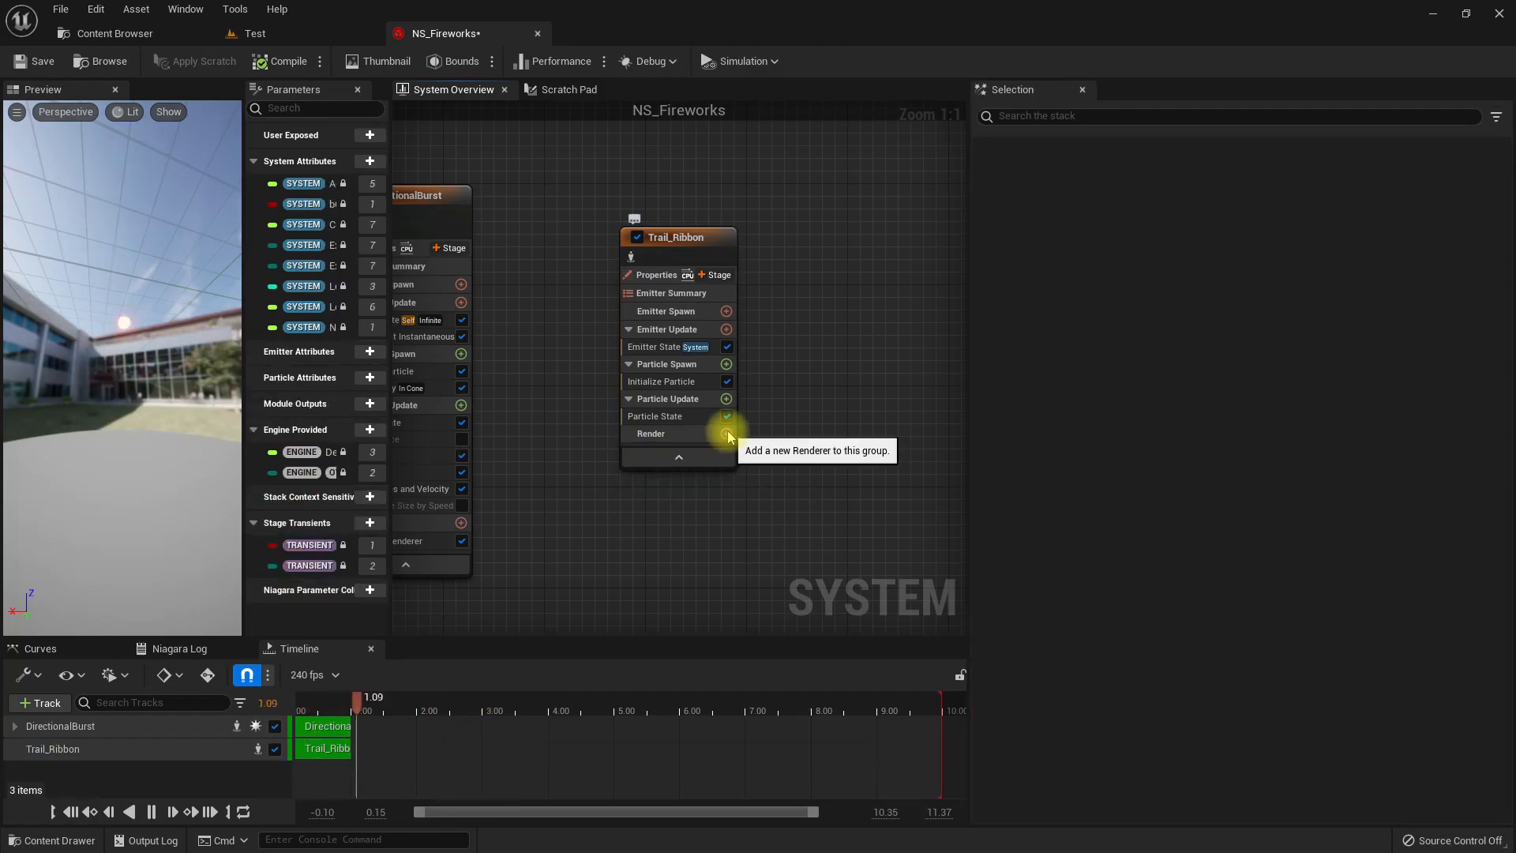
click(724, 435)
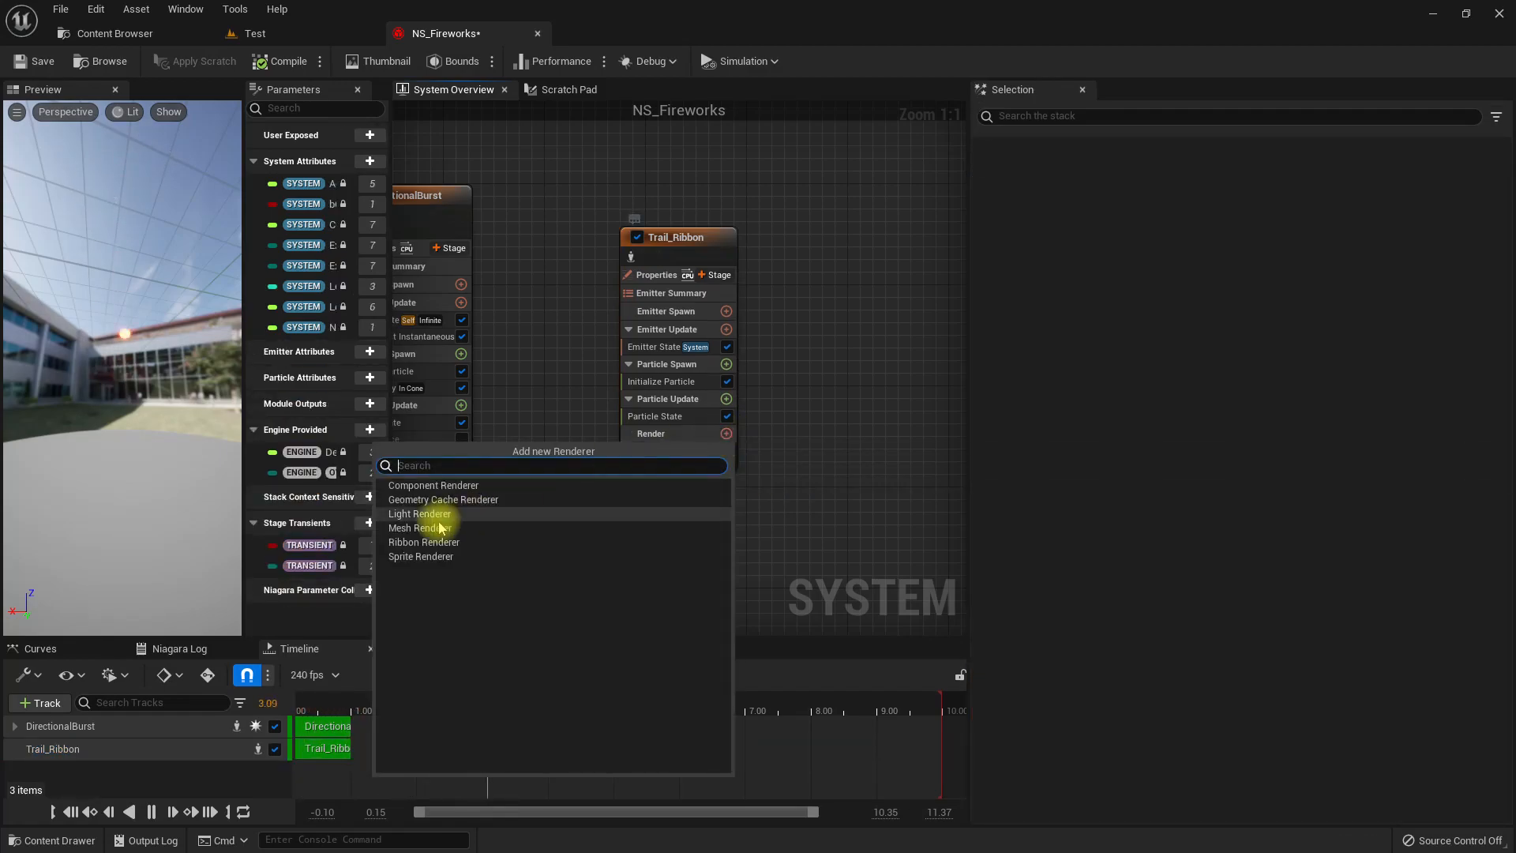
click(424, 543)
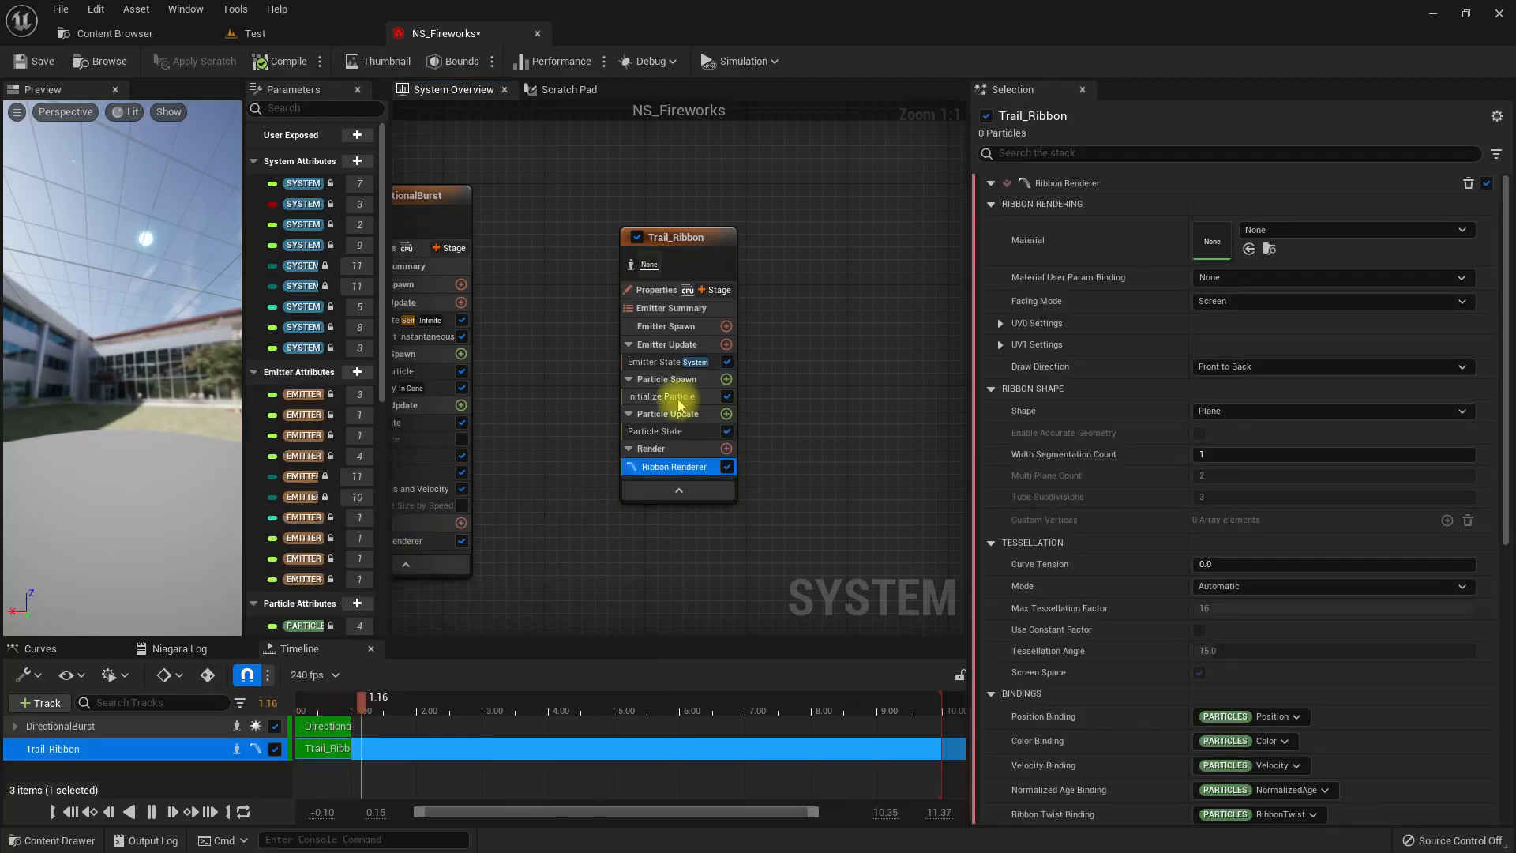
Set Trail_Ribbon's initial ribbon width mode to Direct Set with a width of 30 and move the emitter closer to DirectionalBurst.
click(679, 401)
click(1163, 207)
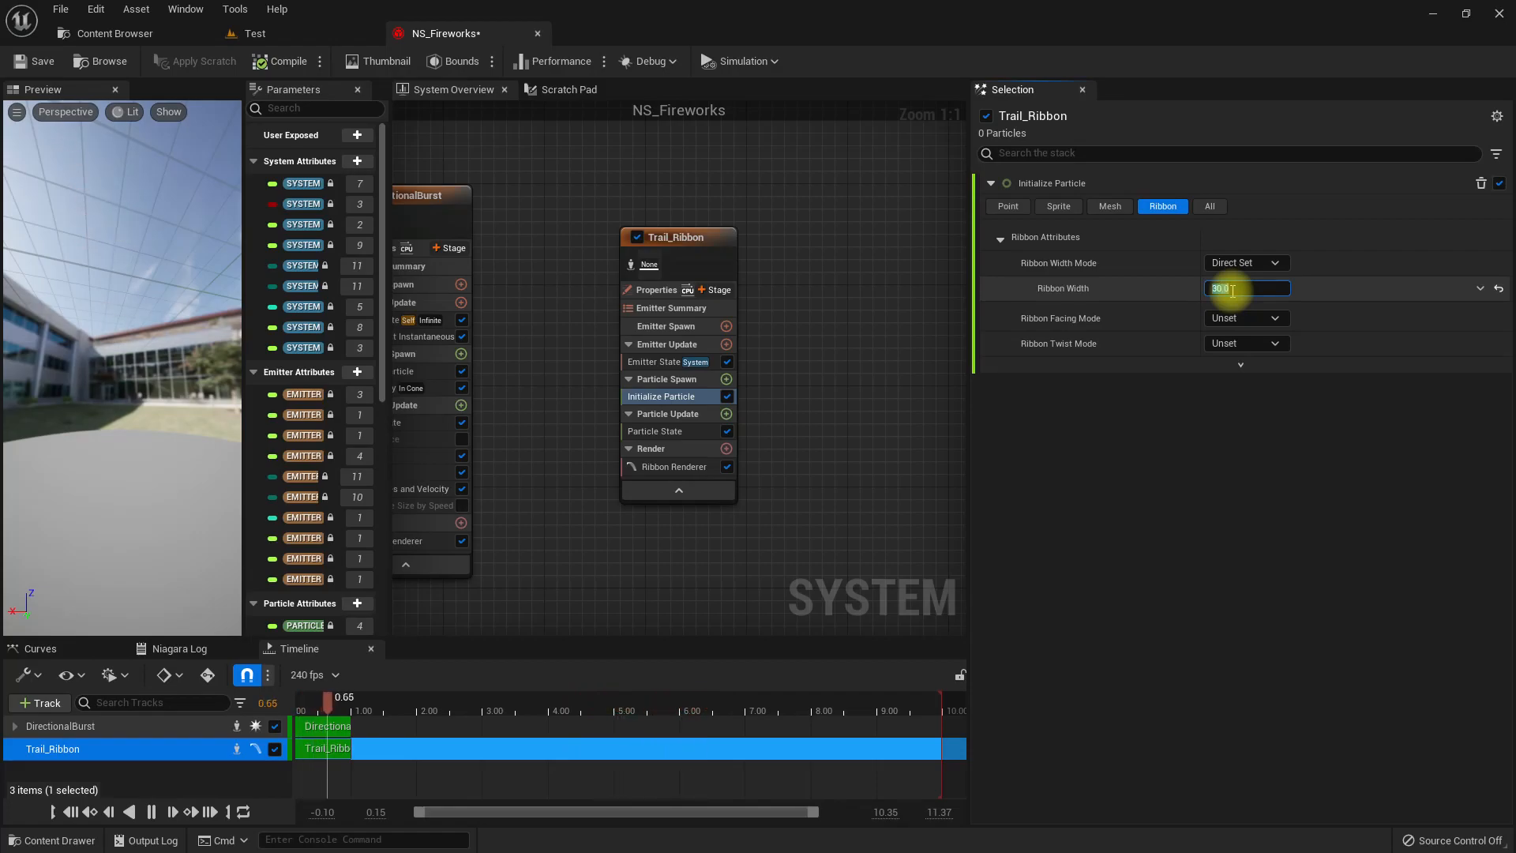
right_drag(532, 197, 565, 230)
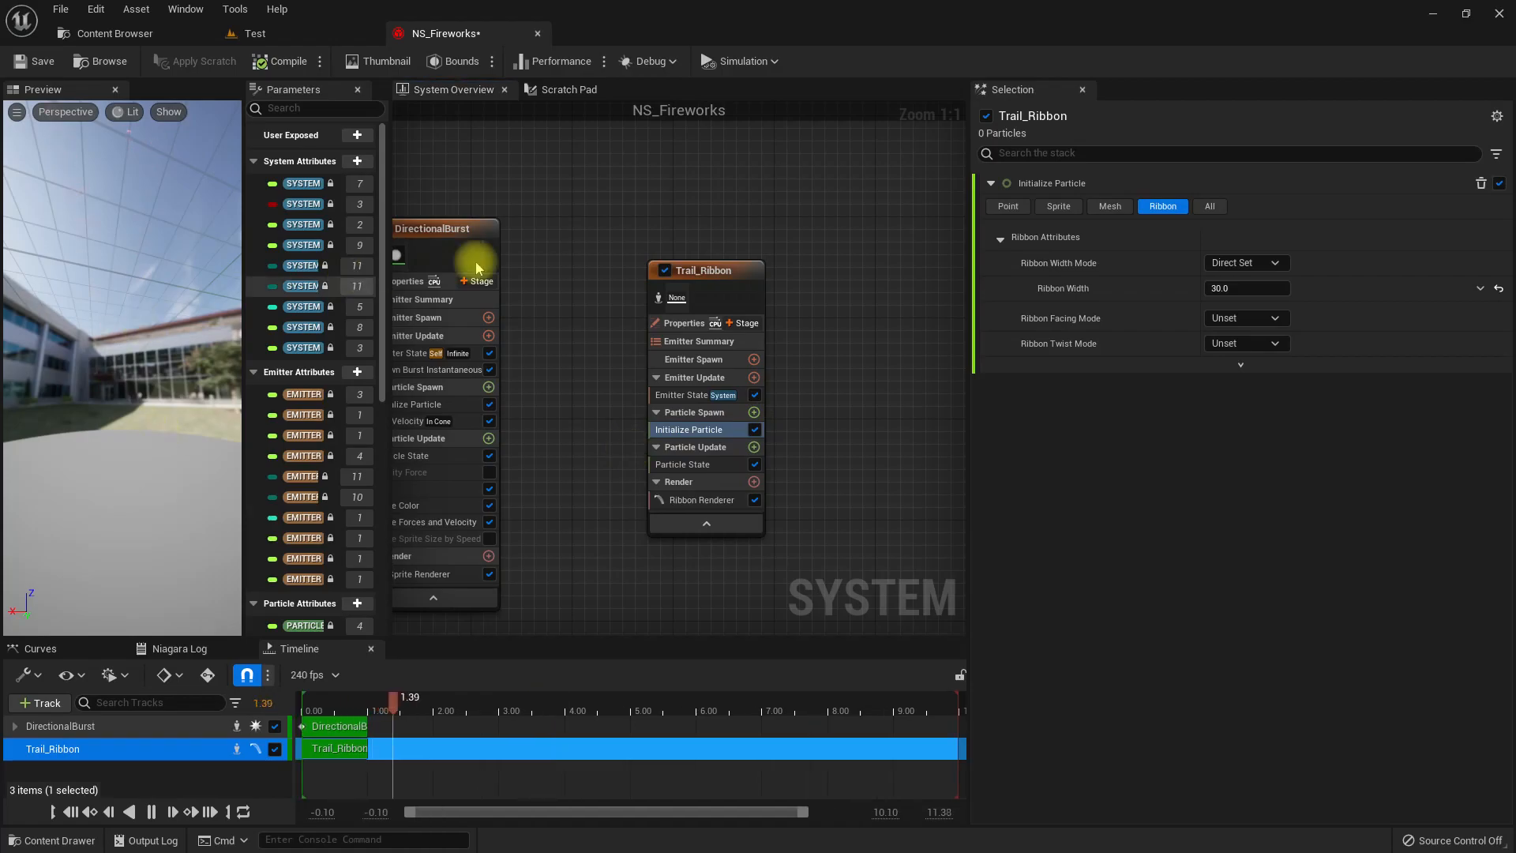
drag(676, 276, 627, 272)
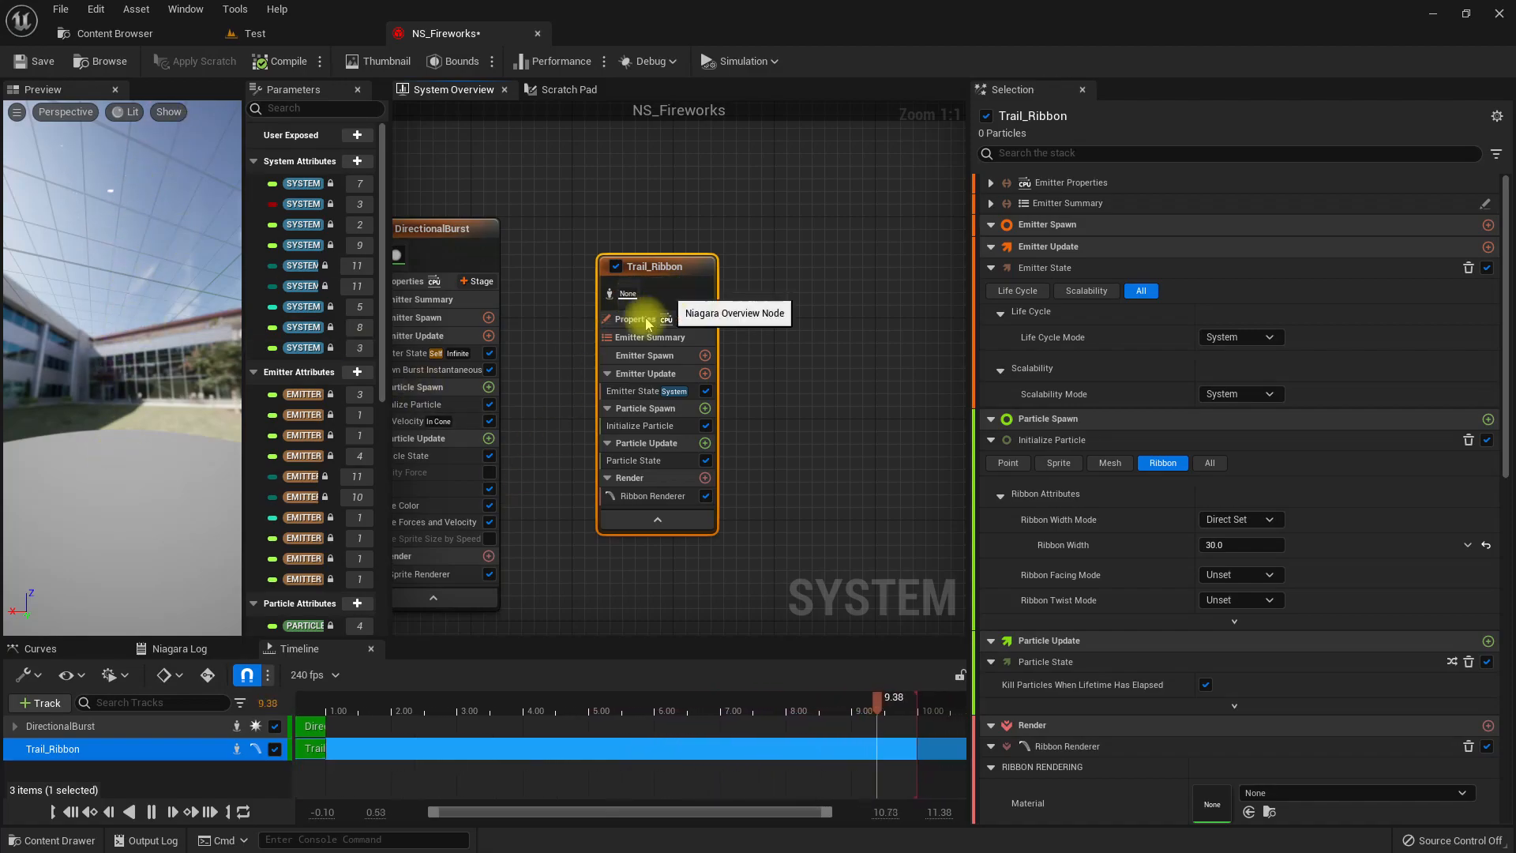
Add a Generate Location Event module to the Particle Update group of DirectionalBurst.
right_drag(585, 549, 758, 518)
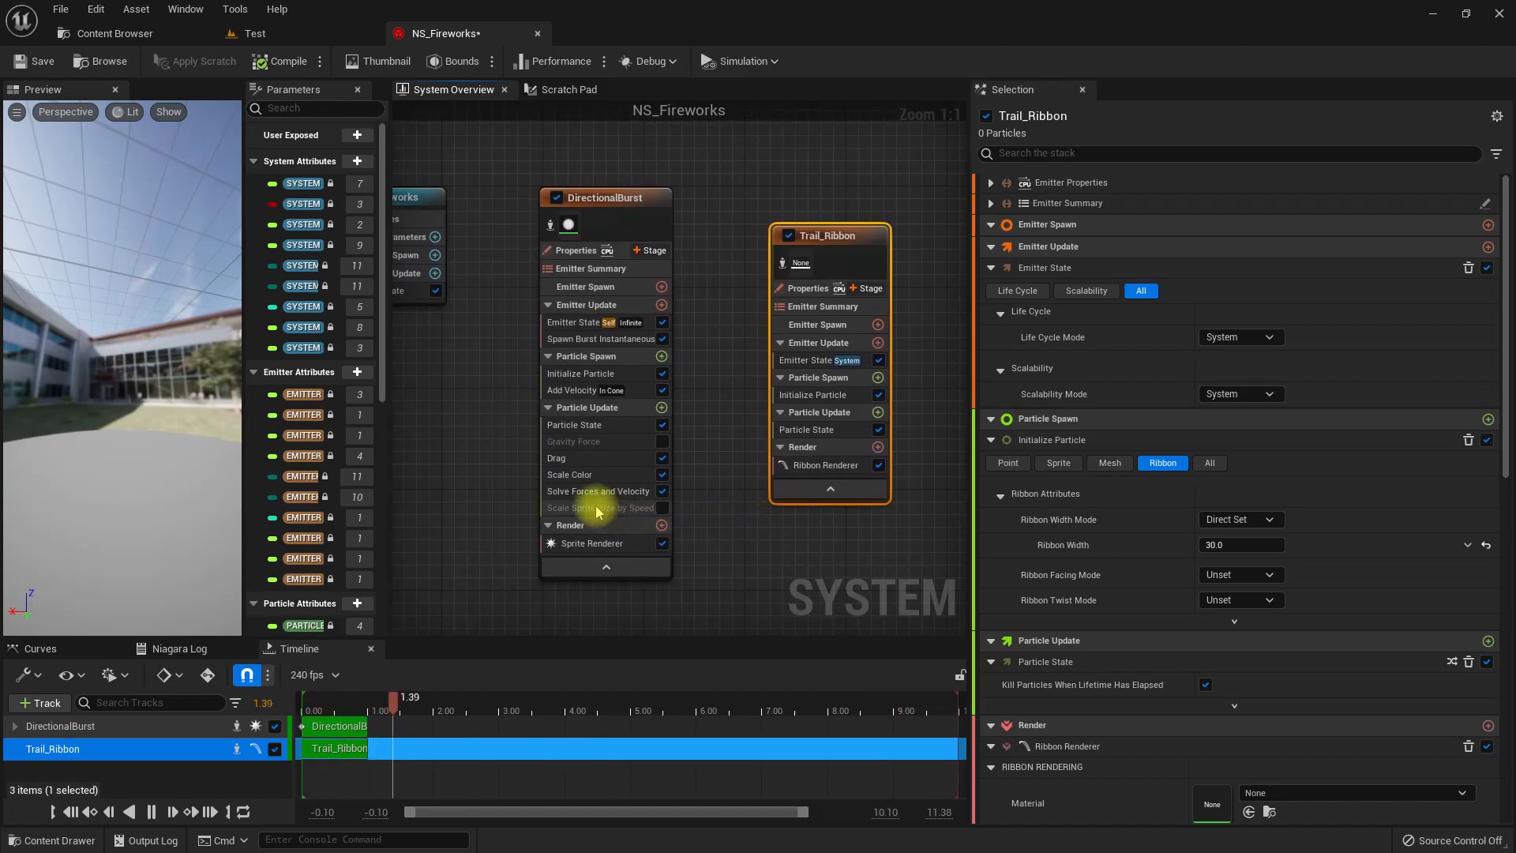
click(660, 408)
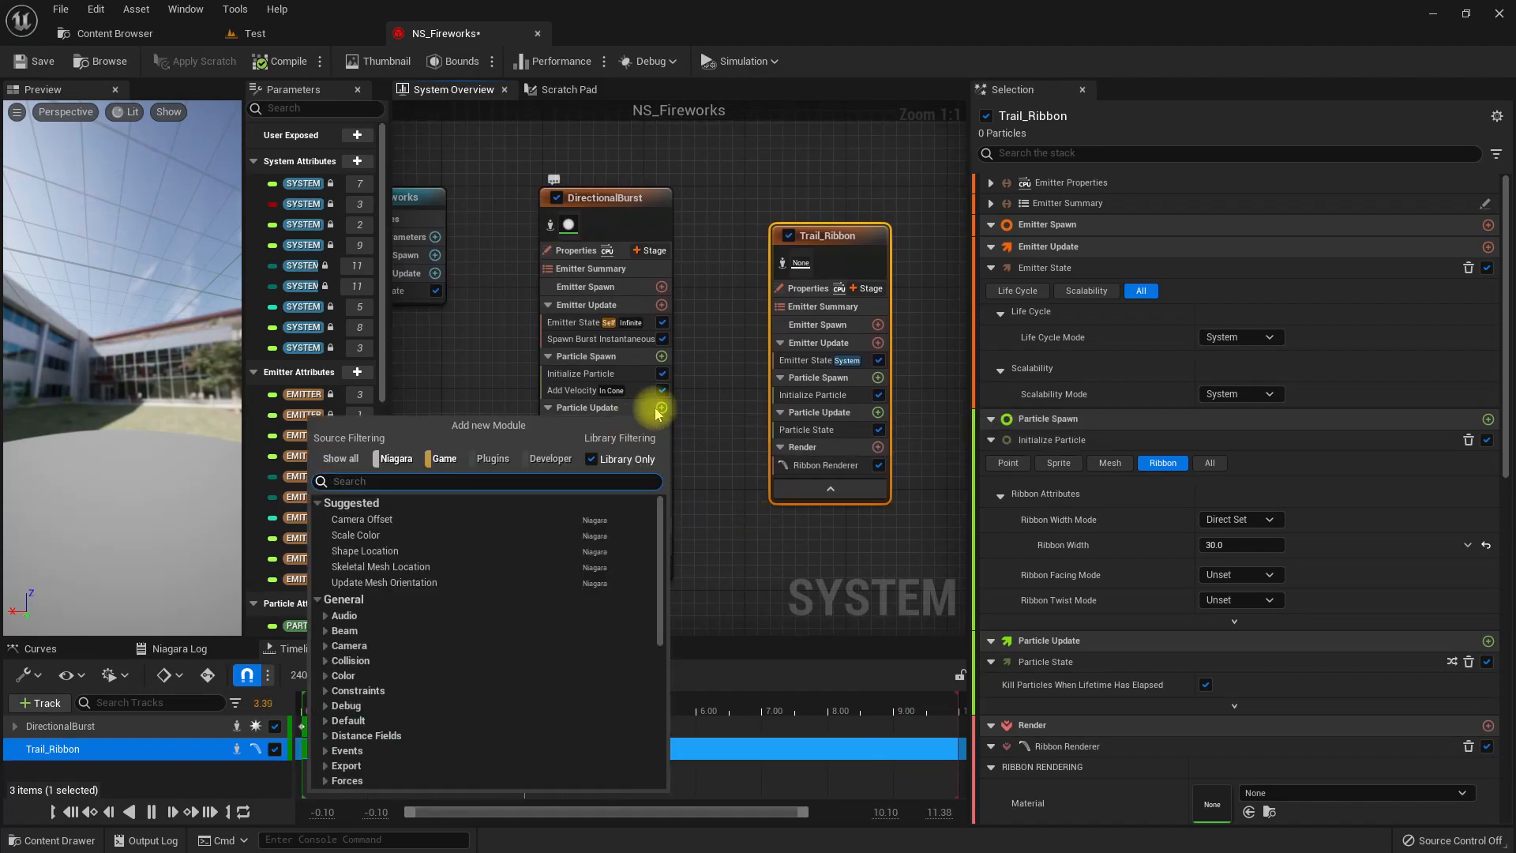
text(gener)
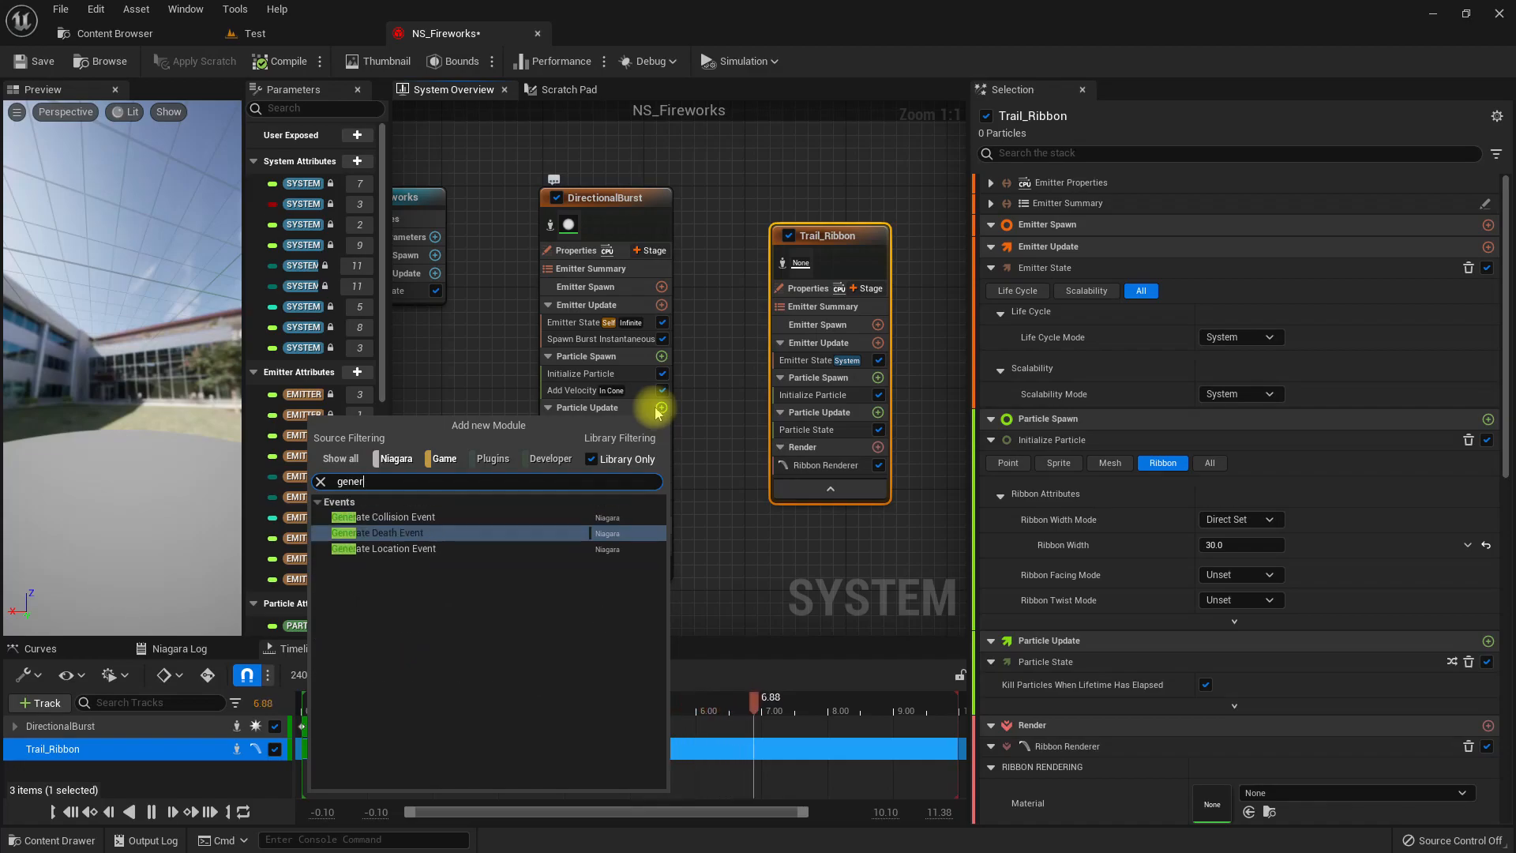
key(Down)
key(Return)
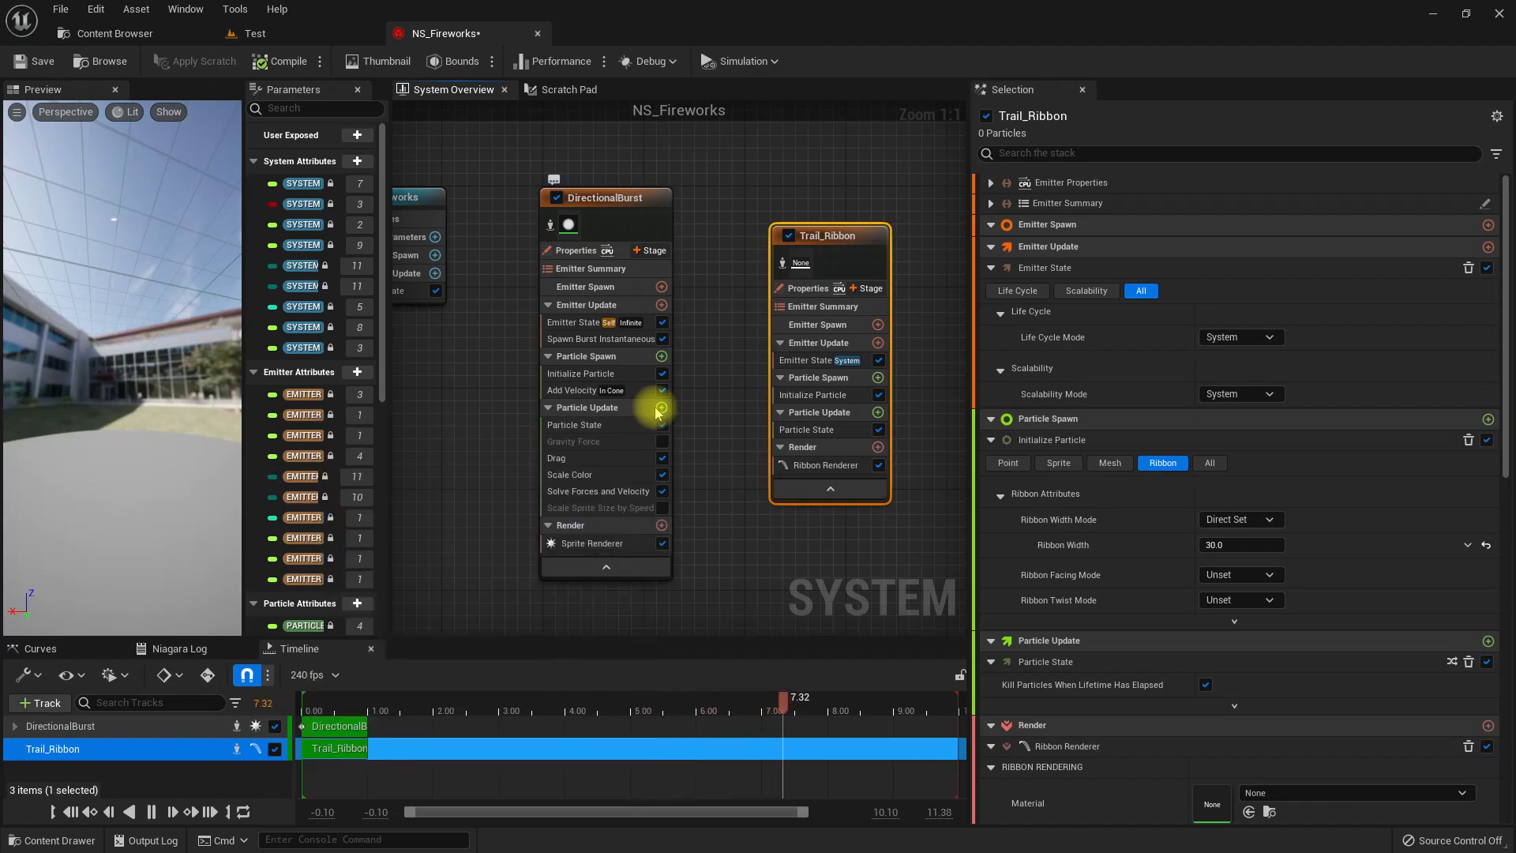
Add an Event Handler stage to the Trail_Ribbon emitter and show its properties.
right_drag(795, 555, 711, 551)
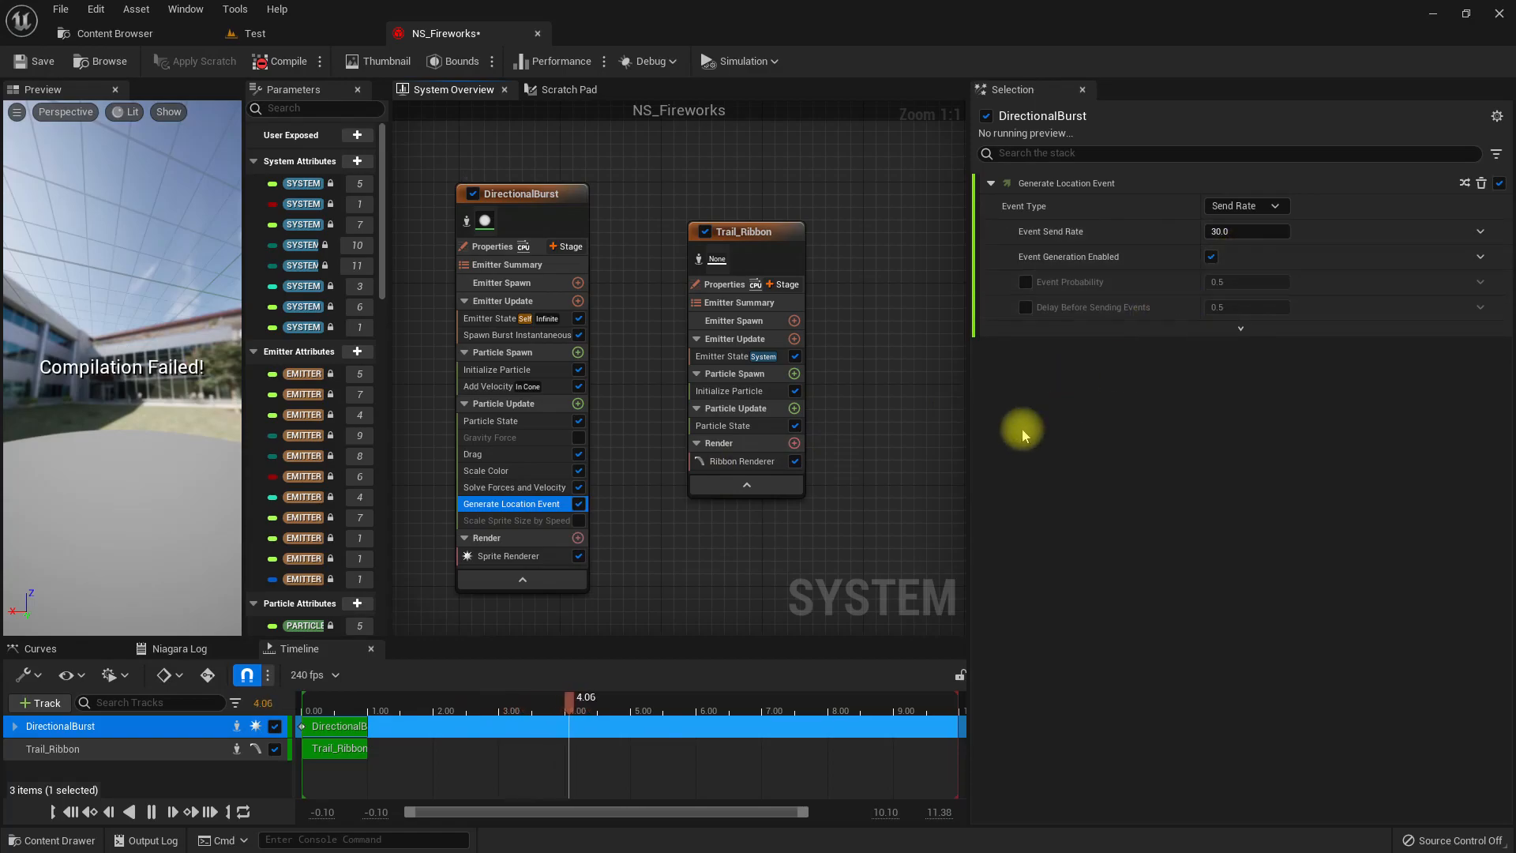
right_drag(813, 513, 762, 530)
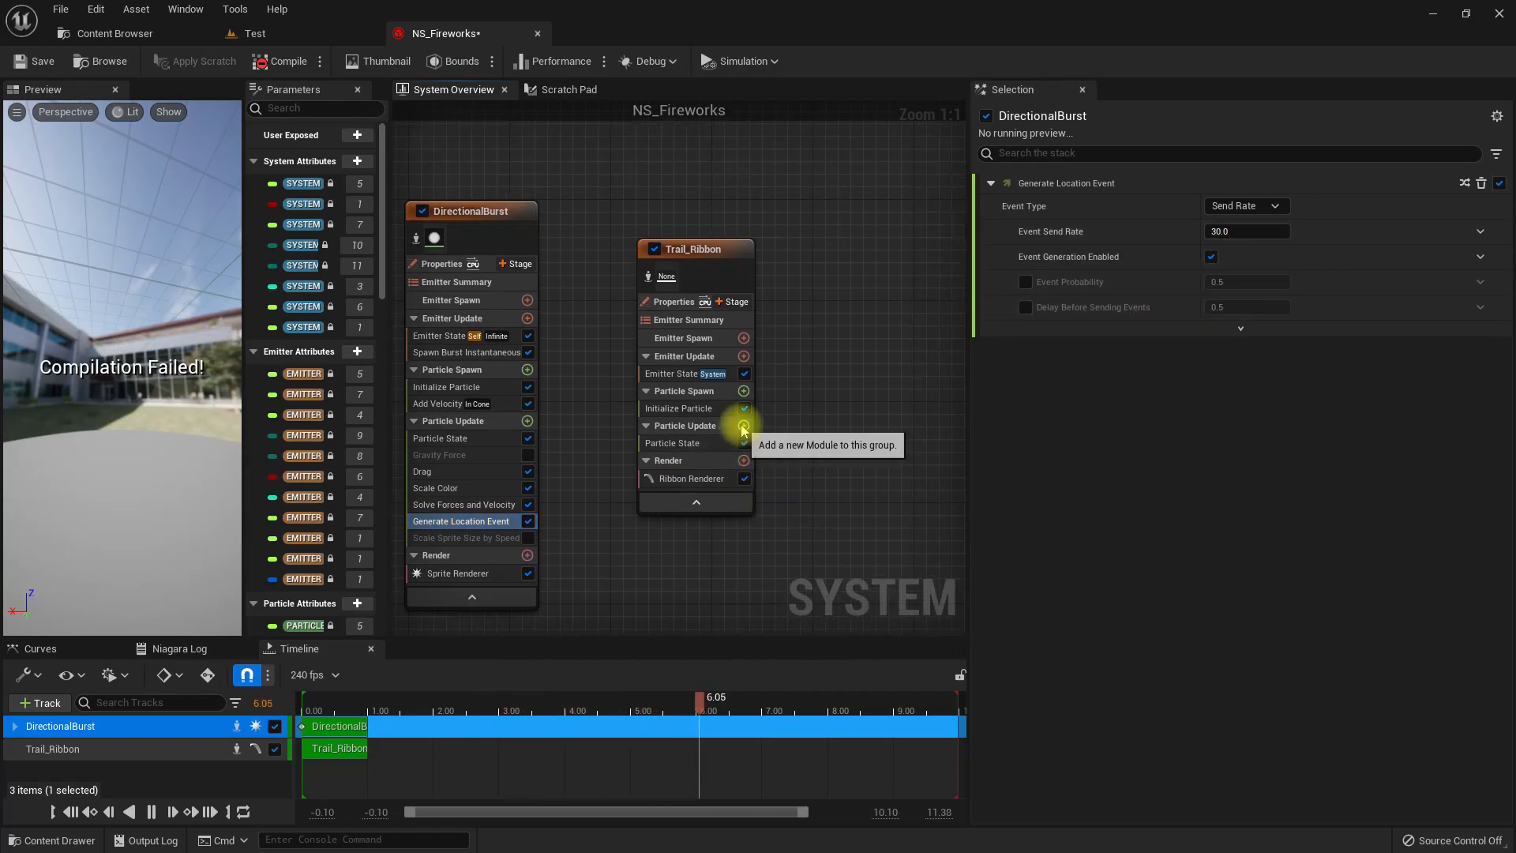
click(732, 304)
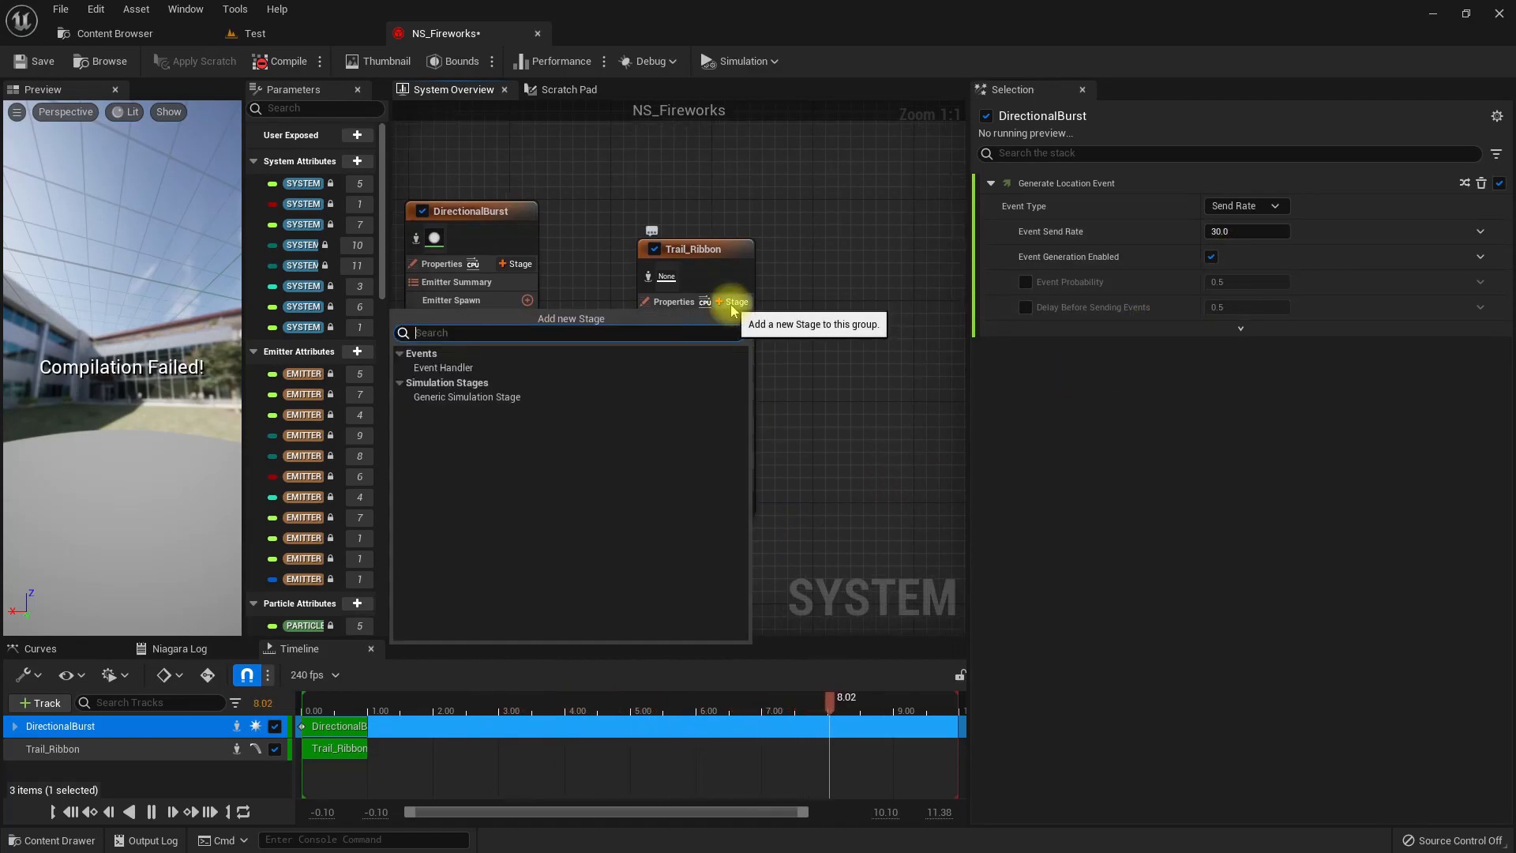
click(565, 366)
click(770, 477)
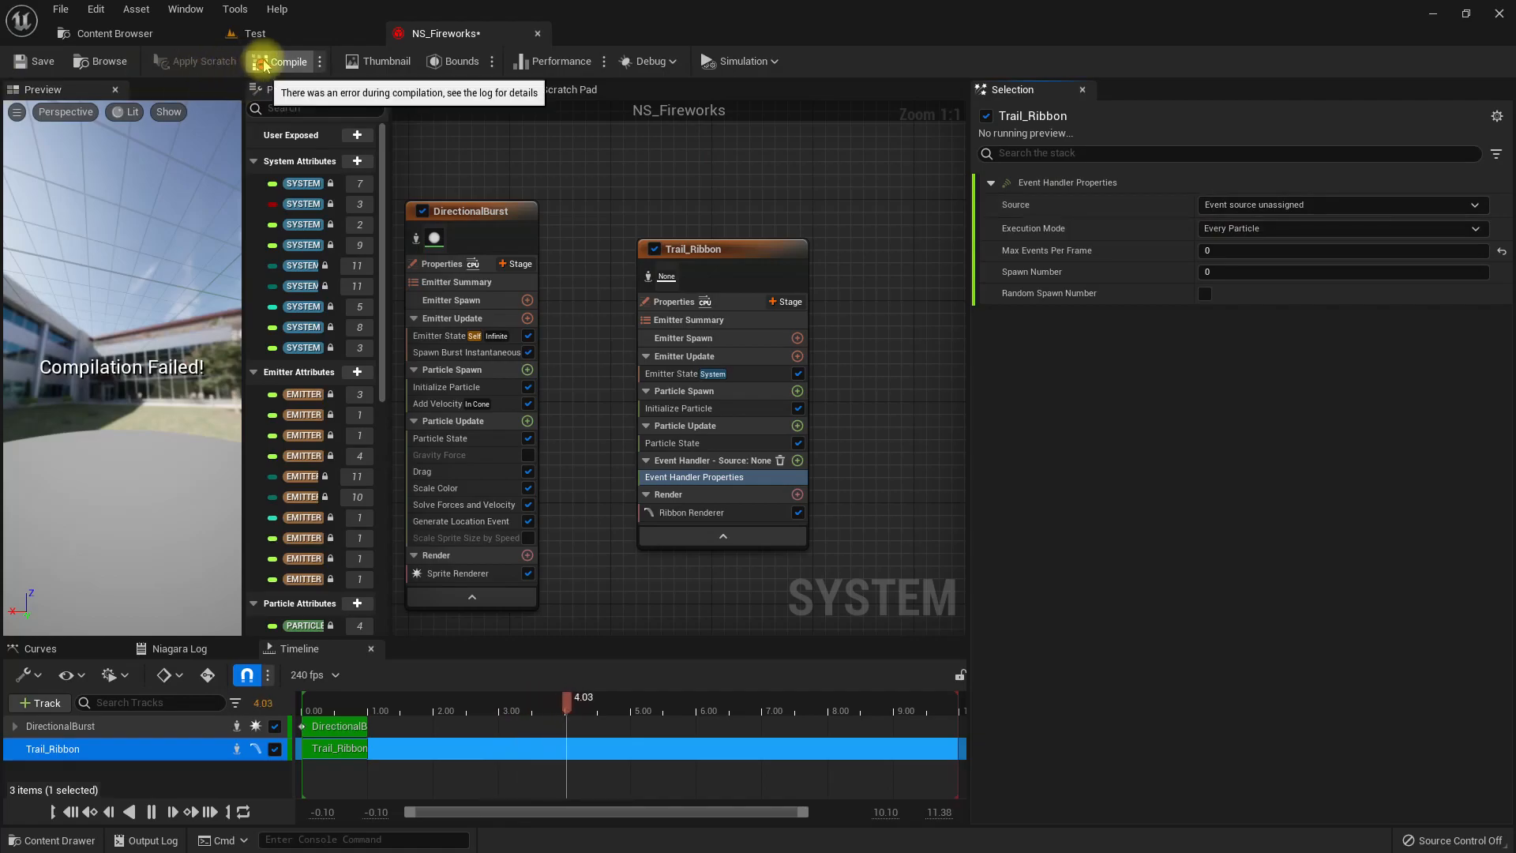
Check the compile errors in the Niagara log and enable Requires Persistent IDs in the DirectionalBurst emitter properties.
click(180, 649)
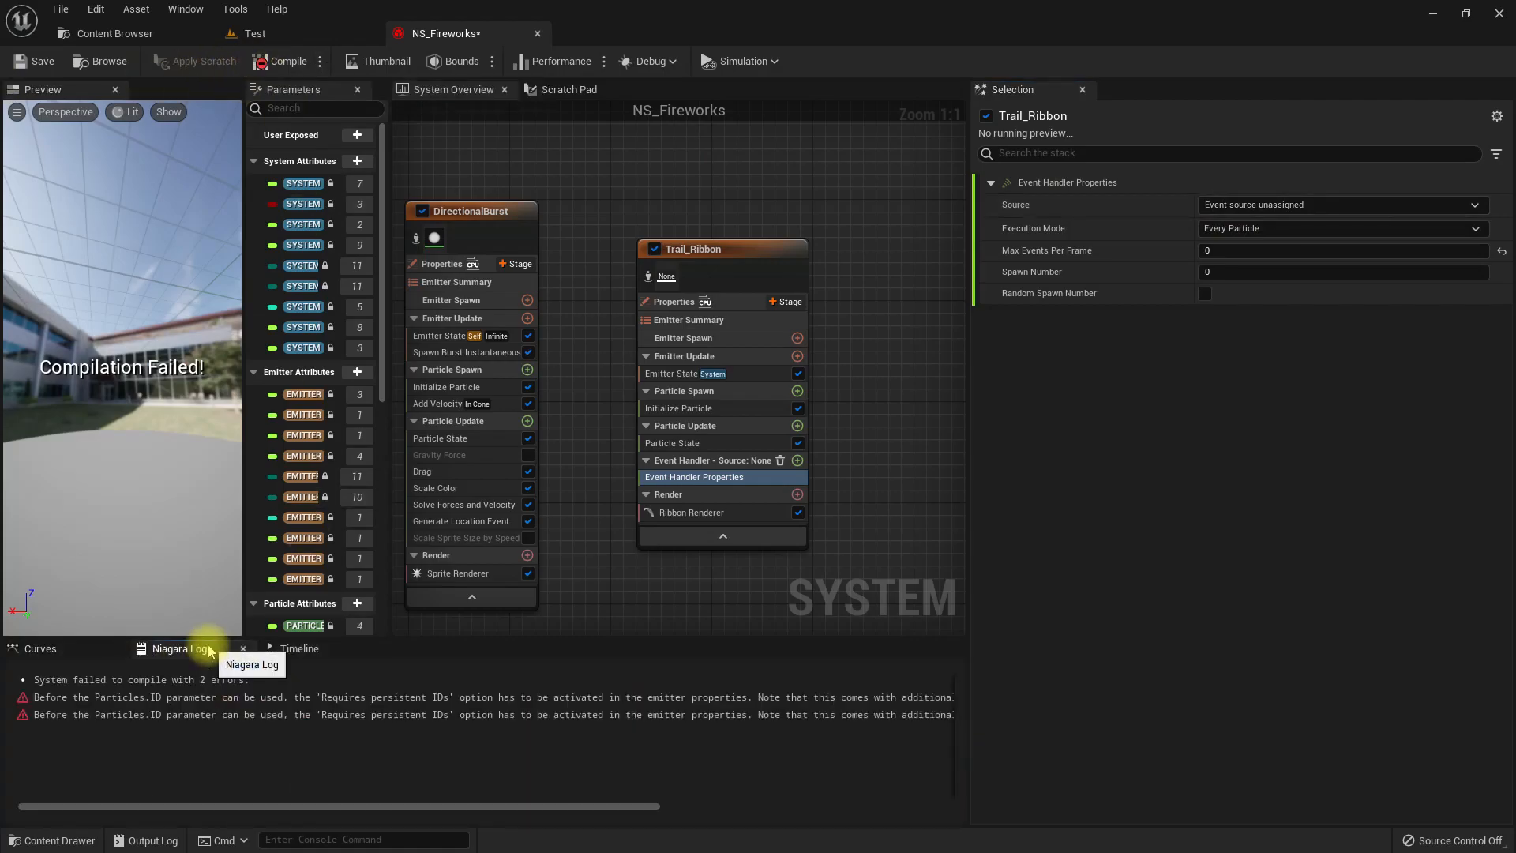
click(139, 702)
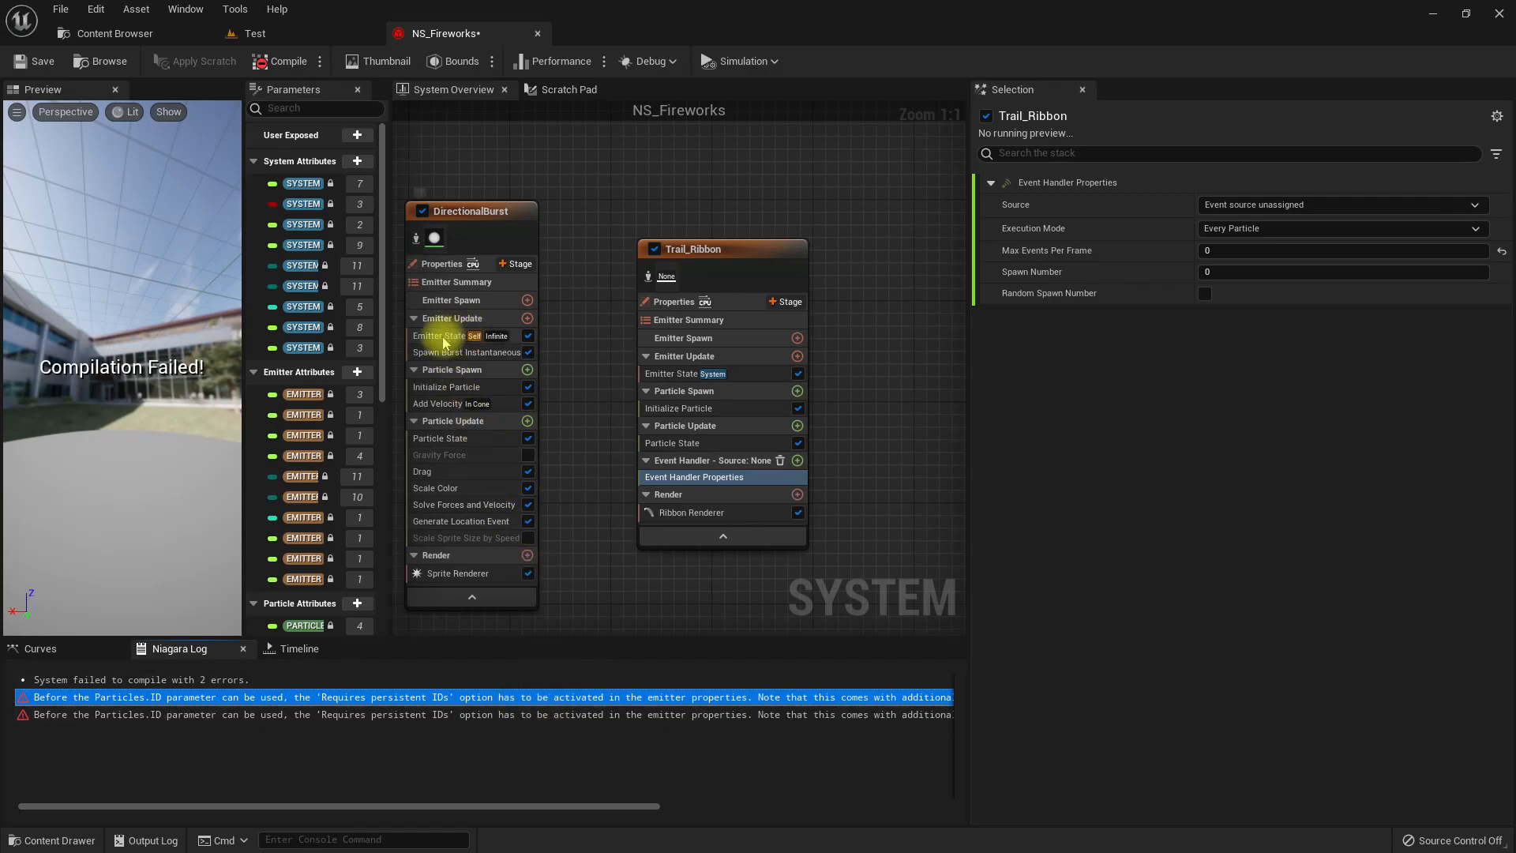
click(433, 263)
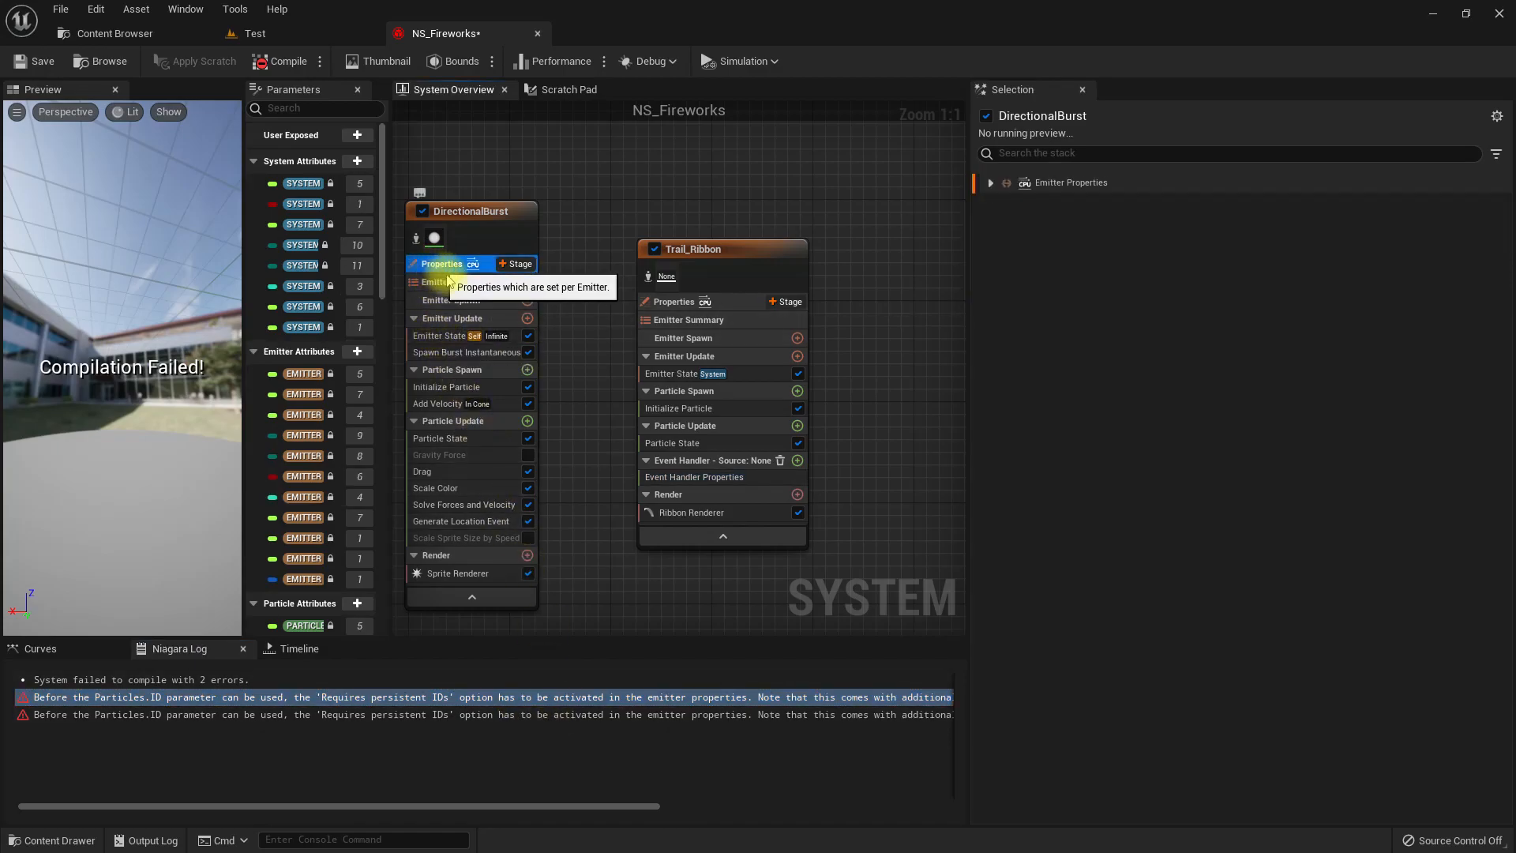
click(990, 184)
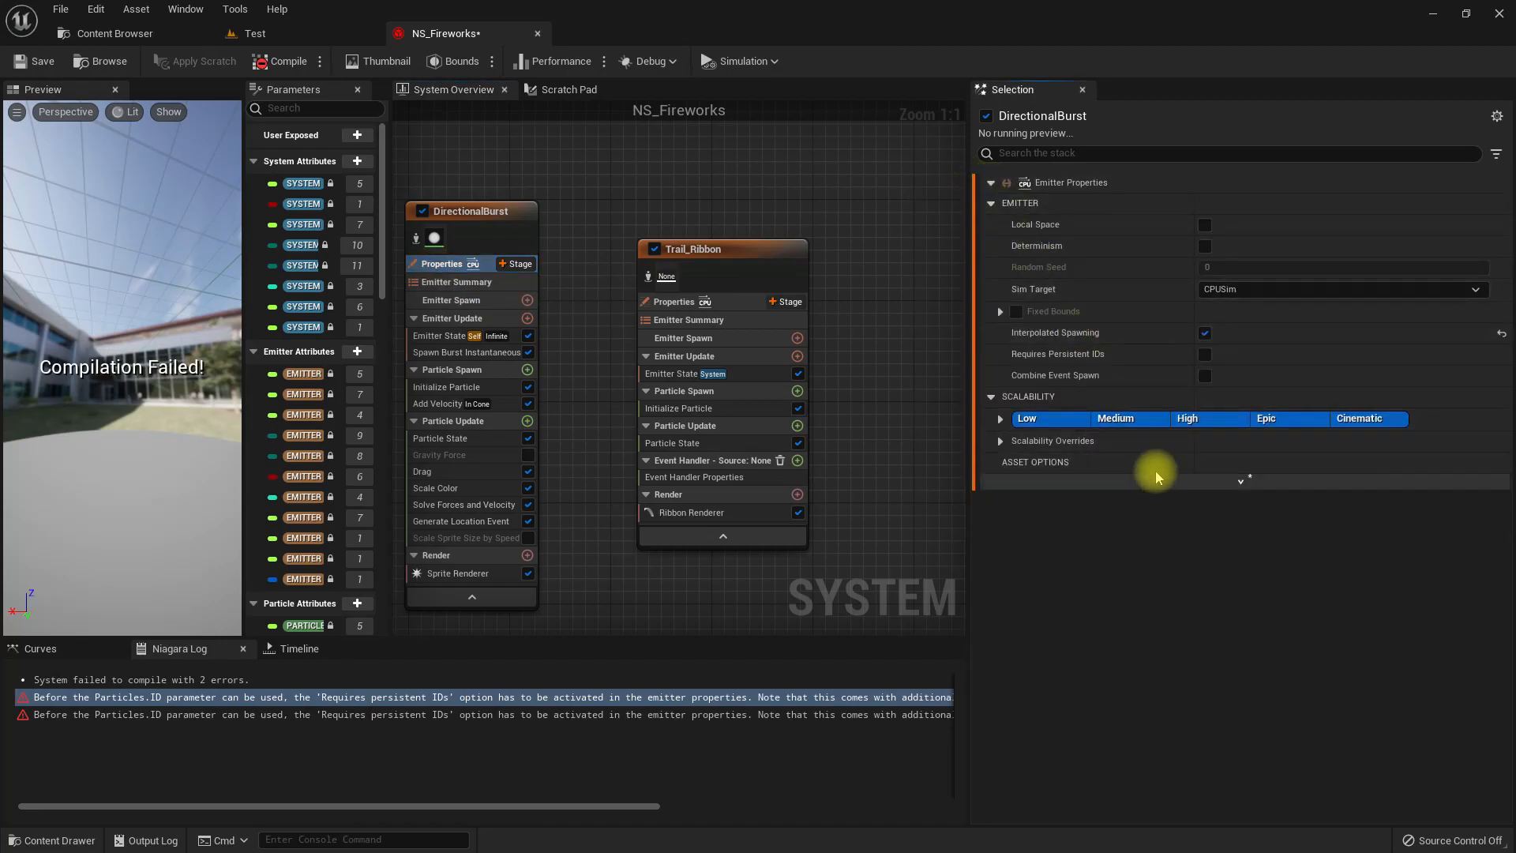
click(1204, 354)
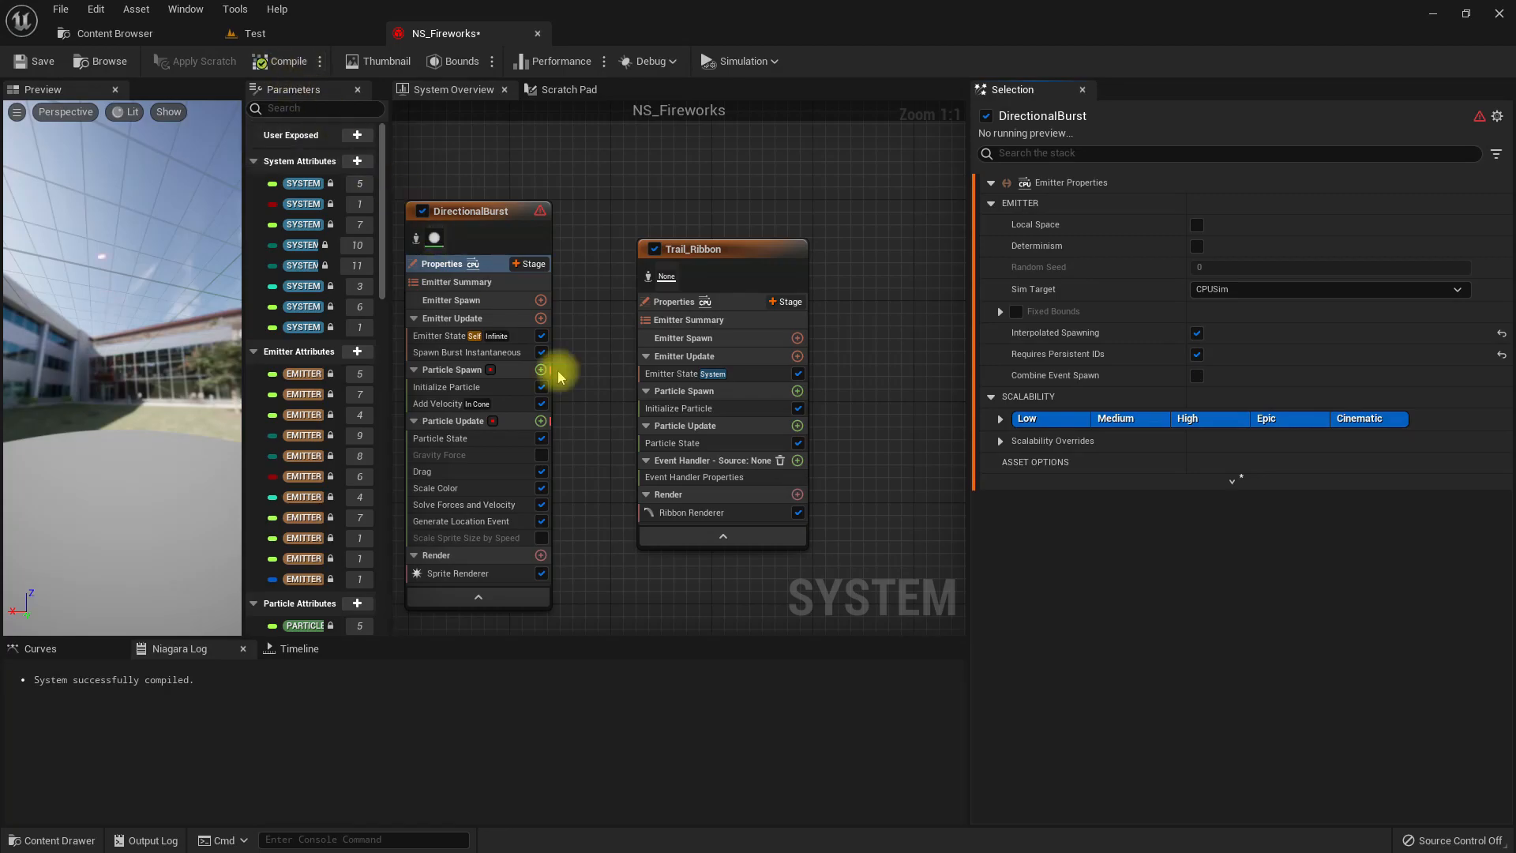
Set Trail_Ribbon's event handler source to the DirectionalBurst LocationEvent and compile the system.
click(685, 464)
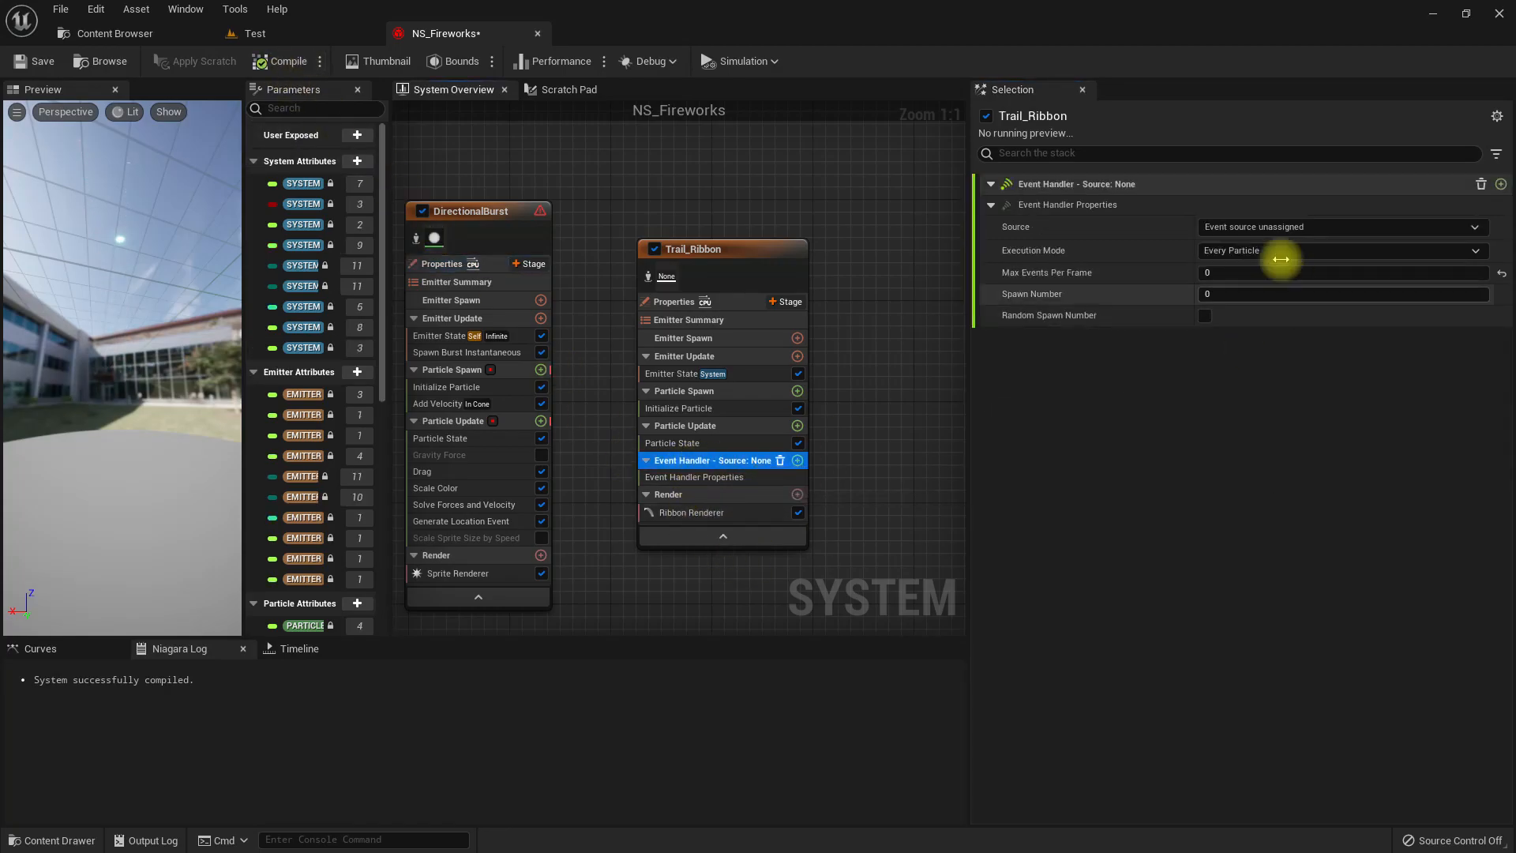
click(1259, 227)
click(1259, 282)
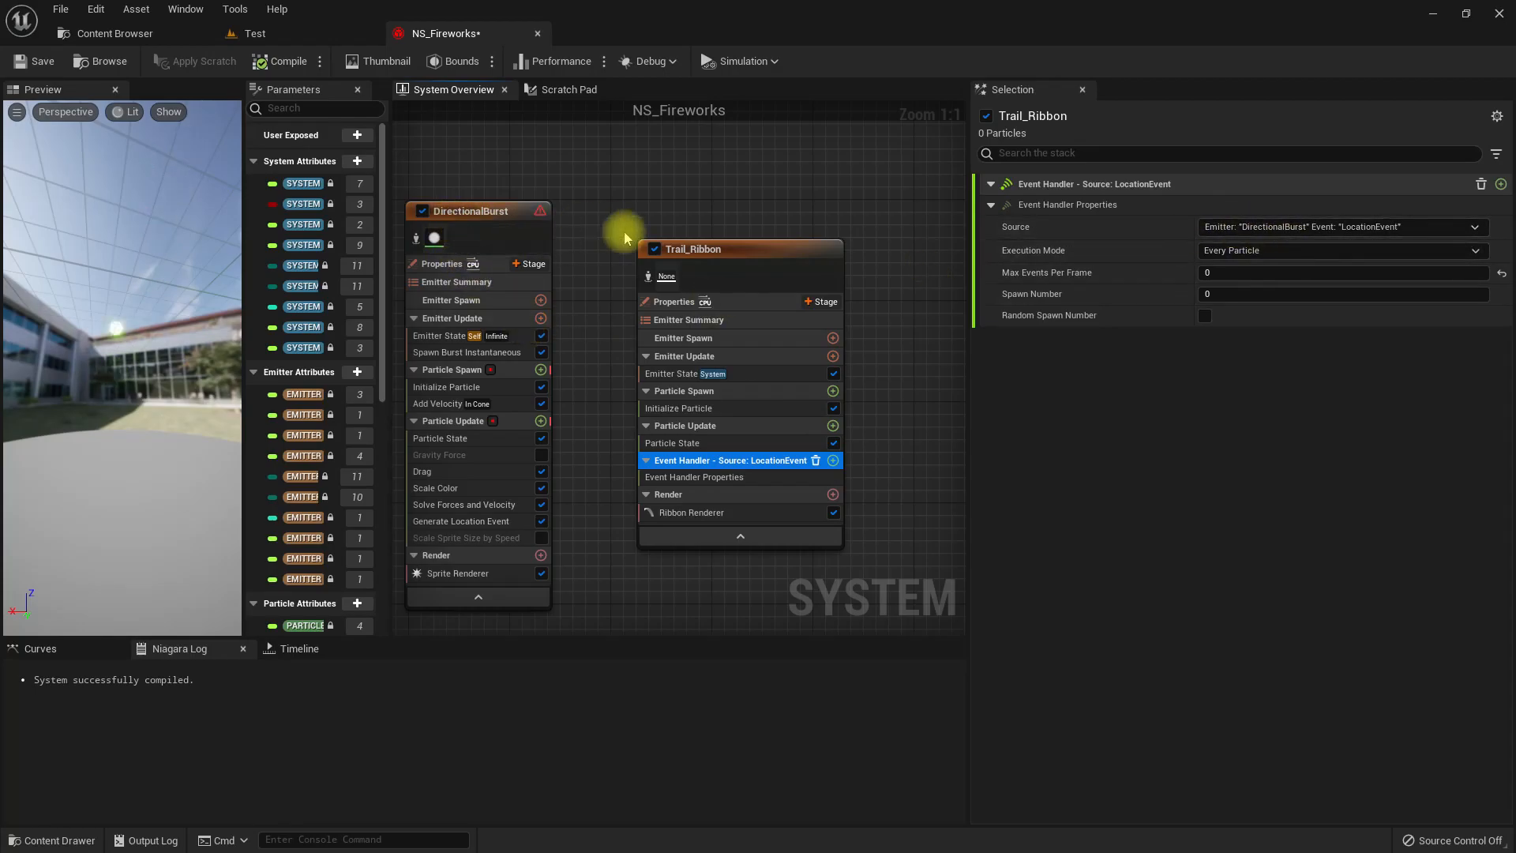
click(268, 63)
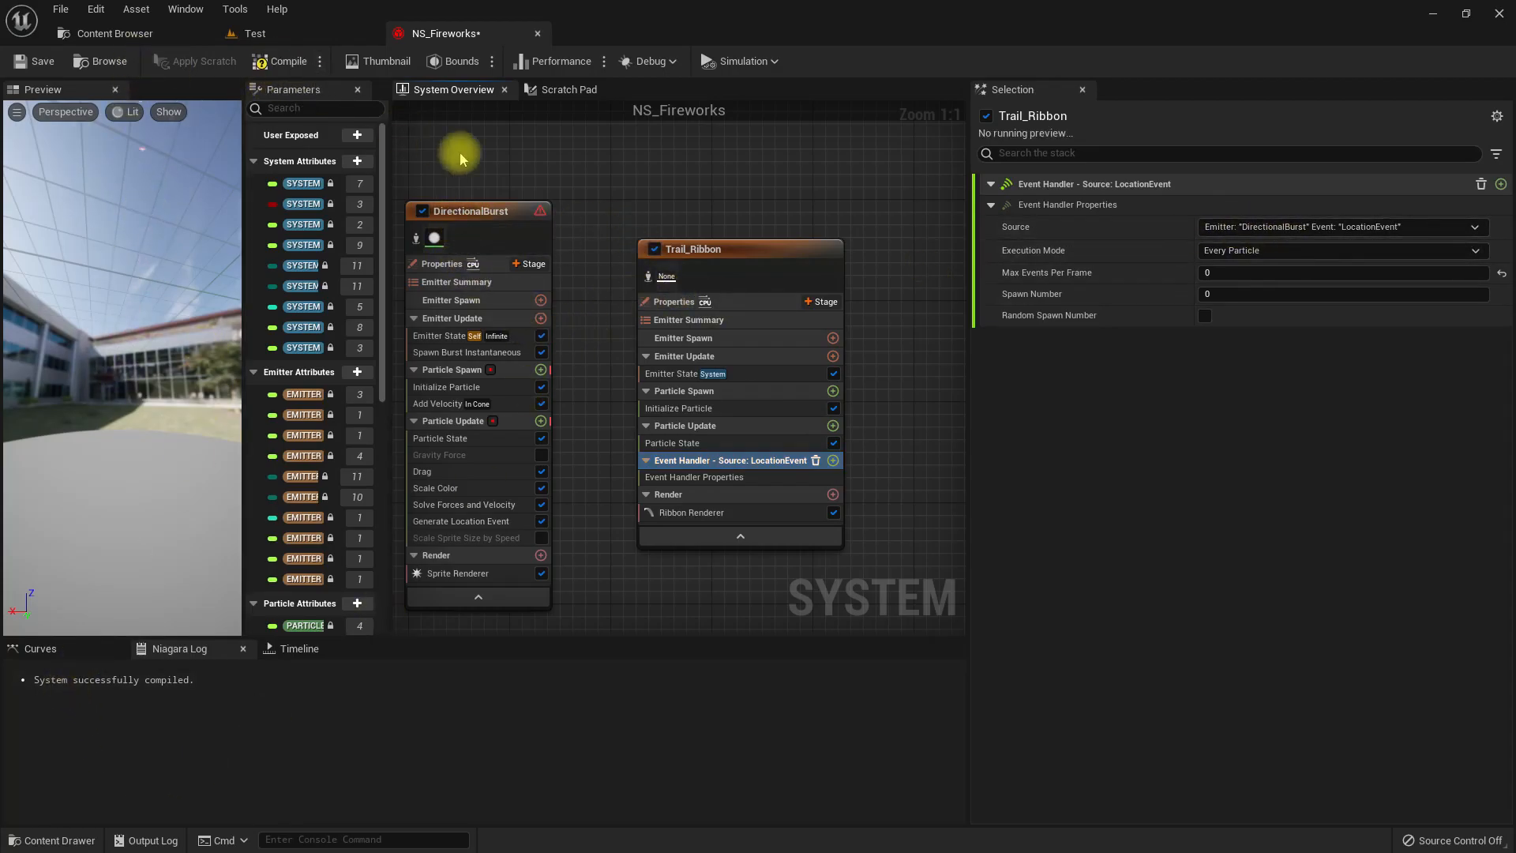
Set the Trail_Ribbon event handler's spawn number to 1 and its execution mode to Spawned Particles.
click(490, 210)
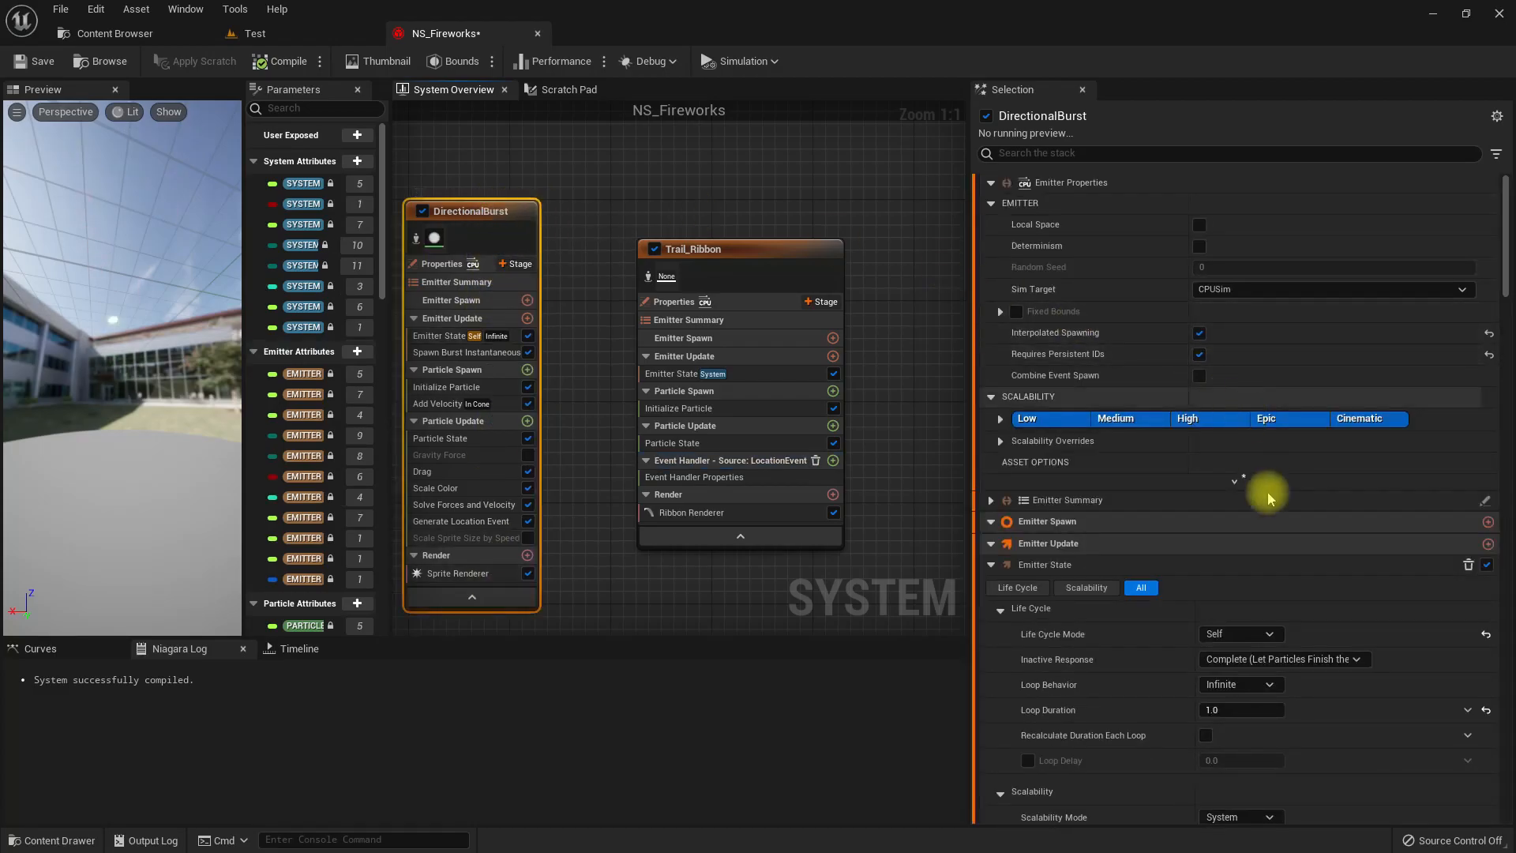
right_drag(620, 189, 654, 181)
click(718, 467)
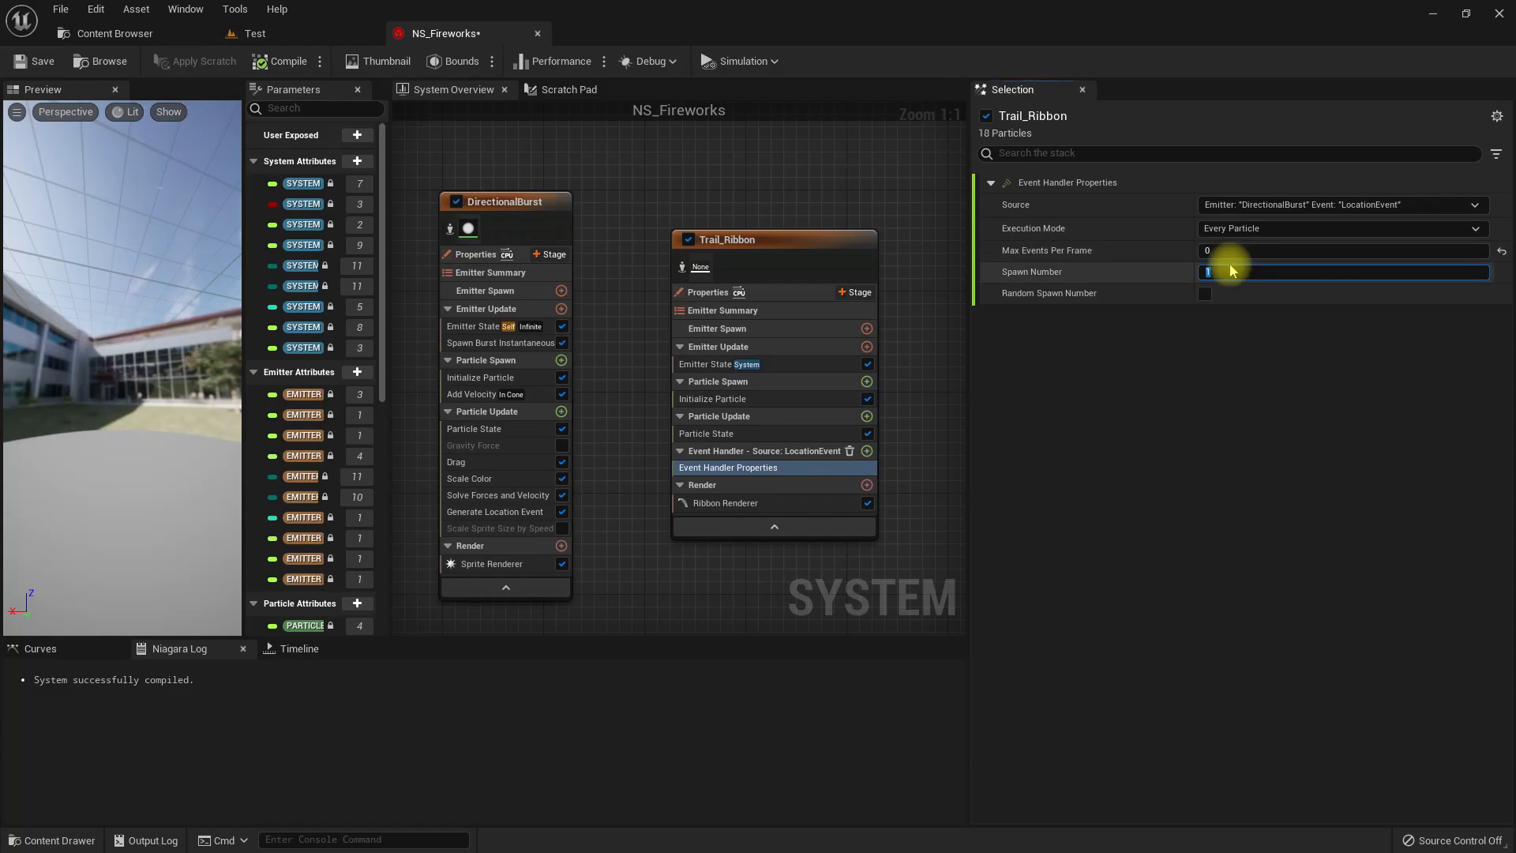
click(1232, 228)
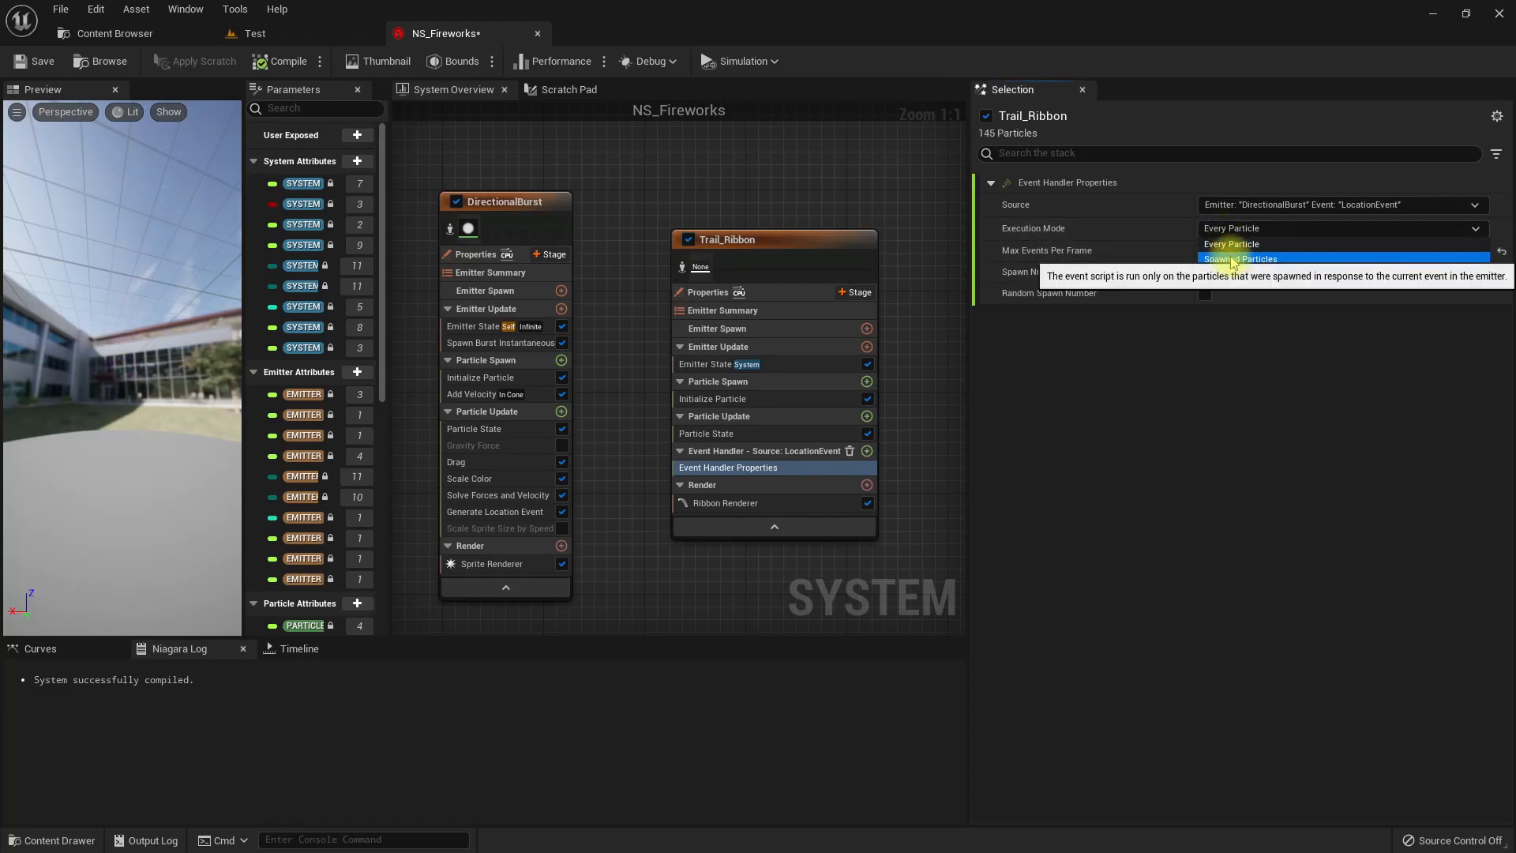
click(1233, 260)
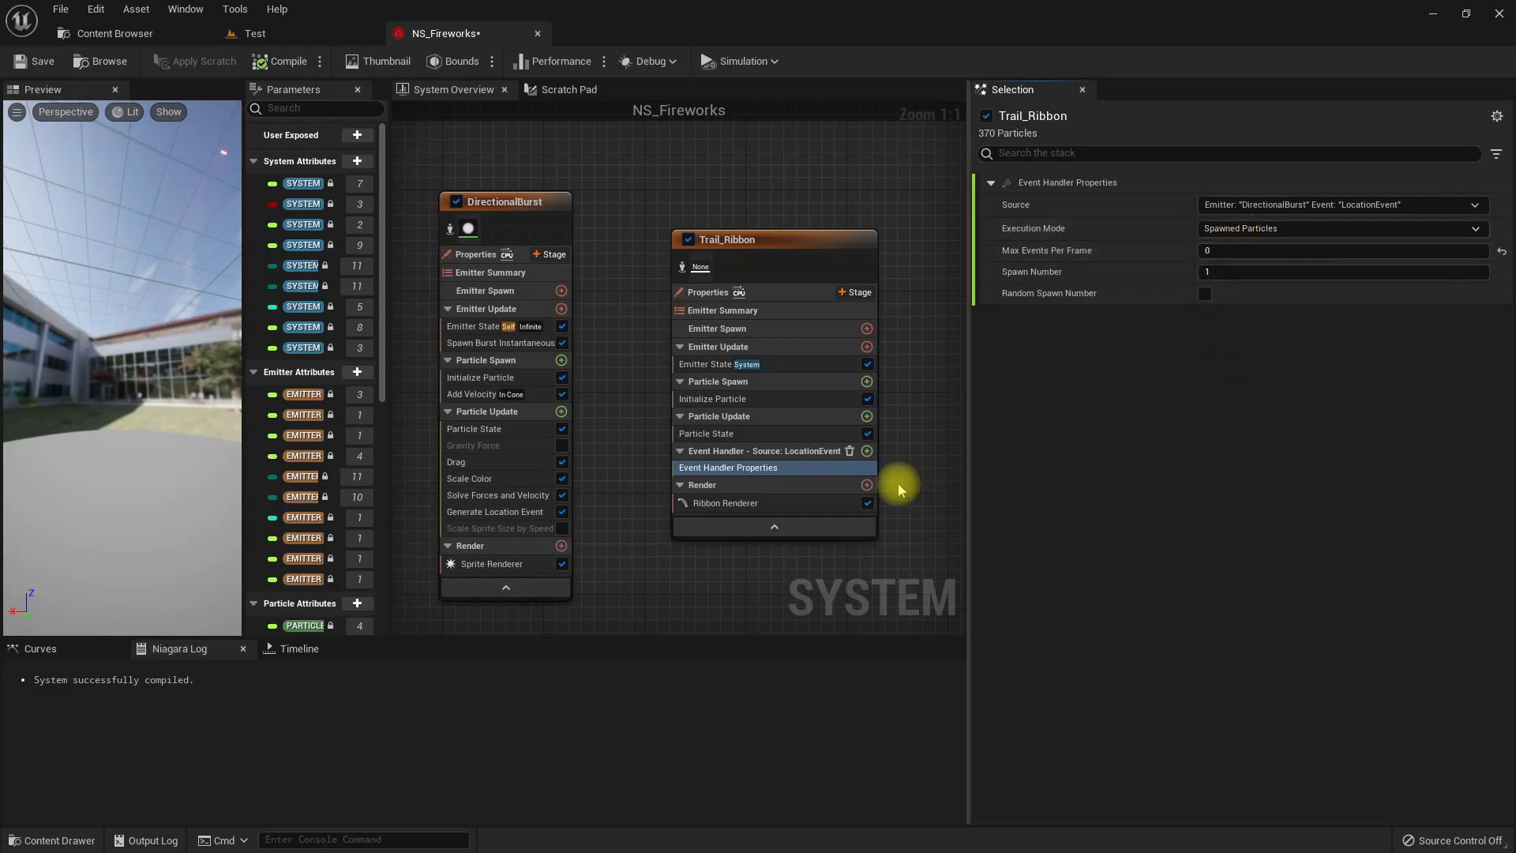
Add a Receive Location Event module to Trail_Ribbon's event handler and look at the ribbon trails in the preview.
click(866, 451)
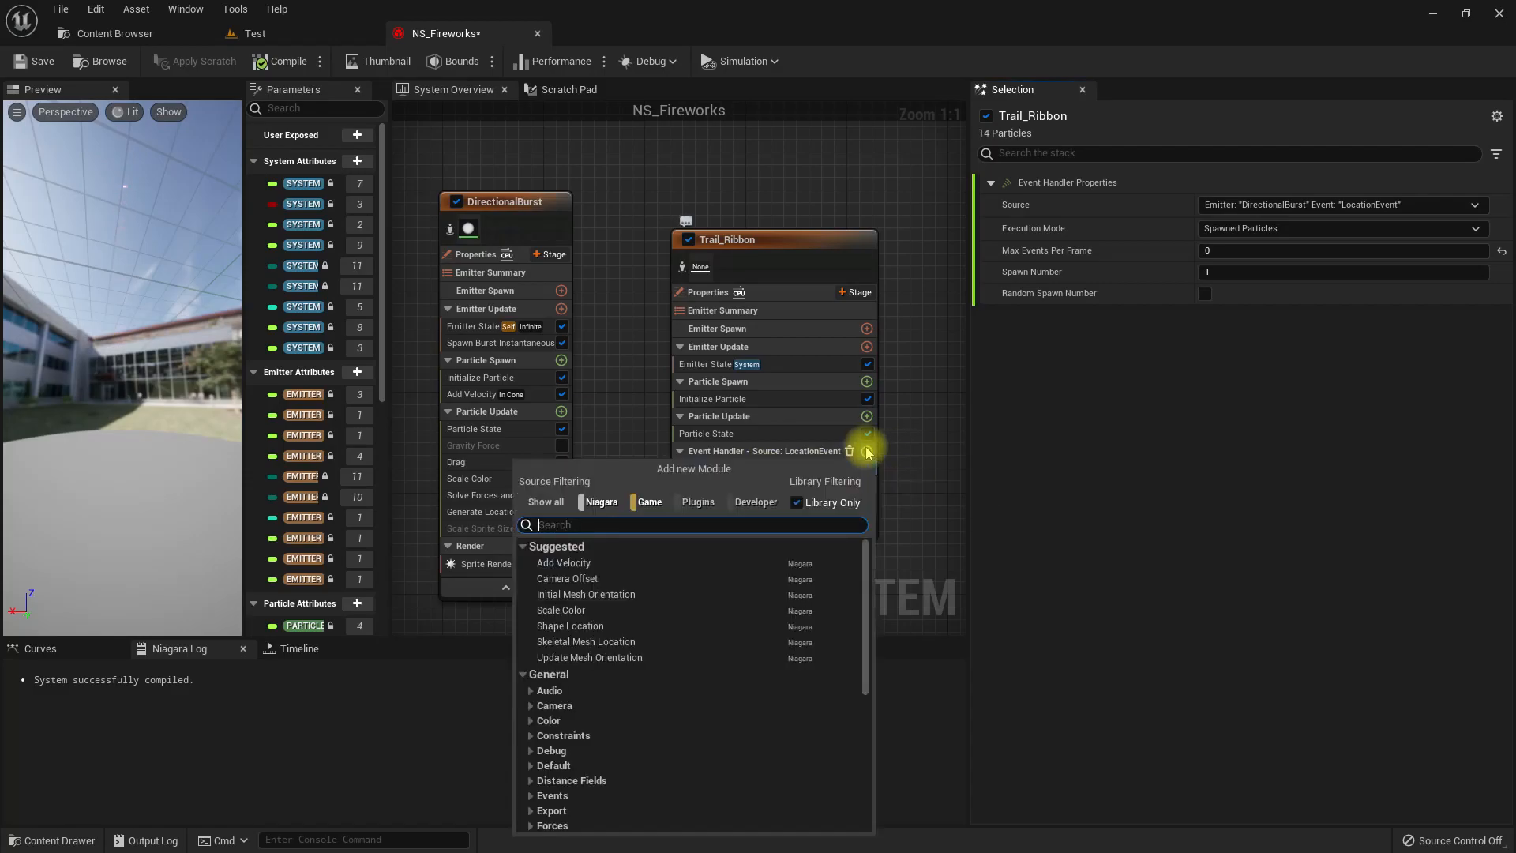
text(rece)
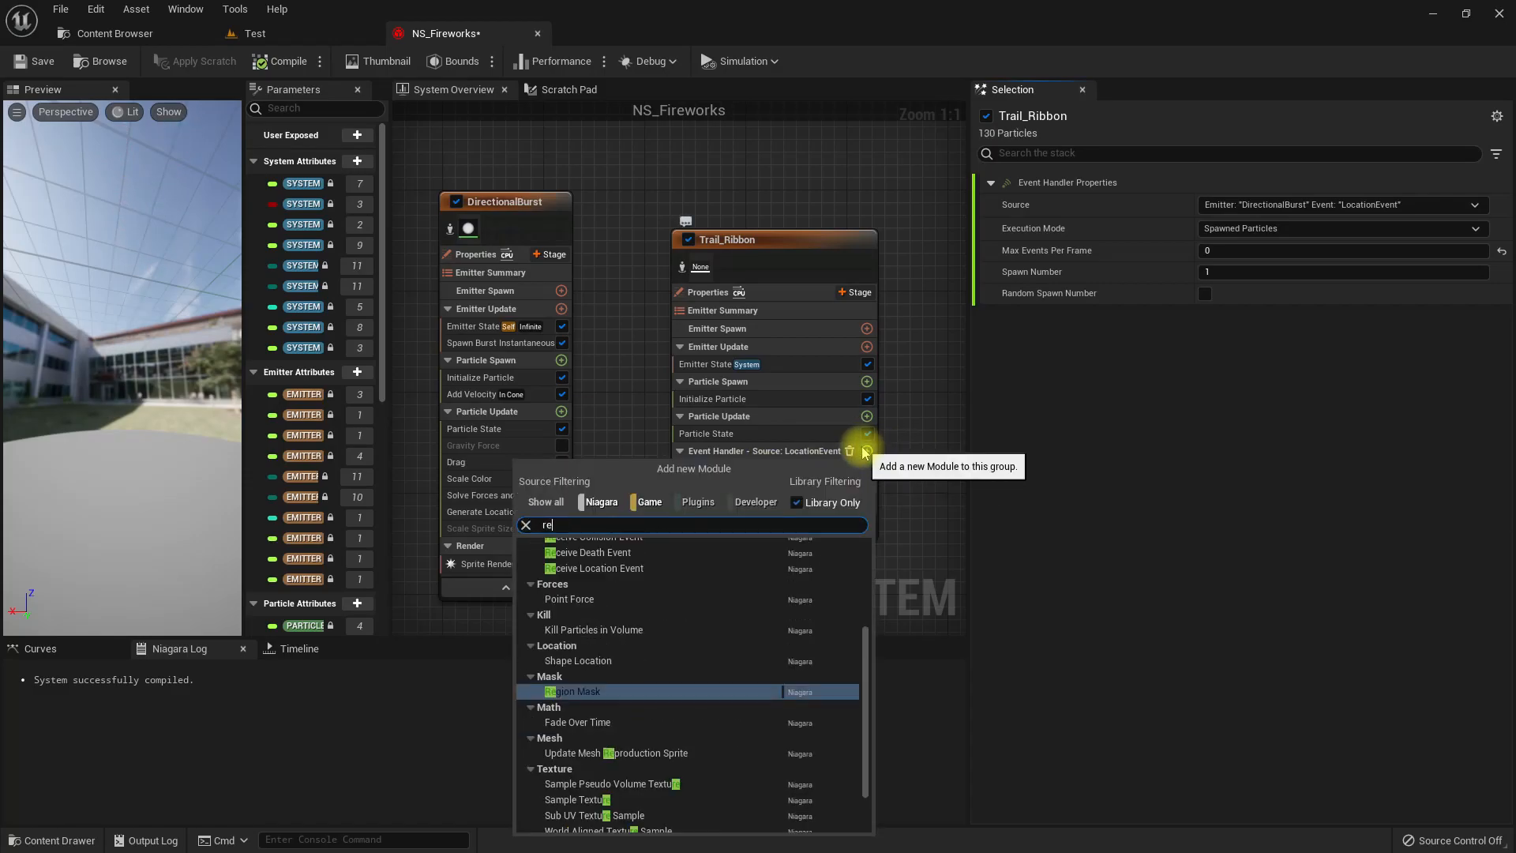
key(Down)
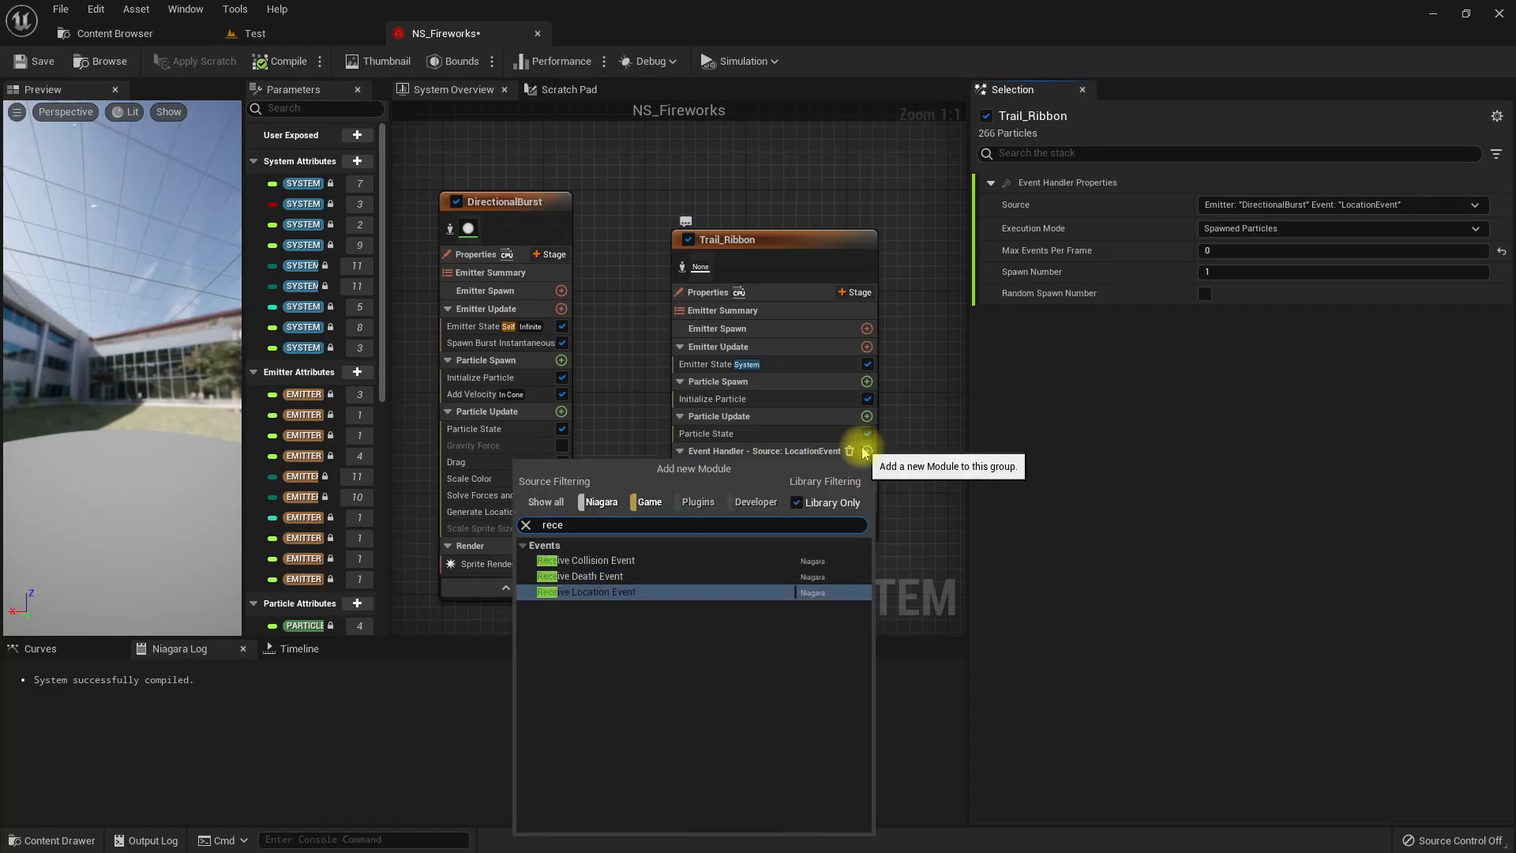
key(Return)
drag(175, 291, 111, 324)
scroll(174, 300, down, 5)
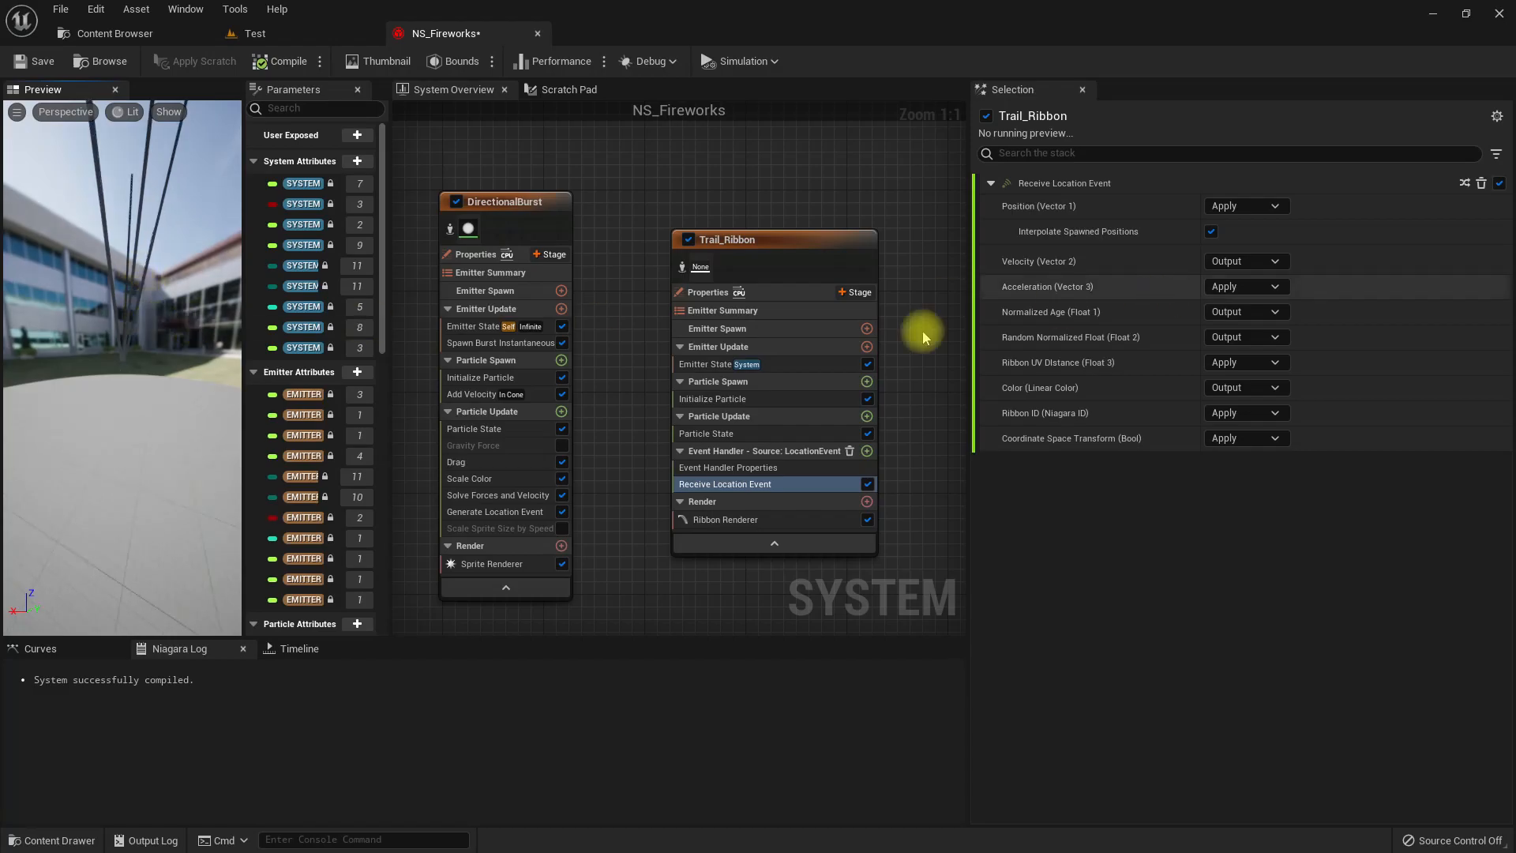
click(721, 520)
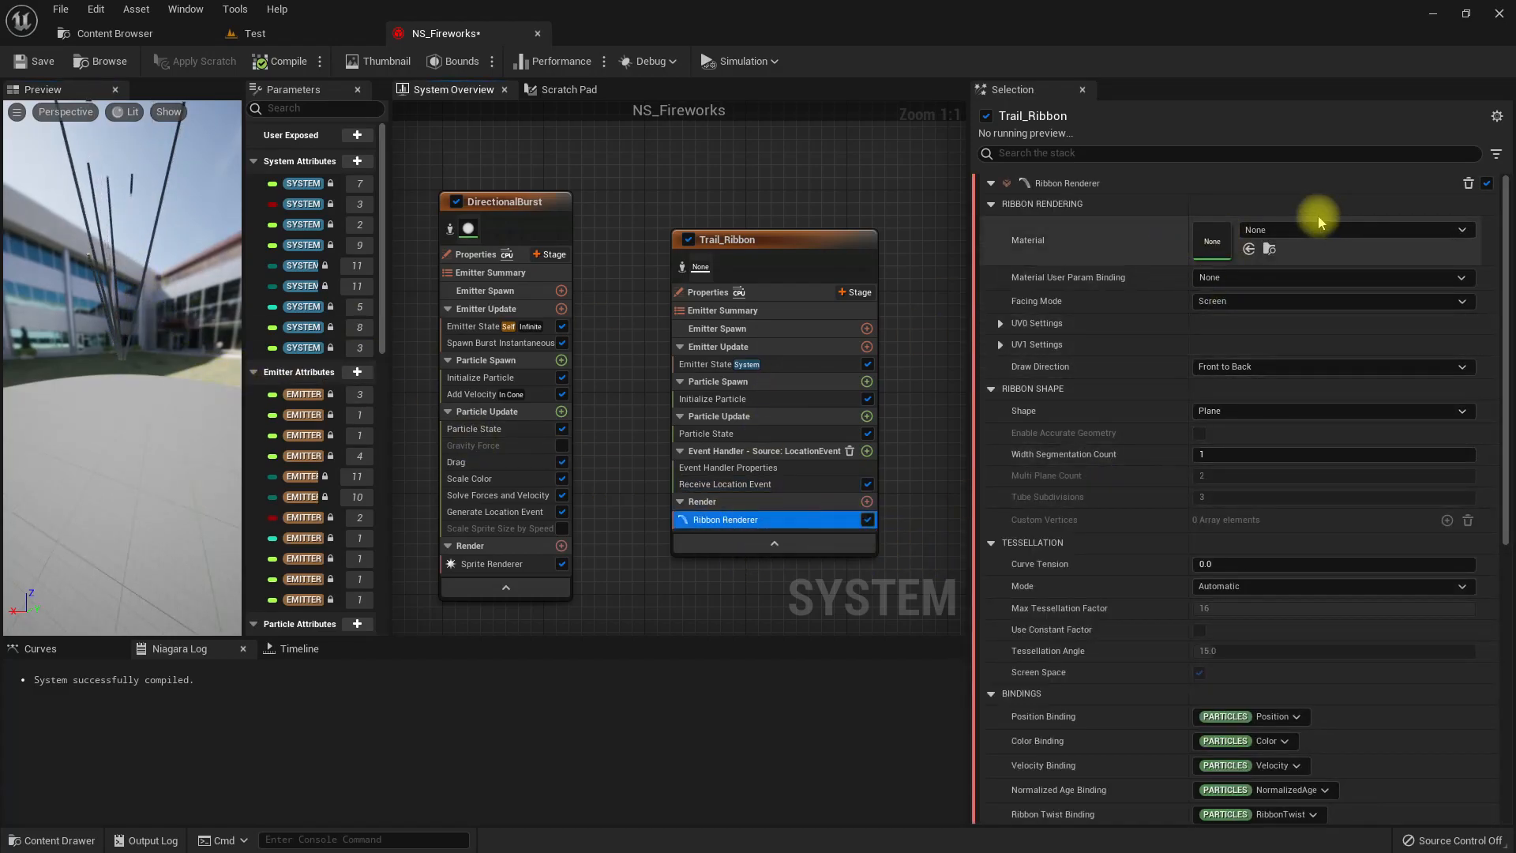
click(1279, 230)
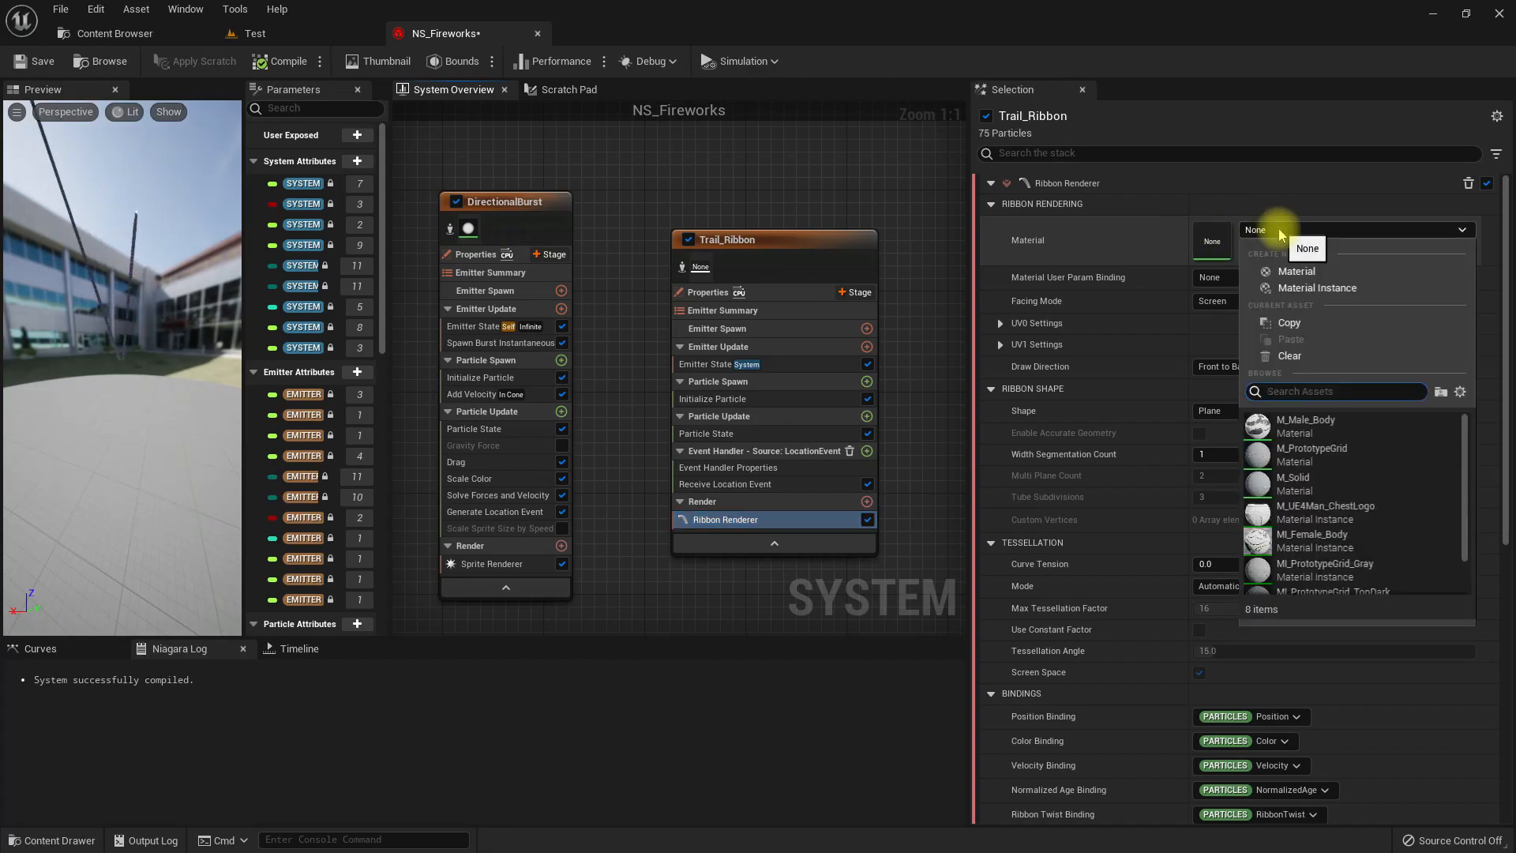
text(de)
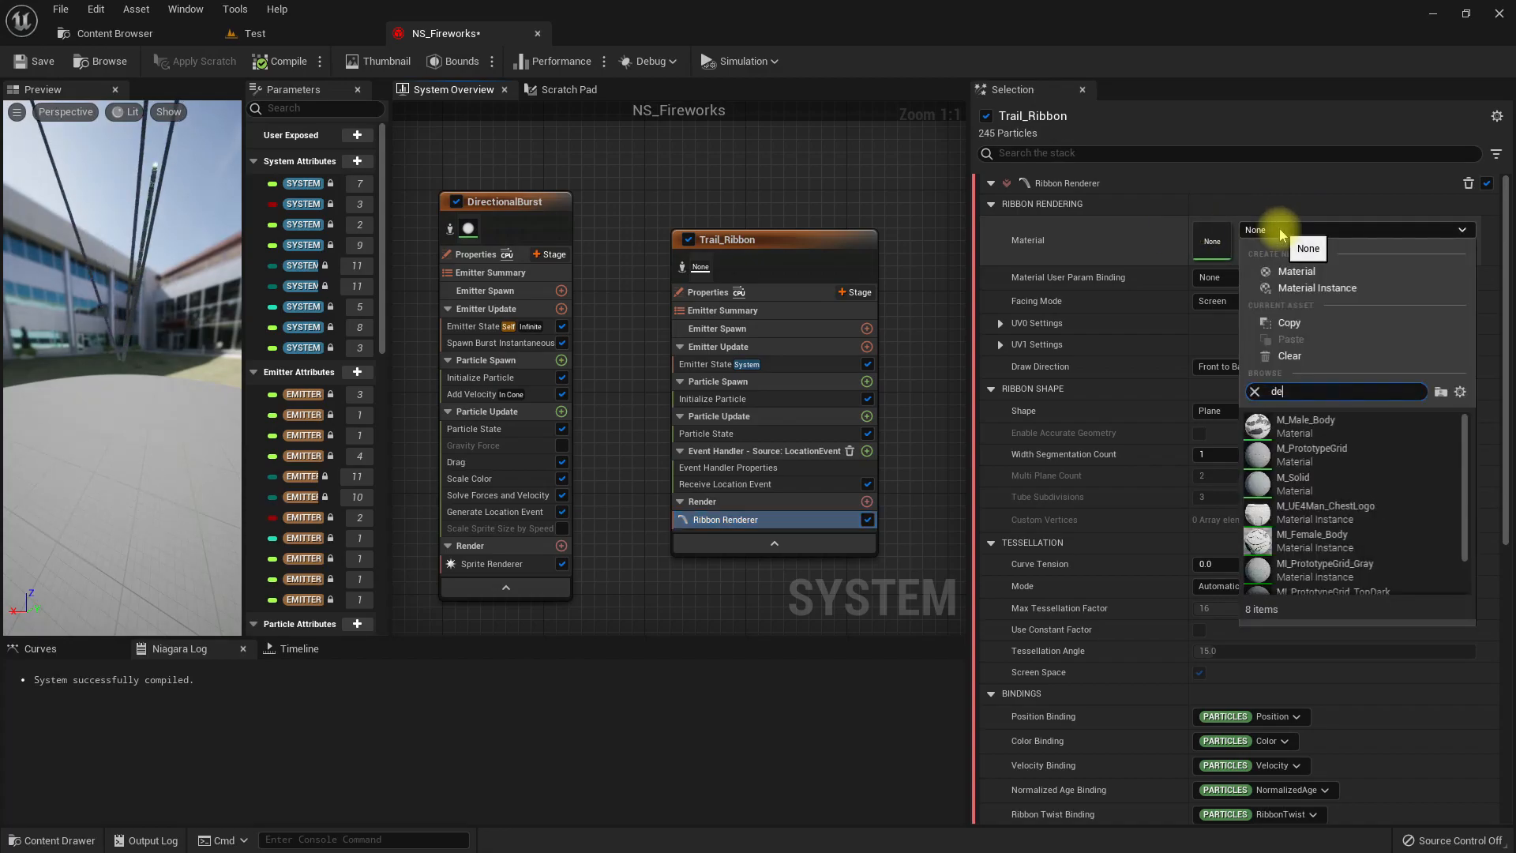
text(faul)
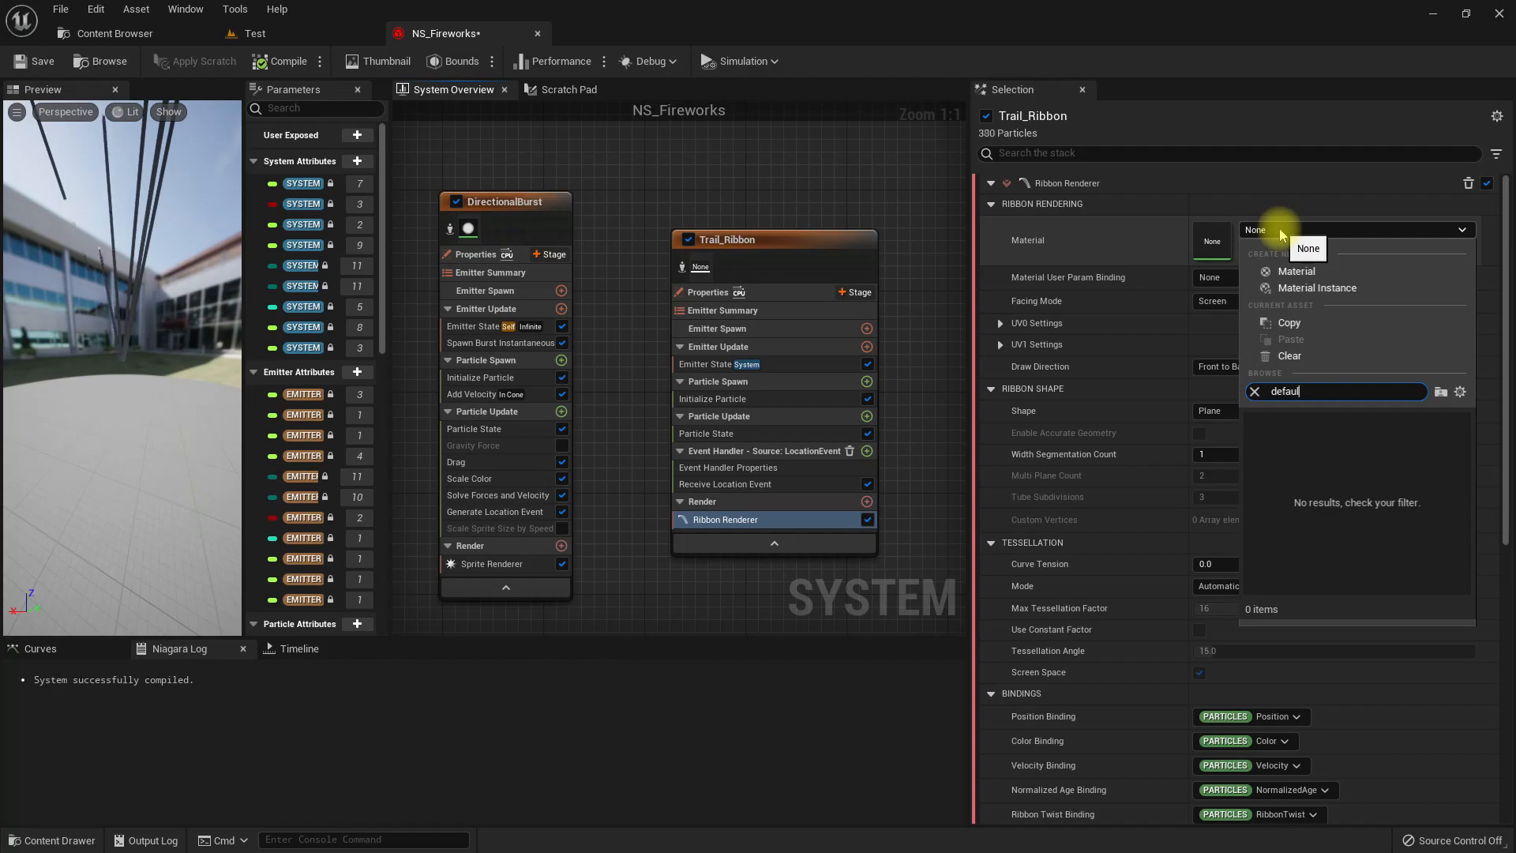
Find DefaultRibbonMaterial beside DirectionalBurst's sprite material in DefaultAssets, assign it to Trail_Ribbon's Ribbon Renderer, and check the trails in the Test level.
click(489, 565)
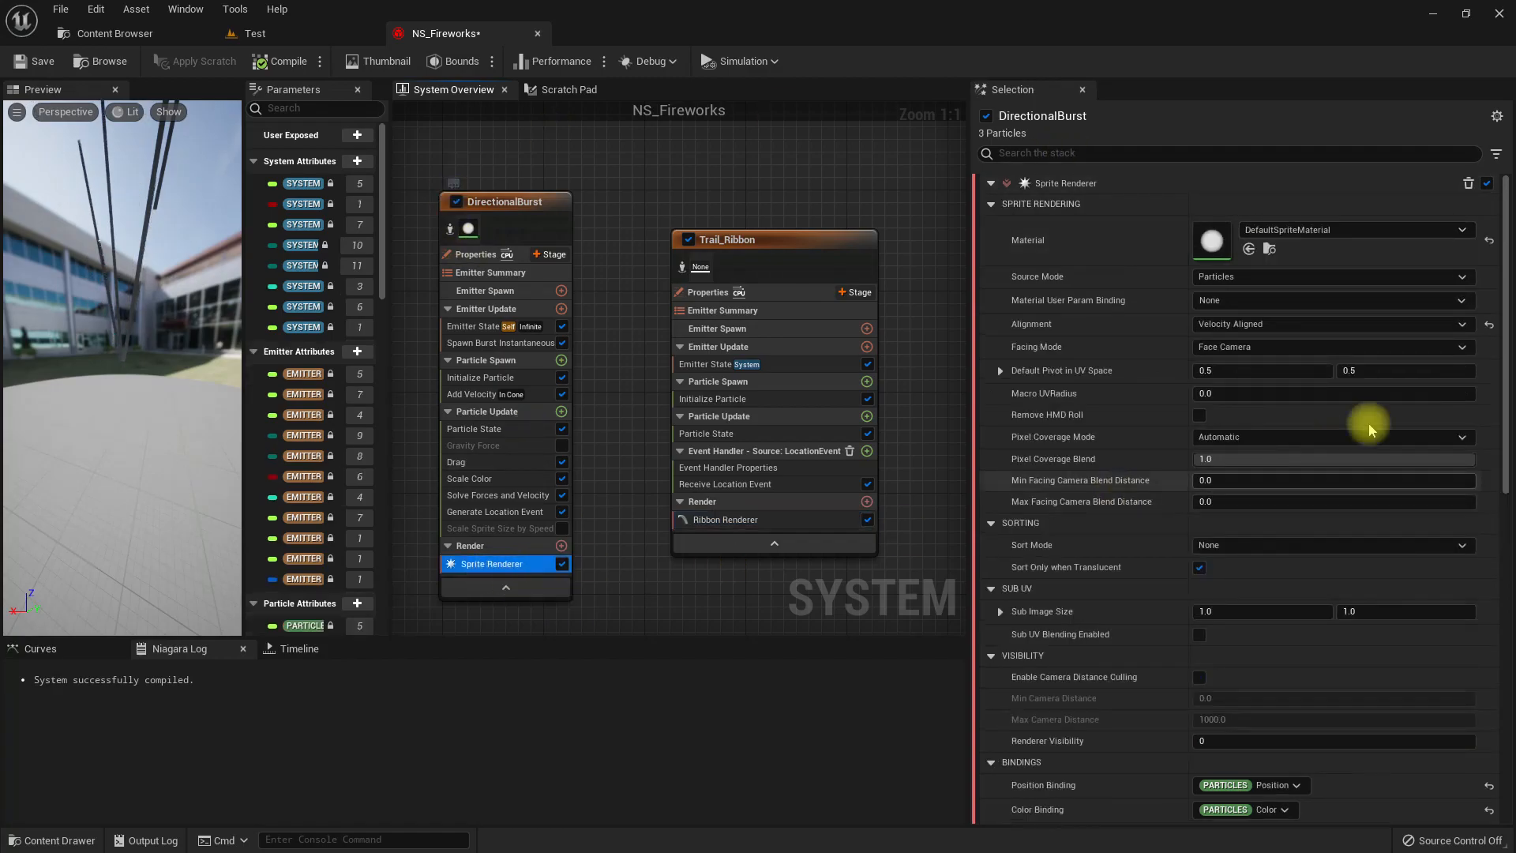
click(1268, 250)
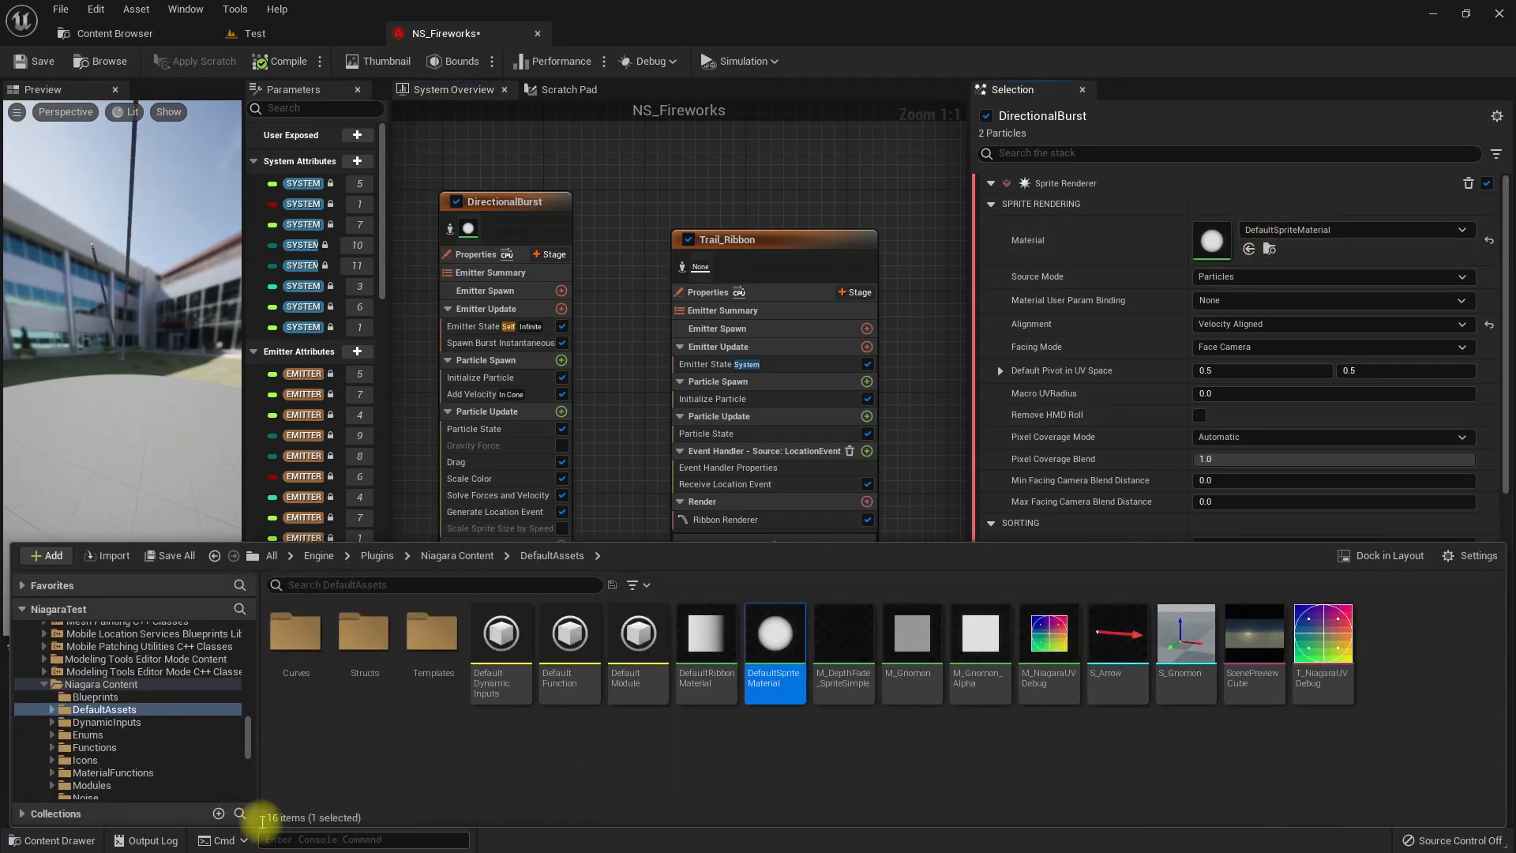
click(706, 639)
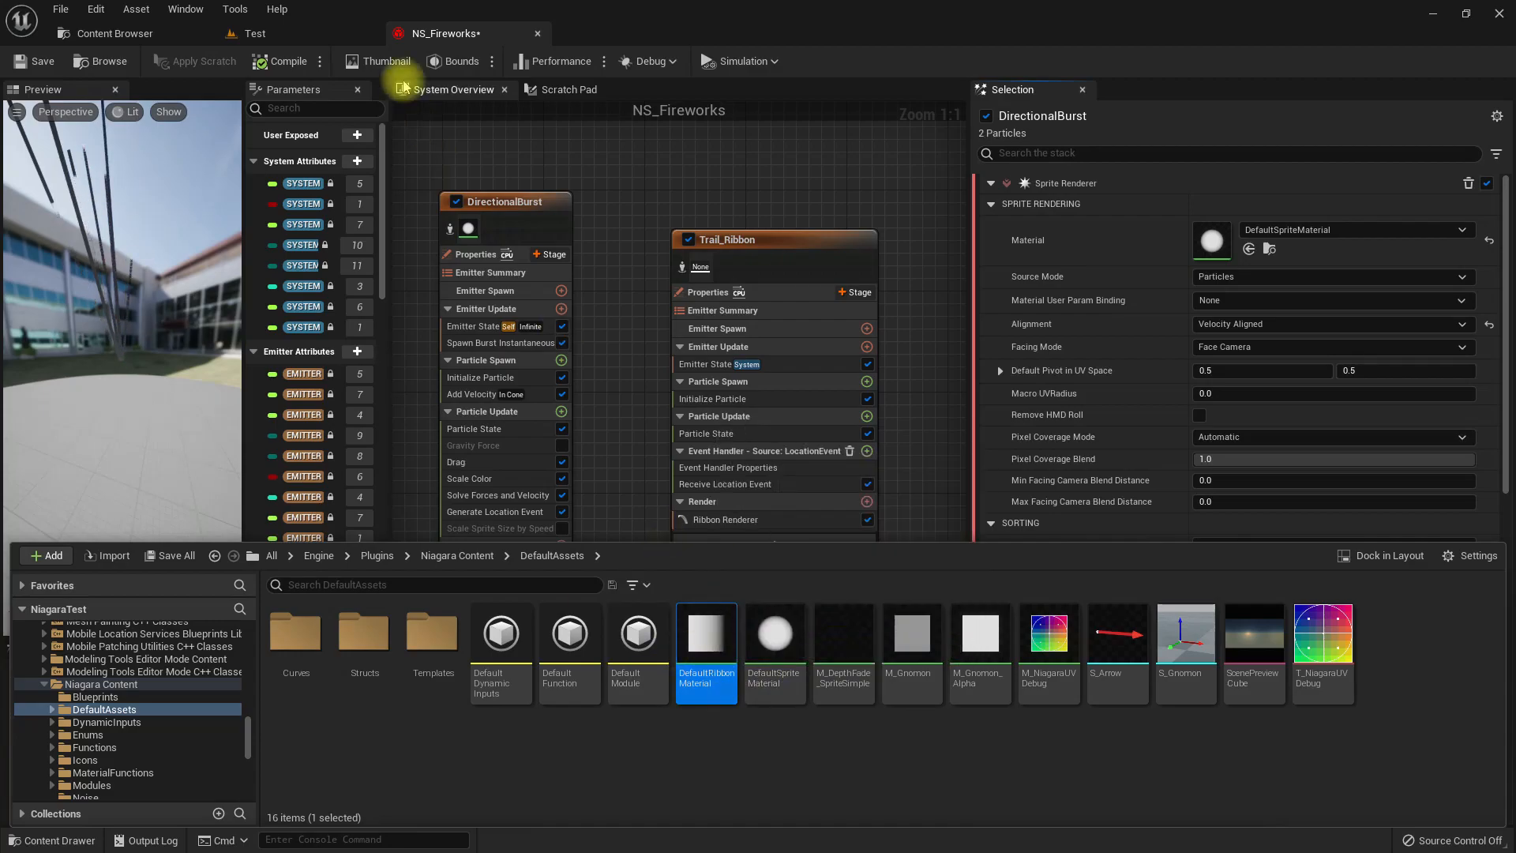
right_drag(799, 521, 774, 455)
click(769, 453)
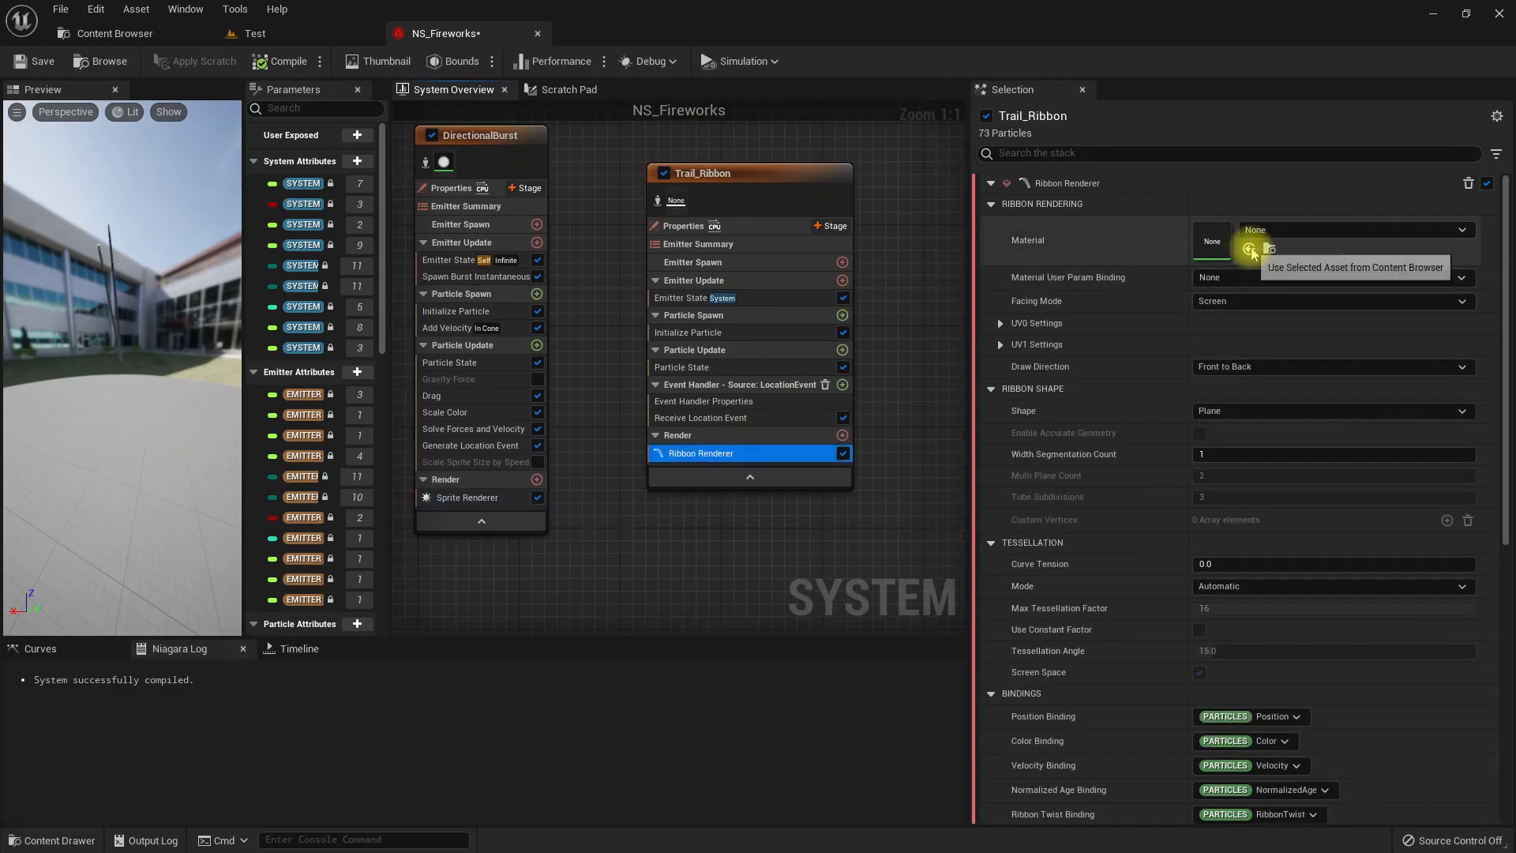
drag(126, 353, 193, 349)
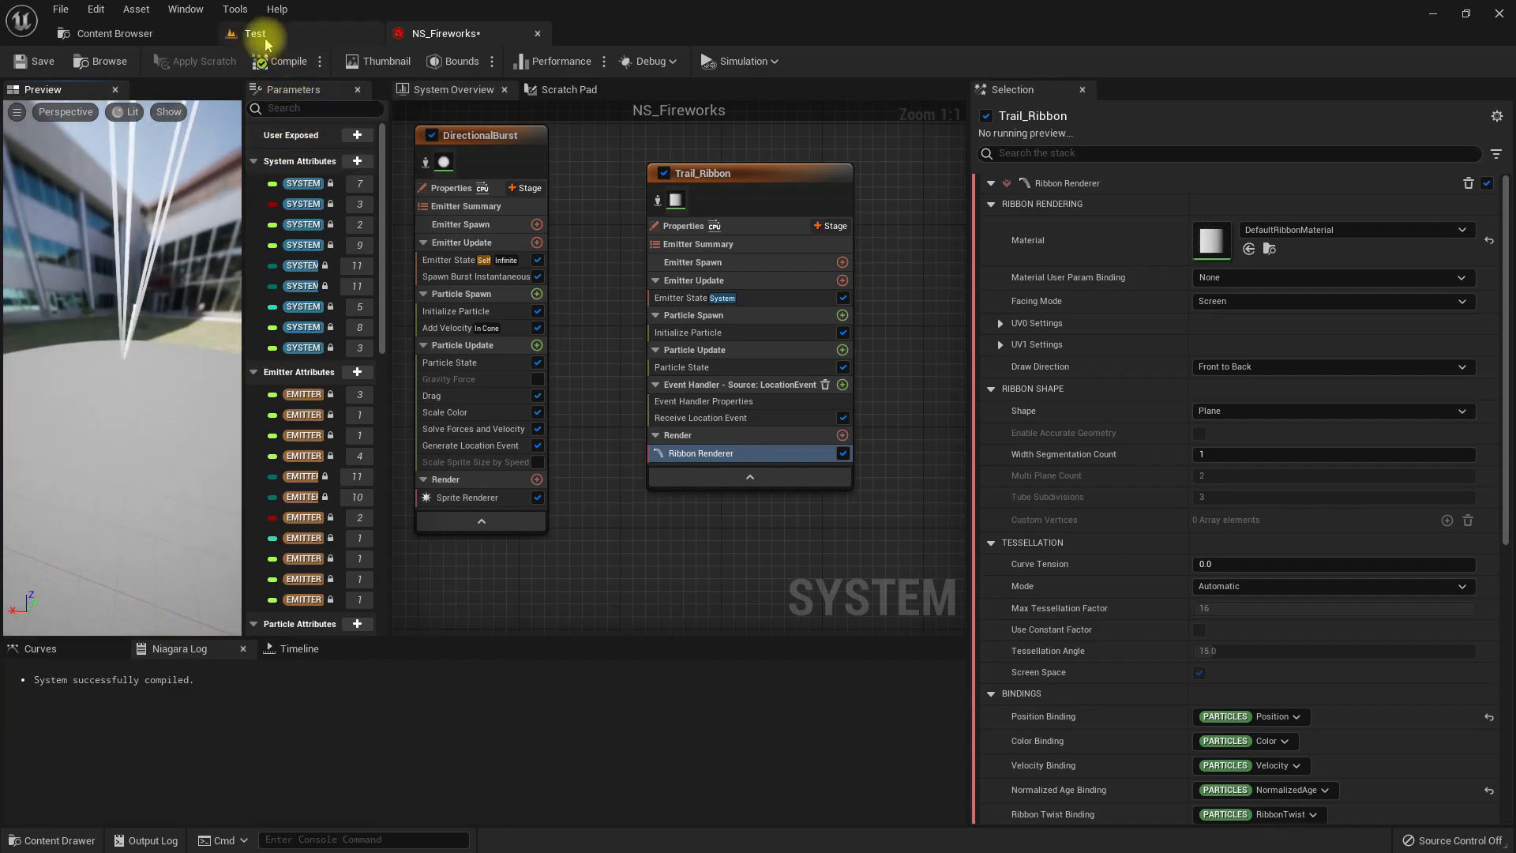
click(294, 34)
right_drag(667, 496, 653, 555)
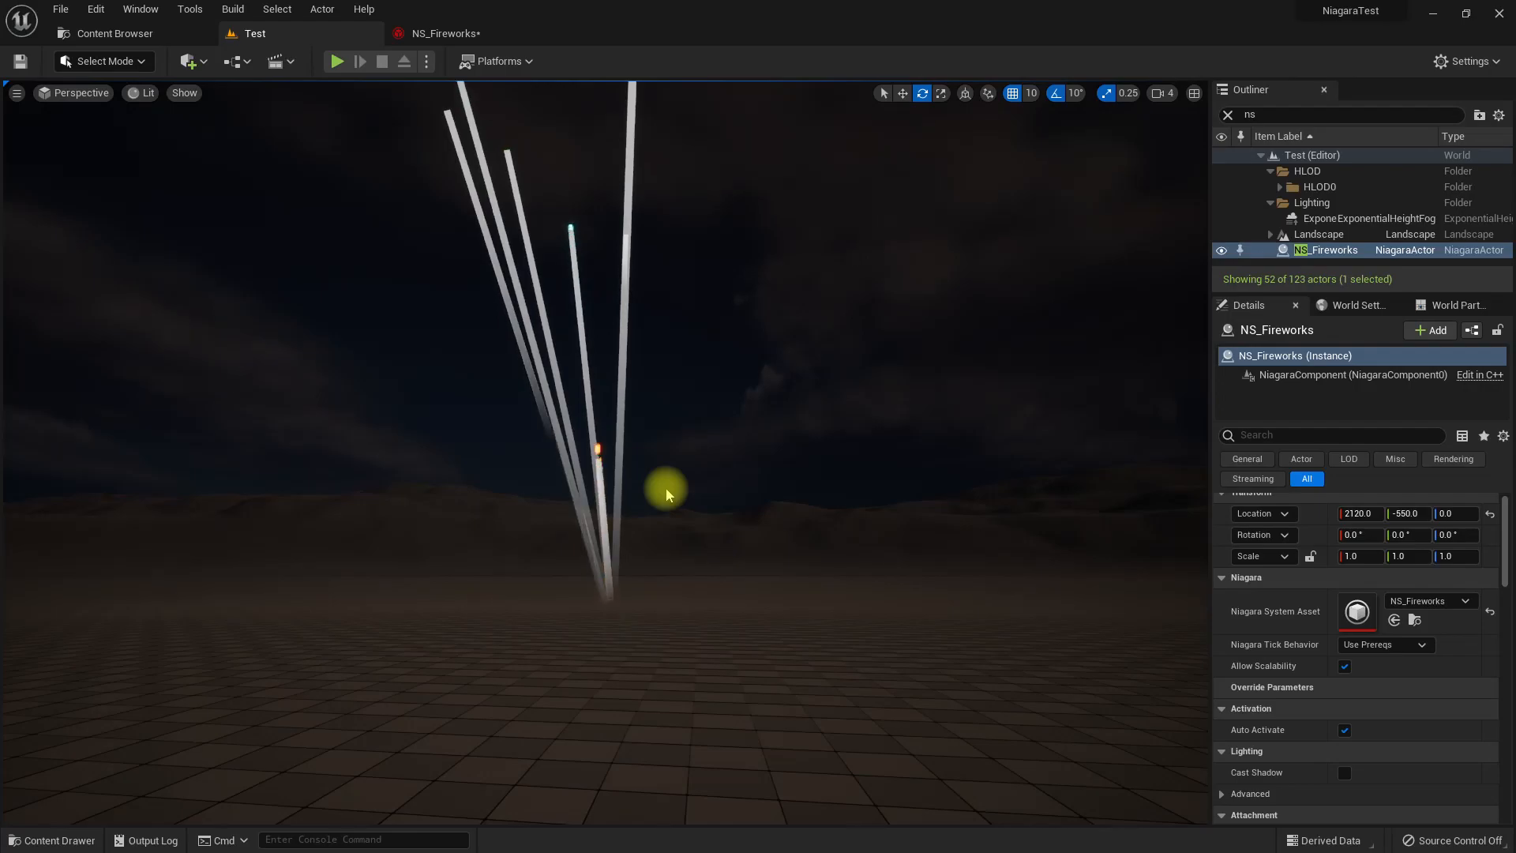
Set the particle Lifetime in Trail_Ribbon's Initialize Particle module to 0.3.
click(406, 33)
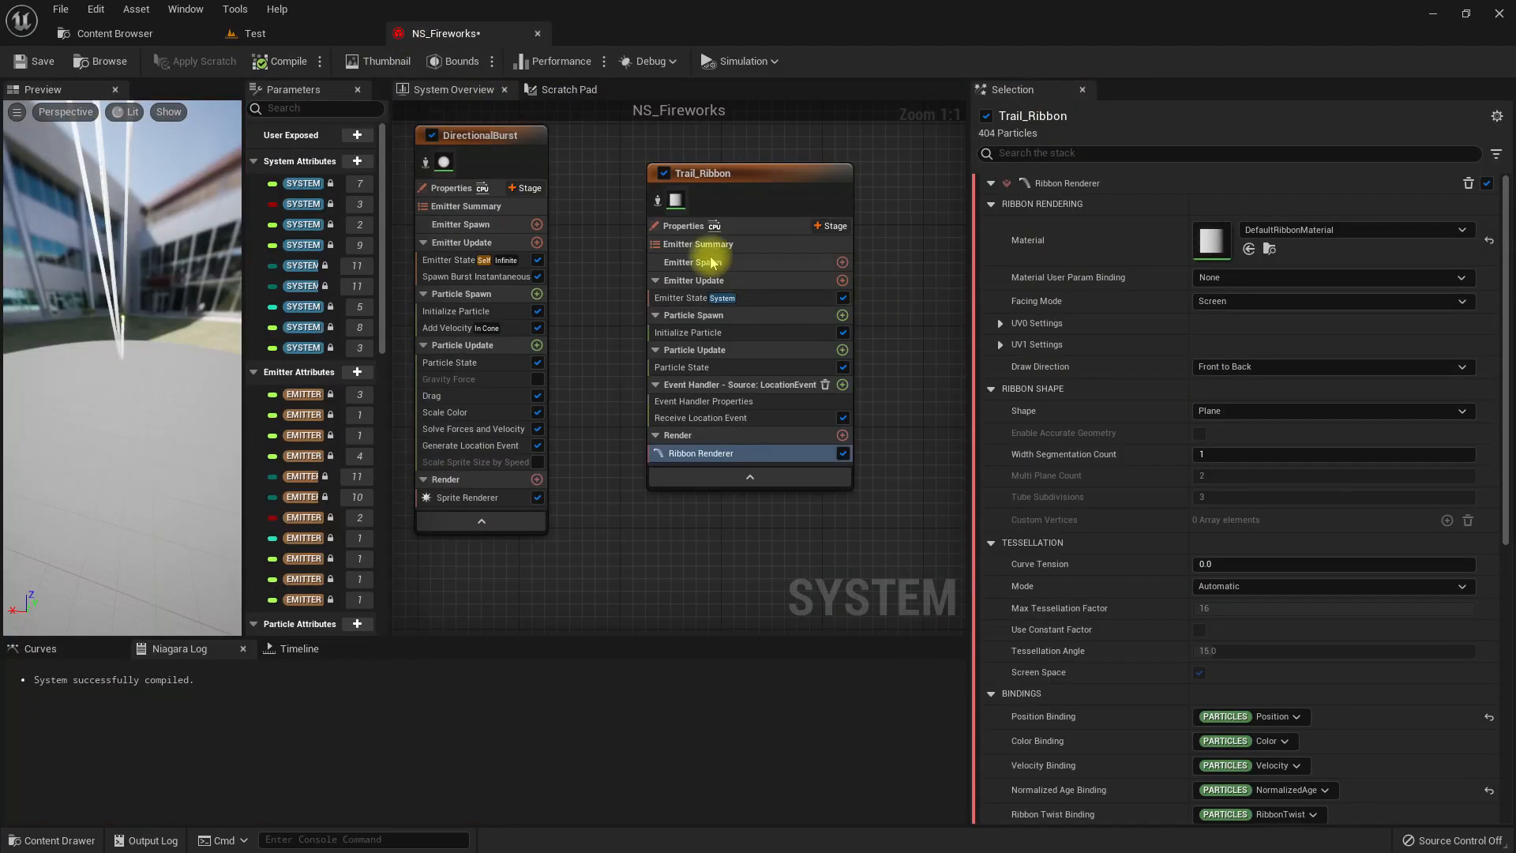
click(702, 333)
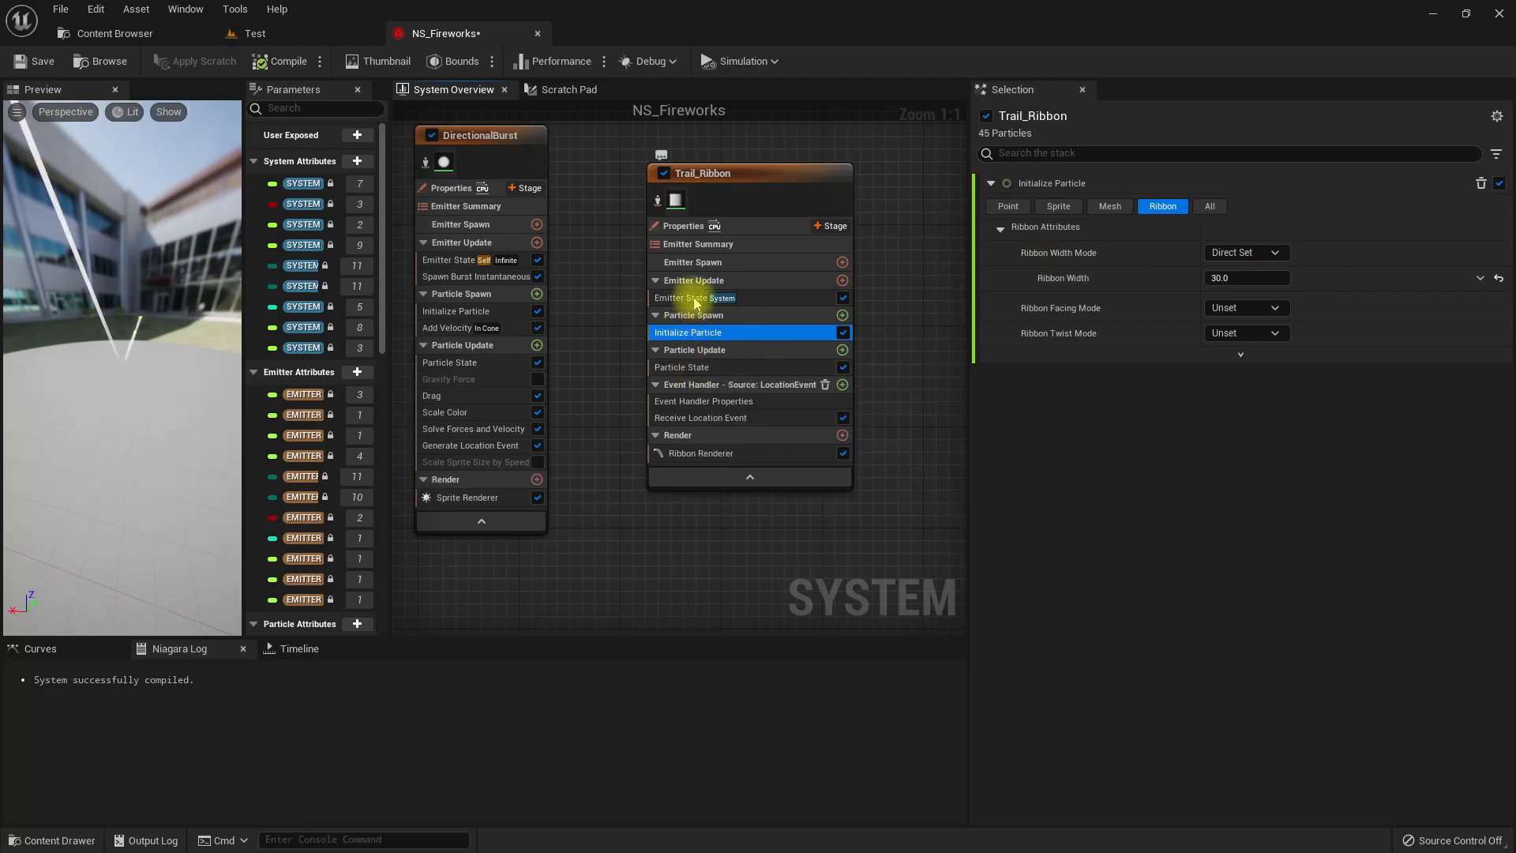
click(705, 366)
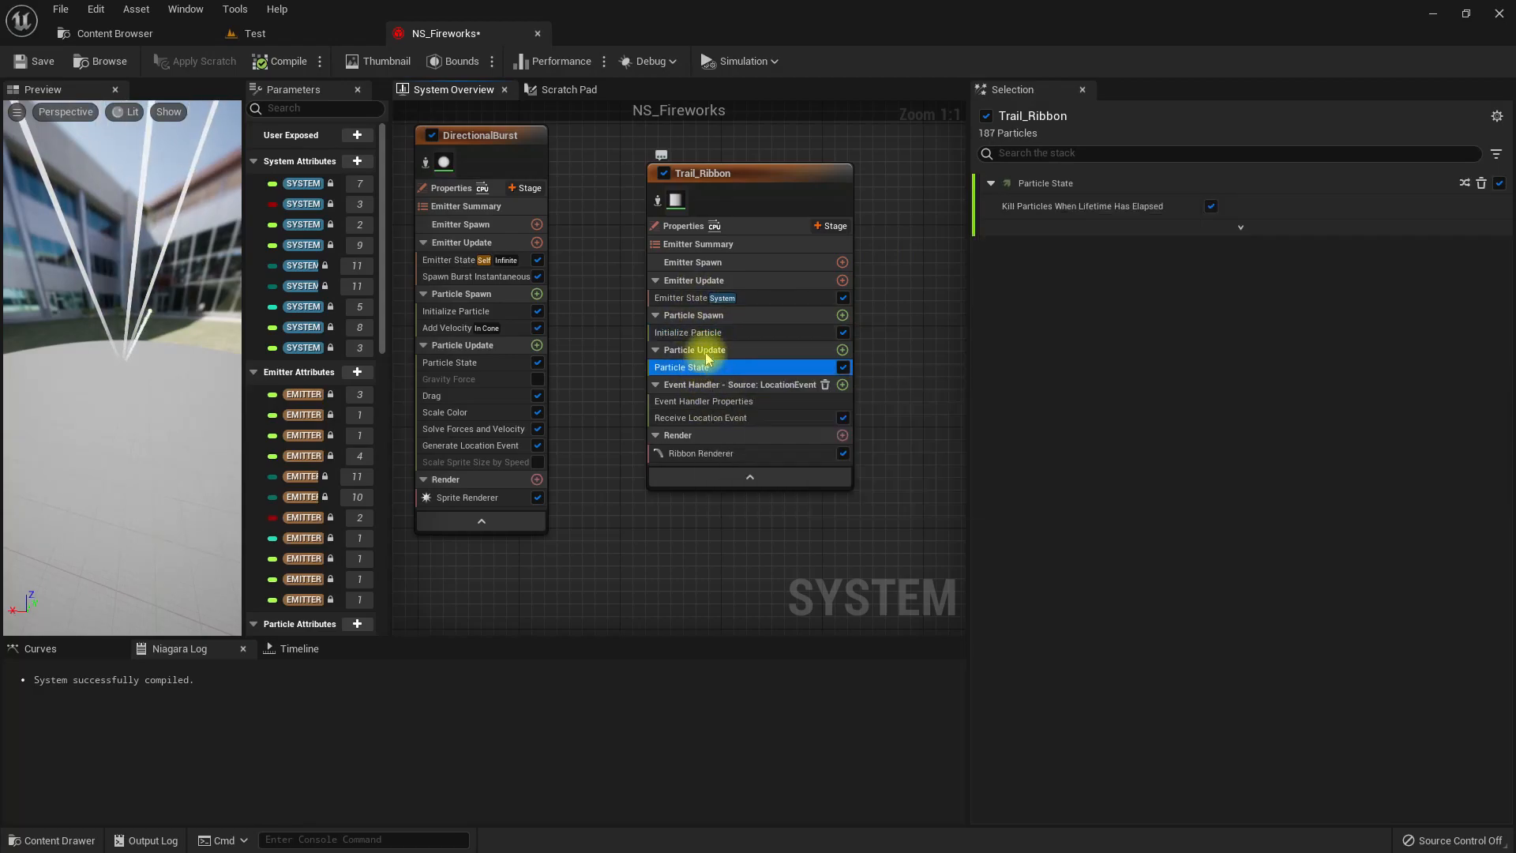
click(699, 333)
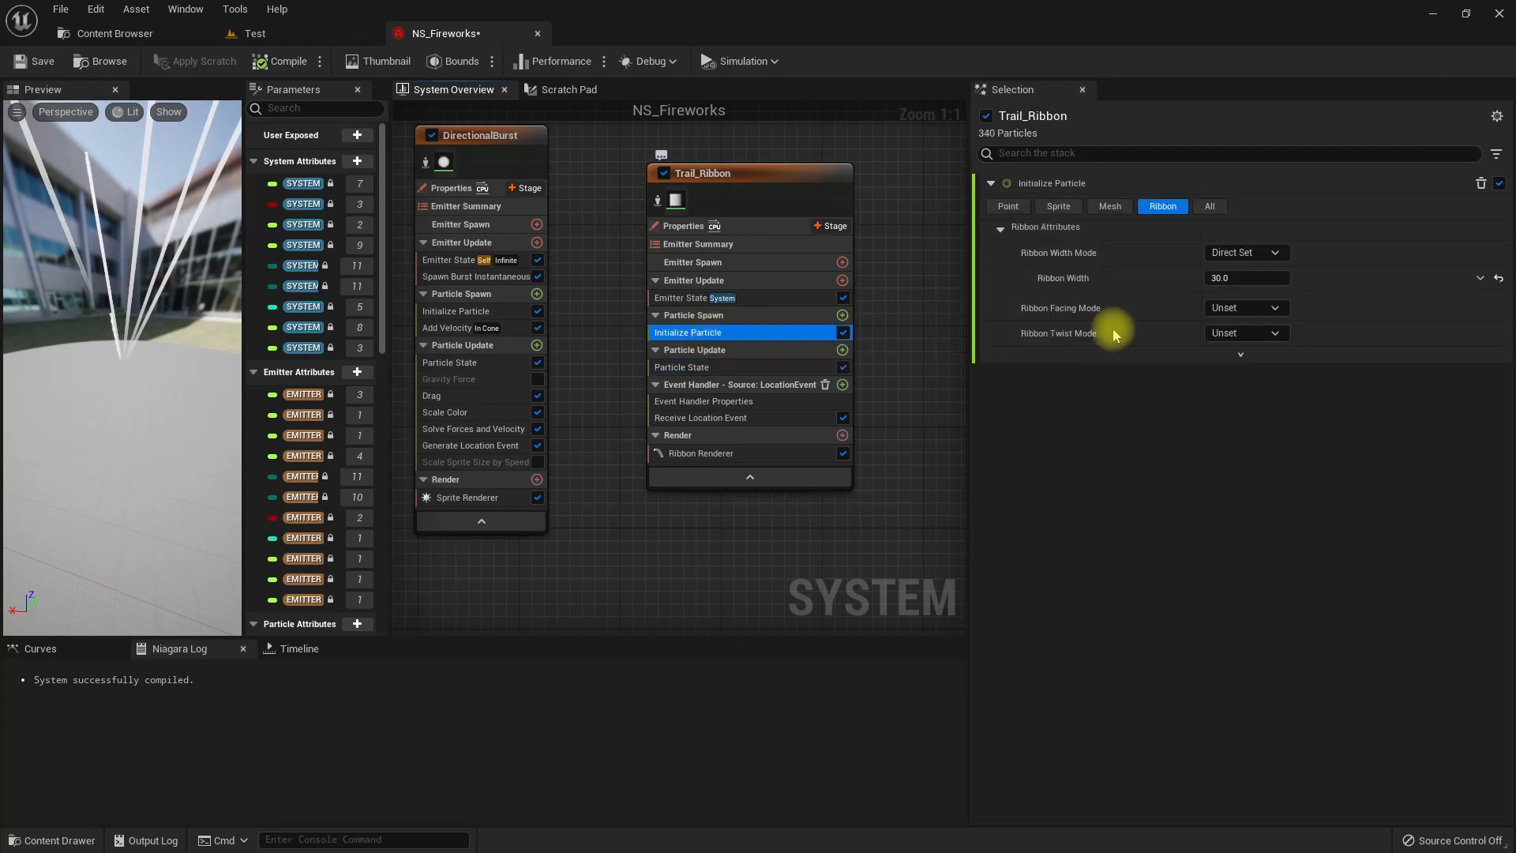
click(1209, 206)
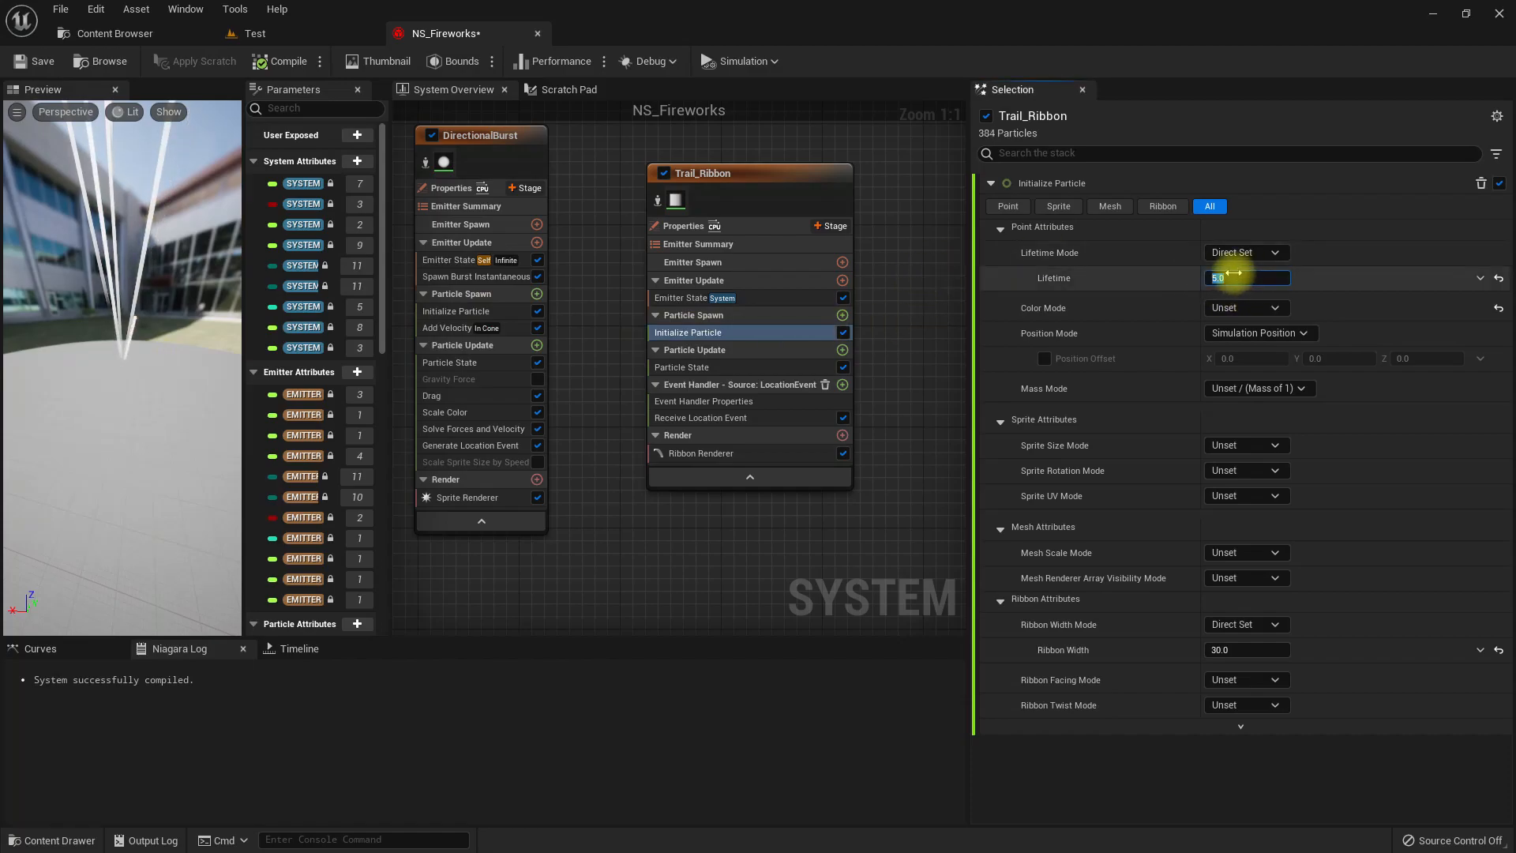
key(Return)
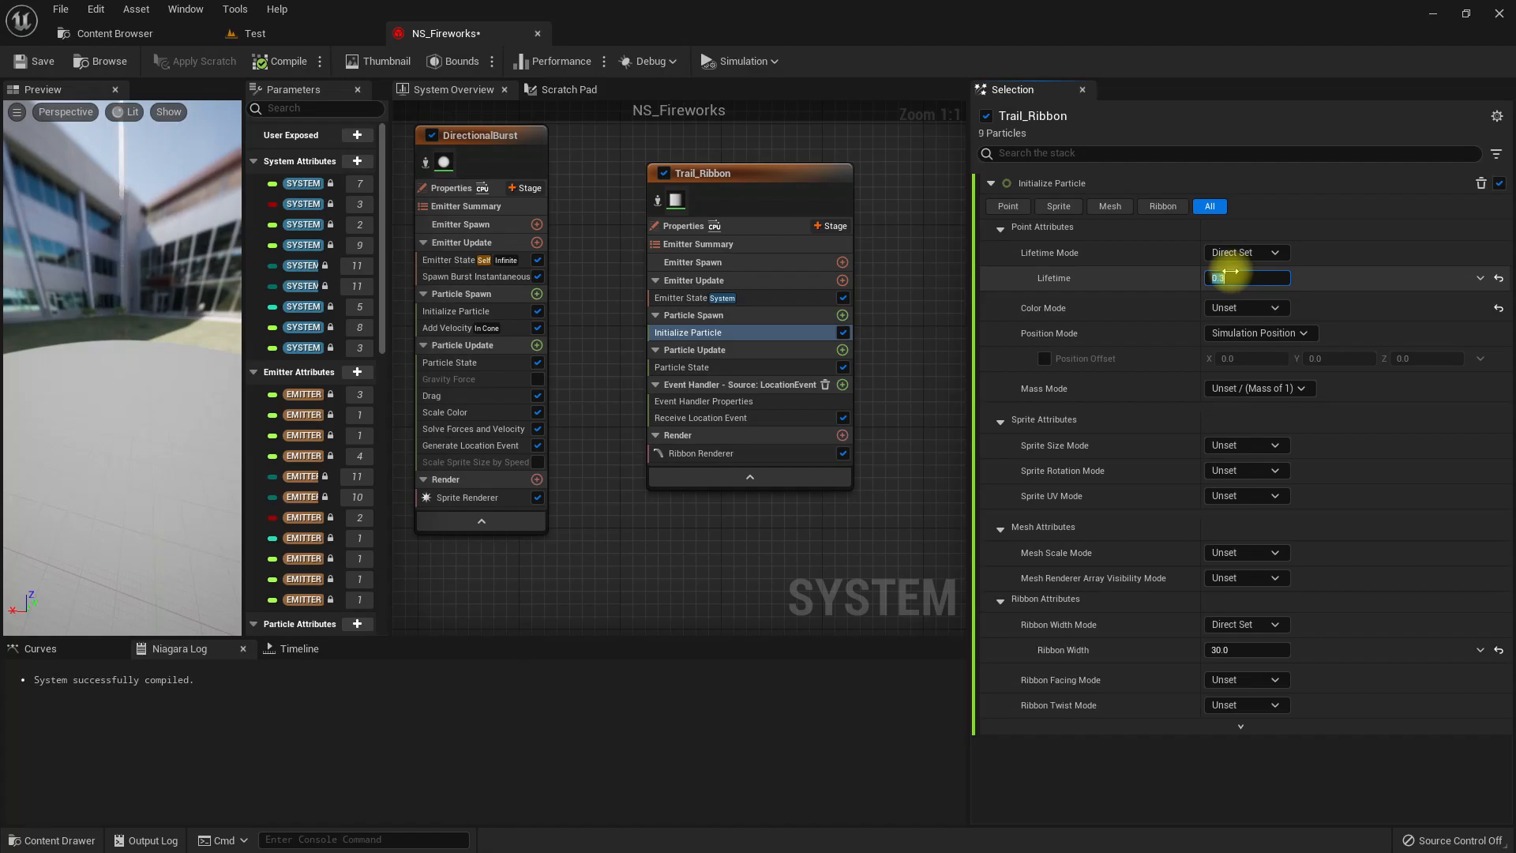
Set Trail_Ribbon's Ribbon Width to 10 and compare the trails in the Test level.
click(261, 33)
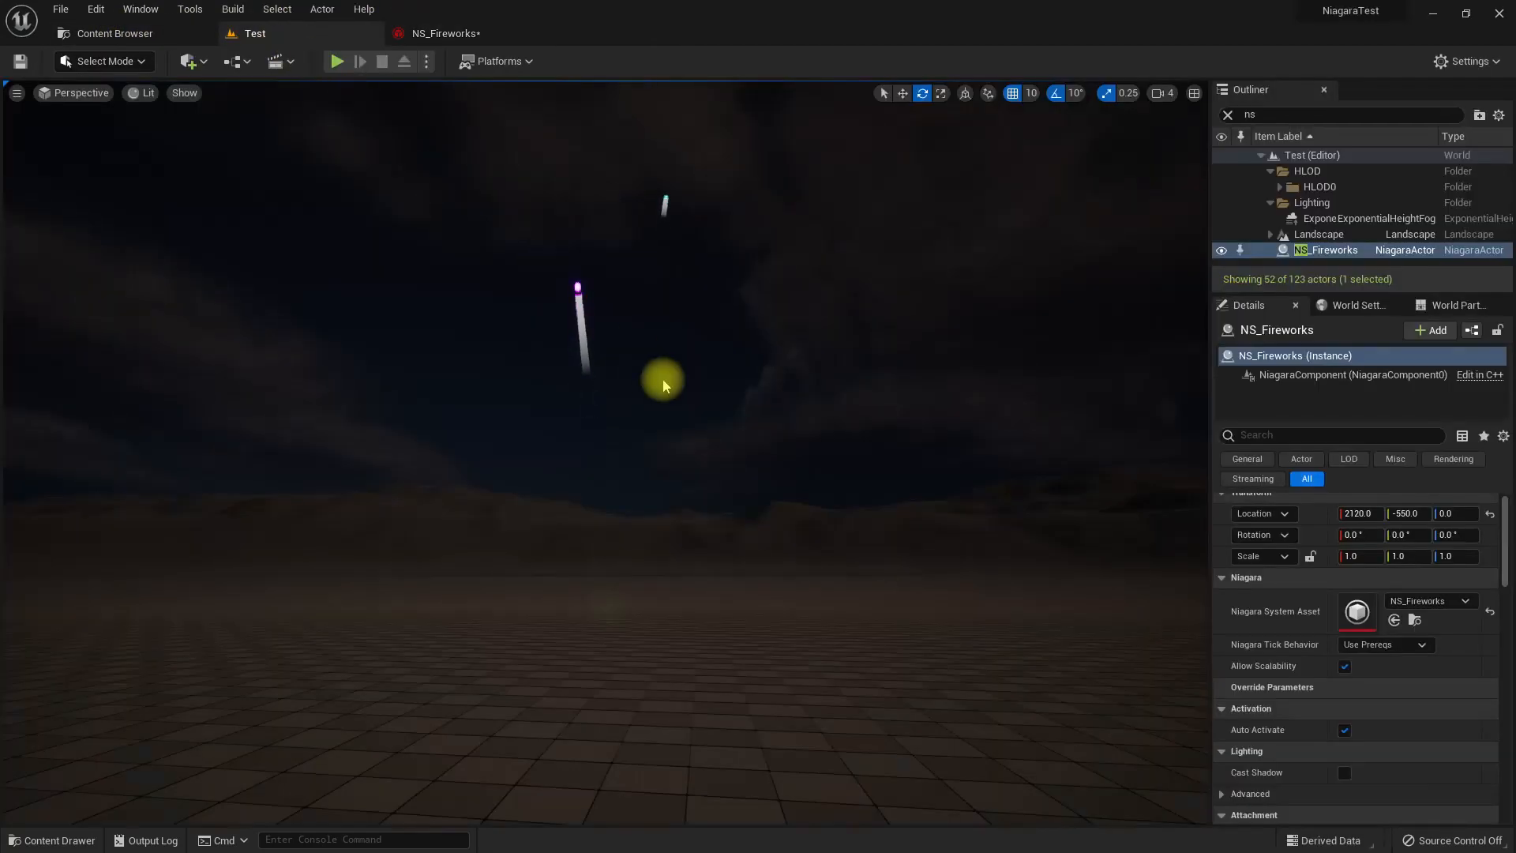
click(429, 33)
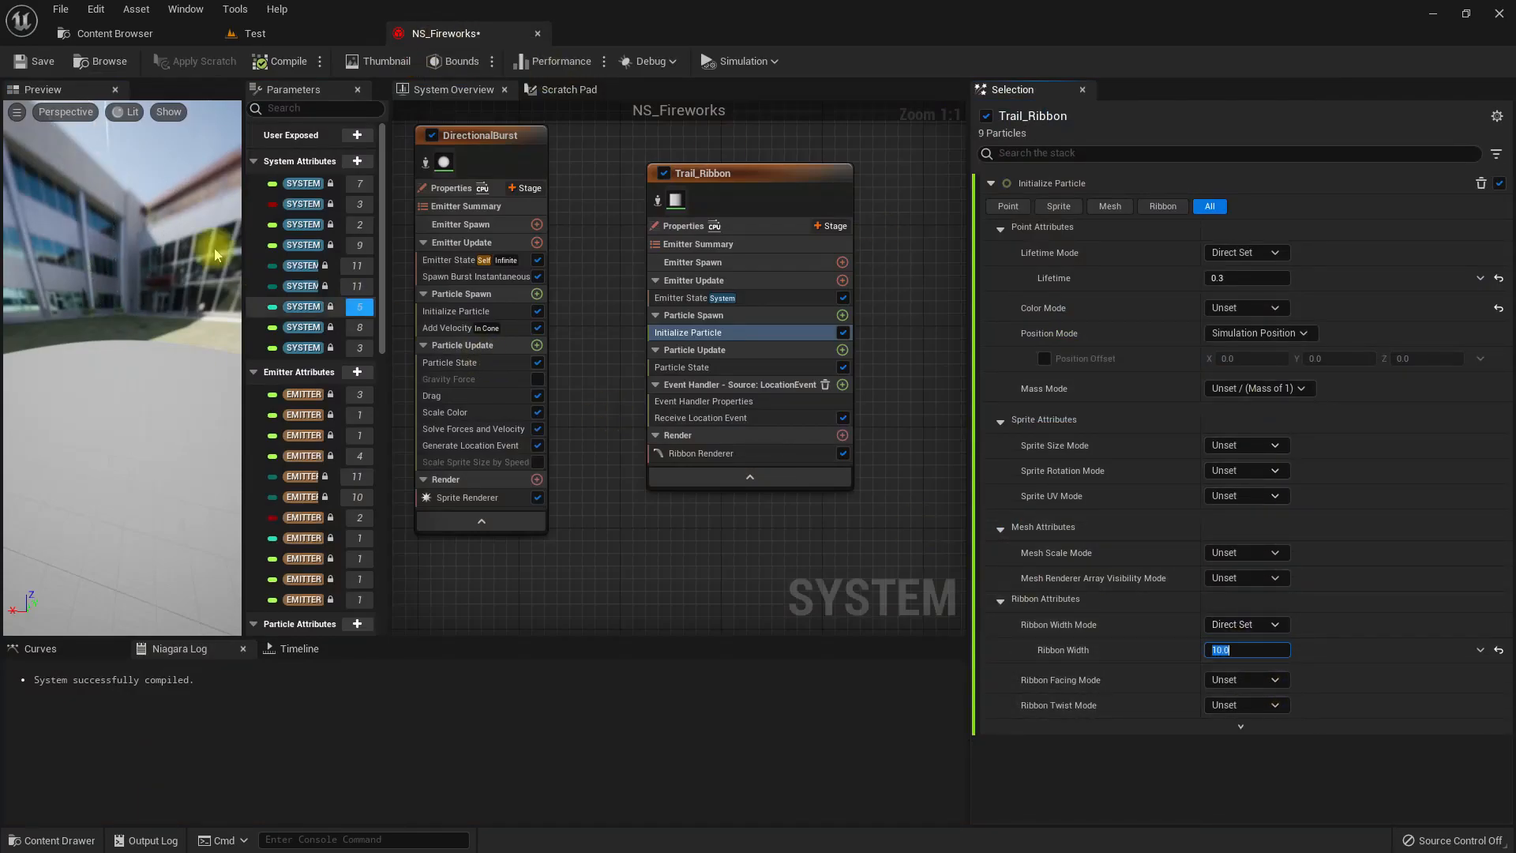
click(286, 37)
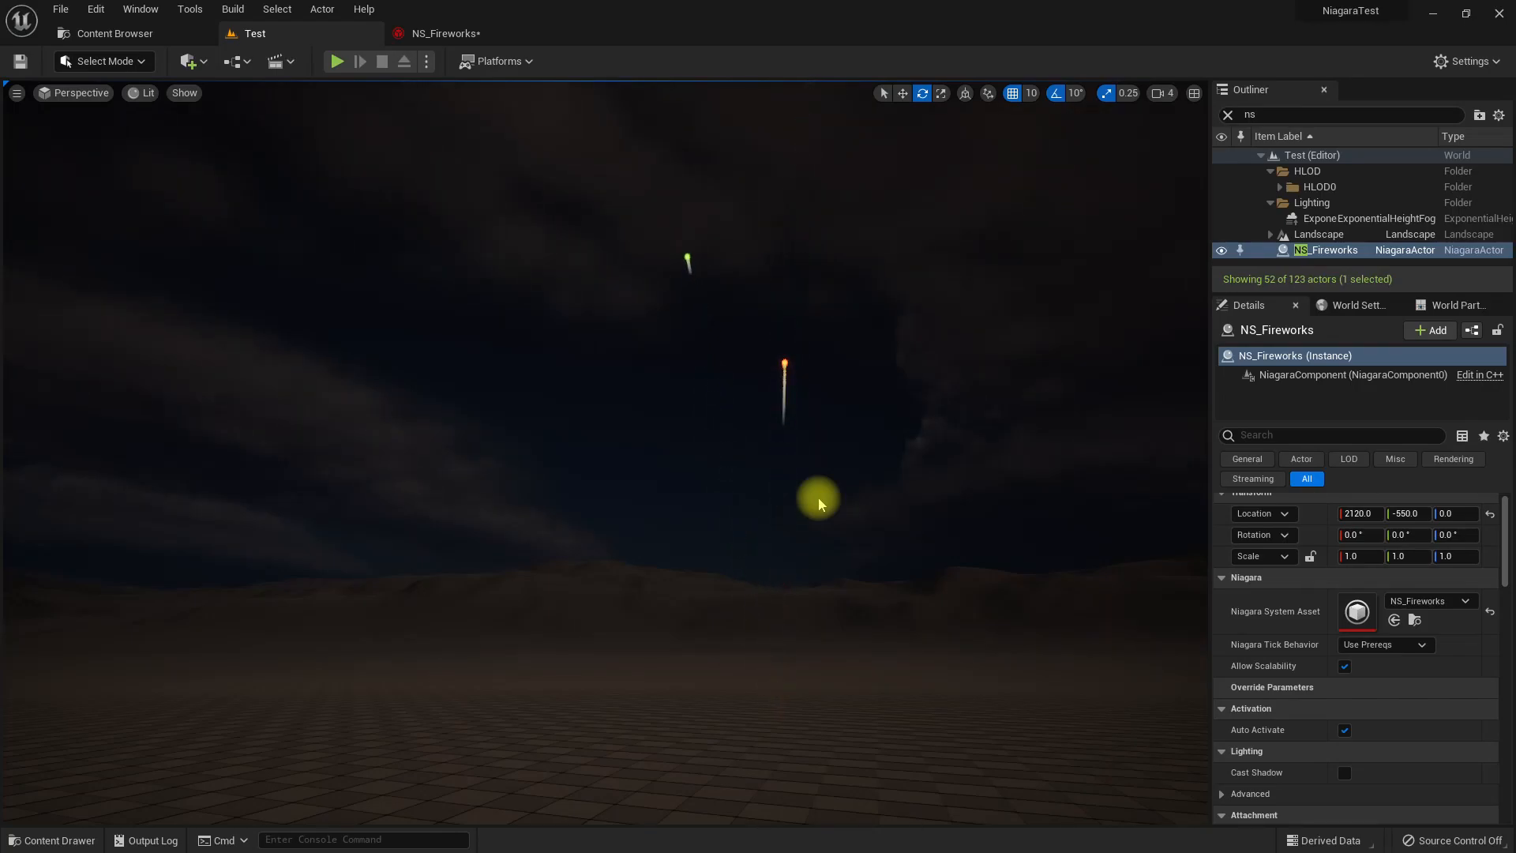
Review the values sent by DirectionalBurst's Generate Location Event, set Color to Apply in Trail_Ribbon's Receive Location Event, and check the Test level.
click(438, 33)
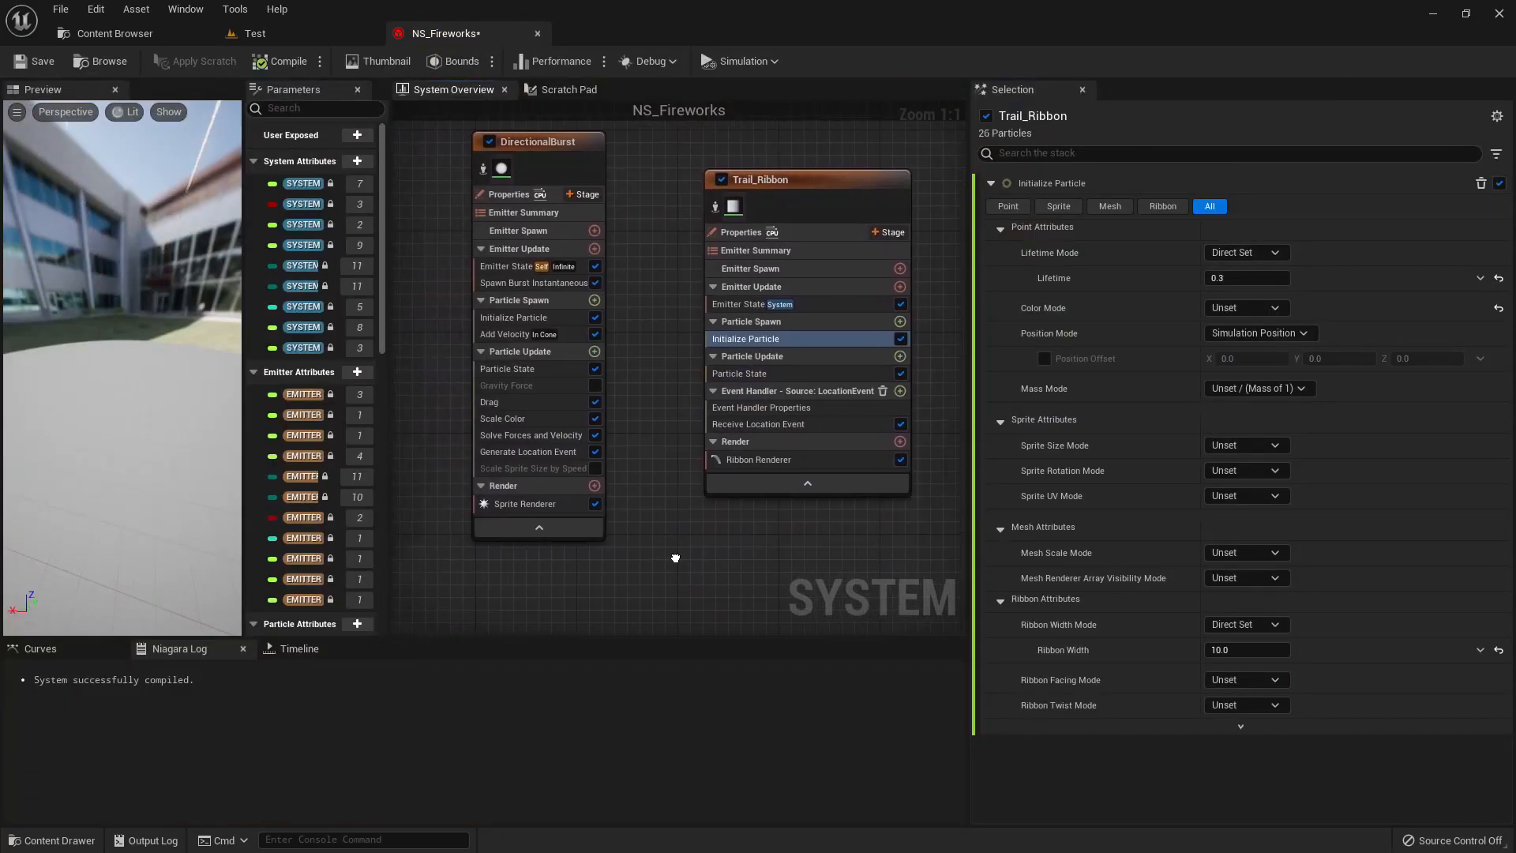
click(528, 453)
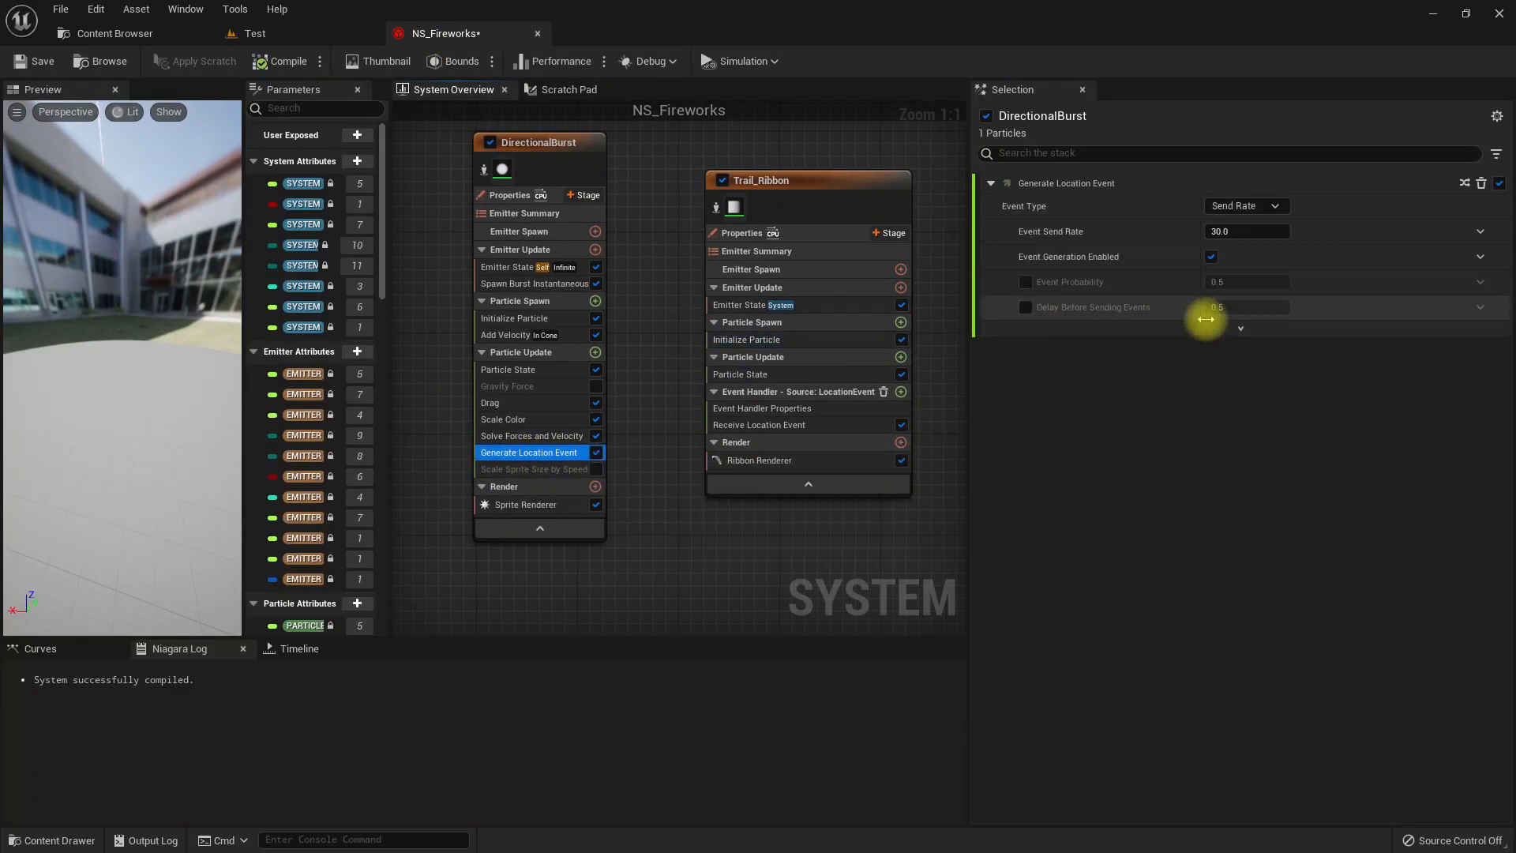
click(1236, 329)
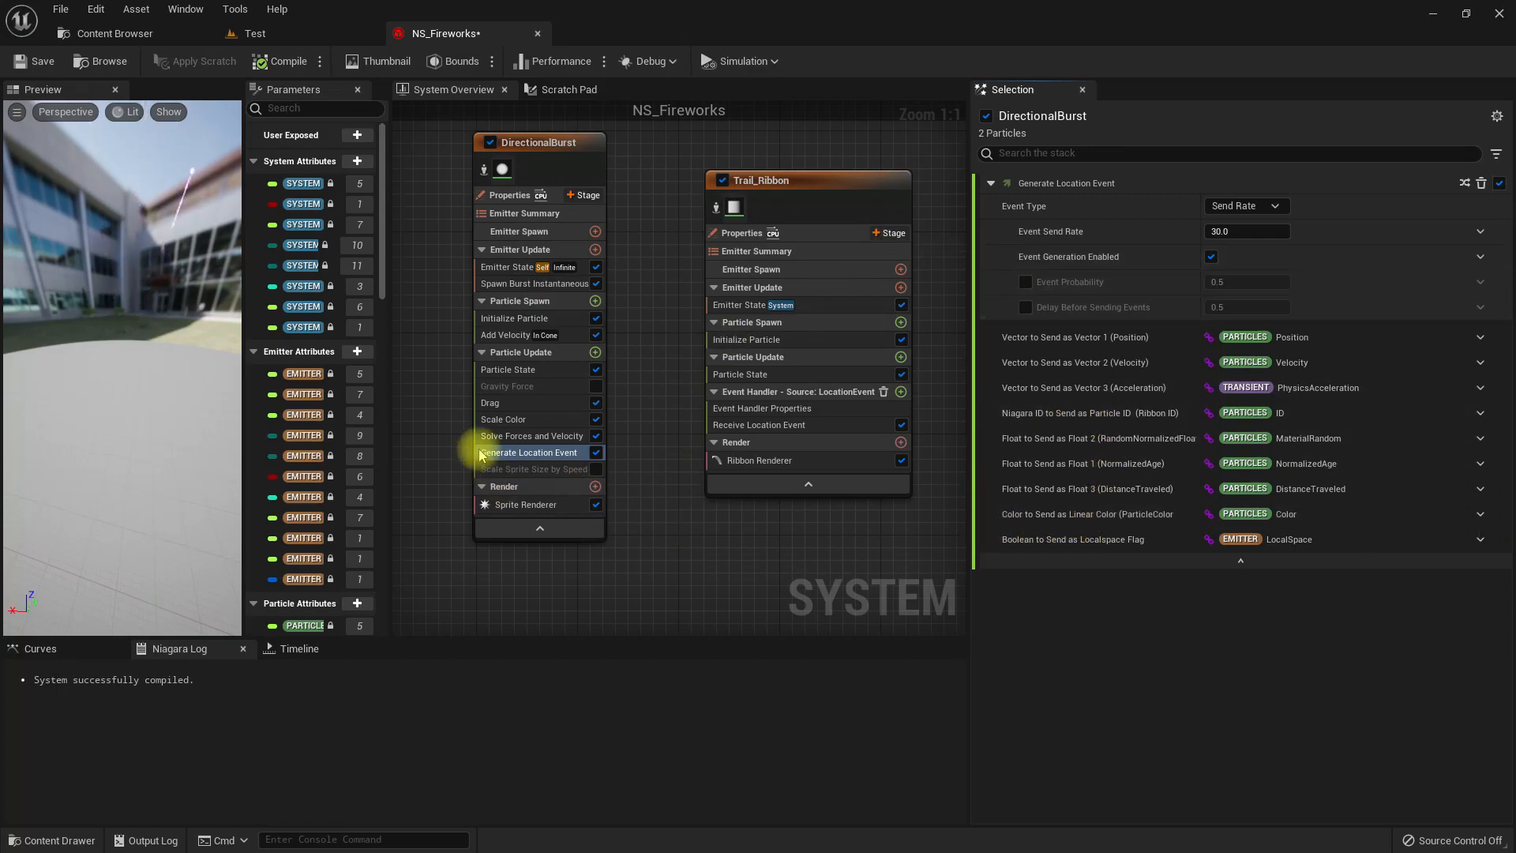
right_drag(744, 543, 645, 550)
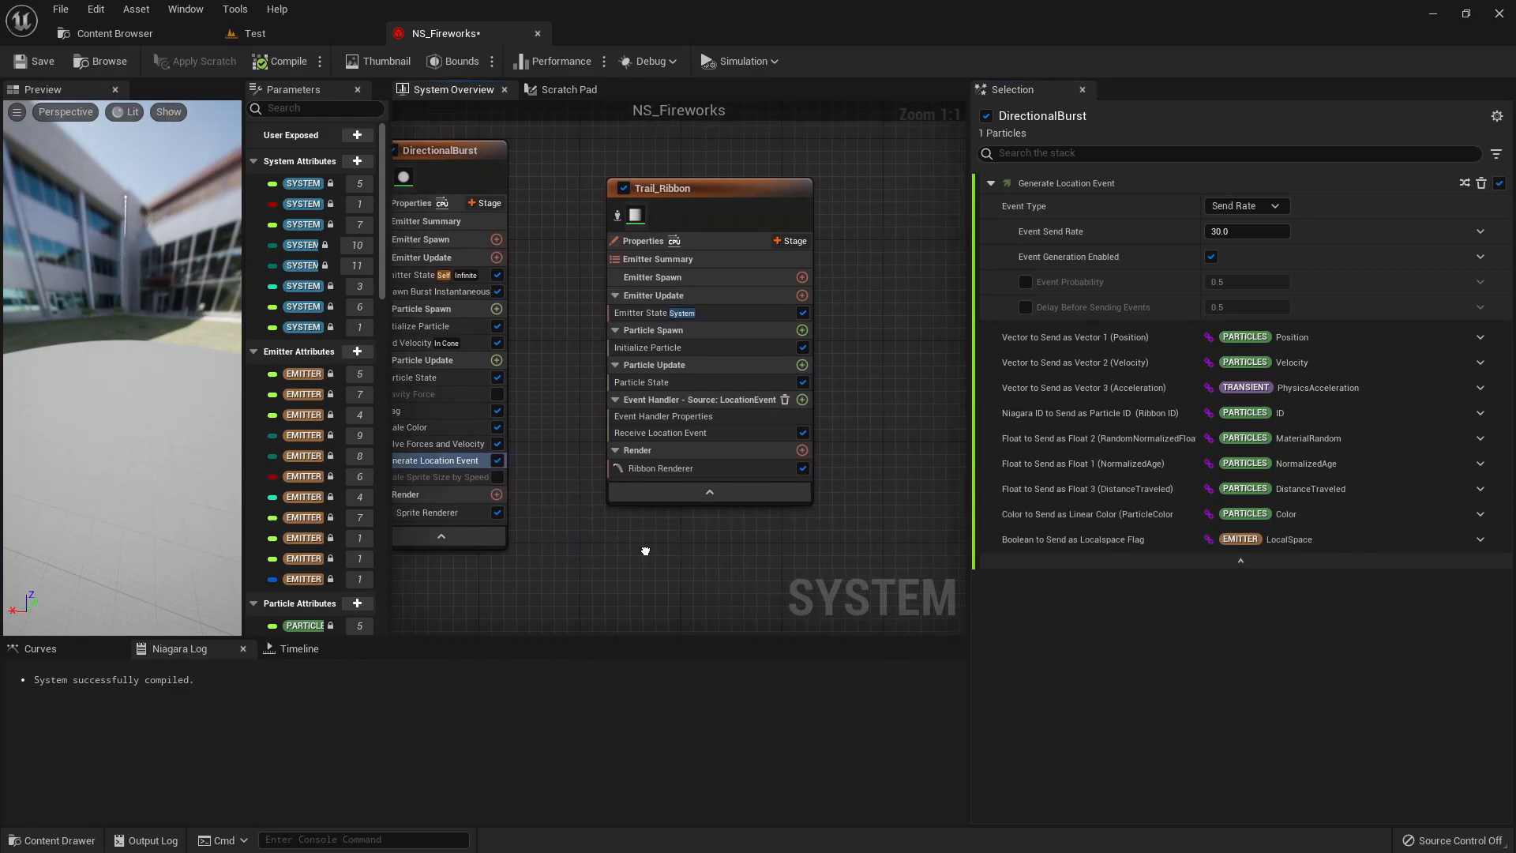
click(675, 432)
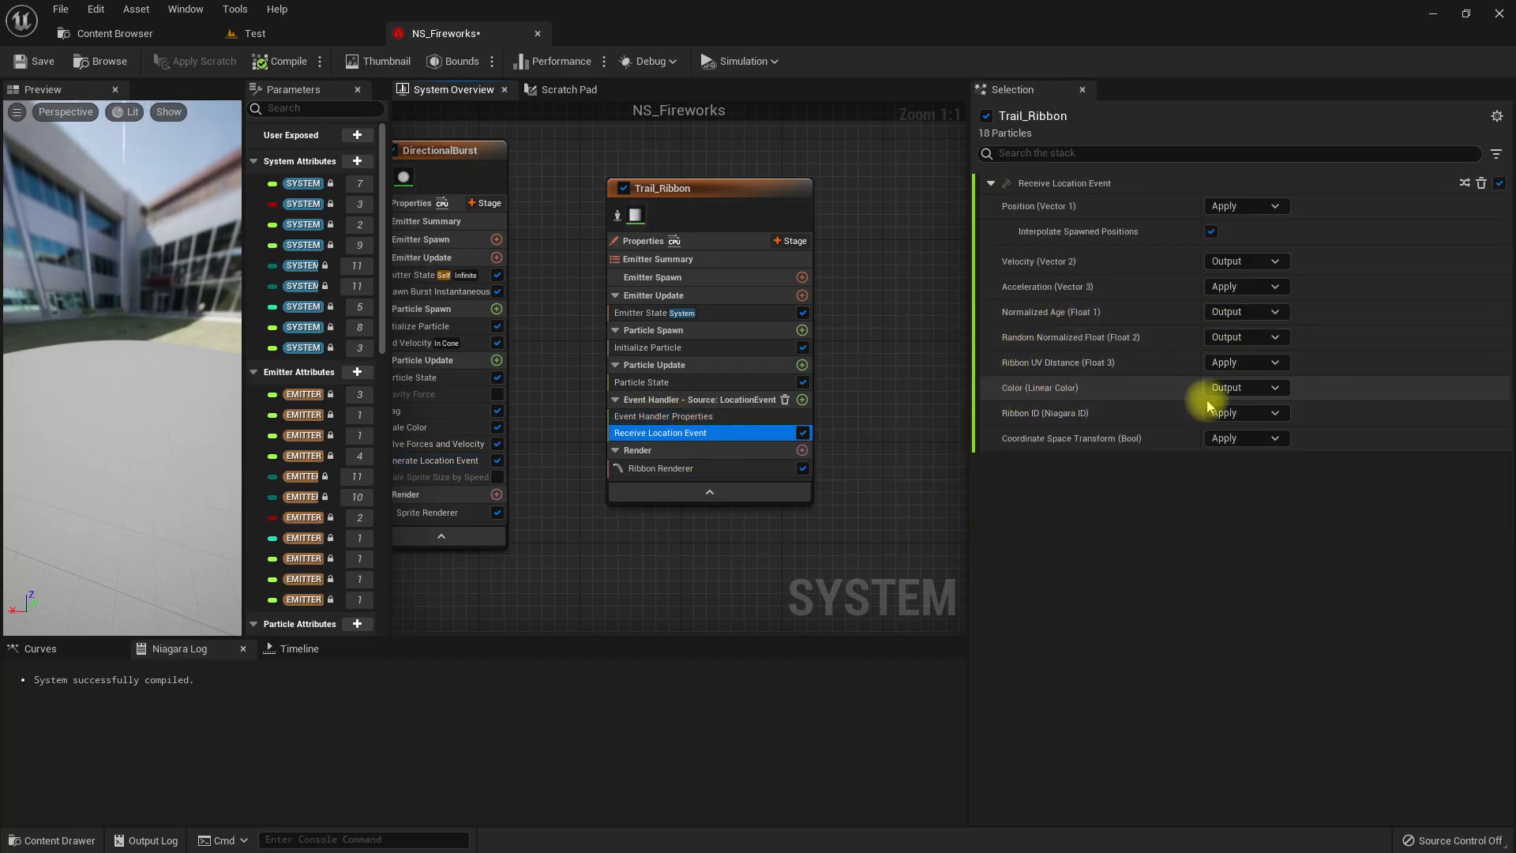
click(1236, 391)
click(1236, 412)
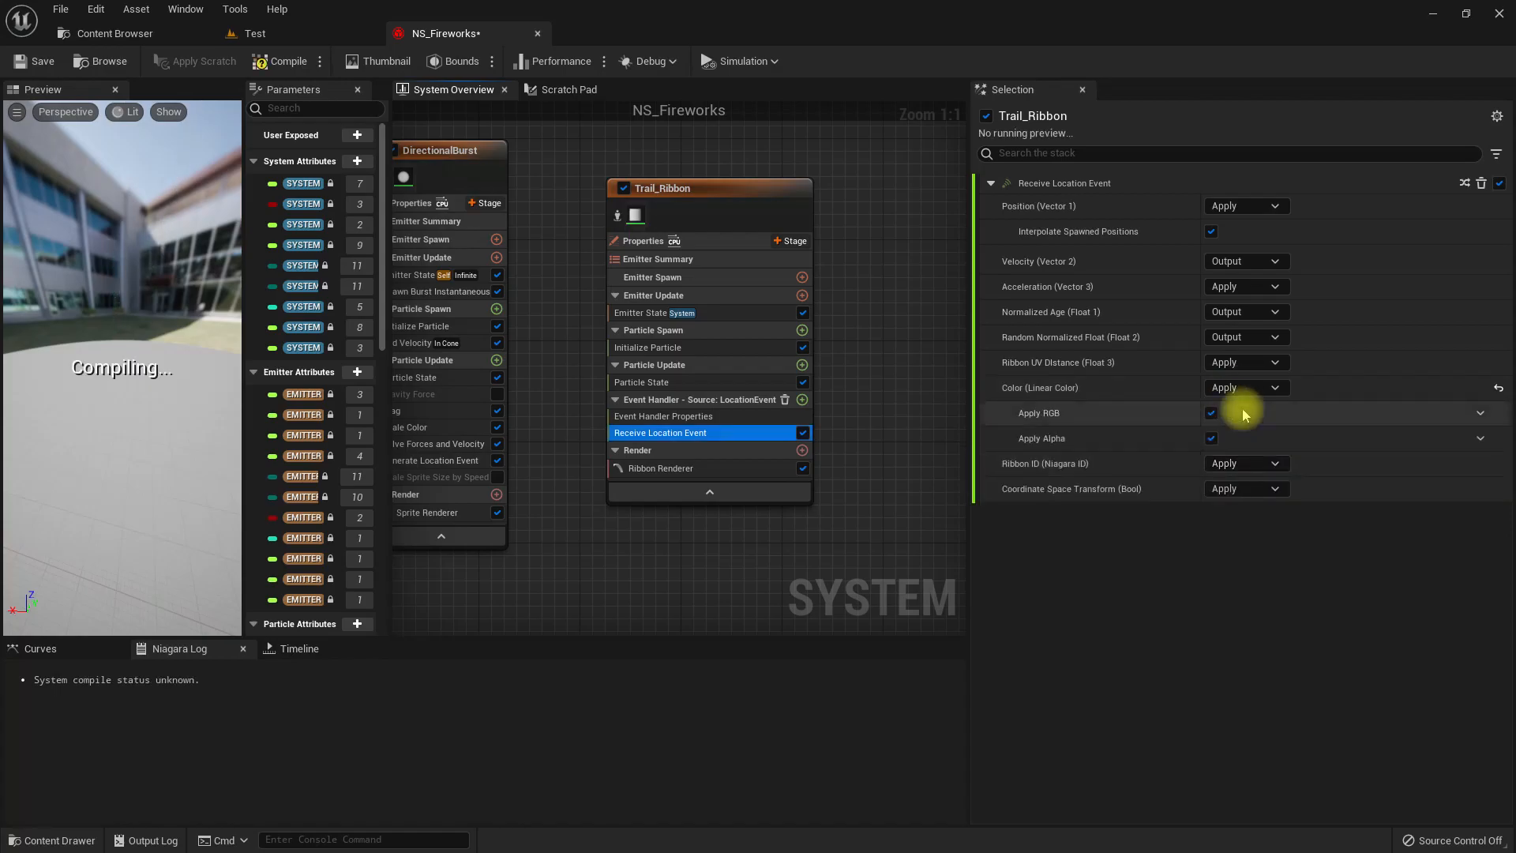
click(255, 33)
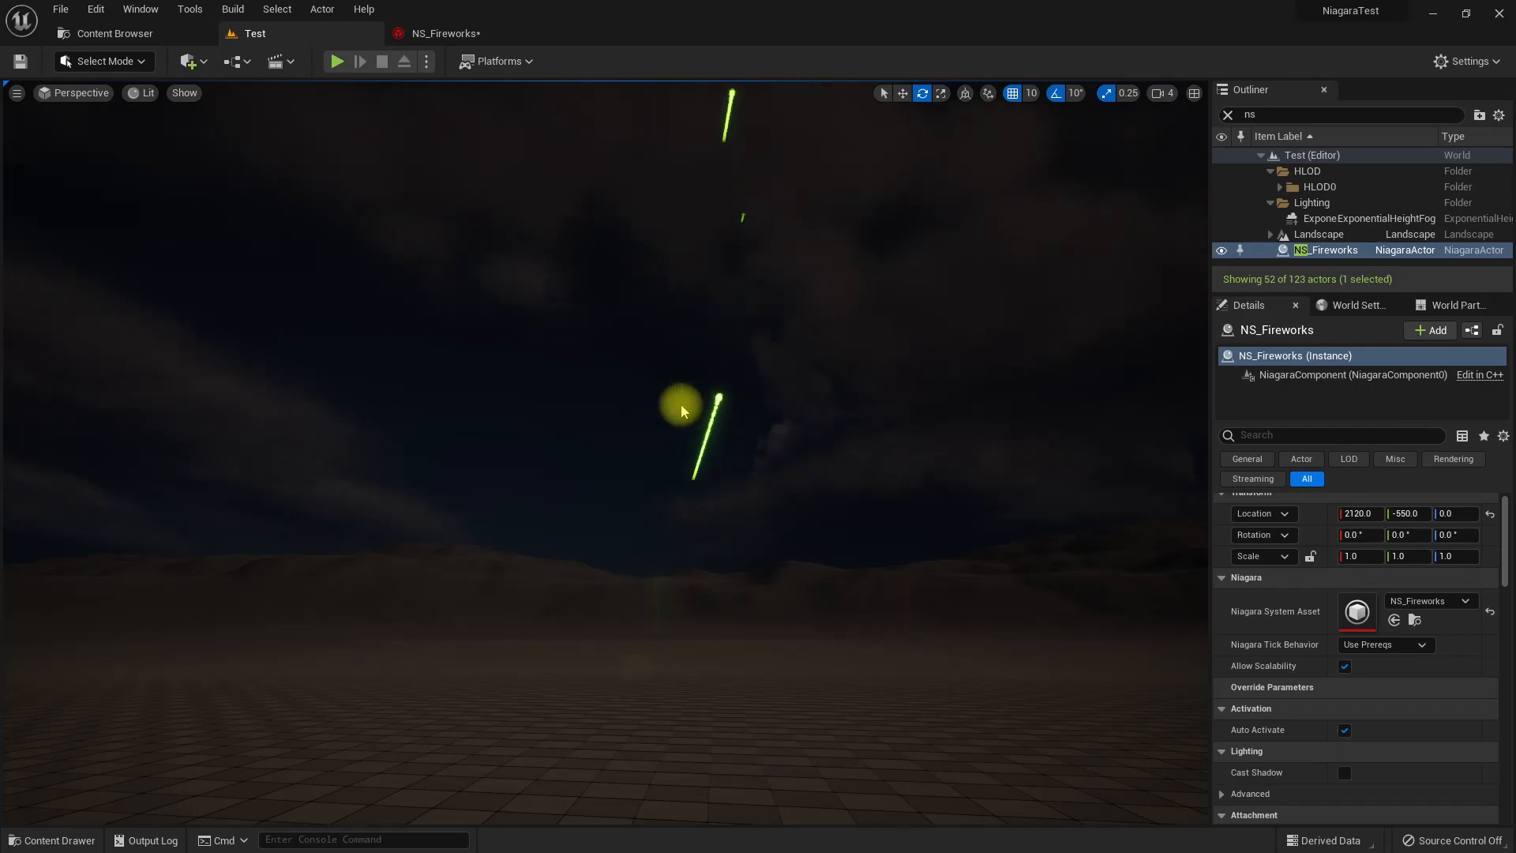
Add a Curl Noise Force module to Trail_Ribbon's Particle Update and fix its missing Solve Forces and Velocity dependency.
click(438, 33)
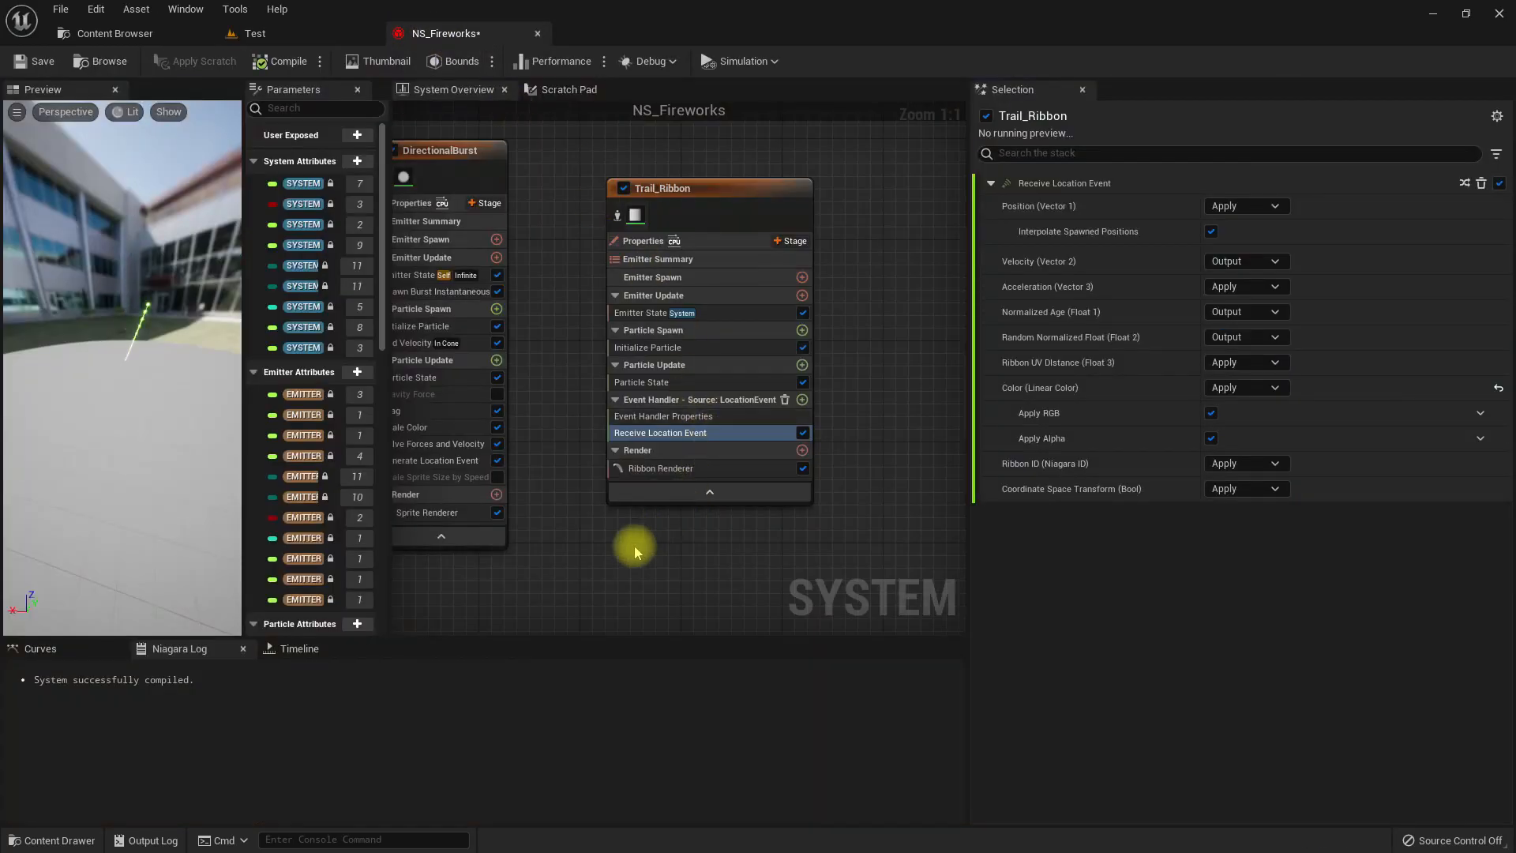
right_drag(629, 542, 600, 552)
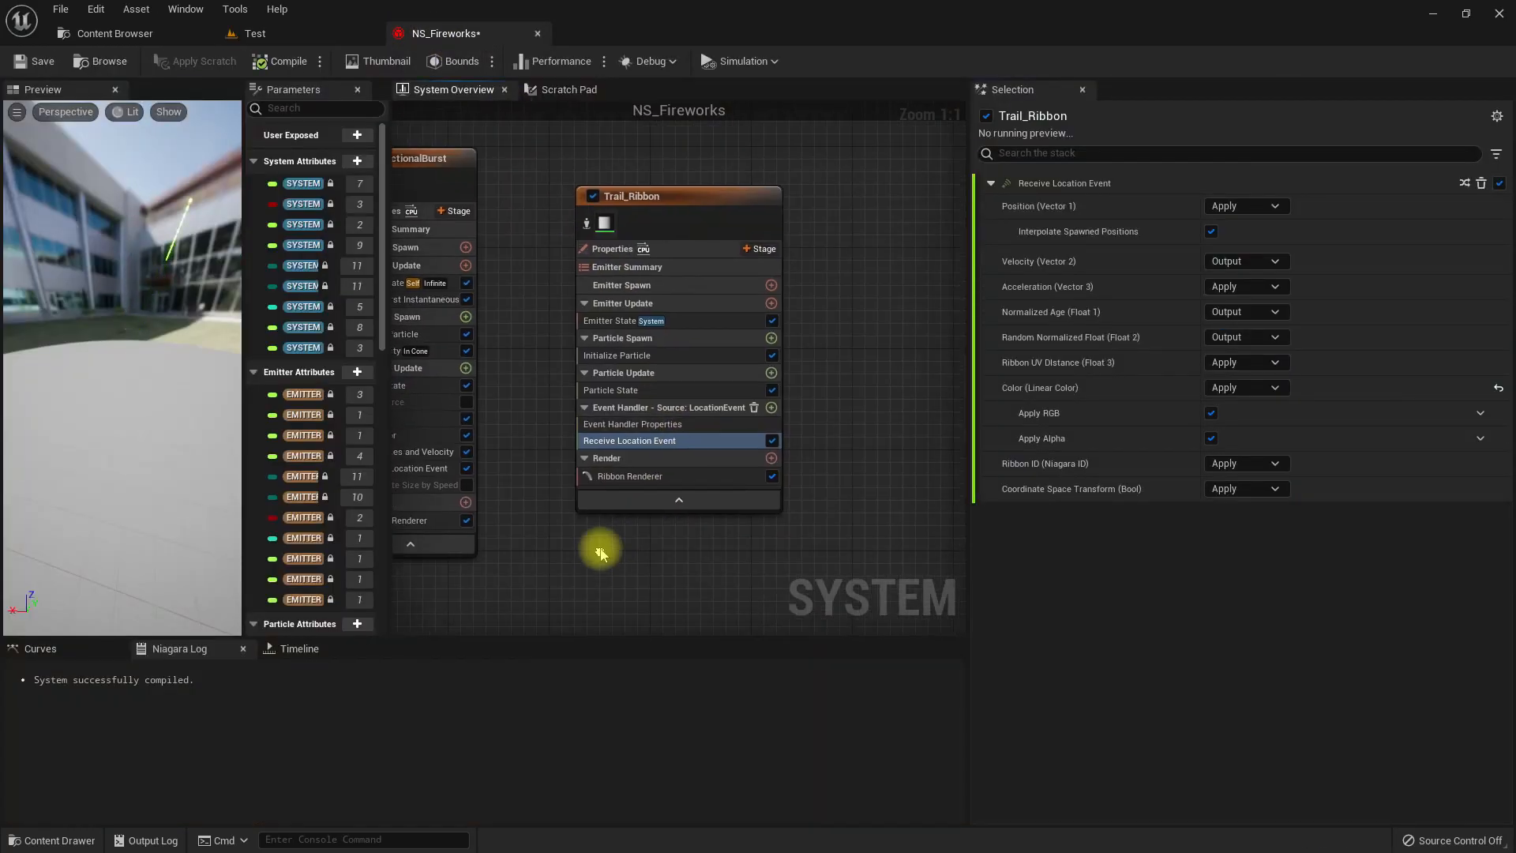
click(771, 374)
text(cur)
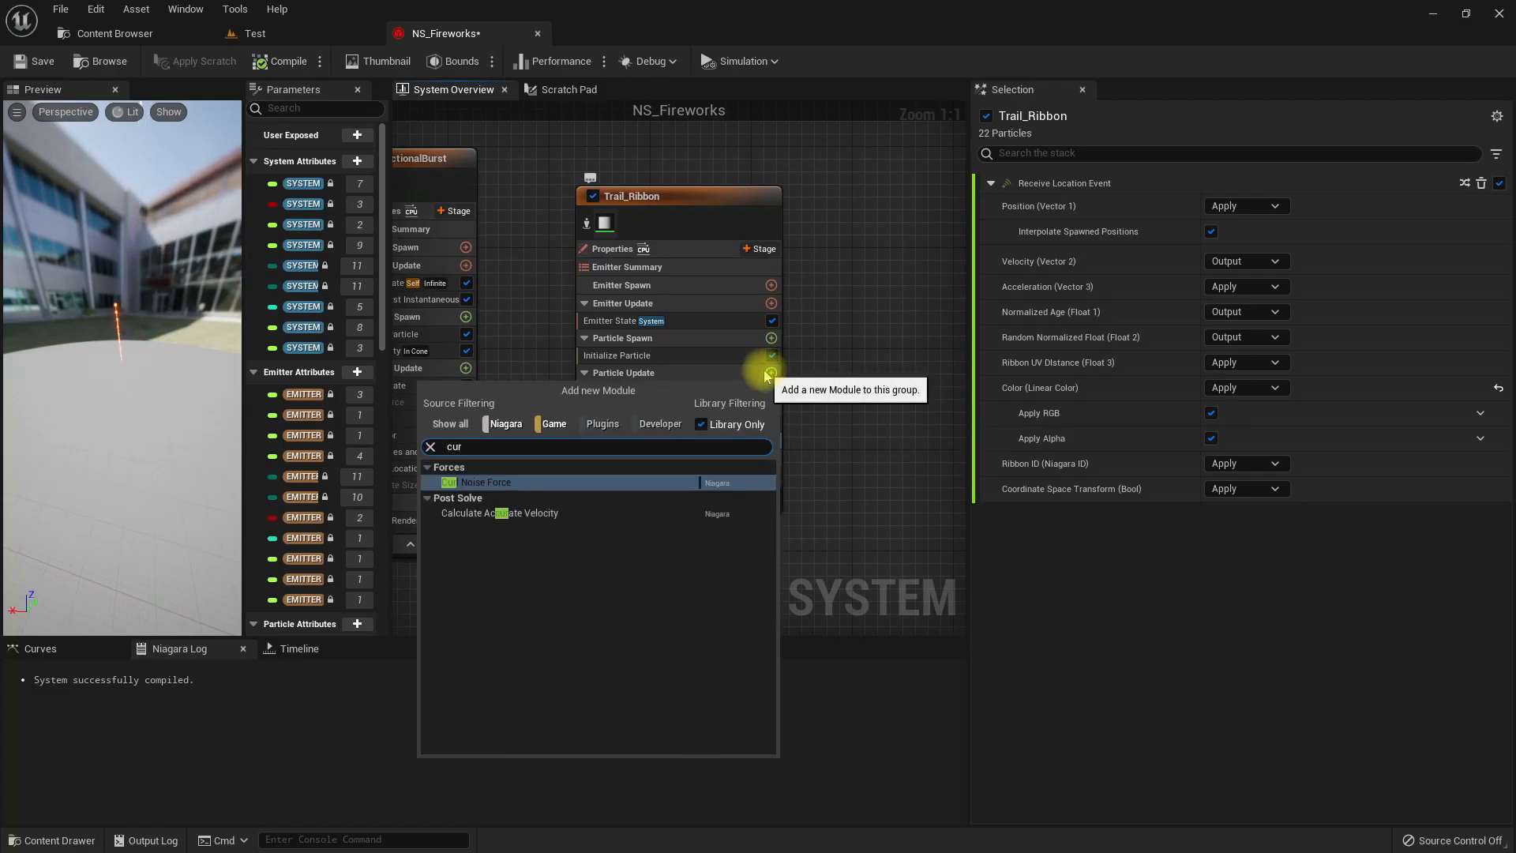
key(Return)
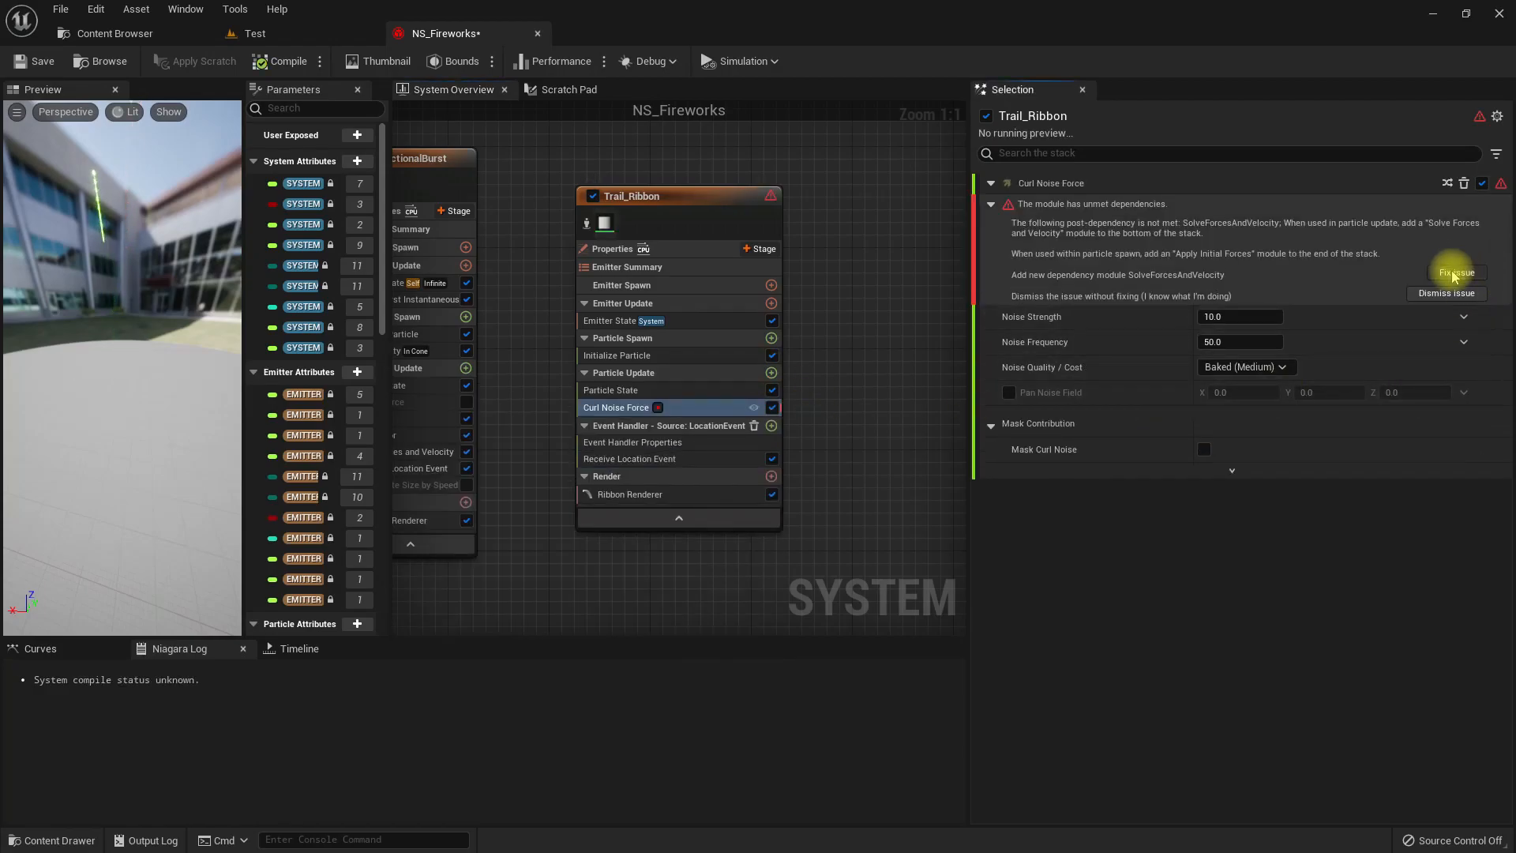
click(1455, 273)
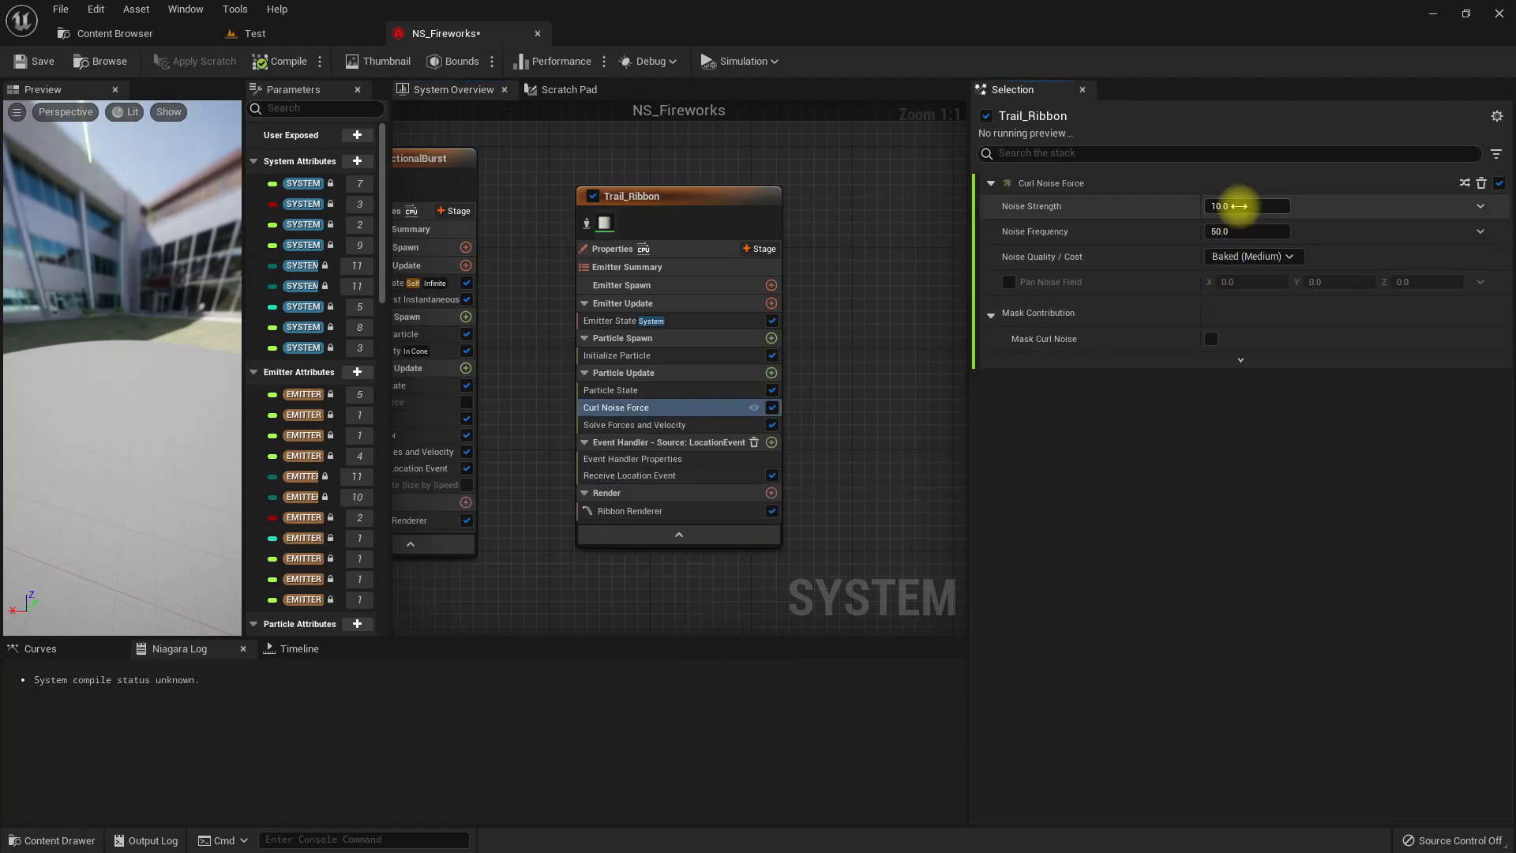
Try a Noise Strength of 200 on Trail_Ribbon's Curl Noise Force and look at the trails in the Test level.
text(200)
key(Return)
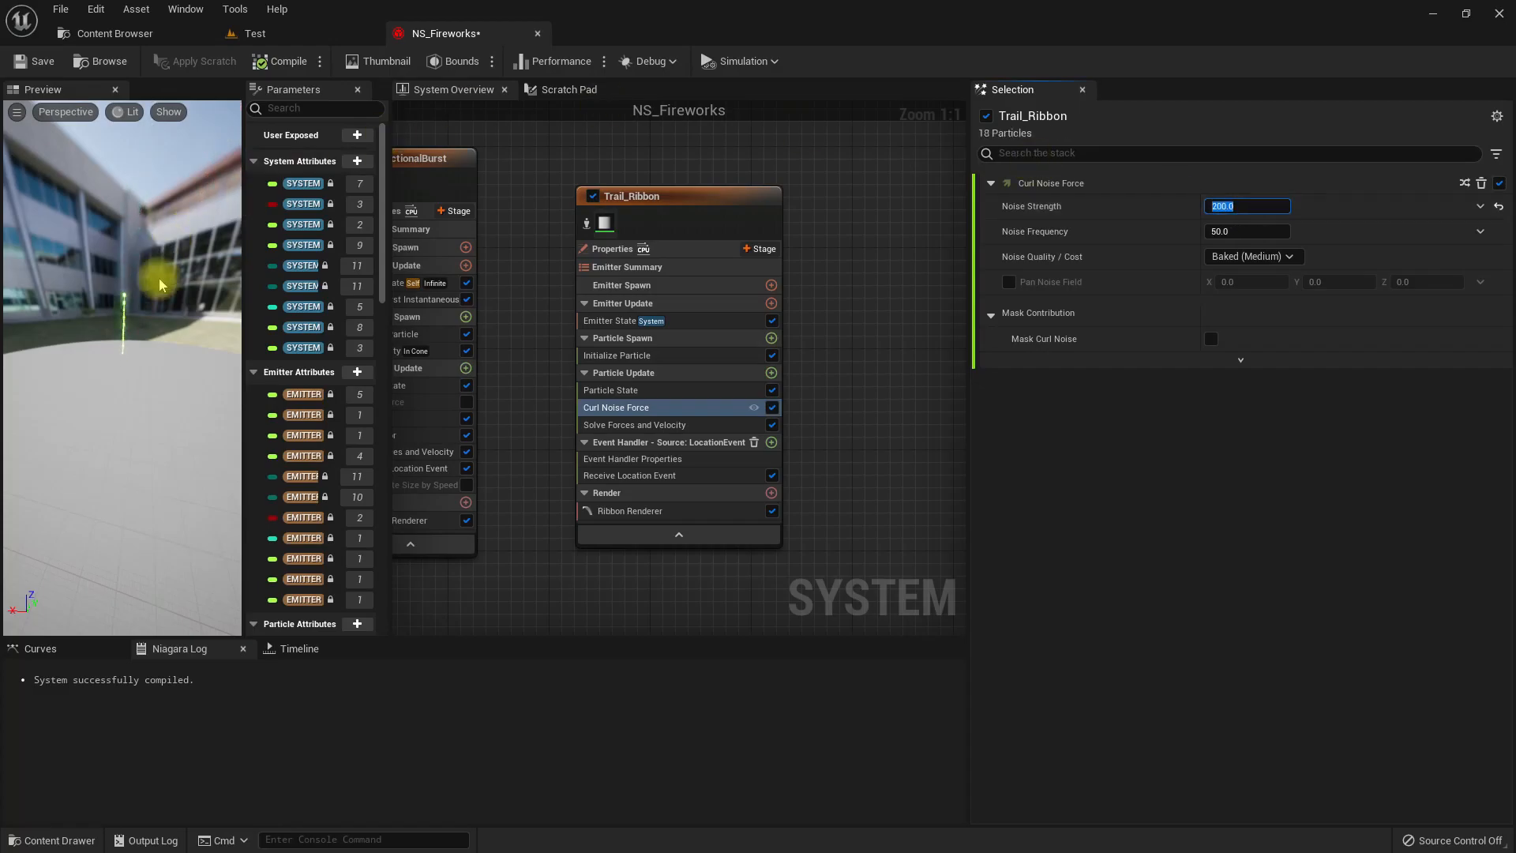
click(281, 31)
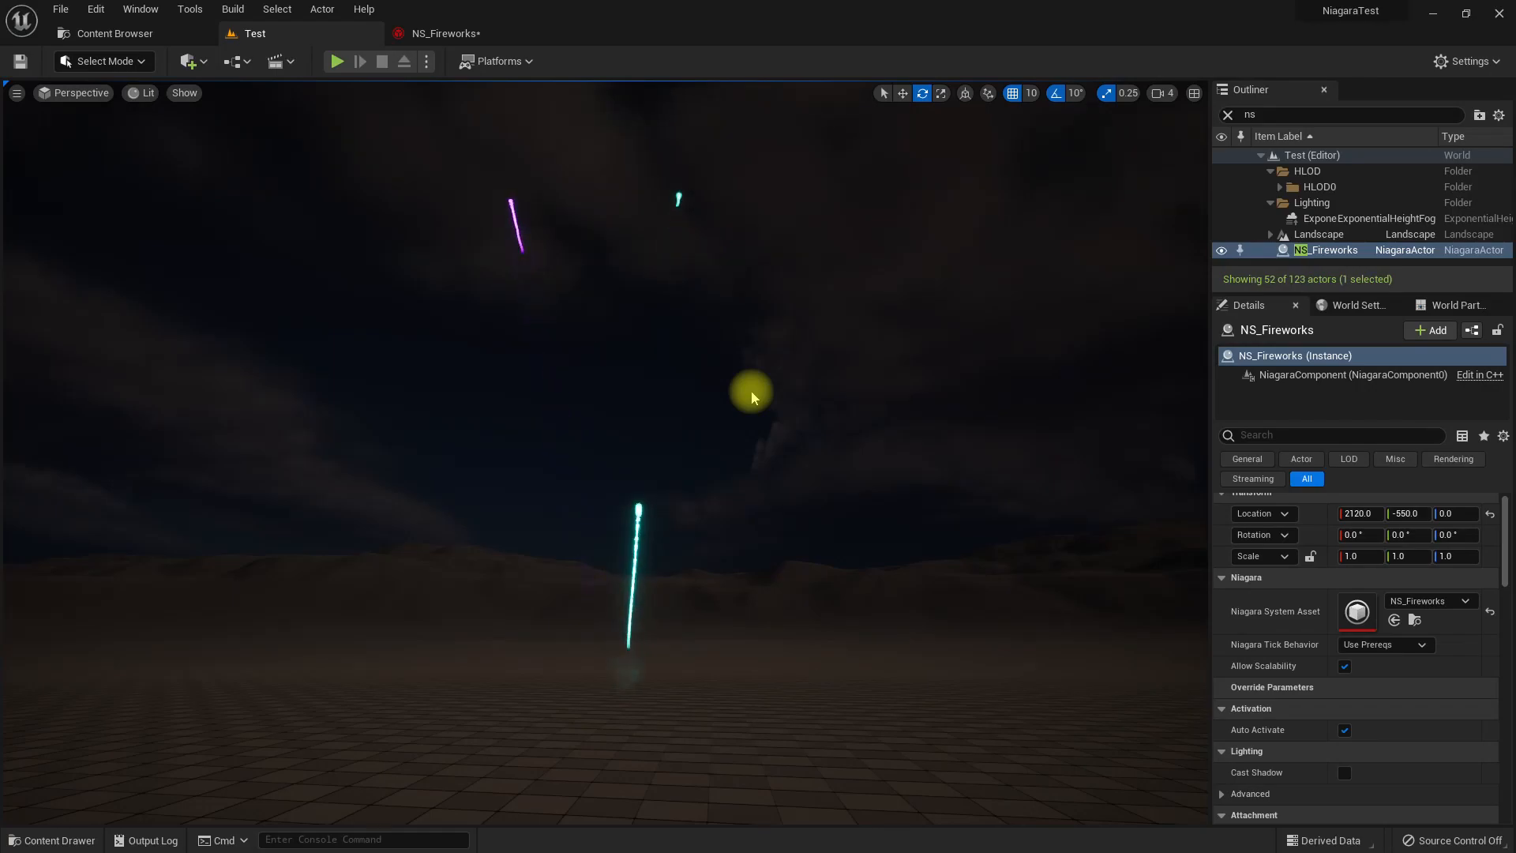
Set the Curl Noise Force's Noise Strength to 400 and check the trails in the Test level.
click(432, 32)
click(1244, 207)
text(400)
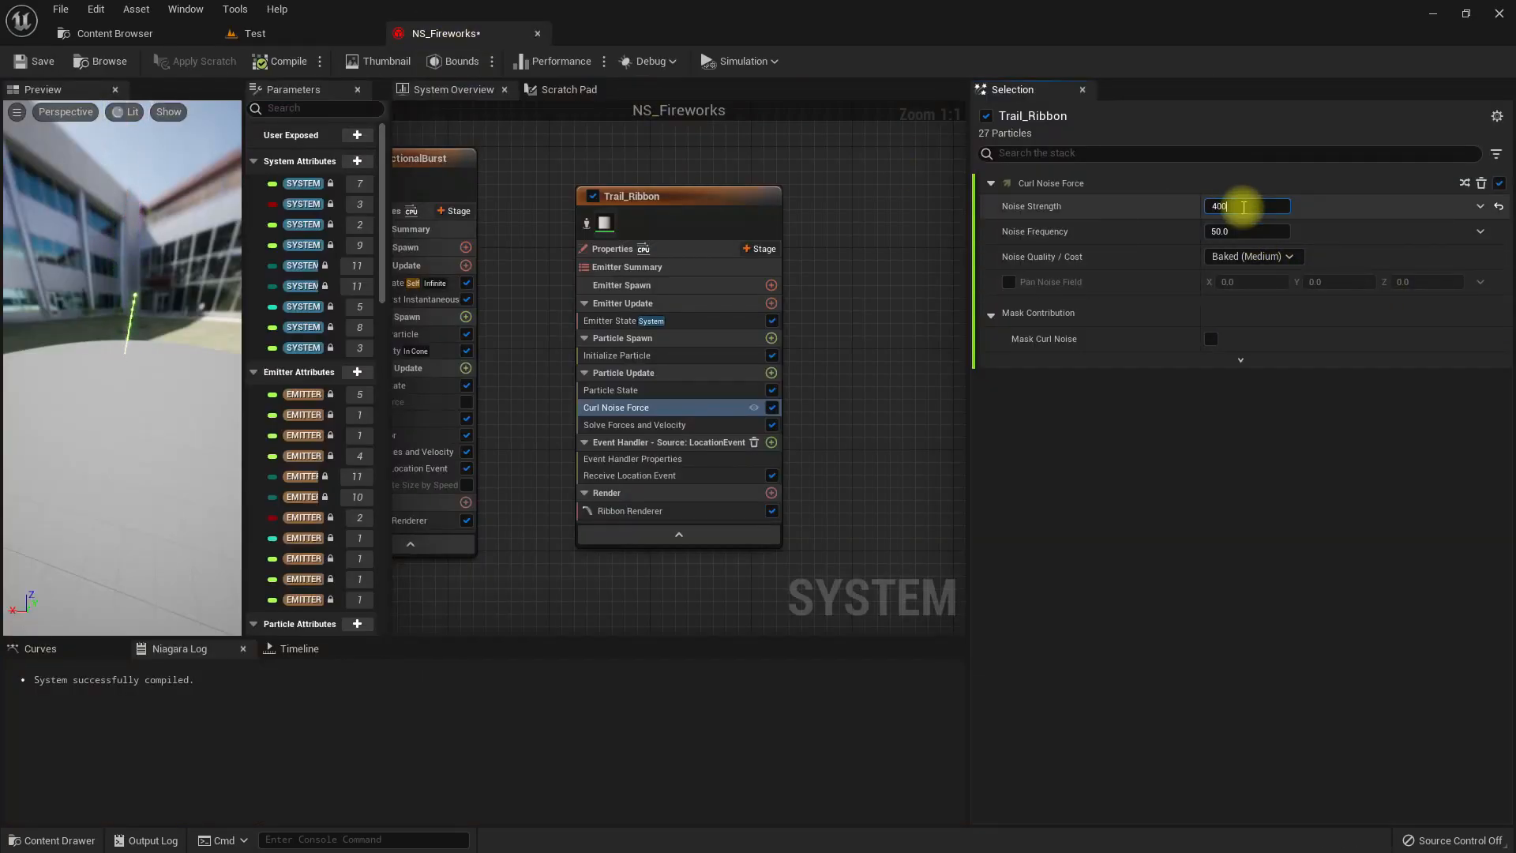
key(Return)
click(260, 33)
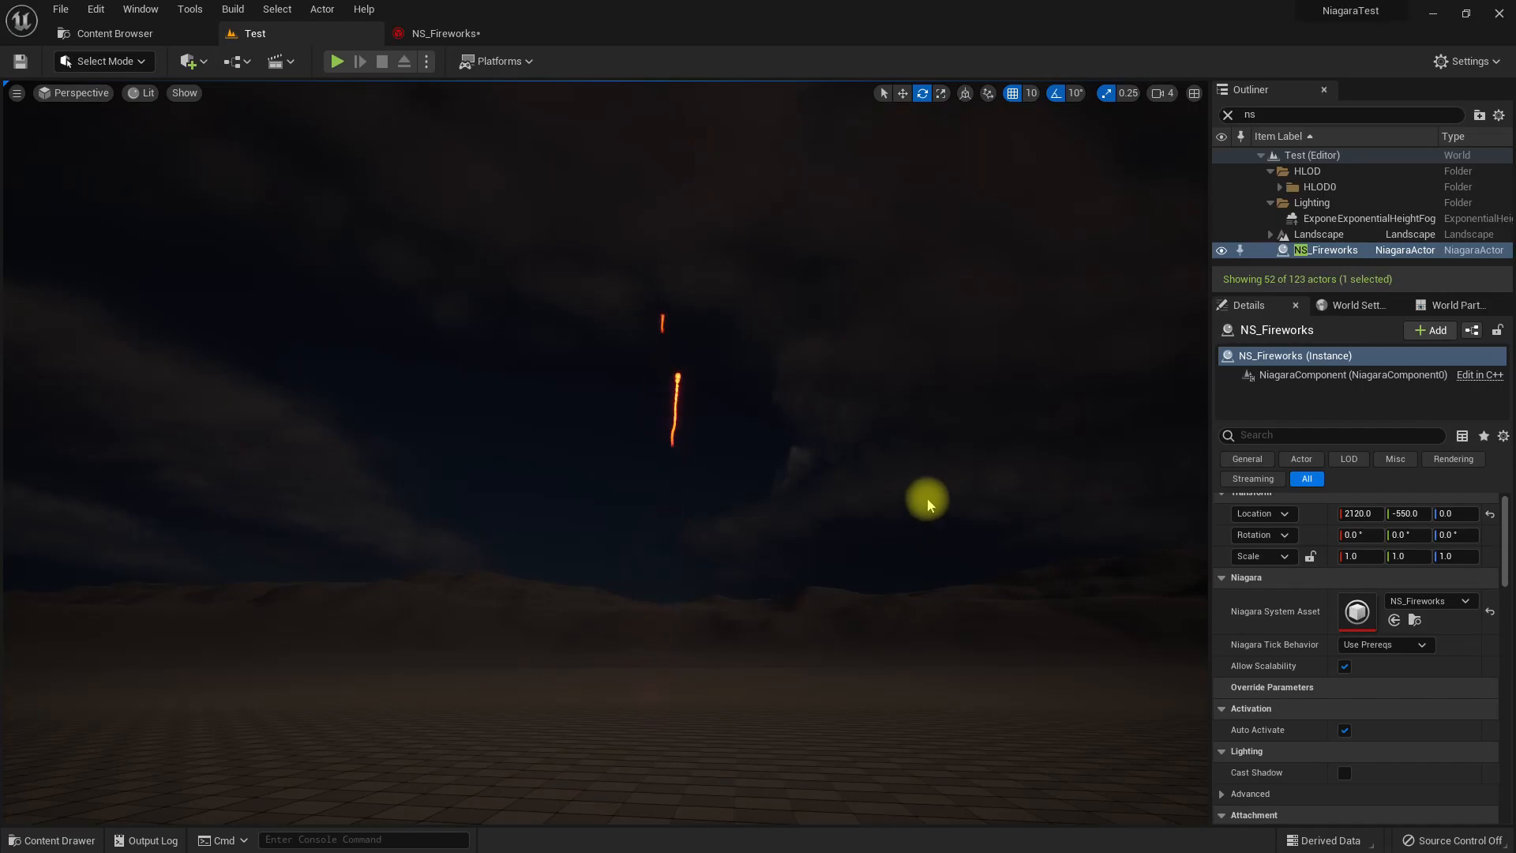
click(436, 35)
scroll(802, 298, down, 3)
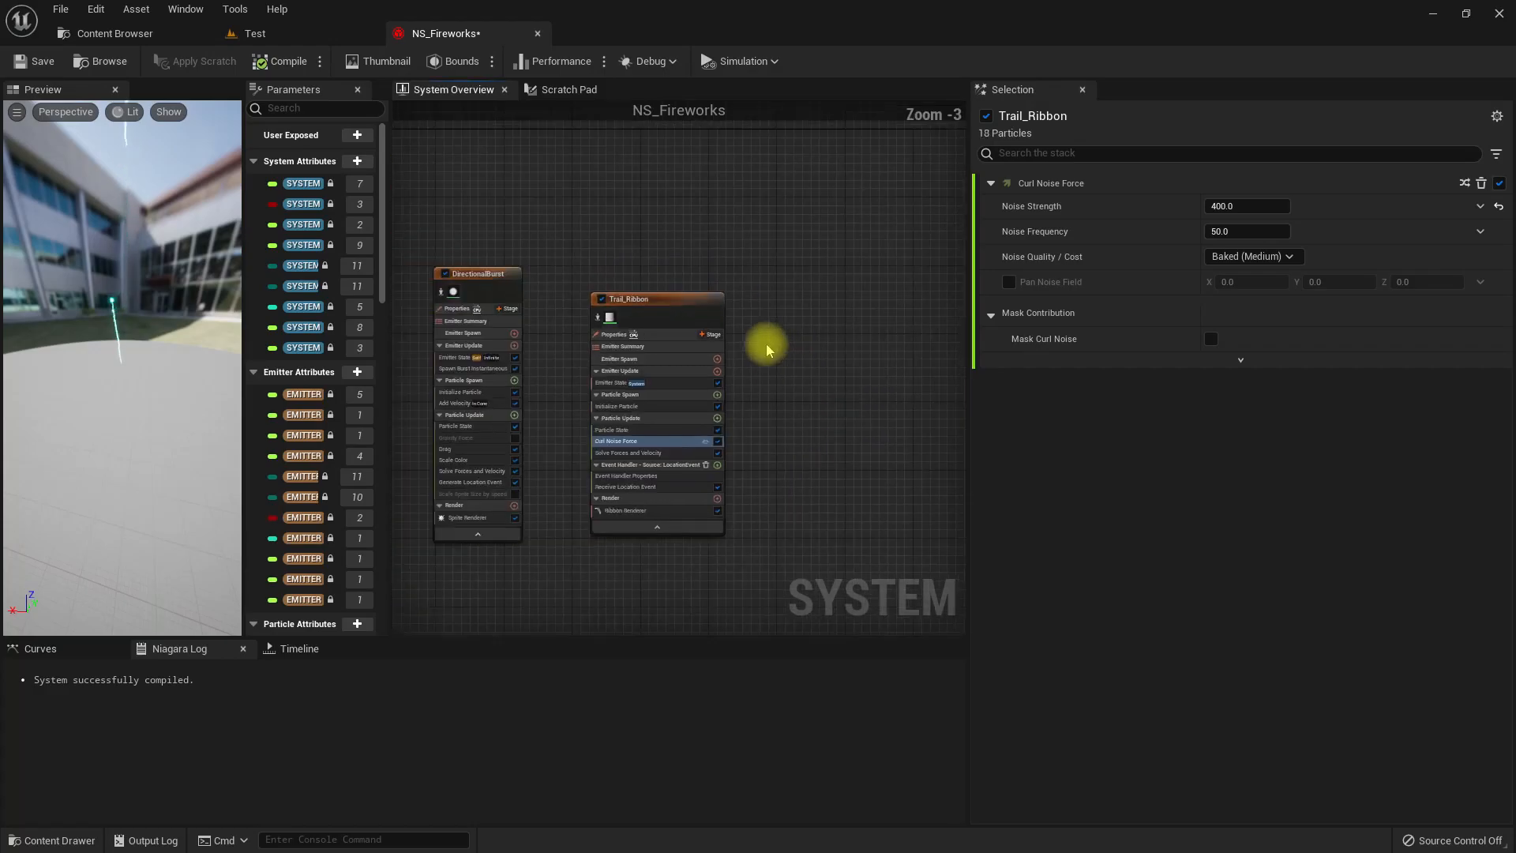
right_click(787, 296)
click(821, 325)
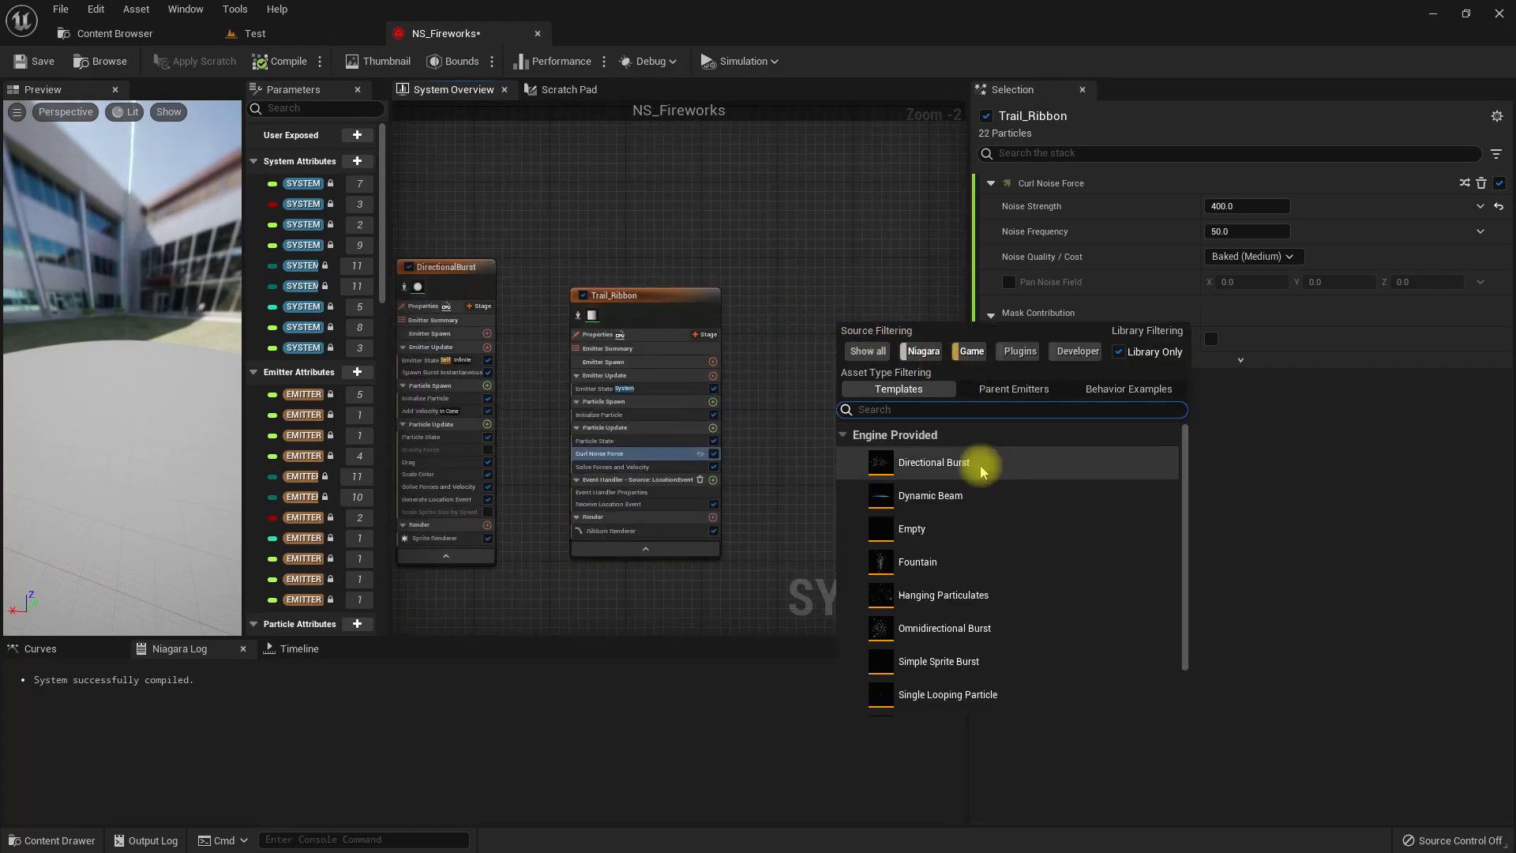
double_click(919, 563)
scroll(818, 477, up, 2)
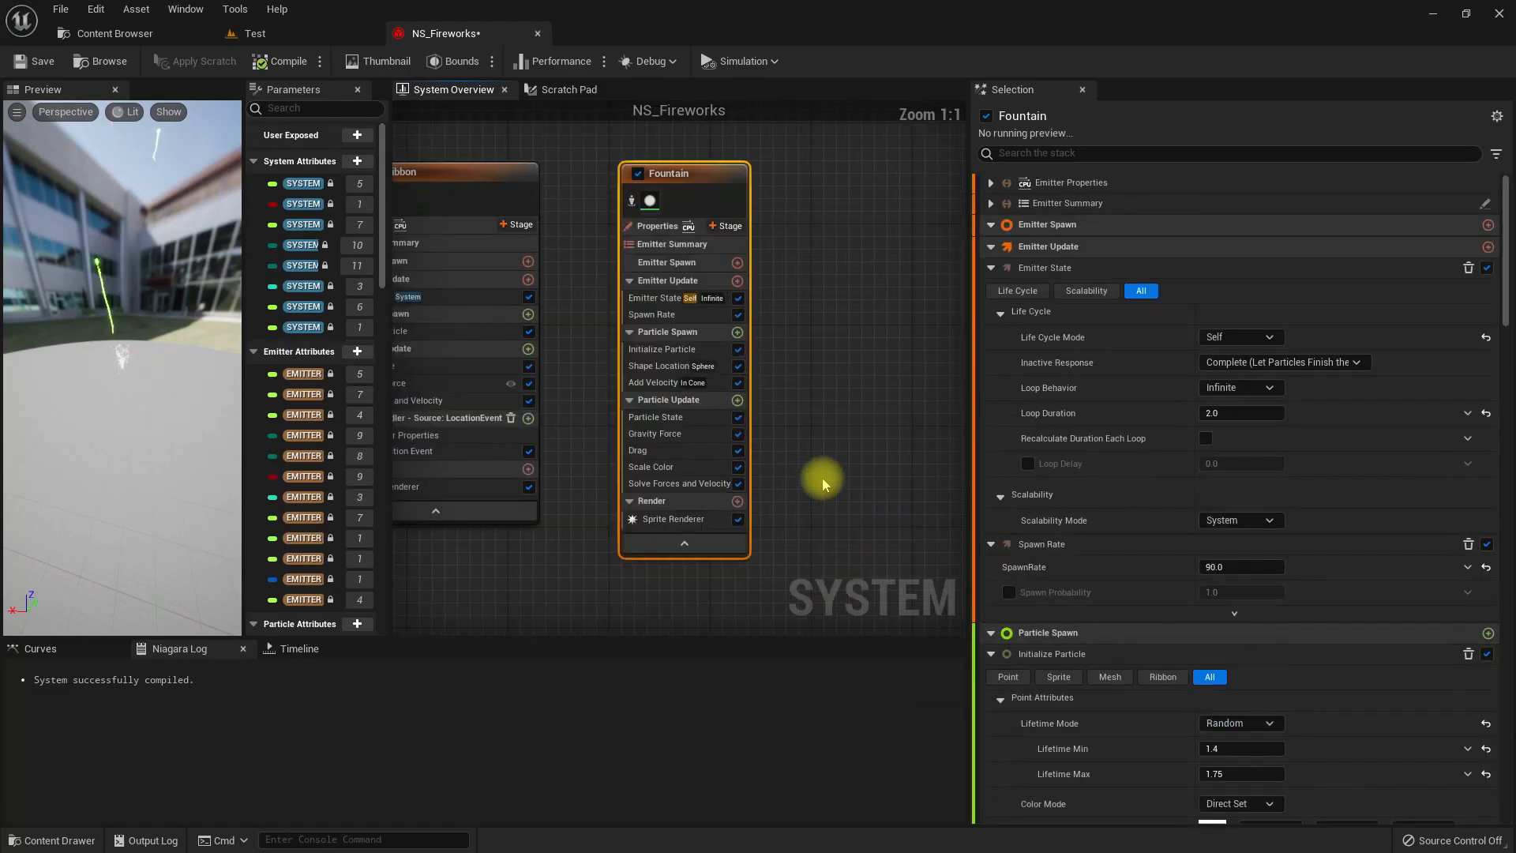
right_drag(819, 409, 853, 465)
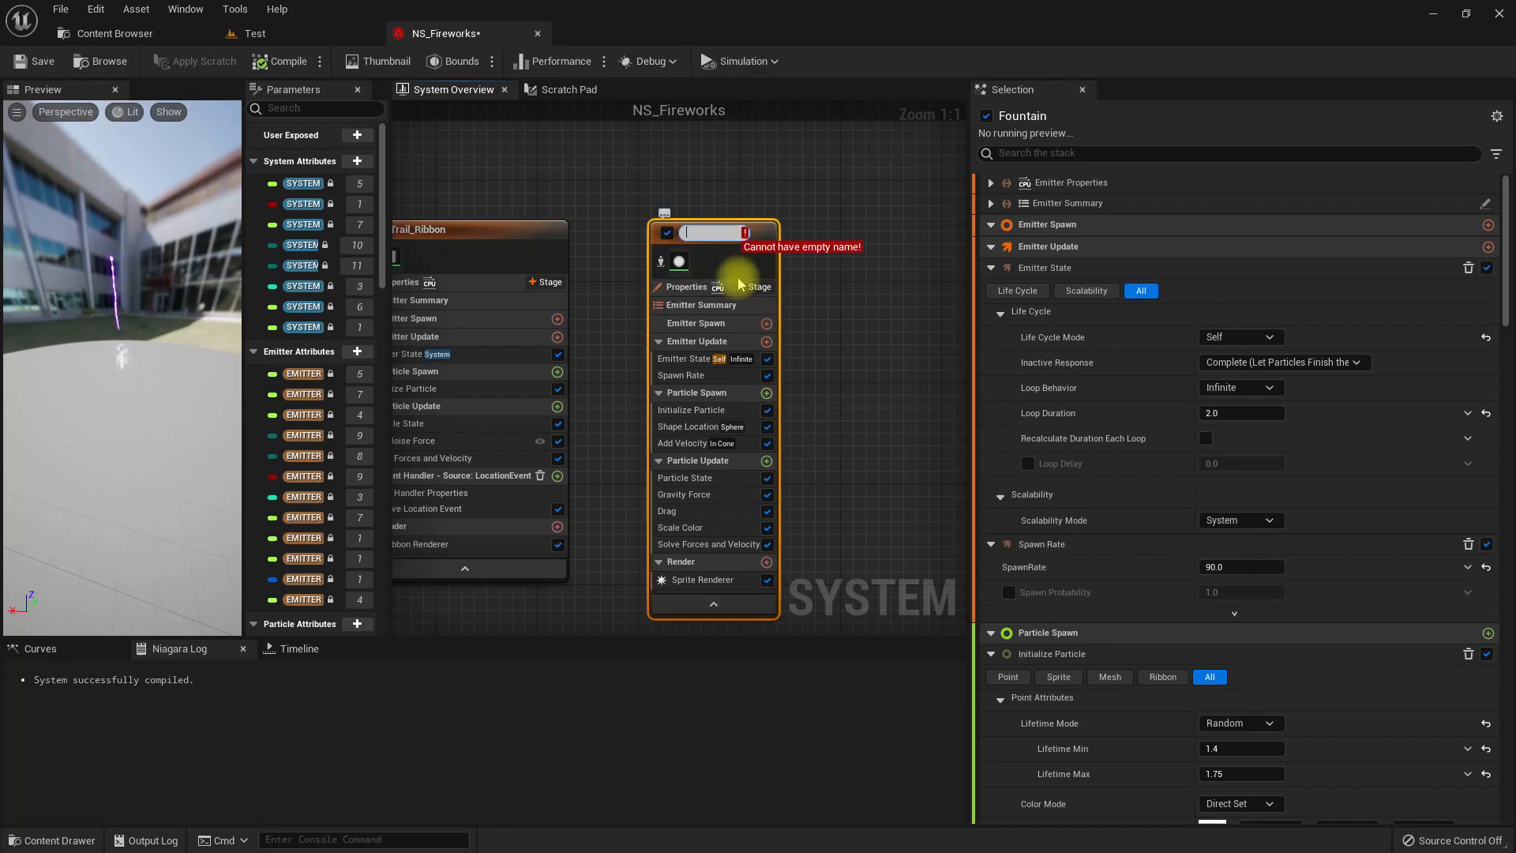
click(875, 320)
click(735, 261)
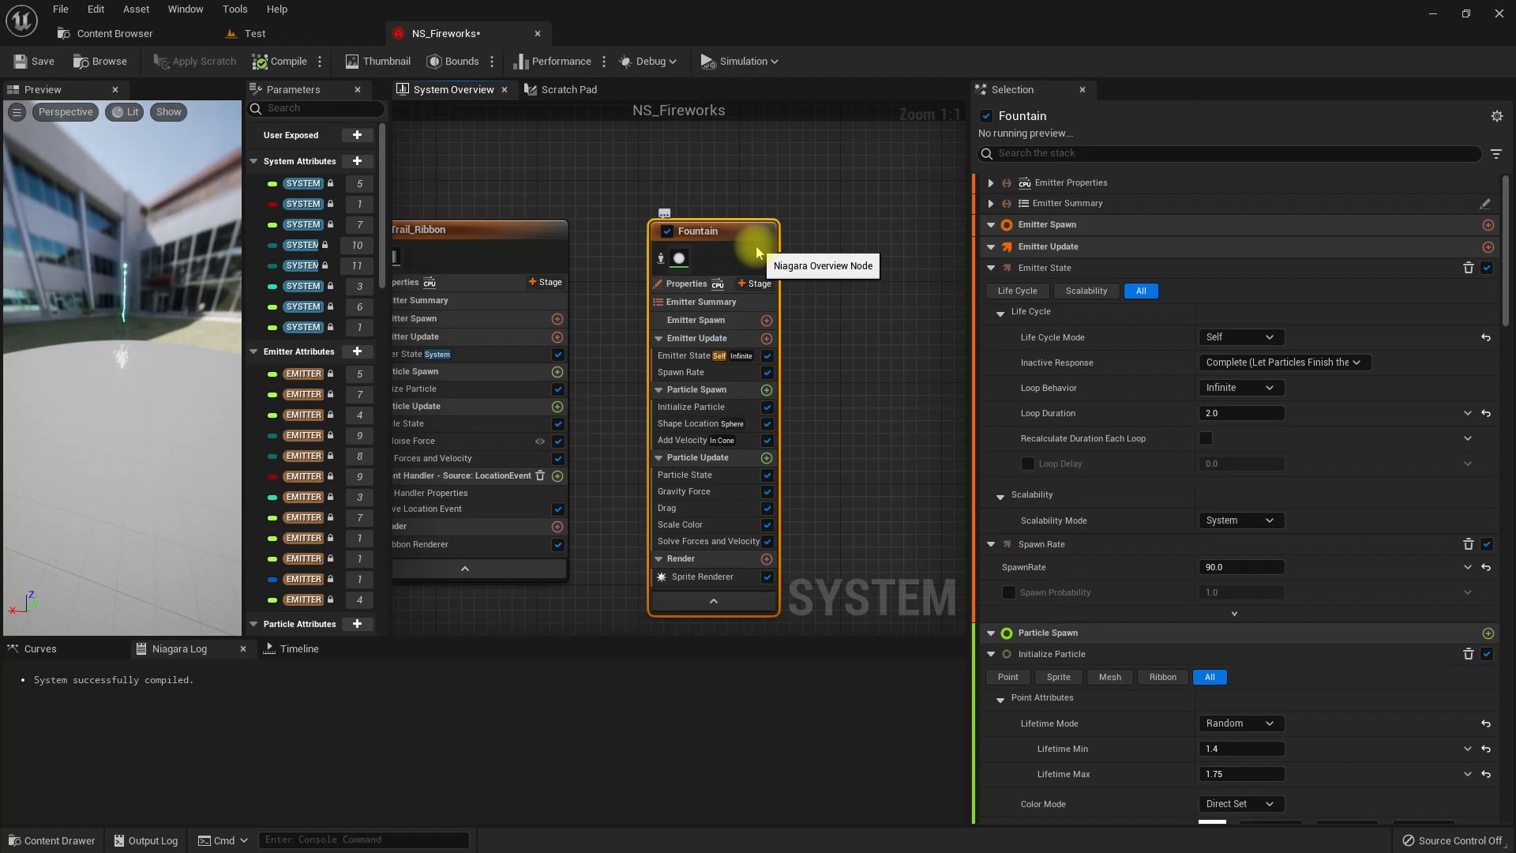
key(Delete)
Add an emitter from the Empty template to NS_Fireworks and place it beside Trail_Ribbon.
right_click(673, 227)
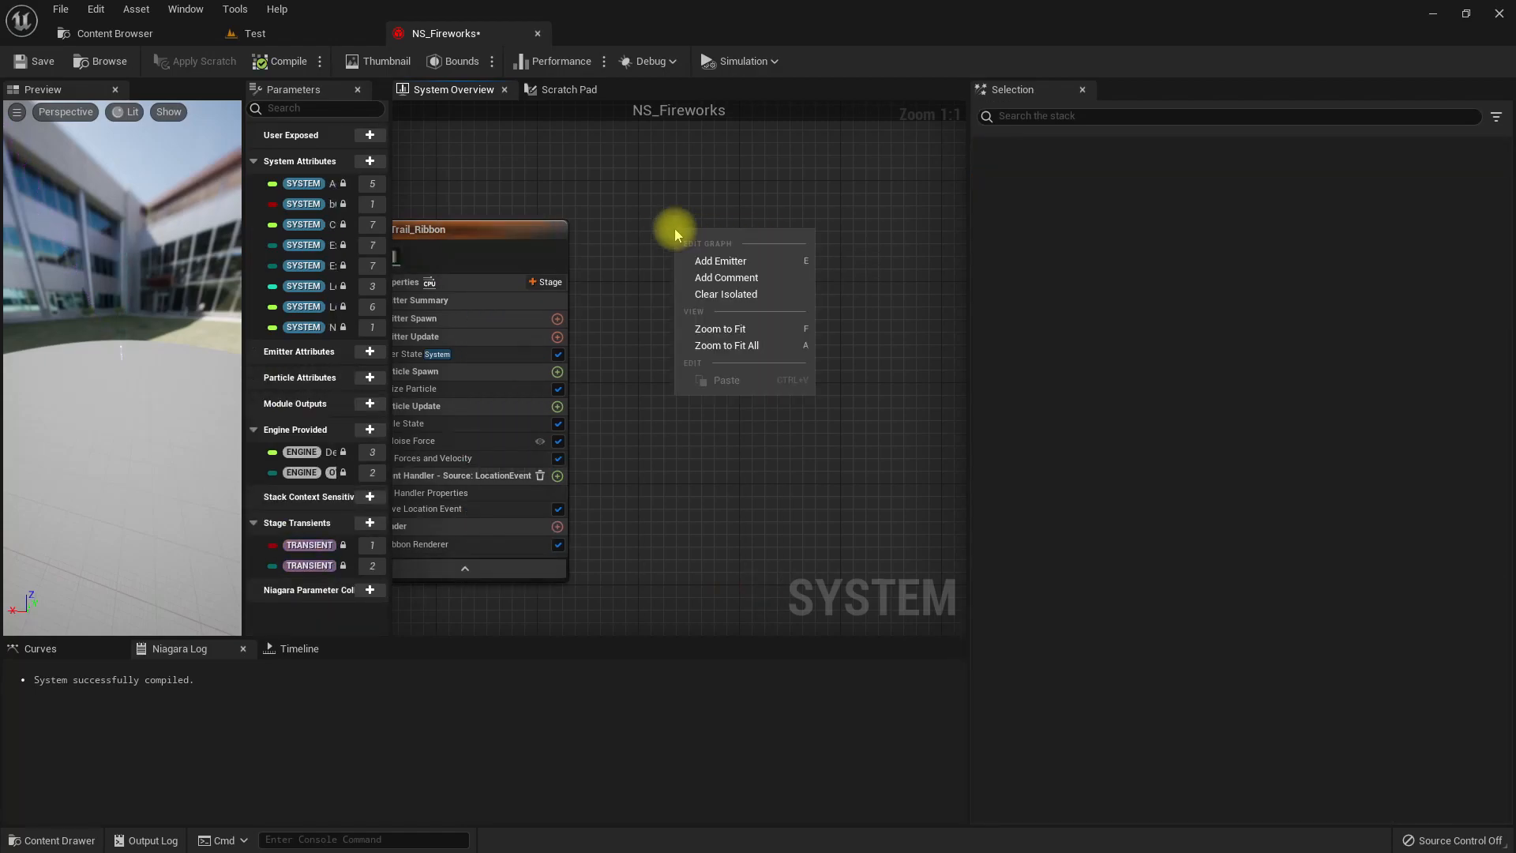
click(718, 247)
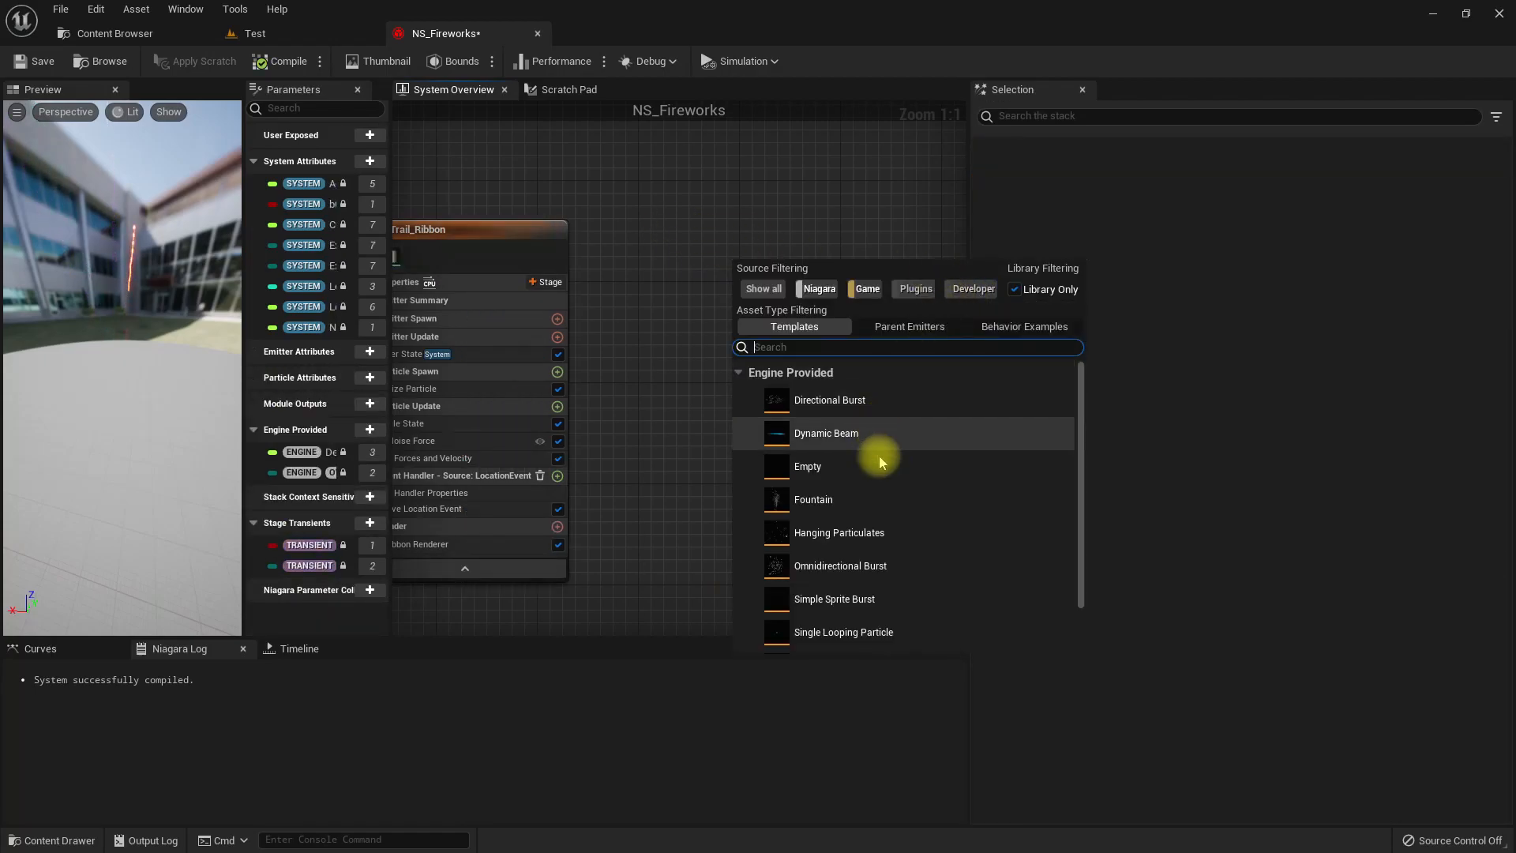
double_click(821, 468)
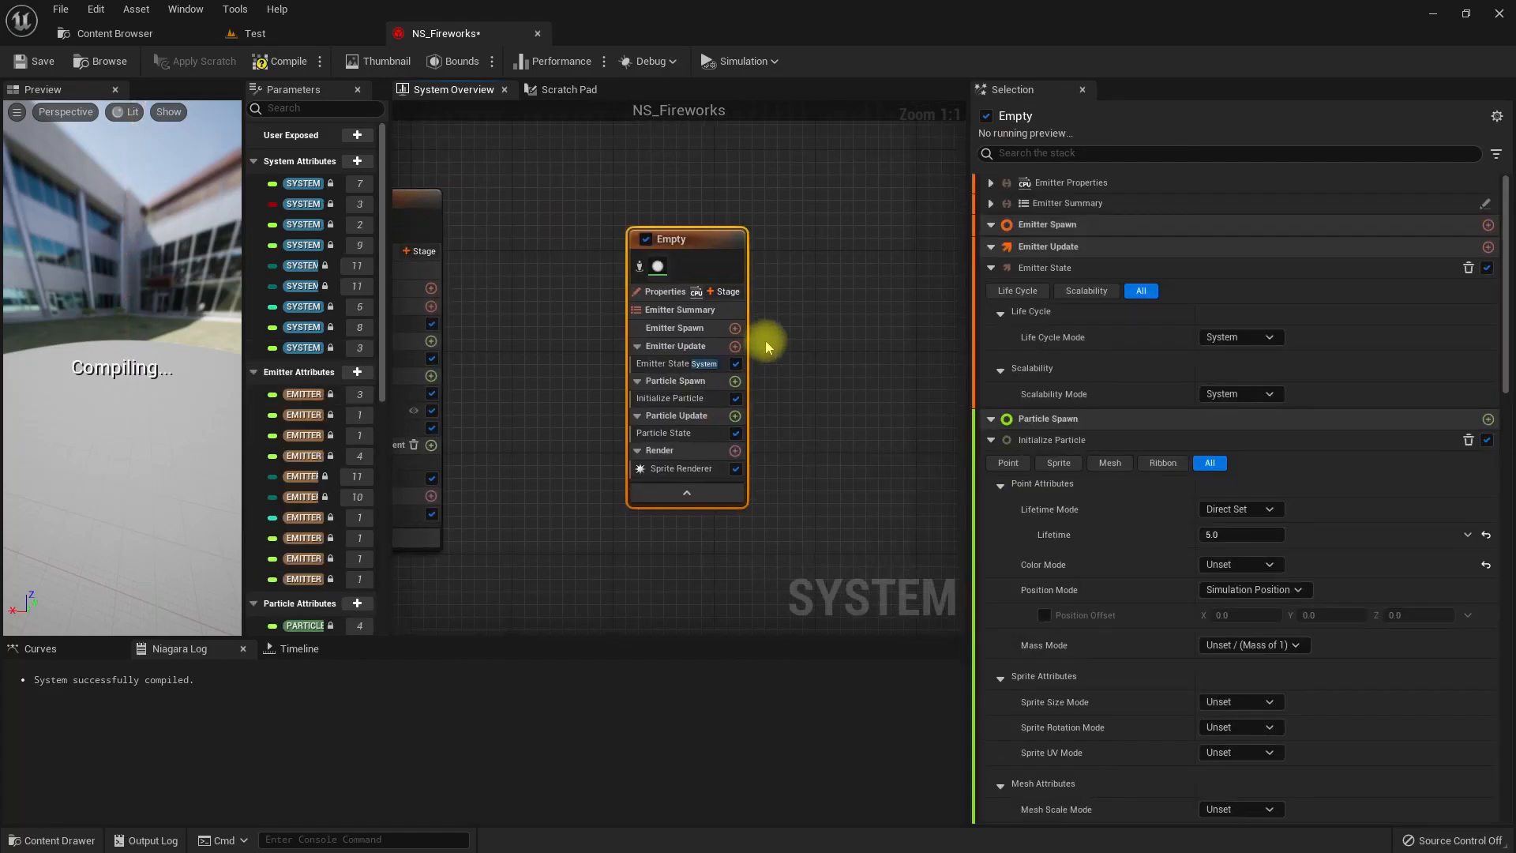
right_drag(526, 340, 737, 447)
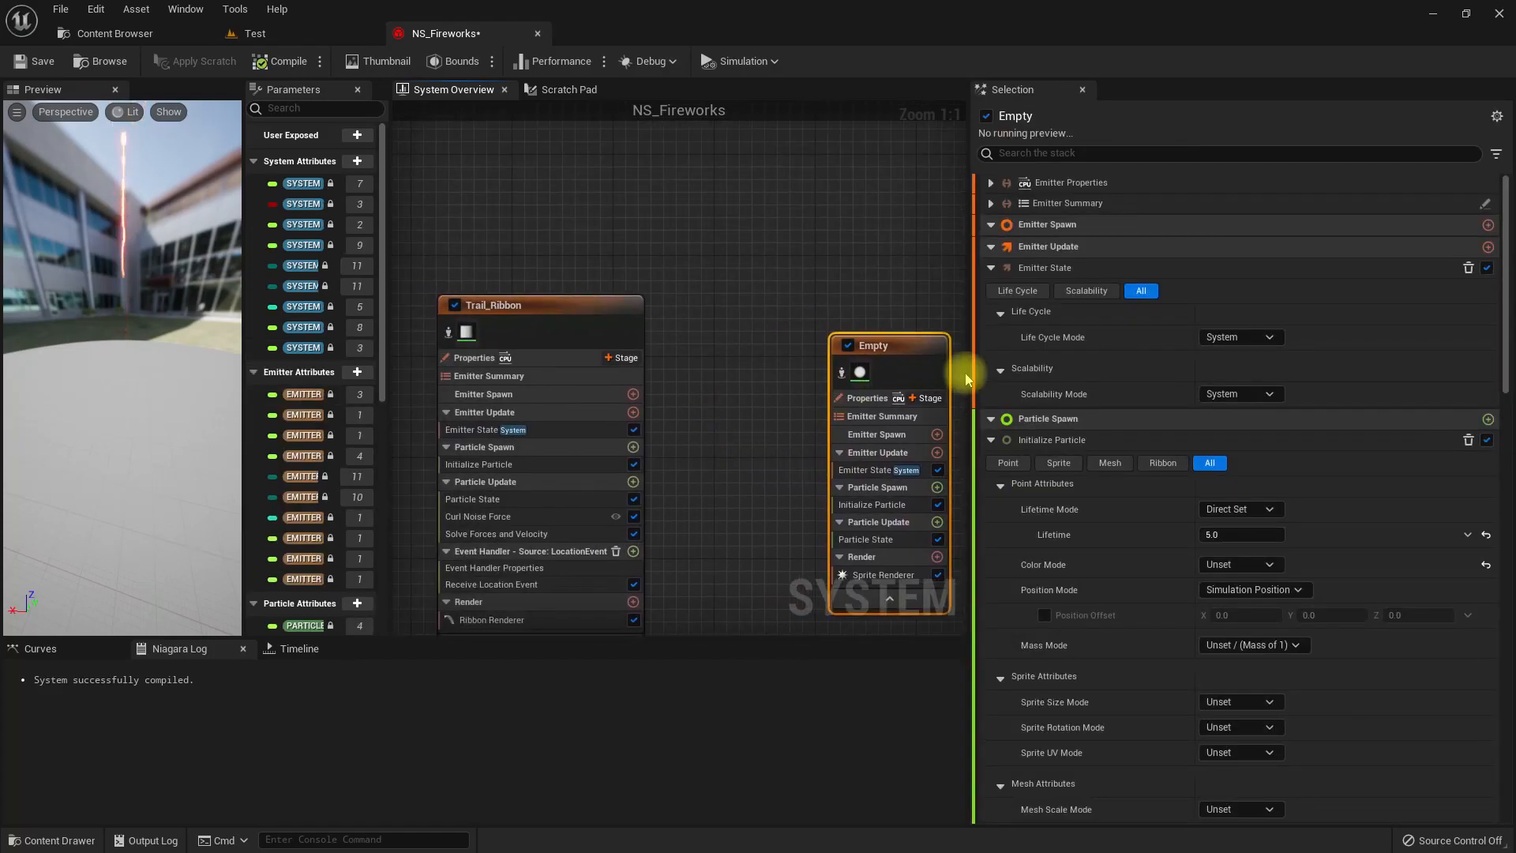
drag(856, 349, 739, 320)
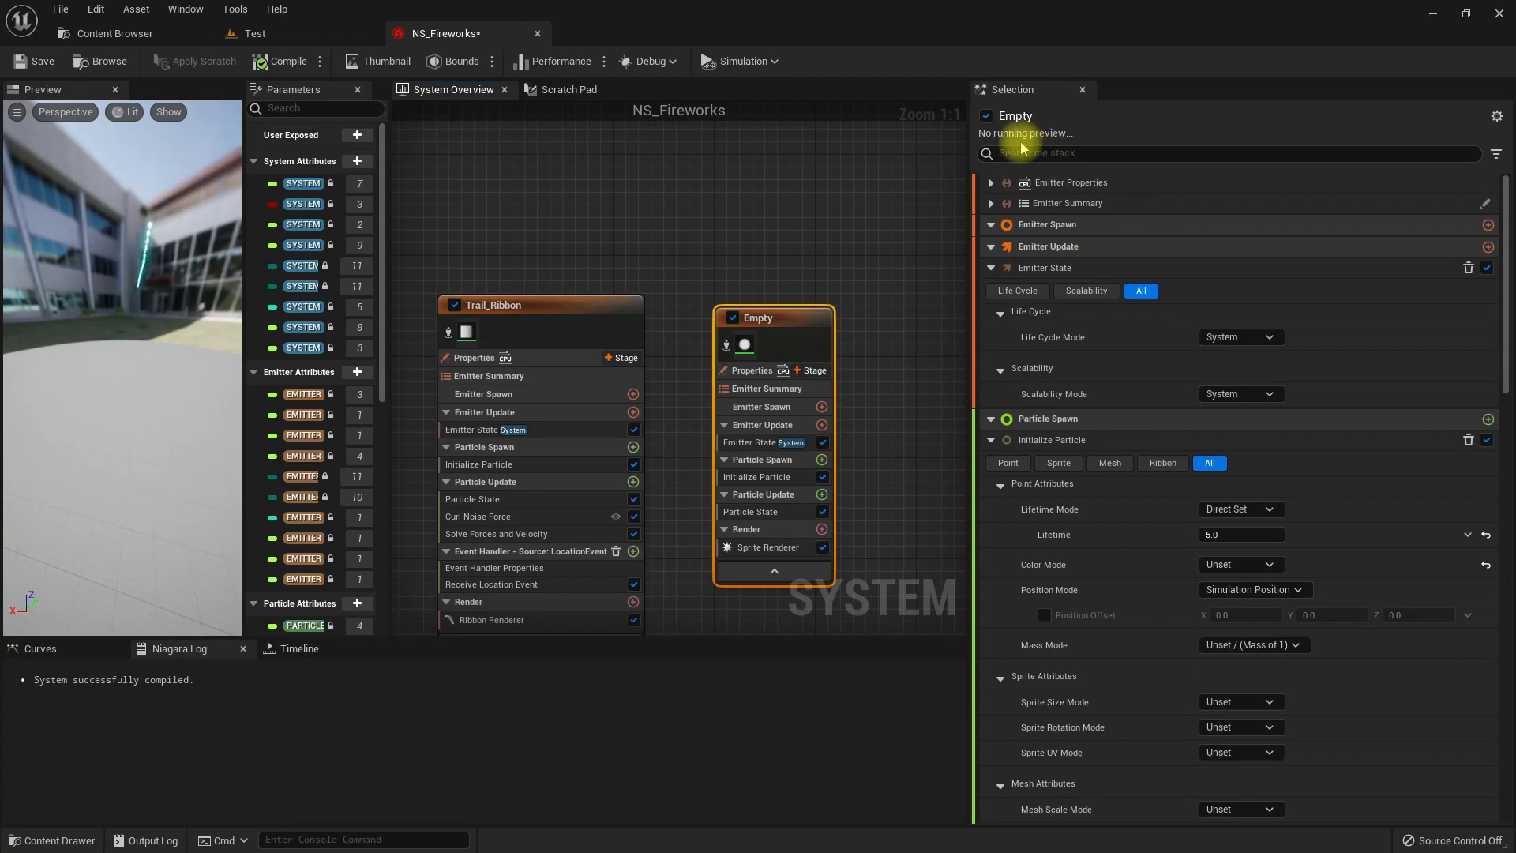
Rename the Empty emitter as Trail_Sprites.
right_click(770, 335)
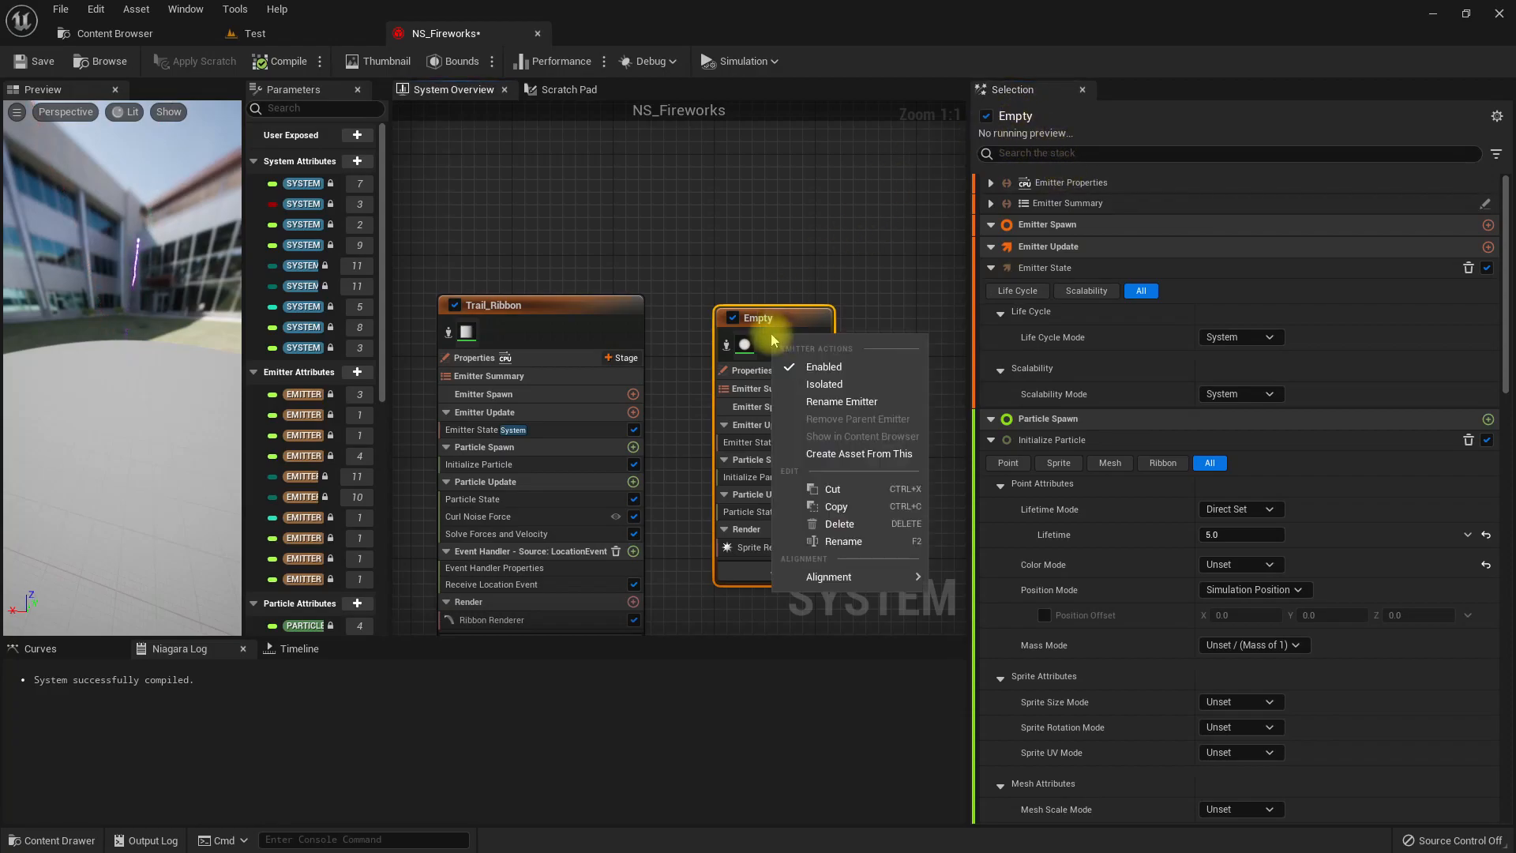
click(845, 543)
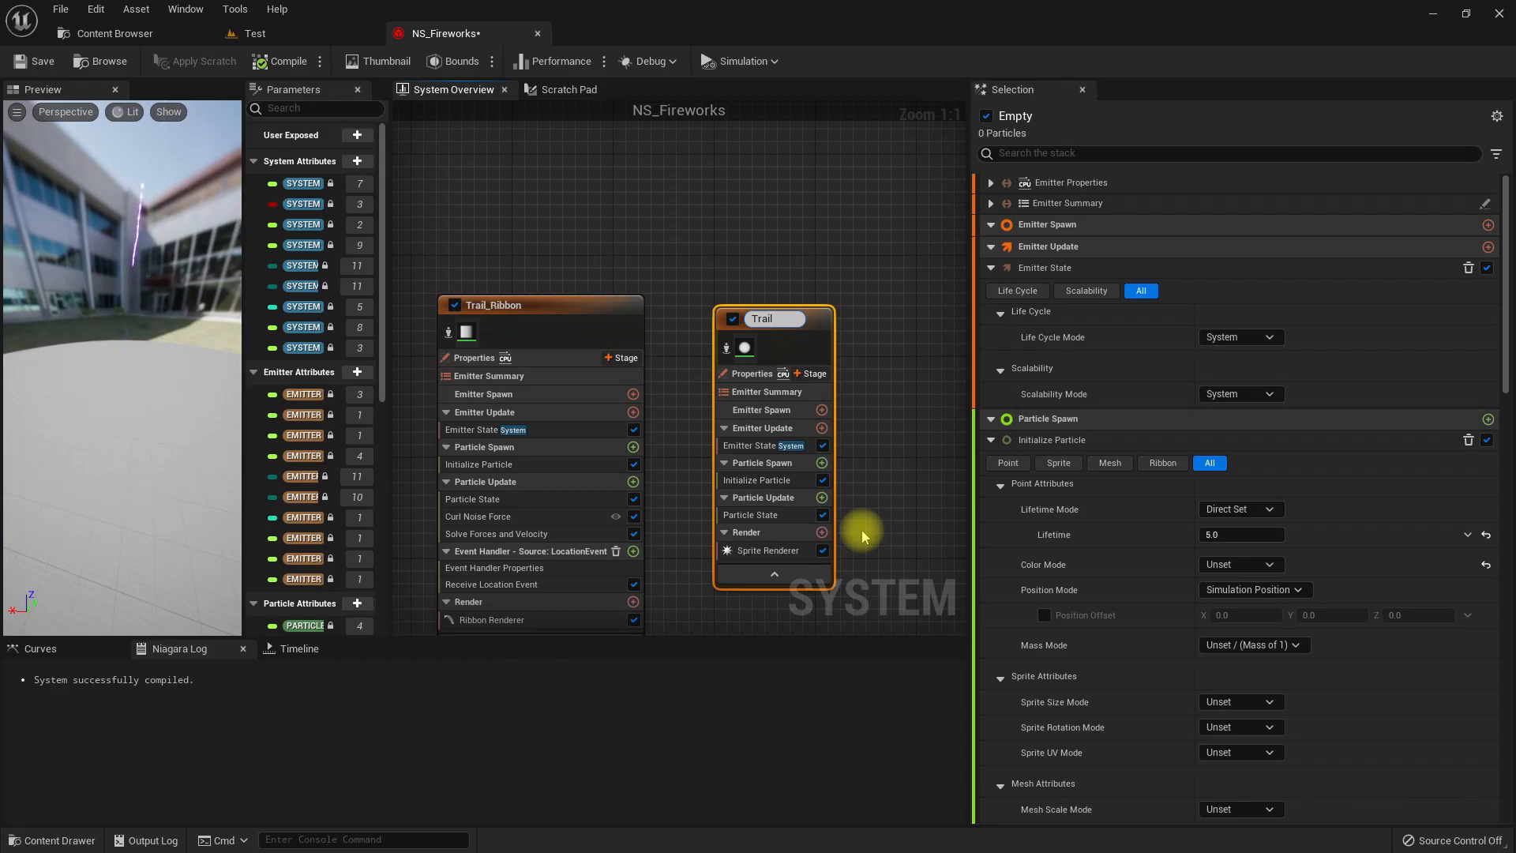
text(Trail_Sprites)
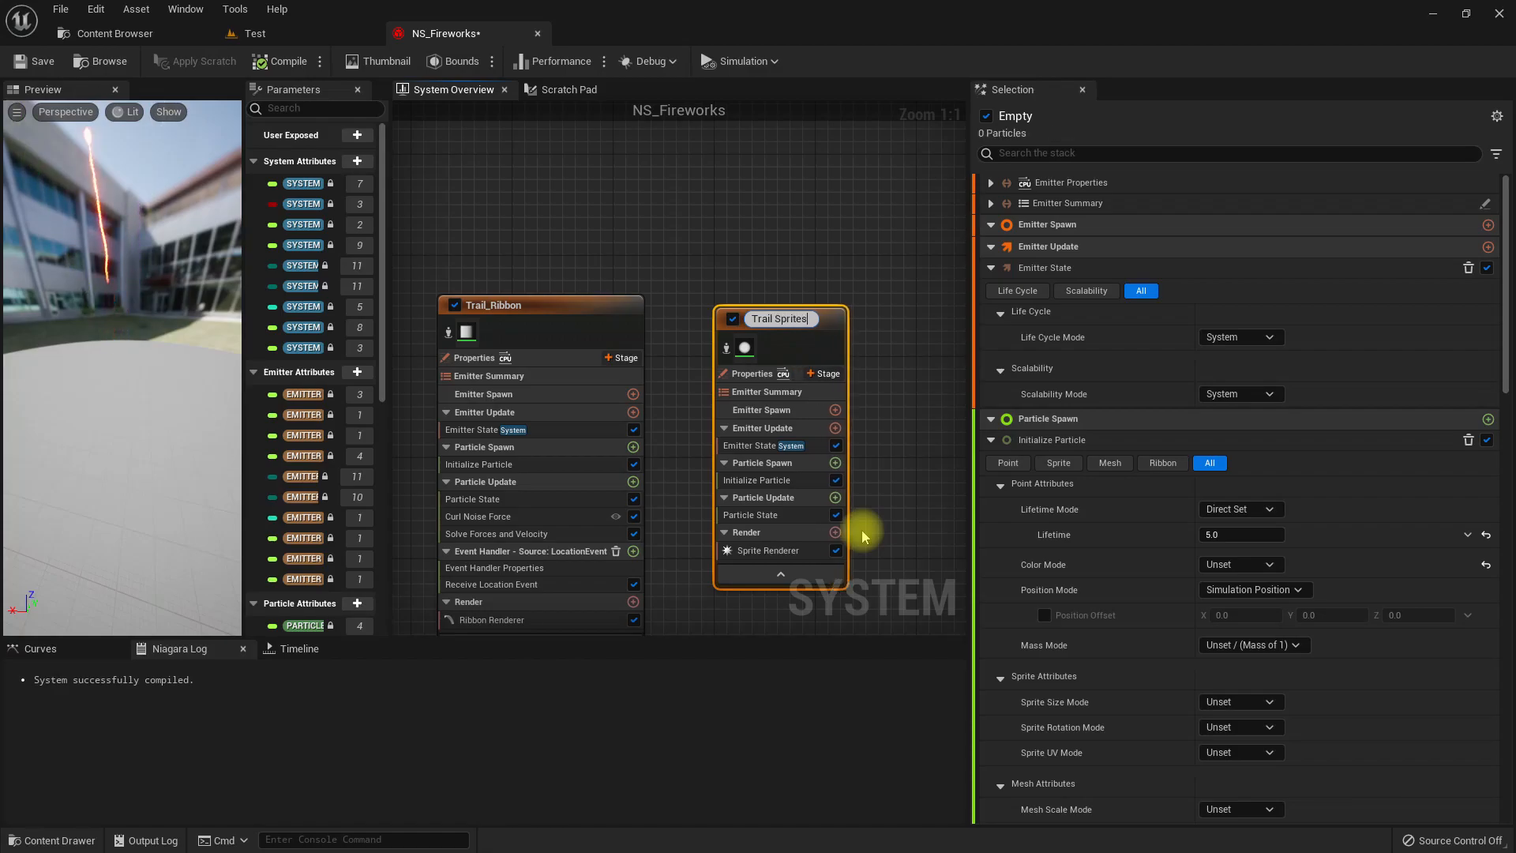
key(Return)
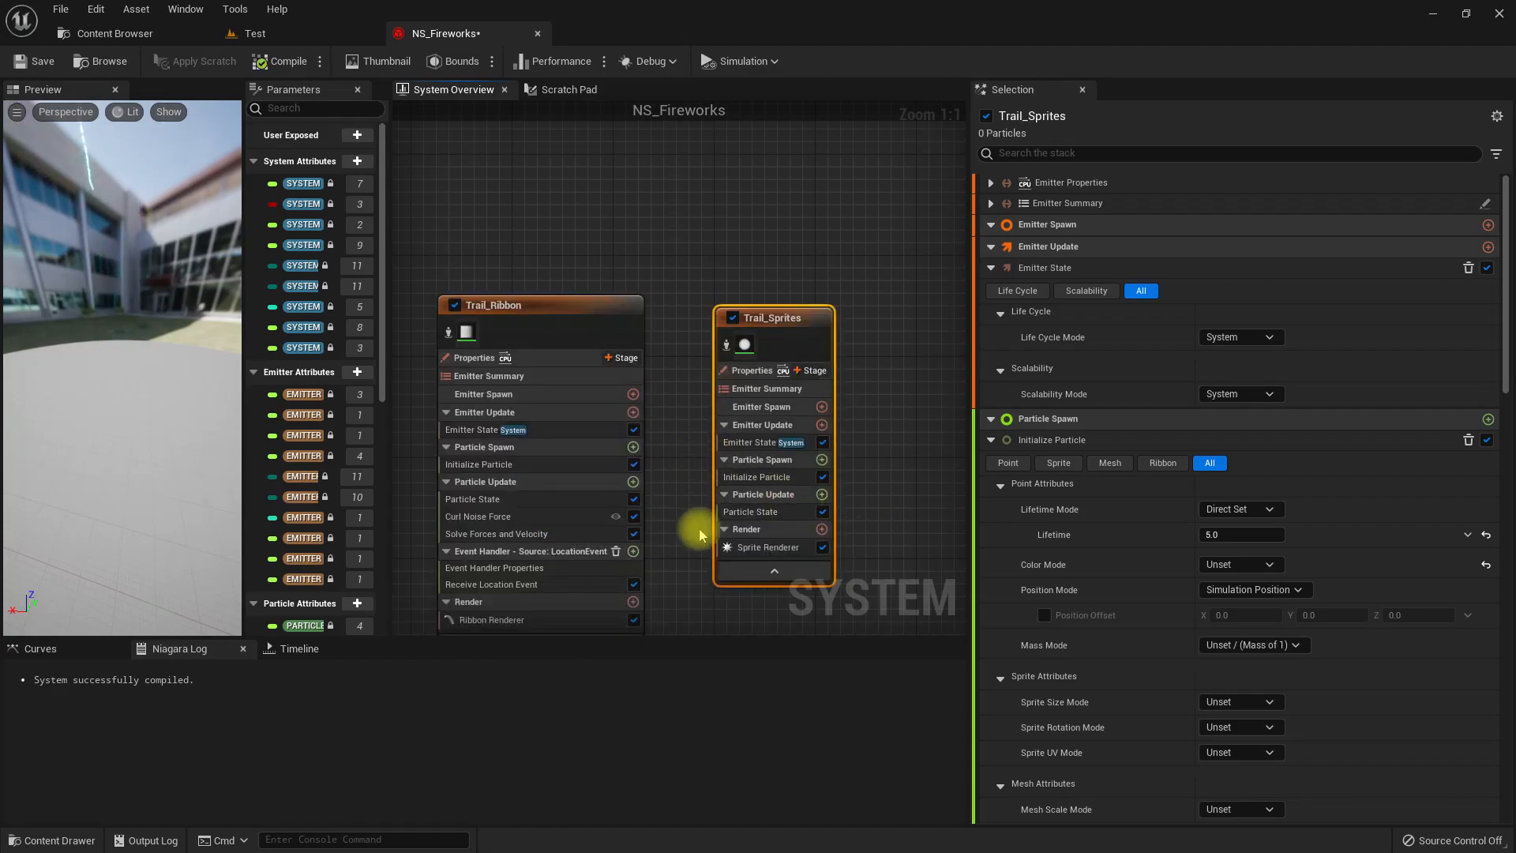
right_drag(703, 552, 688, 447)
click(497, 465)
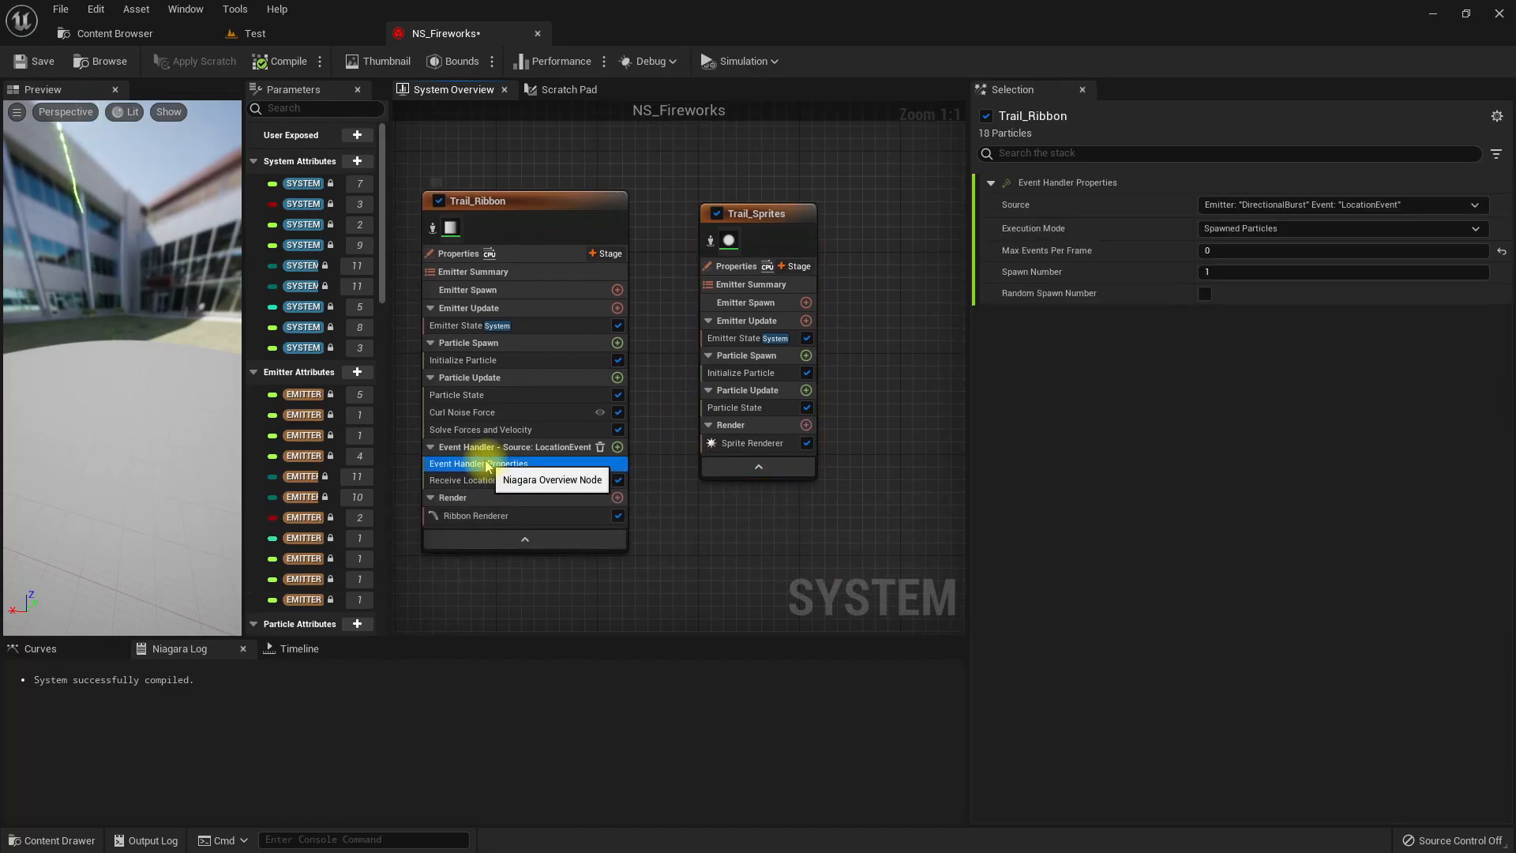
ctrl+click(498, 479)
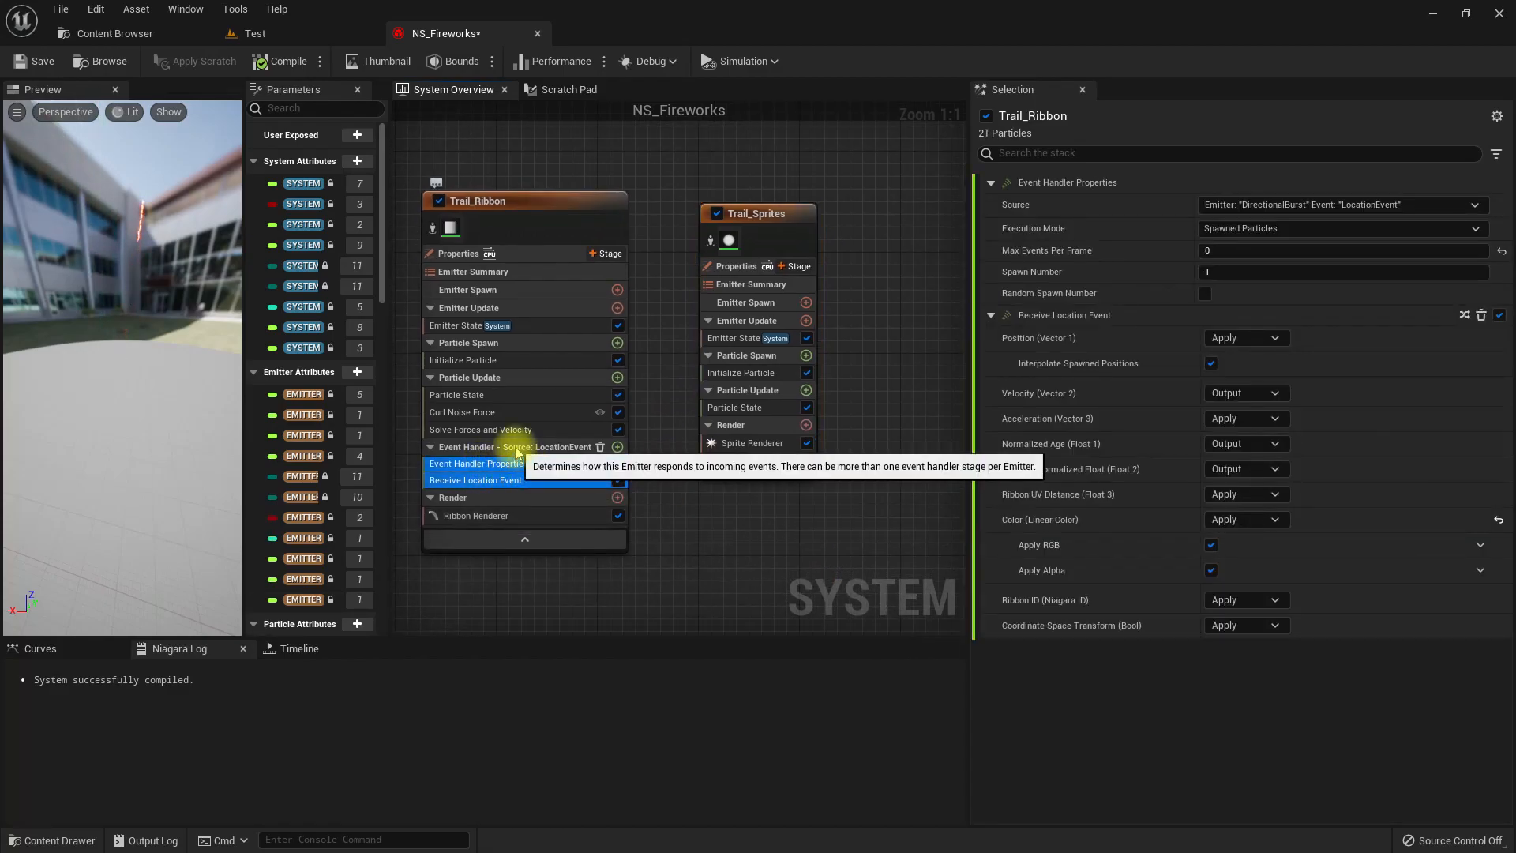
ctrl+click(513, 446)
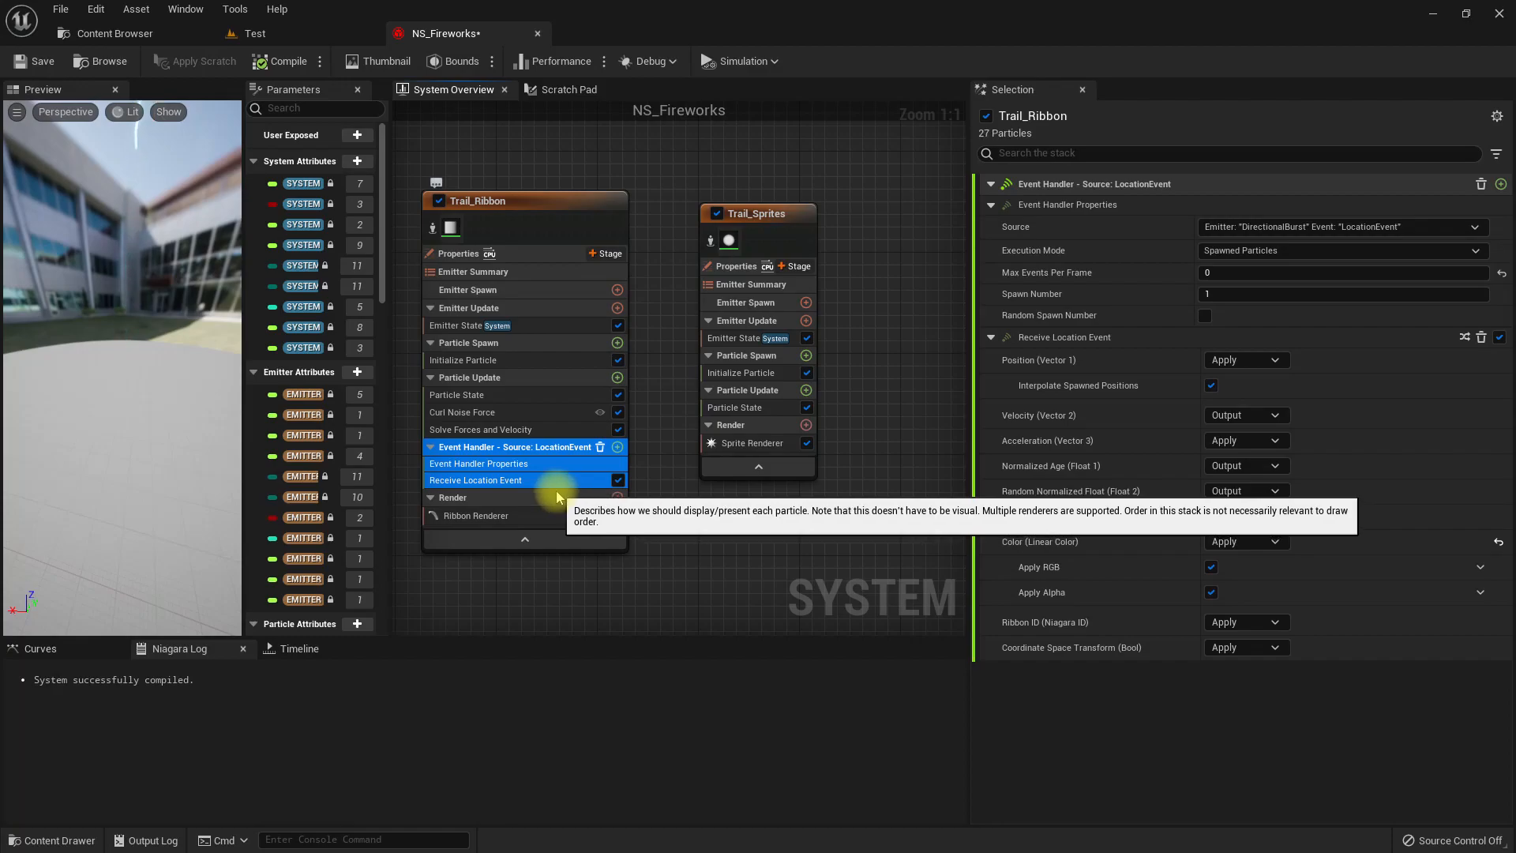
key(ctrl+c)
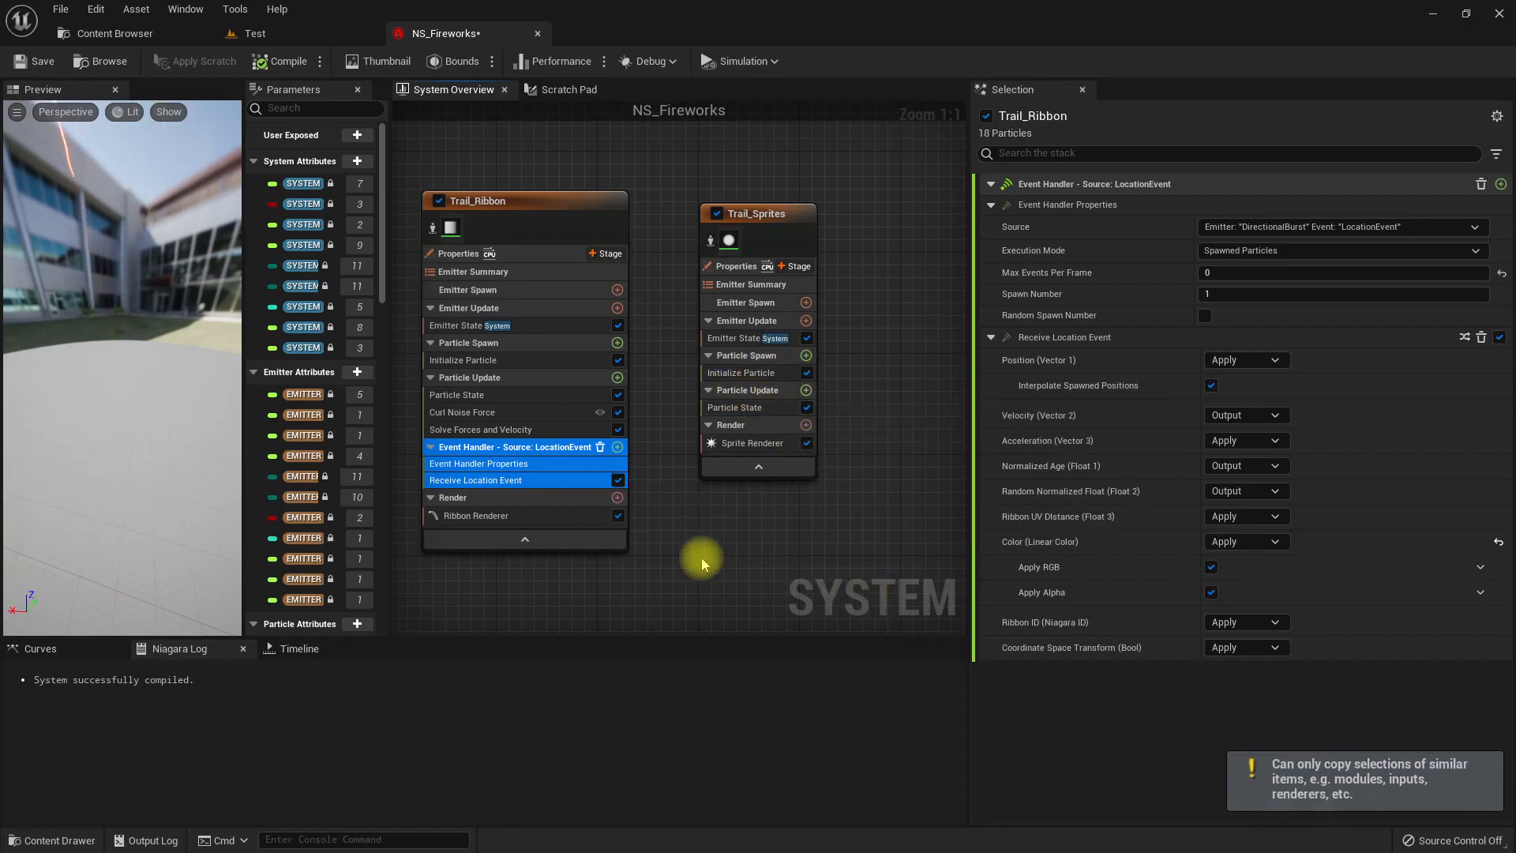
click(496, 447)
click(505, 465)
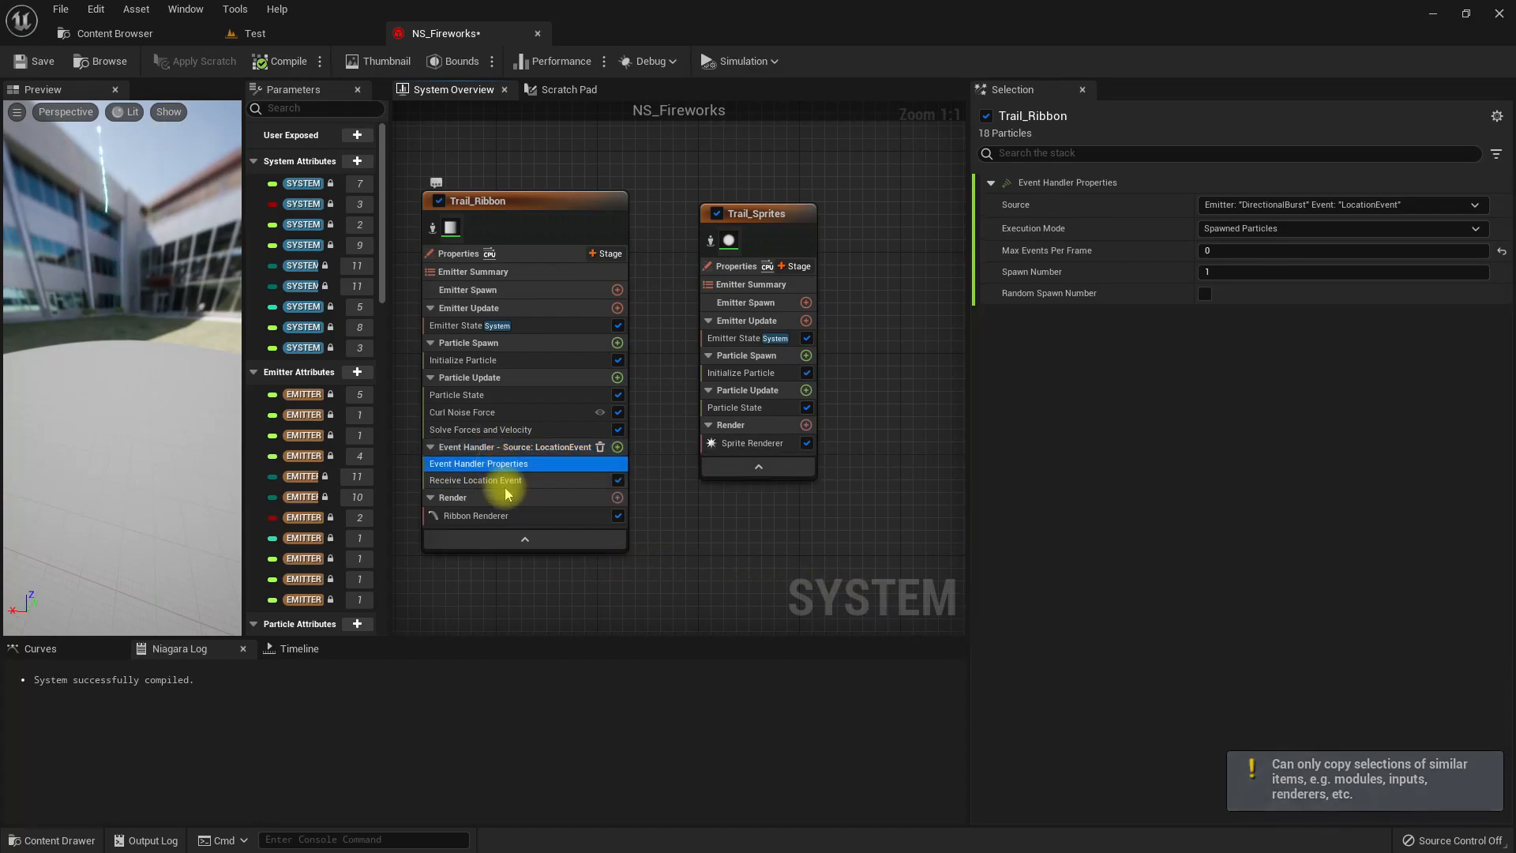
ctrl+click(505, 480)
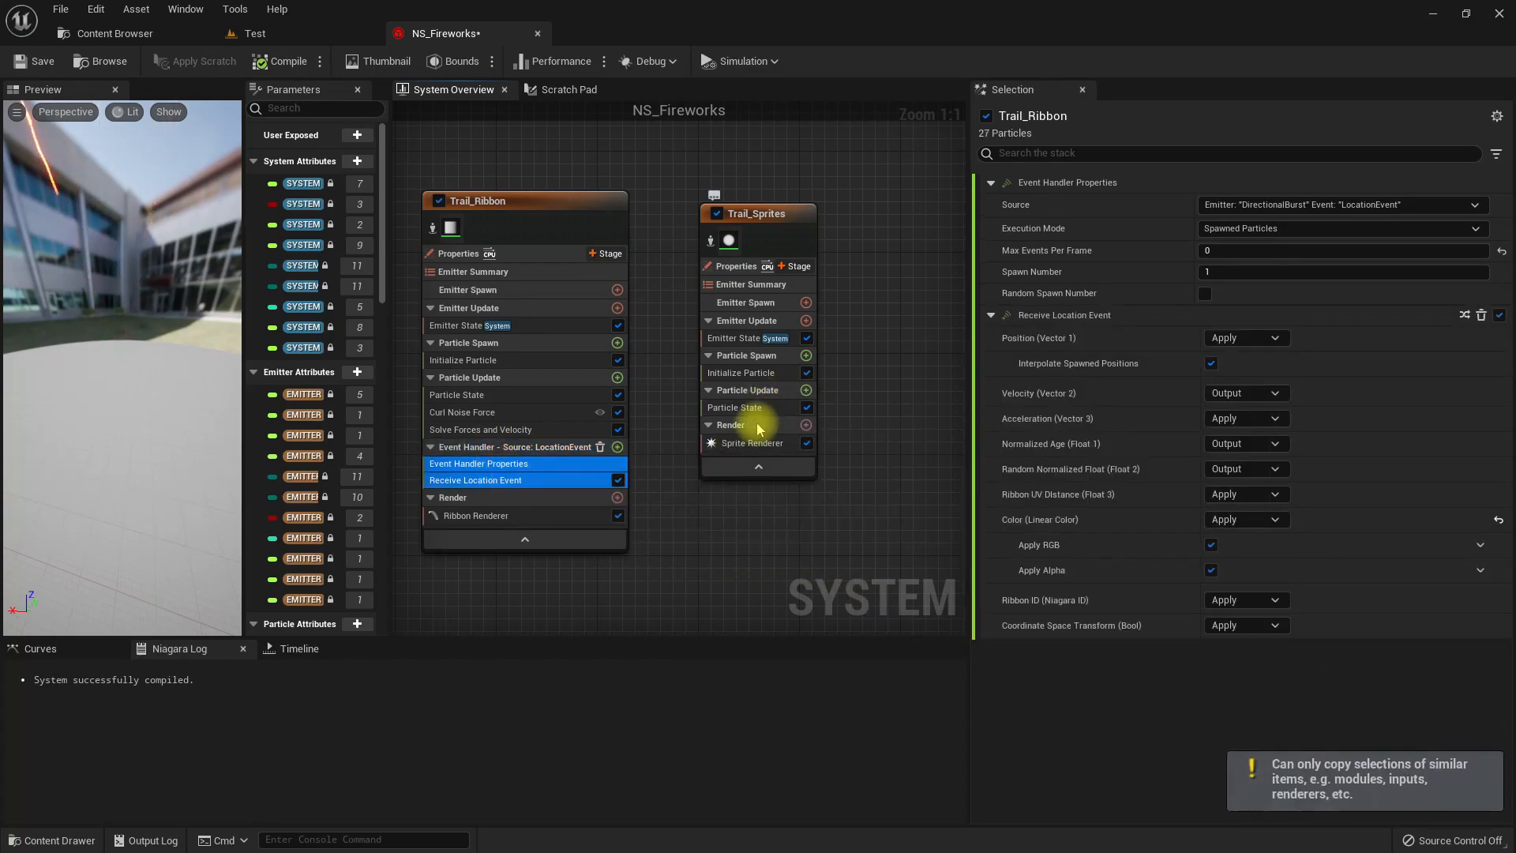
click(731, 391)
key(ctrl+v)
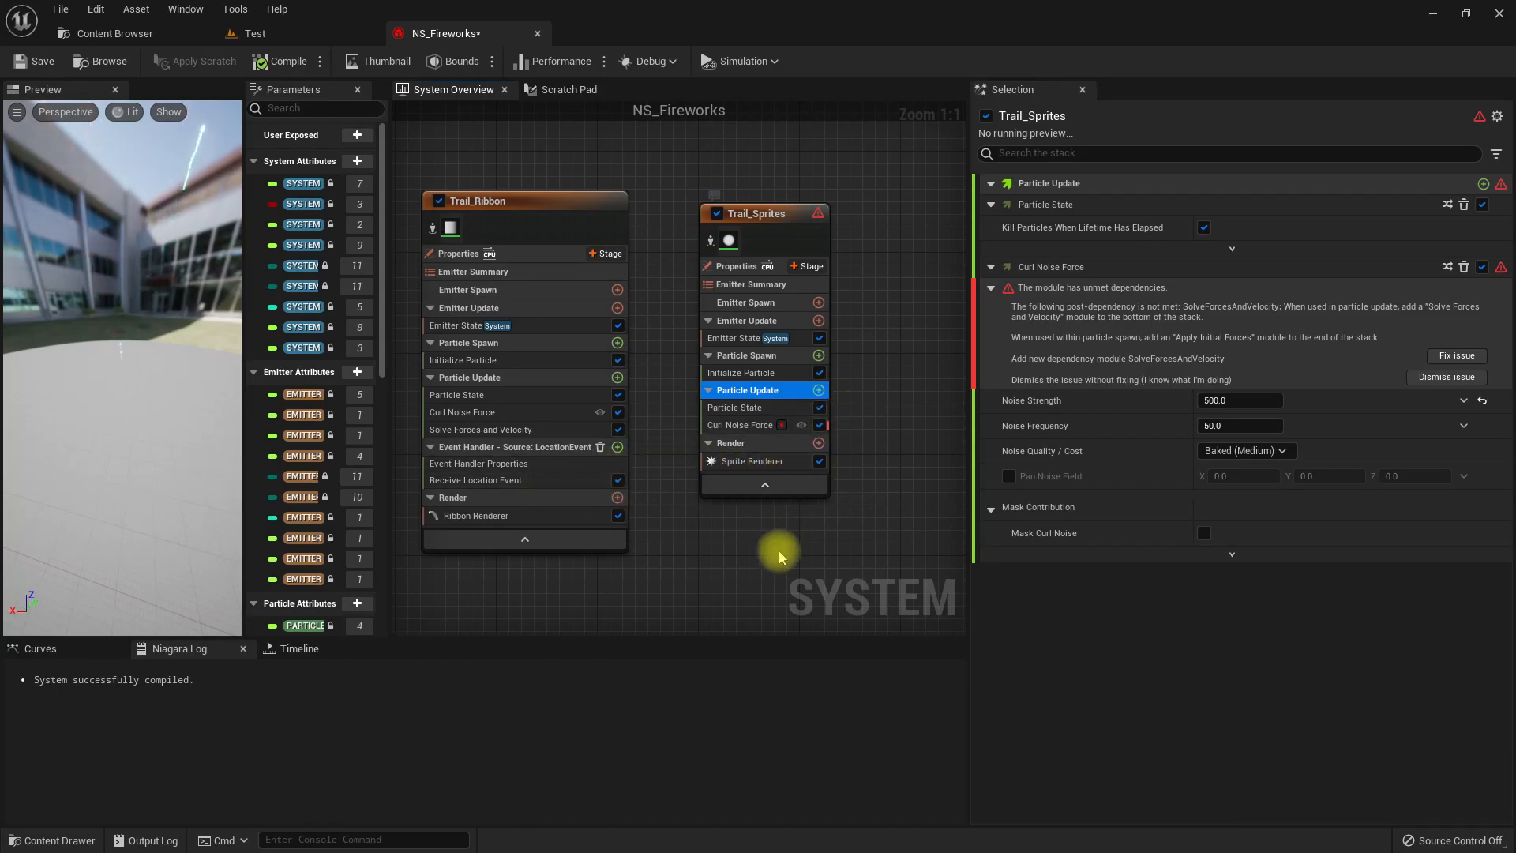
click(735, 426)
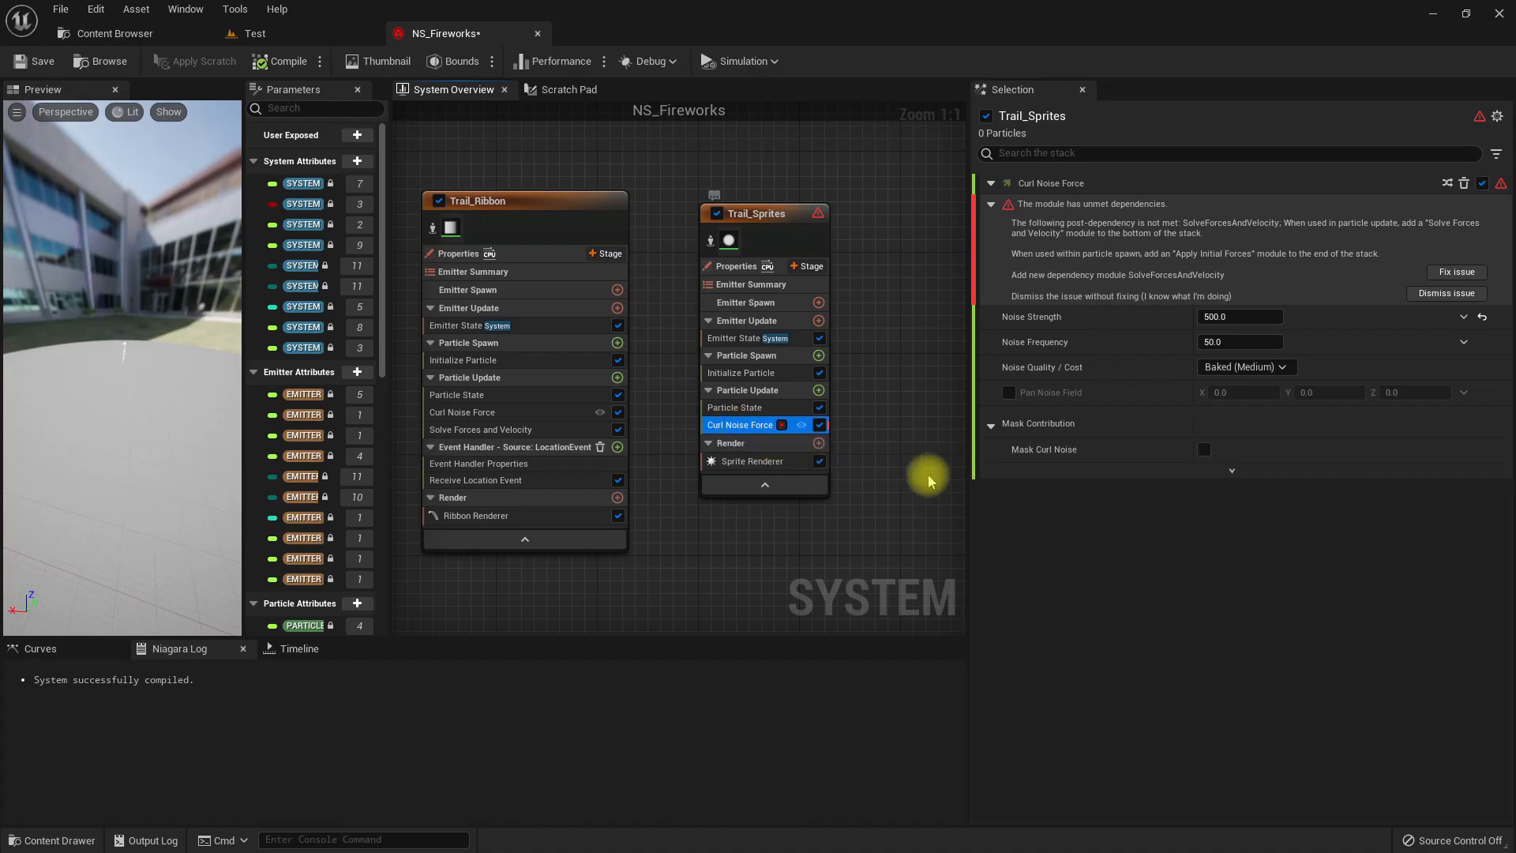
key(Delete)
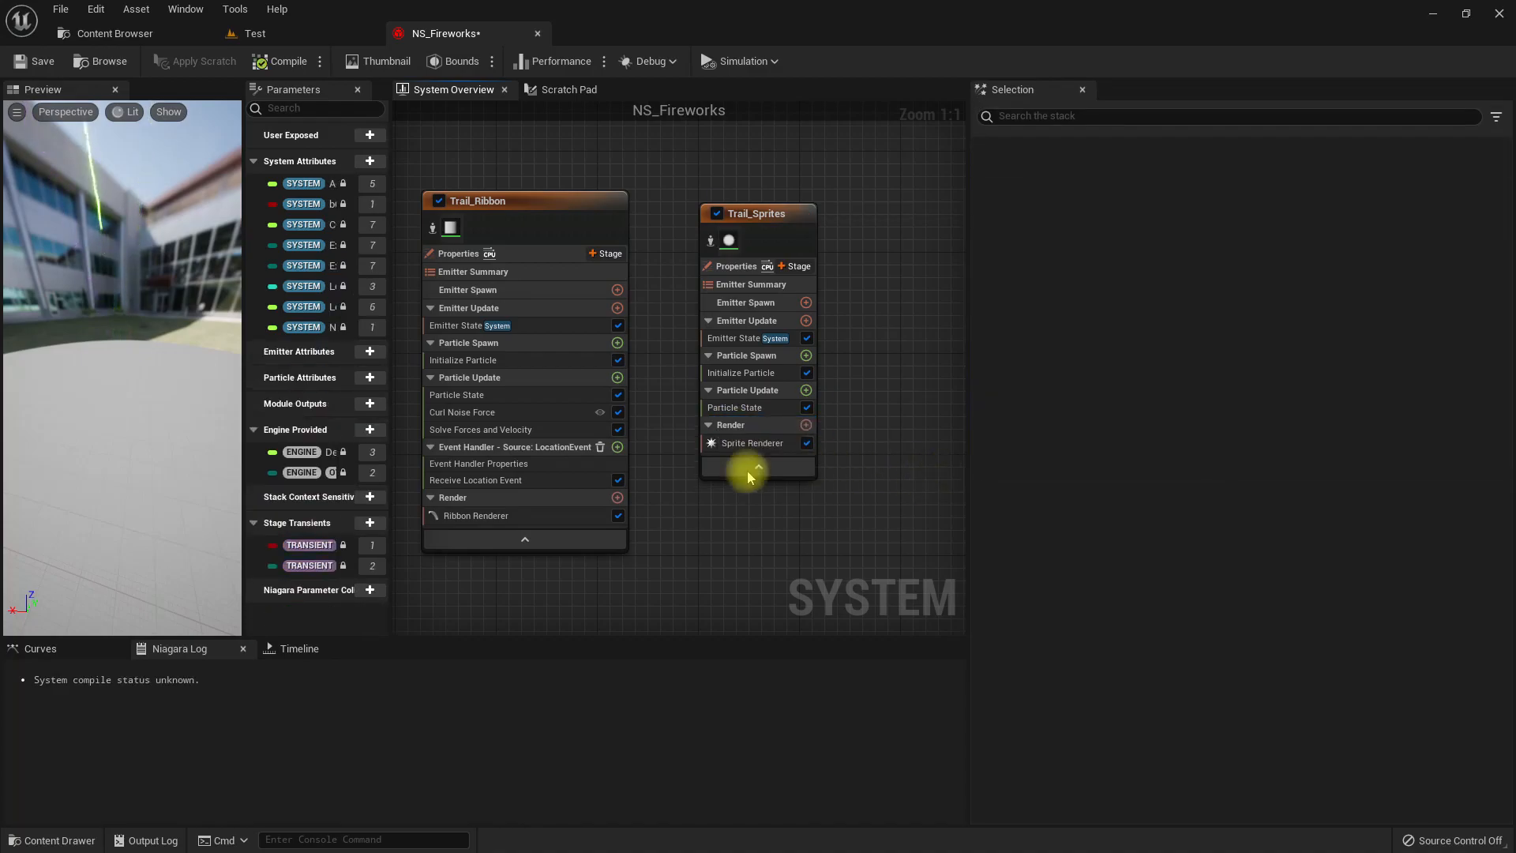
click(464, 480)
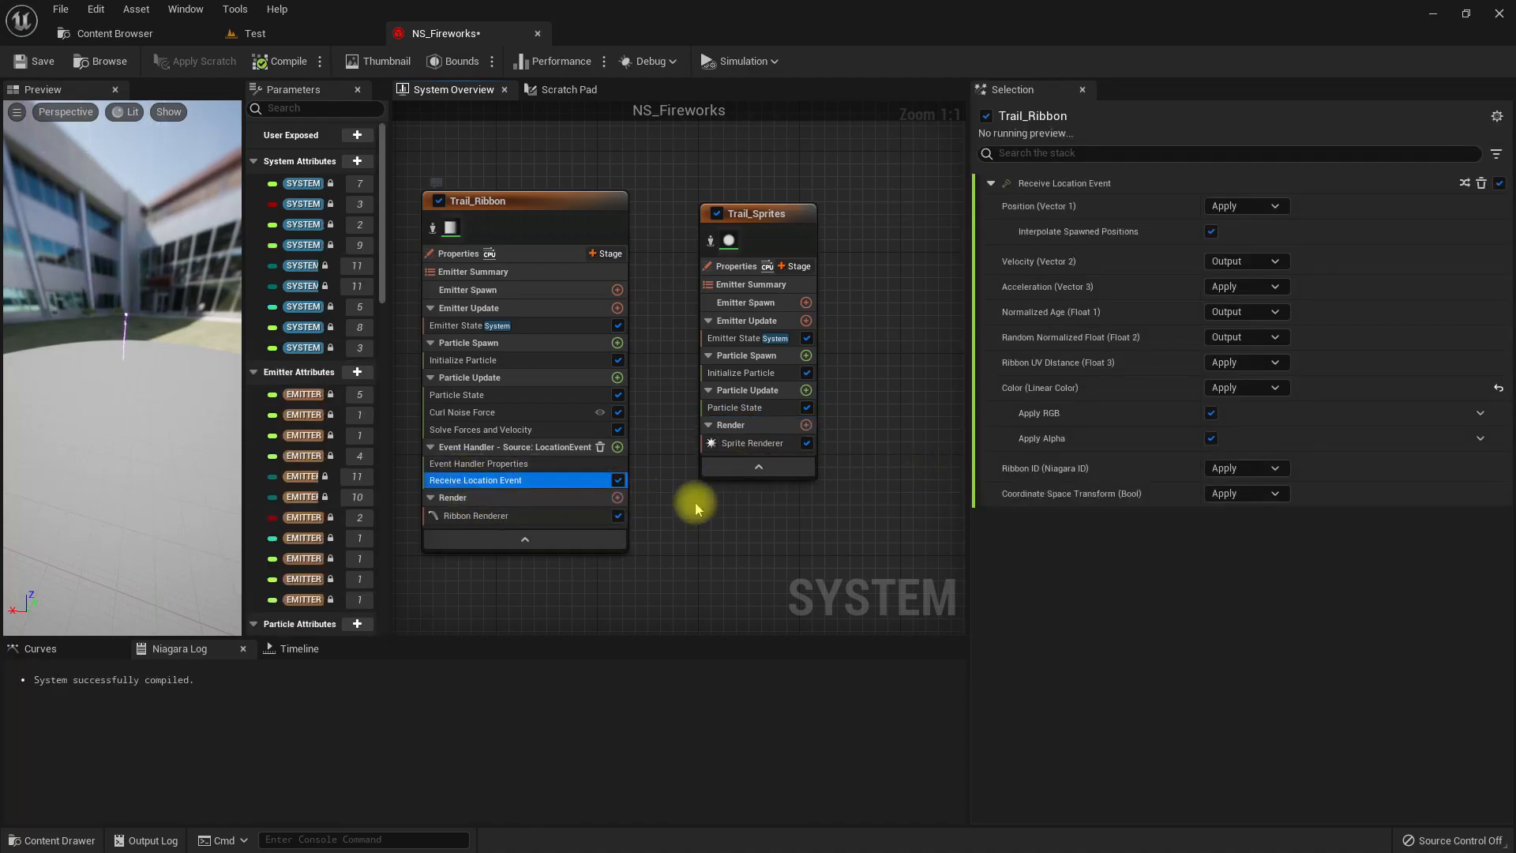
click(525, 464)
click(553, 447)
right_click(558, 451)
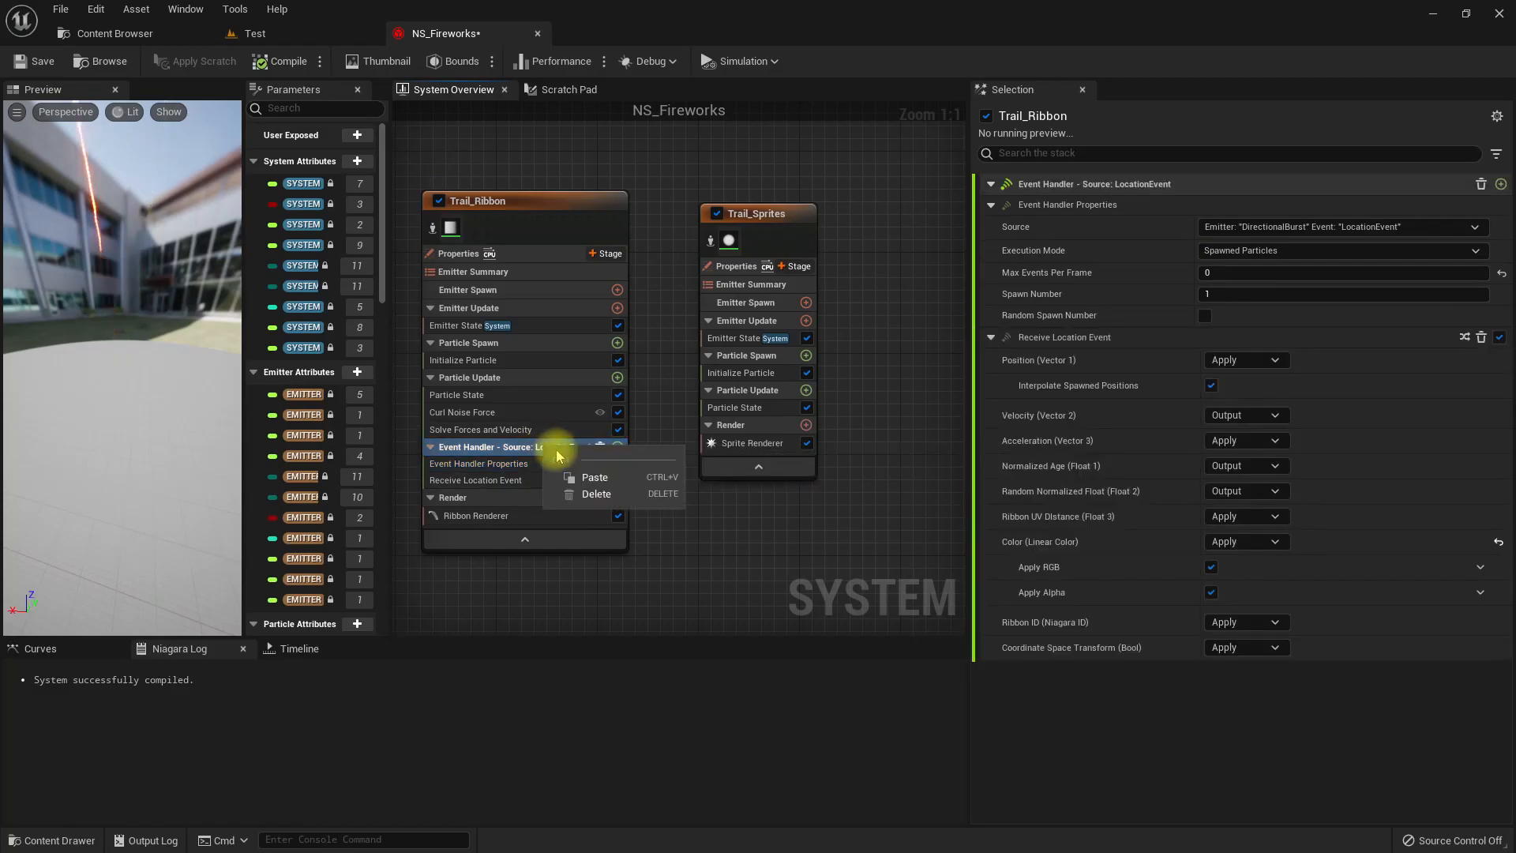
click(521, 447)
Add an Event Handler stage to Trail_Sprites and set its Source to DirectionalBurst's Location Event.
click(793, 266)
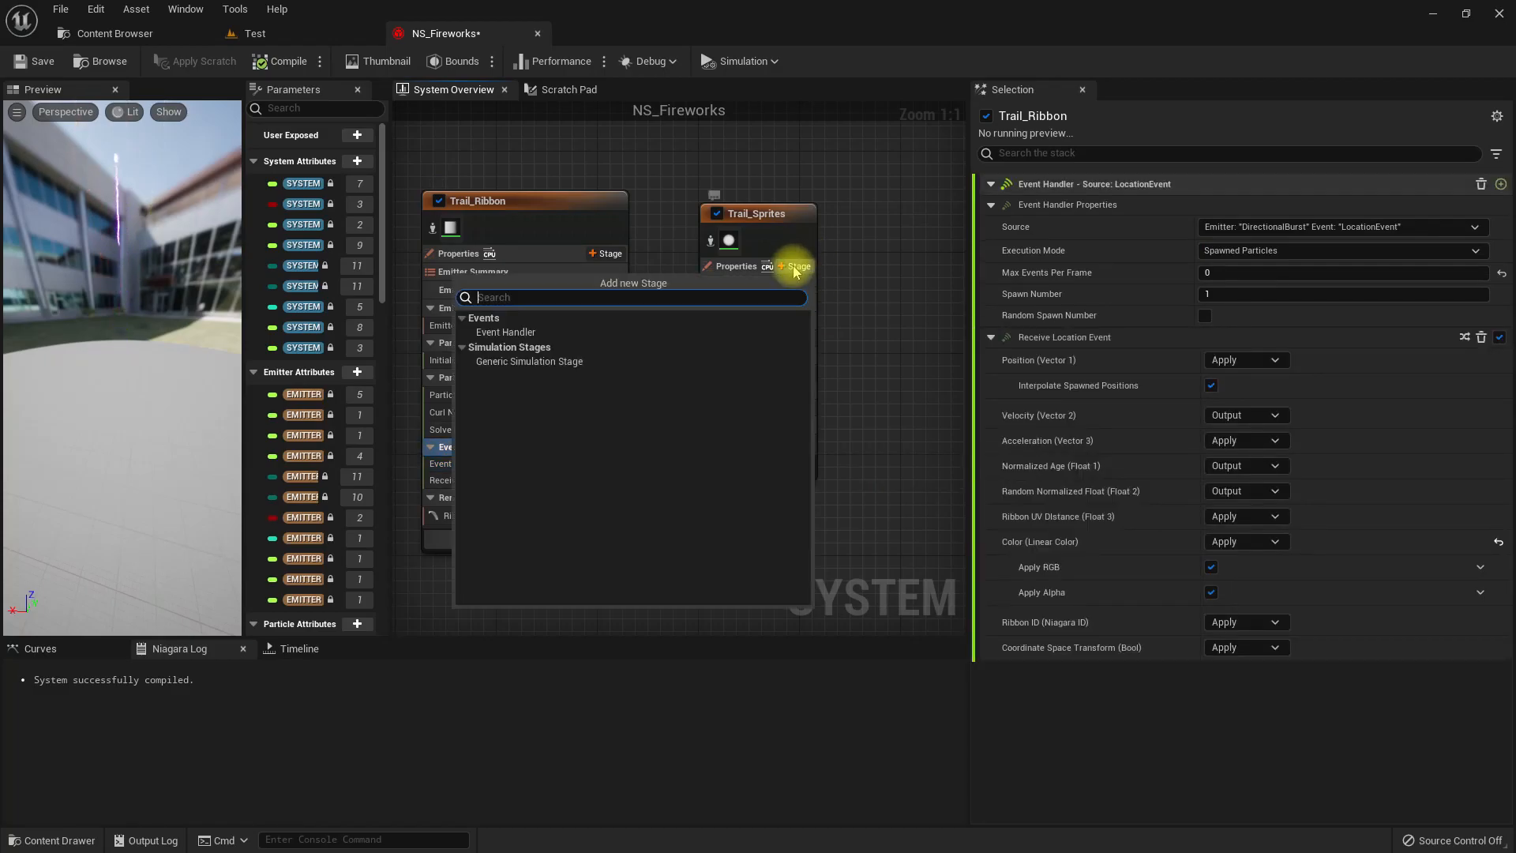
click(513, 333)
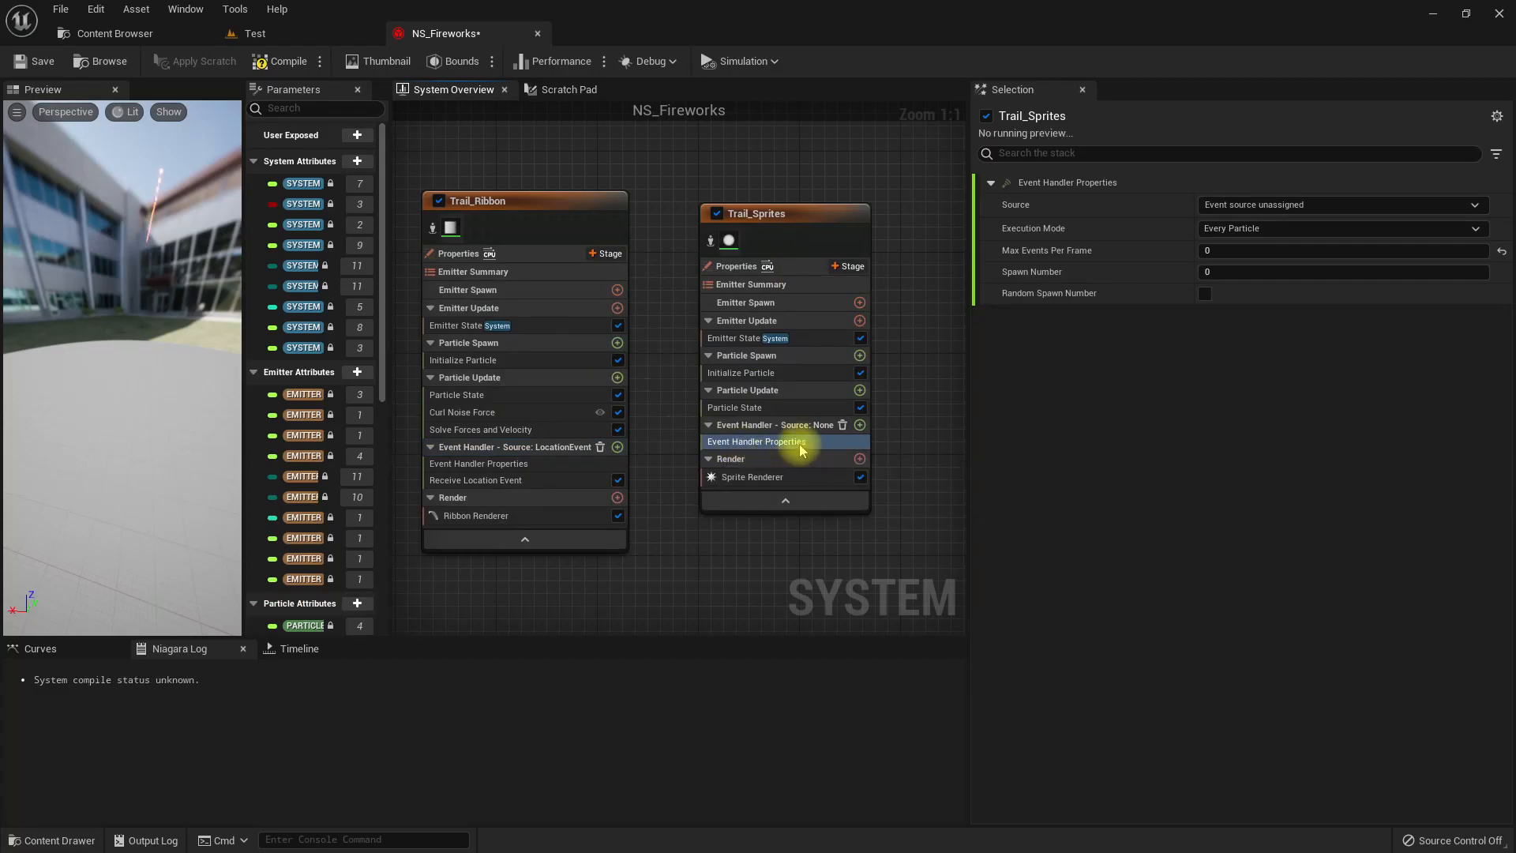
click(1257, 206)
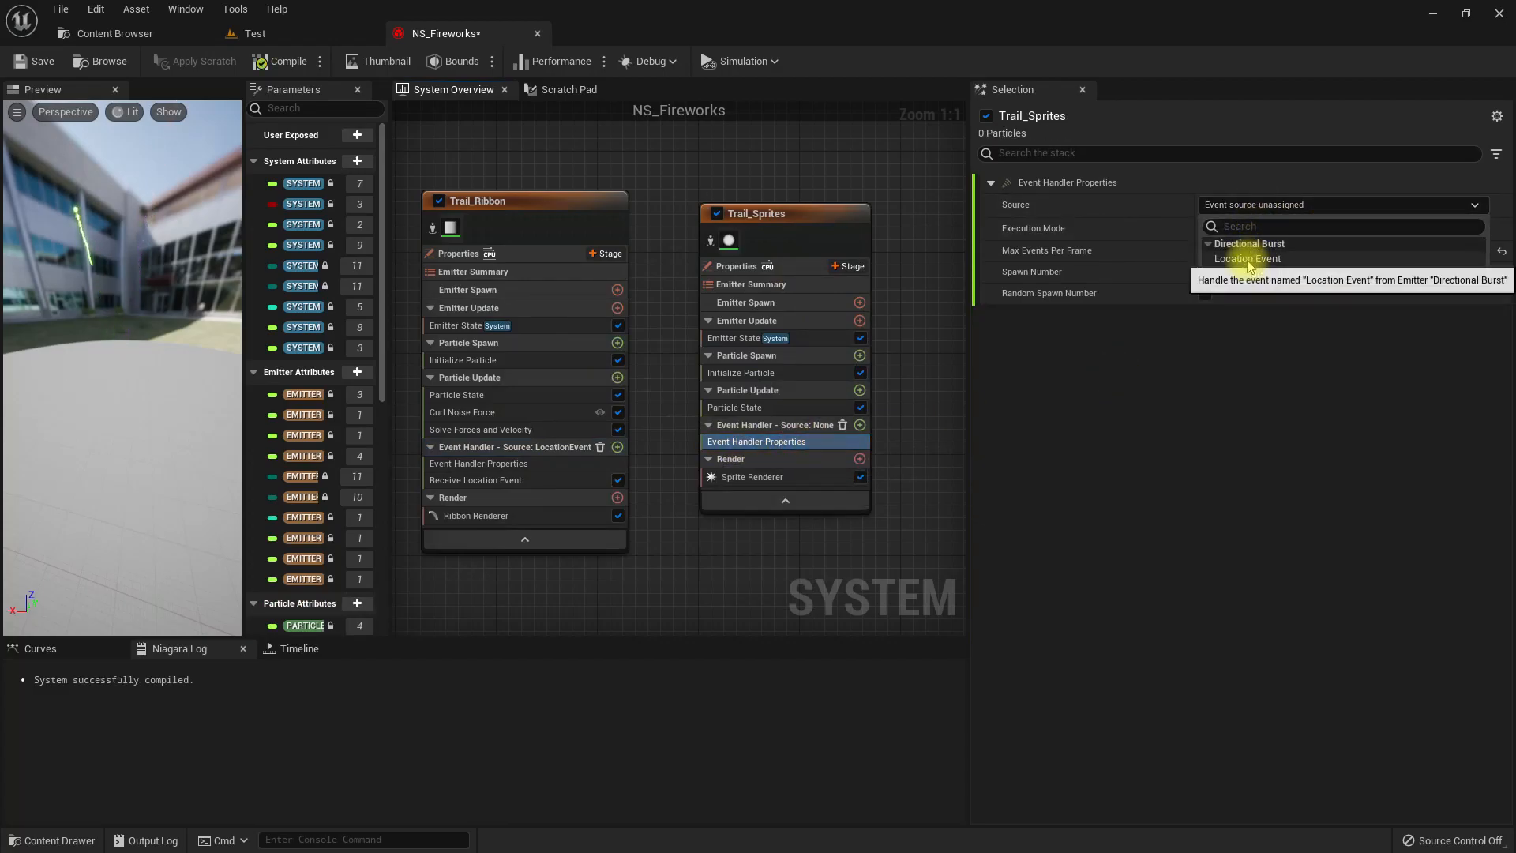
click(1248, 259)
Add a Receive Location Event module to Trail_Sprites' event handler.
mouse_move(783, 552)
right_down()
mouse_move(721, 542)
mouse_move(793, 529)
right_up()
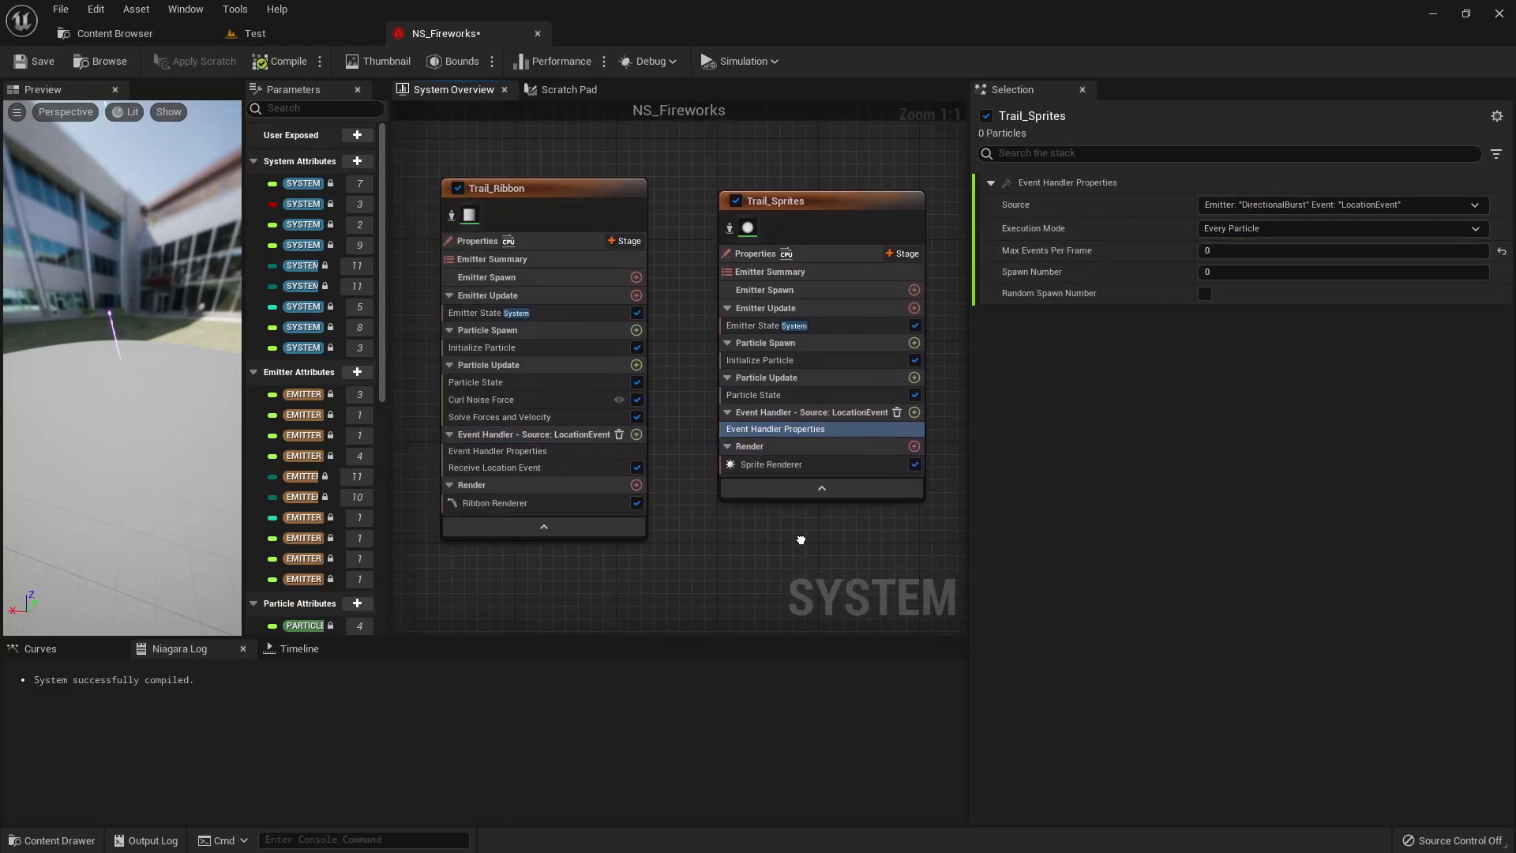
click(914, 412)
text(revc)
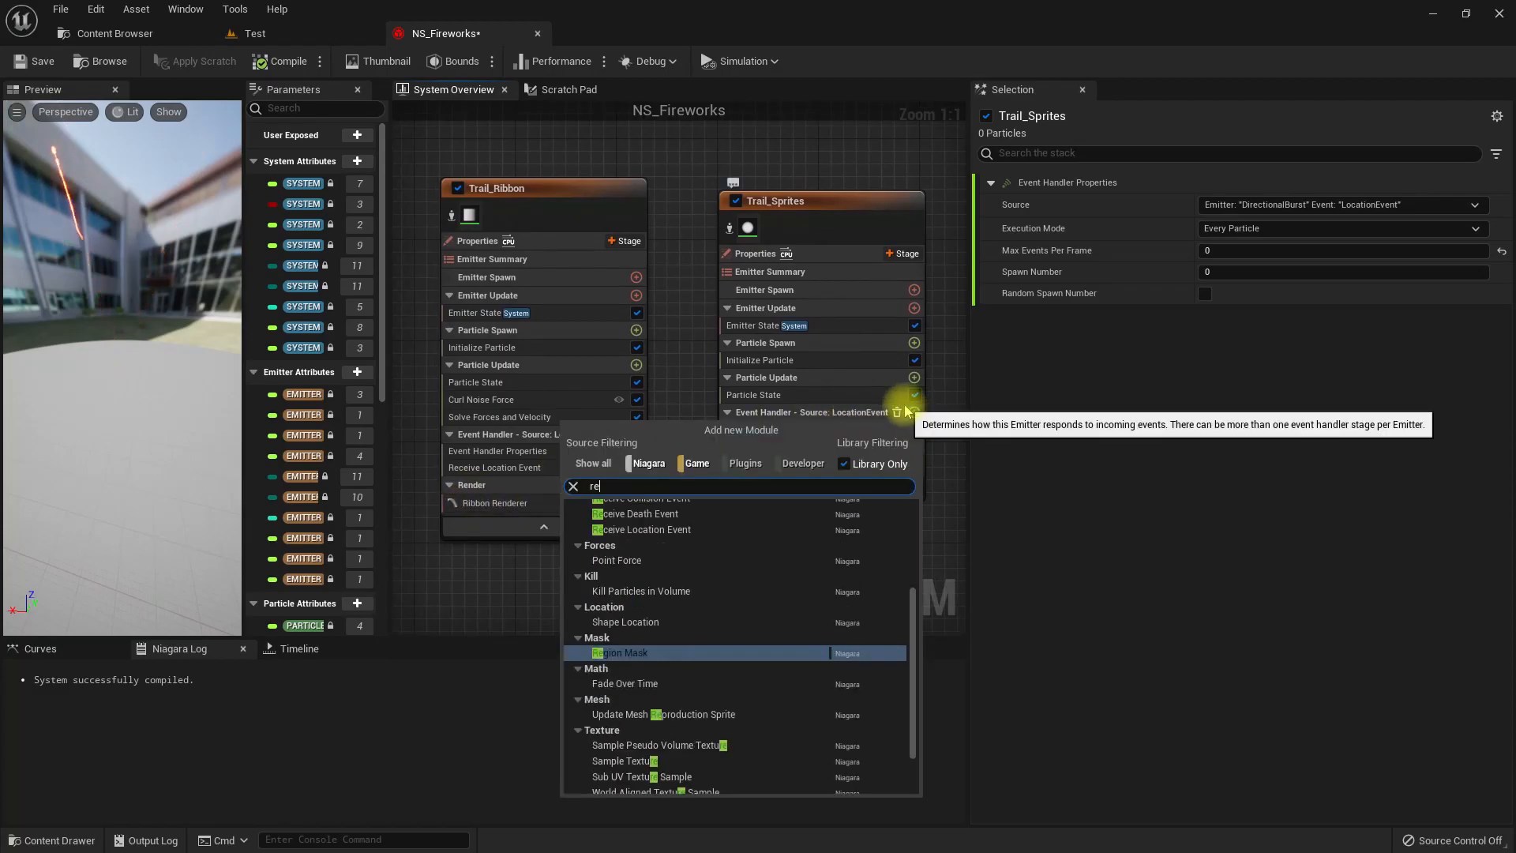
key(BackSpace)
text(ce)
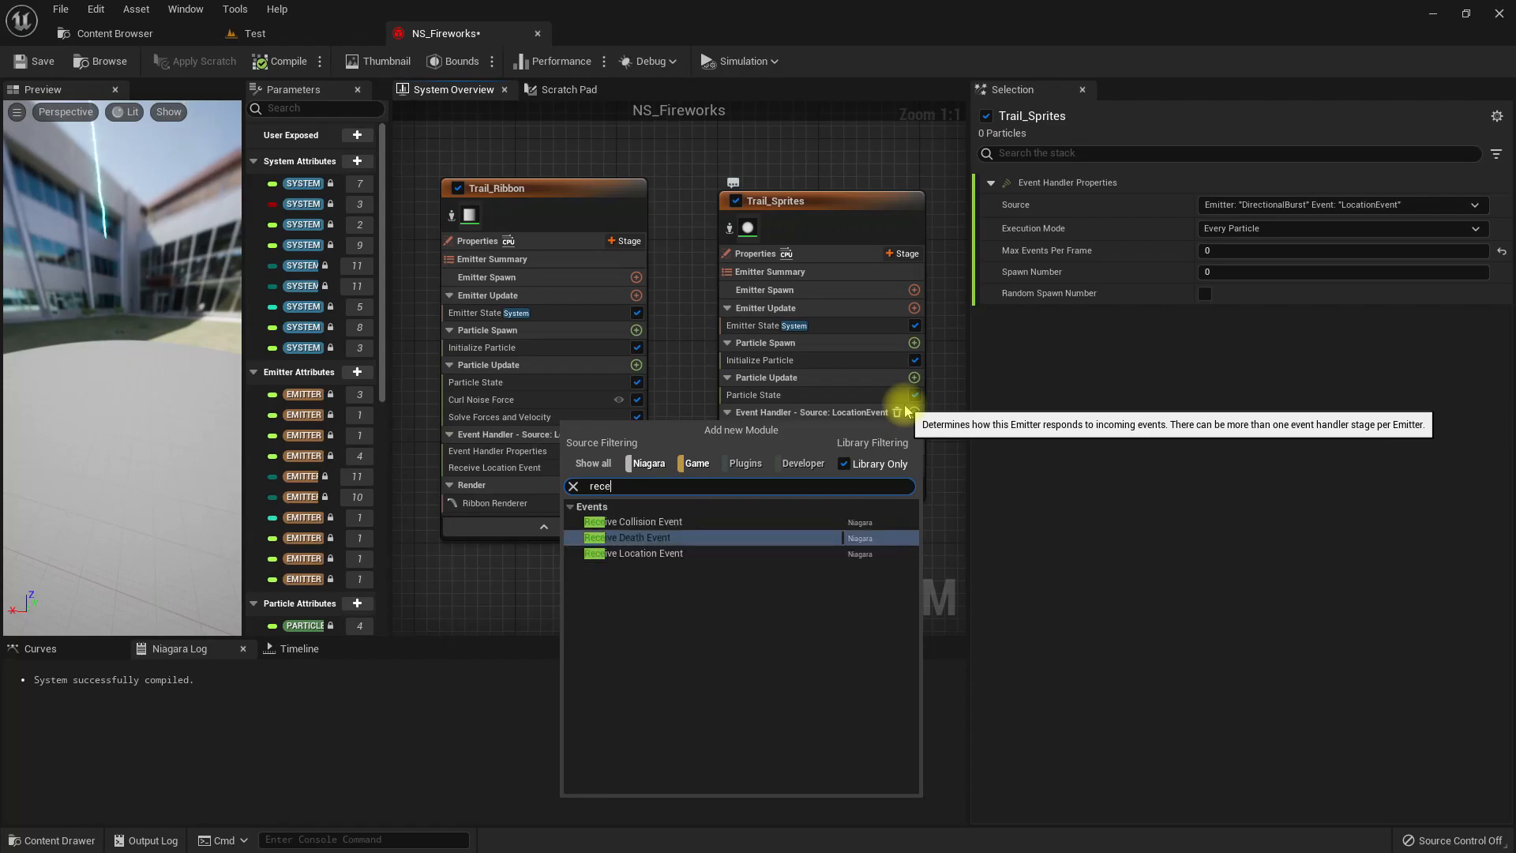
key(Up)
key(Down)
key(Down)
key(Return)
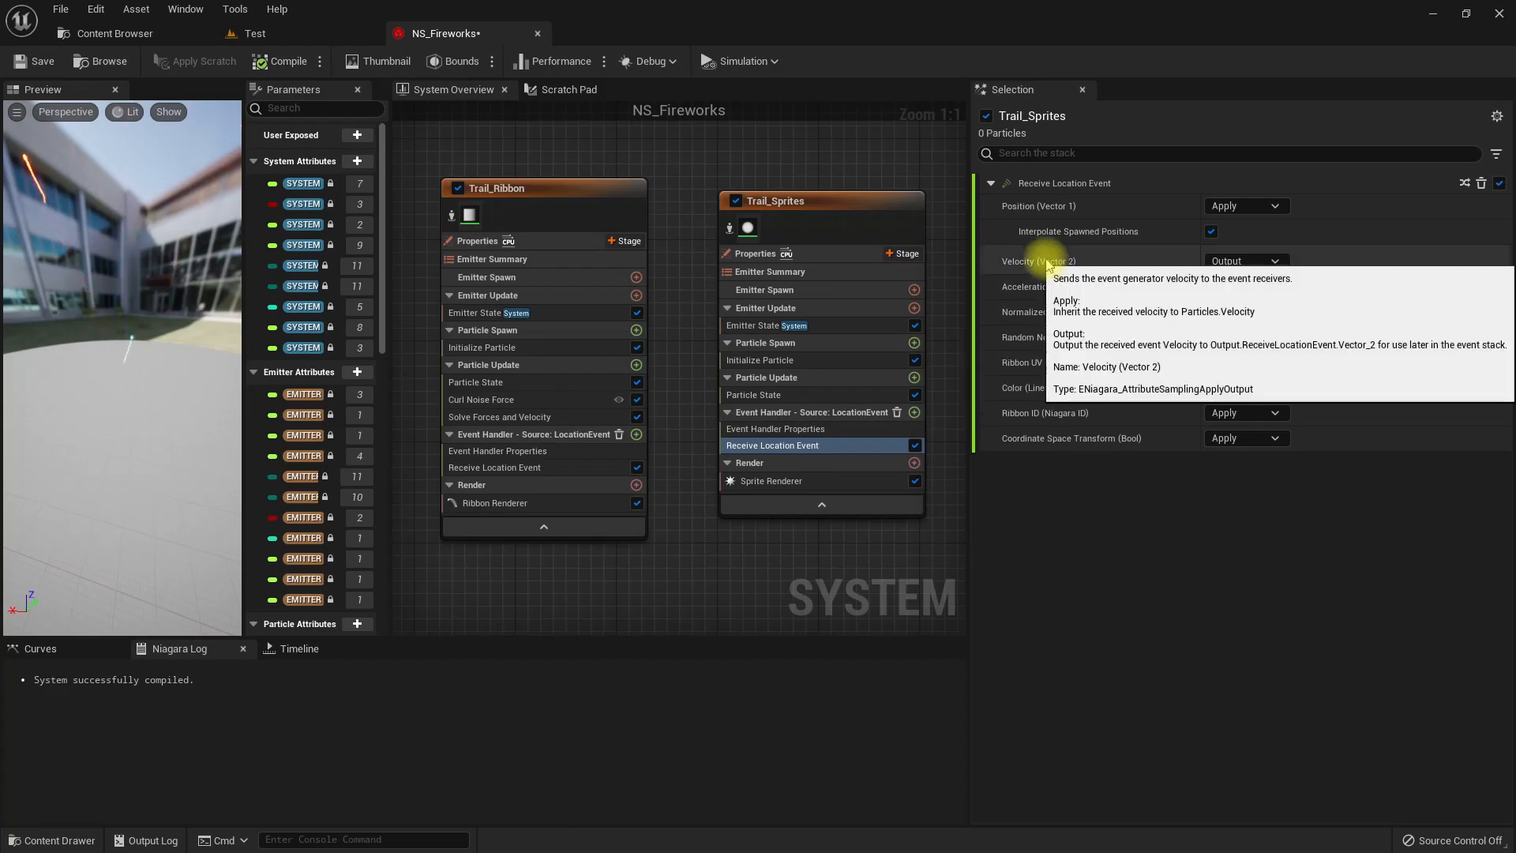
Disable the Trail_Ribbon emitter and set Trail_Sprites' event handler to Spawn Number 10 and Execution Mode Spawned Particles.
click(456, 188)
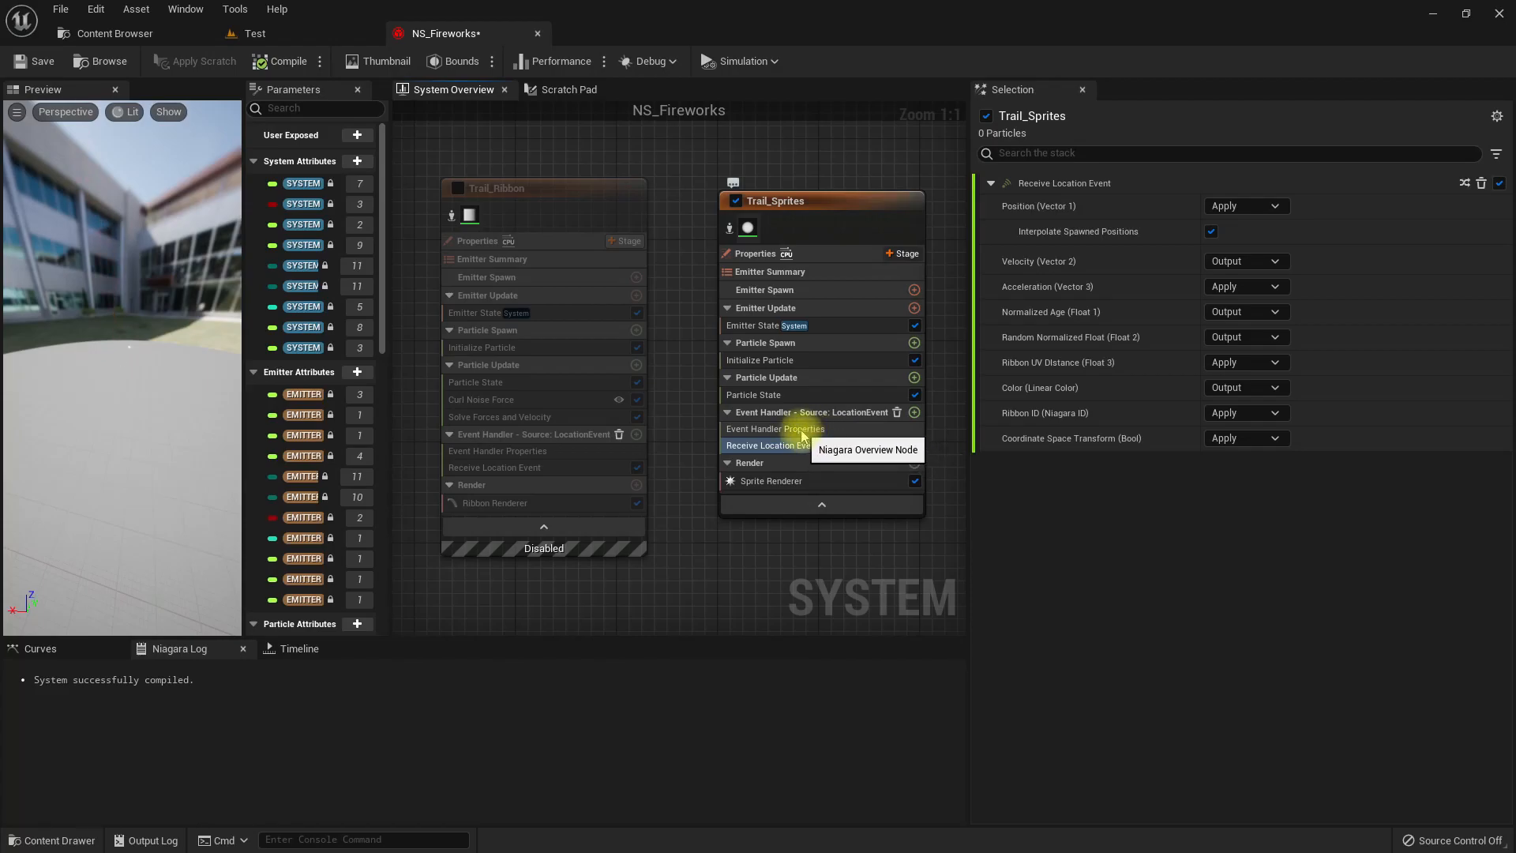
click(810, 430)
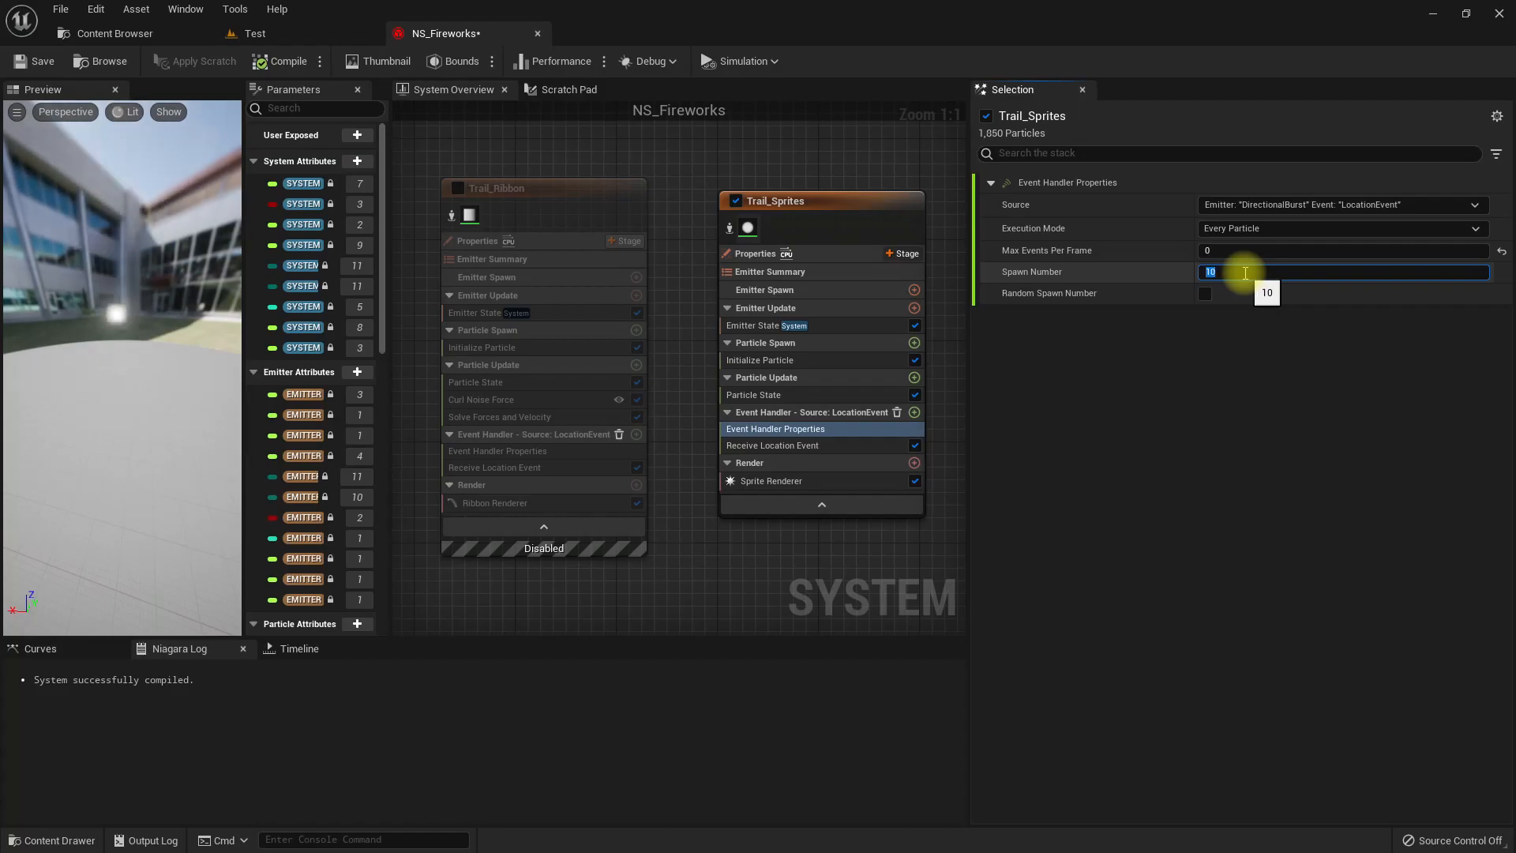
click(1236, 228)
click(1232, 257)
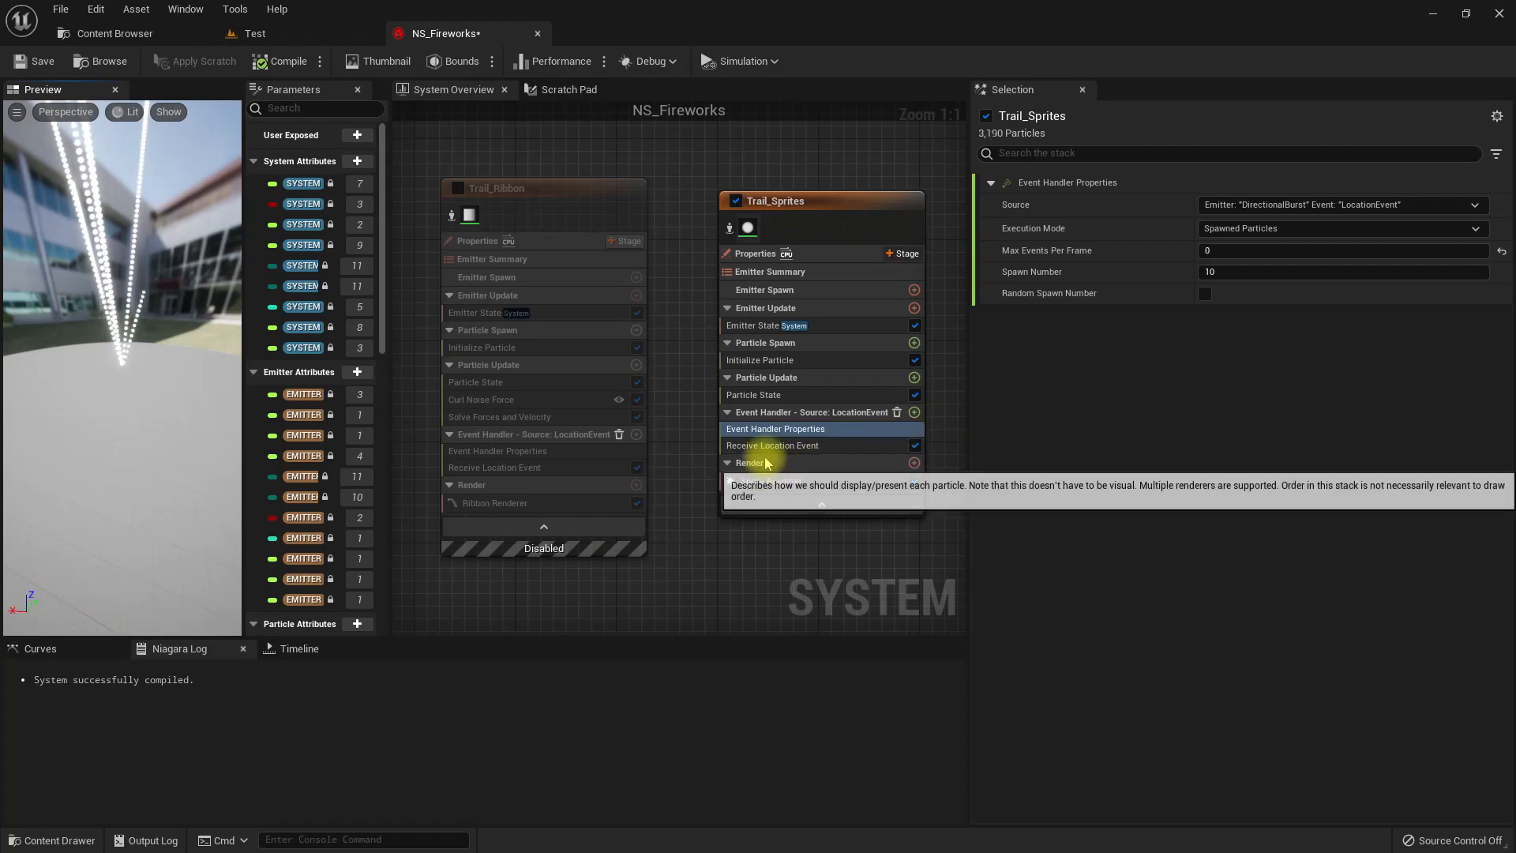
Set Velocity to Apply in Trail_Sprites' Receive Location Event and check the velocity sent by DirectionalBurst's Generate Location Event.
click(816, 446)
click(1240, 261)
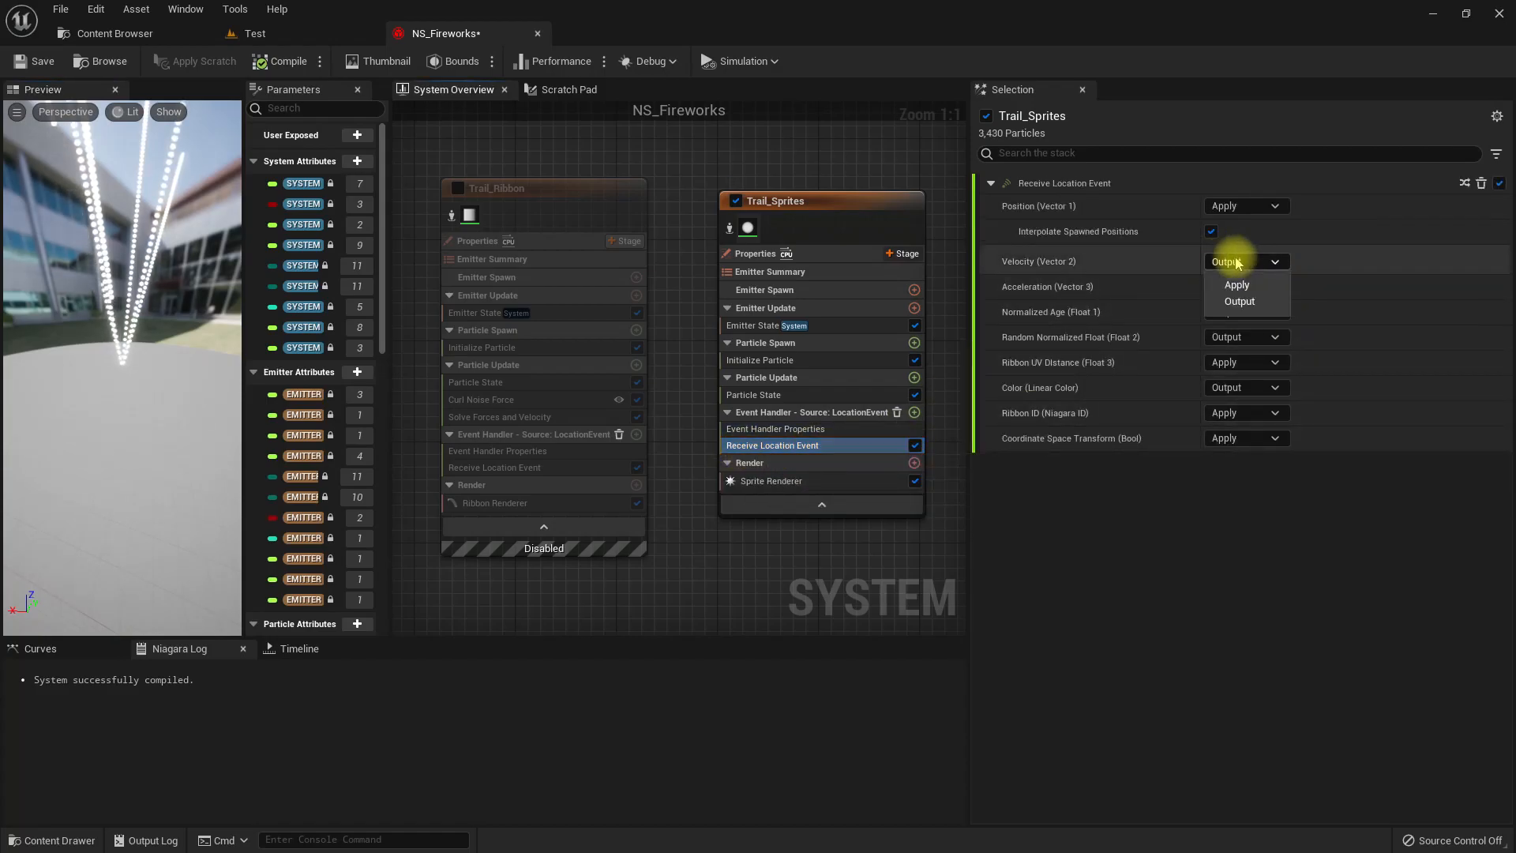
click(1238, 287)
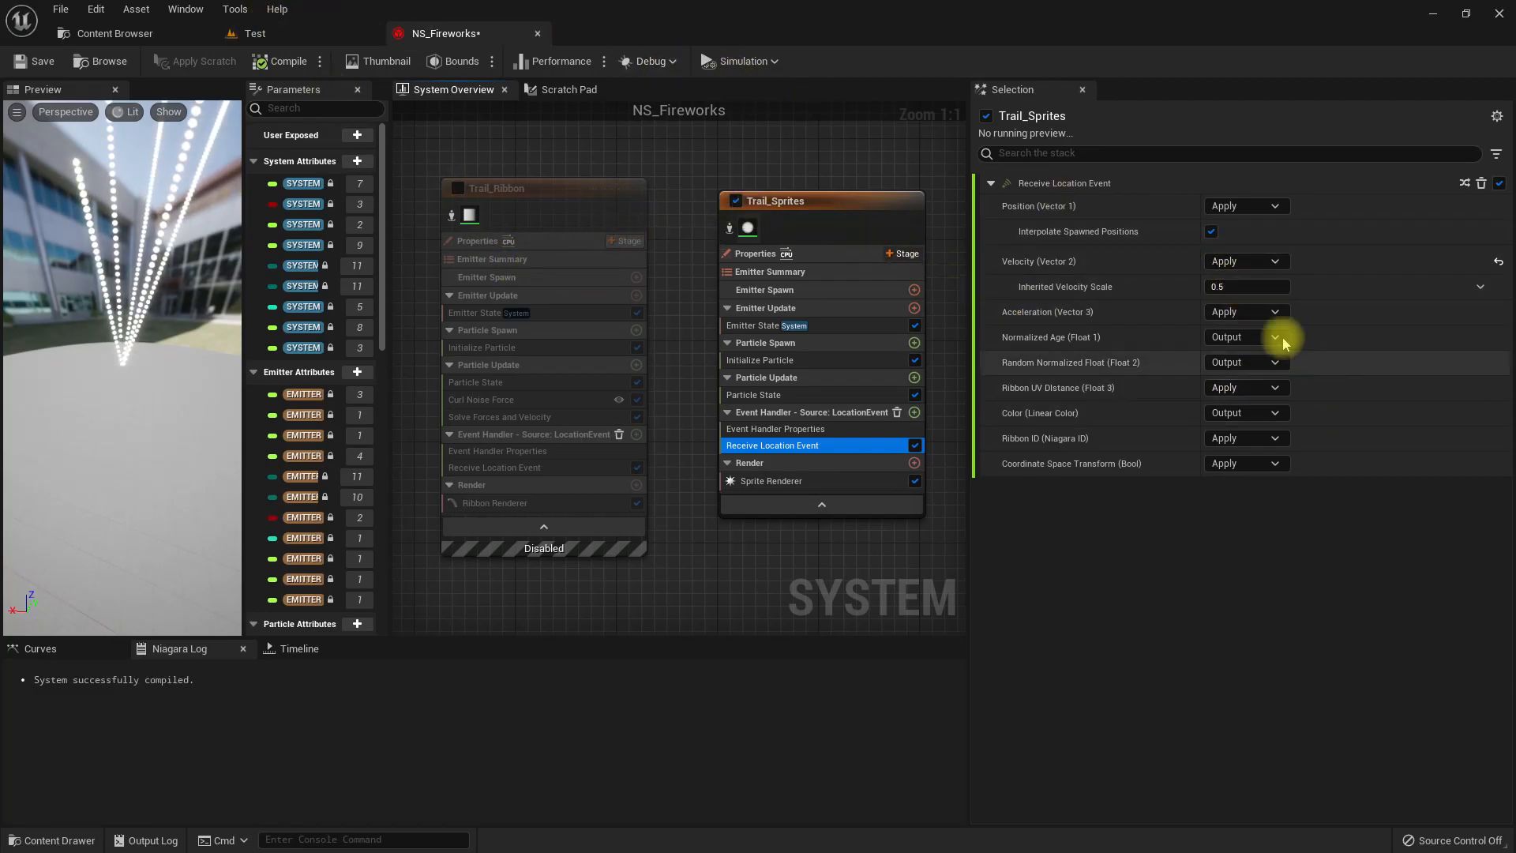
right_drag(674, 528, 1028, 528)
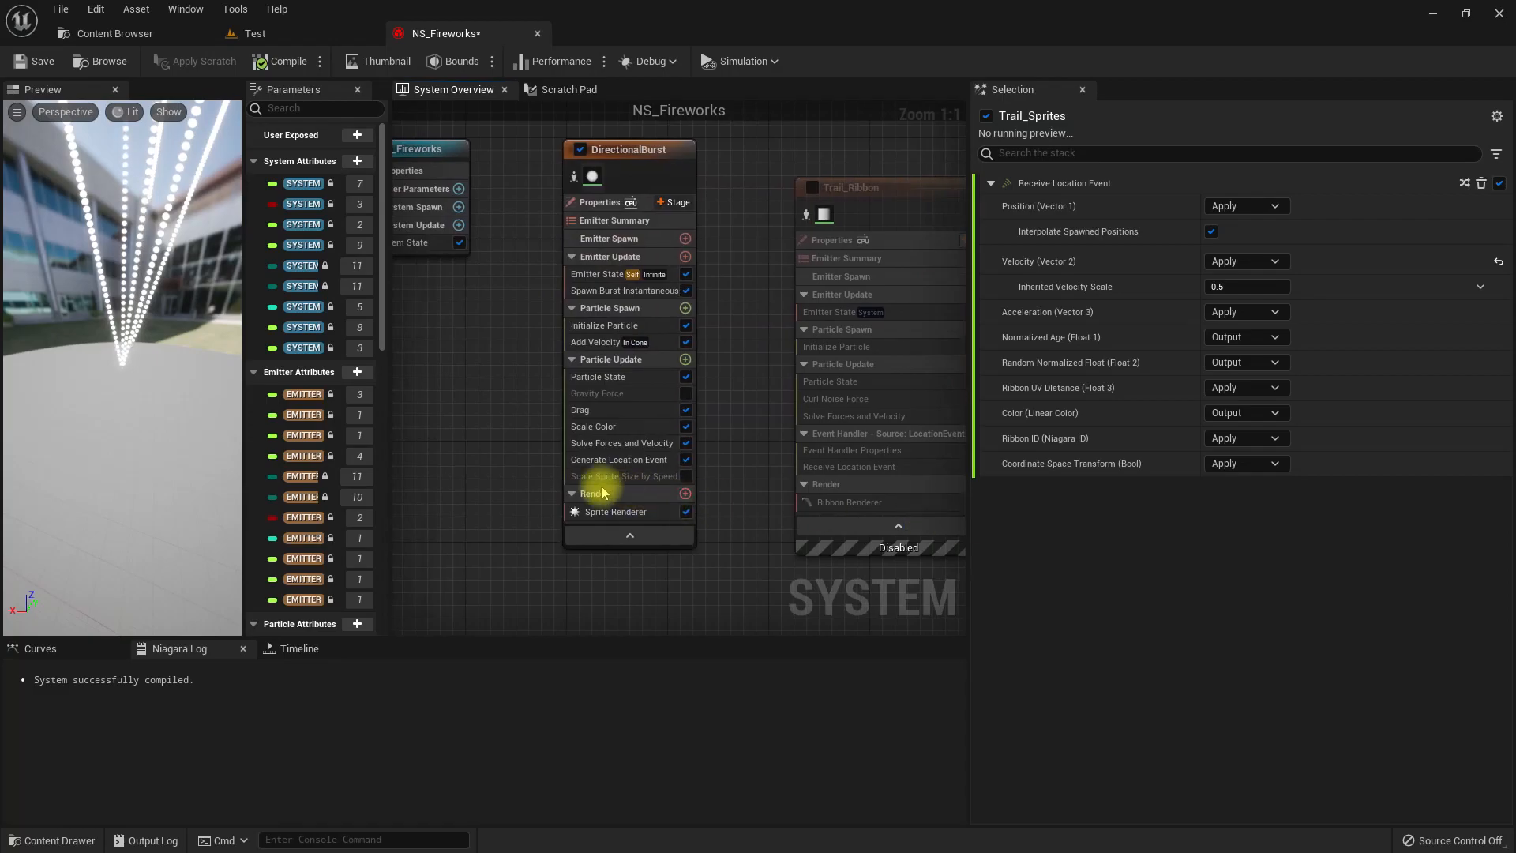
click(620, 459)
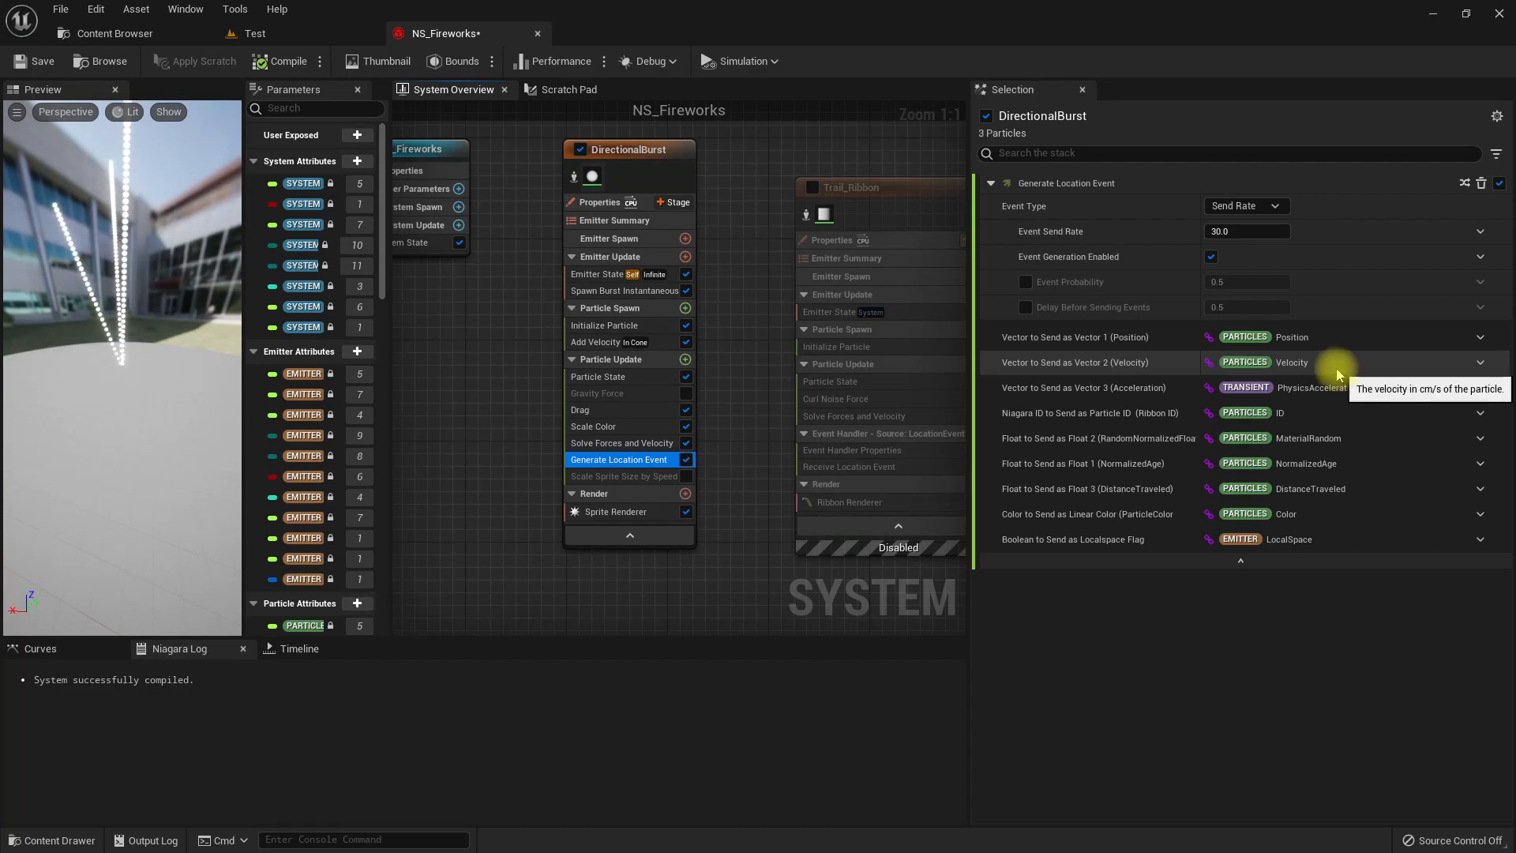
right_drag(778, 153, 473, 153)
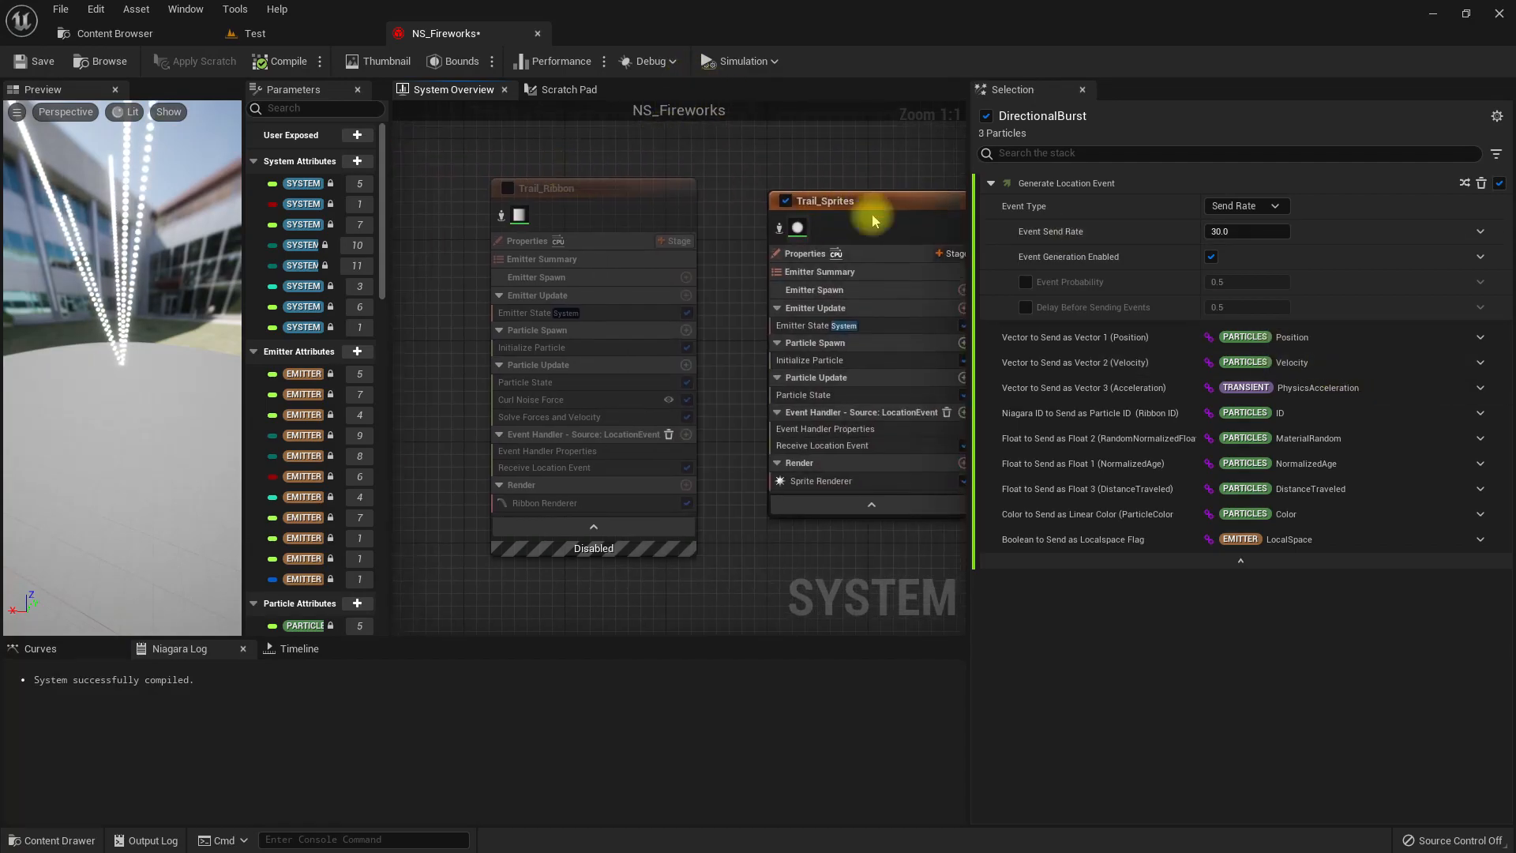
Add a Solve Forces and Velocity module to Trail_Sprites' Particle Update stage and inspect the preview.
click(854, 205)
right_drag(808, 166, 748, 182)
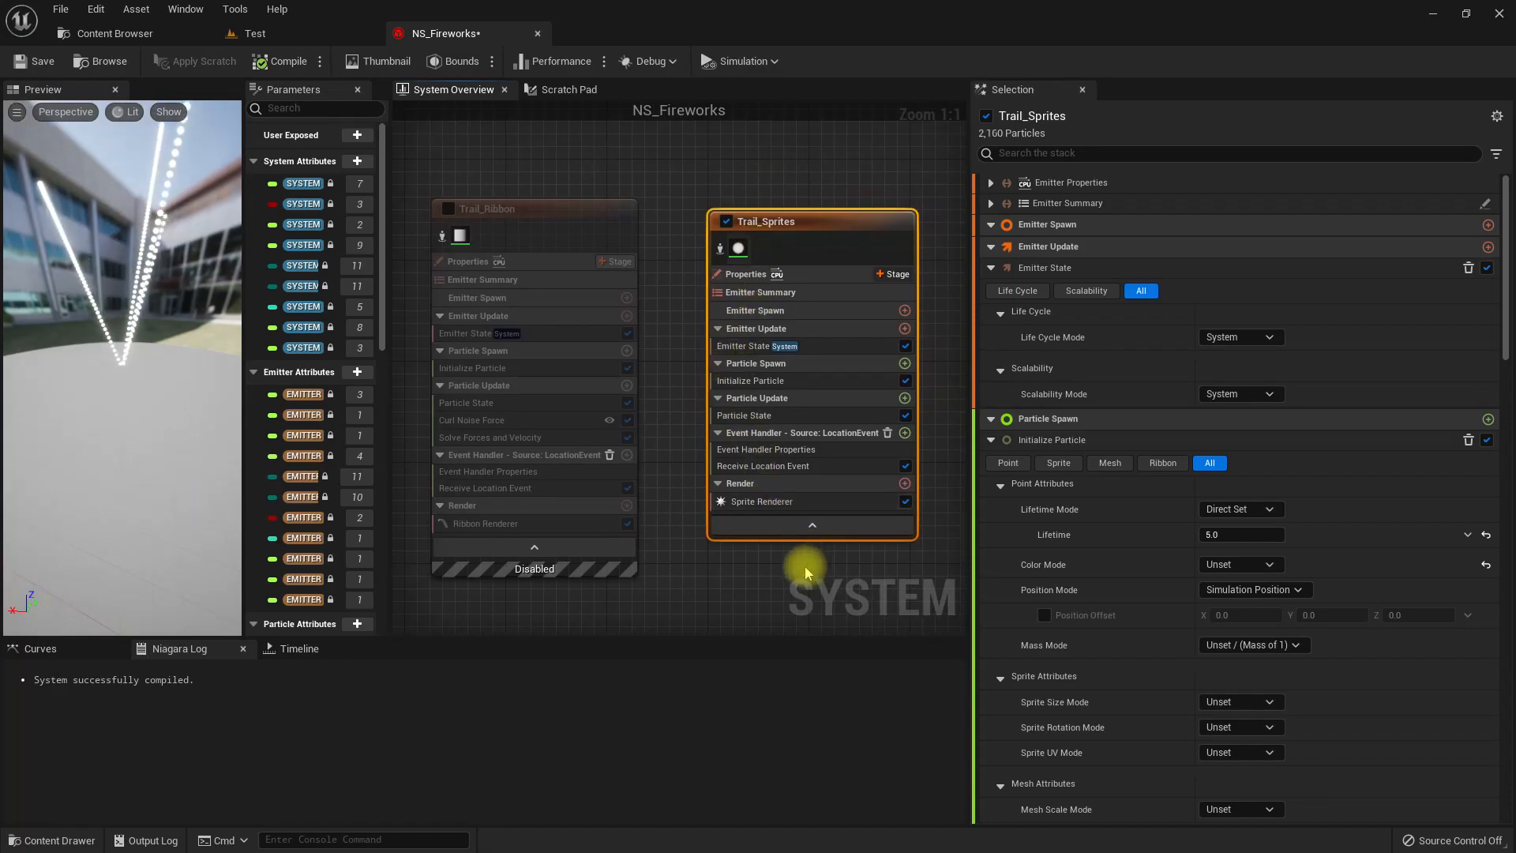
right_drag(806, 566, 750, 550)
click(848, 381)
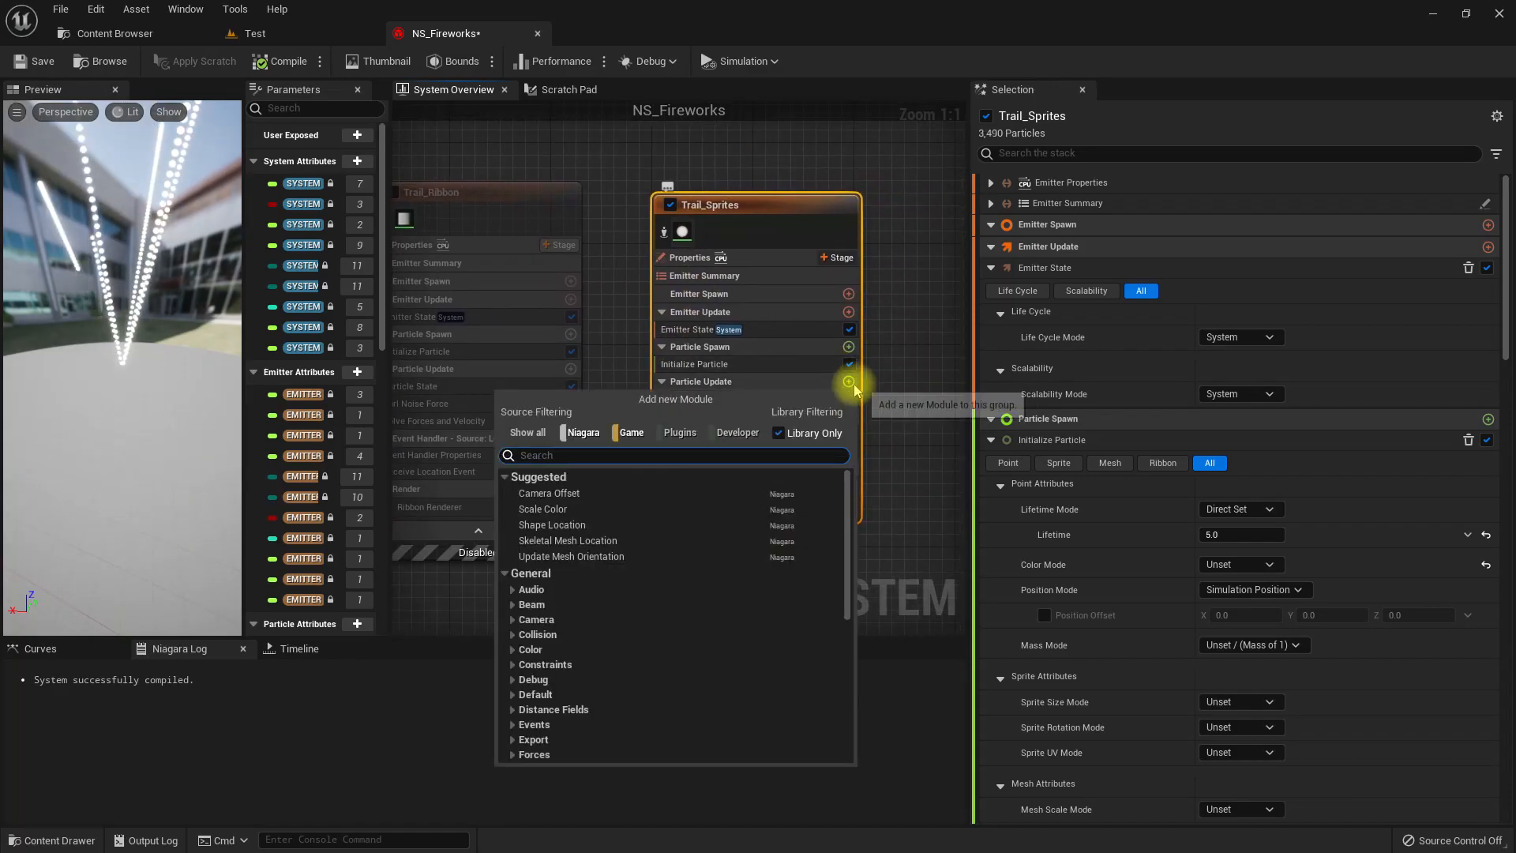
text(solve)
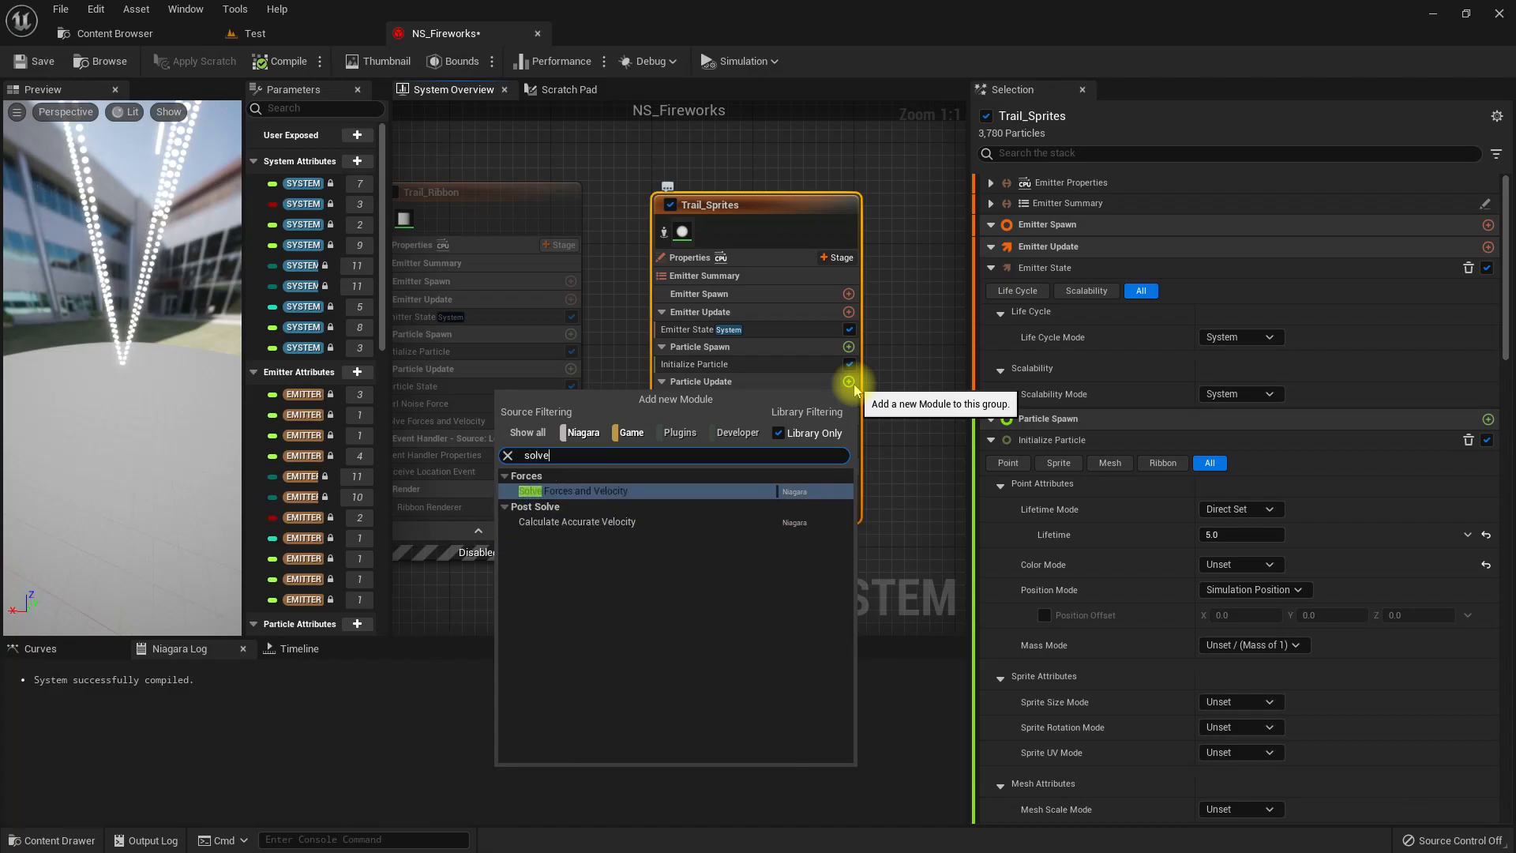
key(Return)
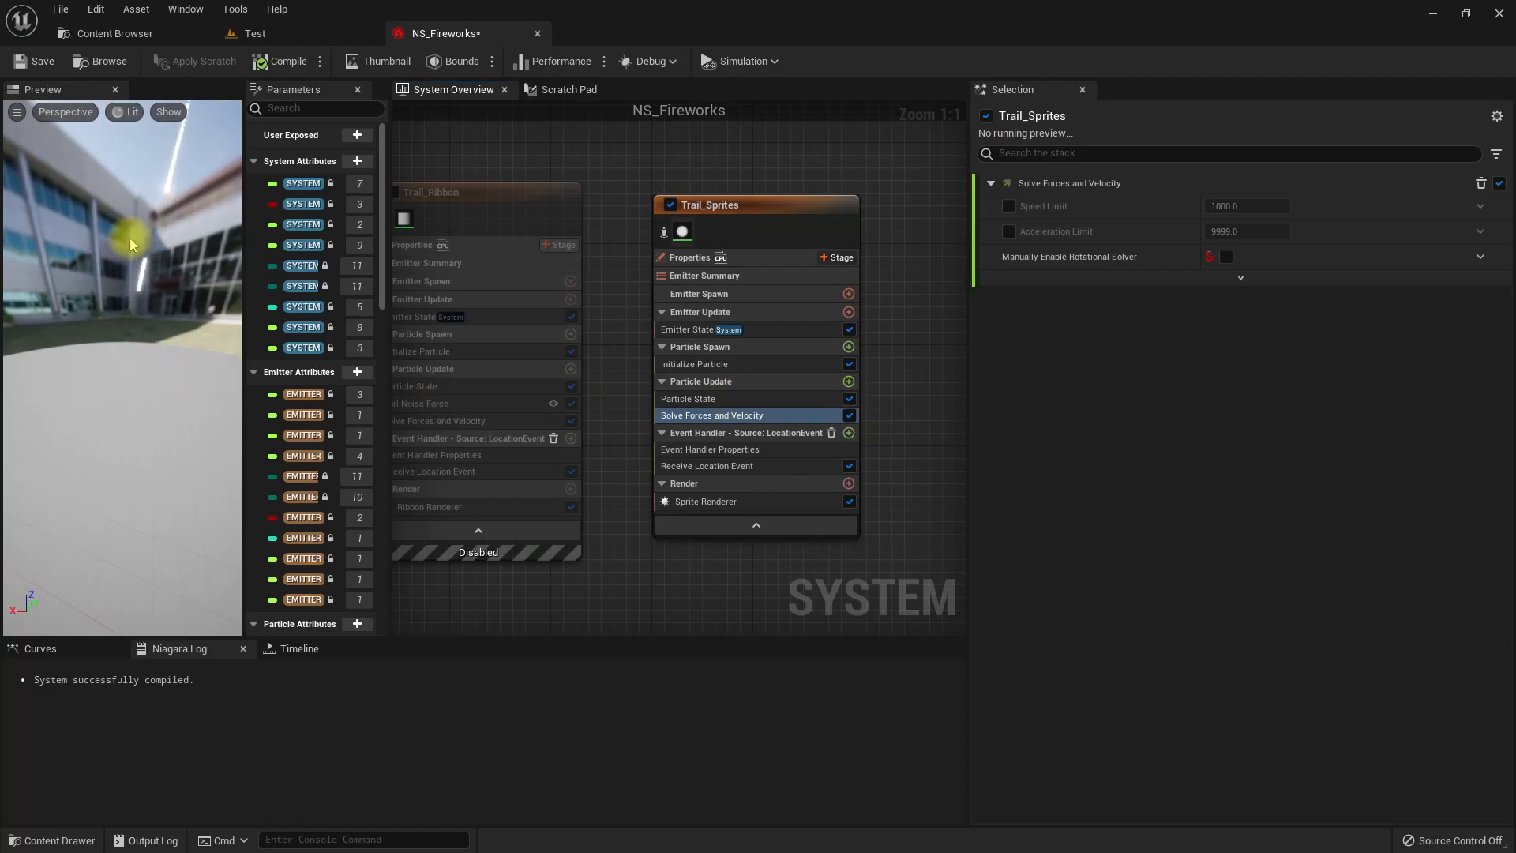
drag(122, 355, 225, 355)
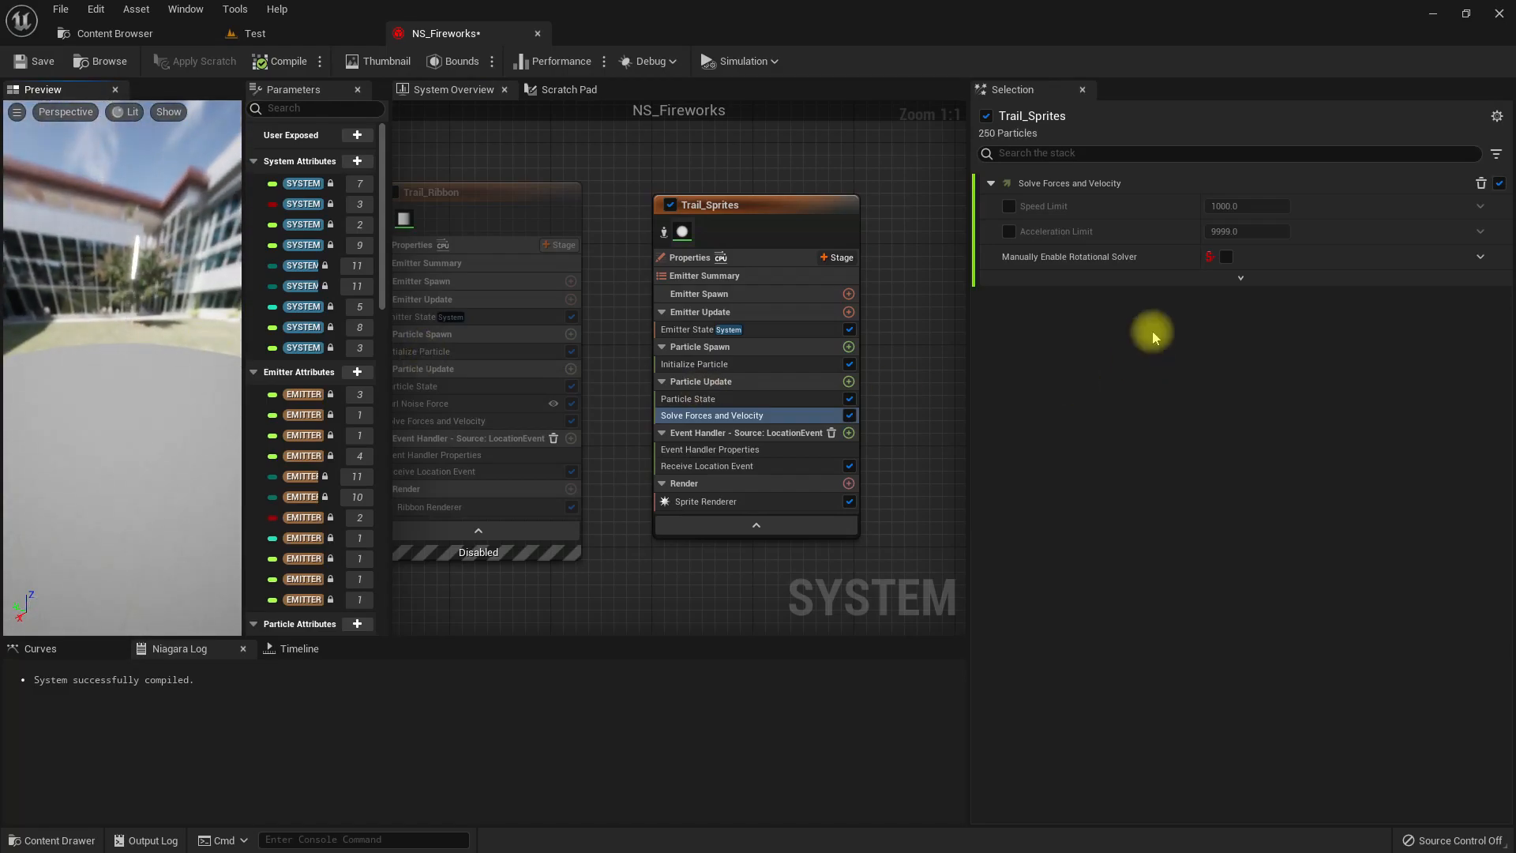
Set the Inherited Velocity Scale in Trail_Sprites' Receive Location Event to -0.5.
click(750, 466)
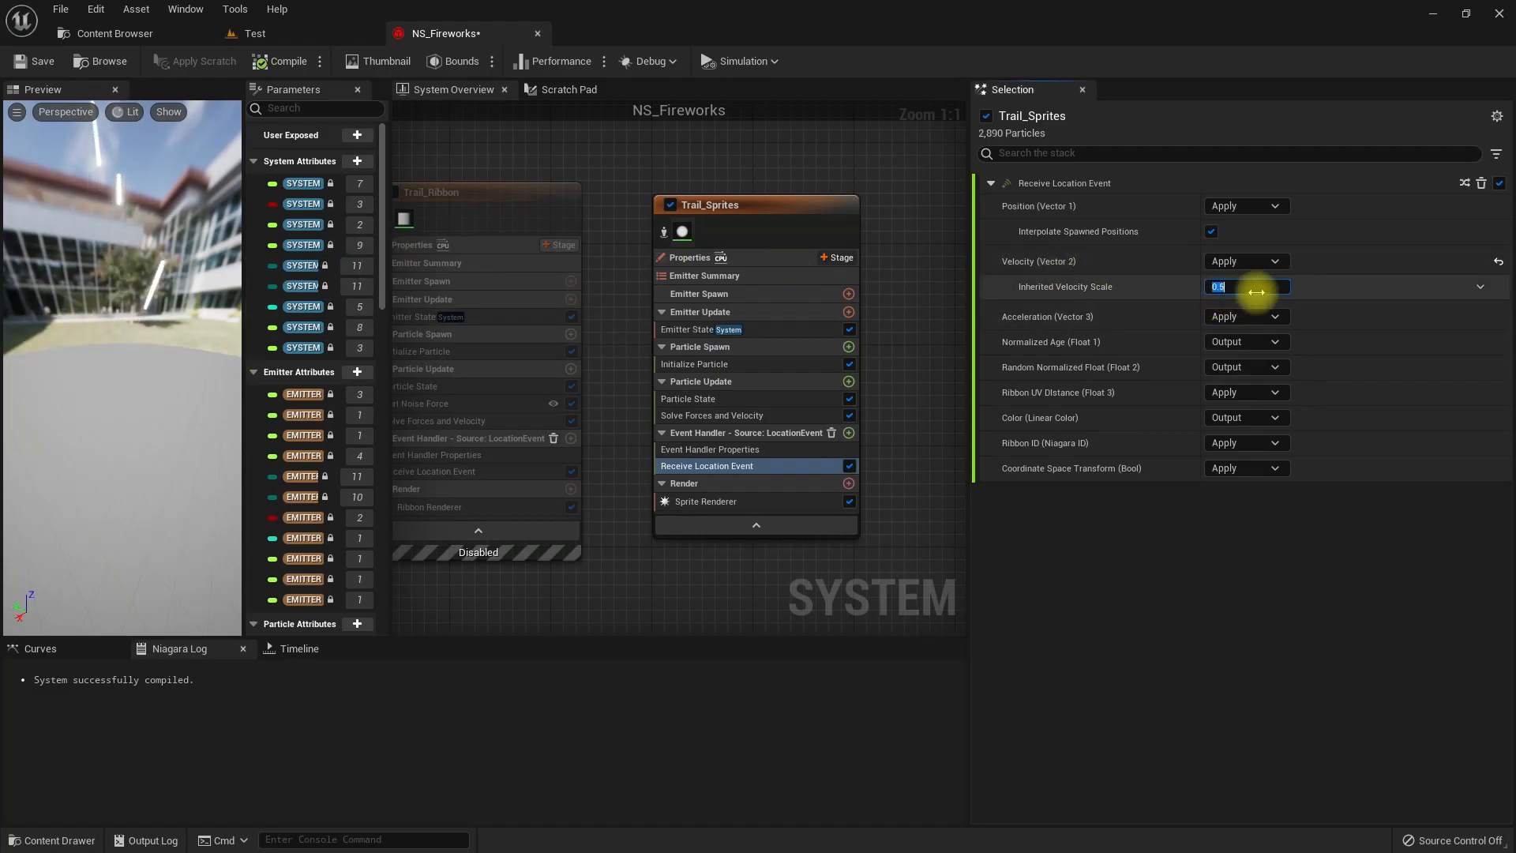
text(-5)
key(BackSpace)
text(0.5)
key(Return)
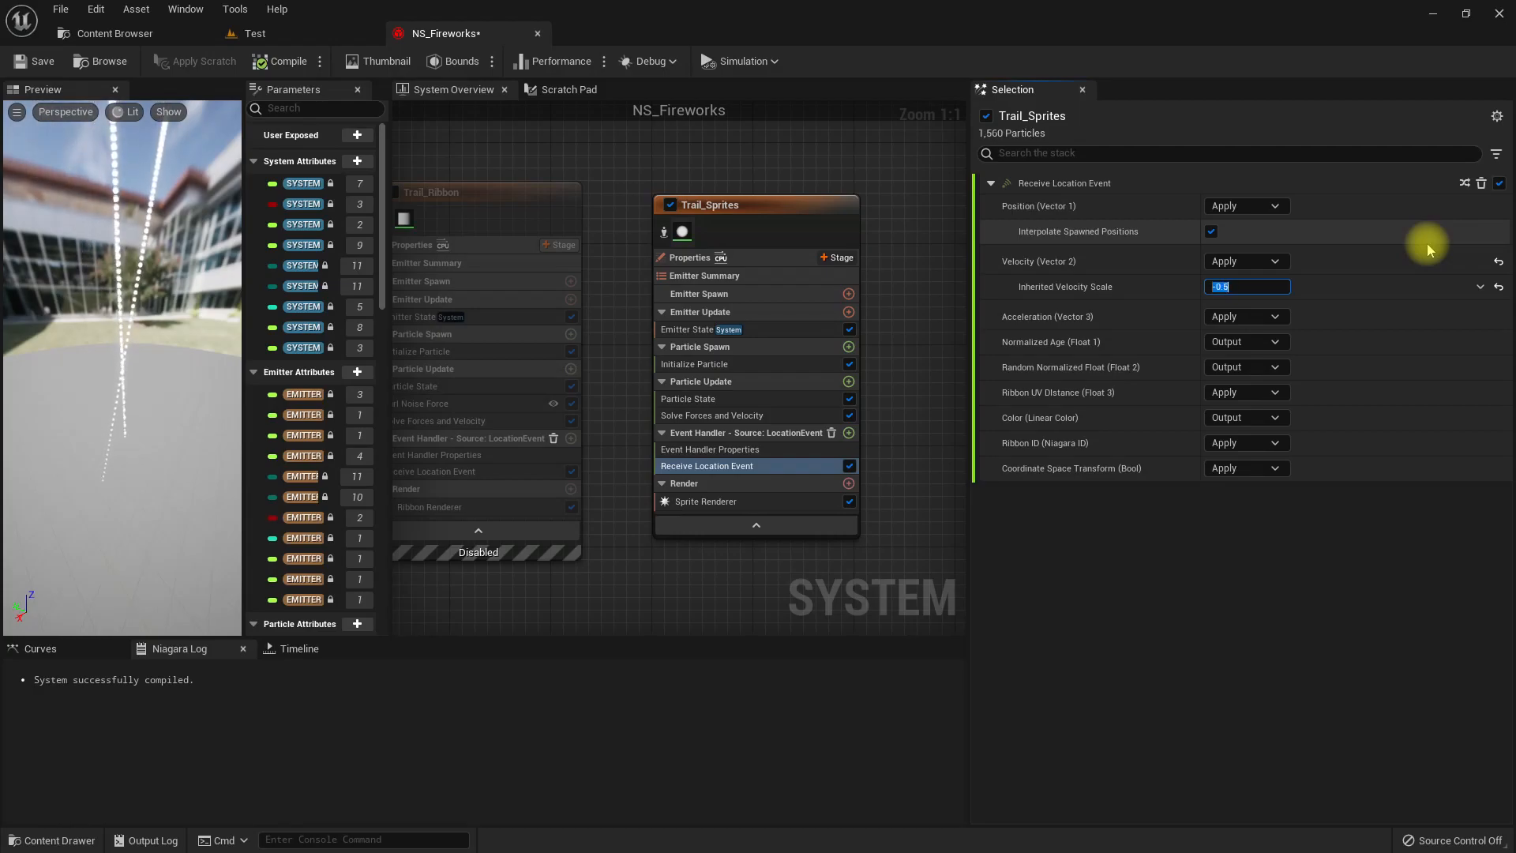
Drive Trail_Sprites' Inherited Velocity Scale with a Random Range Float, Minimum -0.5 and Maximum -0.1.
click(1475, 286)
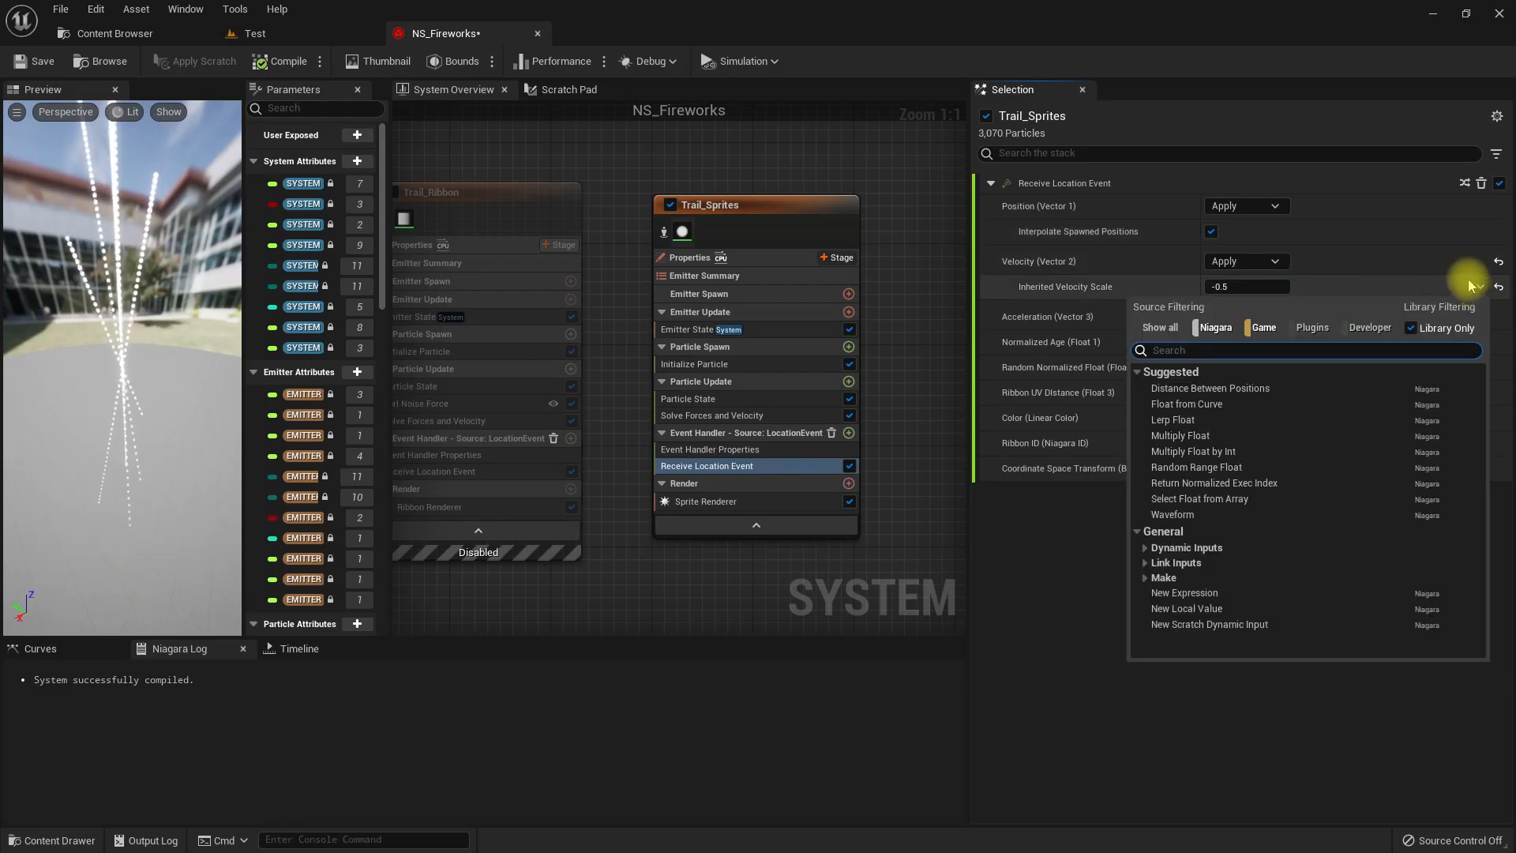
text(rando)
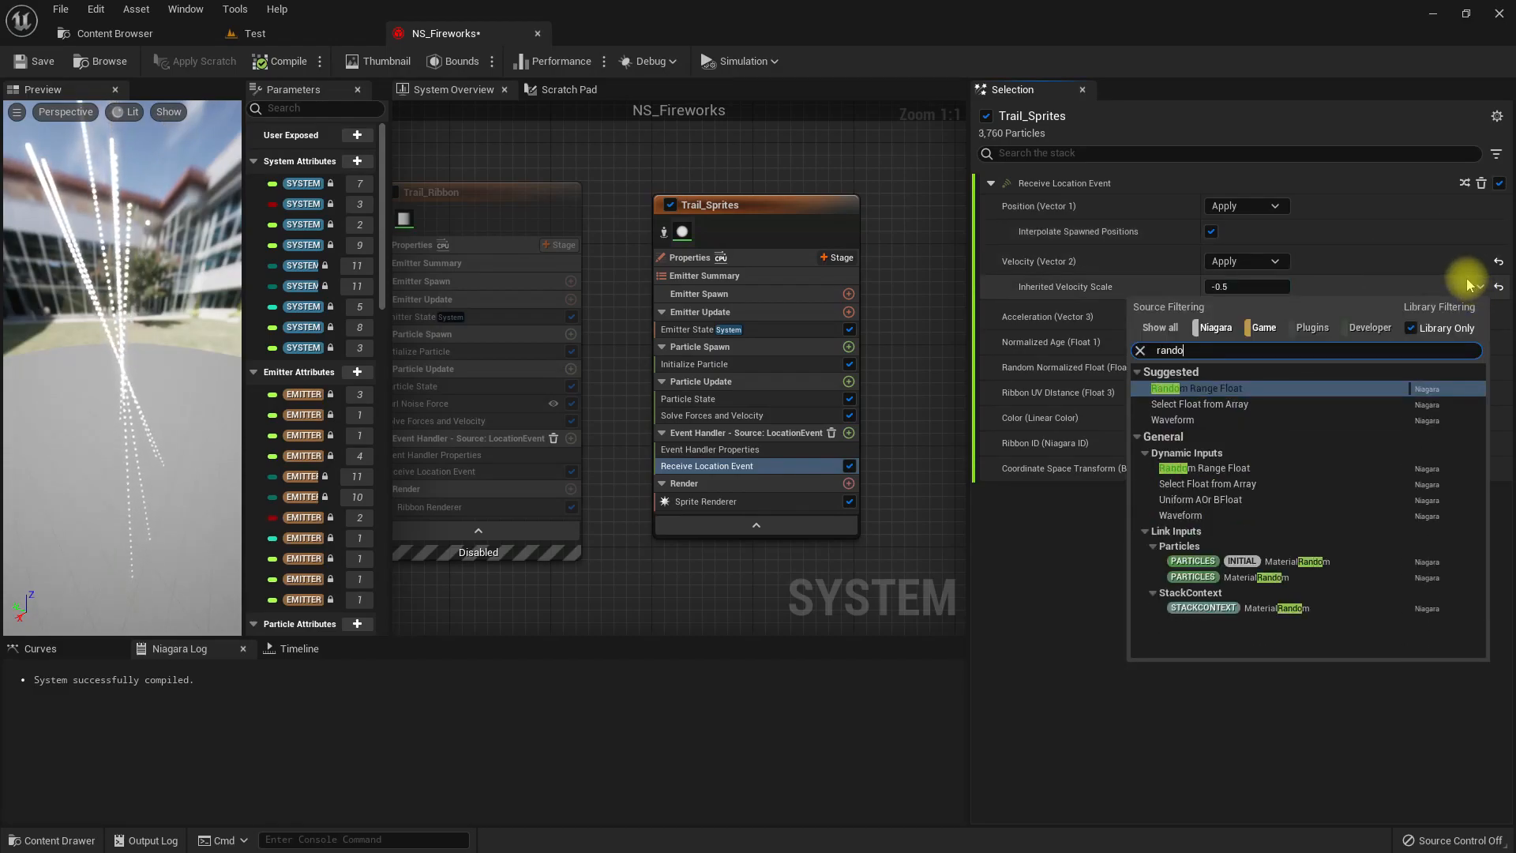
key(Return)
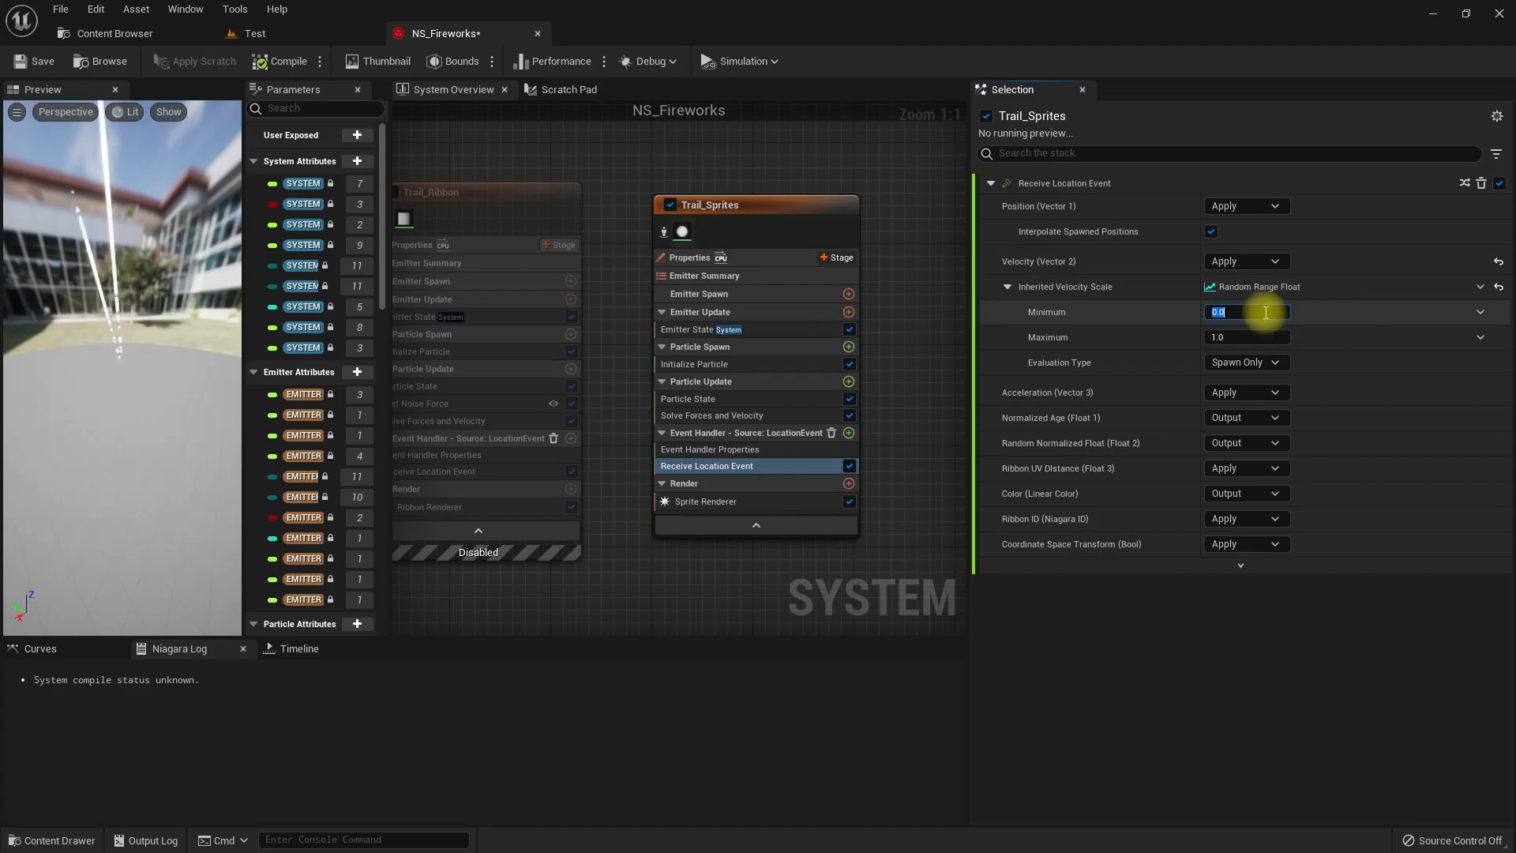
click(1265, 312)
text(-.5)
key(Tab)
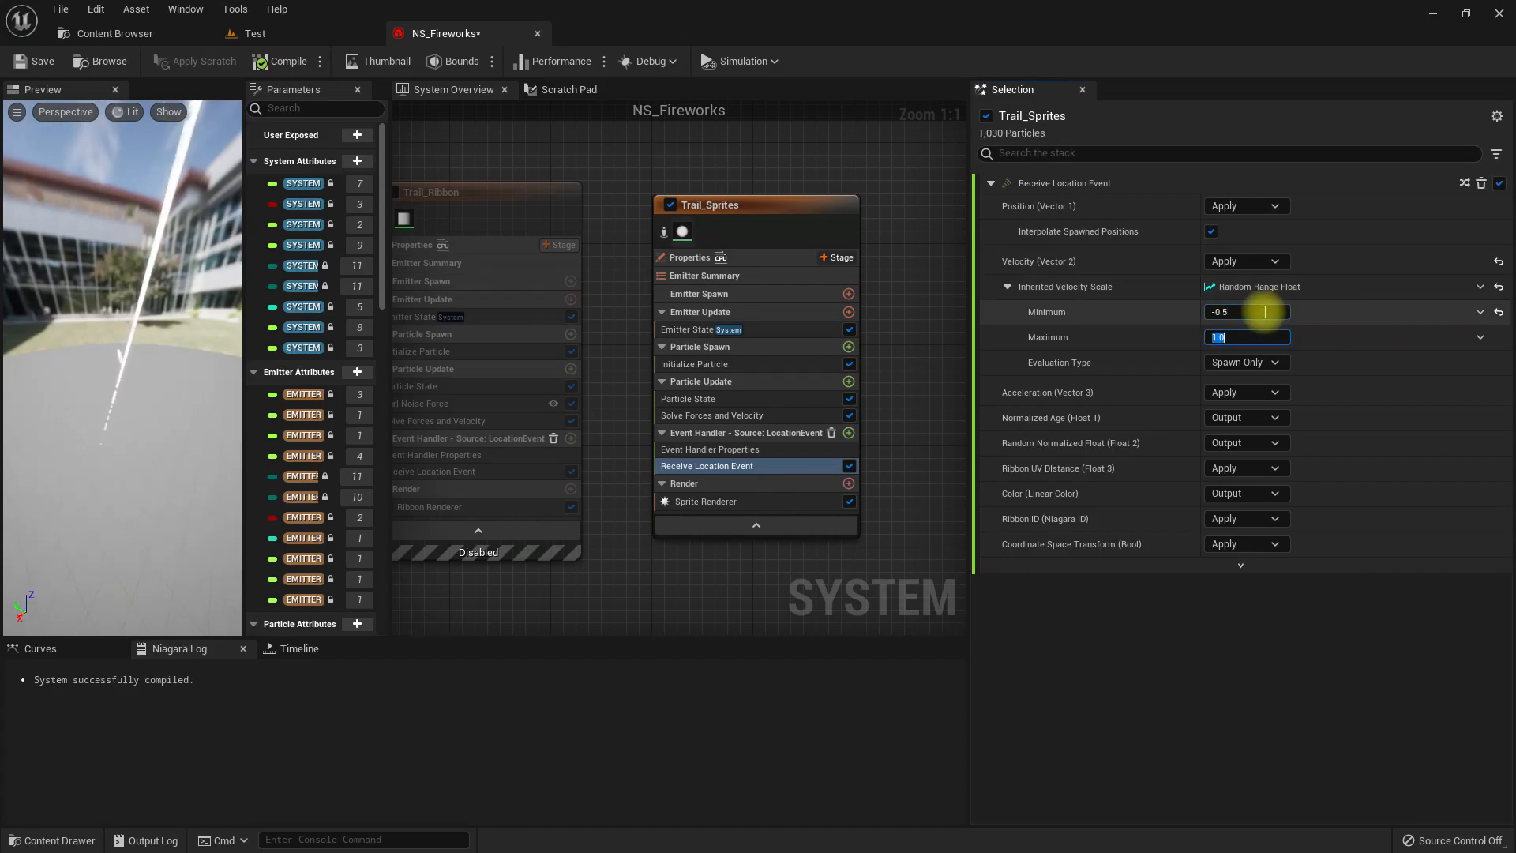
text(-0.1)
key(Return)
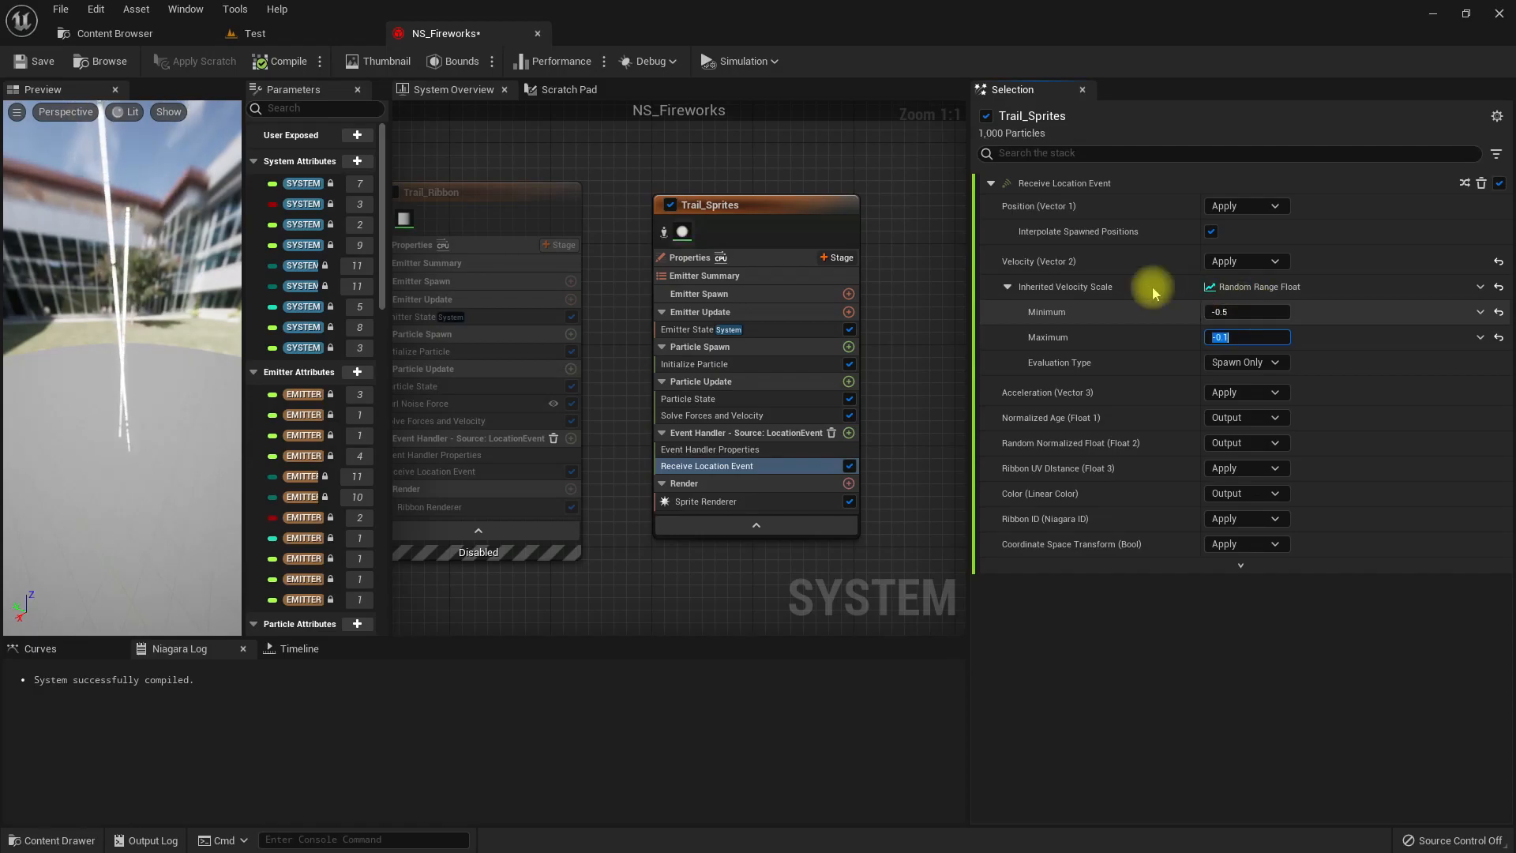
drag(208, 354, 24, 368)
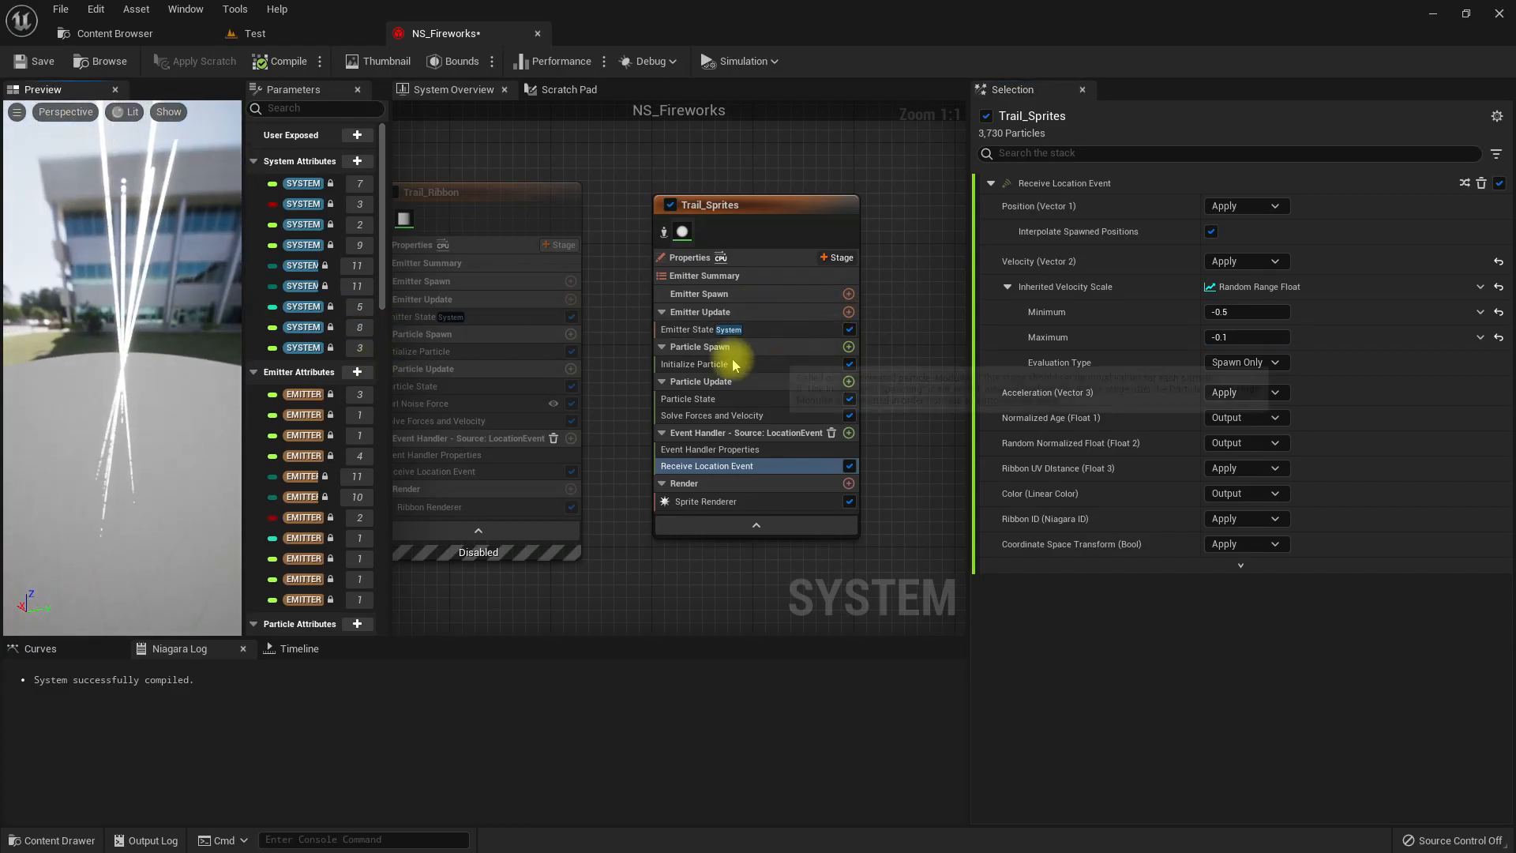
Set Trail_Sprites' particle Lifetime to a Random Range Float from 0.5 to 1.5 and check the effect in the Test level.
click(688, 364)
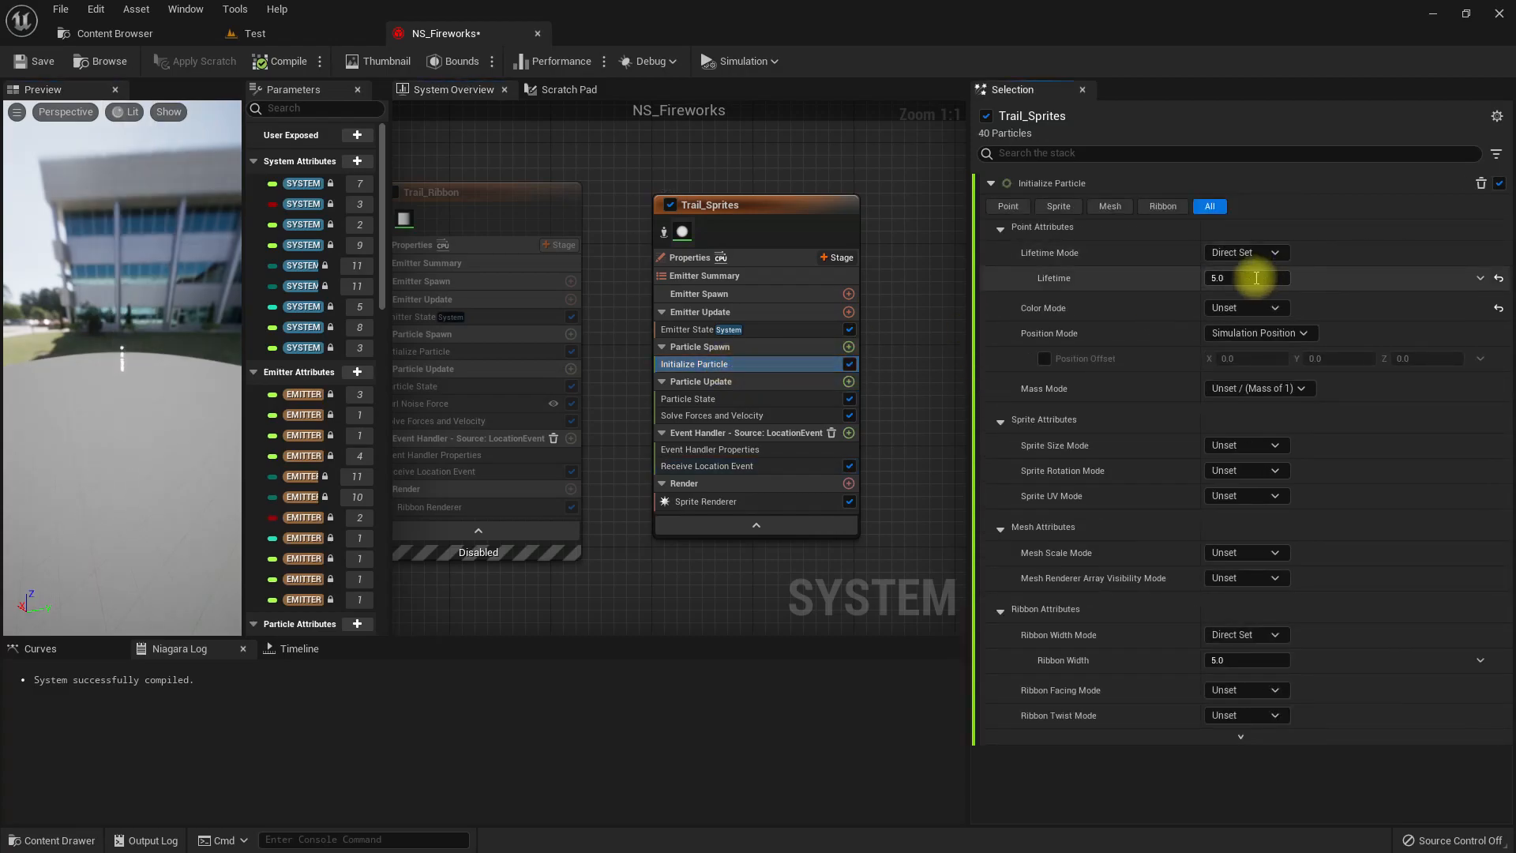
click(1247, 278)
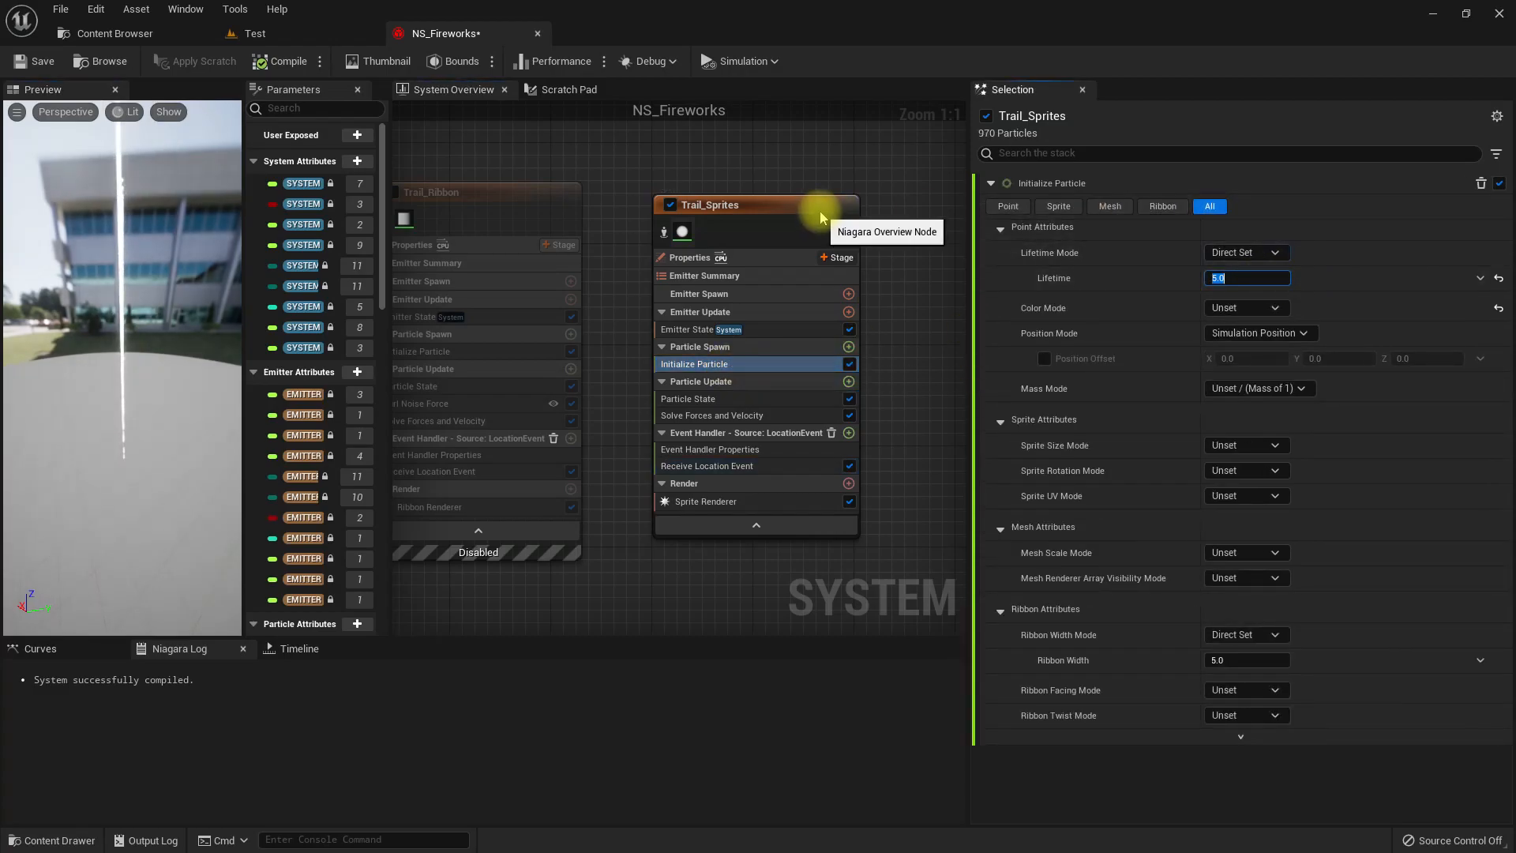
click(166, 383)
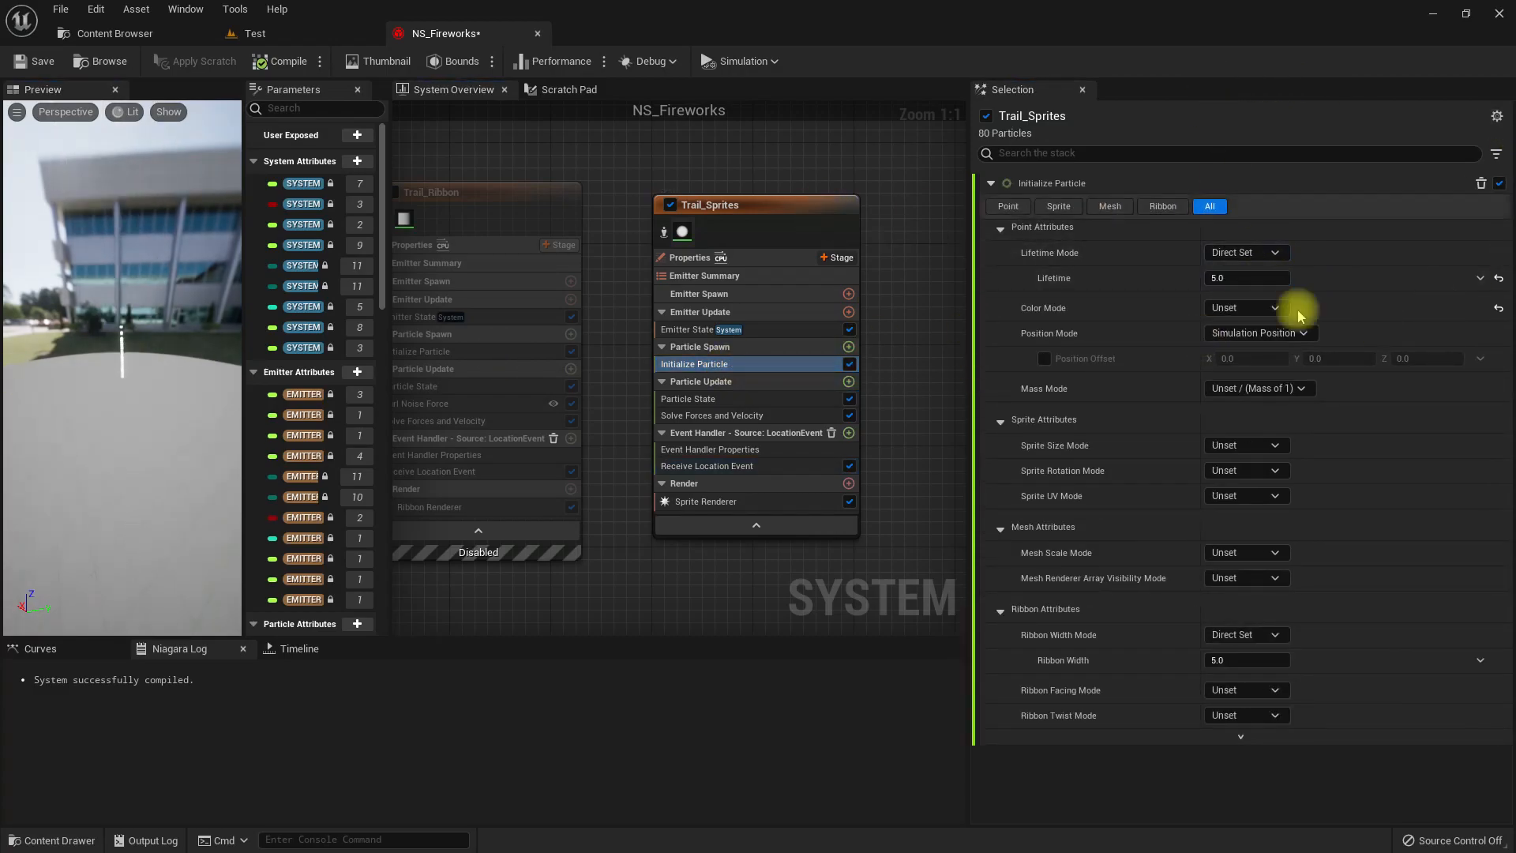
click(1479, 278)
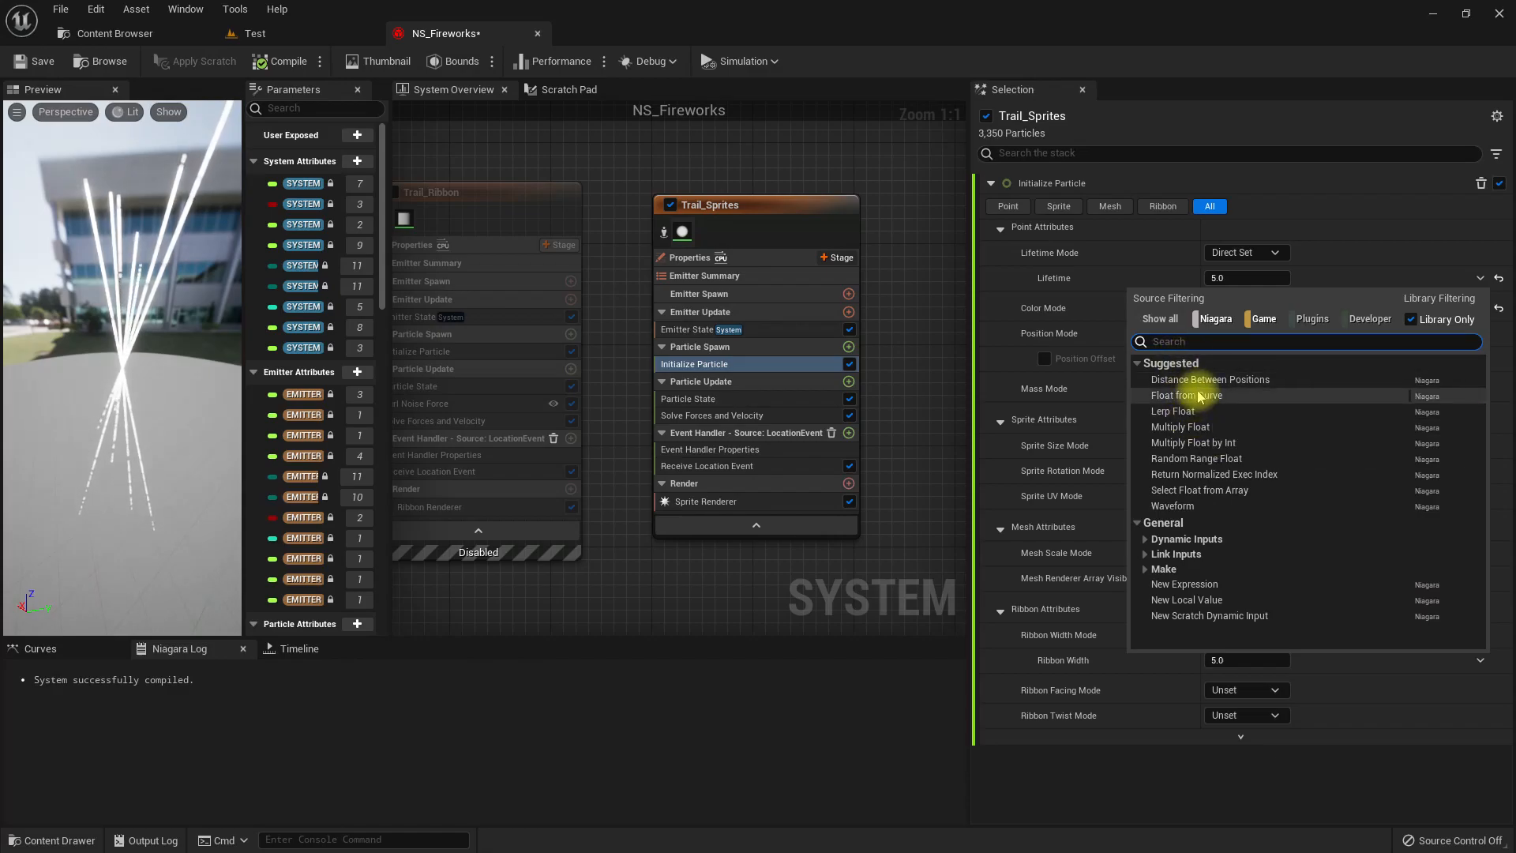
click(1192, 459)
click(1237, 305)
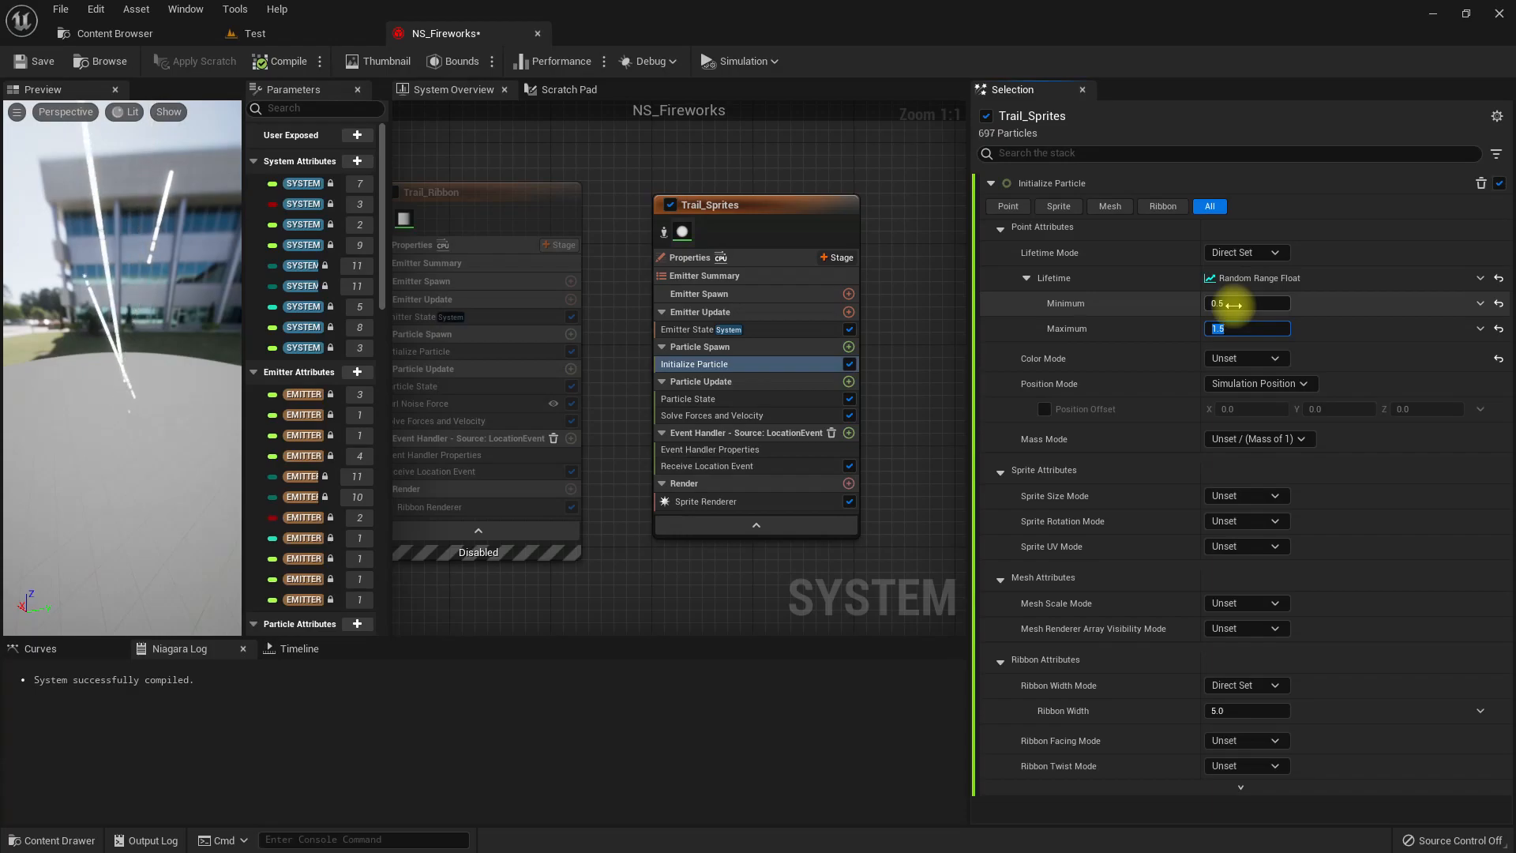
click(253, 33)
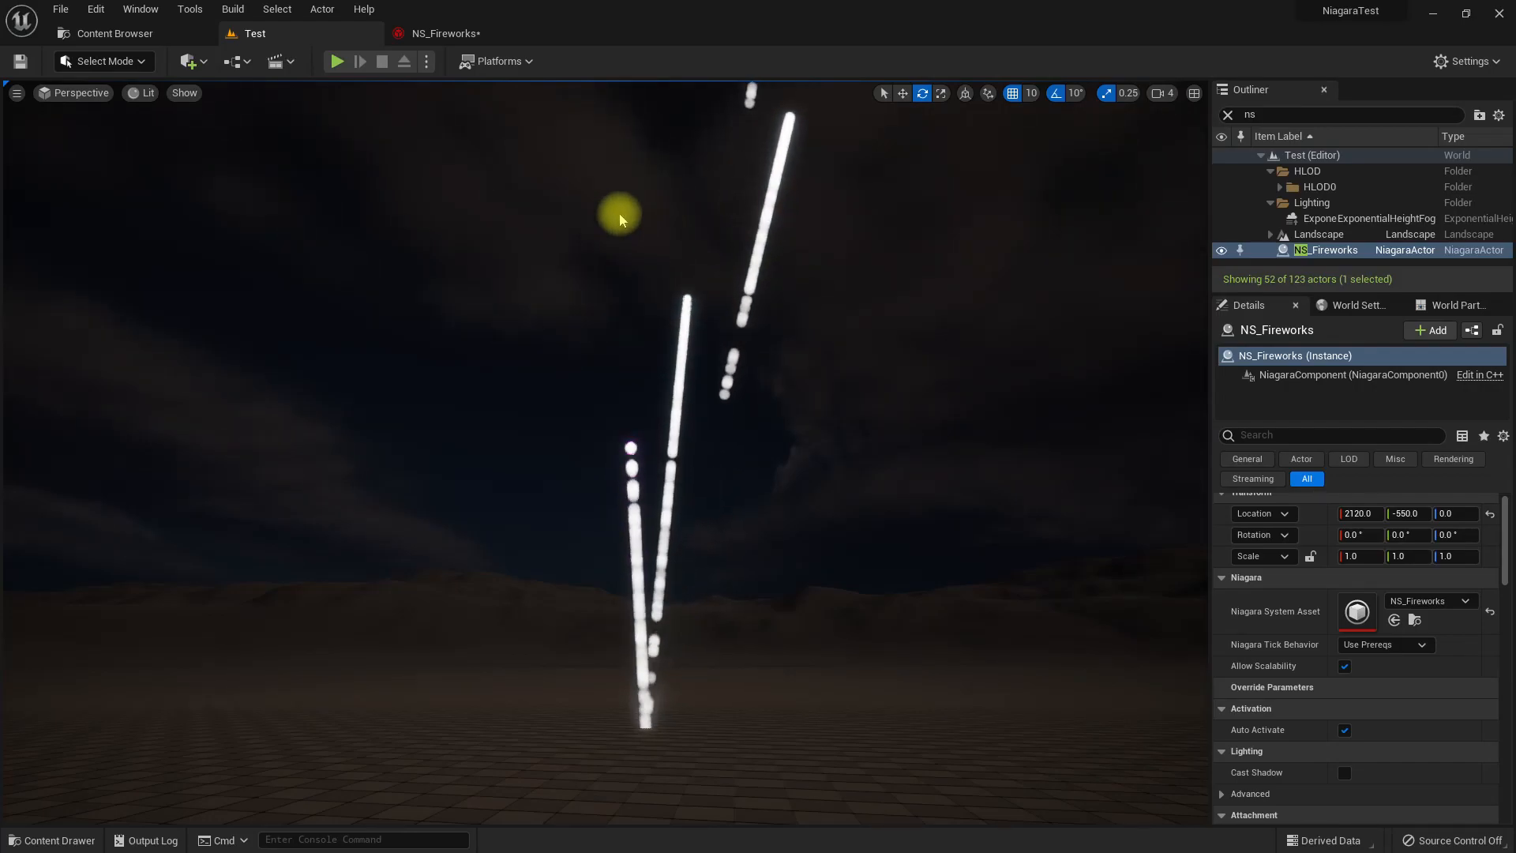
click(427, 36)
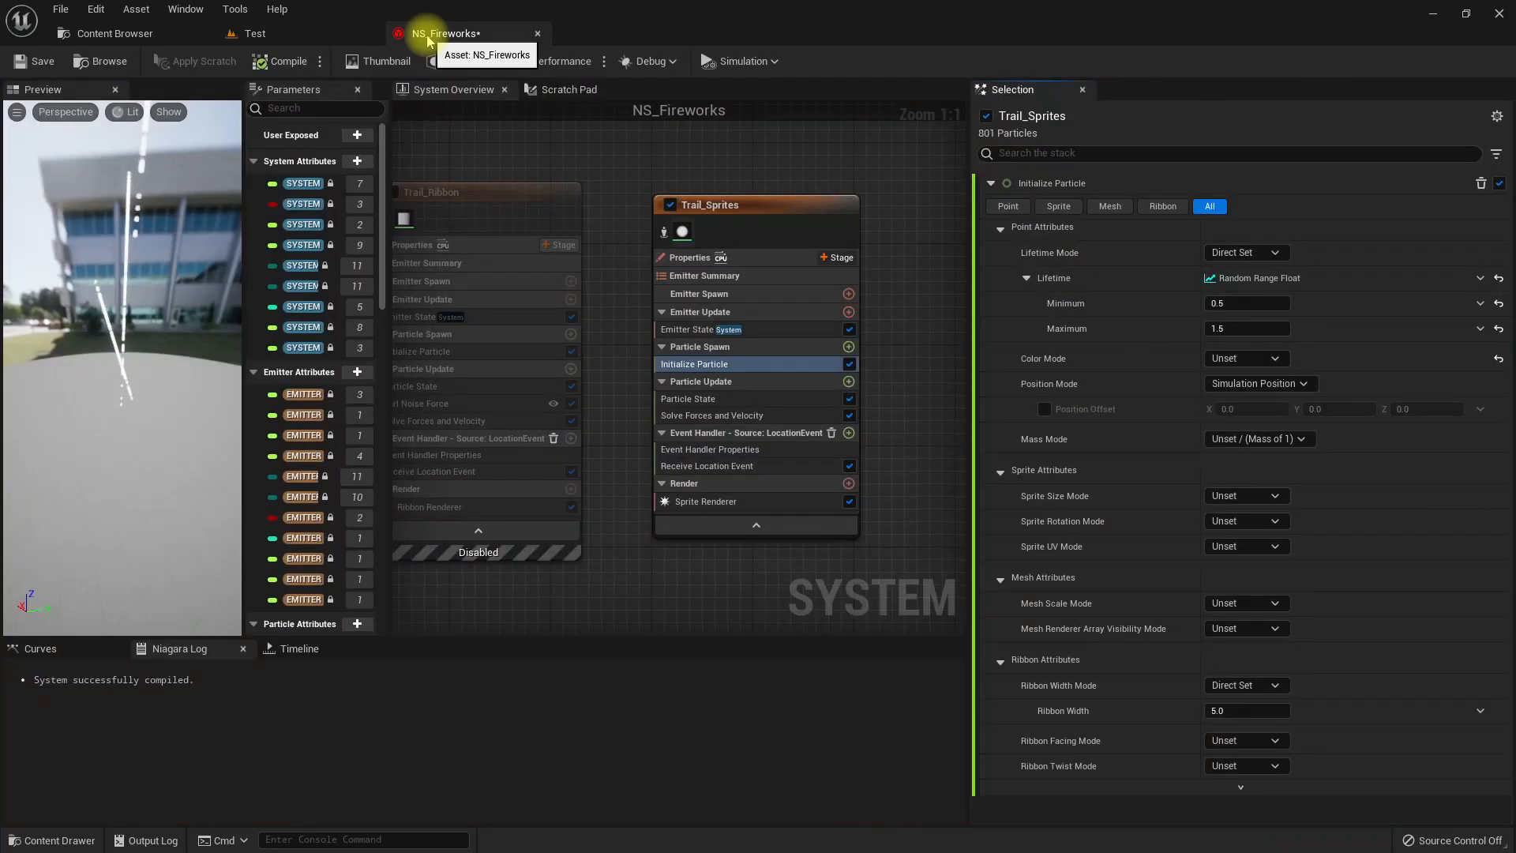
Set the Alignment of Trail_Sprites' Sprite Renderer to Velocity Aligned.
click(707, 502)
click(1242, 324)
click(1247, 353)
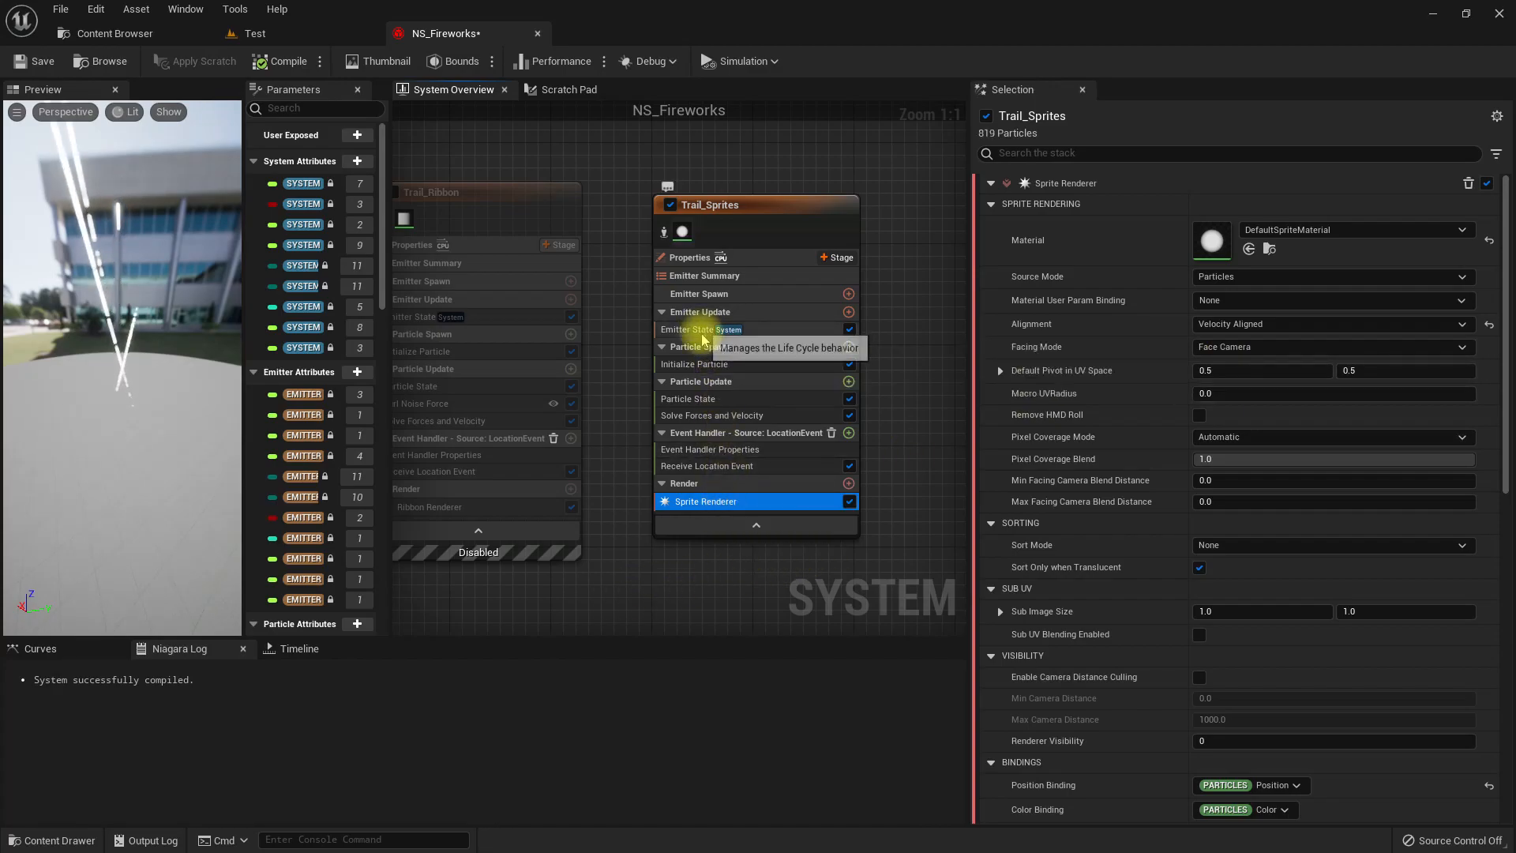
Set Trail_Sprites' Sprite Size Mode to Non-Uniform with X 3 and Y 30, and view the compiled effect in the Test level.
click(701, 365)
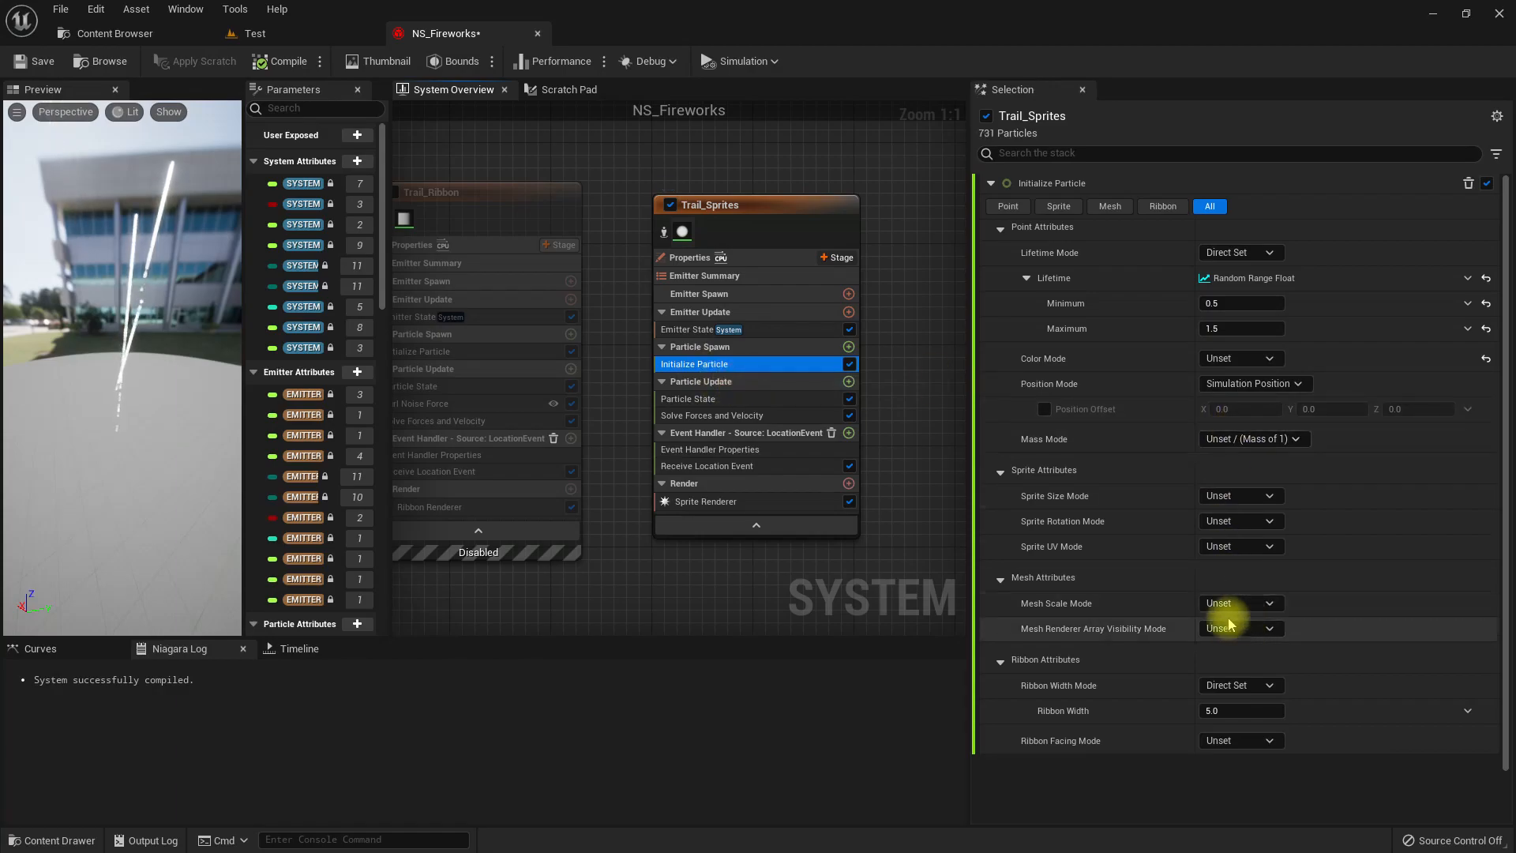
click(1230, 497)
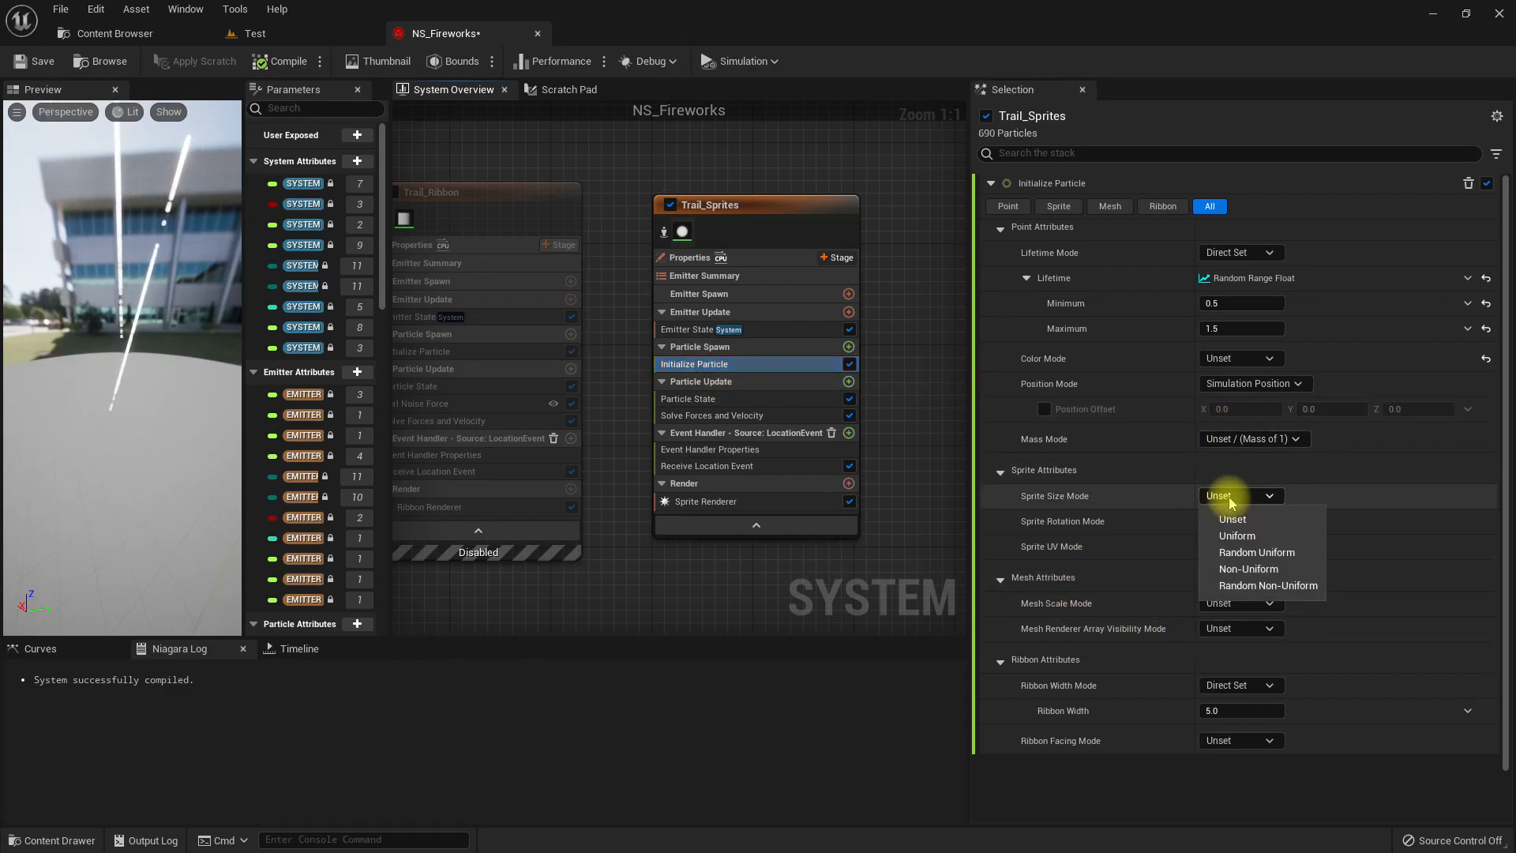
click(1247, 568)
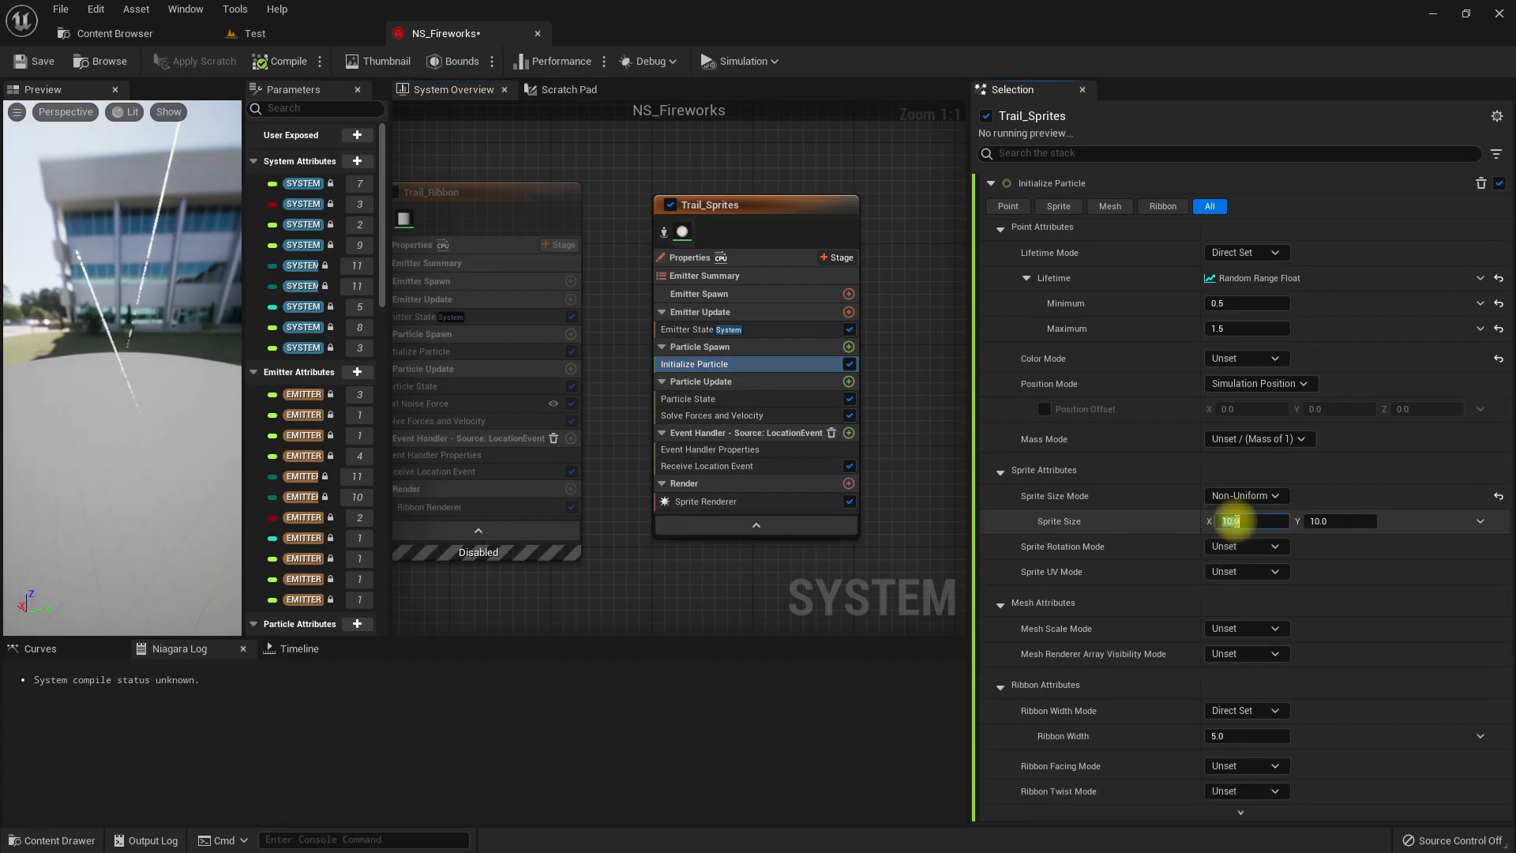
click(1231, 521)
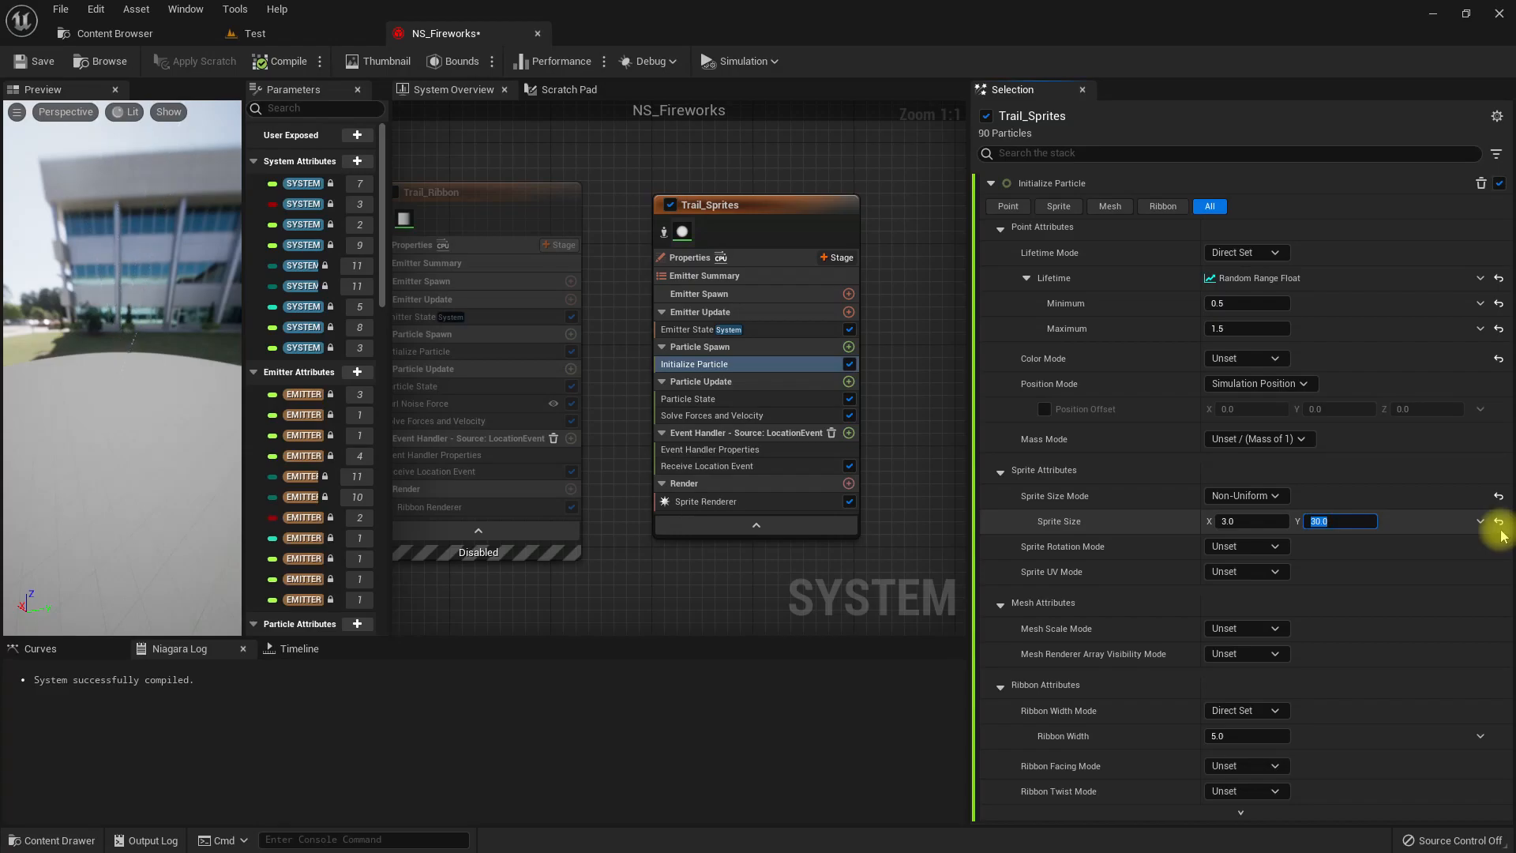
click(273, 60)
click(261, 33)
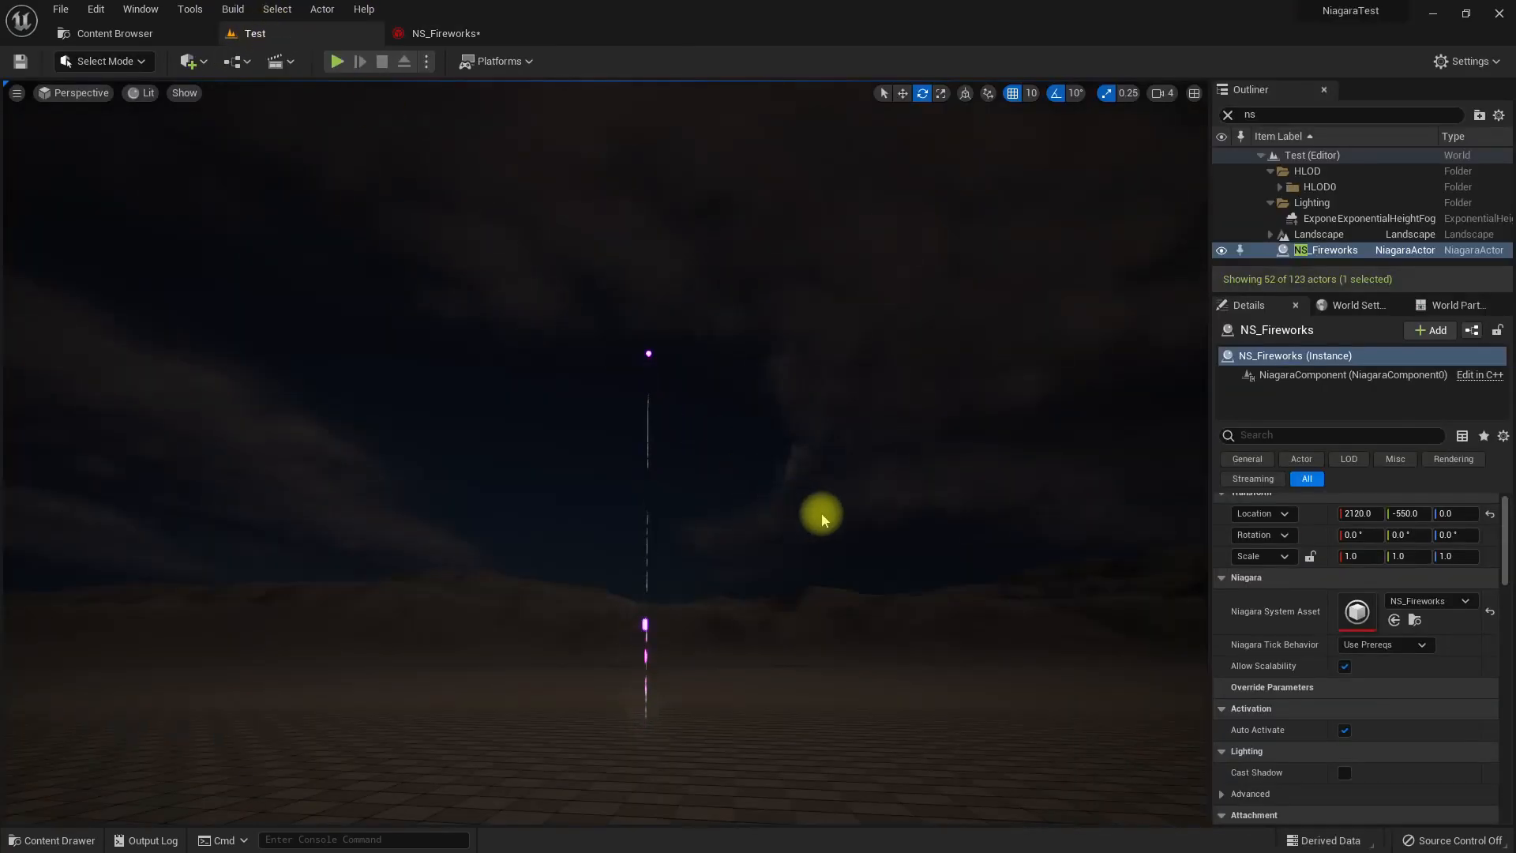
right_drag(606, 454, 695, 466)
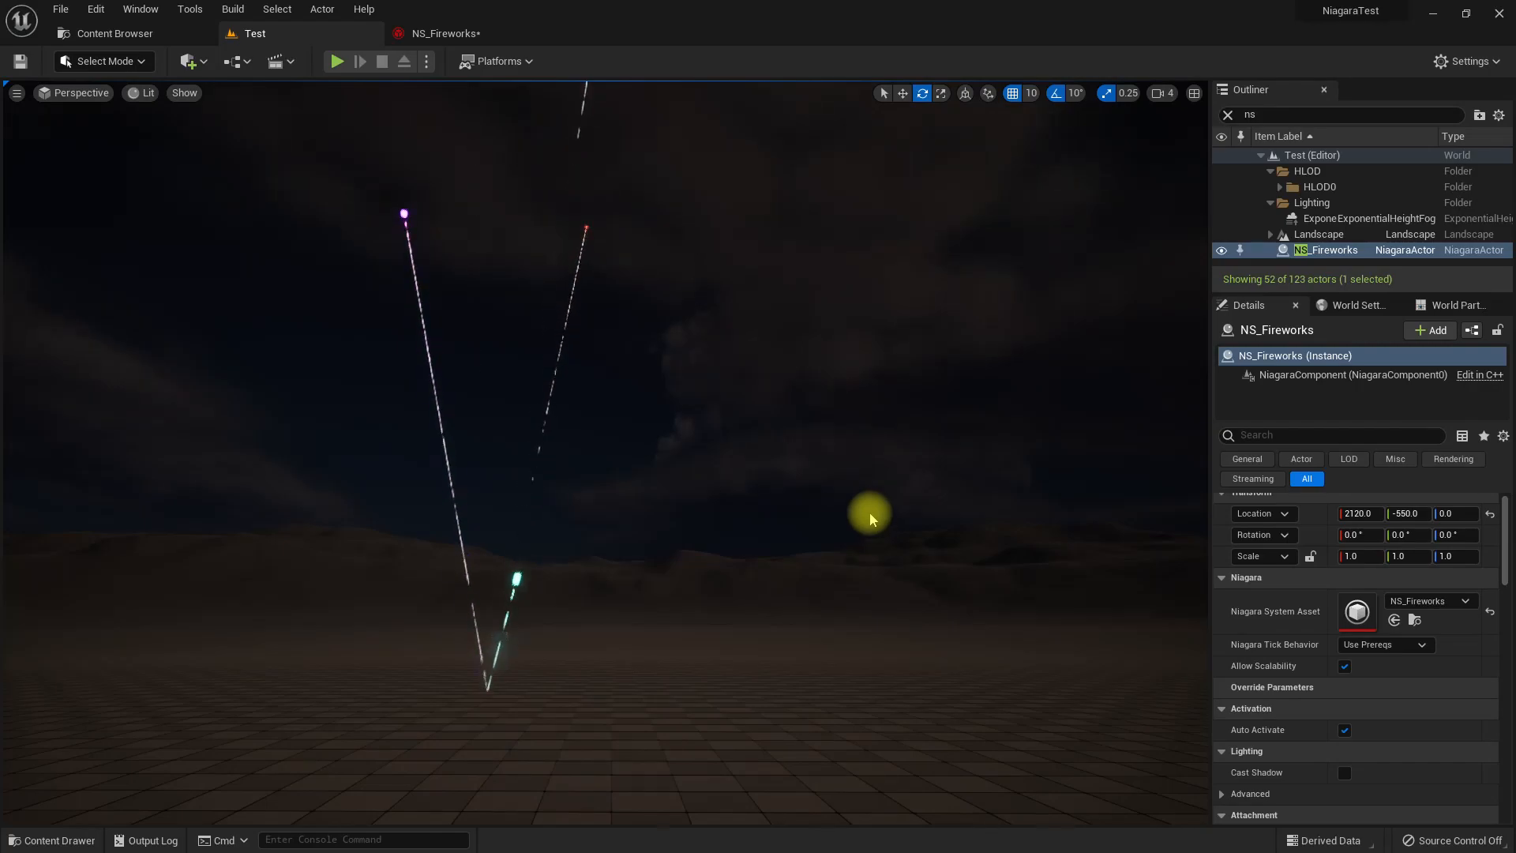
Add a Curl Noise Force module to Trail_Sprites' Particle Update stage in NS_Fireworks.
click(442, 33)
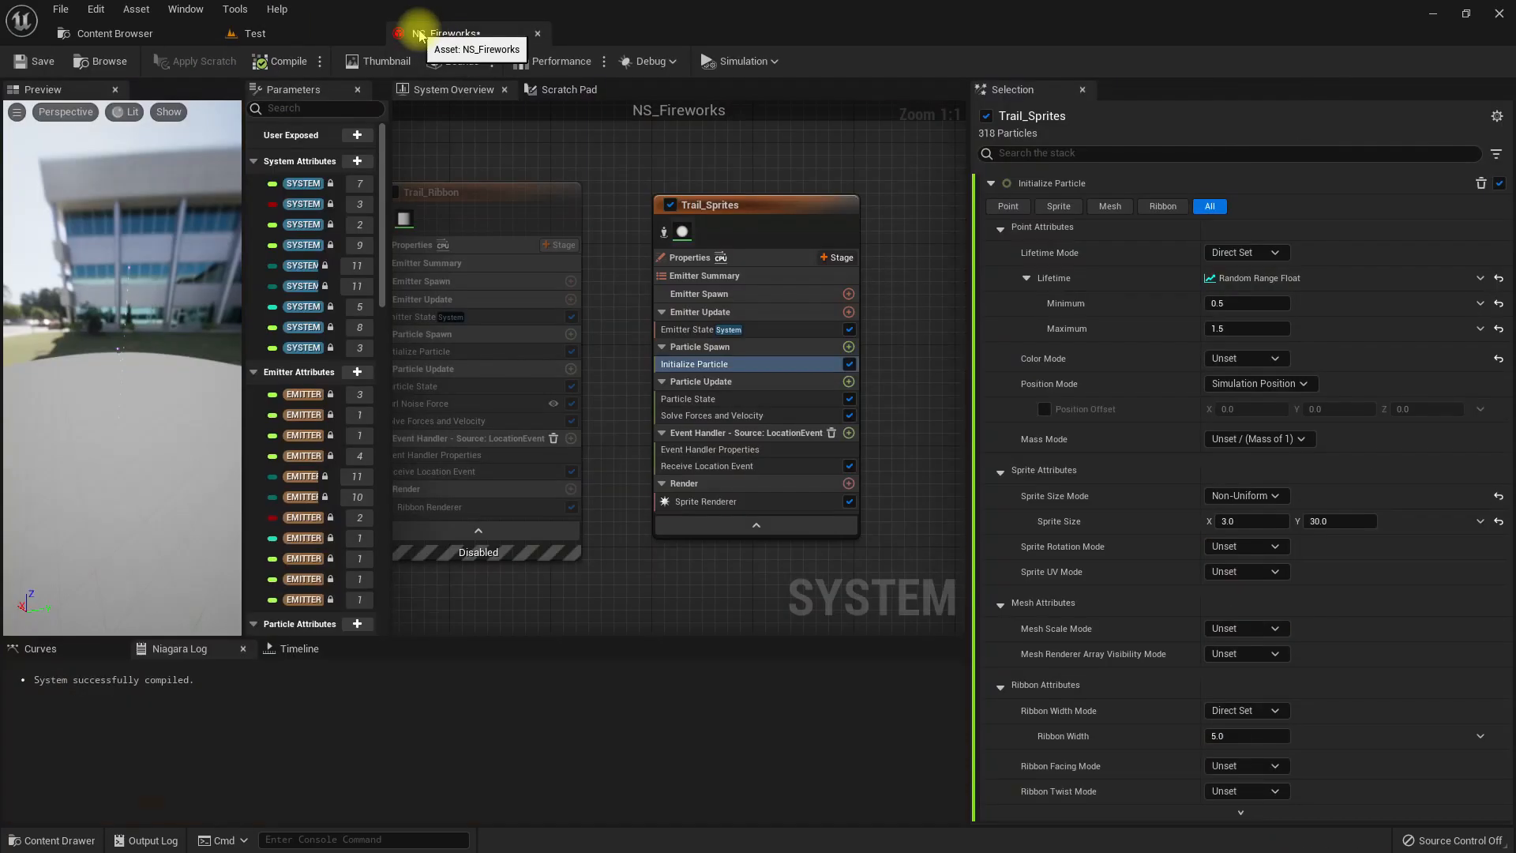
click(846, 383)
text(cur)
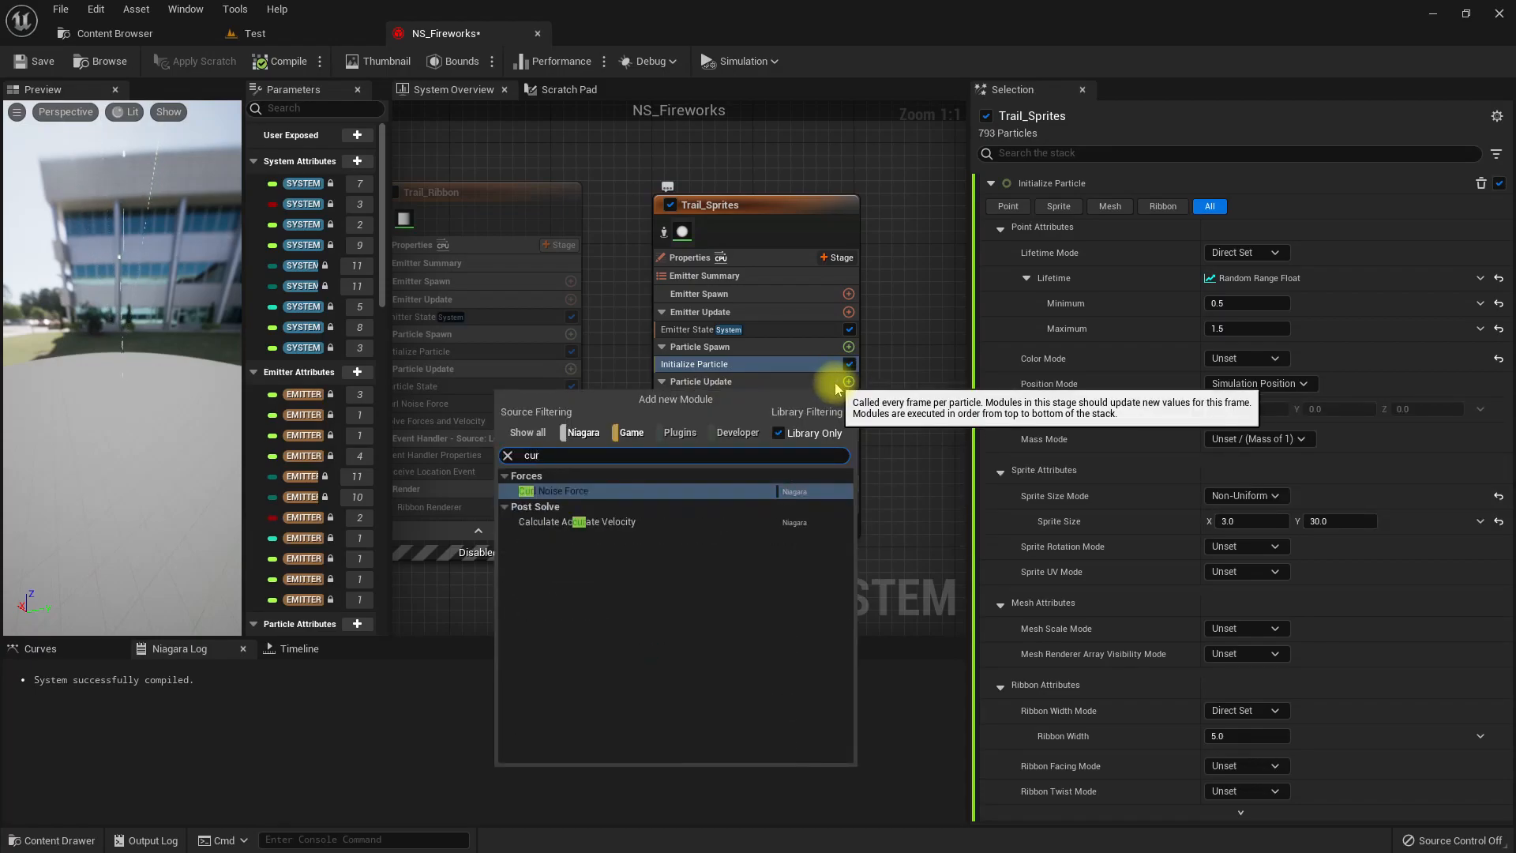
key(Return)
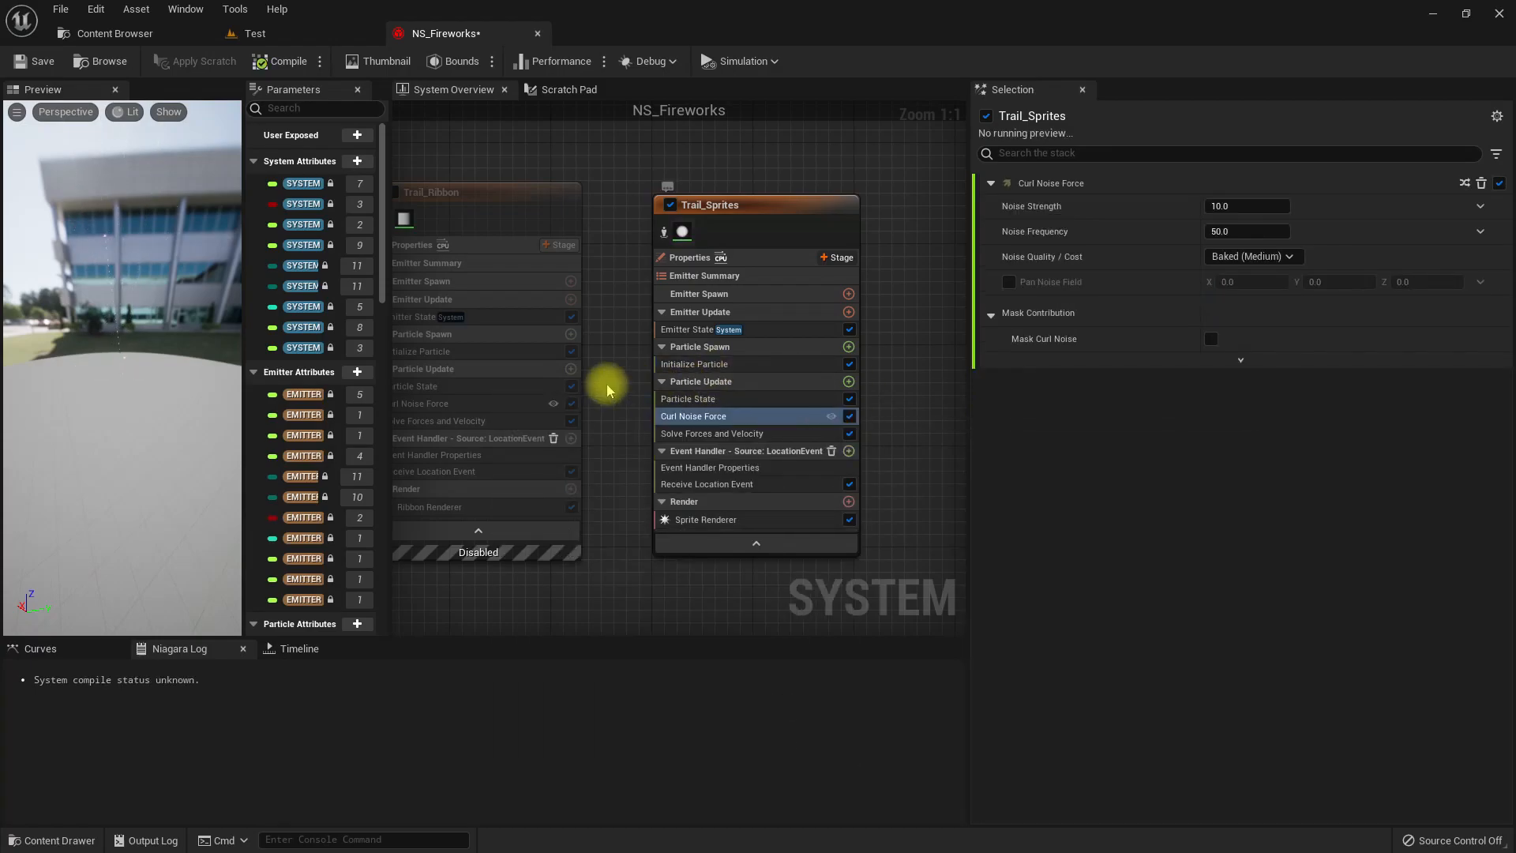
Set the Noise Strength of Trail_Sprites' Curl Noise Force to 500 and check the effect in the Test level.
click(257, 34)
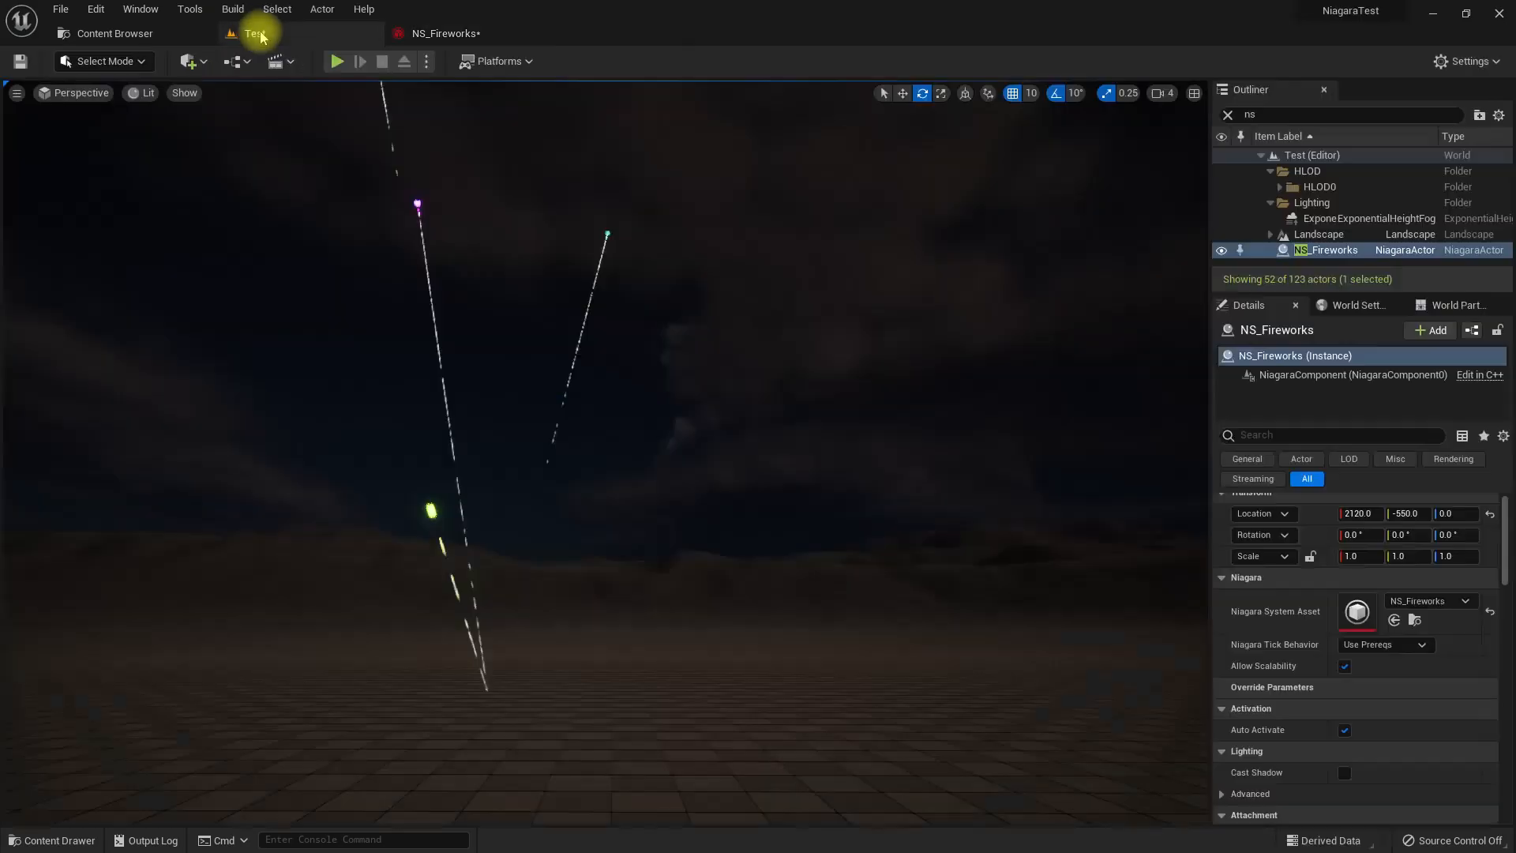
click(417, 35)
click(1242, 206)
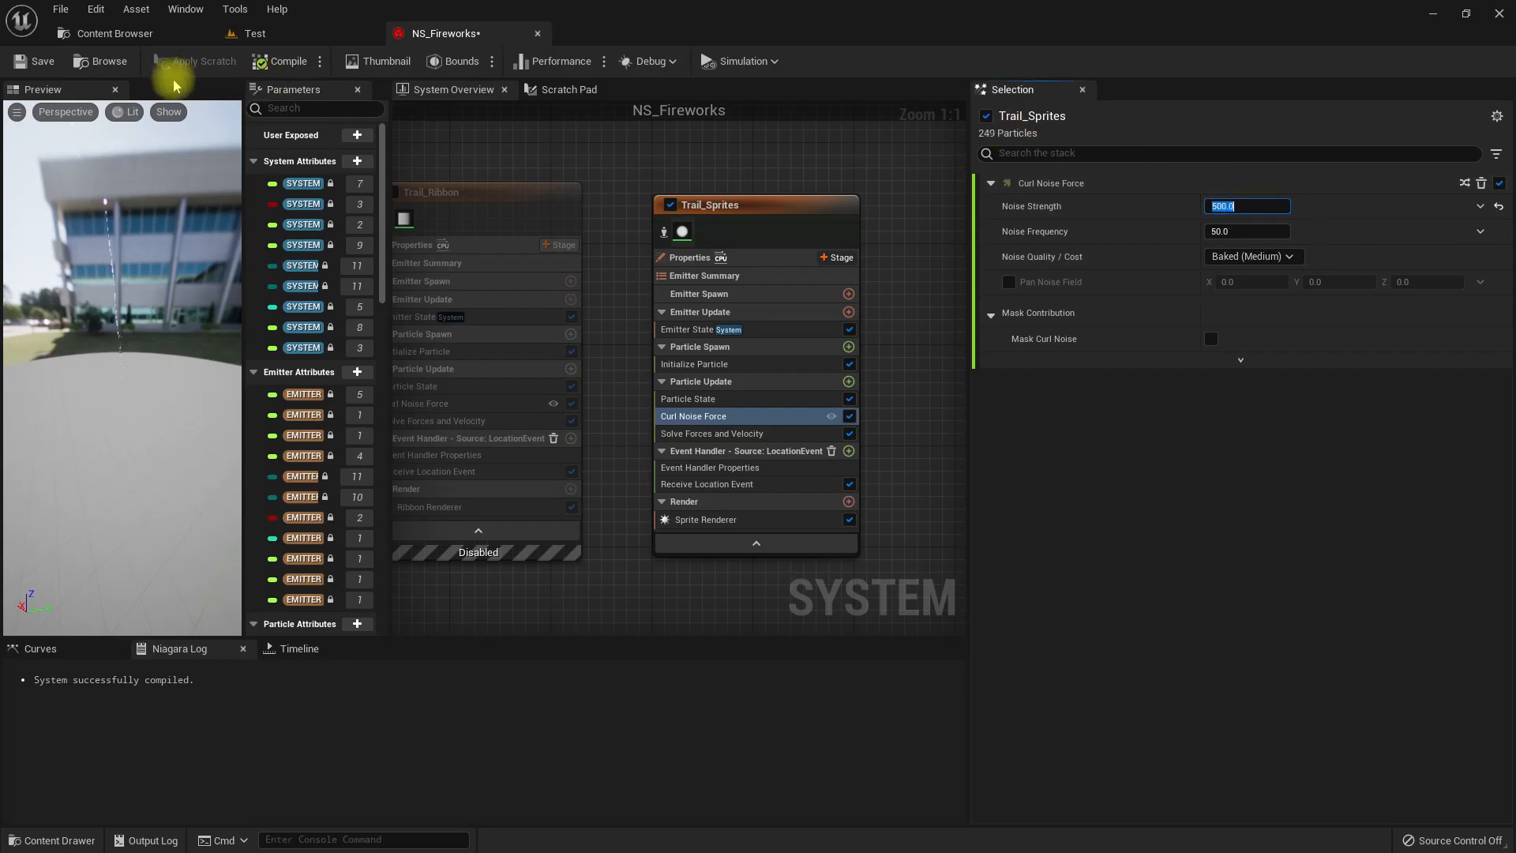
click(284, 32)
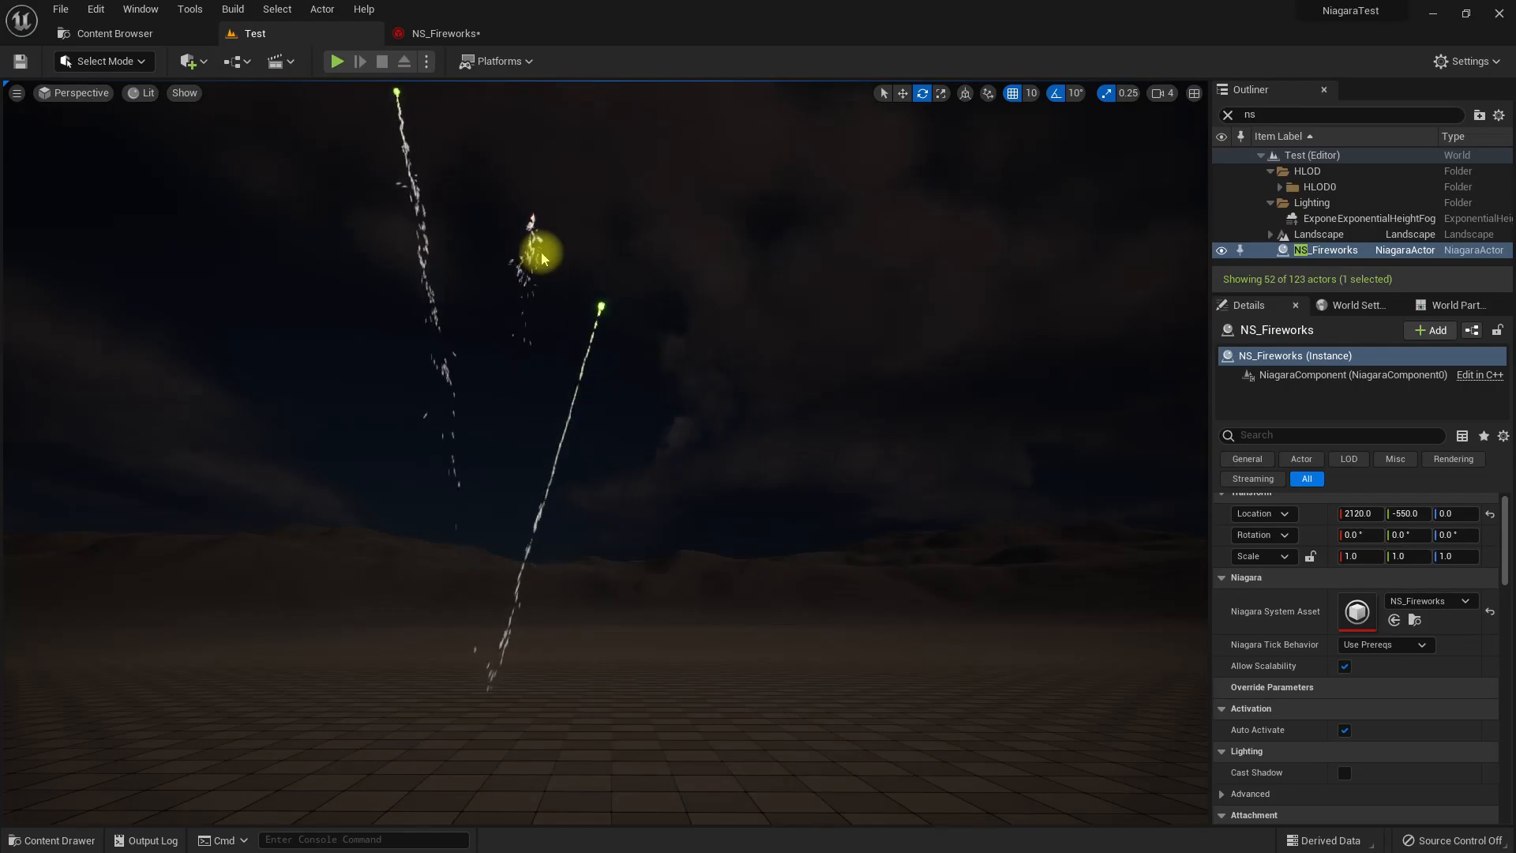
Set Color to Apply in Trail_Sprites' Receive Location Event module and view the trails in the Test level.
click(427, 33)
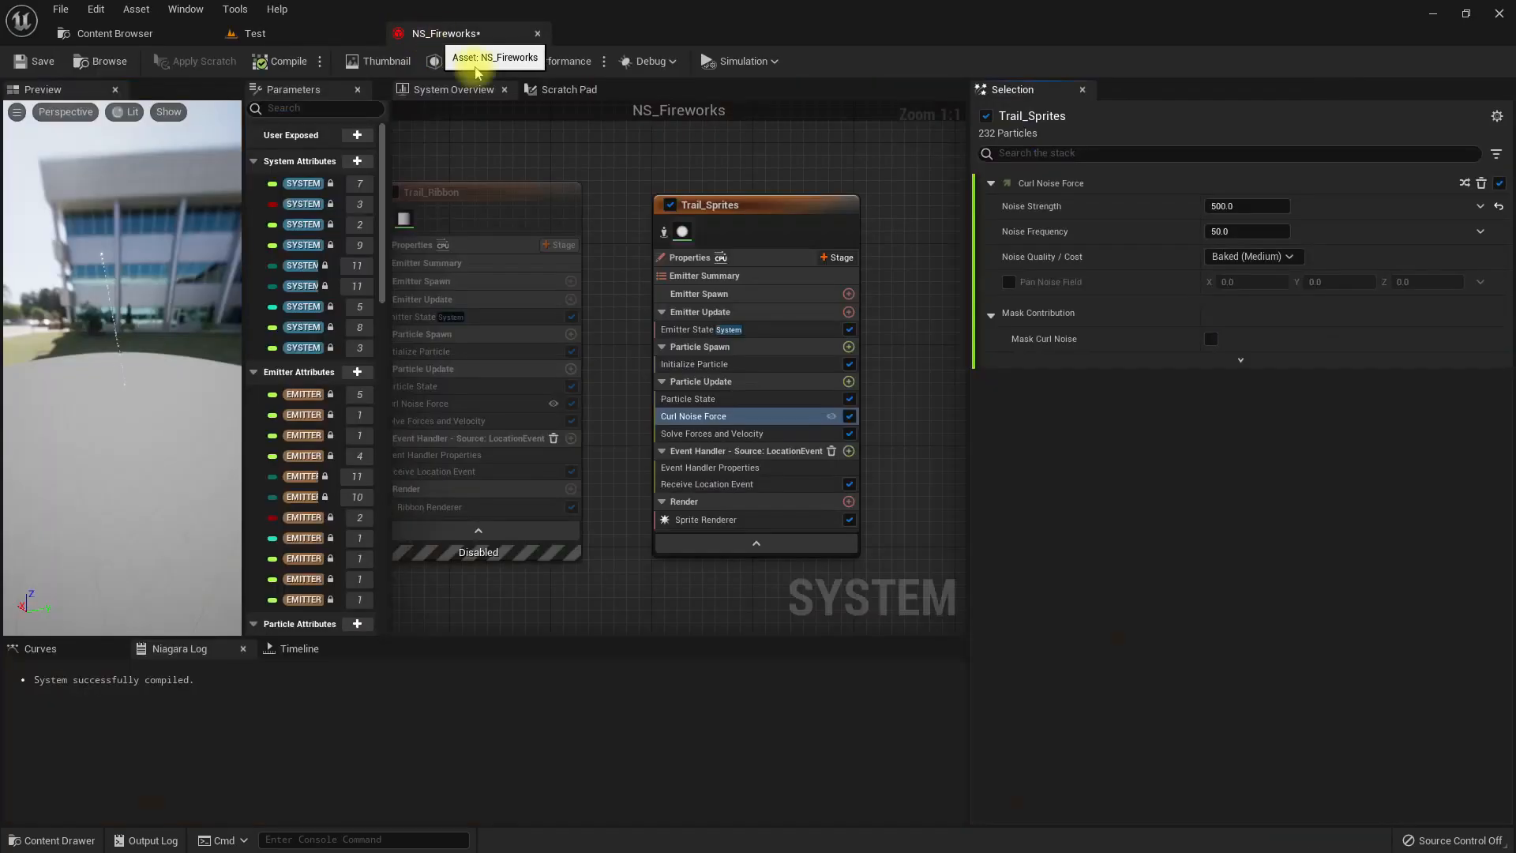
click(722, 484)
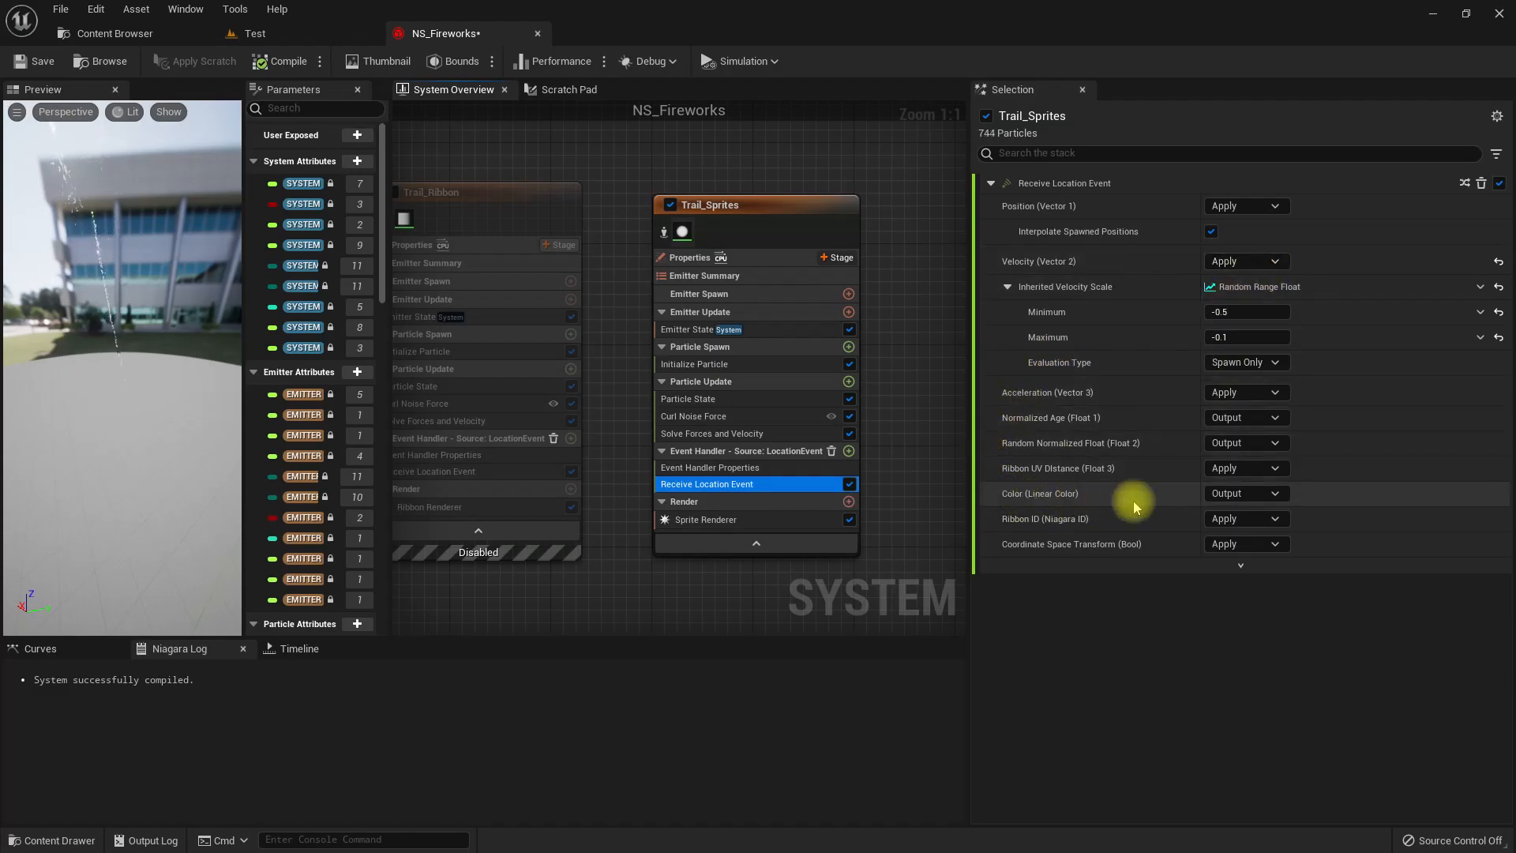
click(1237, 494)
click(1232, 519)
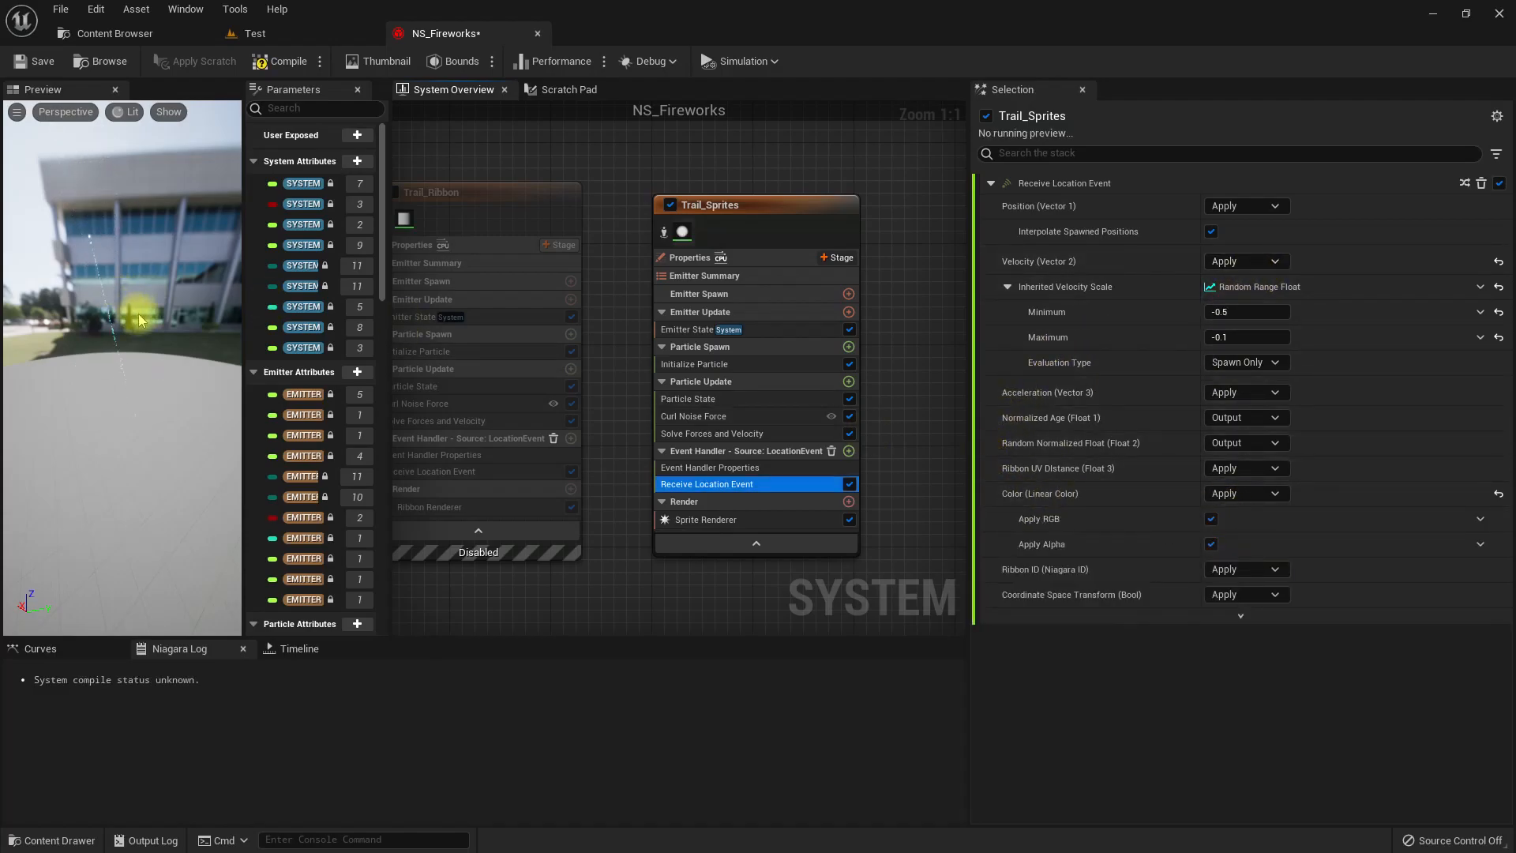
click(371, 33)
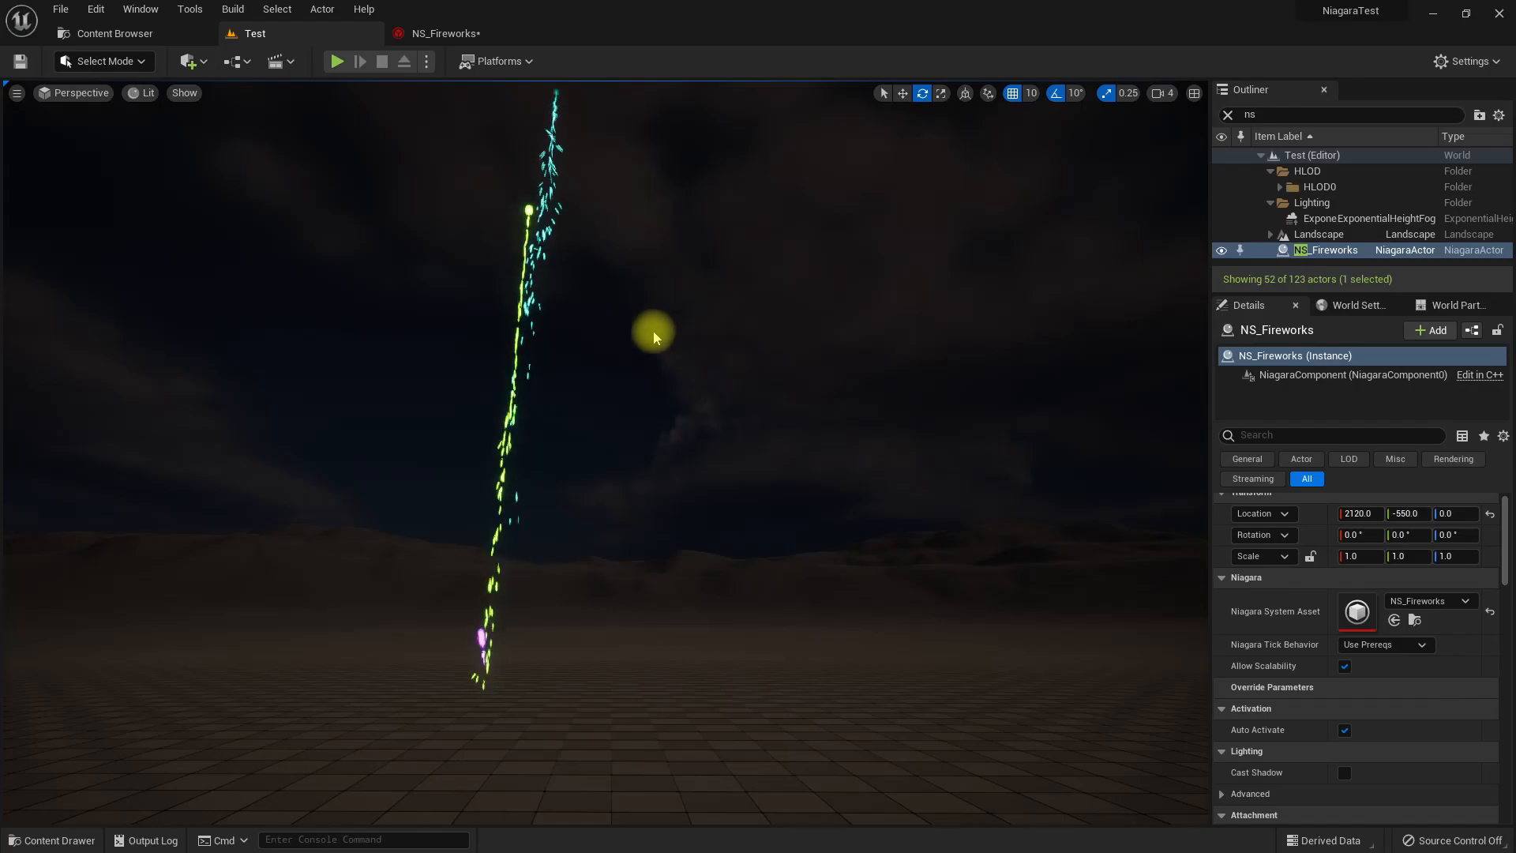
right_drag(771, 505, 767, 464)
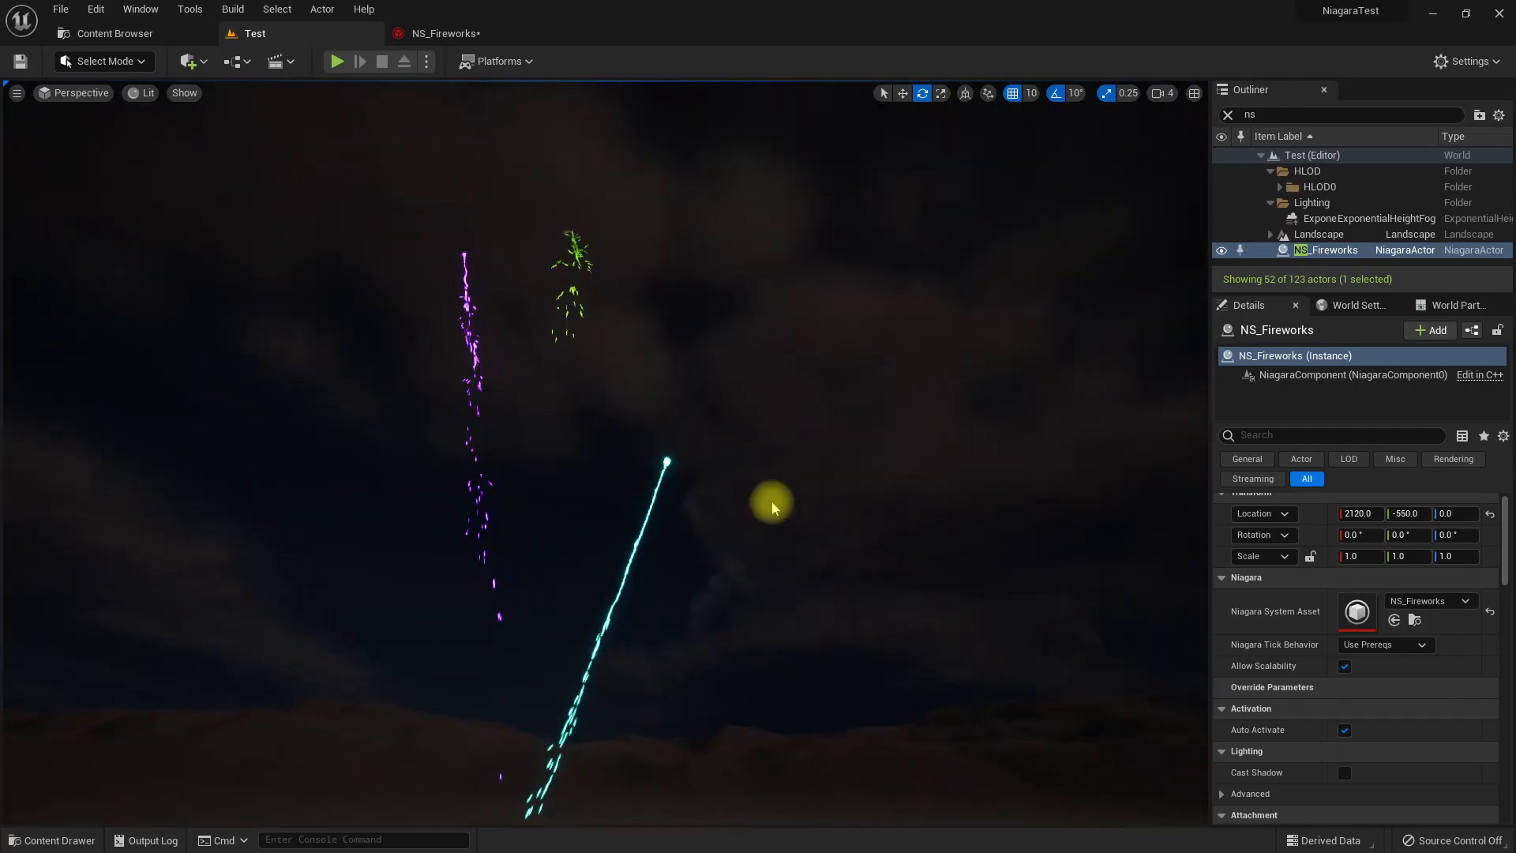
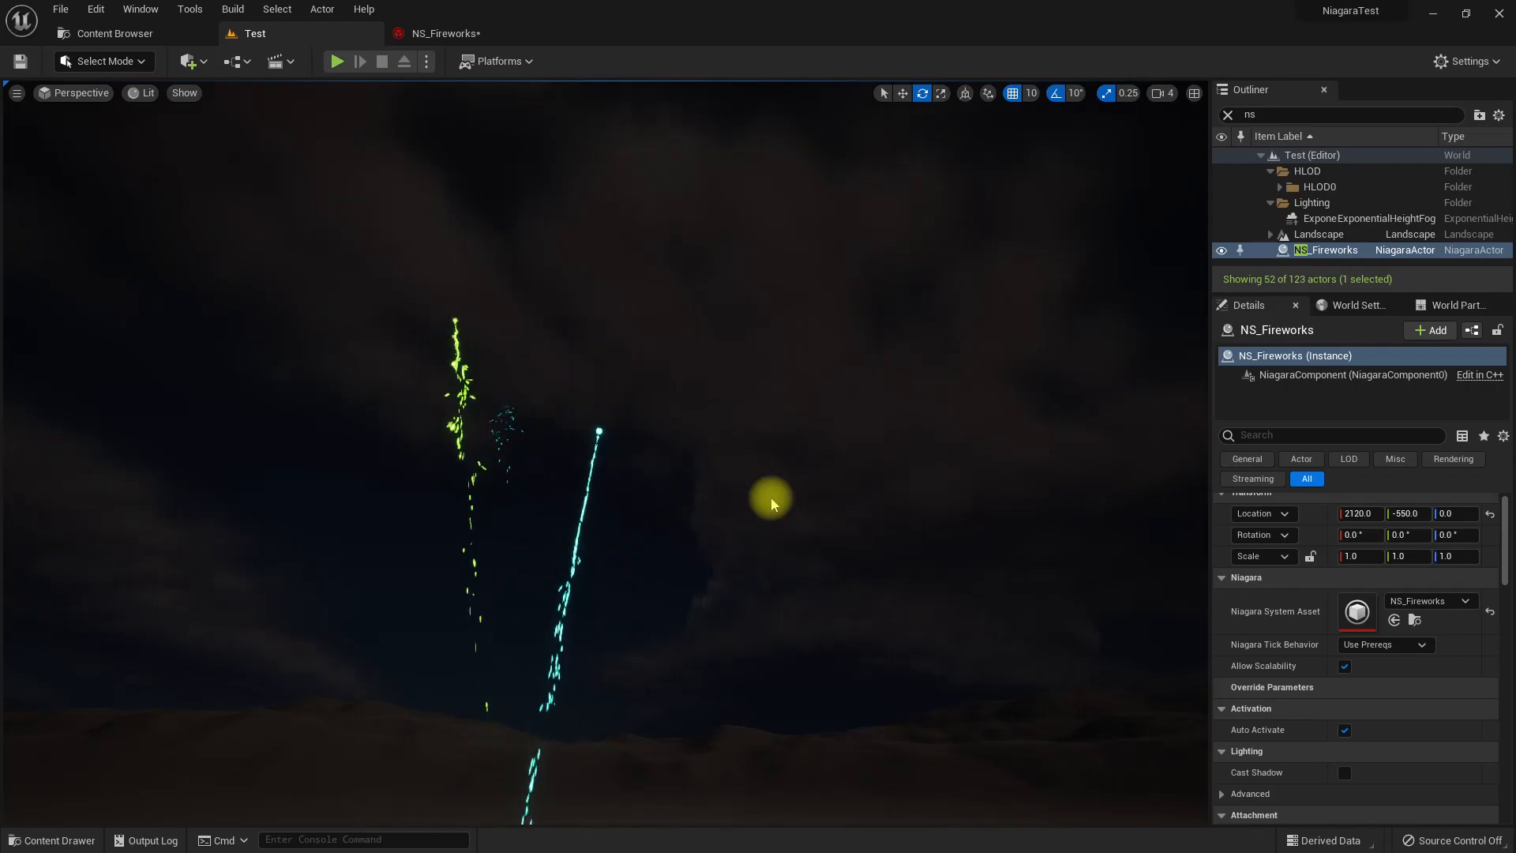
Add a Generate Death Event module to the DirectionalBurst emitter's Particle Update stage in NS_Fireworks.
click(447, 33)
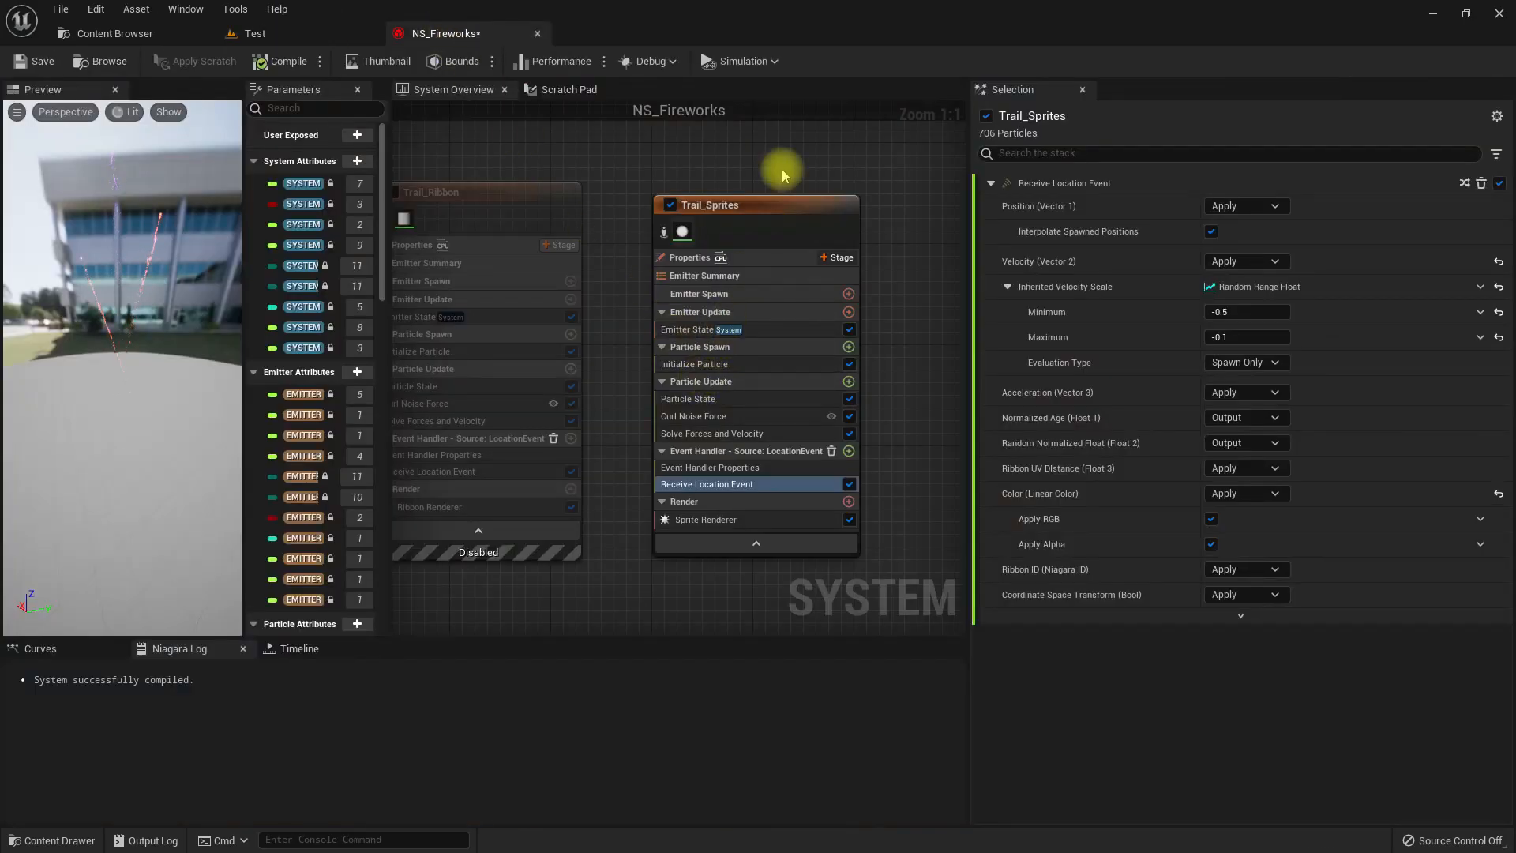
scroll(675, 262, down, 2)
right_drag(551, 226, 873, 223)
scroll(524, 460, up, 2)
right_drag(490, 481, 492, 513)
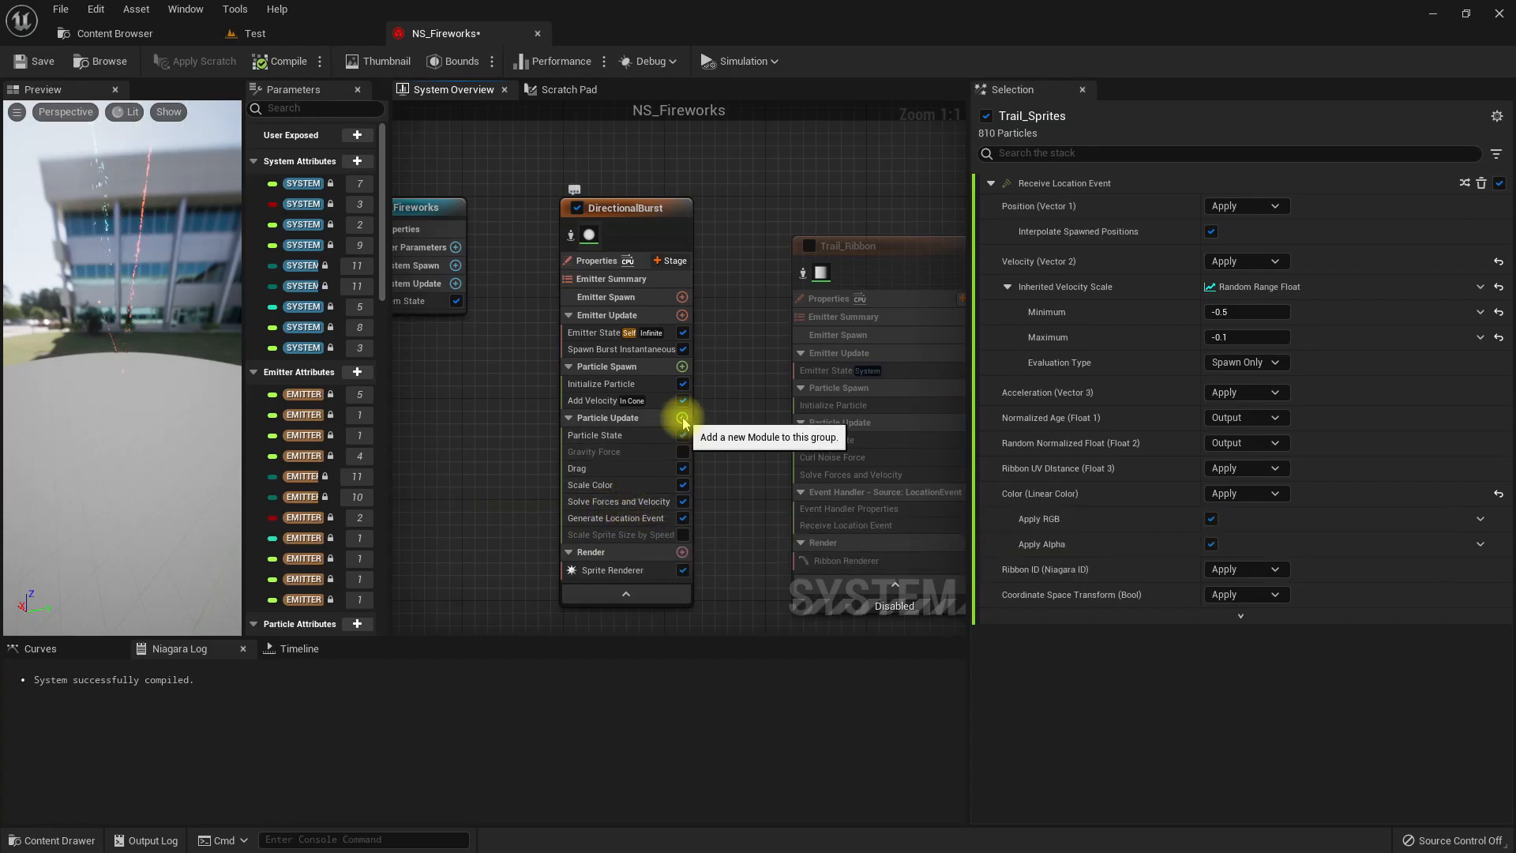
click(682, 418)
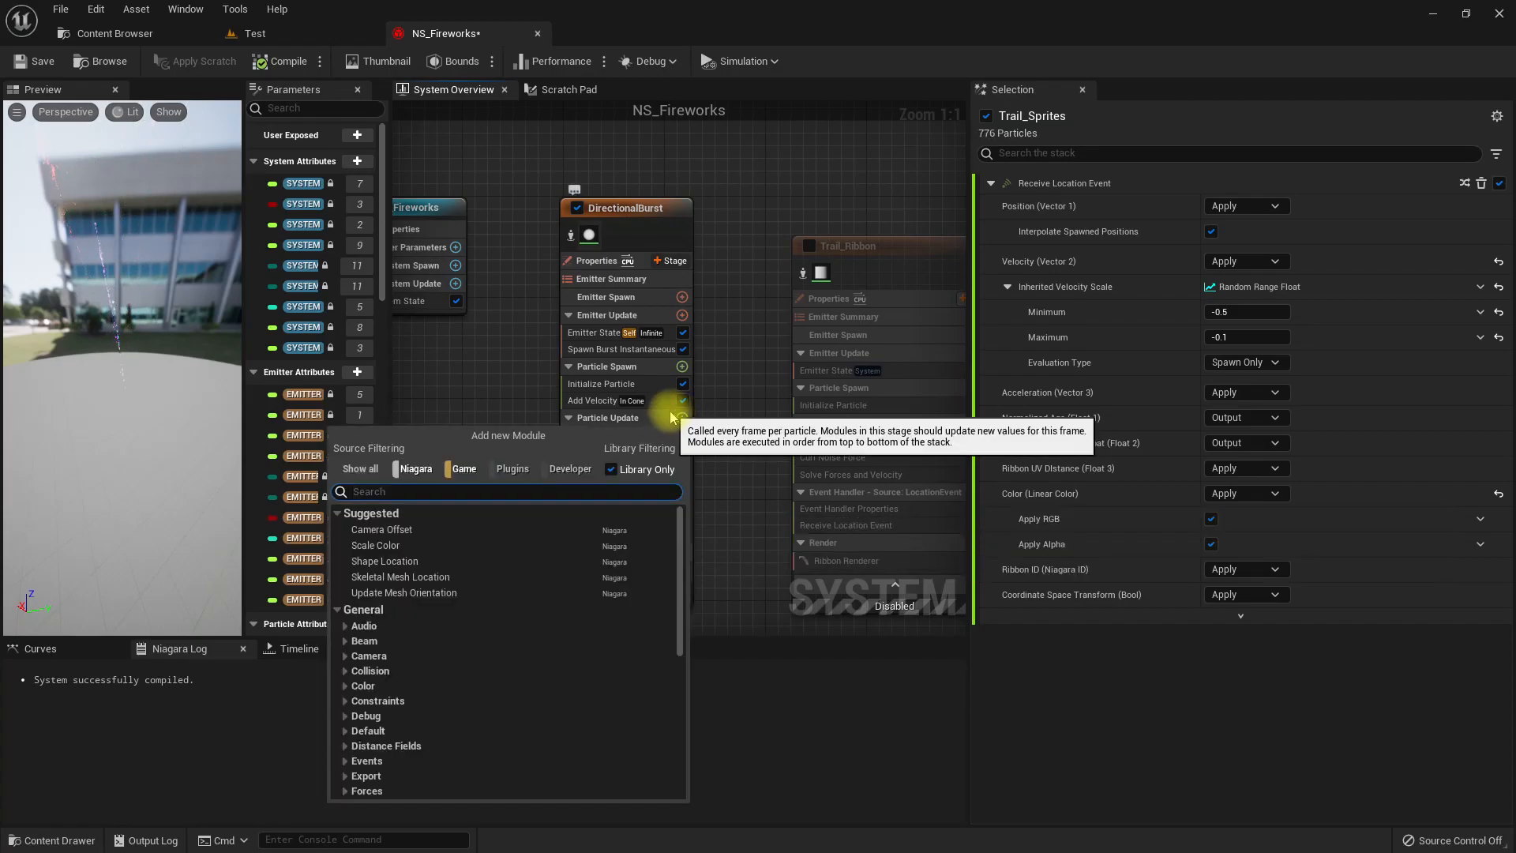
text(gene)
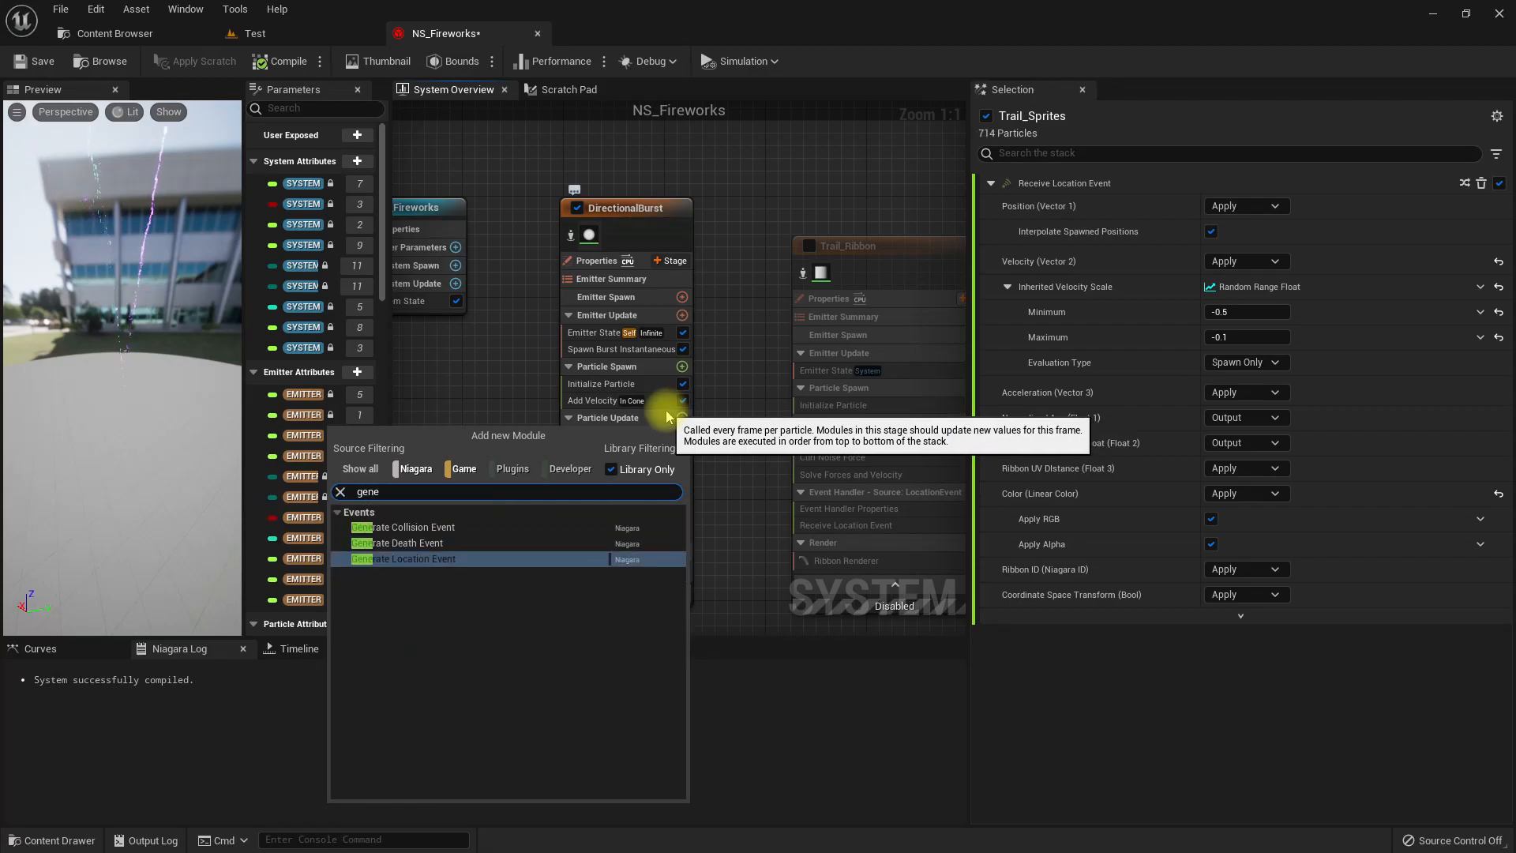
key(Return)
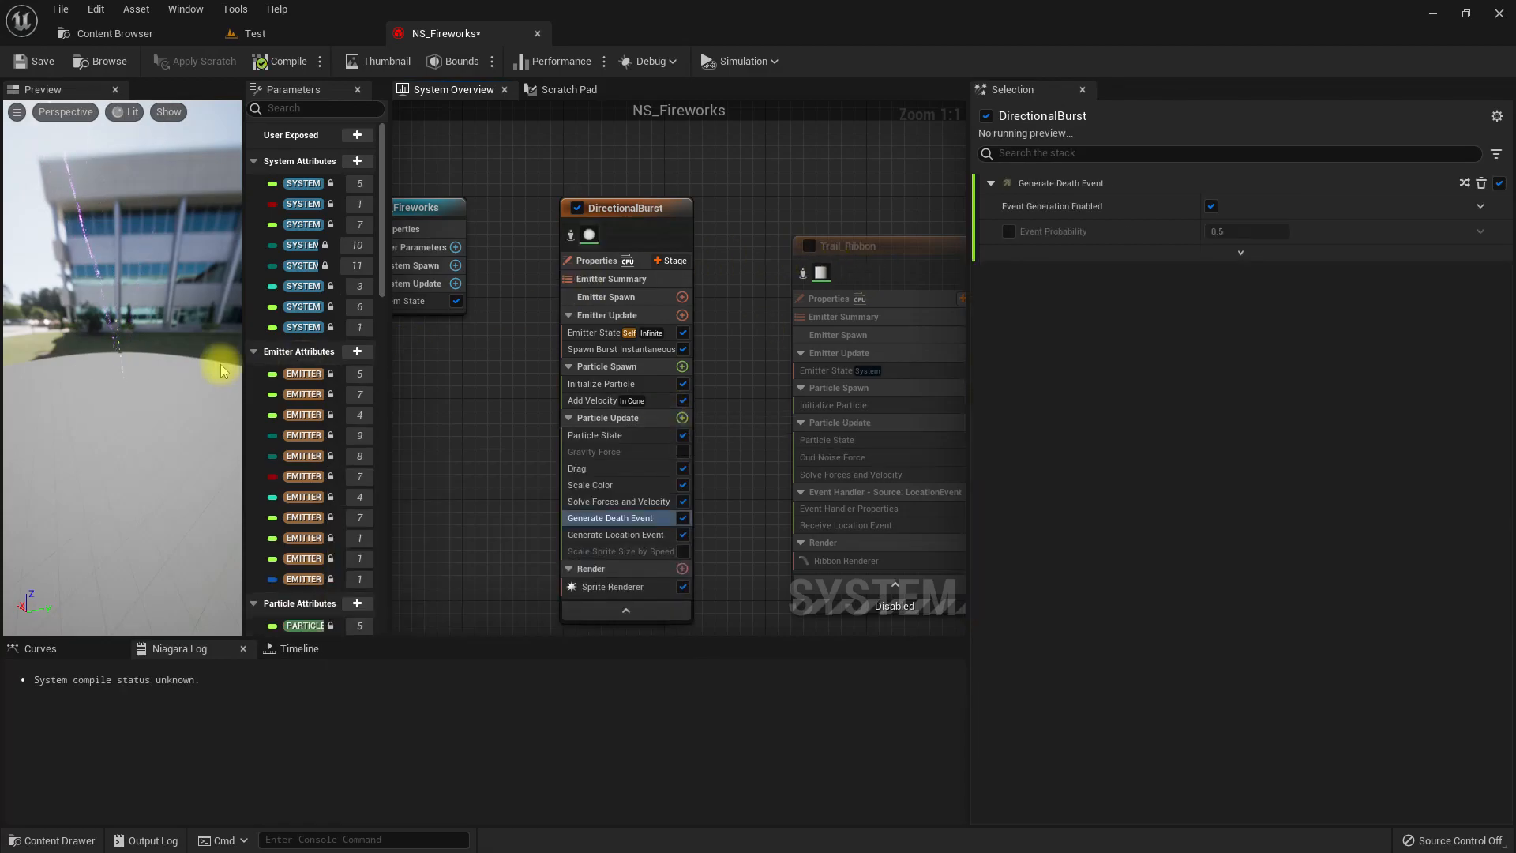
drag(112, 278, 198, 272)
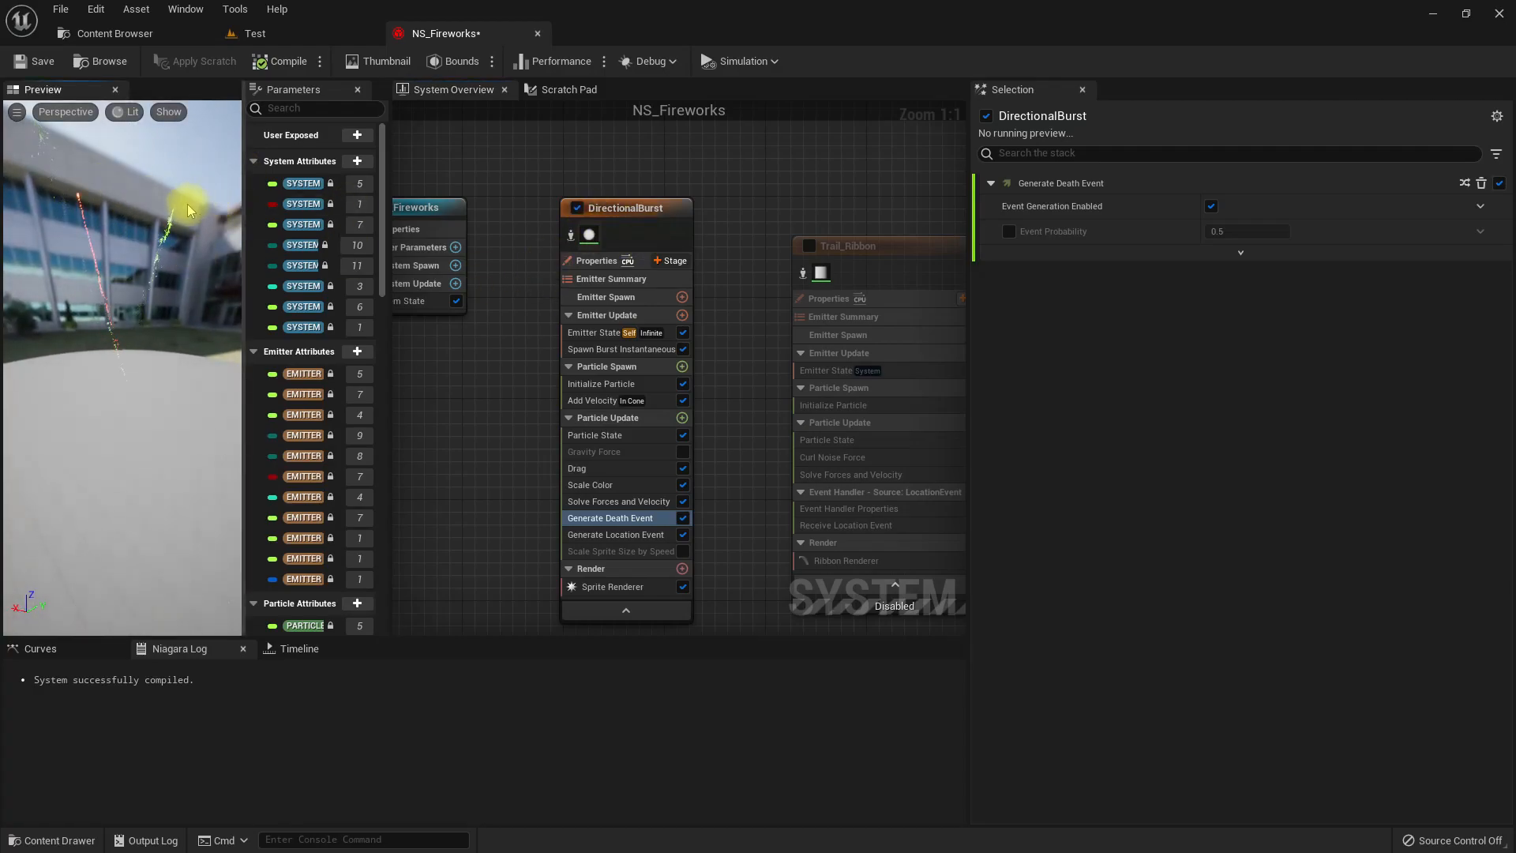
Duplicate the Trail_Sprites emitter and rename the copy Explosion.
right_drag(748, 181, 183, 135)
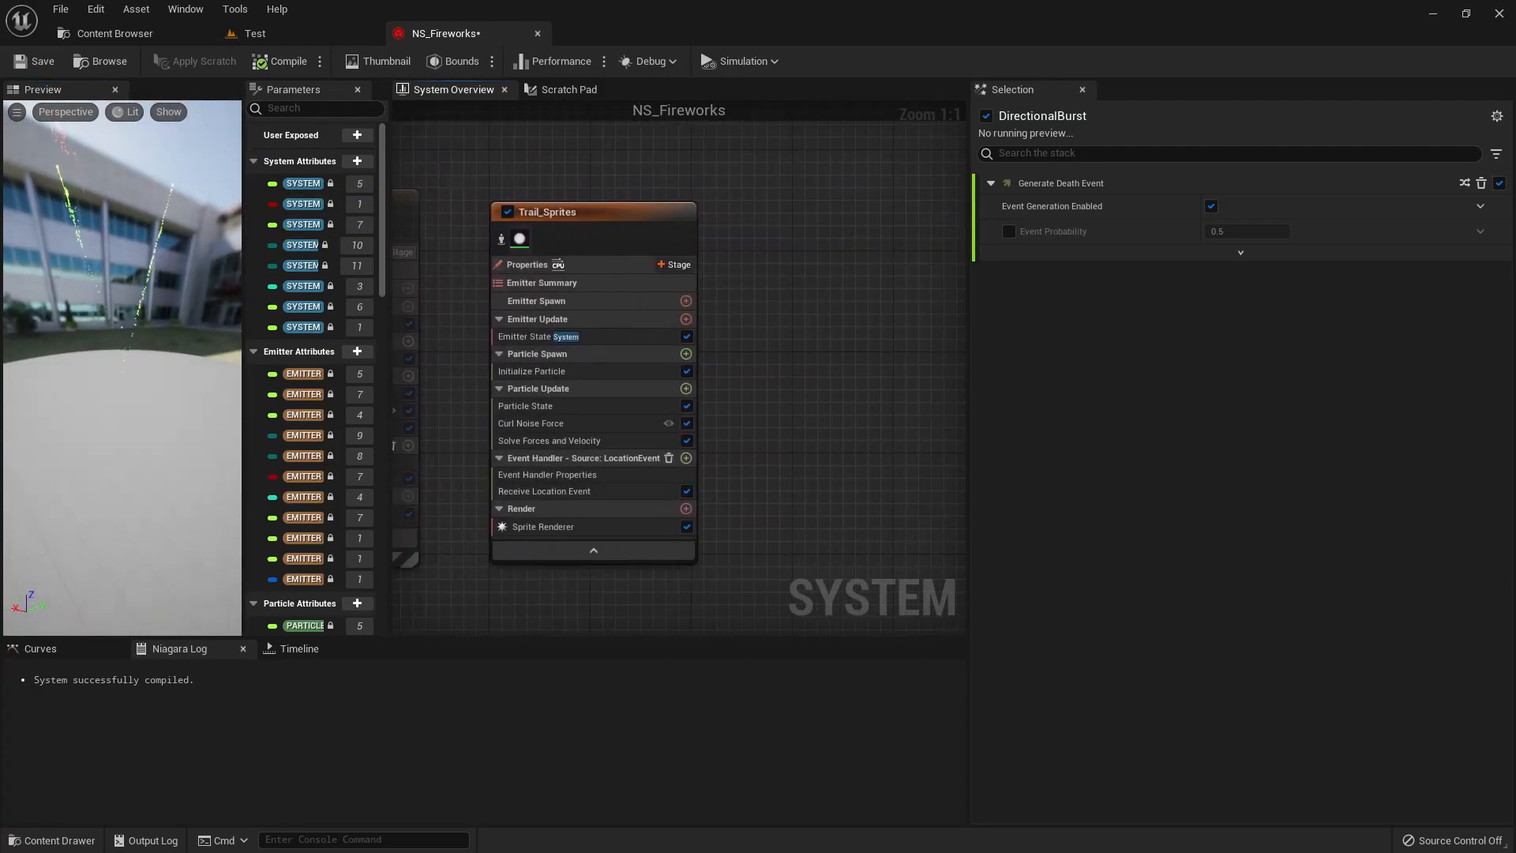
click(616, 227)
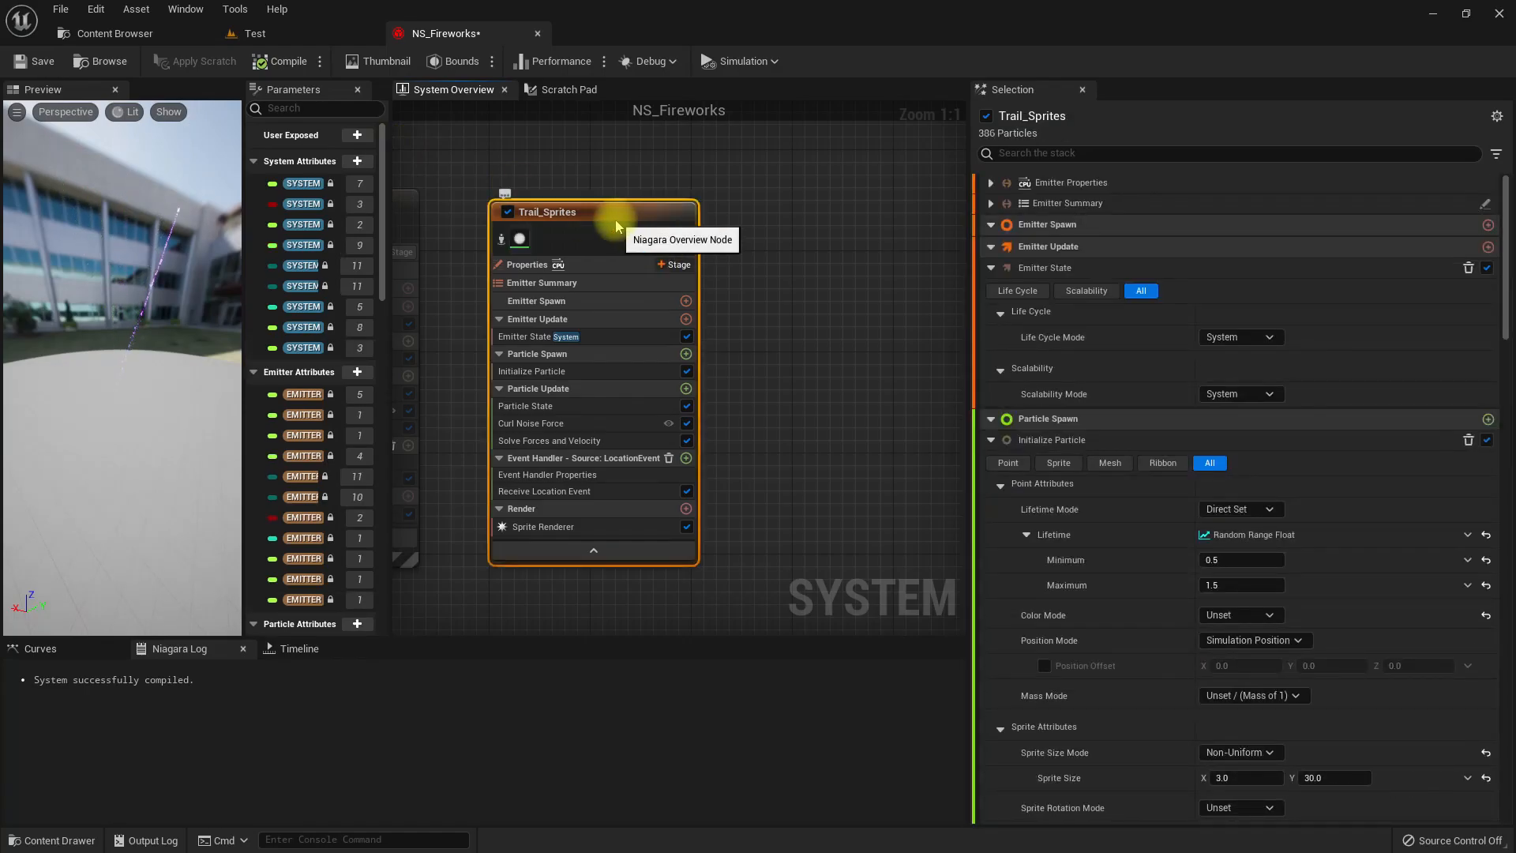
click(789, 237)
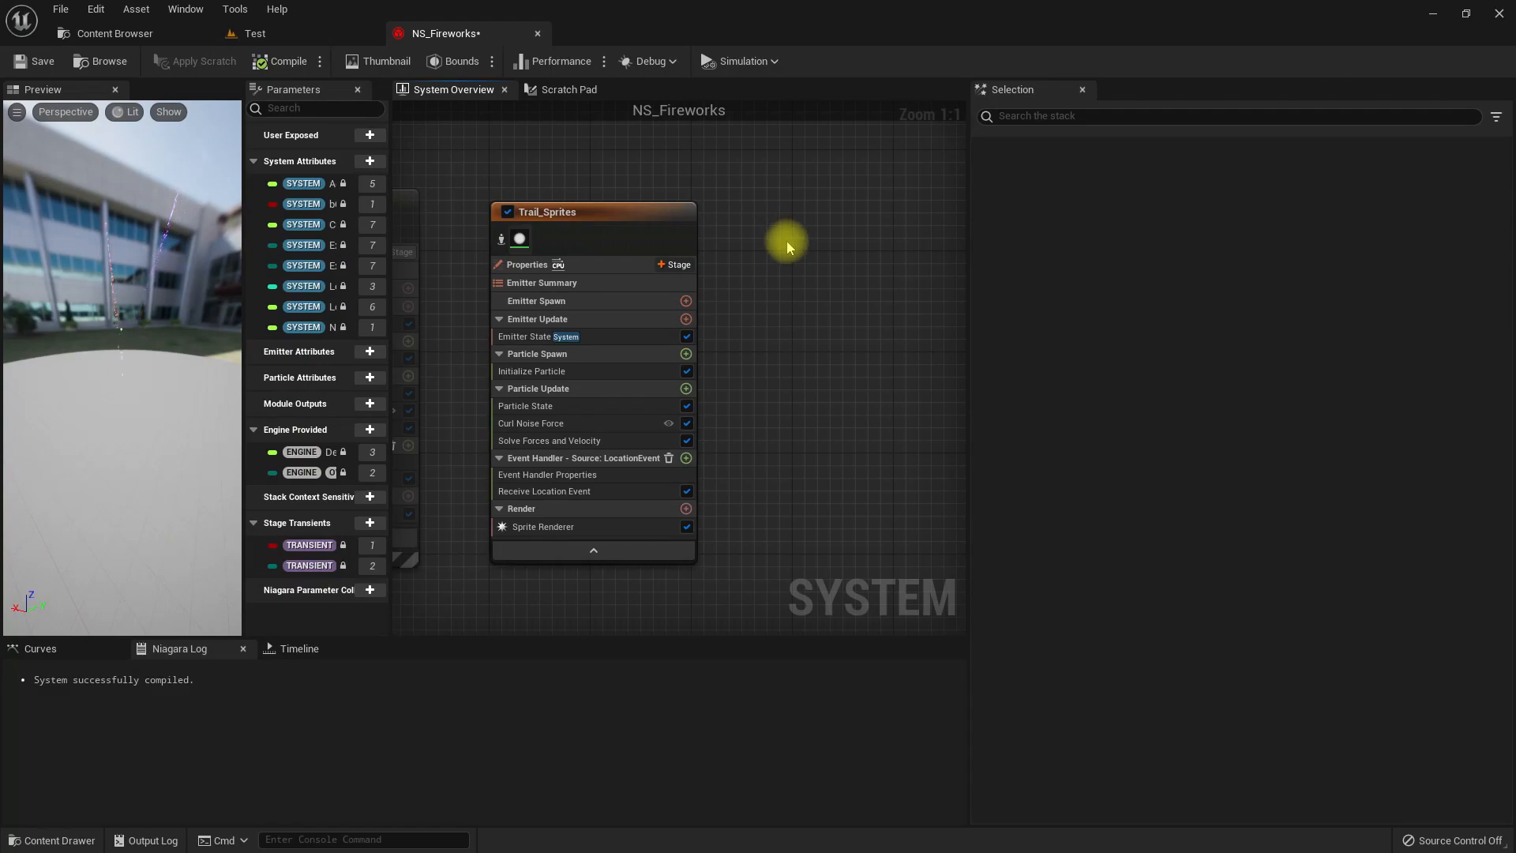
key(ctrl+v)
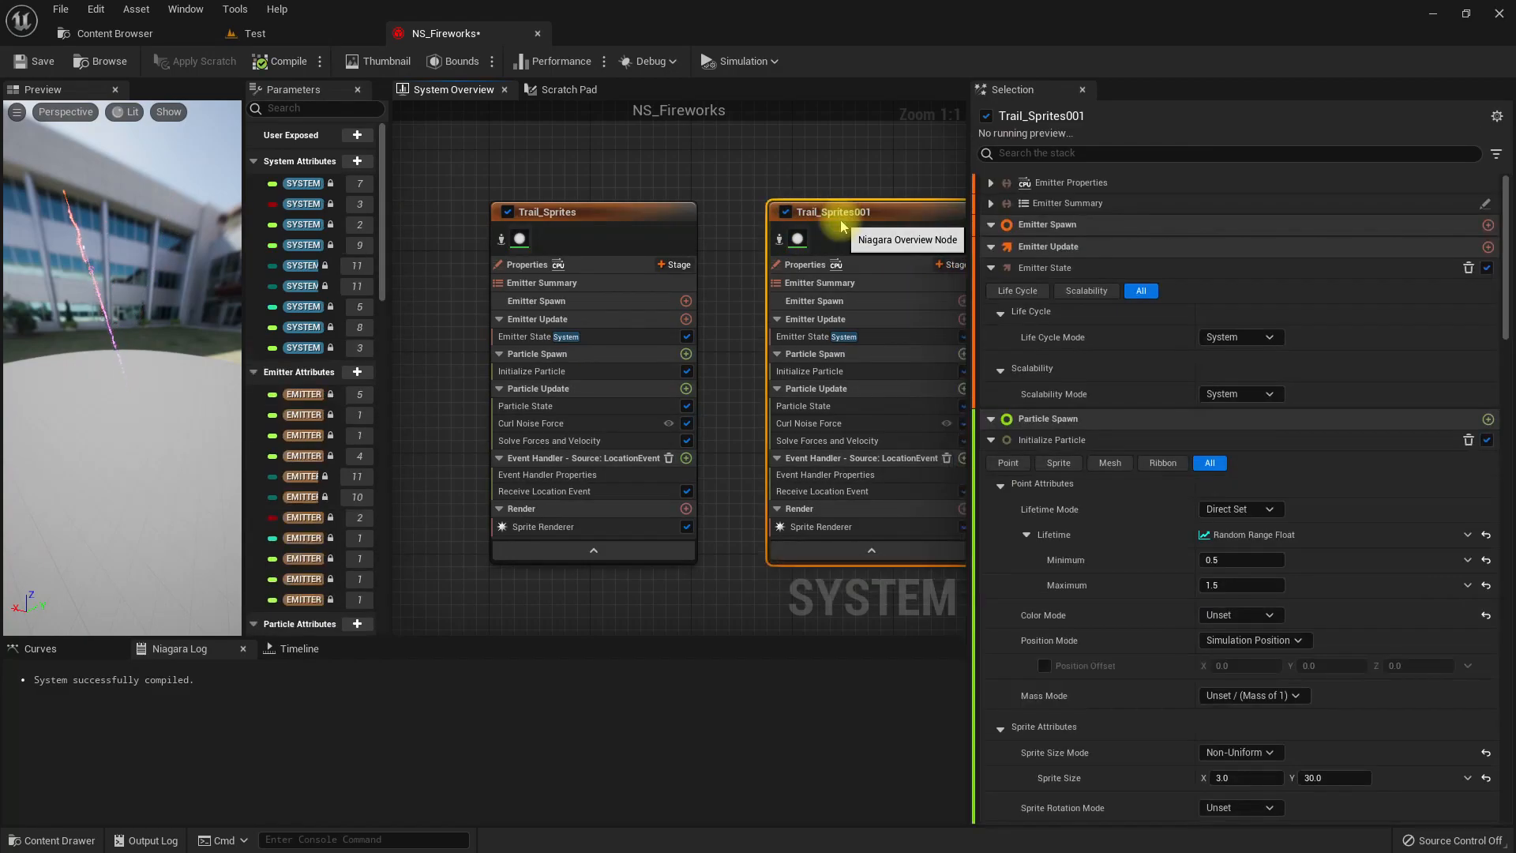
right_click(841, 227)
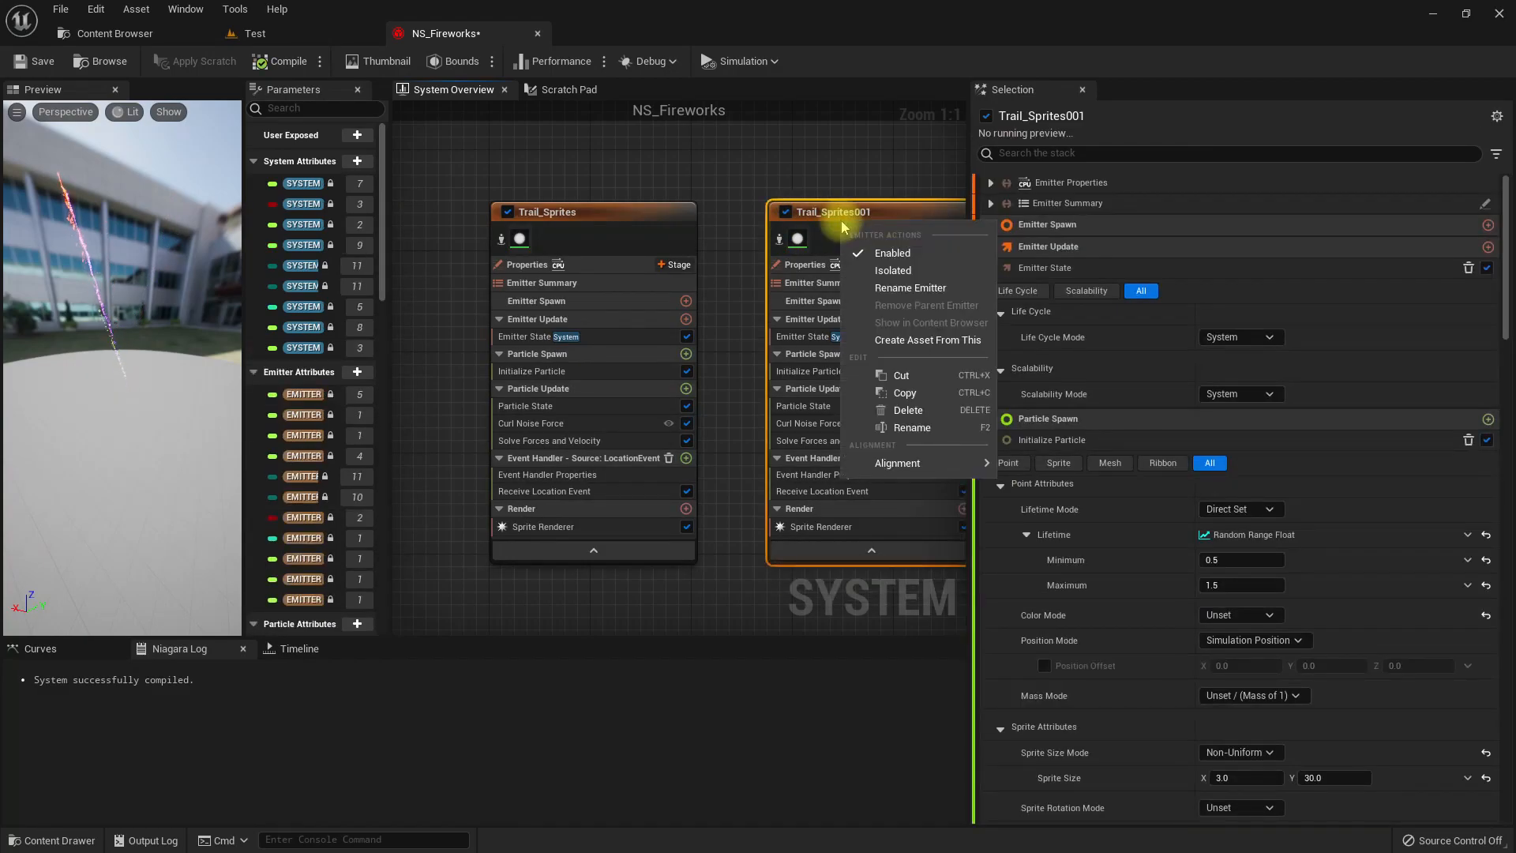
click(908, 288)
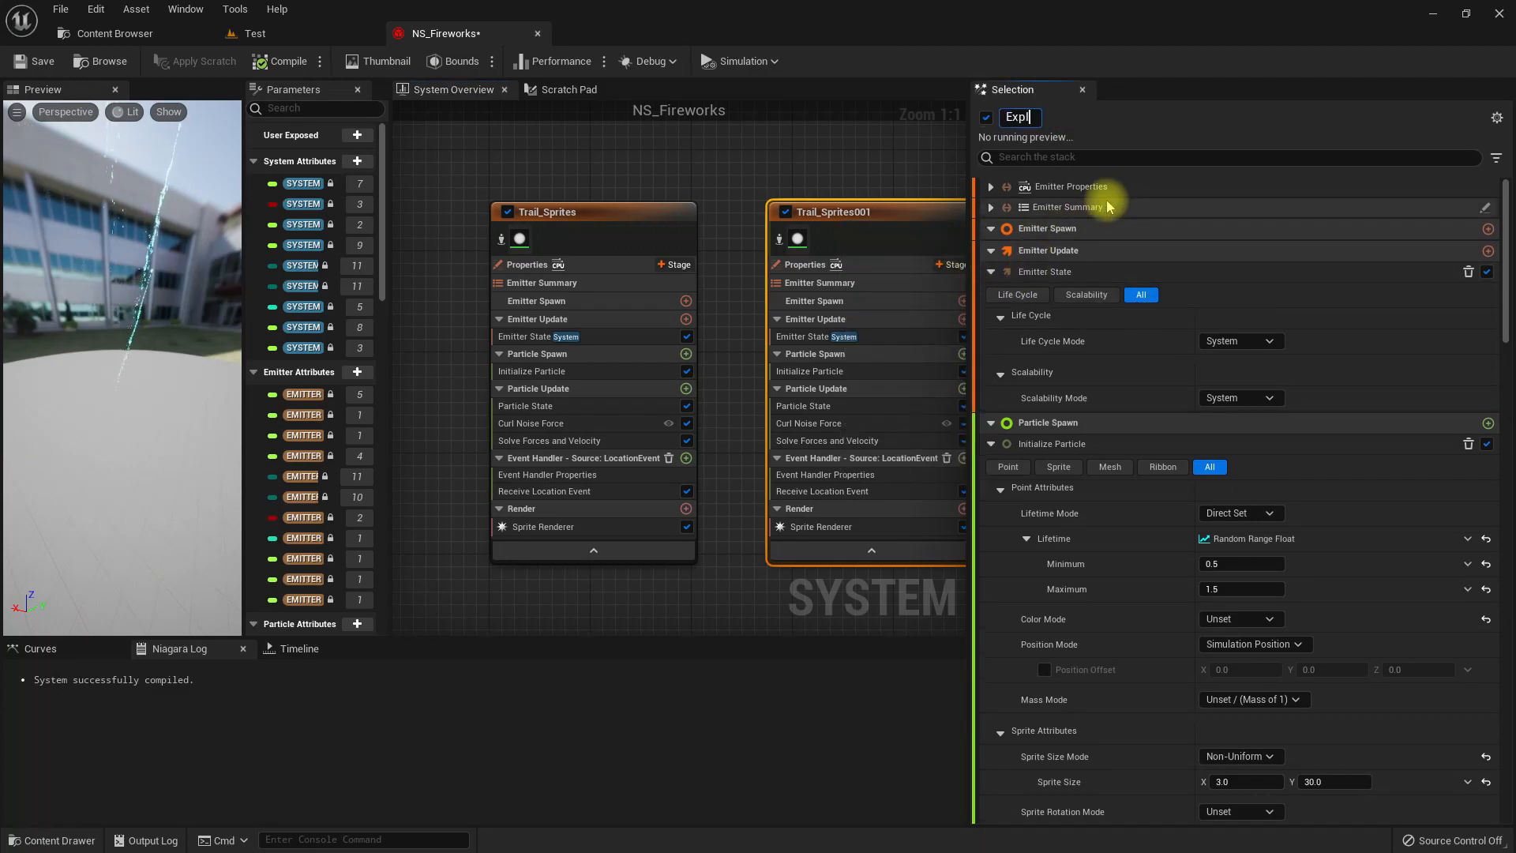
text(Explosion)
key(Return)
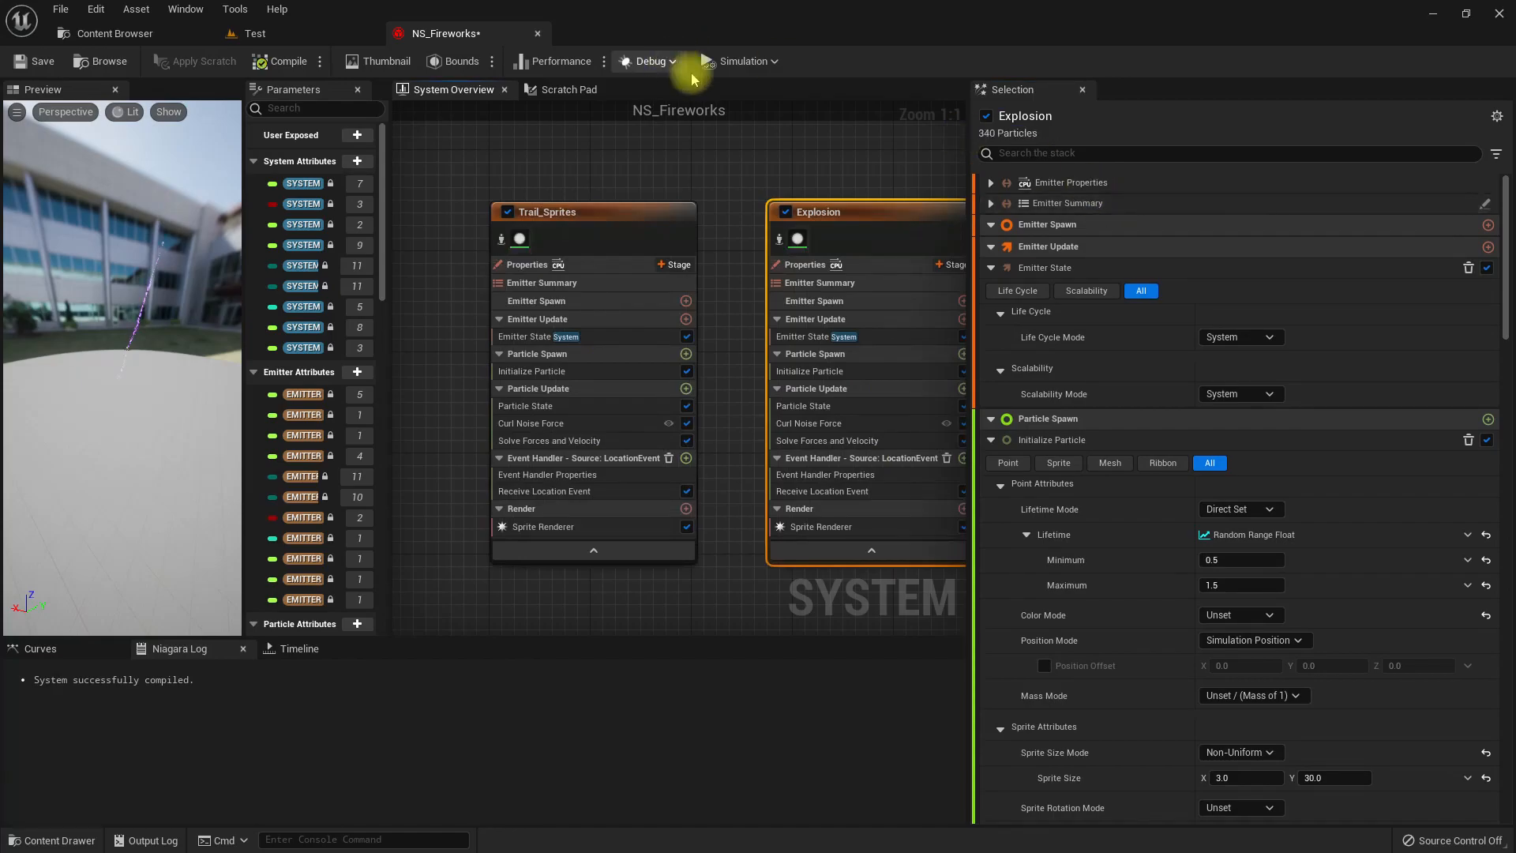
Replace Receive Location Event with a Receive Death Event module in Explosion's event handler and check the preview.
right_drag(727, 186, 601, 221)
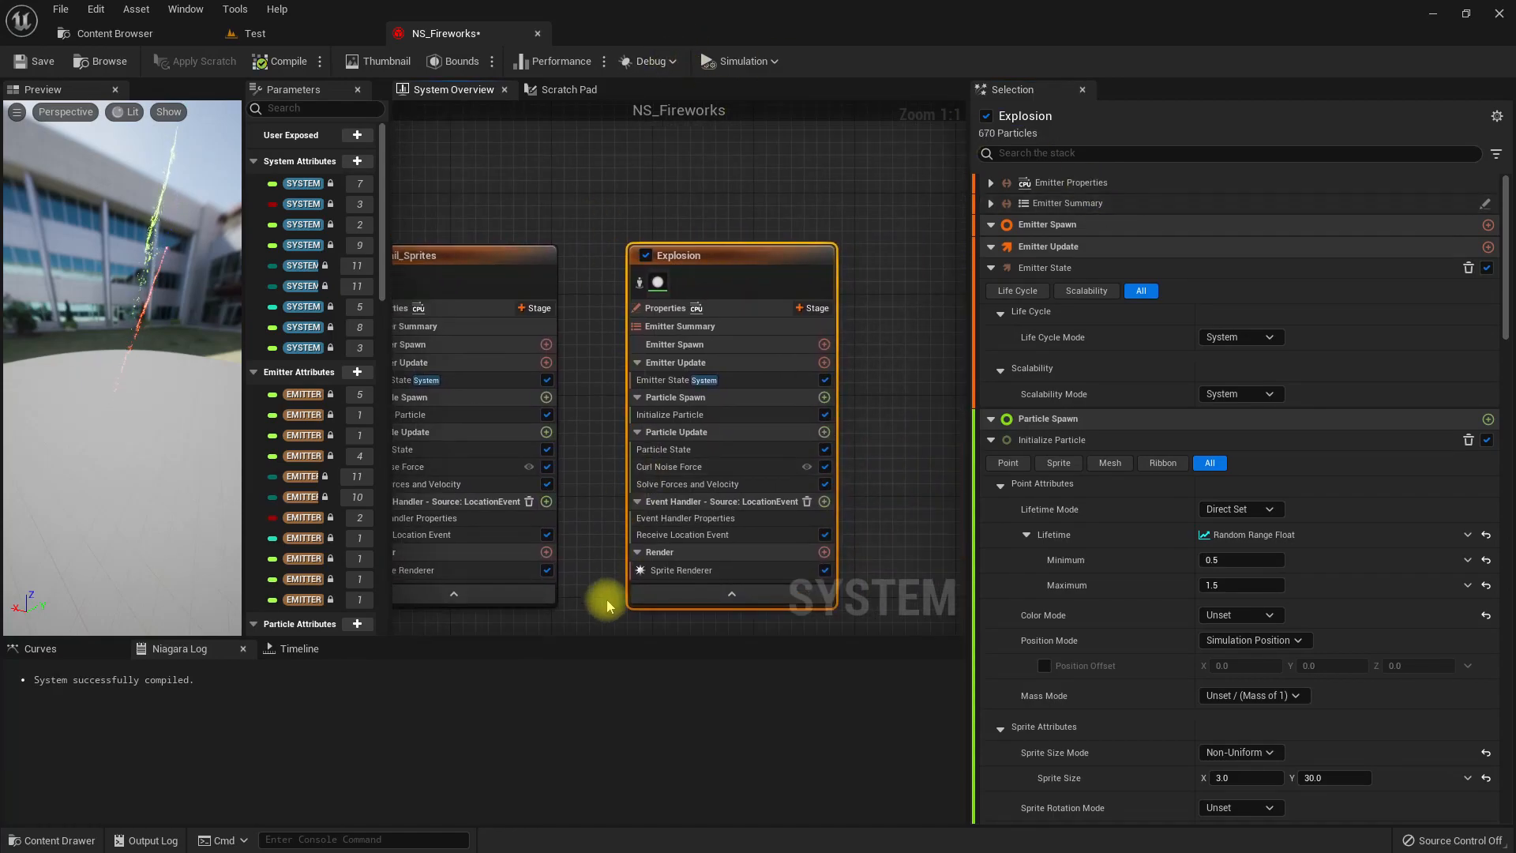
right_drag(608, 605, 572, 521)
click(655, 456)
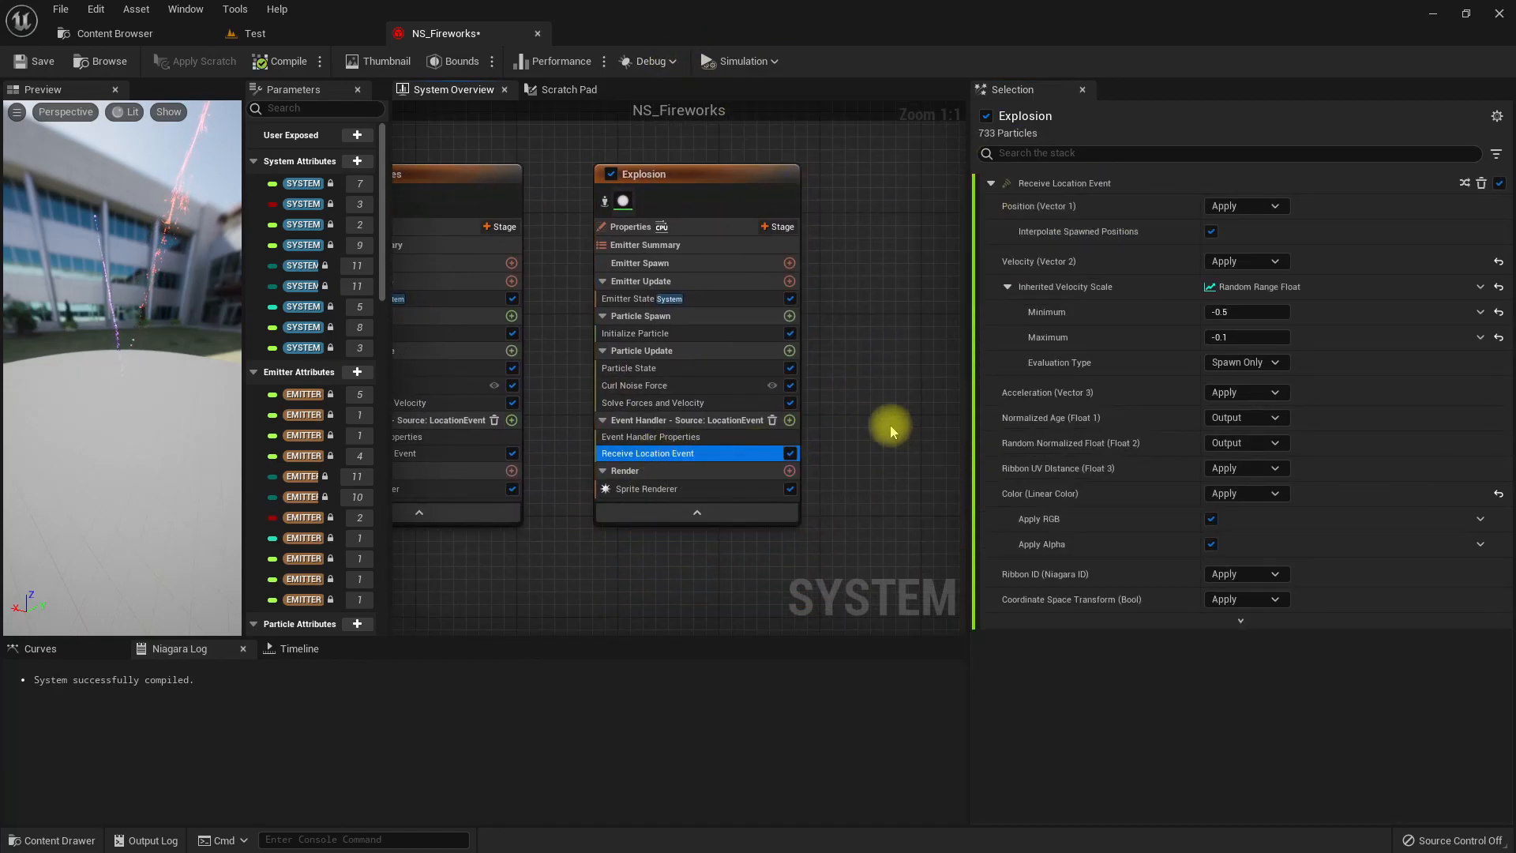
key(Delete)
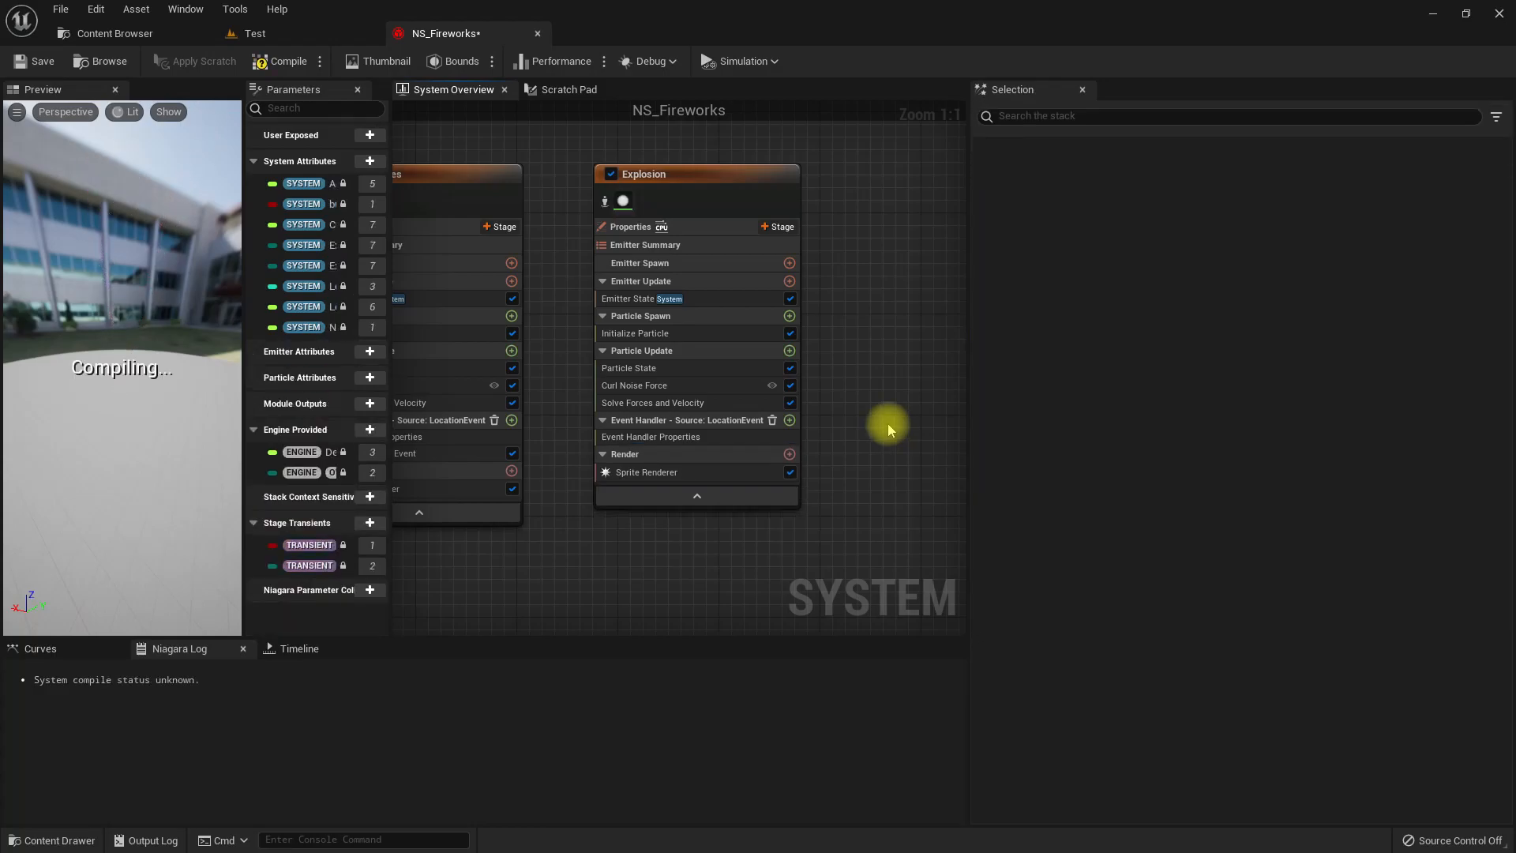
click(789, 421)
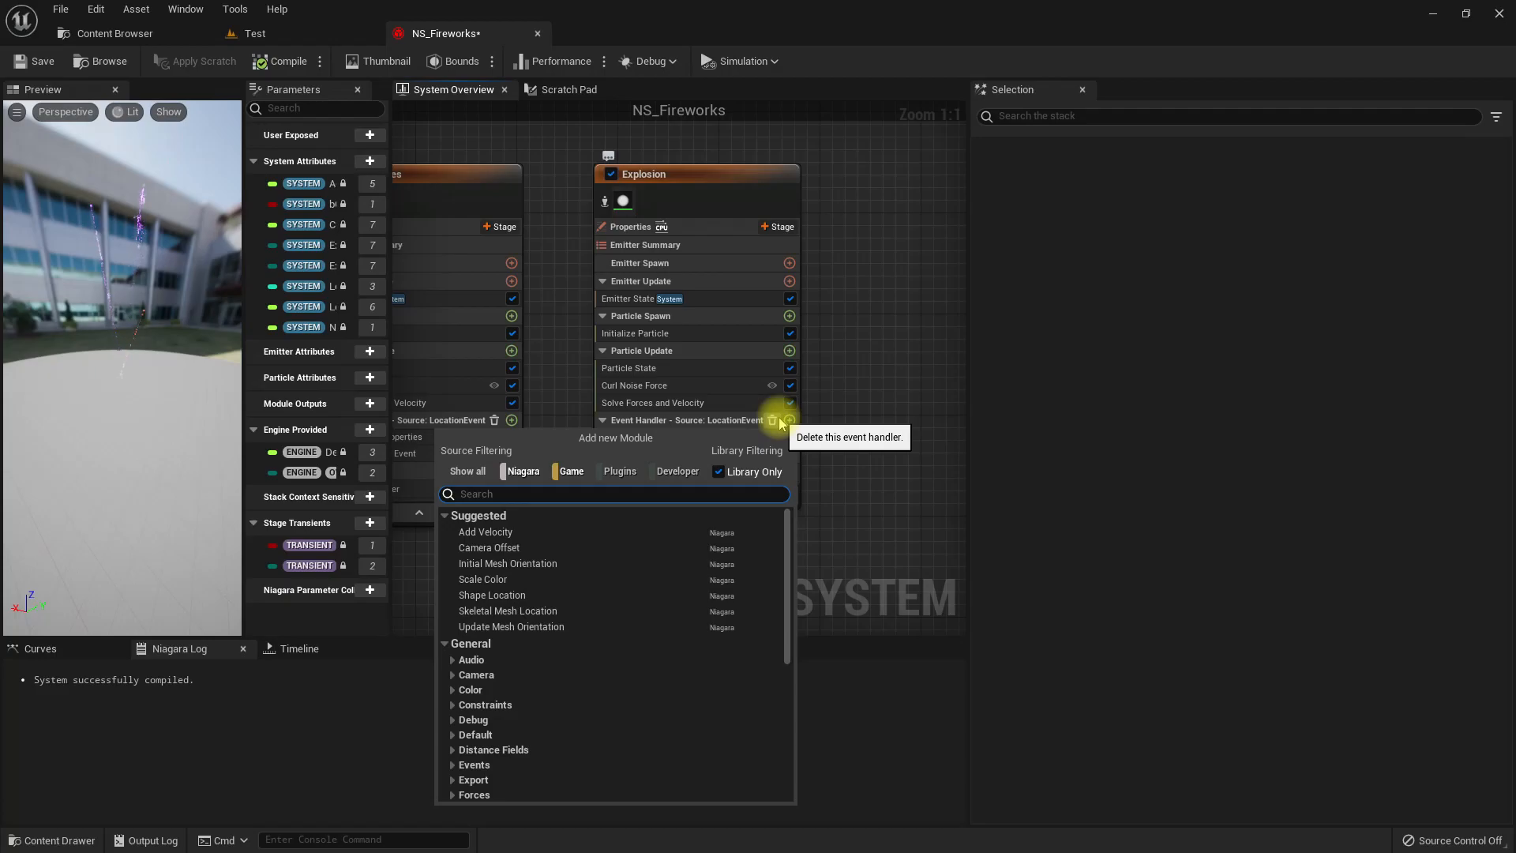
text(dea)
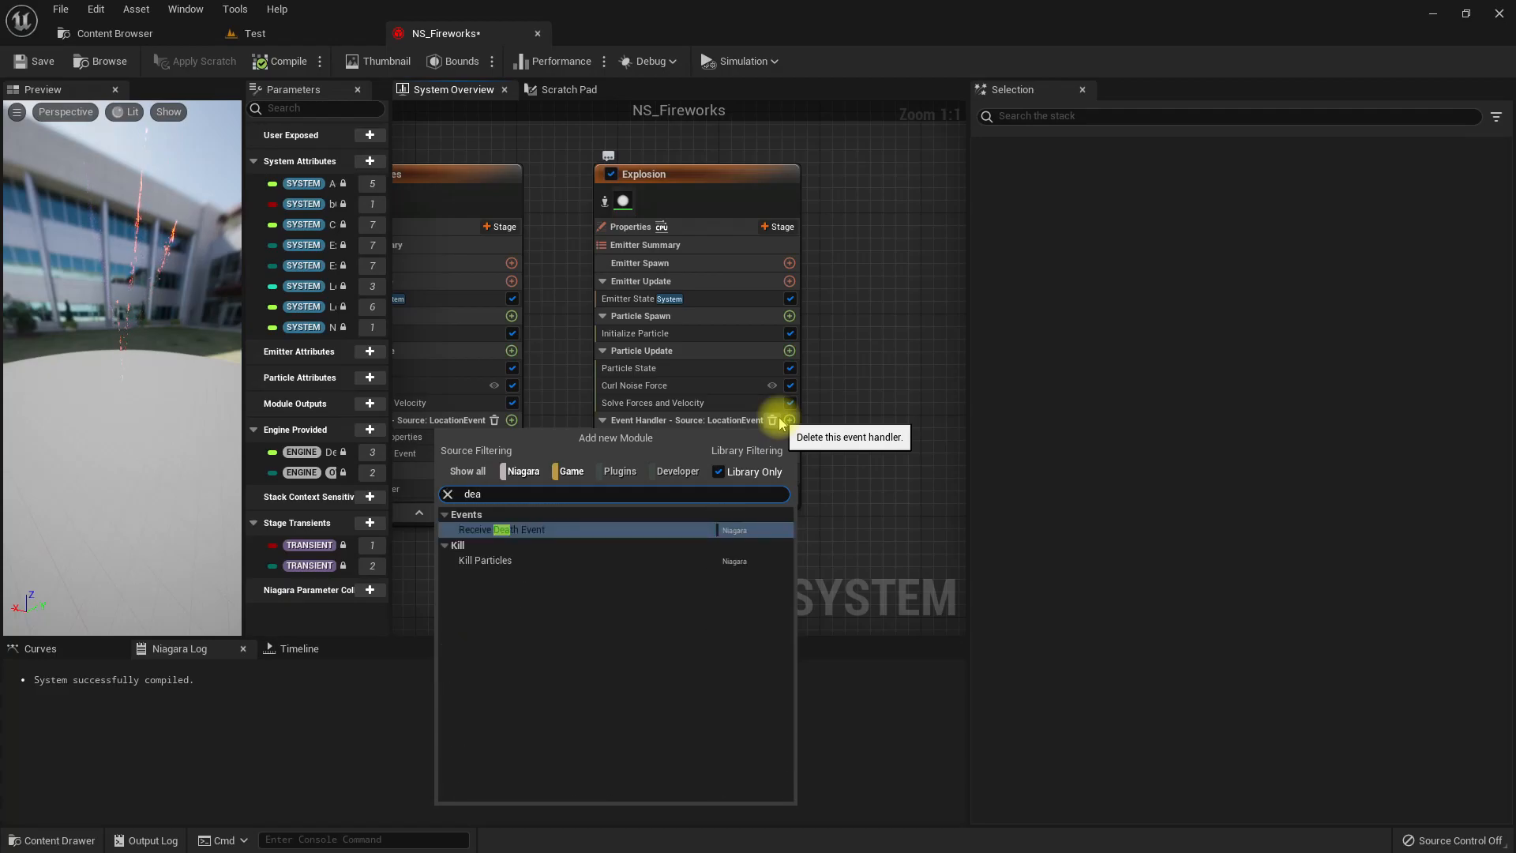
key(Return)
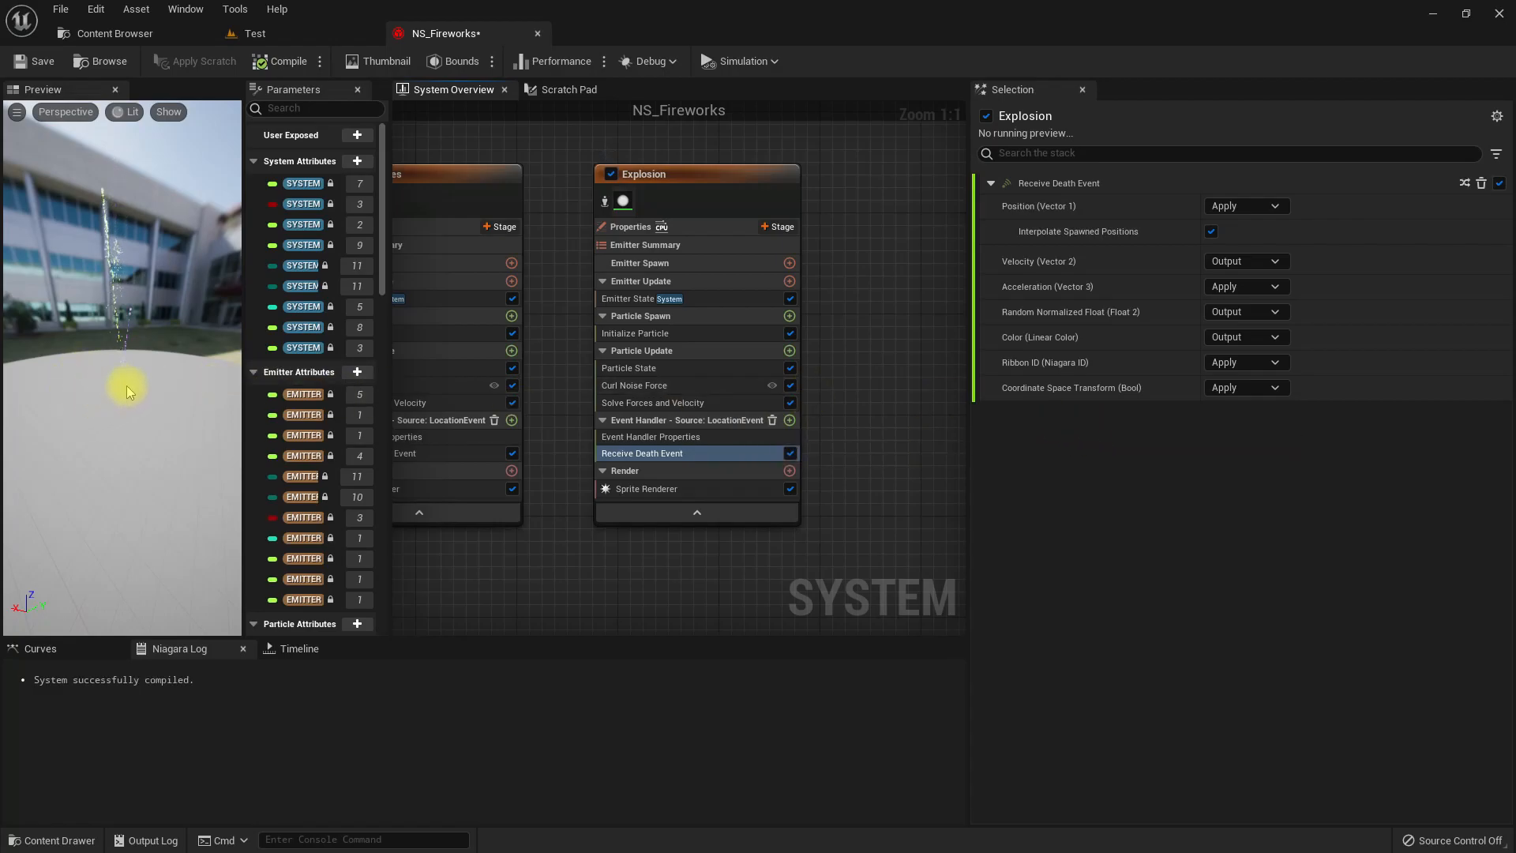
mouse_move(105, 376)
mouse_down()
mouse_move(118, 357)
mouse_move(106, 370)
mouse_up()
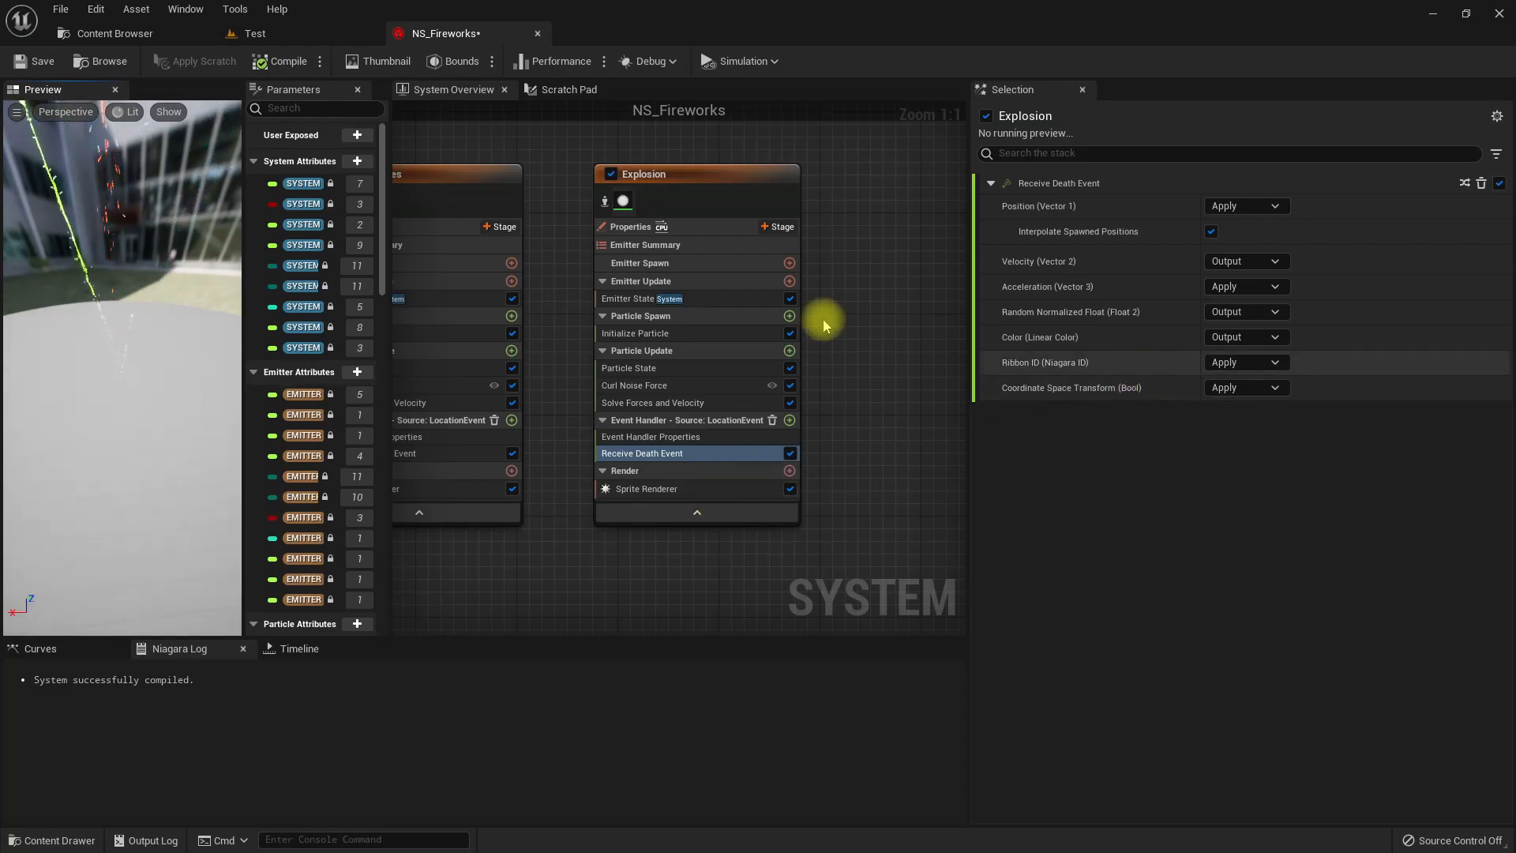
drag(136, 360, 133, 326)
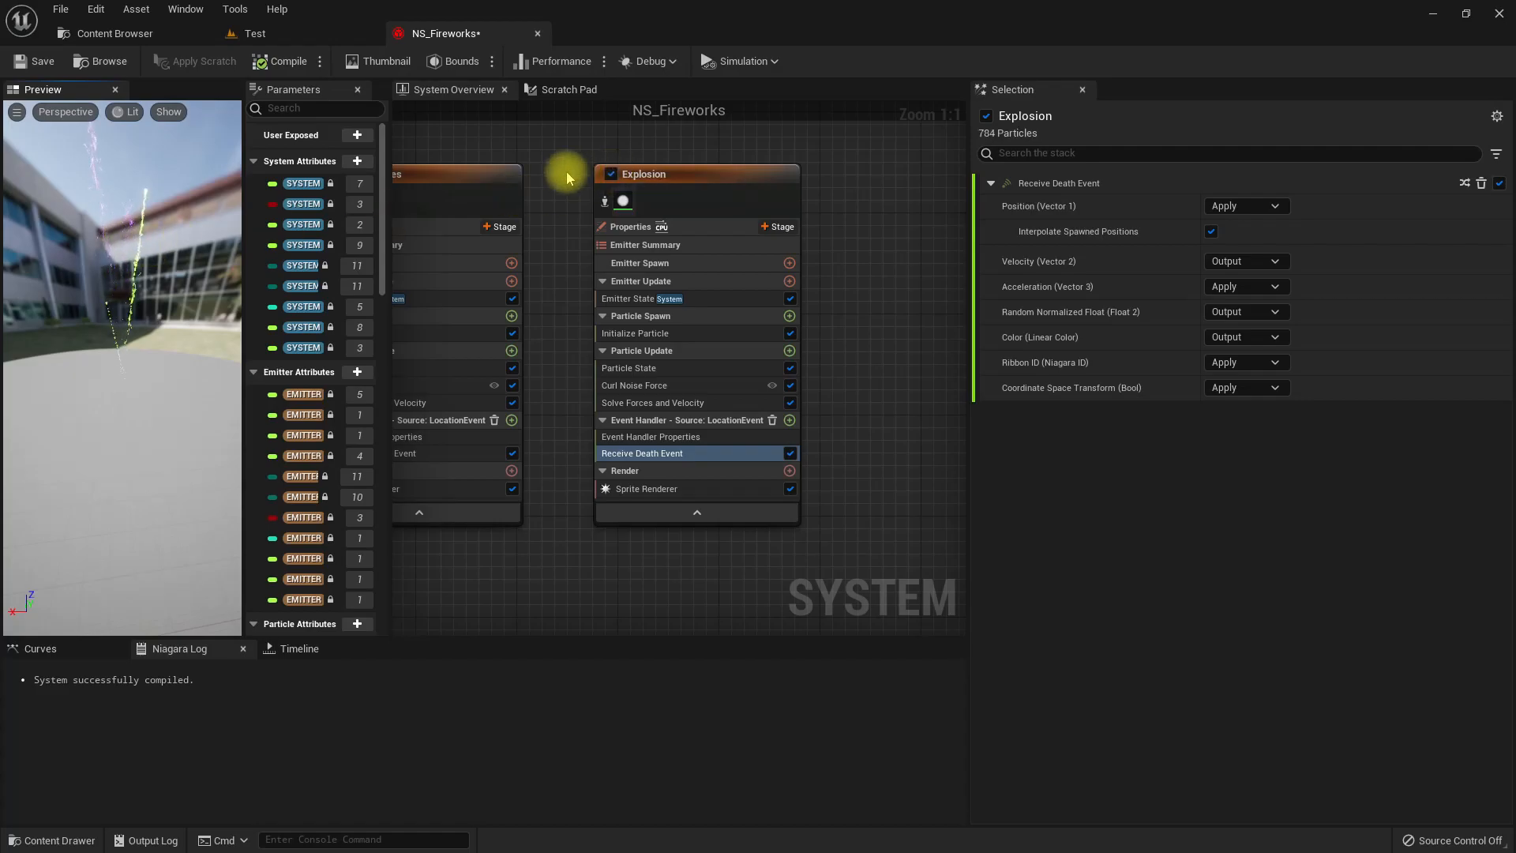
Disable the Trail_Sprites emitter, review Explosion's event handler settings and recompile the system.
right_drag(565, 175, 681, 207)
click(448, 207)
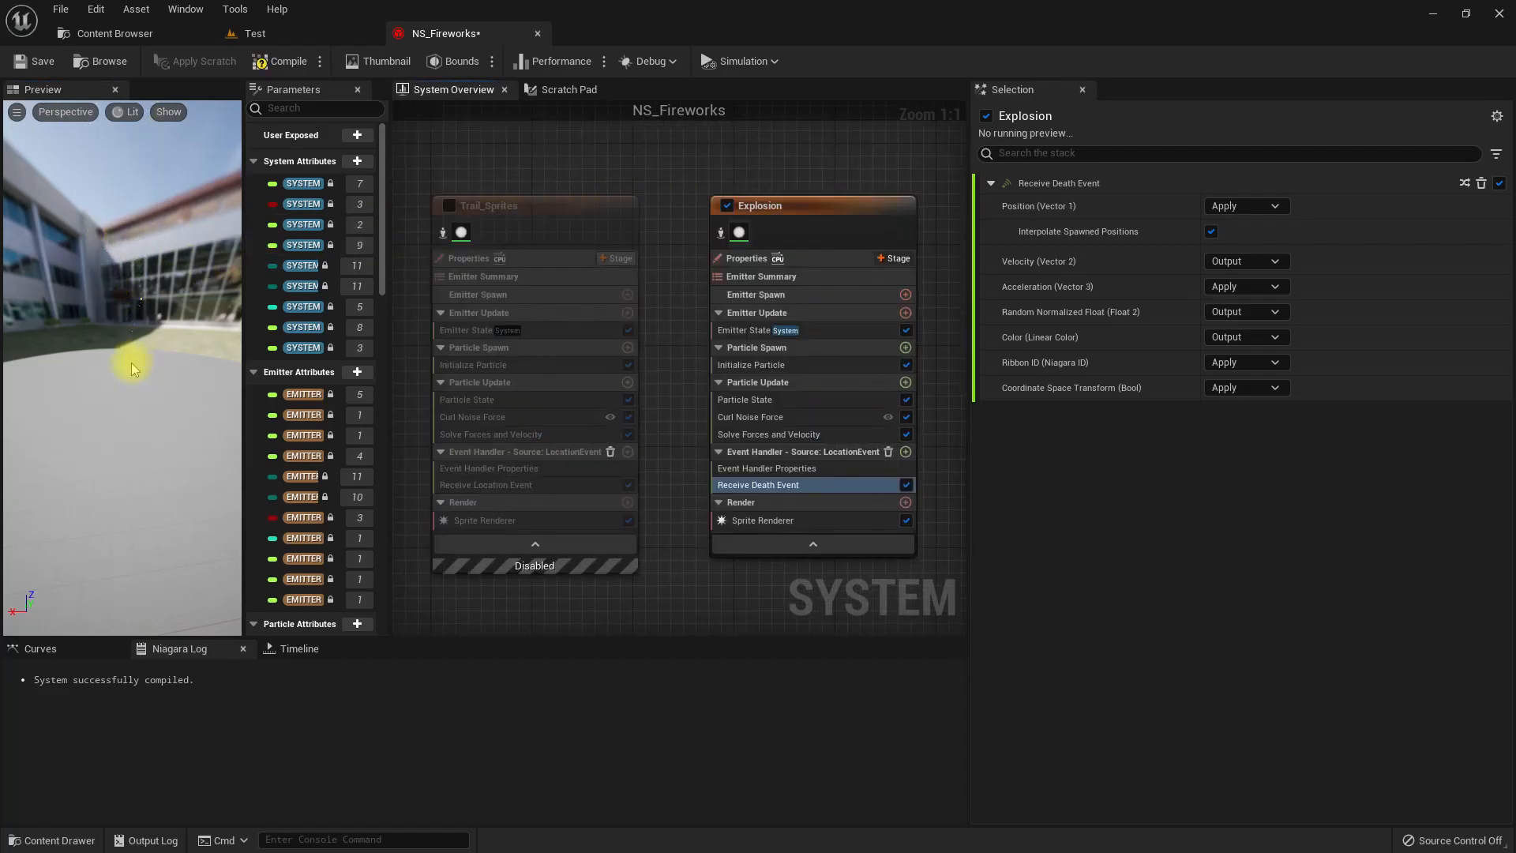
mouse_move(130, 350)
mouse_down()
mouse_move(167, 350)
mouse_move(157, 344)
mouse_up()
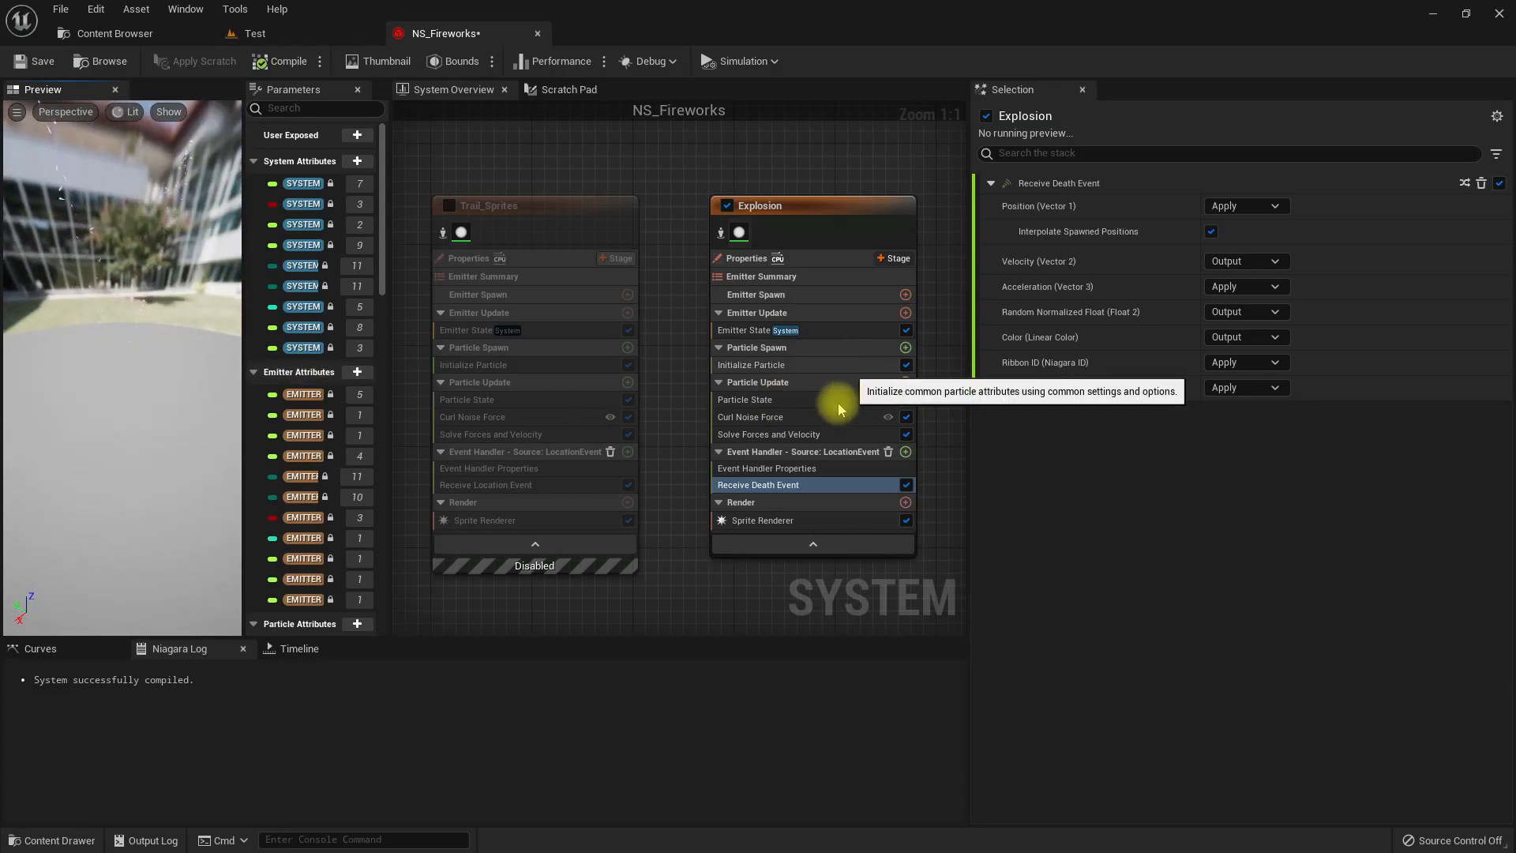
click(780, 469)
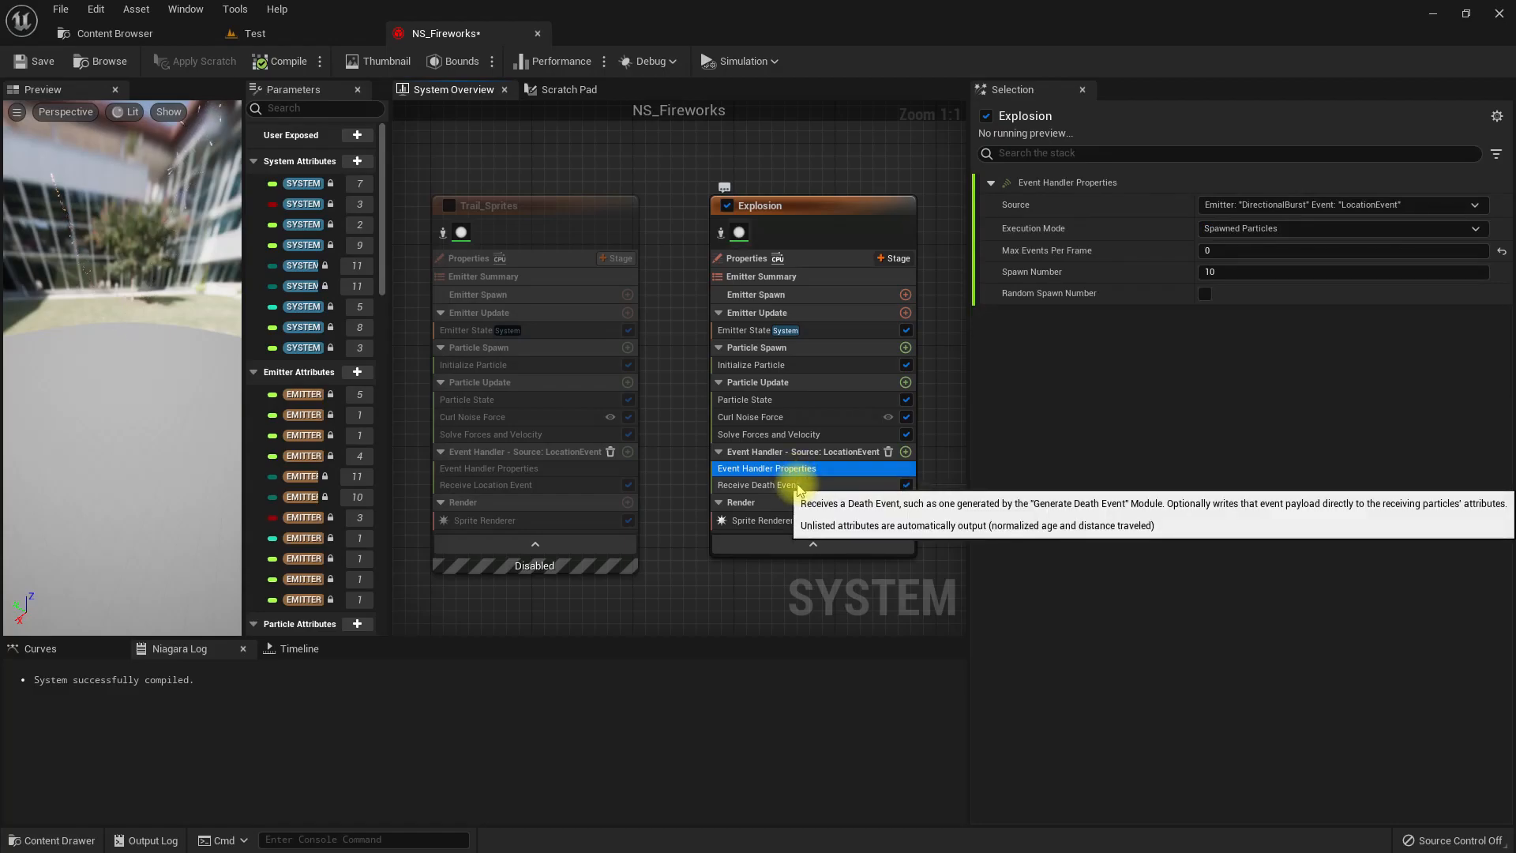
click(798, 485)
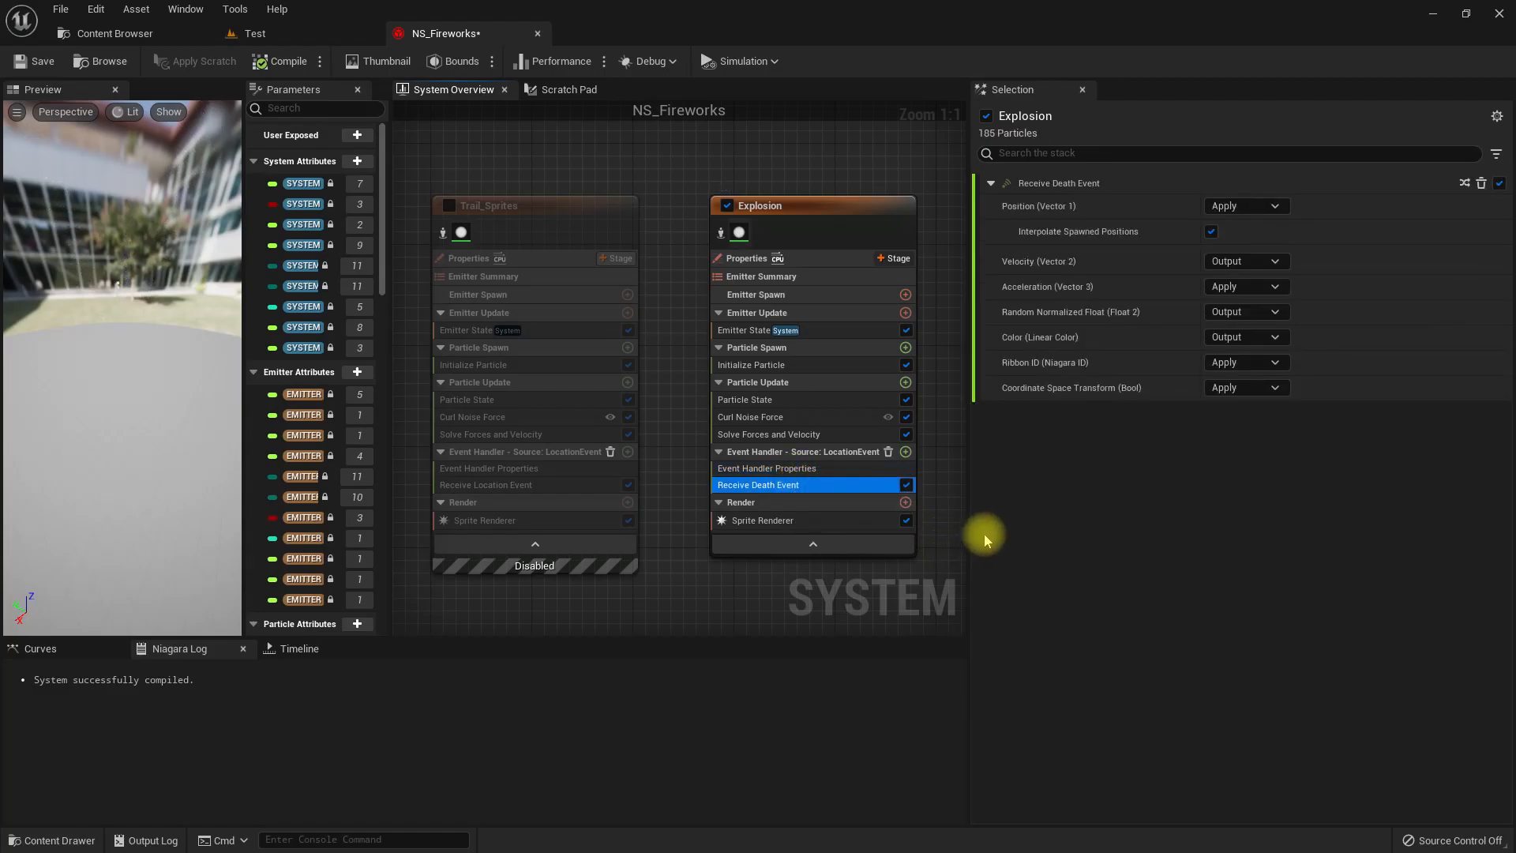
click(283, 61)
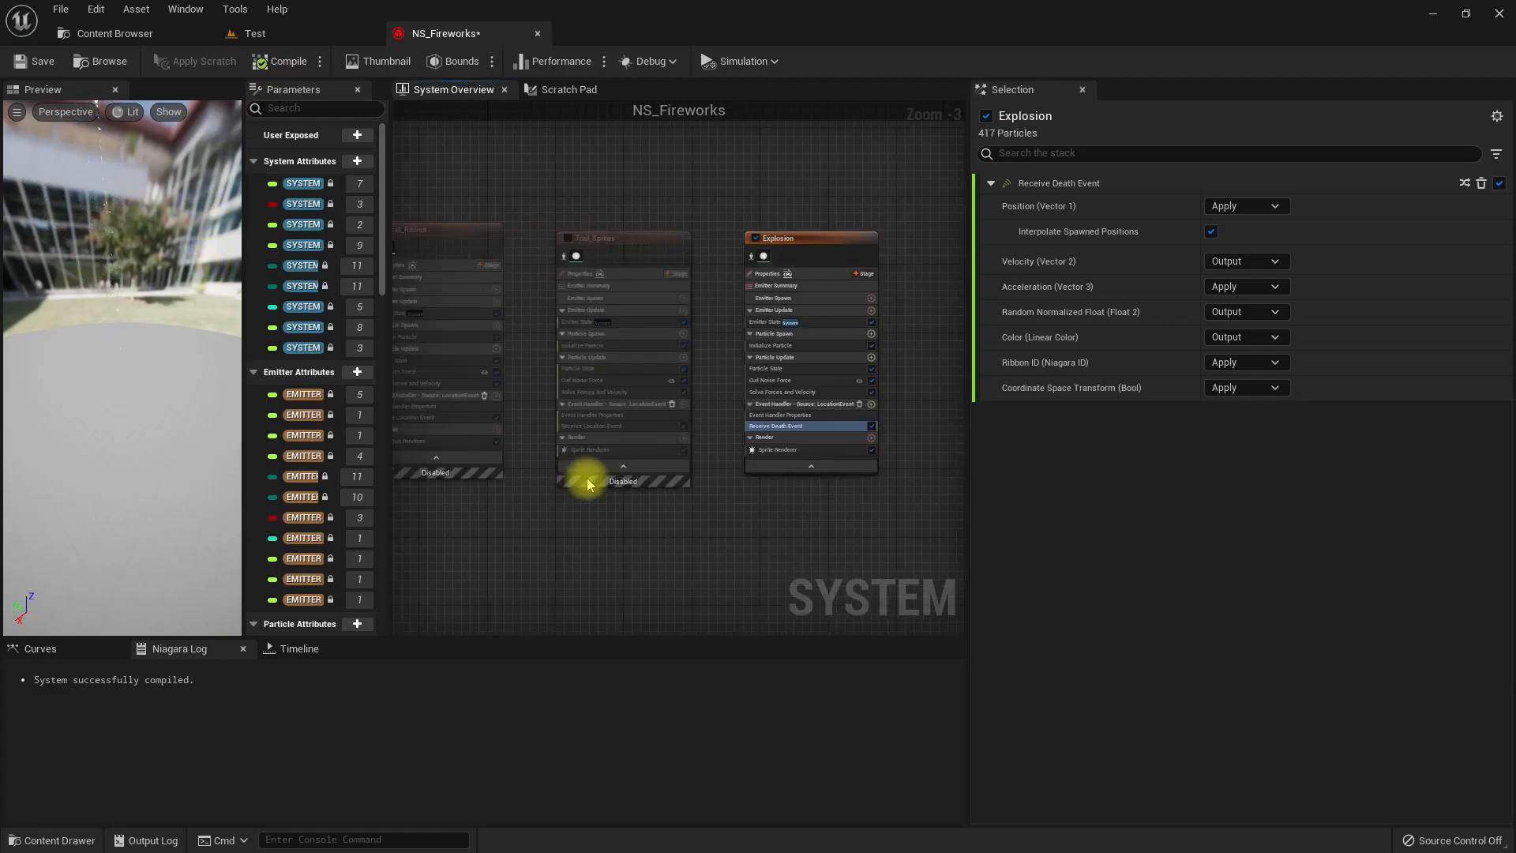
Set the Source of Explosion's event handler to DirectionalBurst's Death Event and check the effect in the Test level.
scroll(641, 465, up, 3)
click(638, 377)
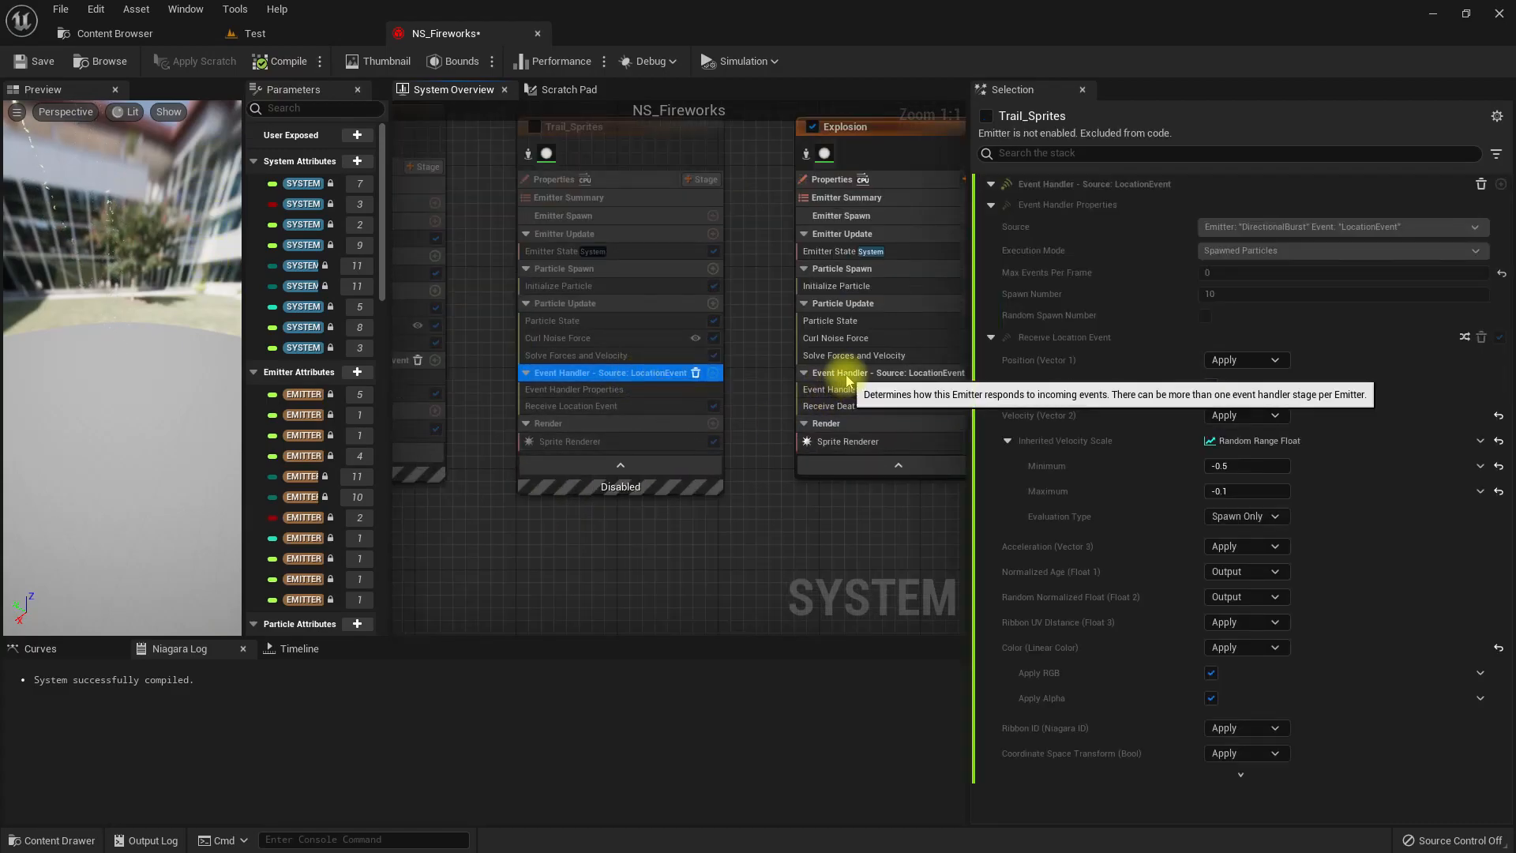
click(837, 373)
click(1235, 229)
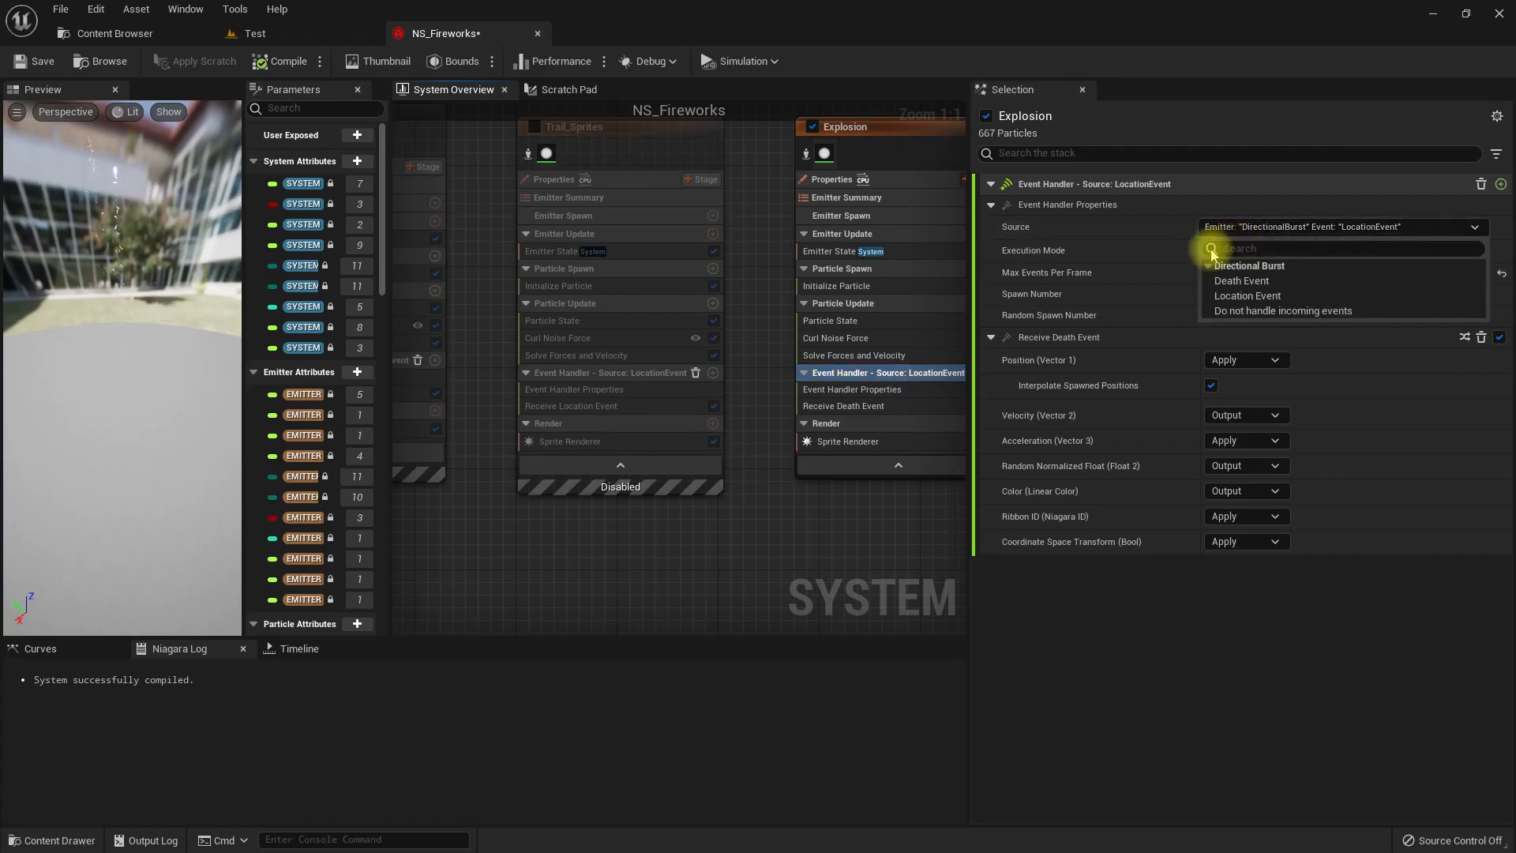
click(1242, 281)
right_drag(772, 527, 676, 532)
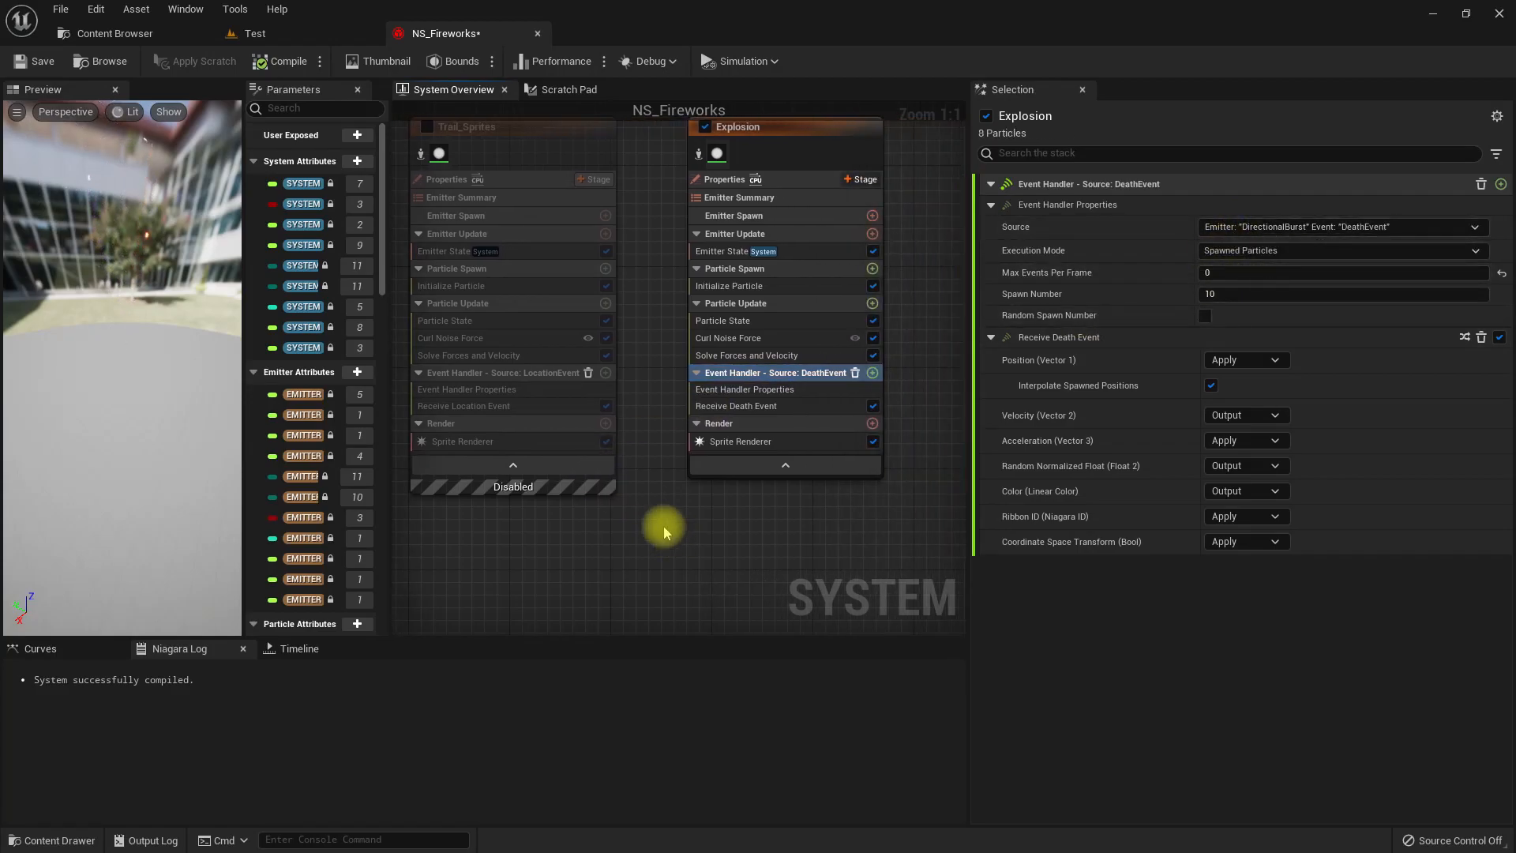
drag(67, 362, 111, 365)
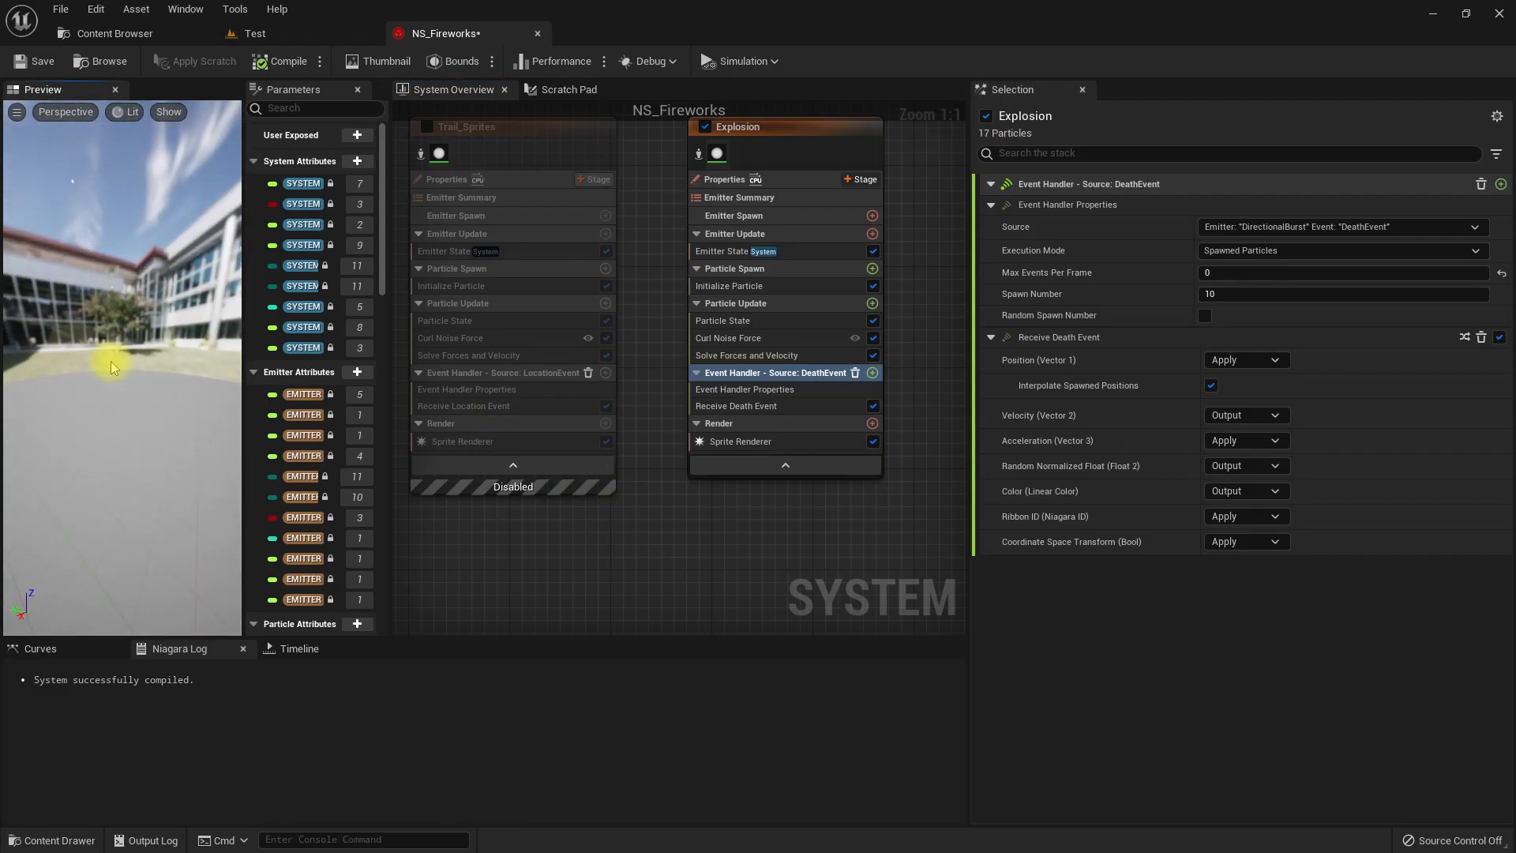
click(347, 32)
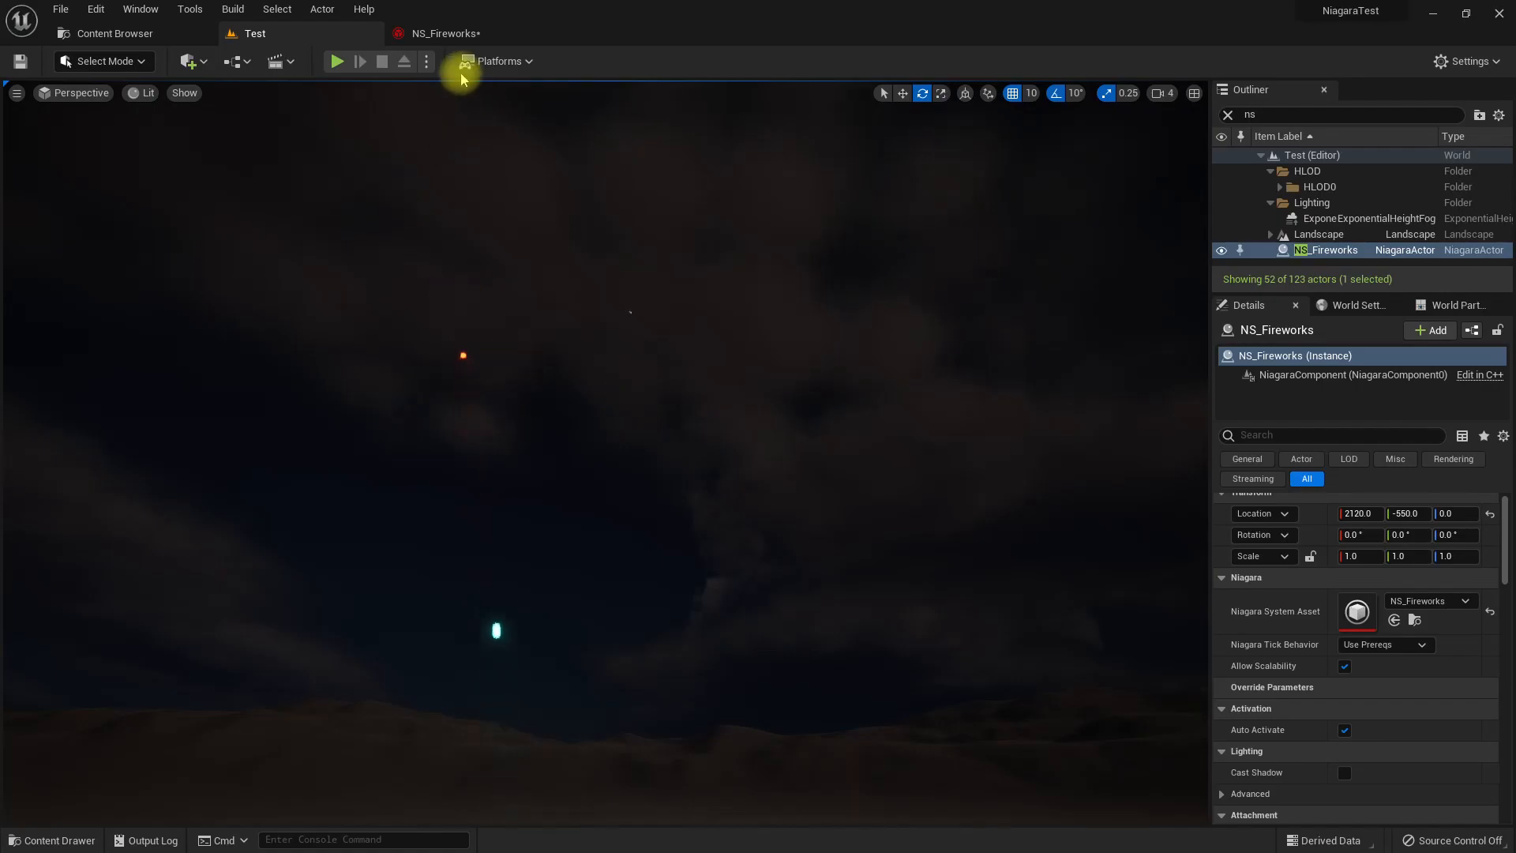
Set the Spawn Number in Explosion's Event Handler Properties in NS_Fireworks to 1000.
click(434, 33)
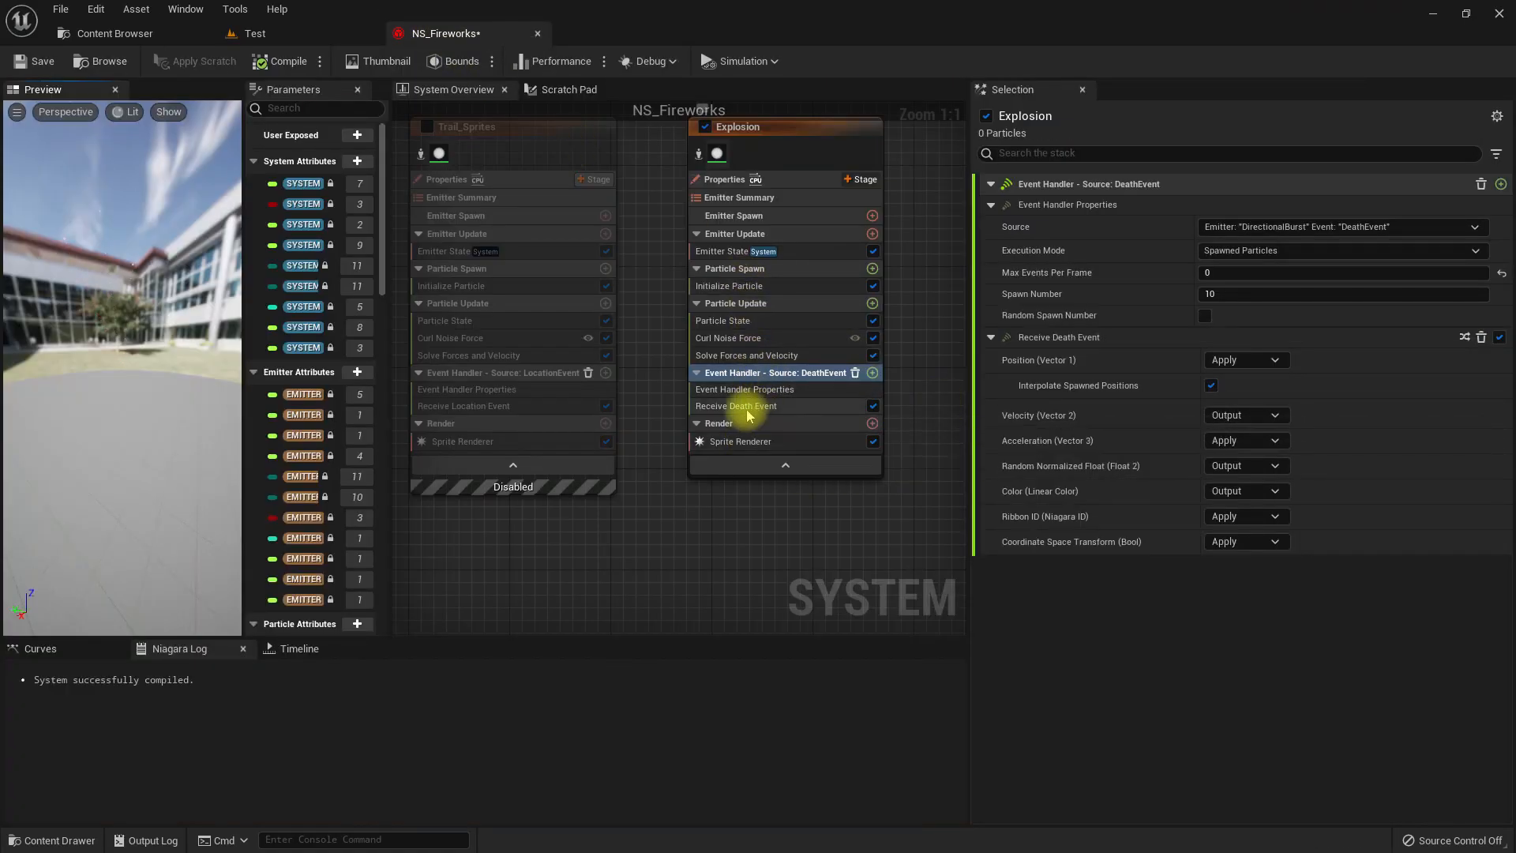
click(756, 406)
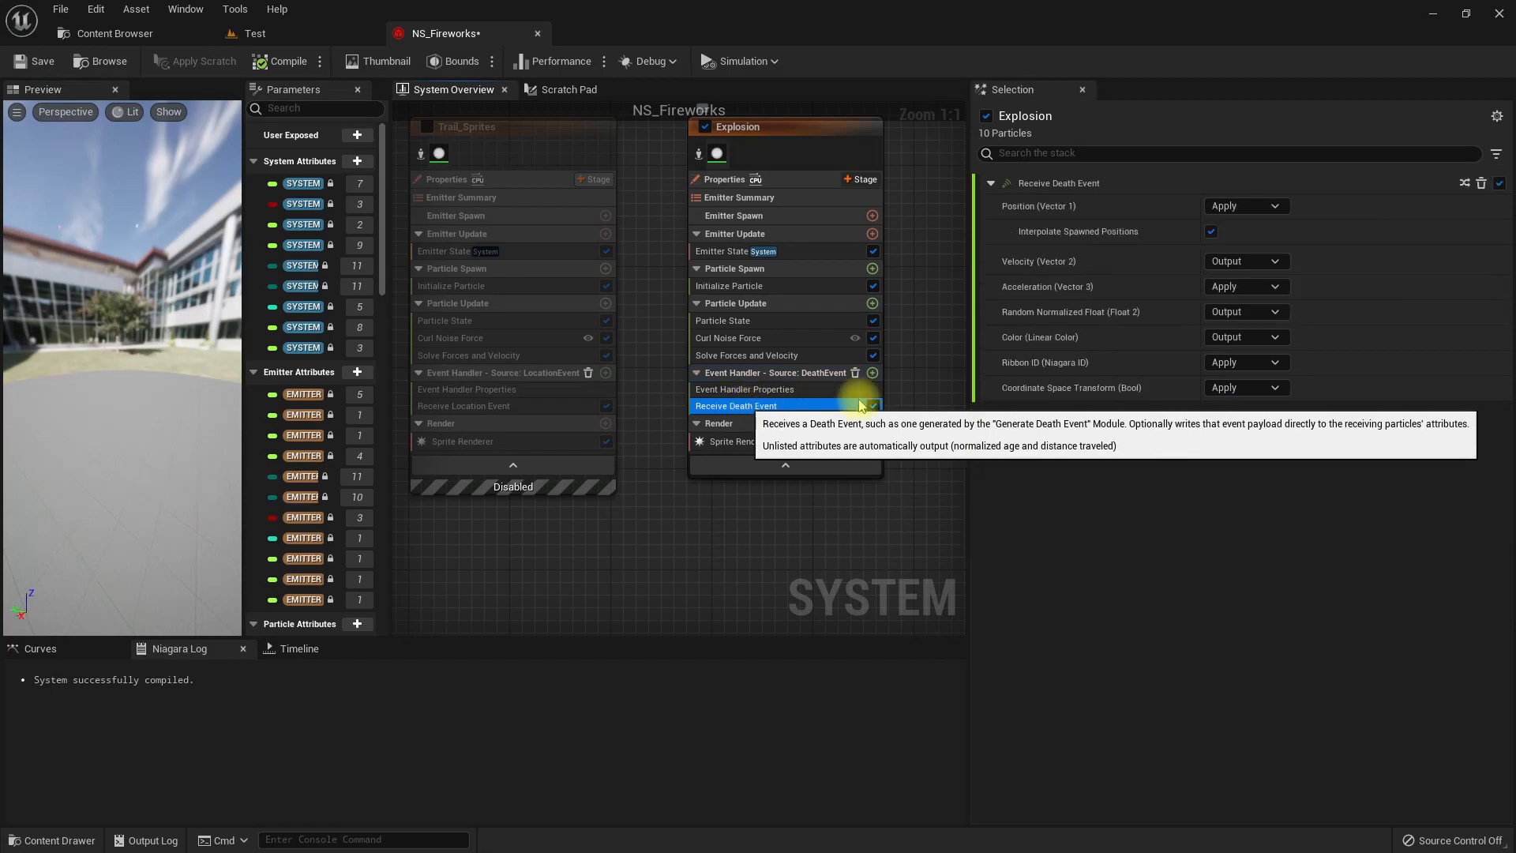
click(742, 390)
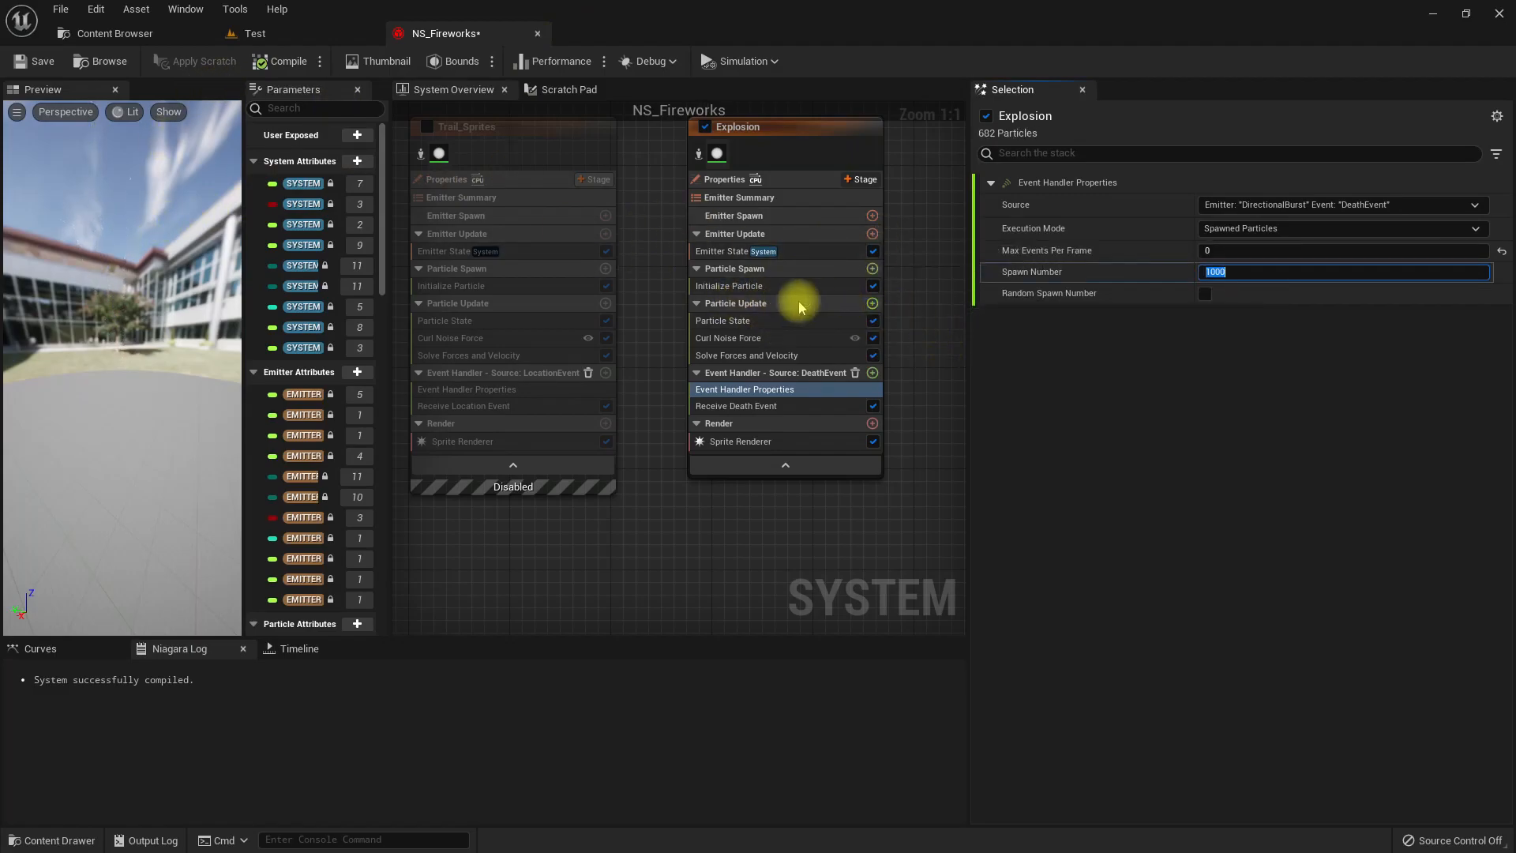
Add an Add Velocity module to Explosion's Particle Spawn and set its Velocity Mode to From Point.
click(871, 269)
text(vel)
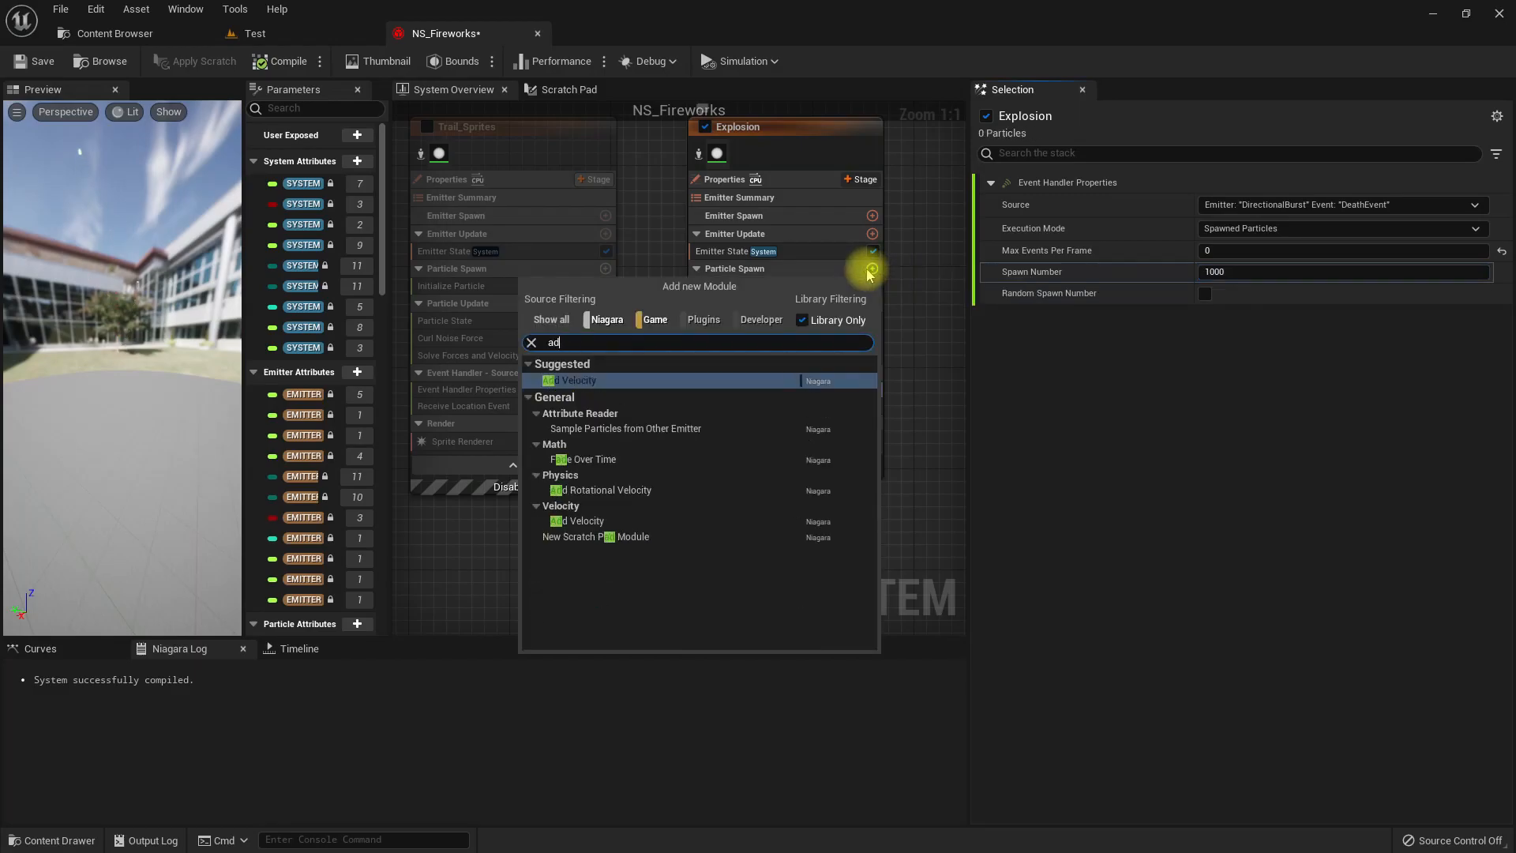
key(Return)
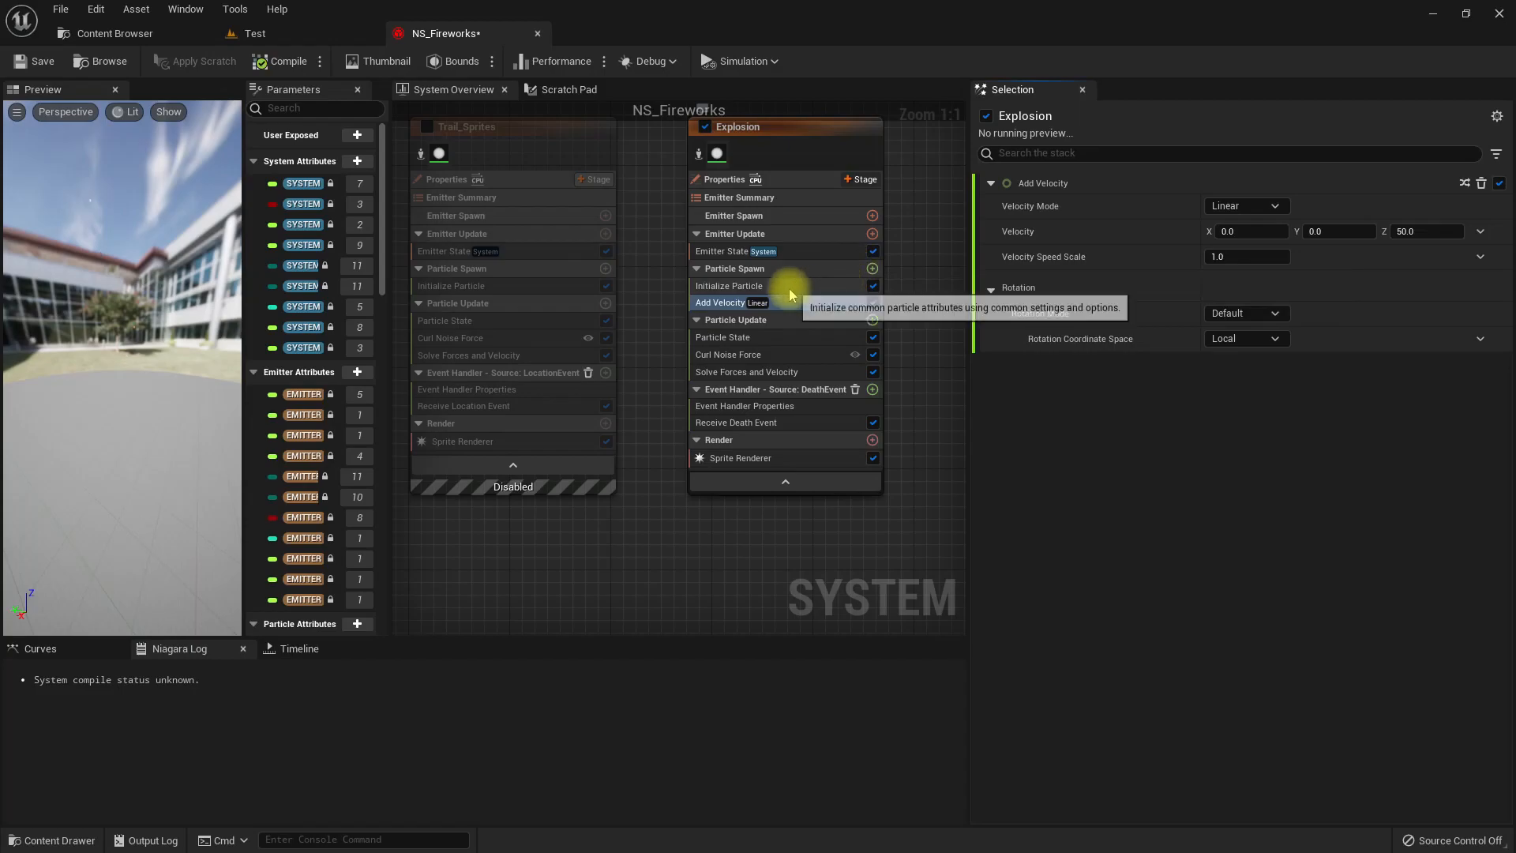
click(1238, 207)
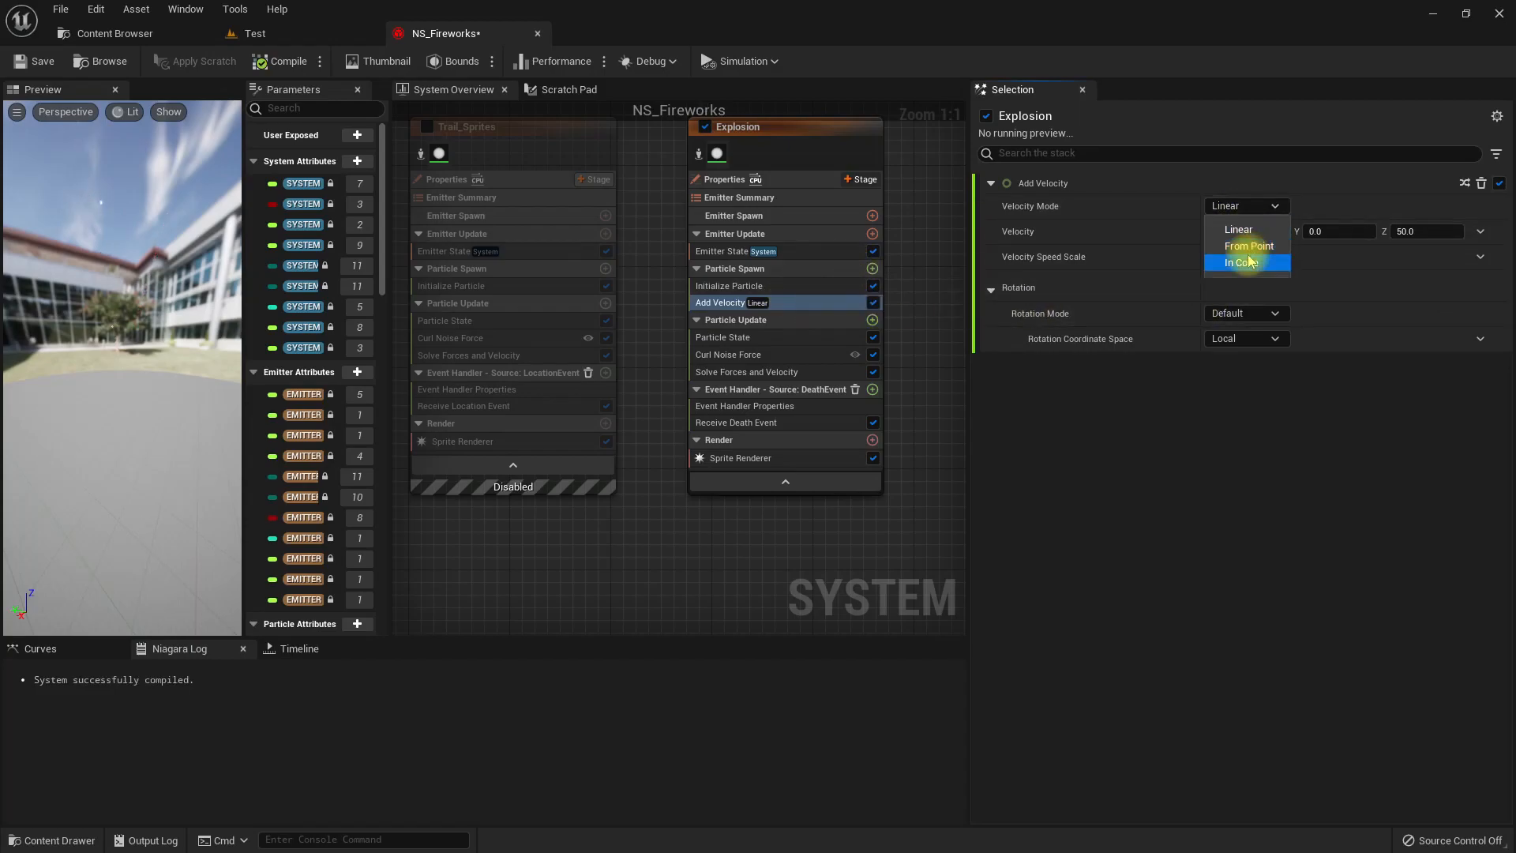
click(1248, 250)
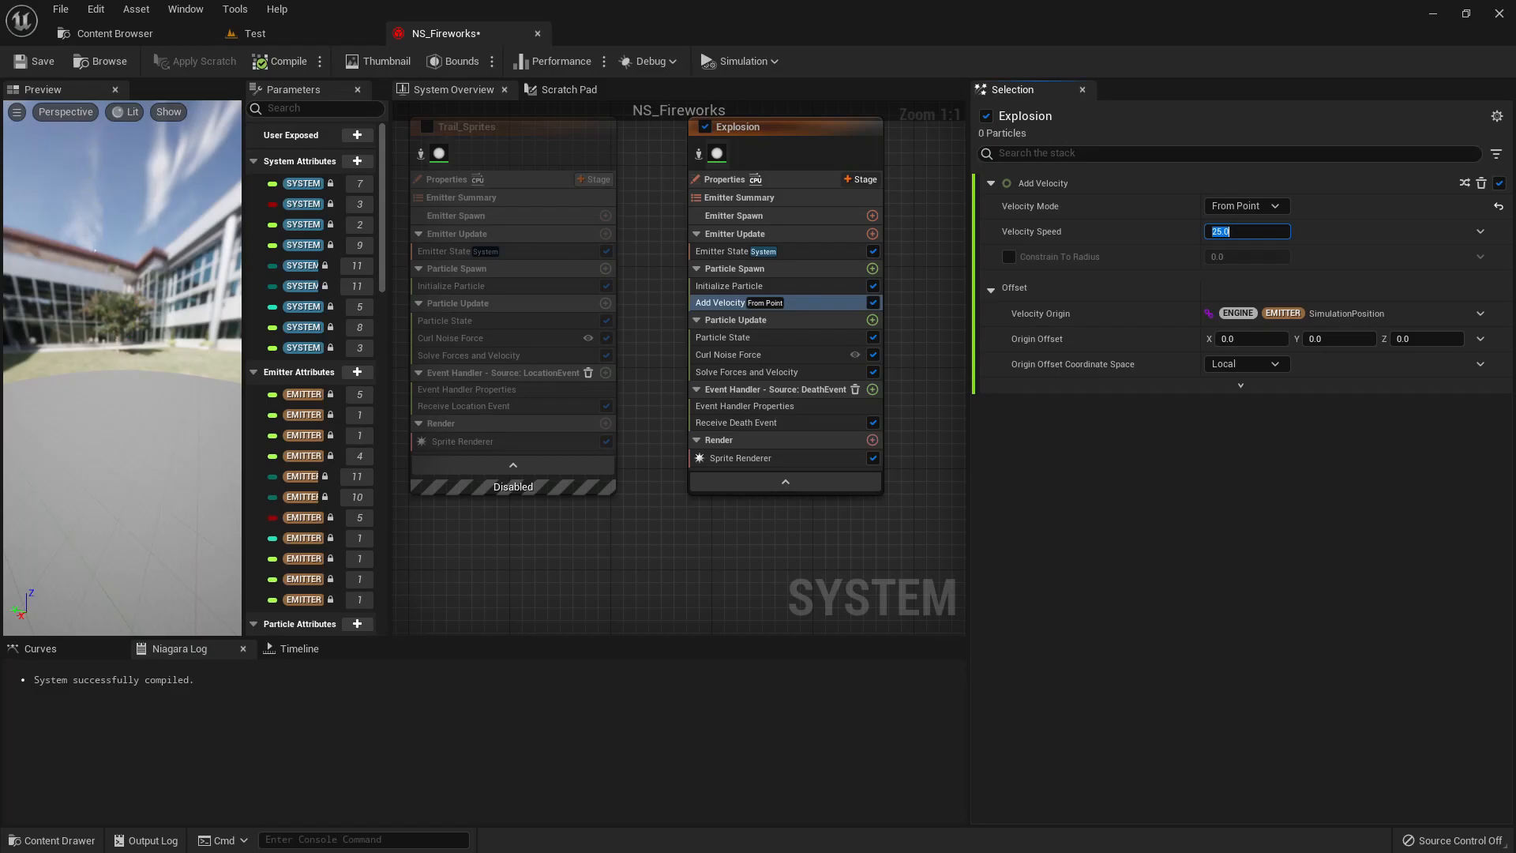
Disable Explosion's Curl Noise Force module and set the Add Velocity module's Velocity Speed to 1000.
click(730, 354)
click(874, 355)
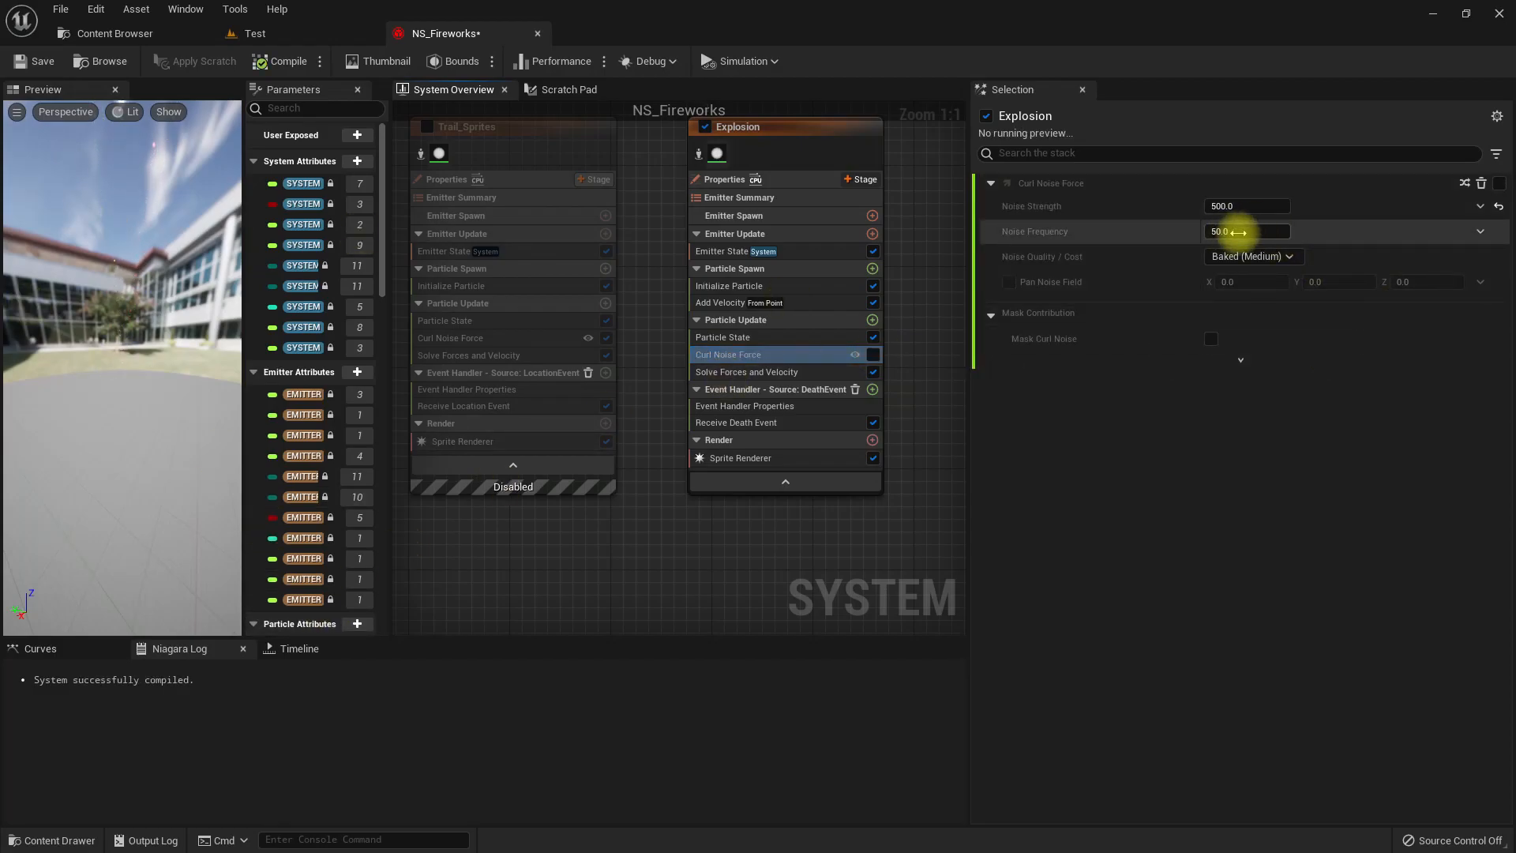
click(812, 301)
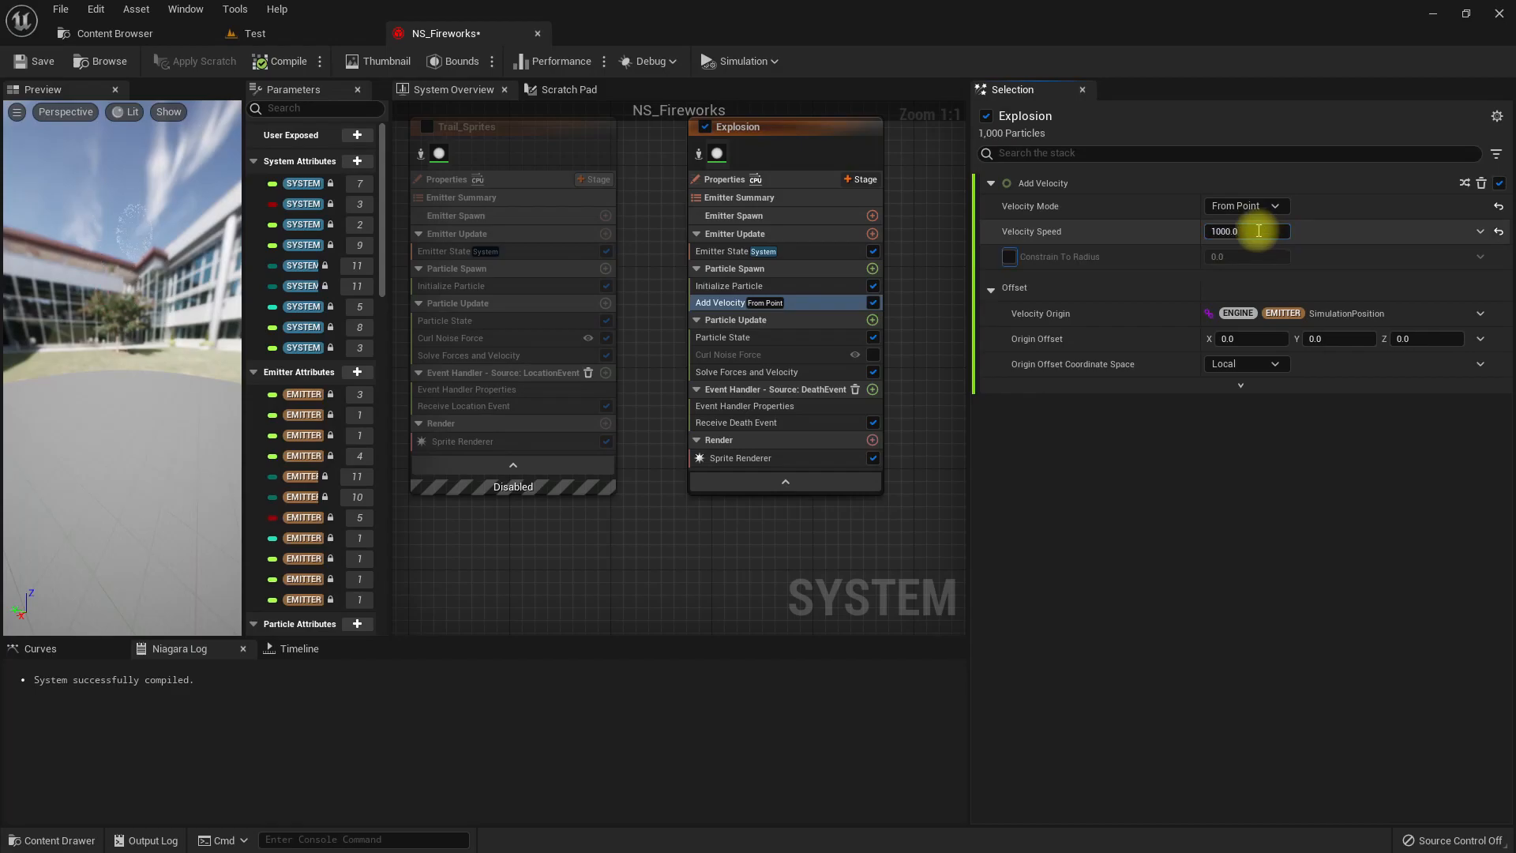
click(1479, 231)
drag(74, 272, 63, 235)
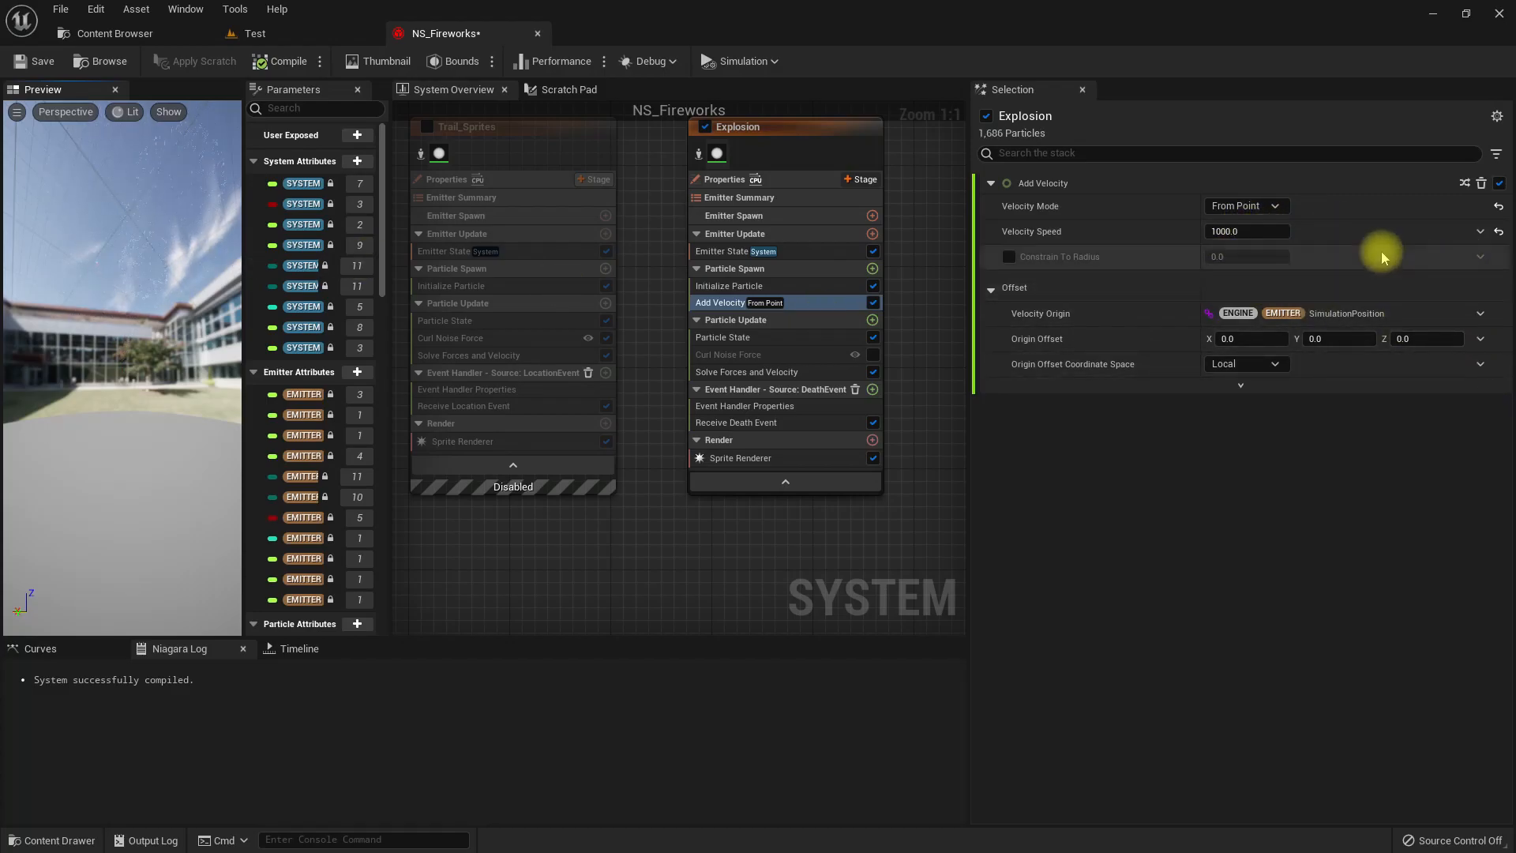
Make Explosion's Velocity Speed a Random Range Float from 900 to 1200 and check the effect in the Test level.
click(1478, 233)
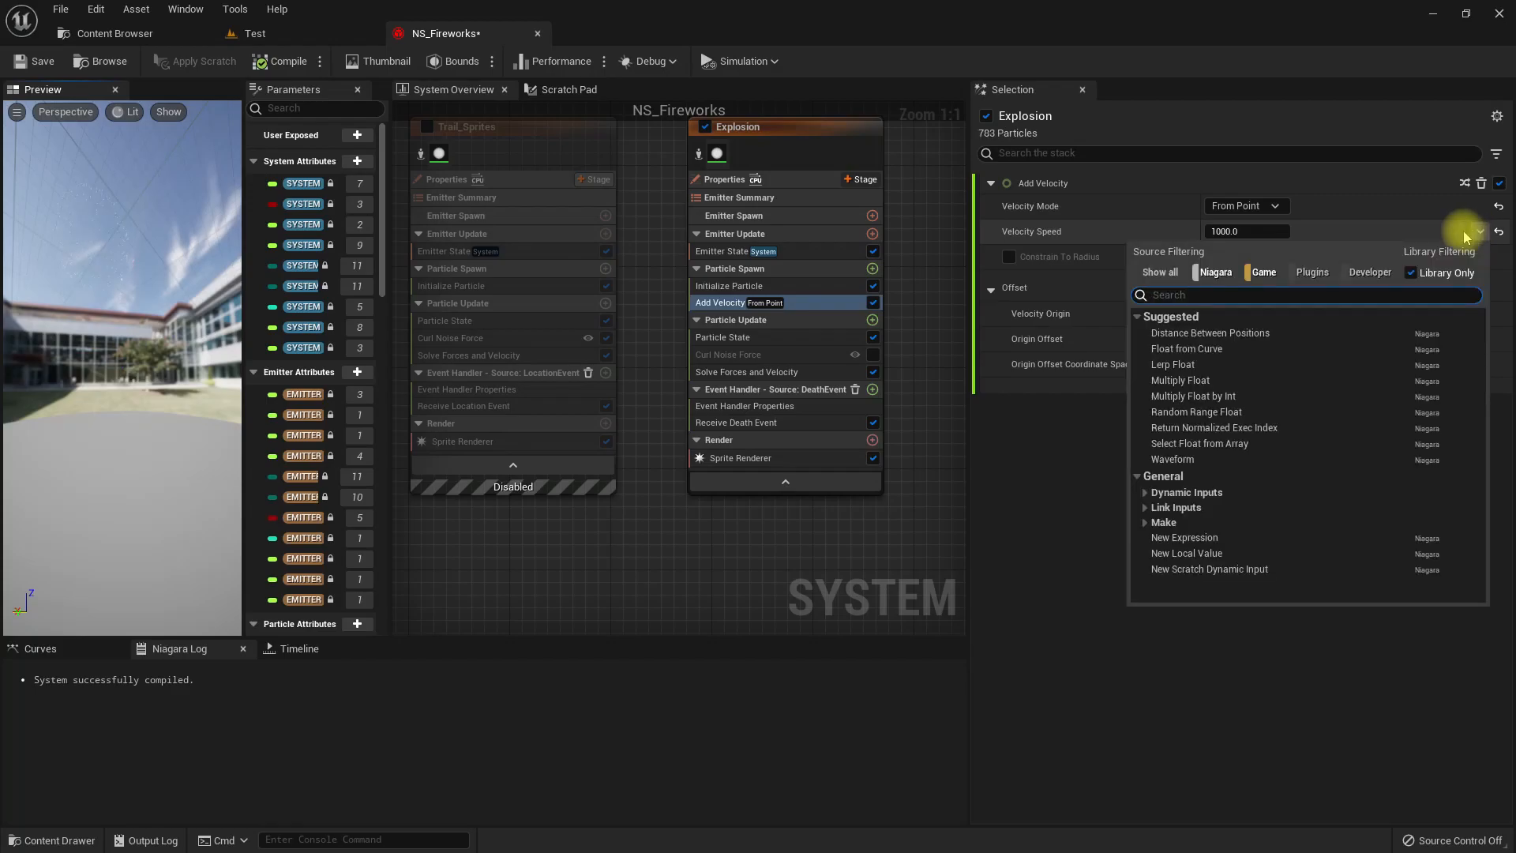
click(1193, 412)
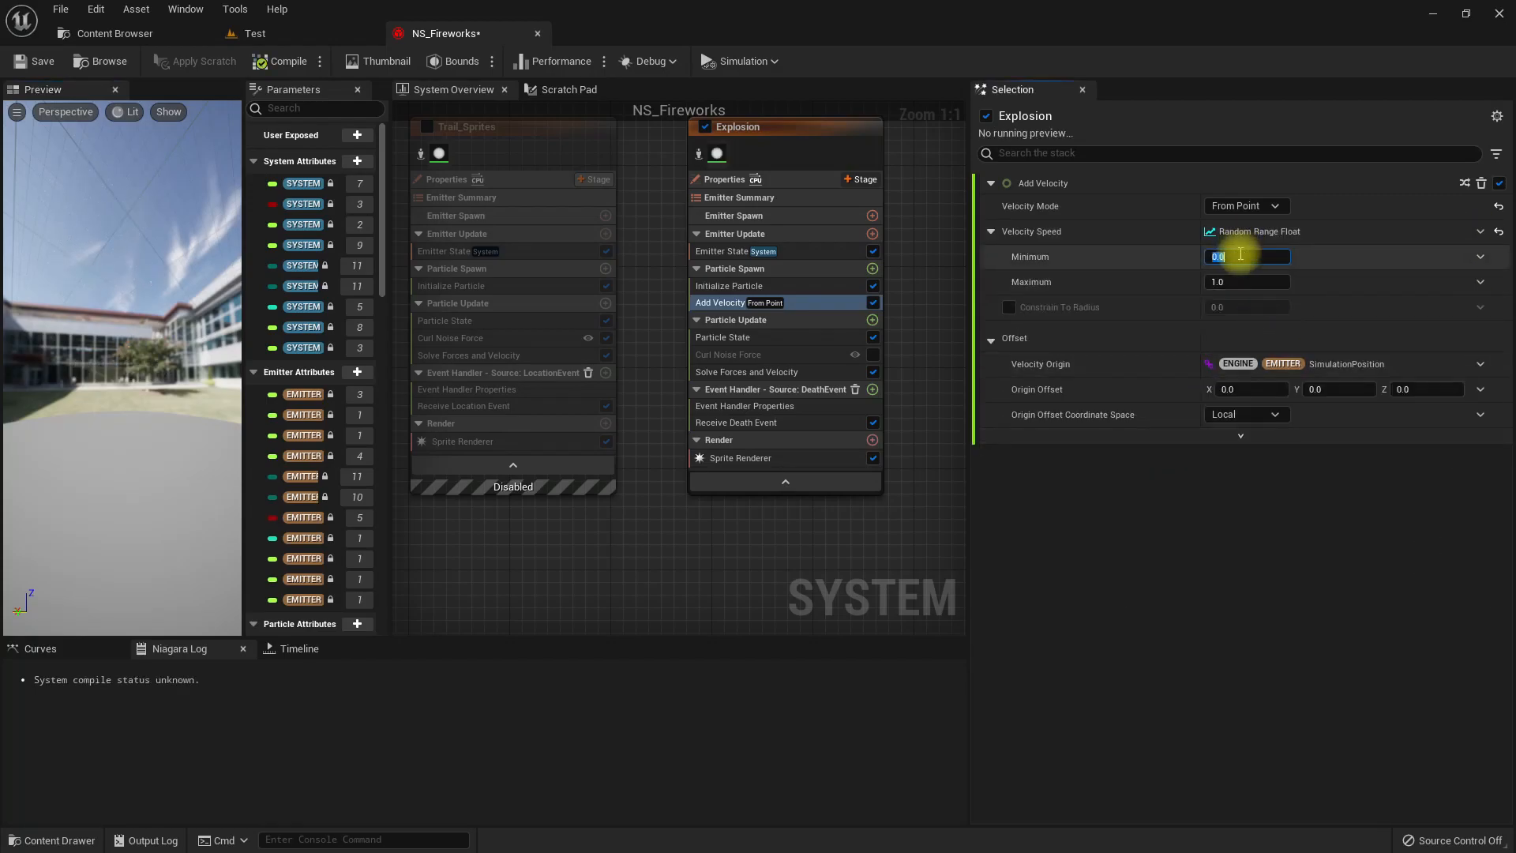
text(900)
key(Tab)
text(1200)
key(Return)
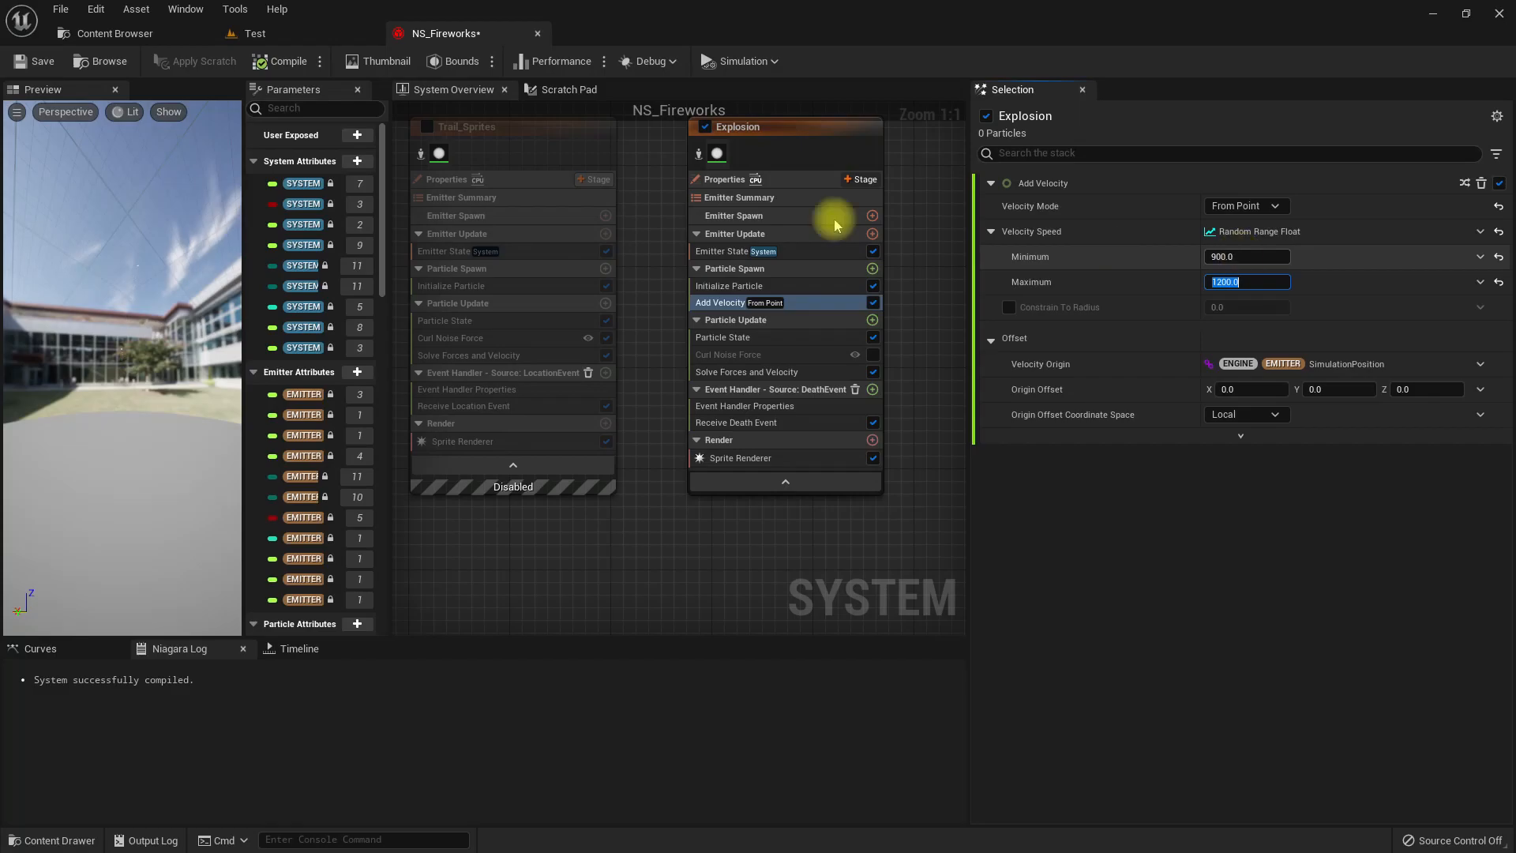
click(305, 32)
right_drag(753, 456, 711, 481)
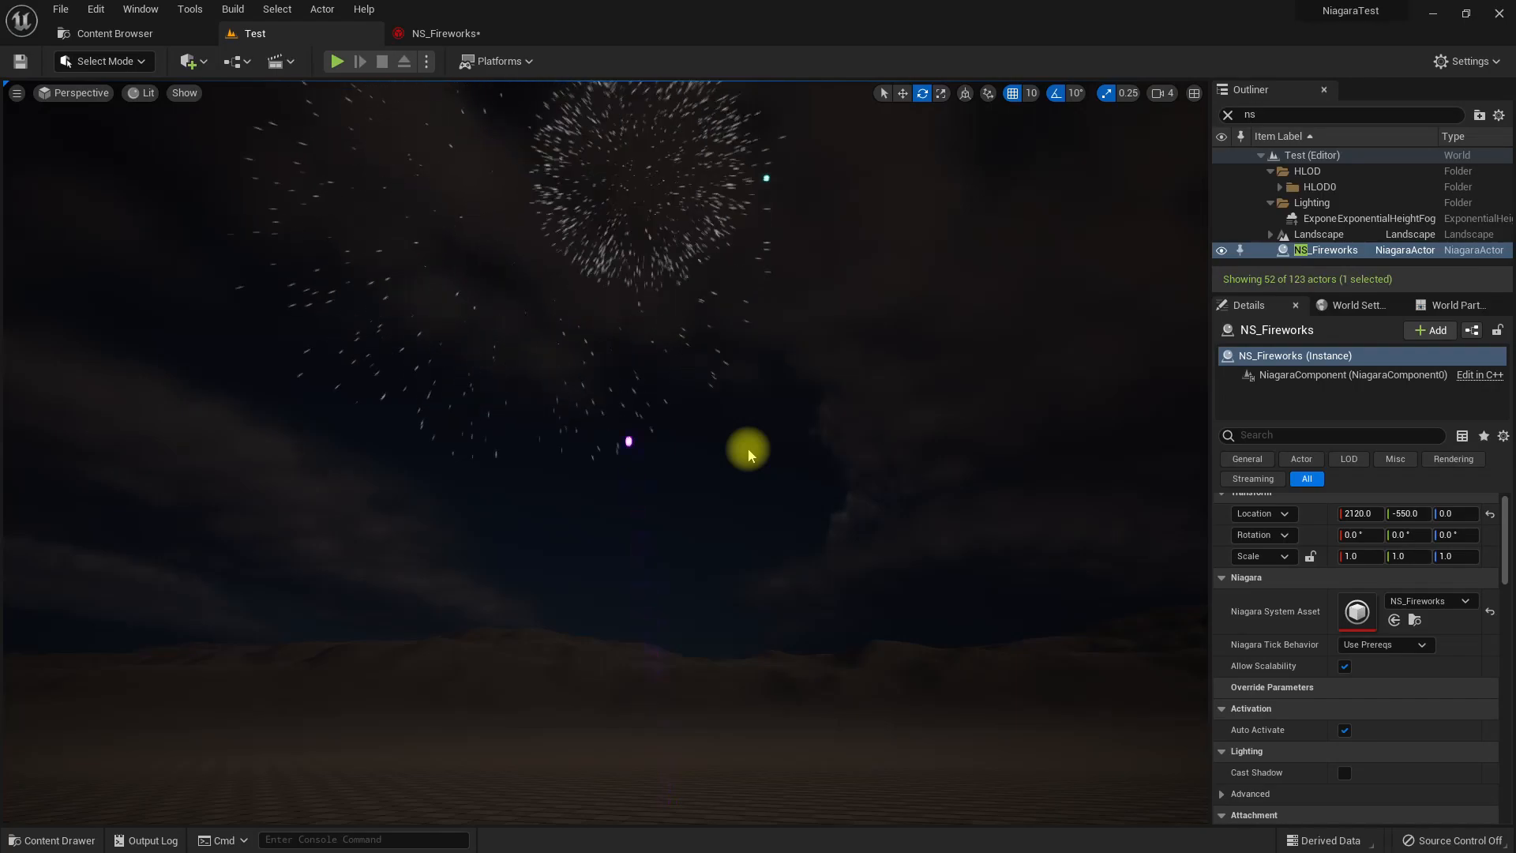
right_drag(774, 522, 779, 456)
Examine Explosion's Receive Death Event settings and the advanced values sent by DirectionalBurst's Generate Death Event.
click(417, 32)
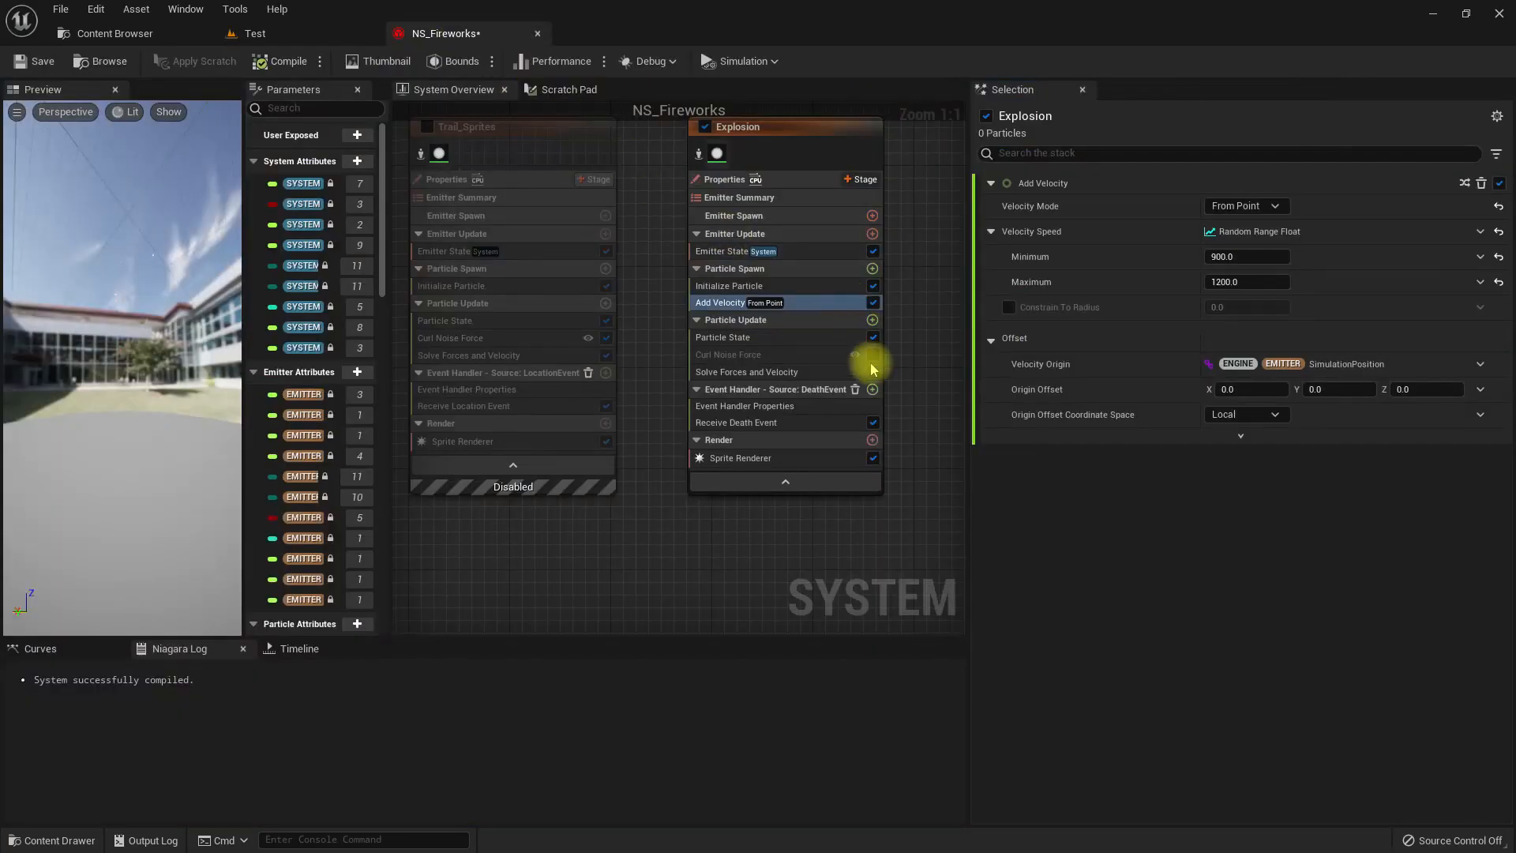
click(764, 426)
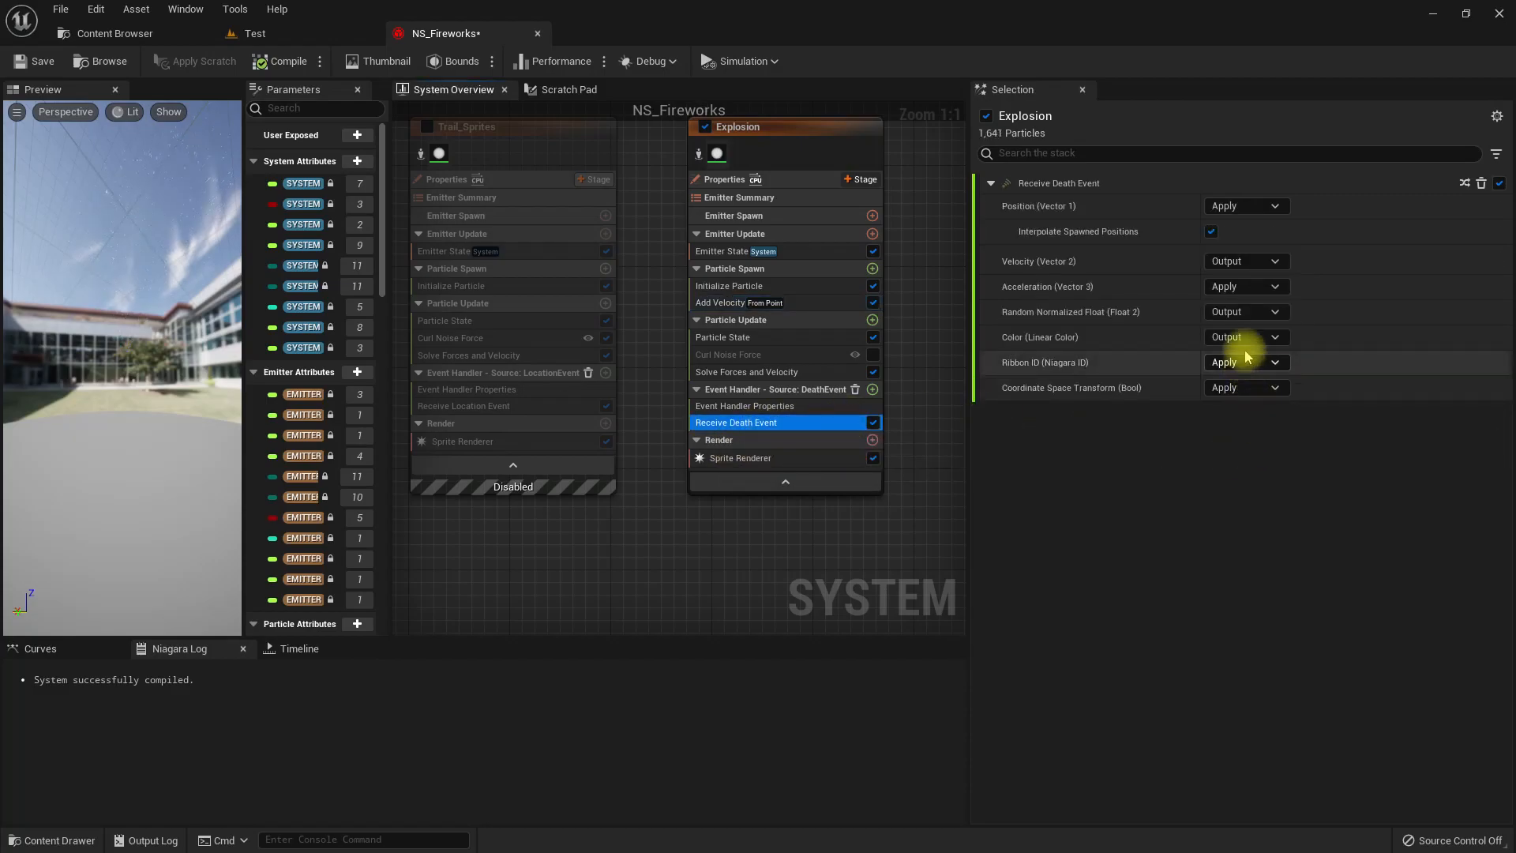
right_drag(454, 543, 842, 560)
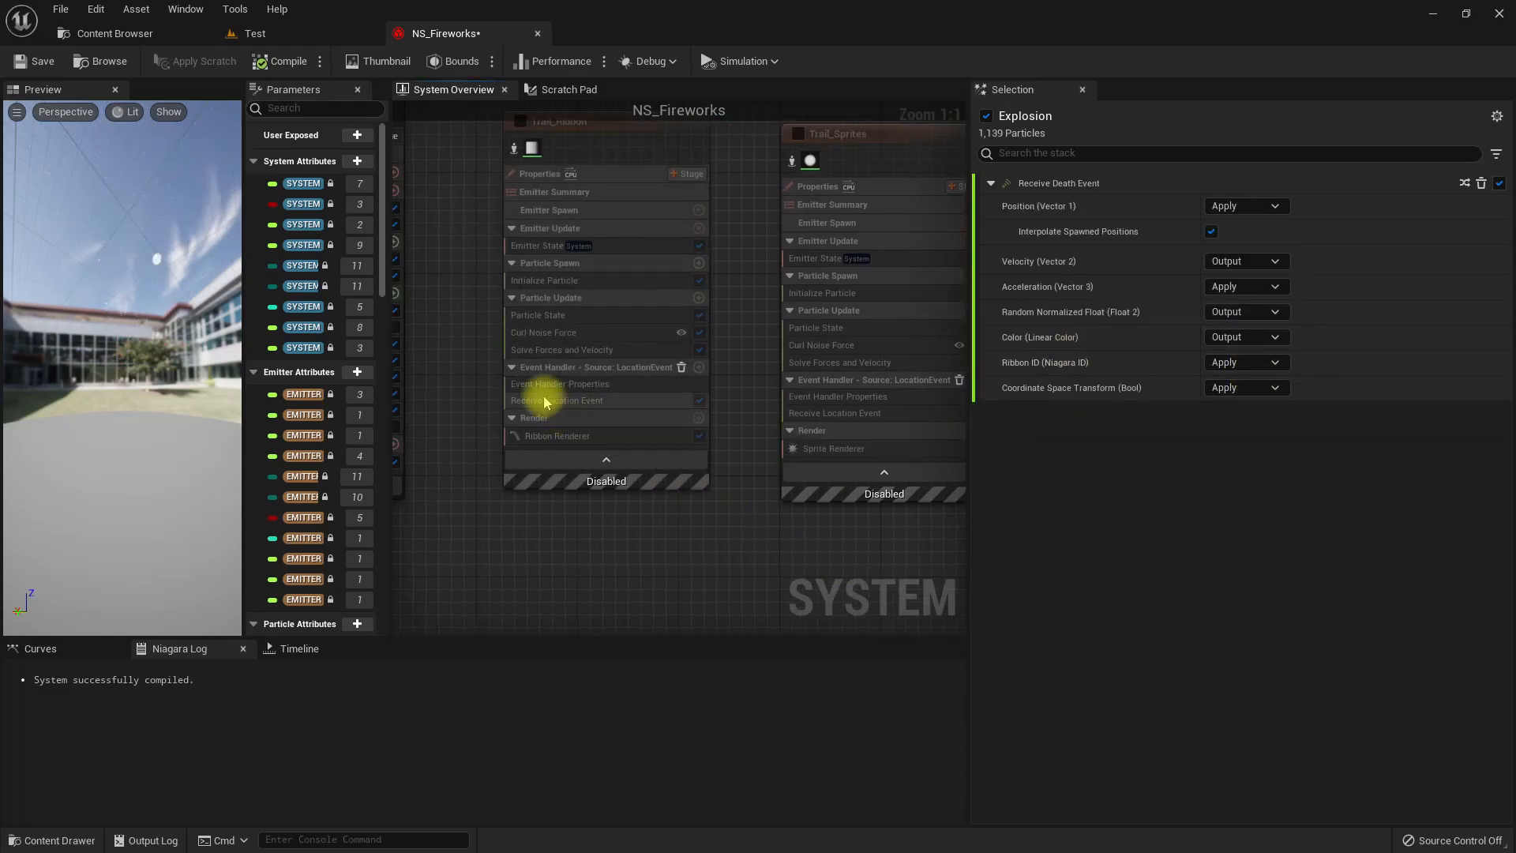
click(557, 403)
right_drag(517, 511, 863, 541)
click(677, 438)
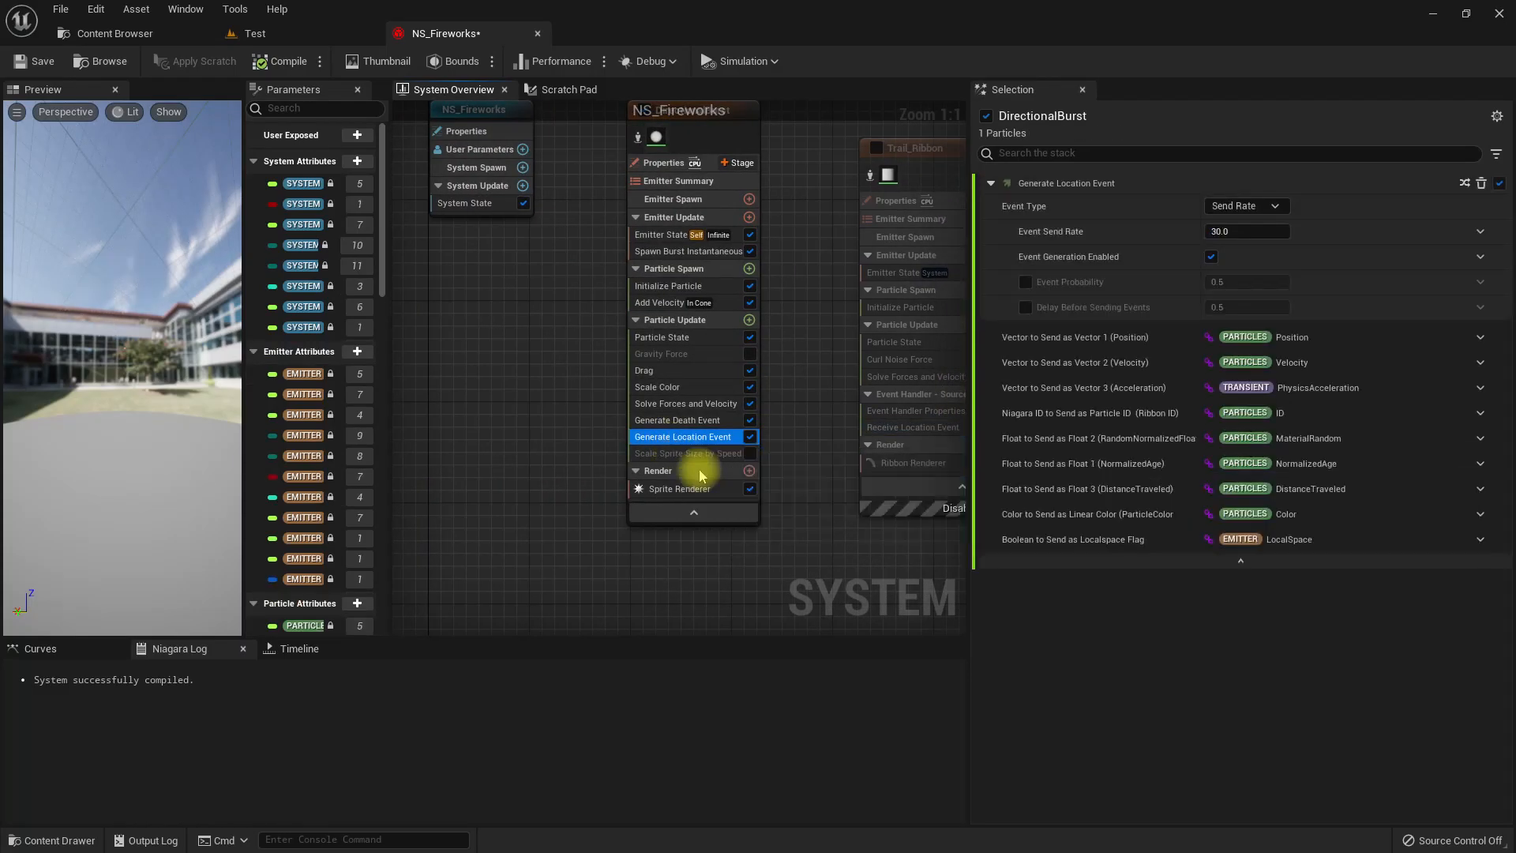
click(684, 421)
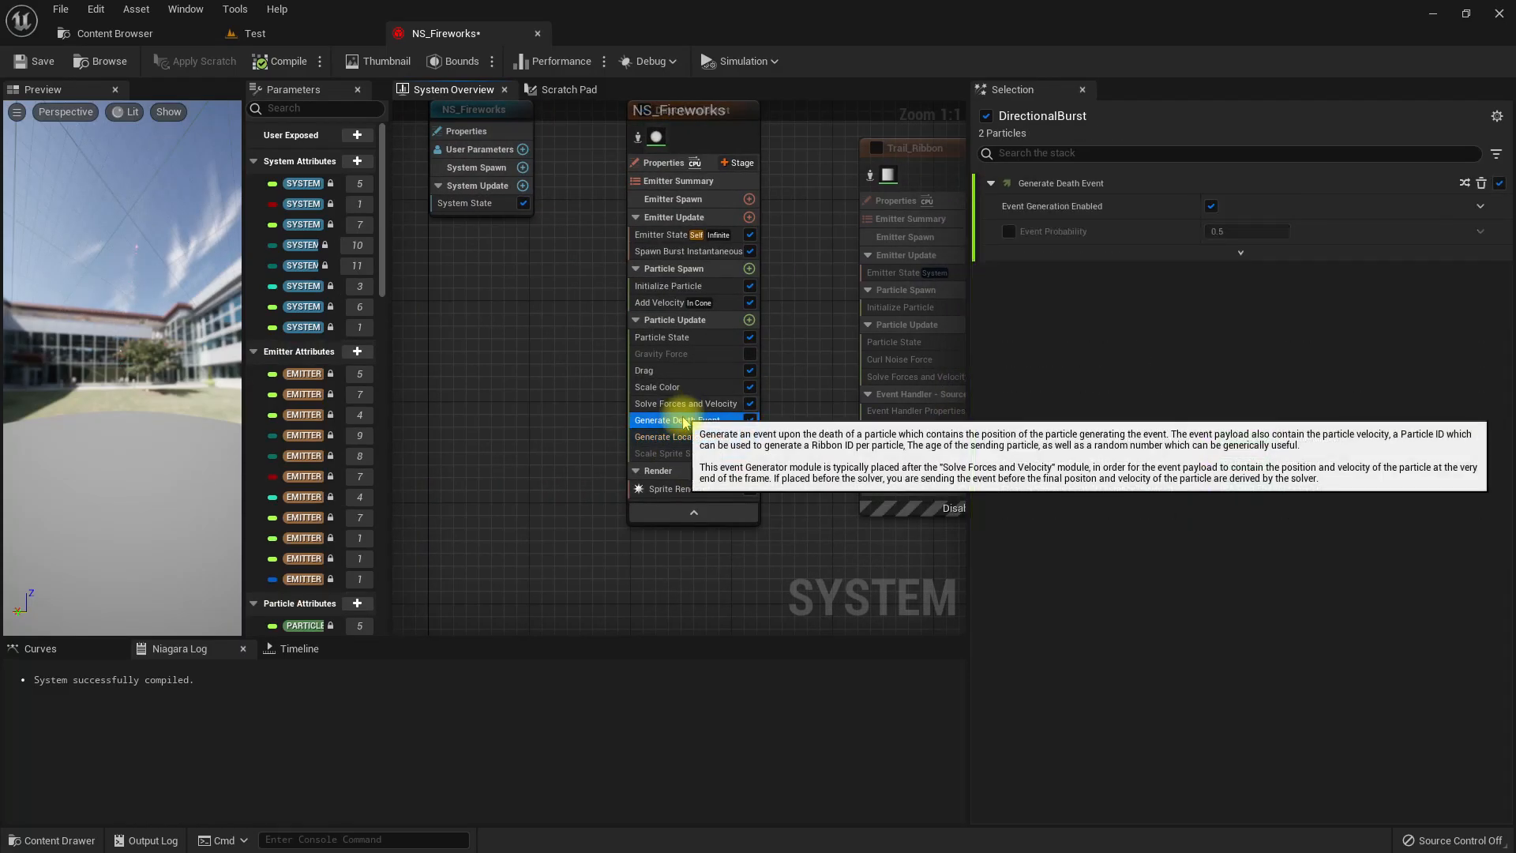
click(1241, 252)
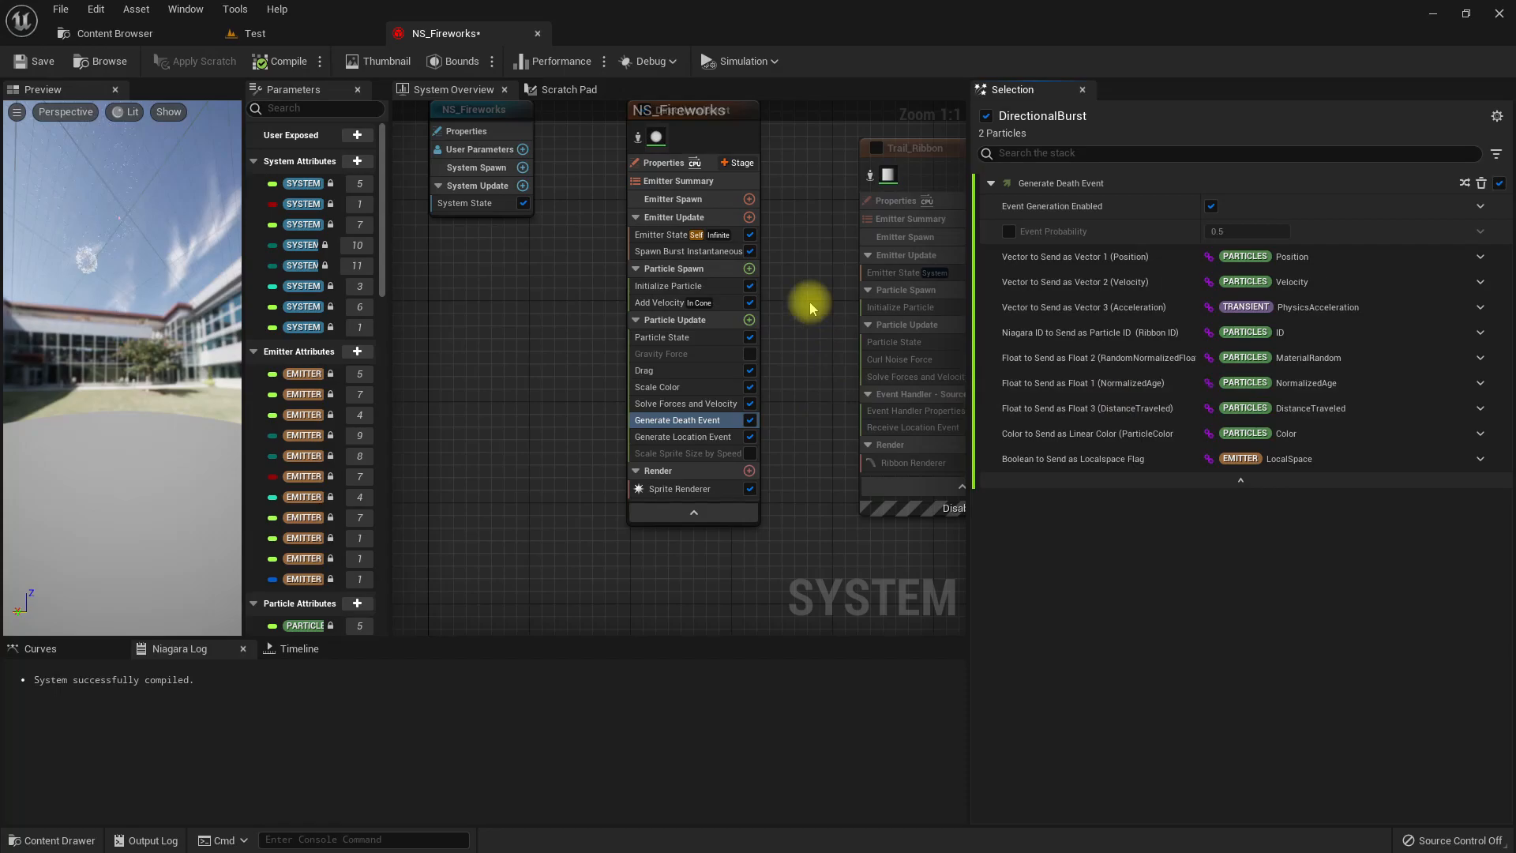
right_drag(811, 304, 127, 310)
right_drag(934, 399, 627, 399)
Set Color to Apply without Apply Alpha in Explosion's Receive Death Event and check the colors in the Test level.
click(501, 450)
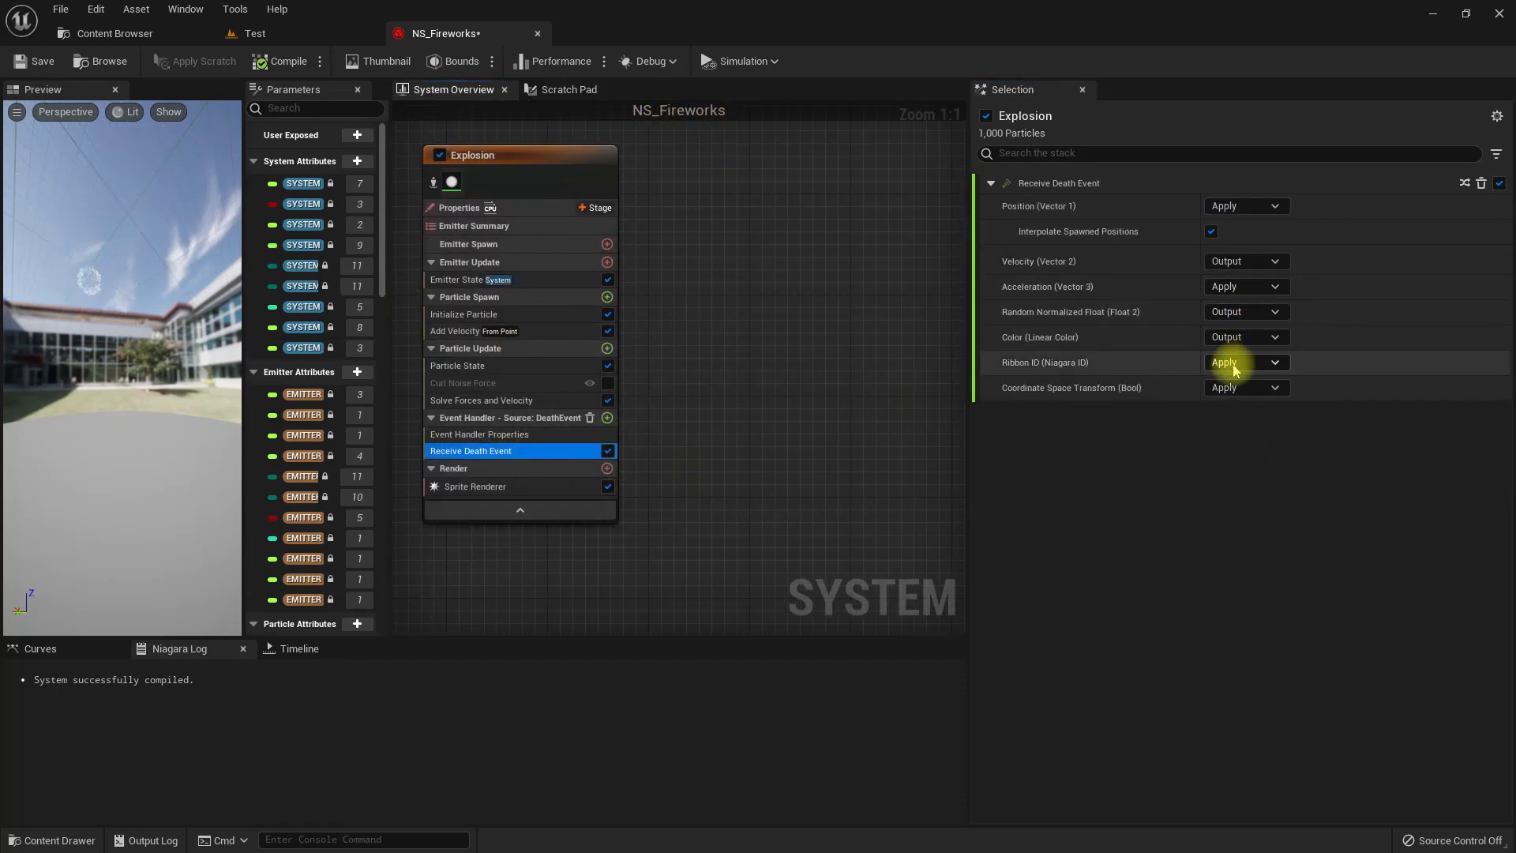
click(1238, 347)
click(1230, 359)
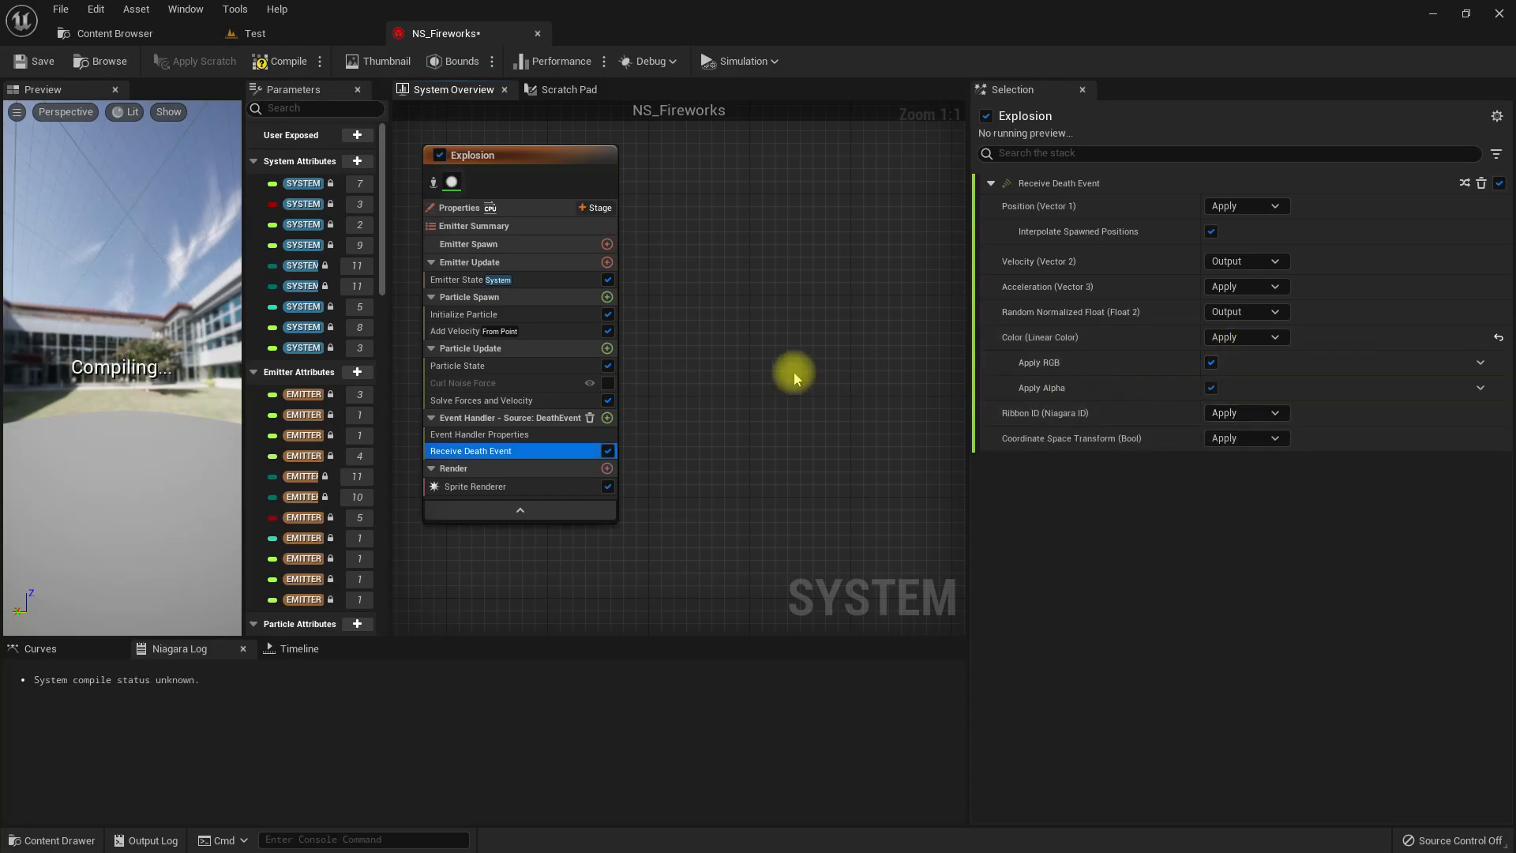
right_drag(798, 348, 912, 350)
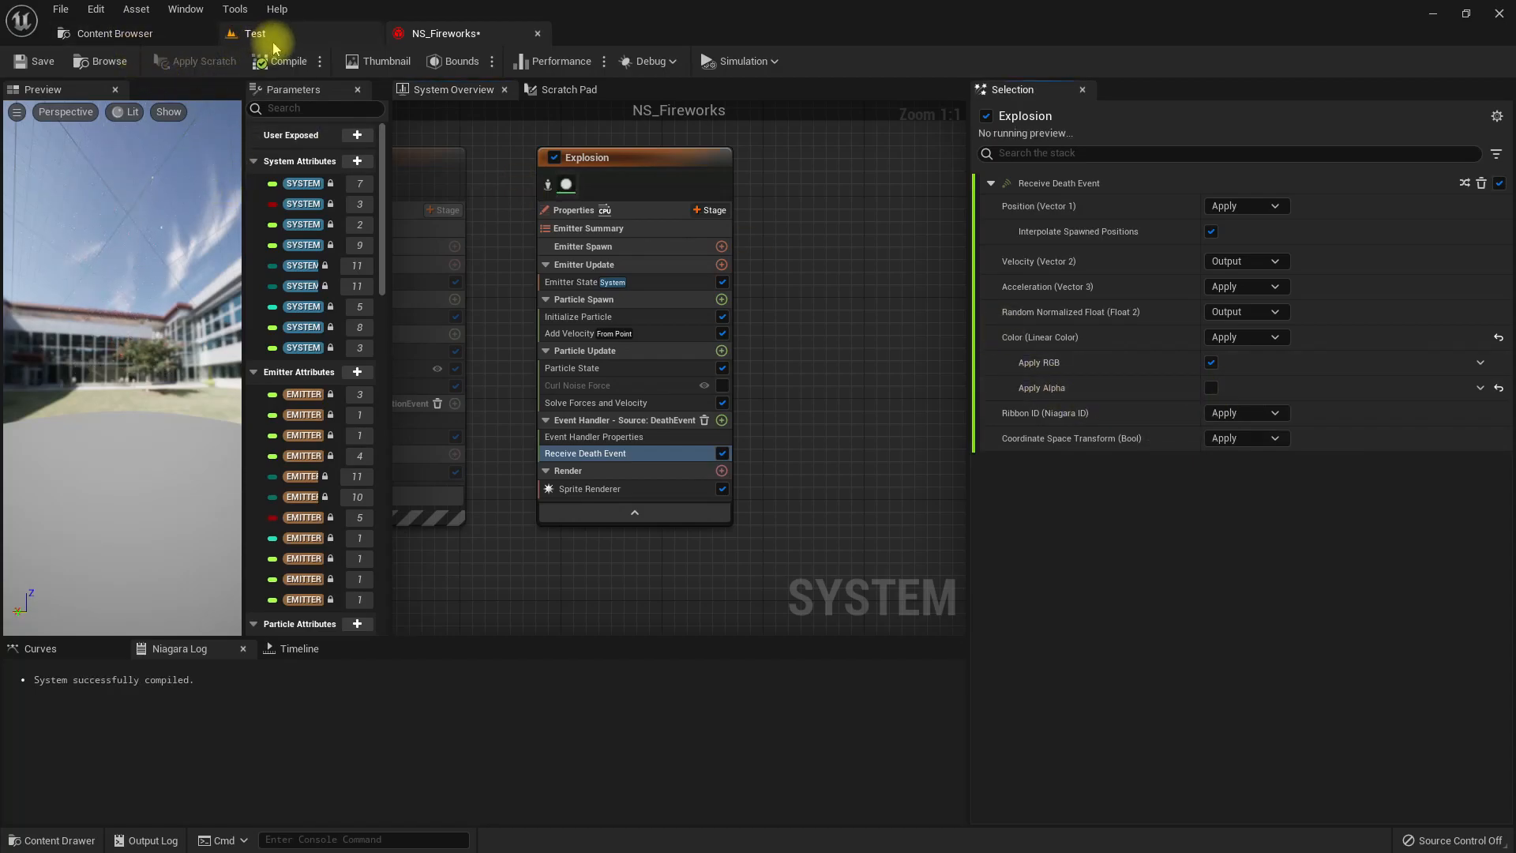
click(344, 37)
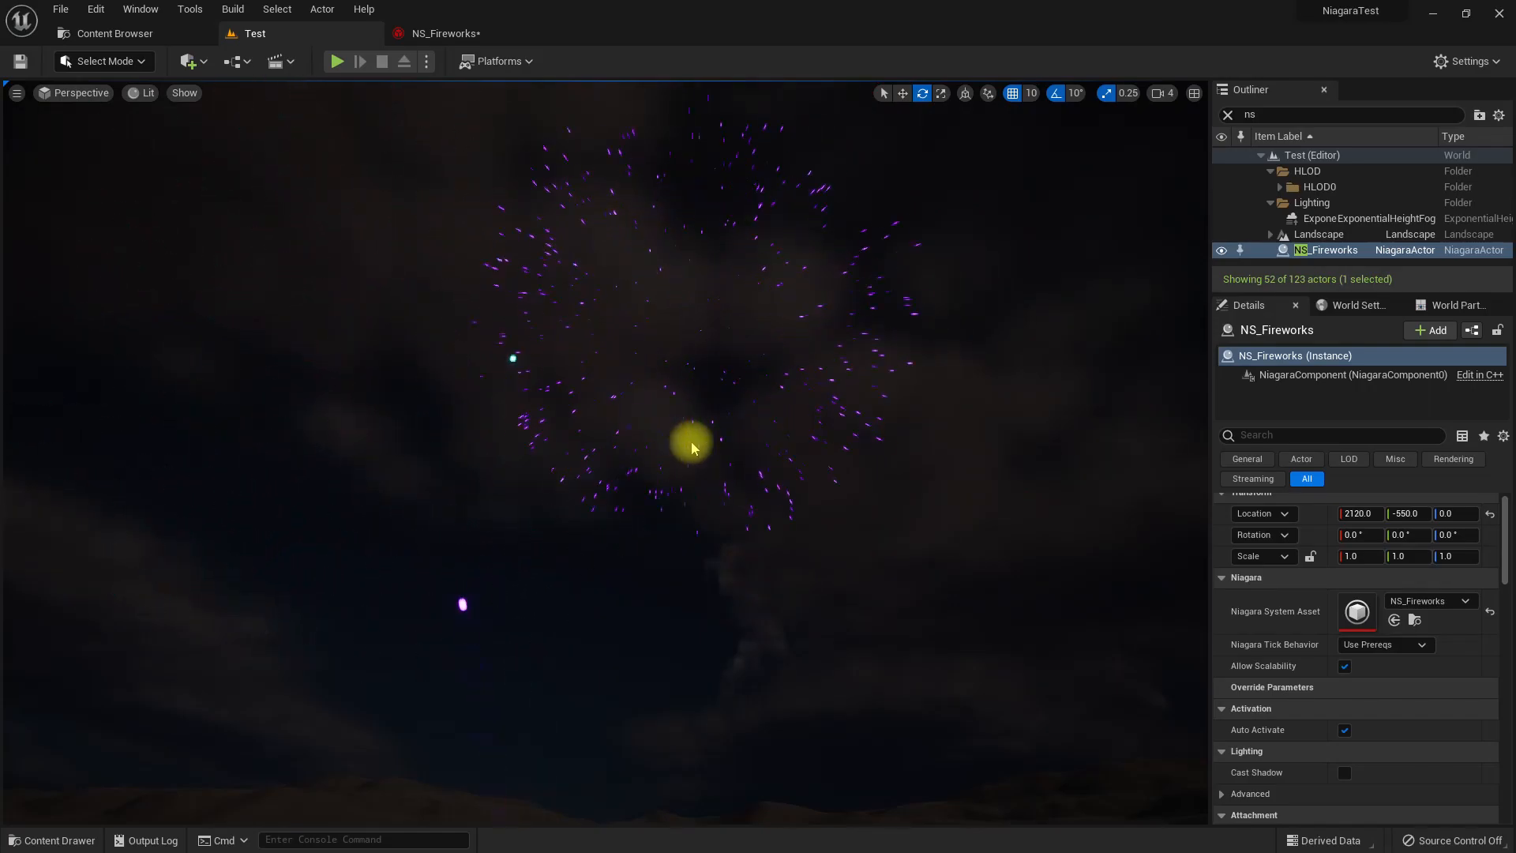
Add a Drag module to Explosion's Particle Update and check the bursts in the Test level.
click(443, 33)
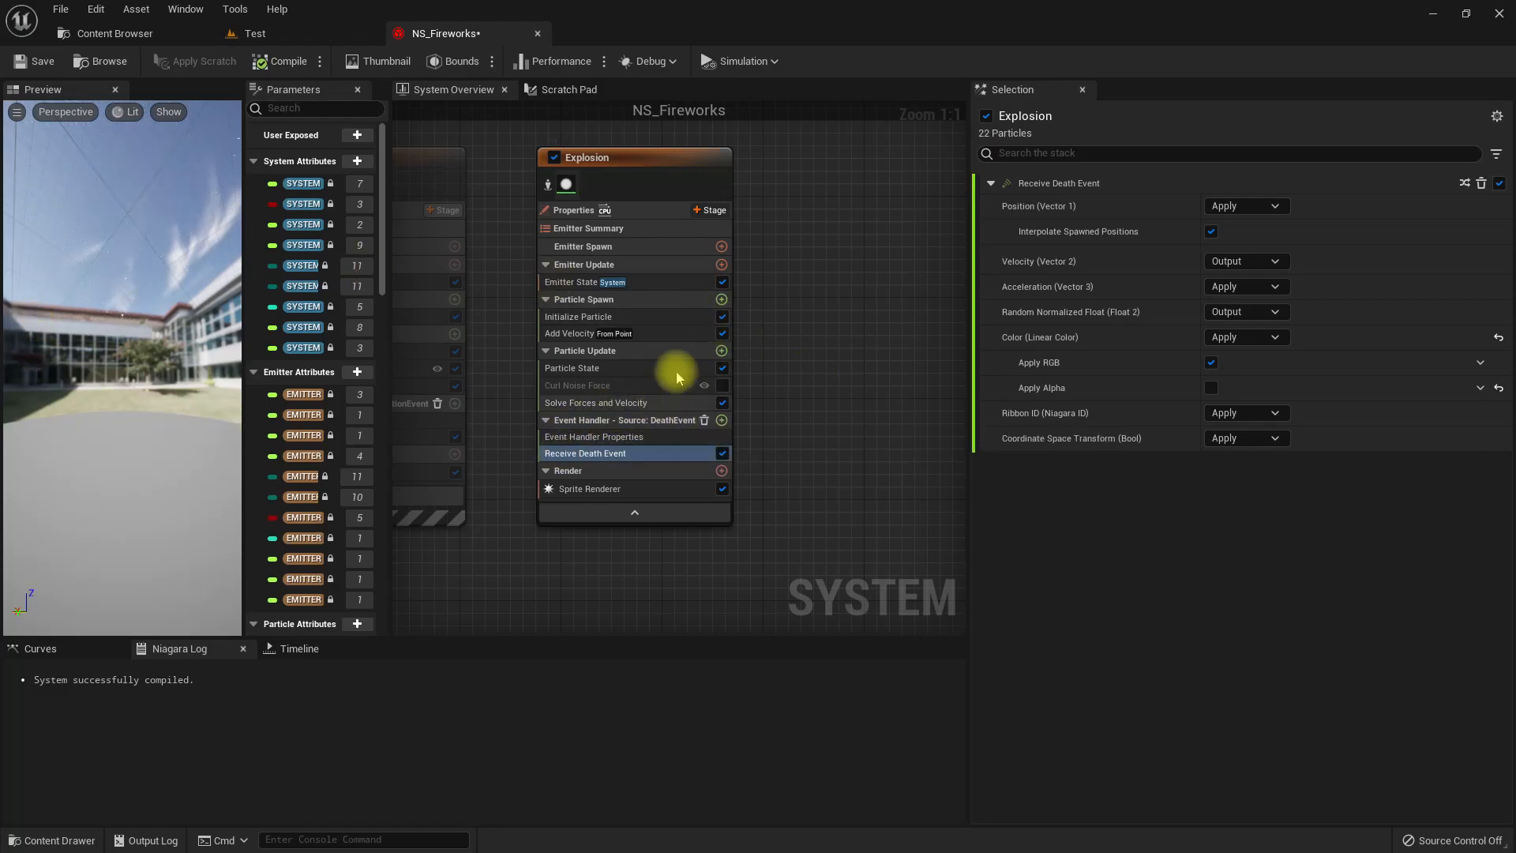
click(721, 350)
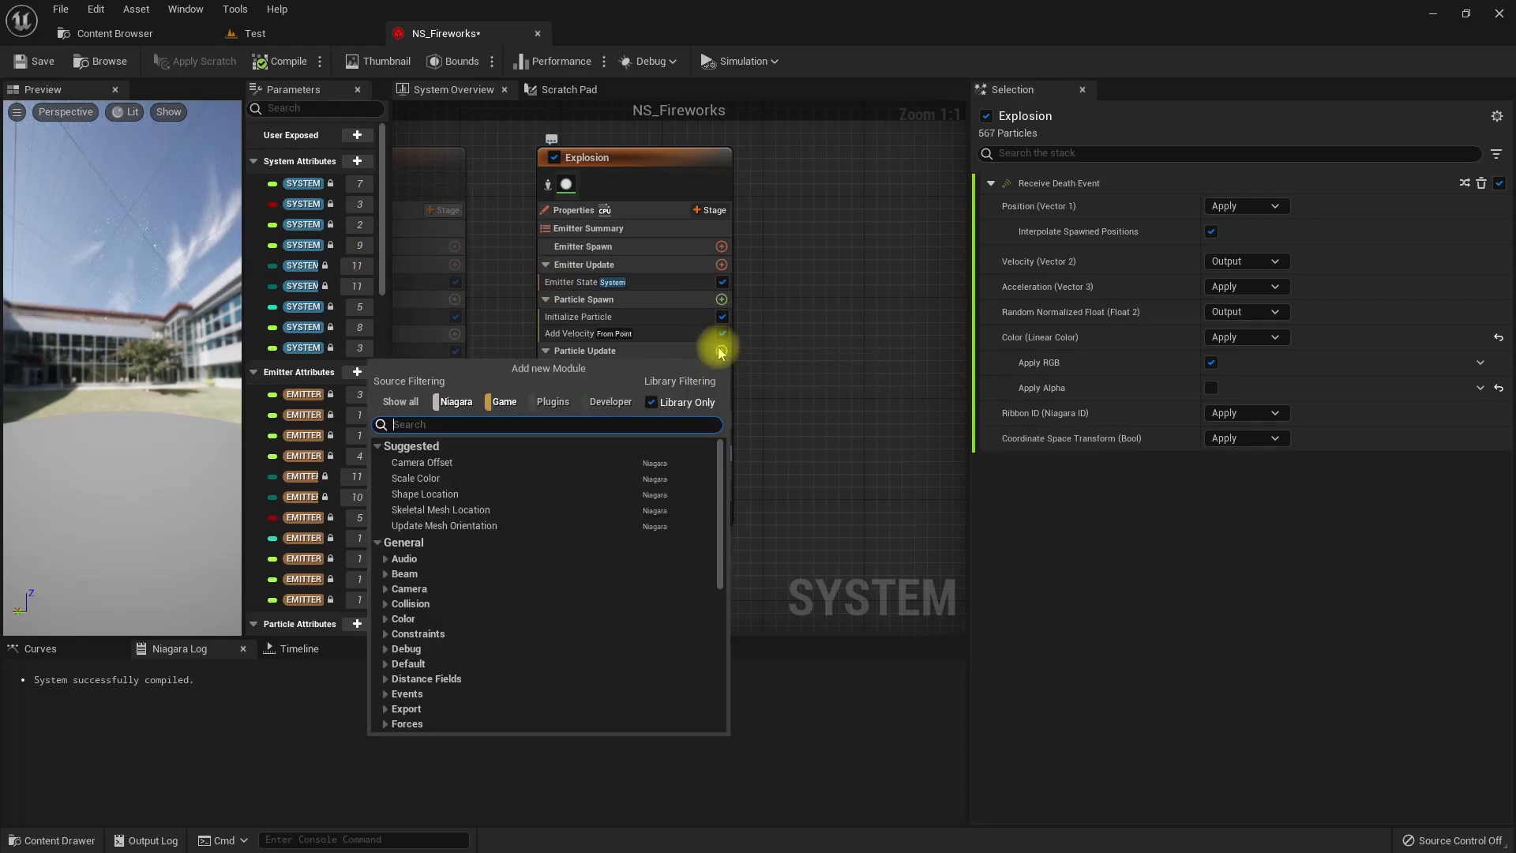
text(drag)
key(Return)
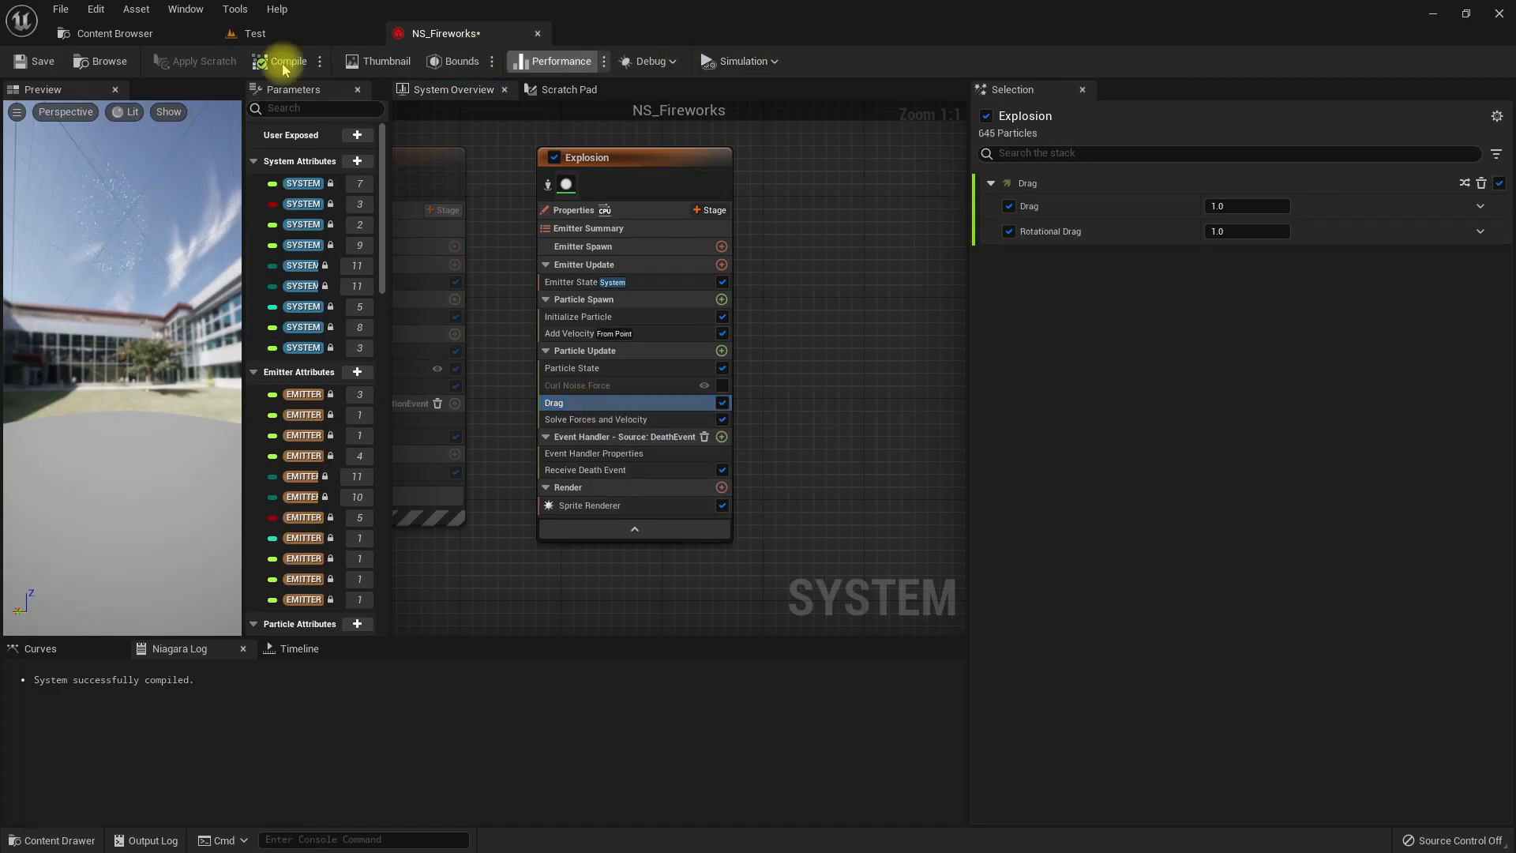
click(304, 33)
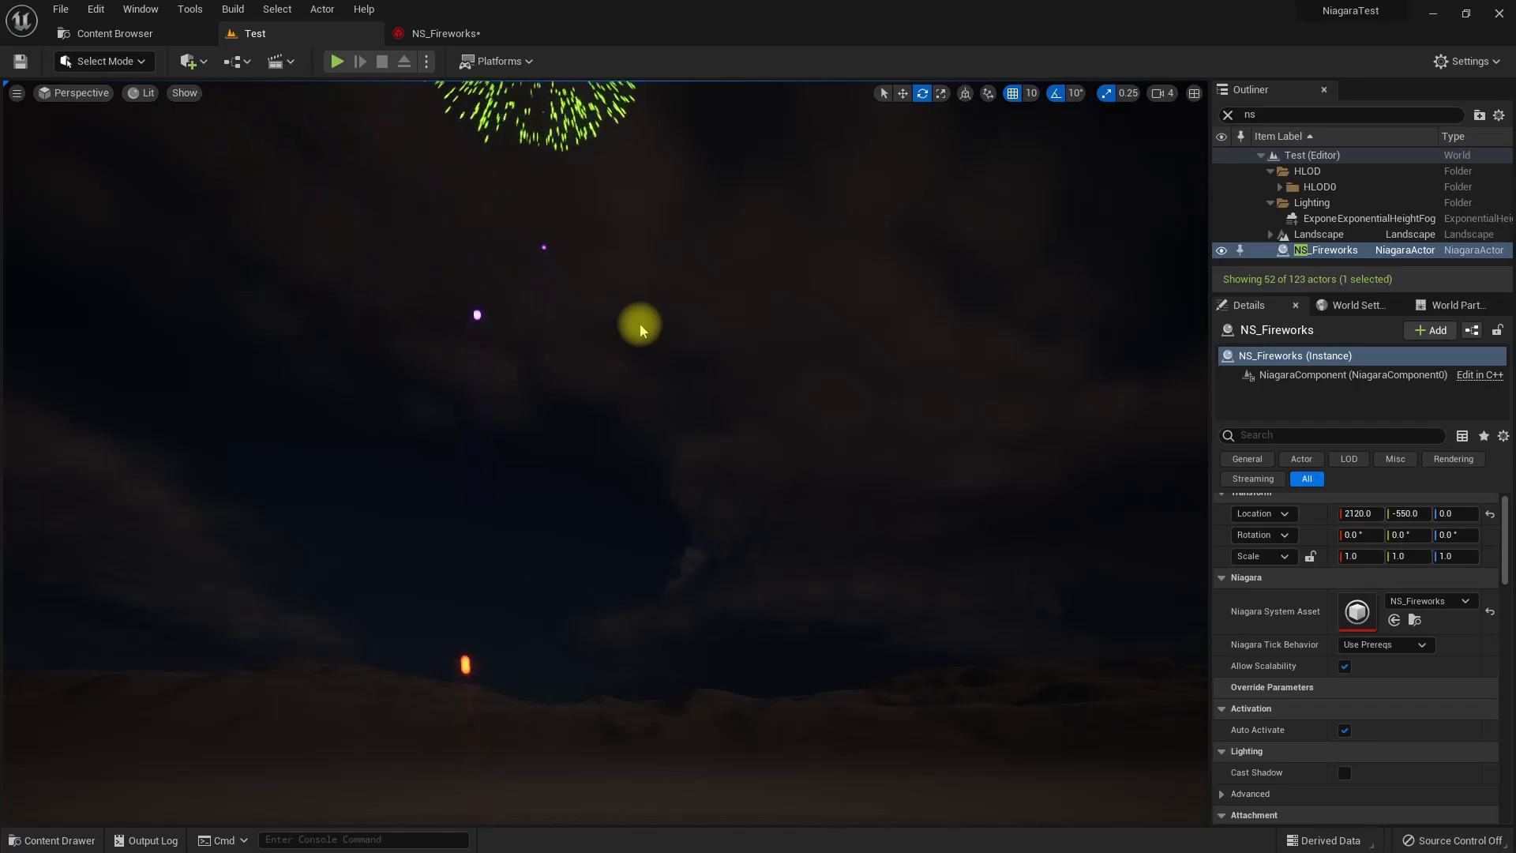
key(F11)
key(F11)
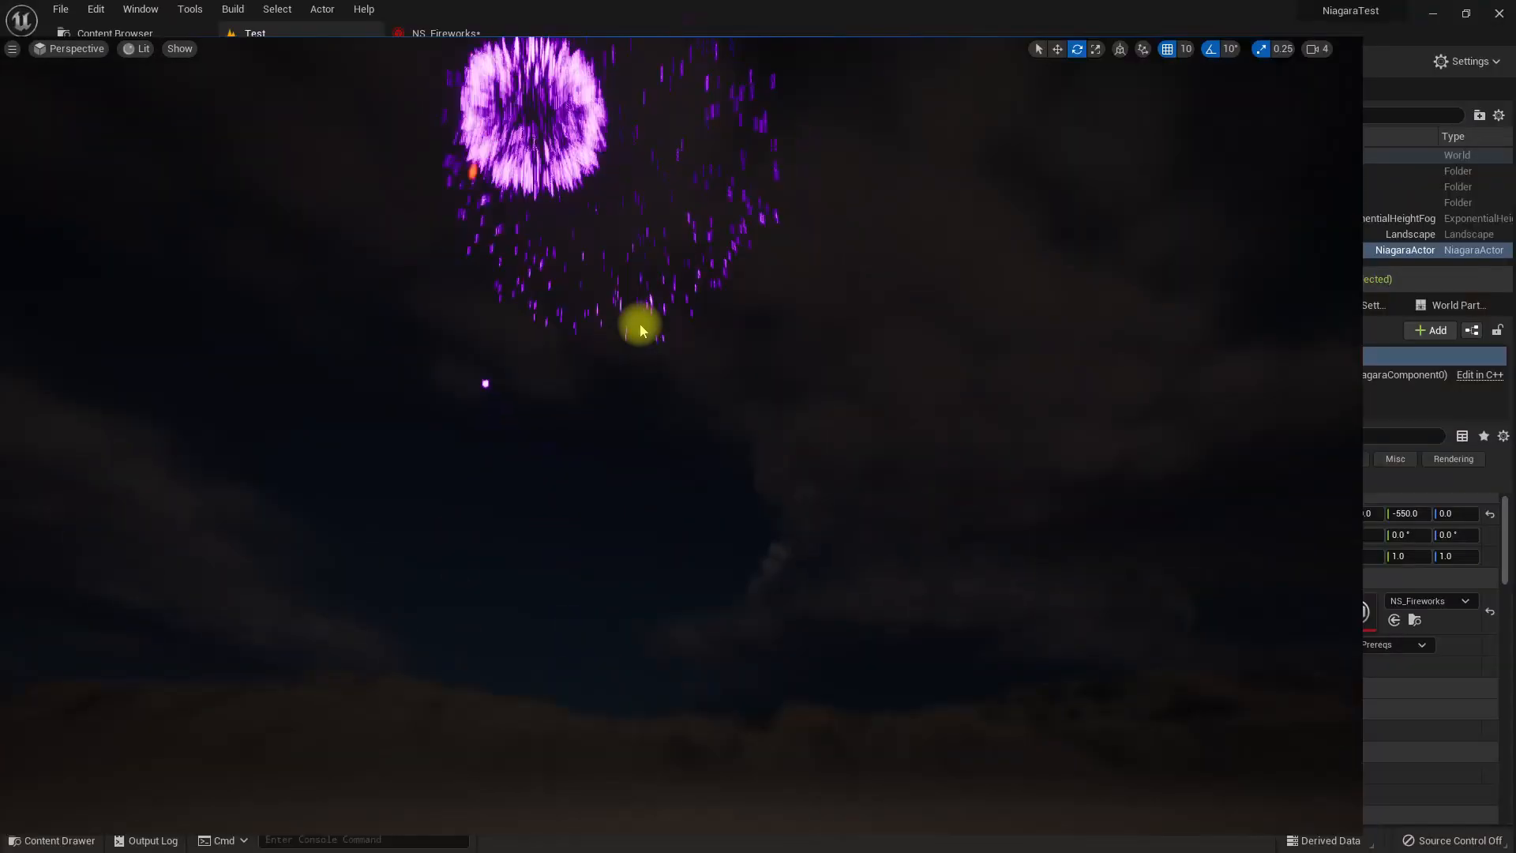
Re-enable the Trail_Sprites emitter and view the trails together with the explosions in the Test level.
click(442, 33)
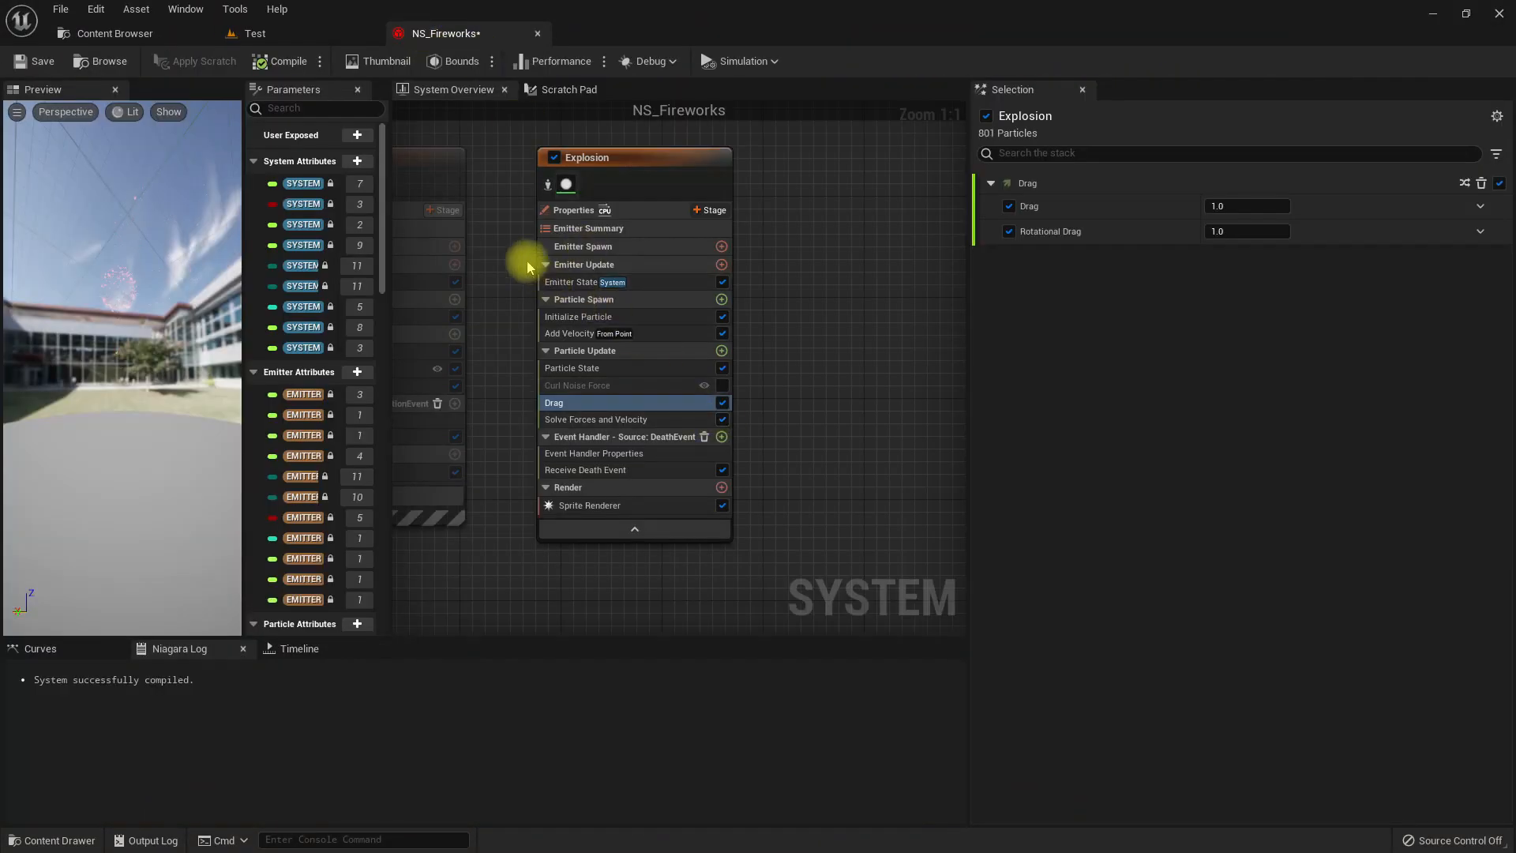
click(464, 247)
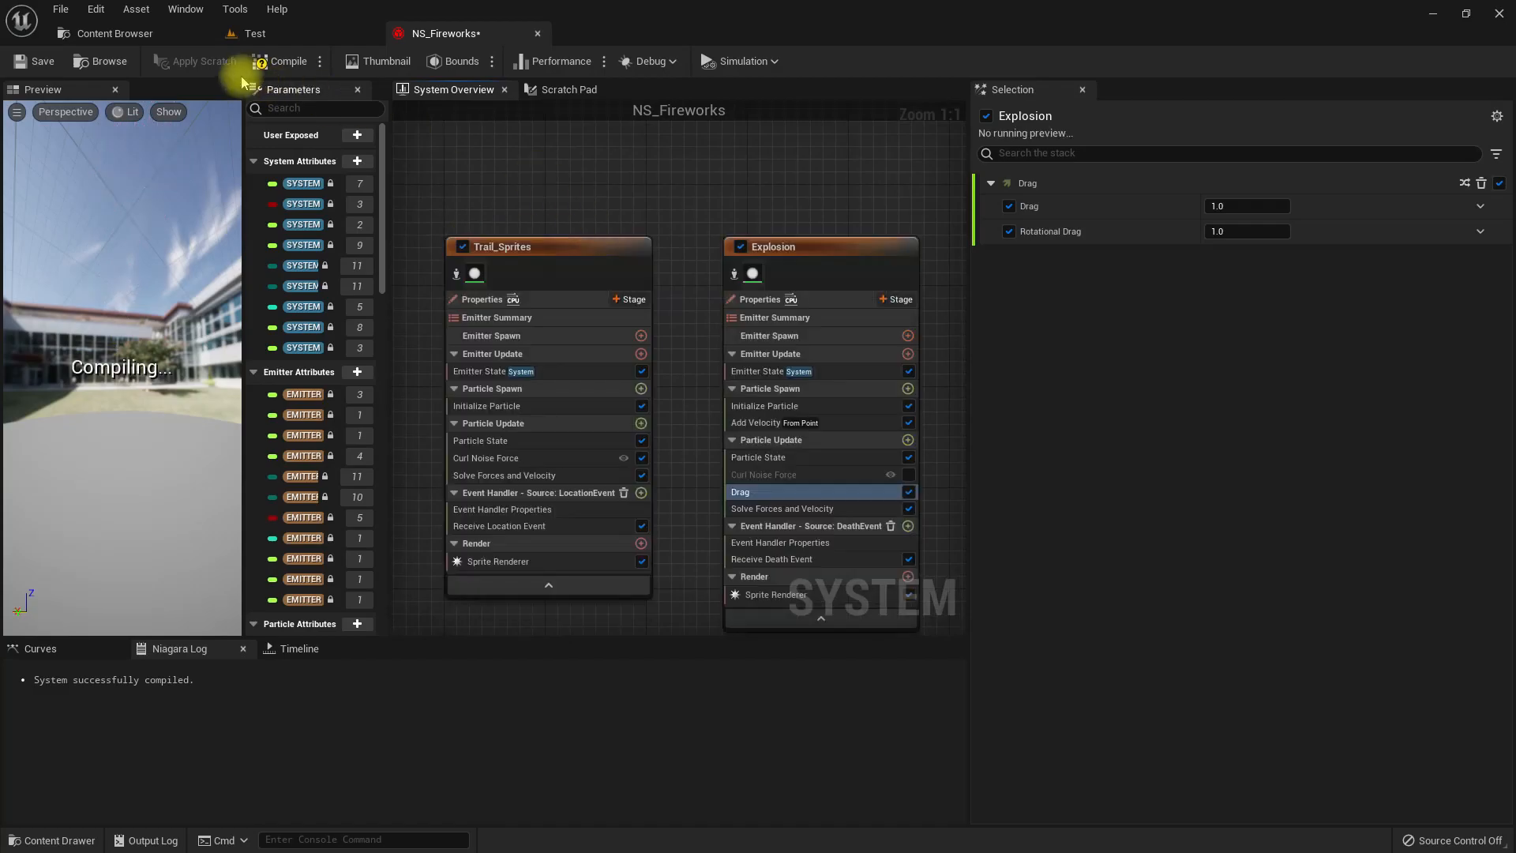
click(231, 36)
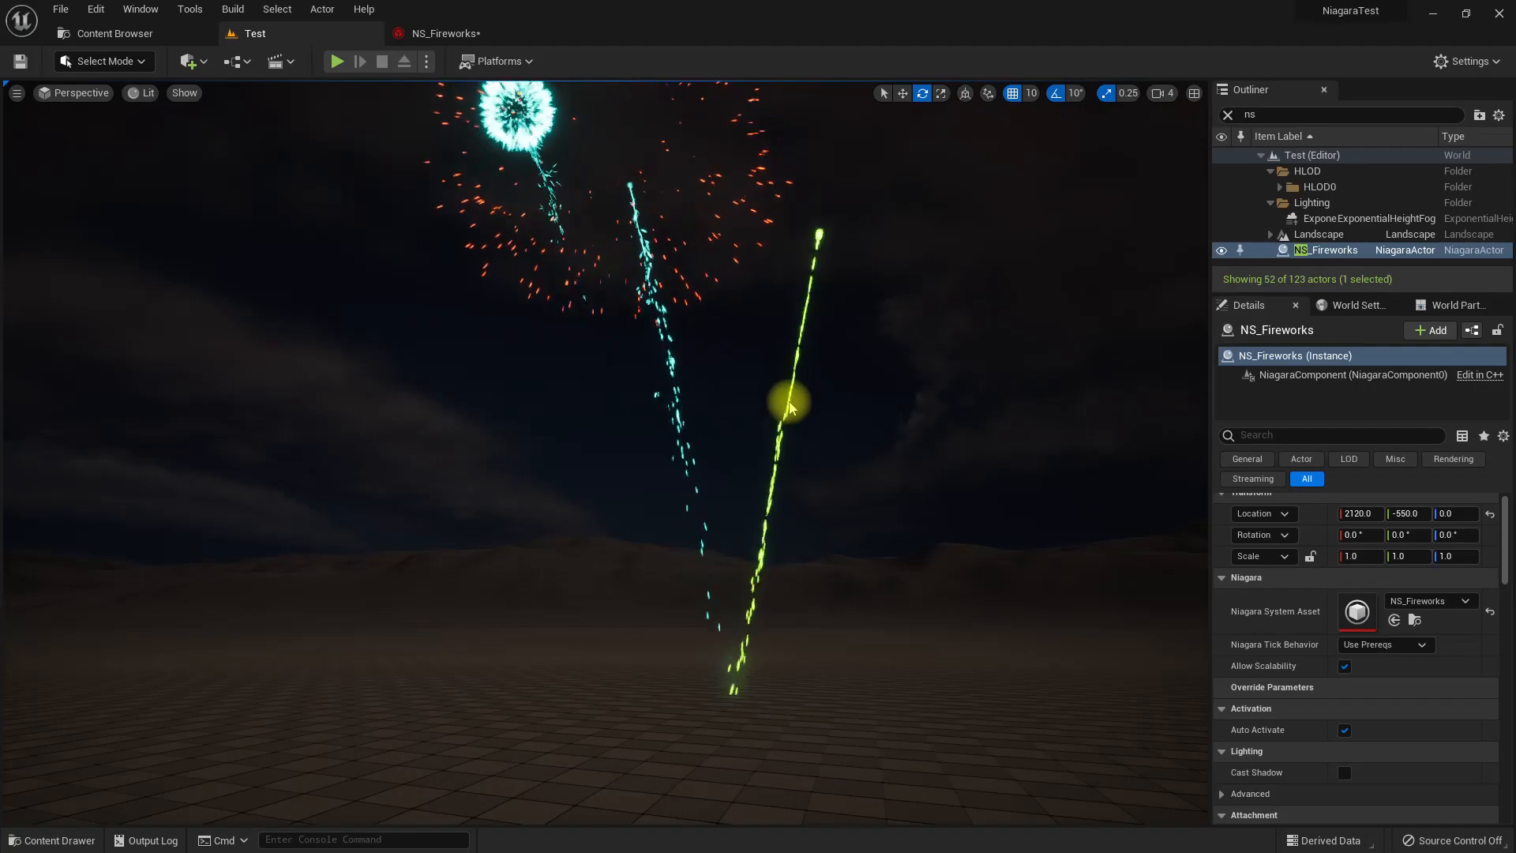
right_drag(818, 424, 813, 395)
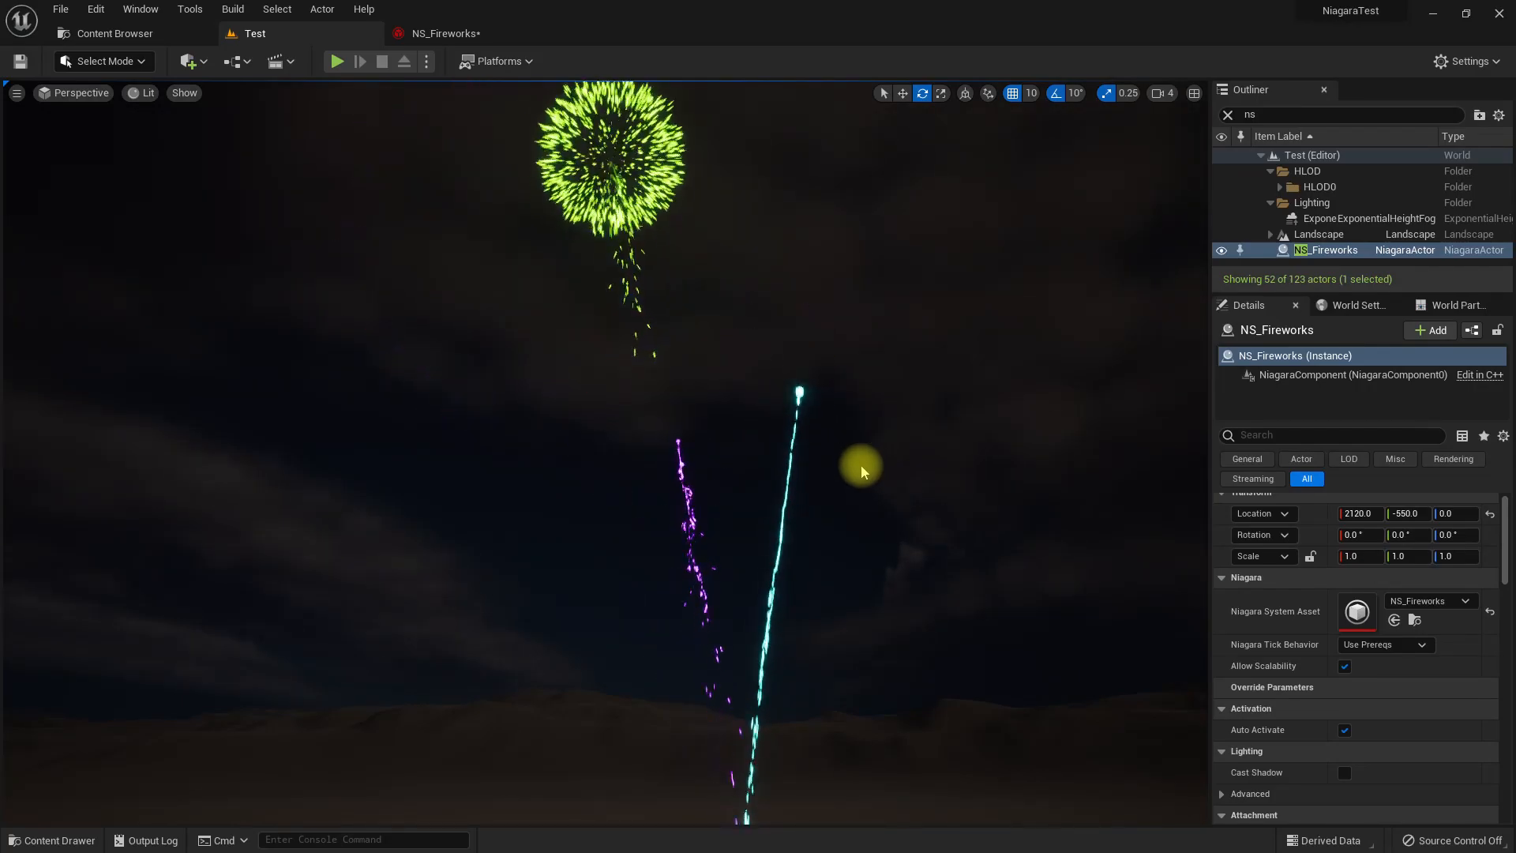
Add a Gravity Force module to Explosion's Particle Update and check the fireworks full screen in the Test level.
click(435, 33)
right_drag(705, 382, 600, 280)
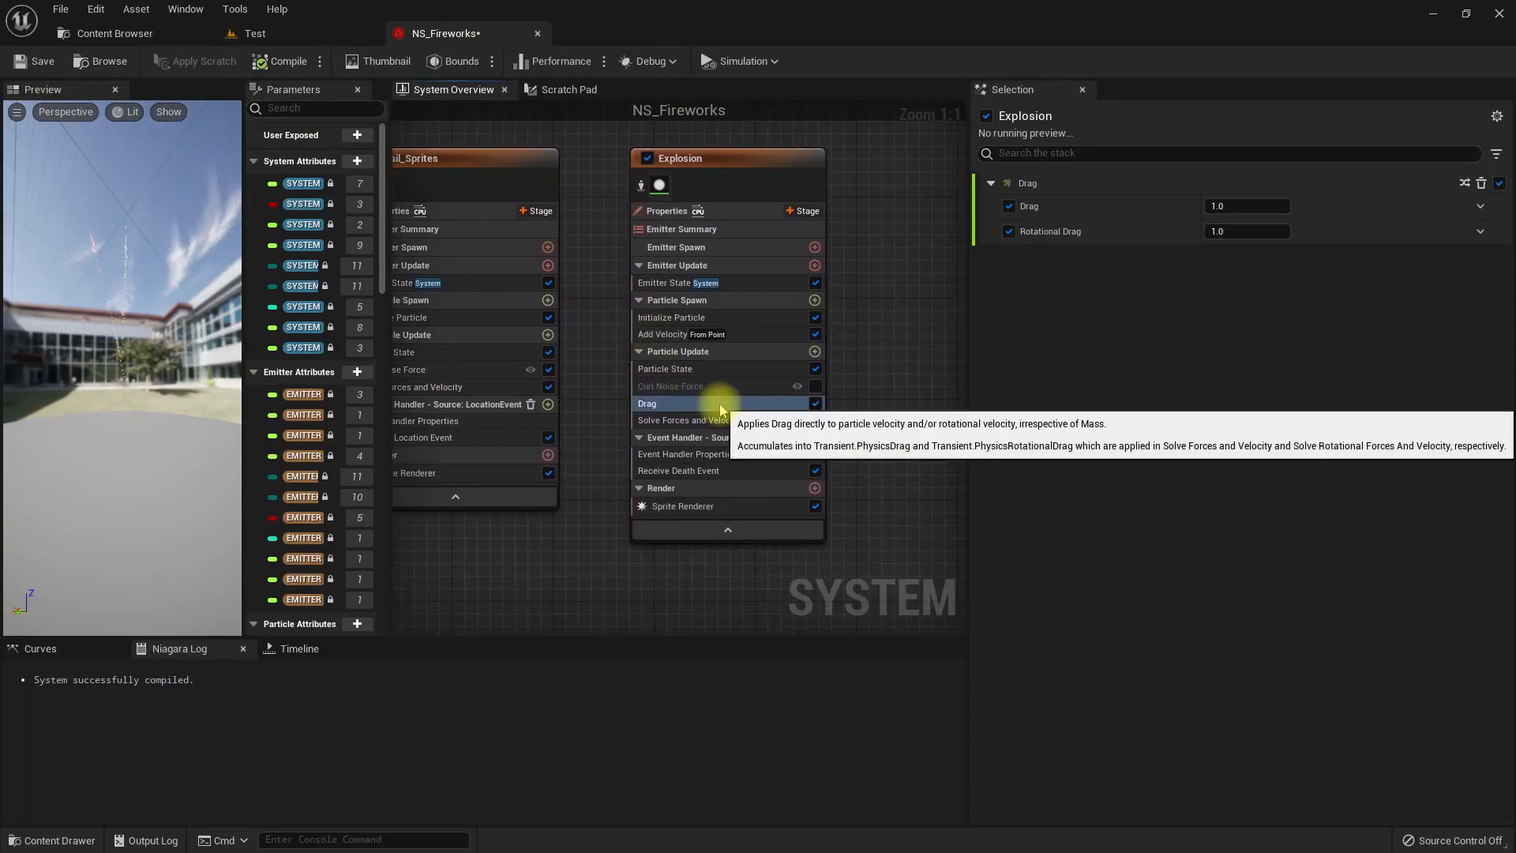
click(814, 352)
text(grav)
key(Return)
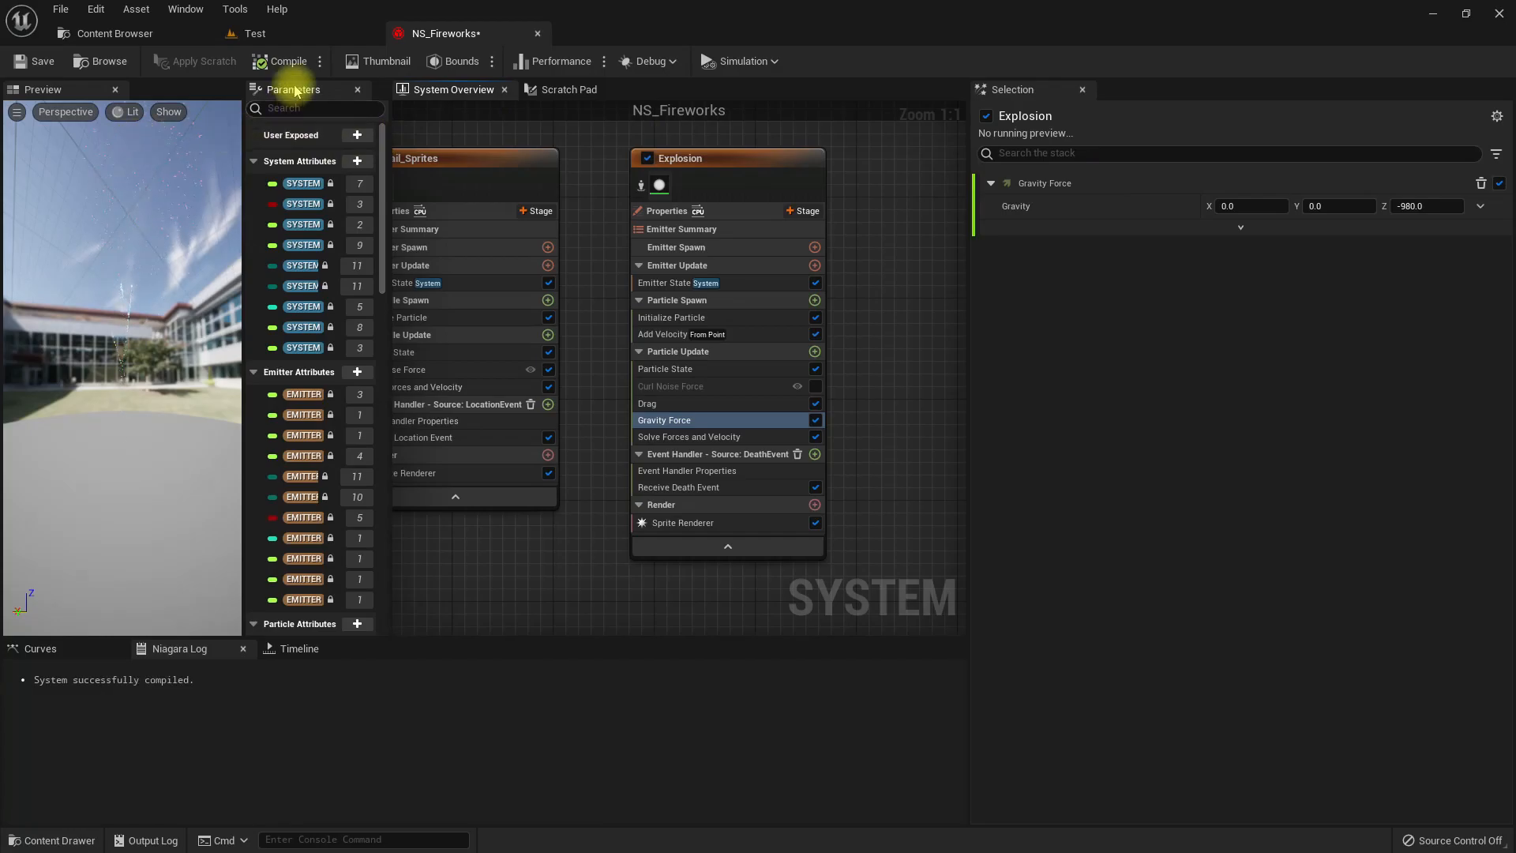
click(277, 33)
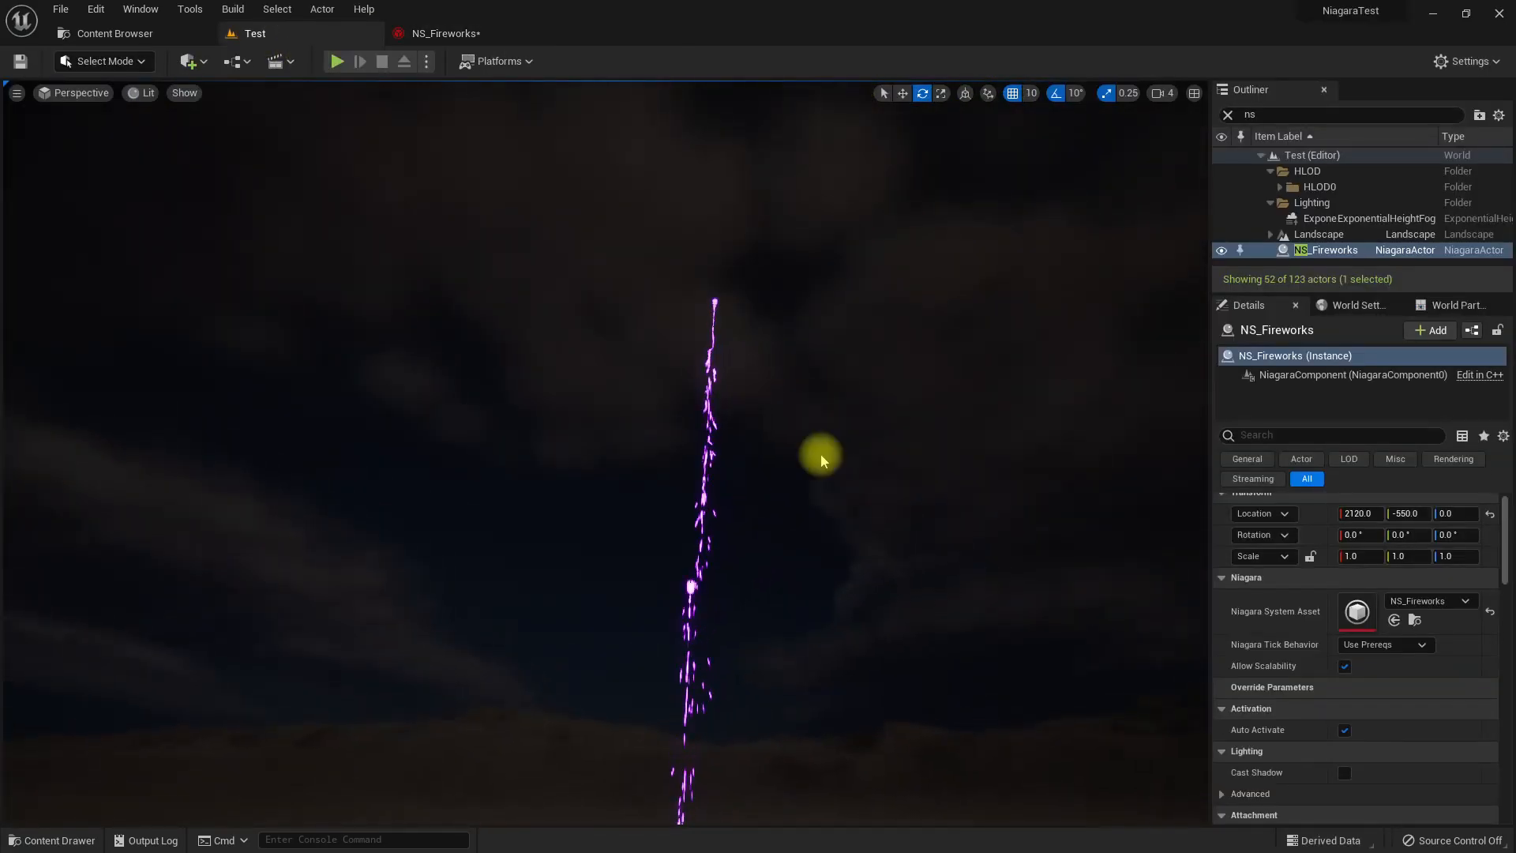
key(F11)
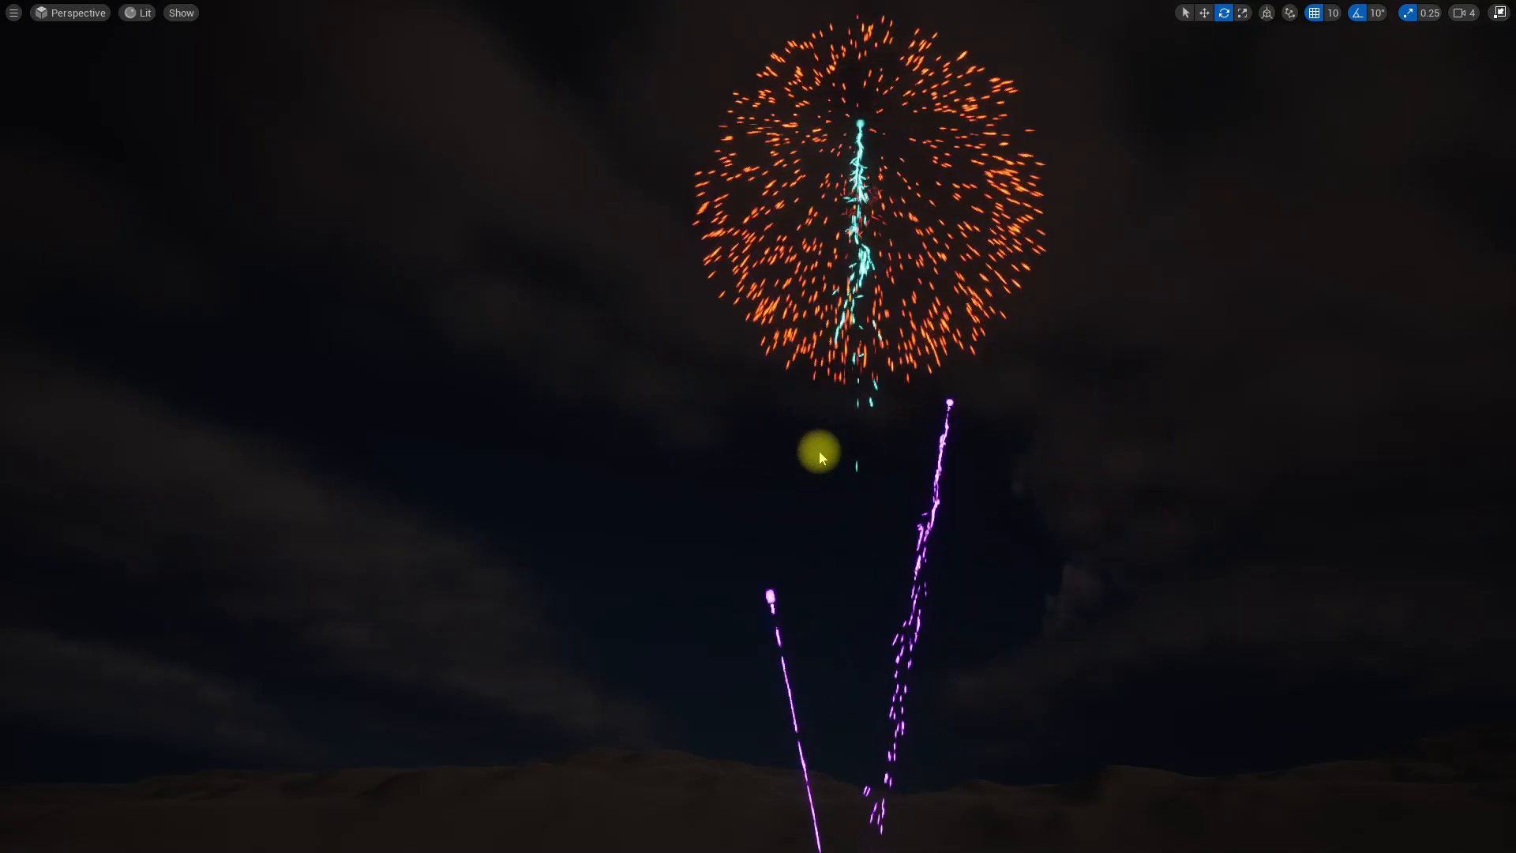
key(F11)
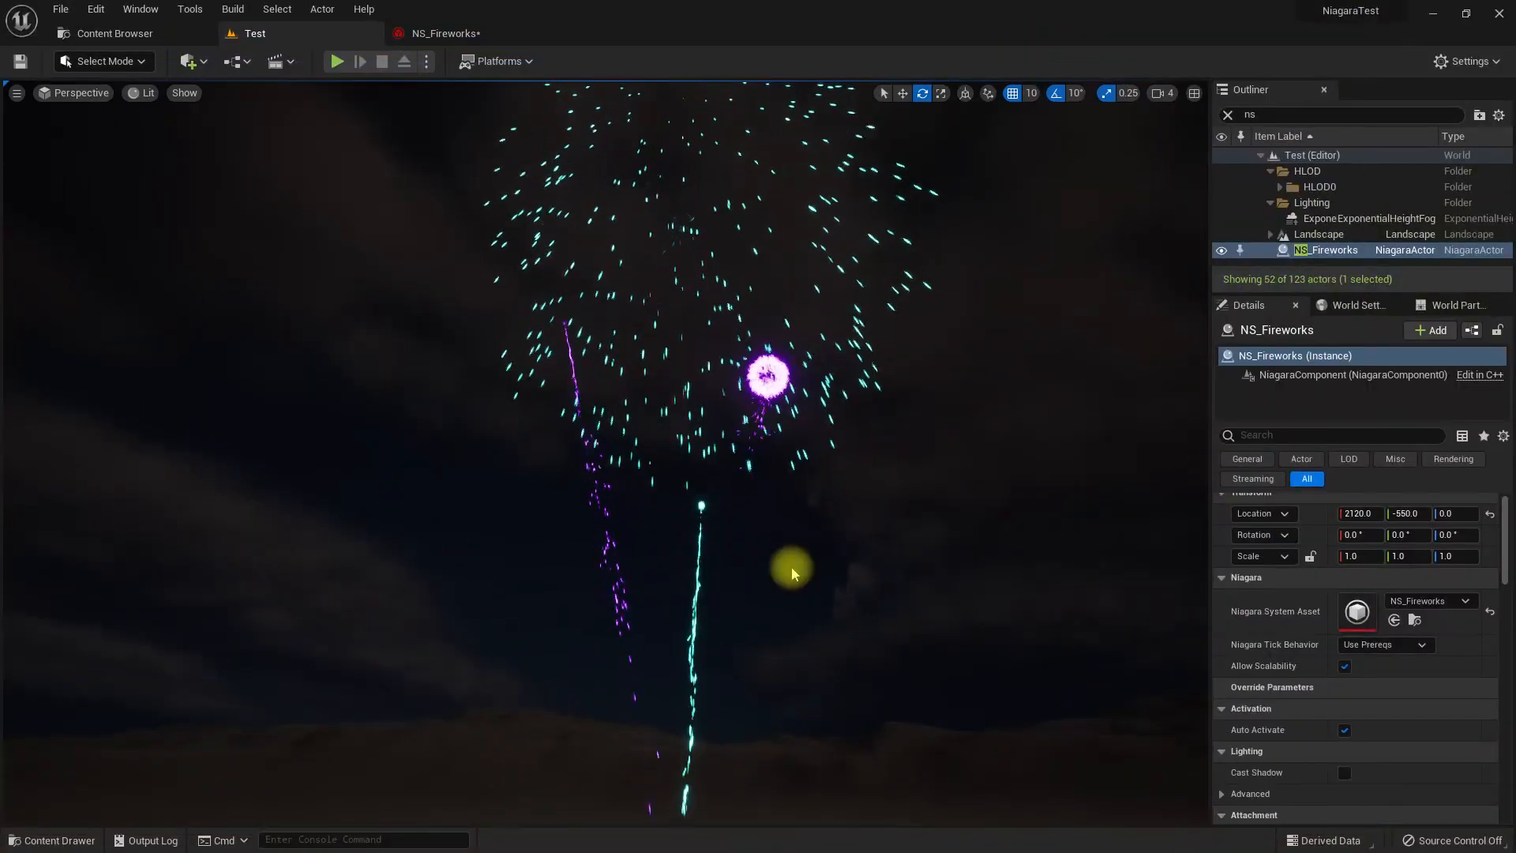
Add a Curl Noise Force module with Noise Strength 400 to Explosion's Particle Update and check the bursts in the Test level.
click(444, 34)
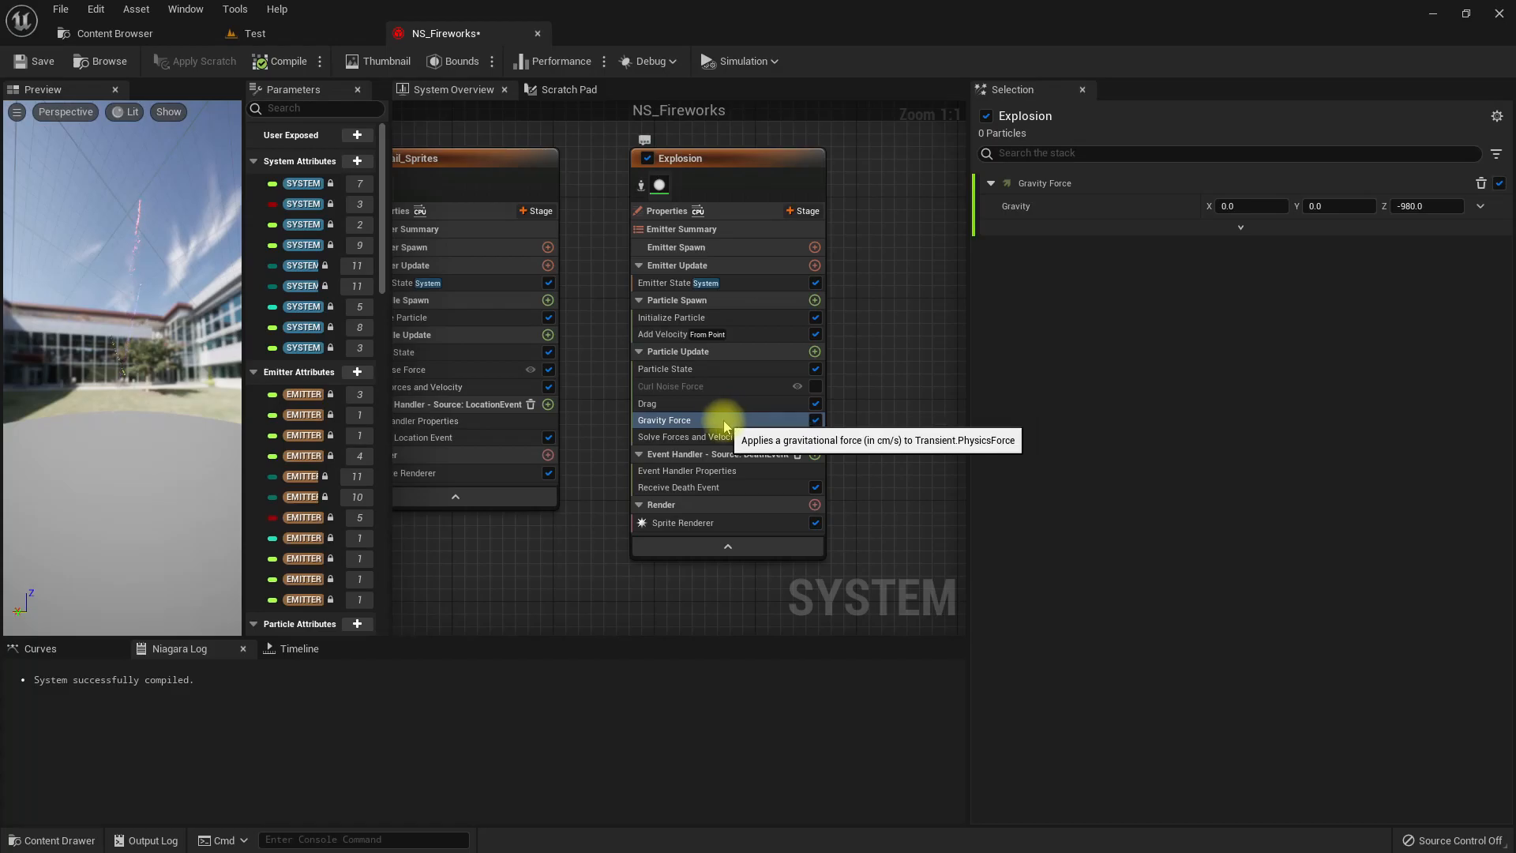
click(815, 352)
text(cur)
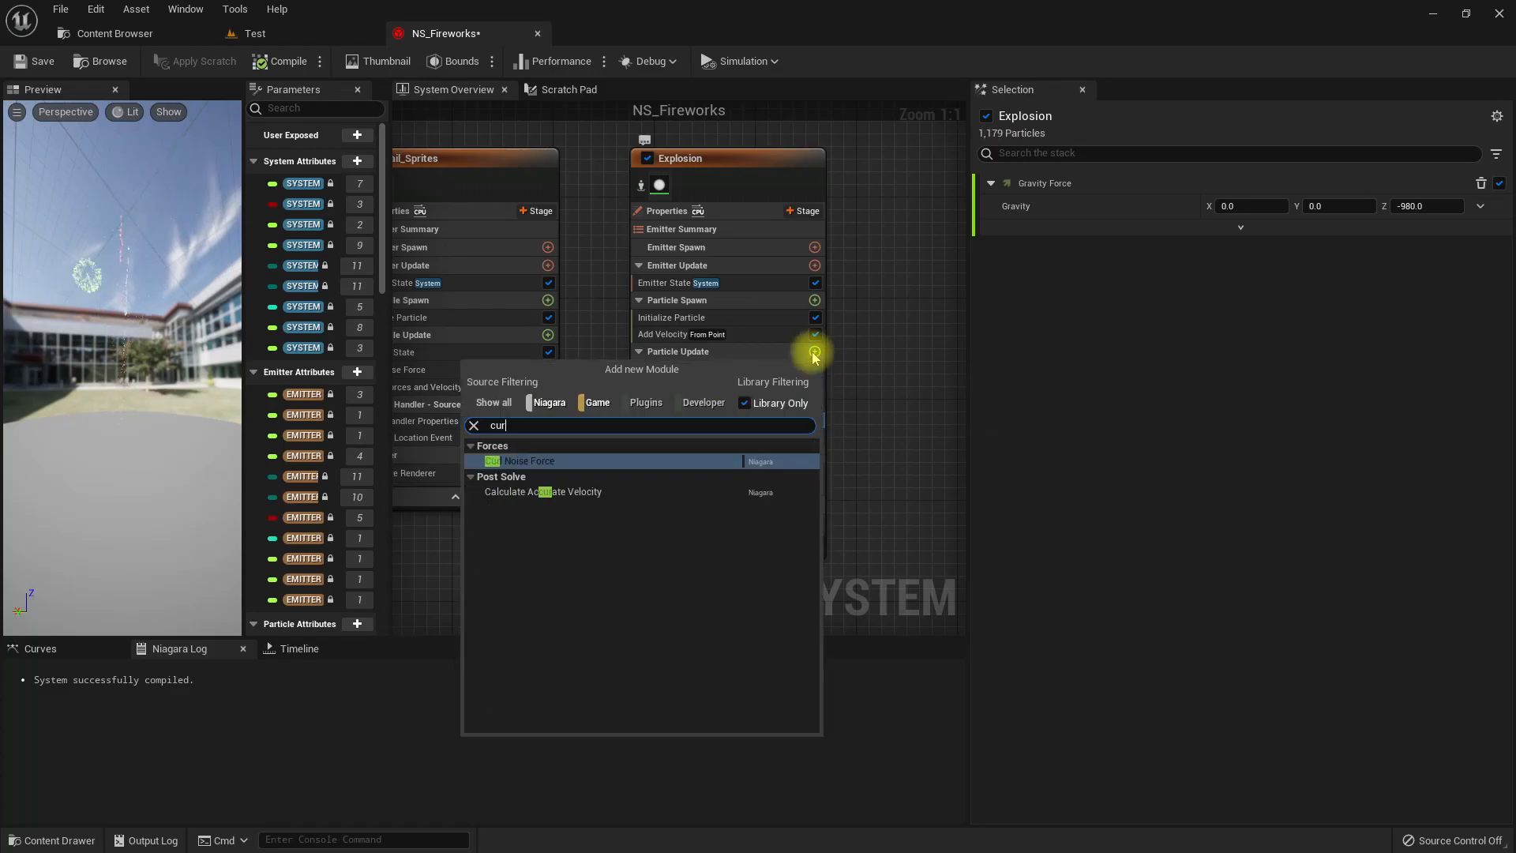
key(Return)
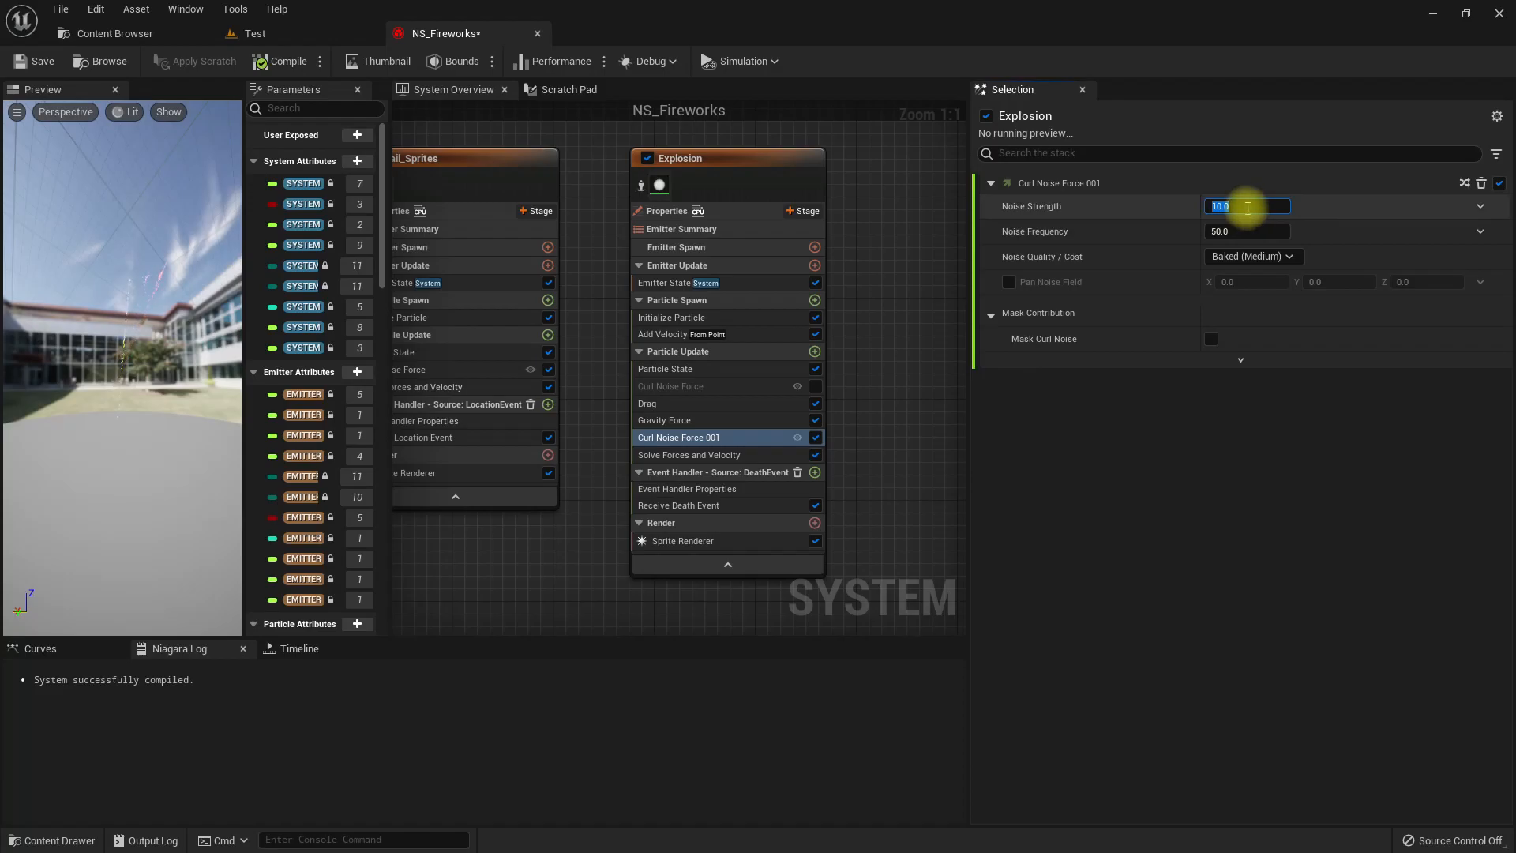
text(400)
key(Return)
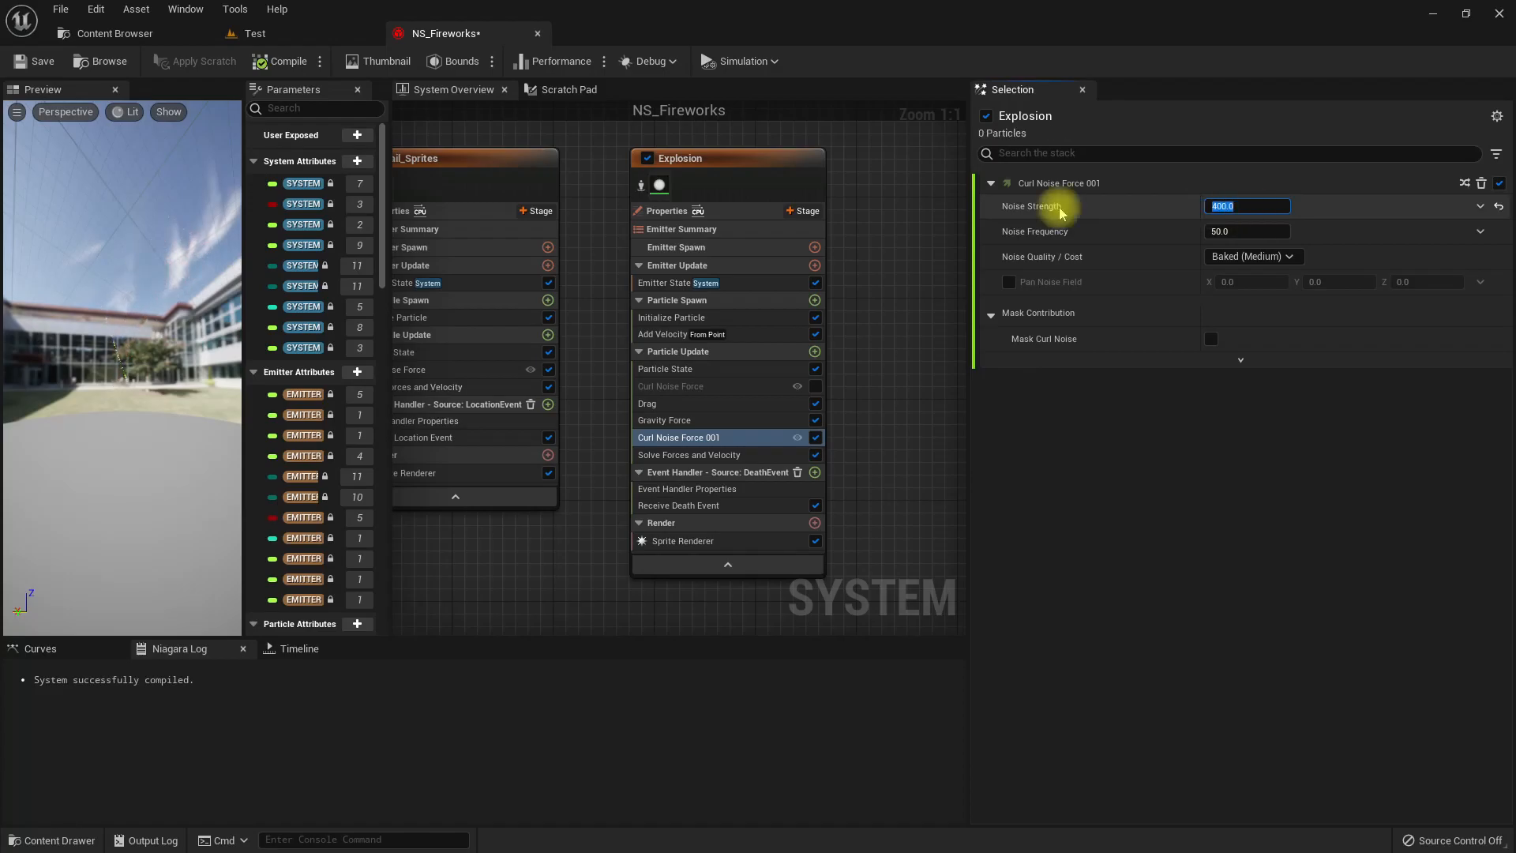
click(343, 32)
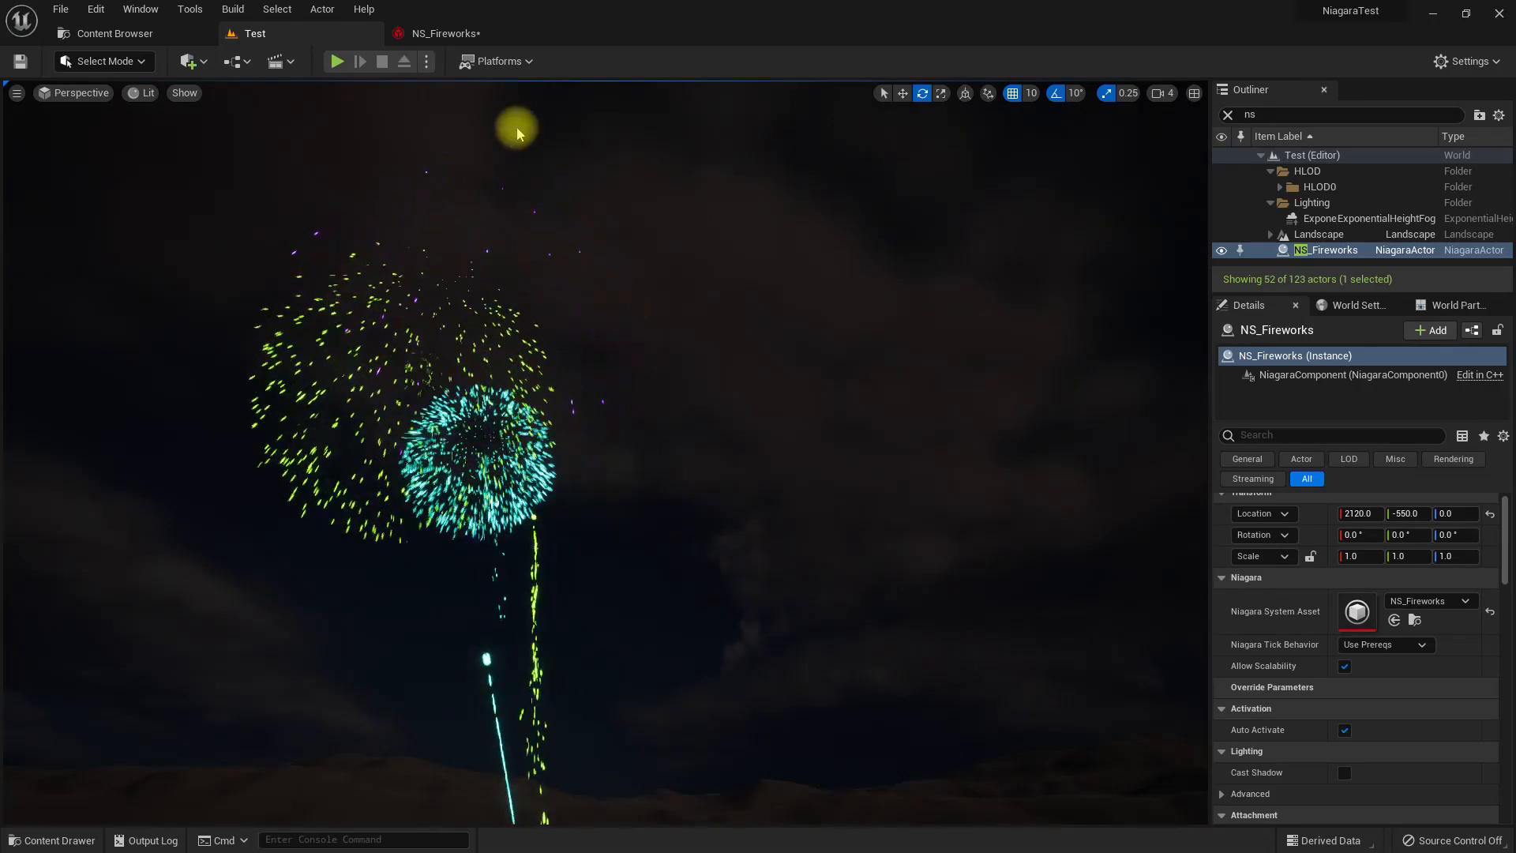
Raise the Noise Strength of Explosion's active Curl Noise Force to 1000 and check the fireworks in the Test level.
click(440, 35)
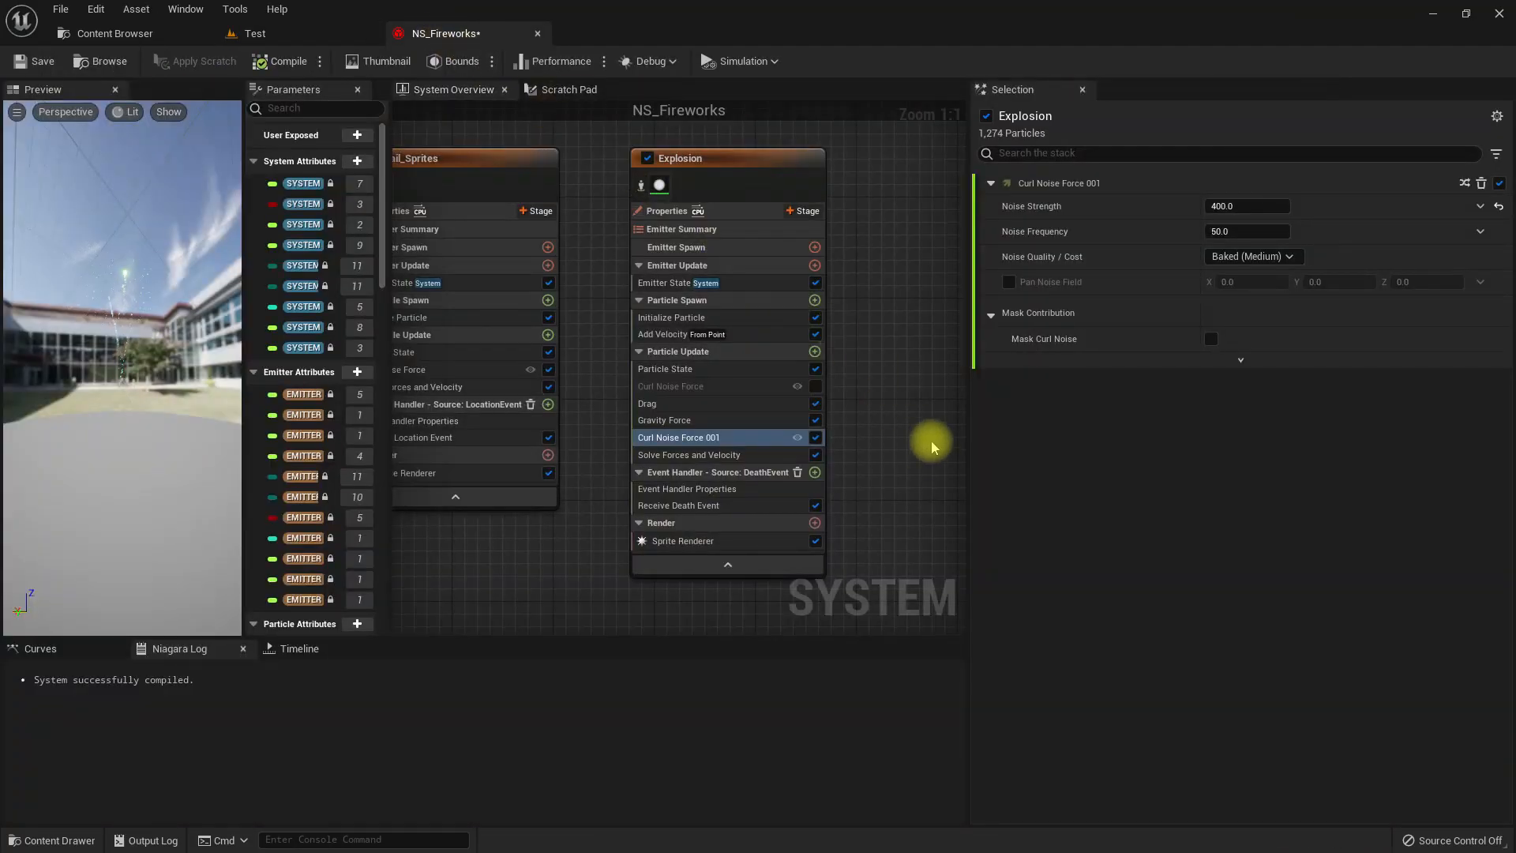
click(1233, 205)
text(1000)
key(Return)
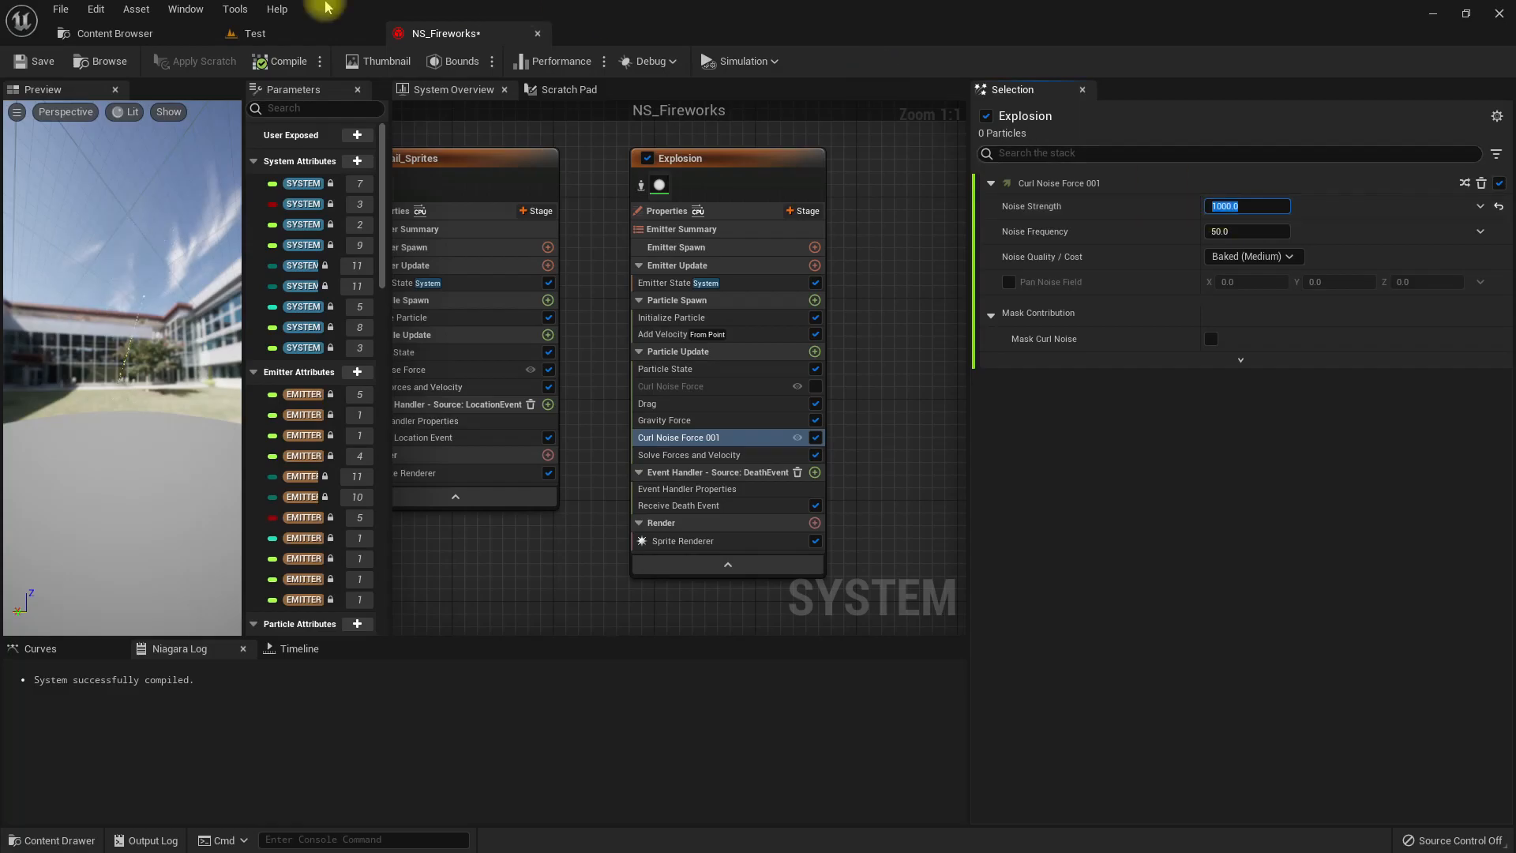
click(292, 37)
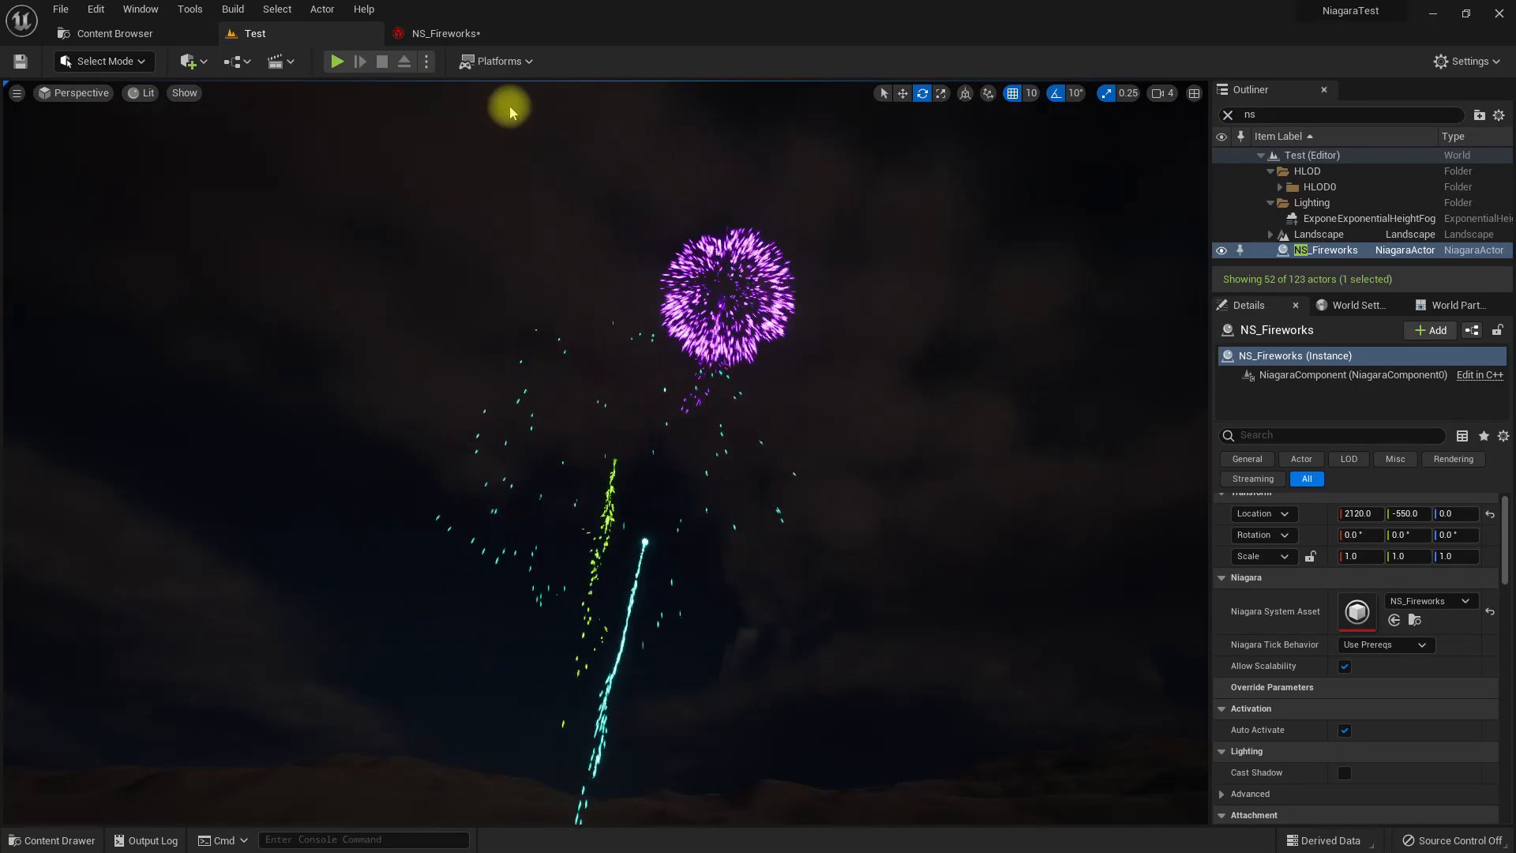
Disable the active Curl Noise Force module in Explosion's Particle Update and view the fireworks in the Test level.
click(442, 33)
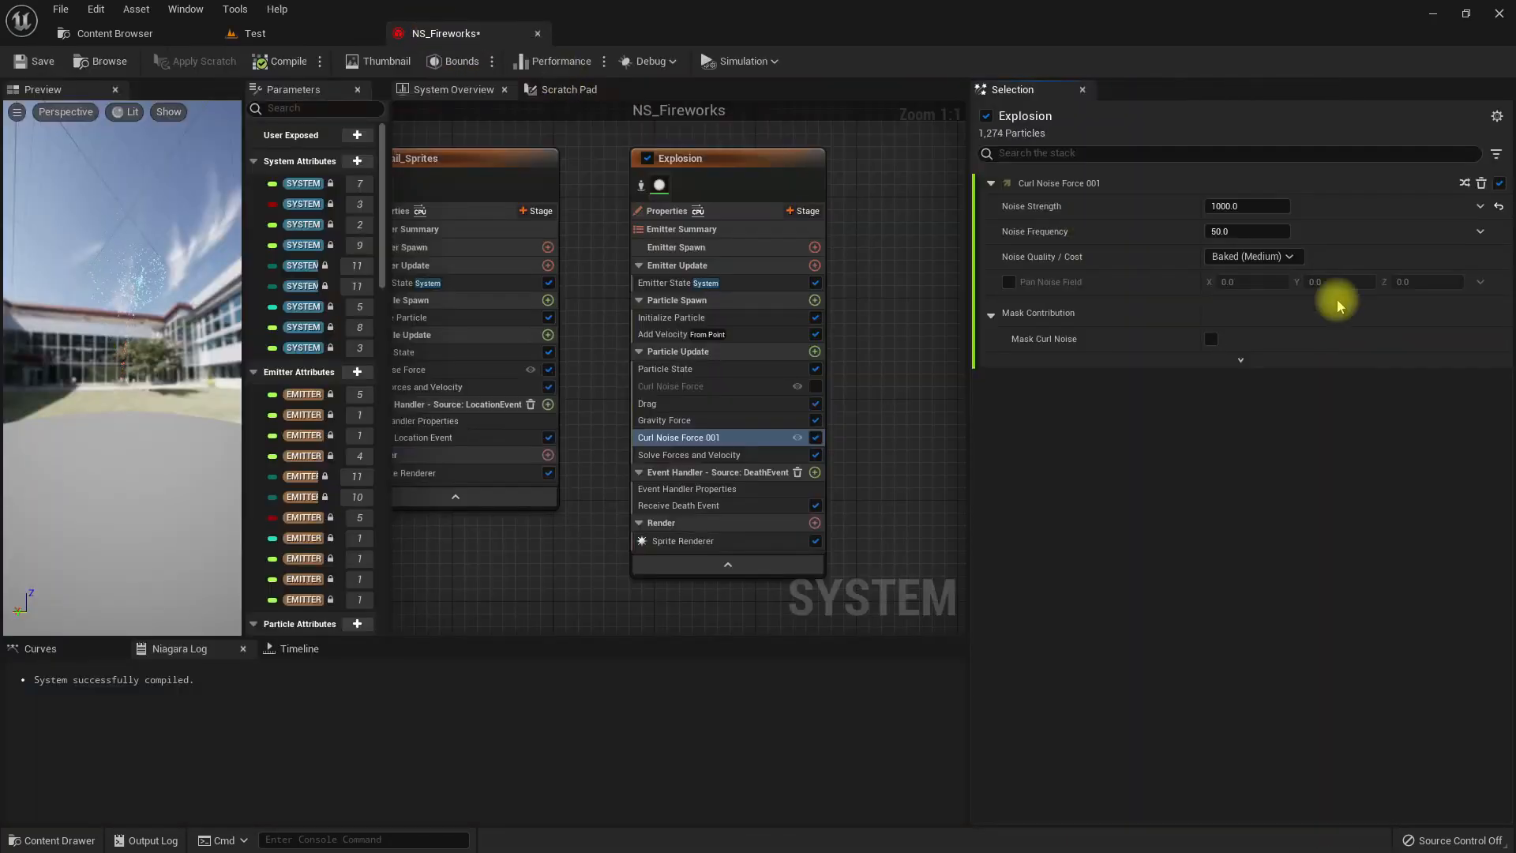
click(815, 438)
click(249, 34)
right_drag(794, 425, 802, 493)
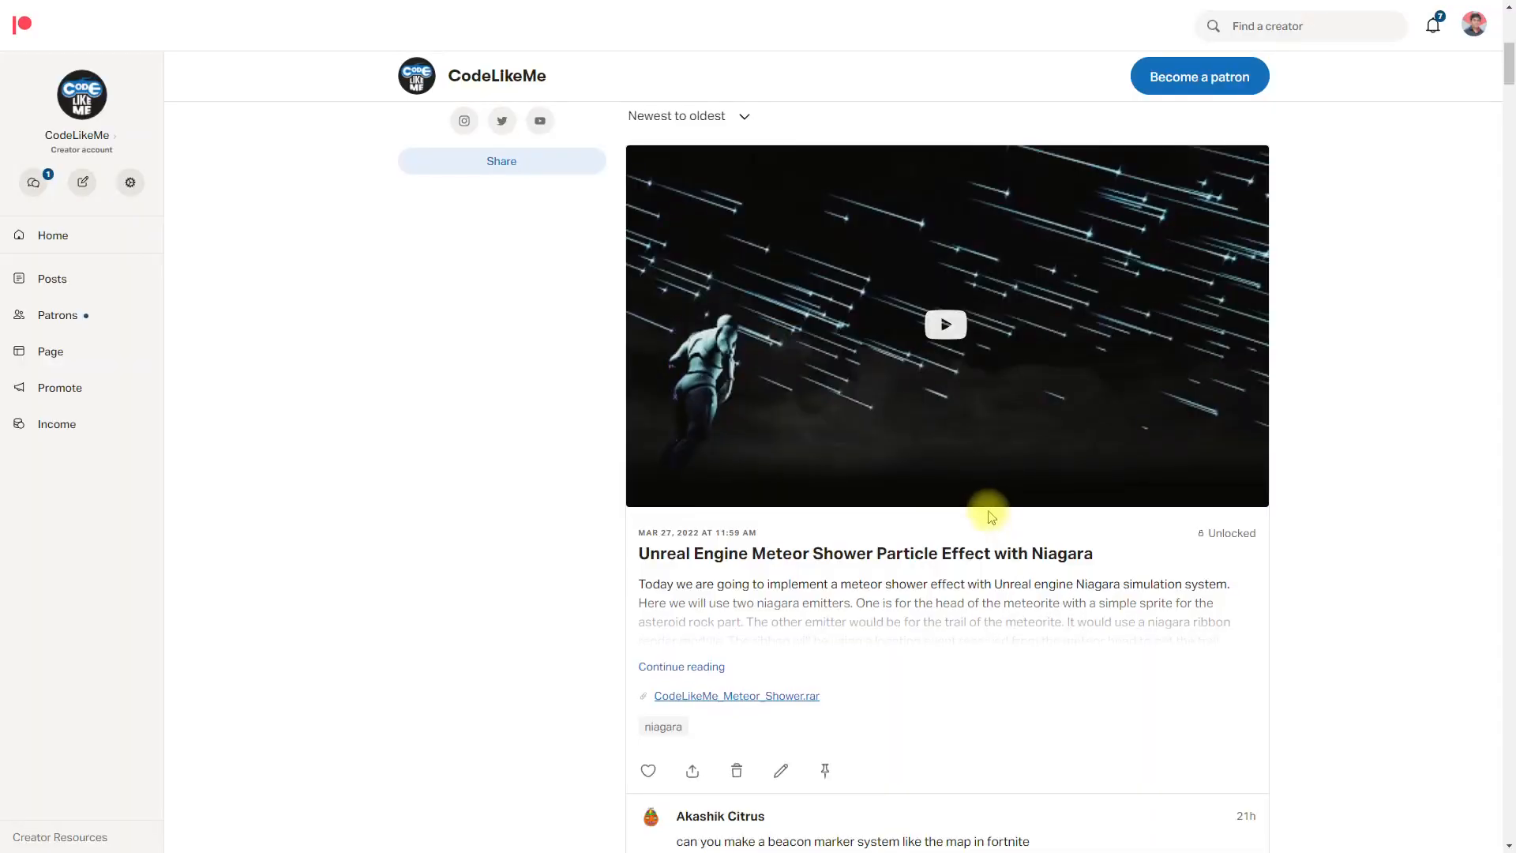
Switch to the CodeLikeMe page on Patreon and look through its list of Unreal Engine posts down to the end.
scroll(991, 517, down, 15)
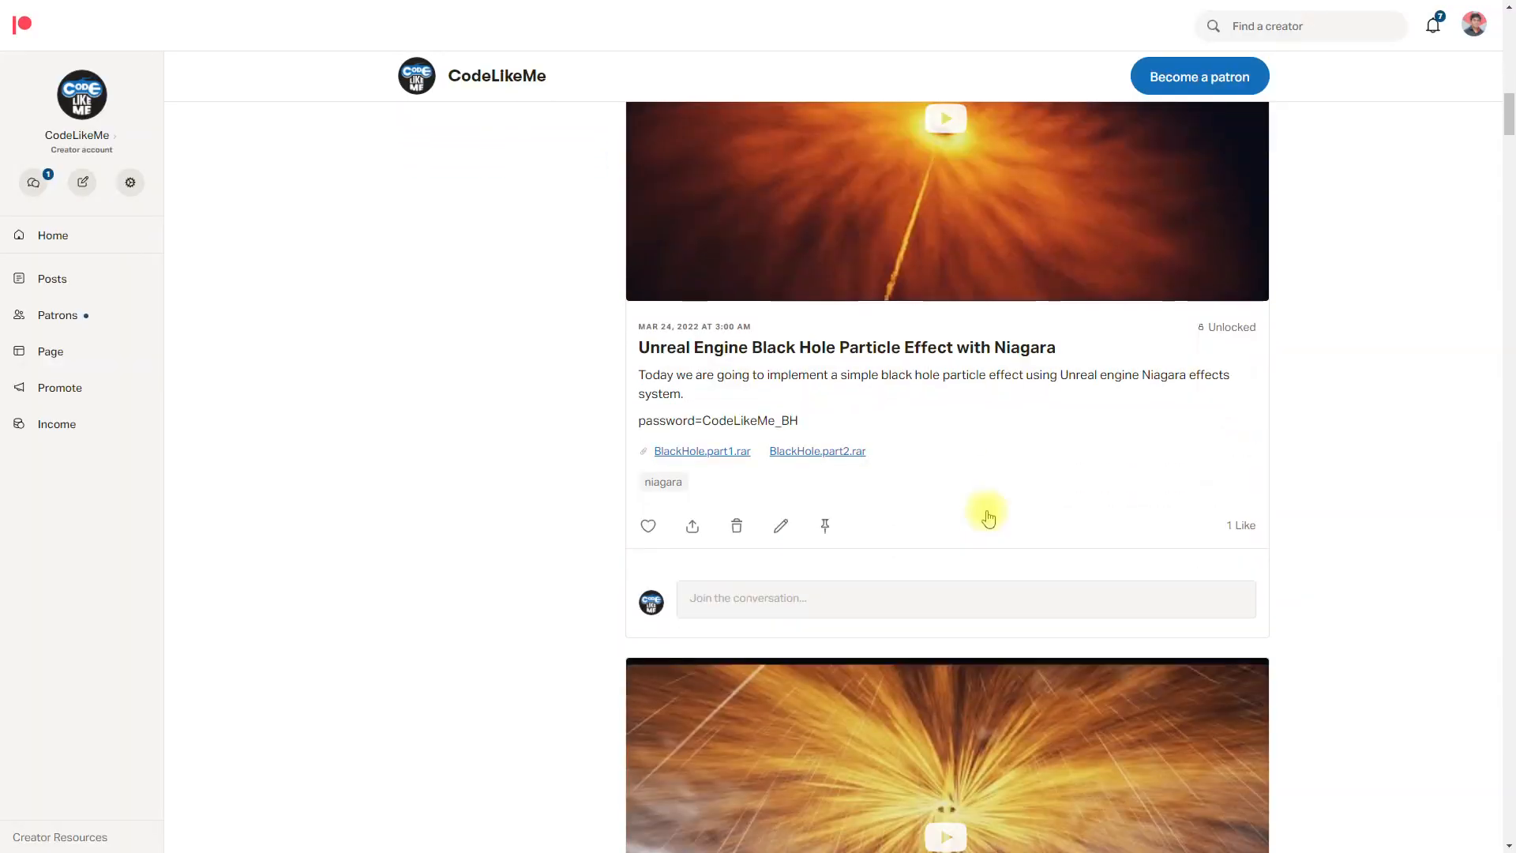
scroll(983, 517, down, 20)
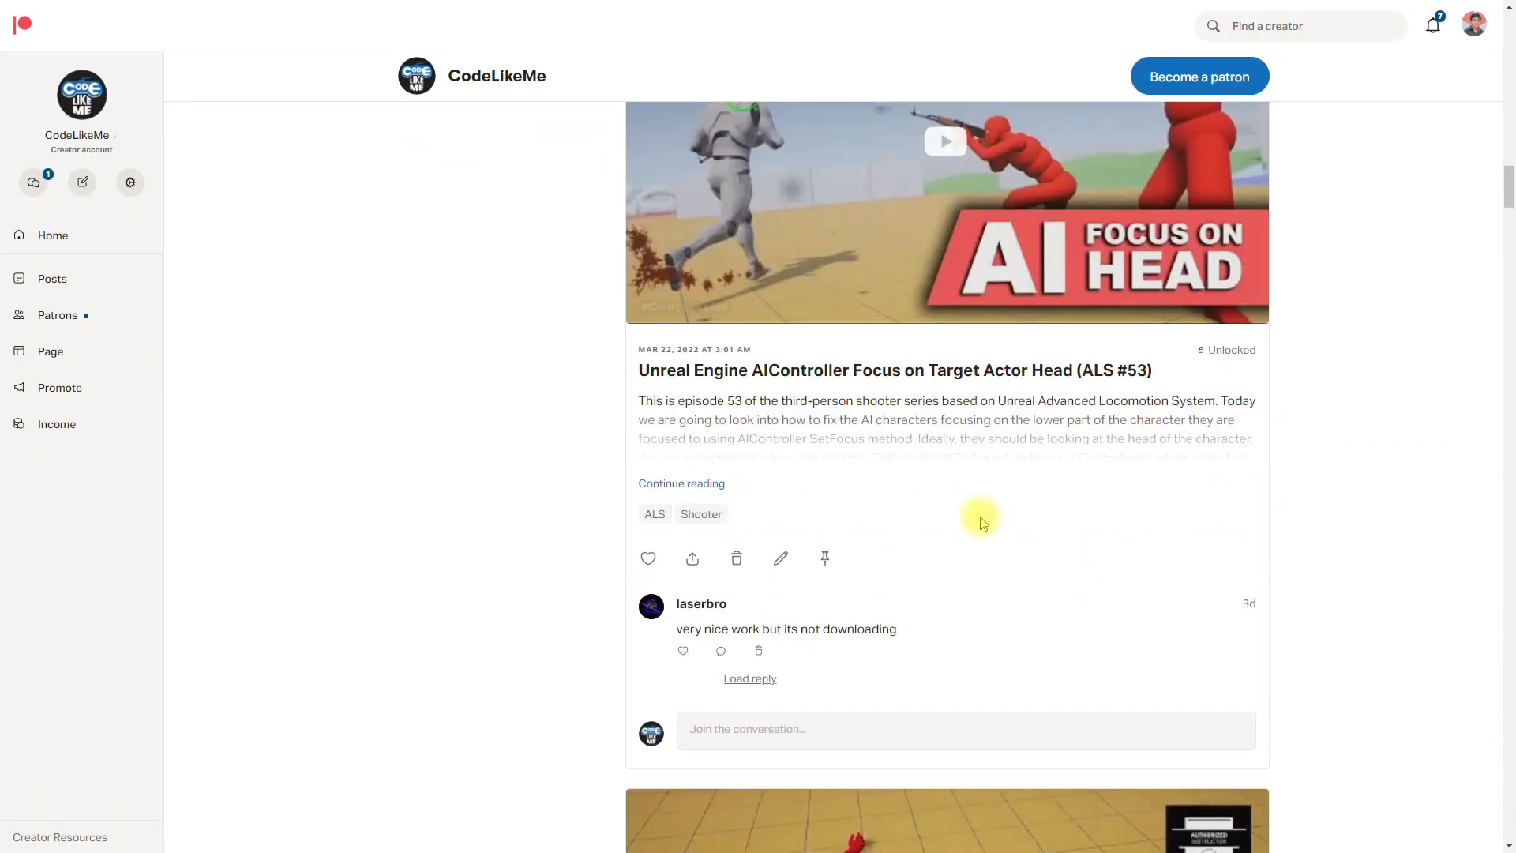
scroll(978, 525, down, 20)
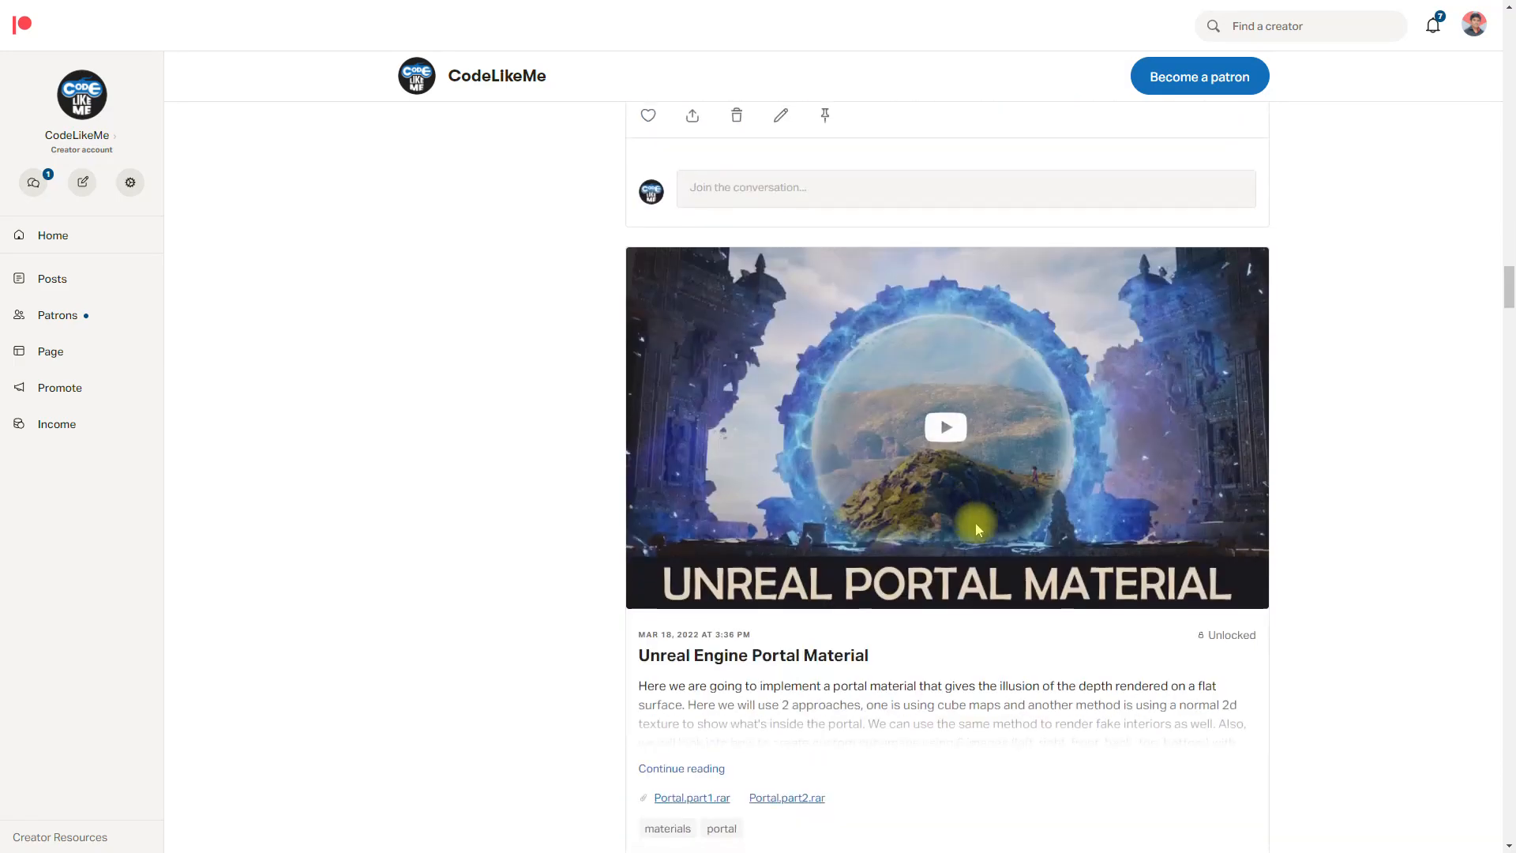
scroll(976, 530, down, 20)
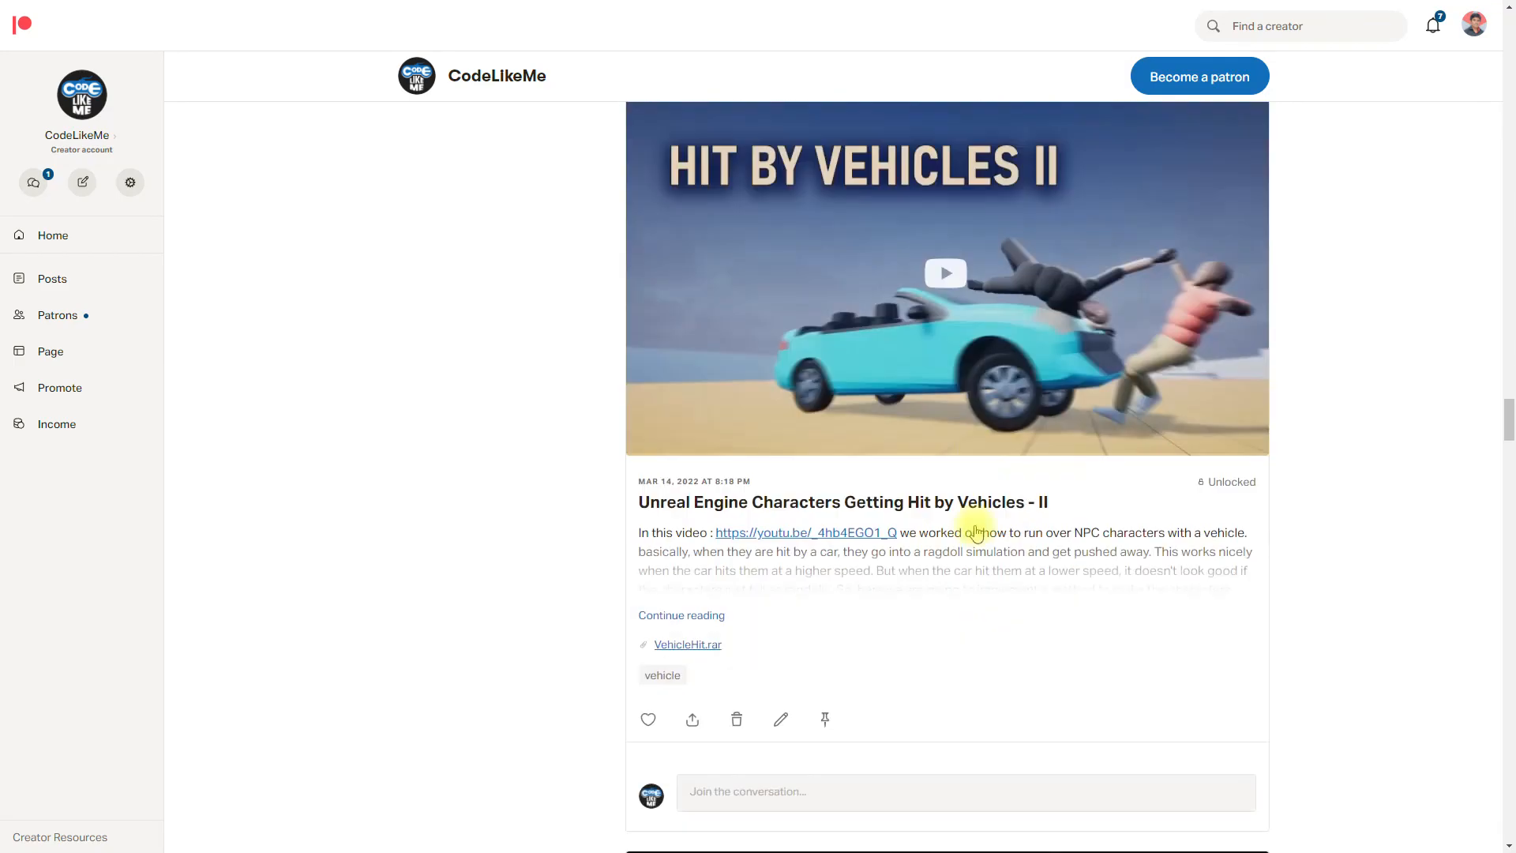
scroll(976, 530, down, 20)
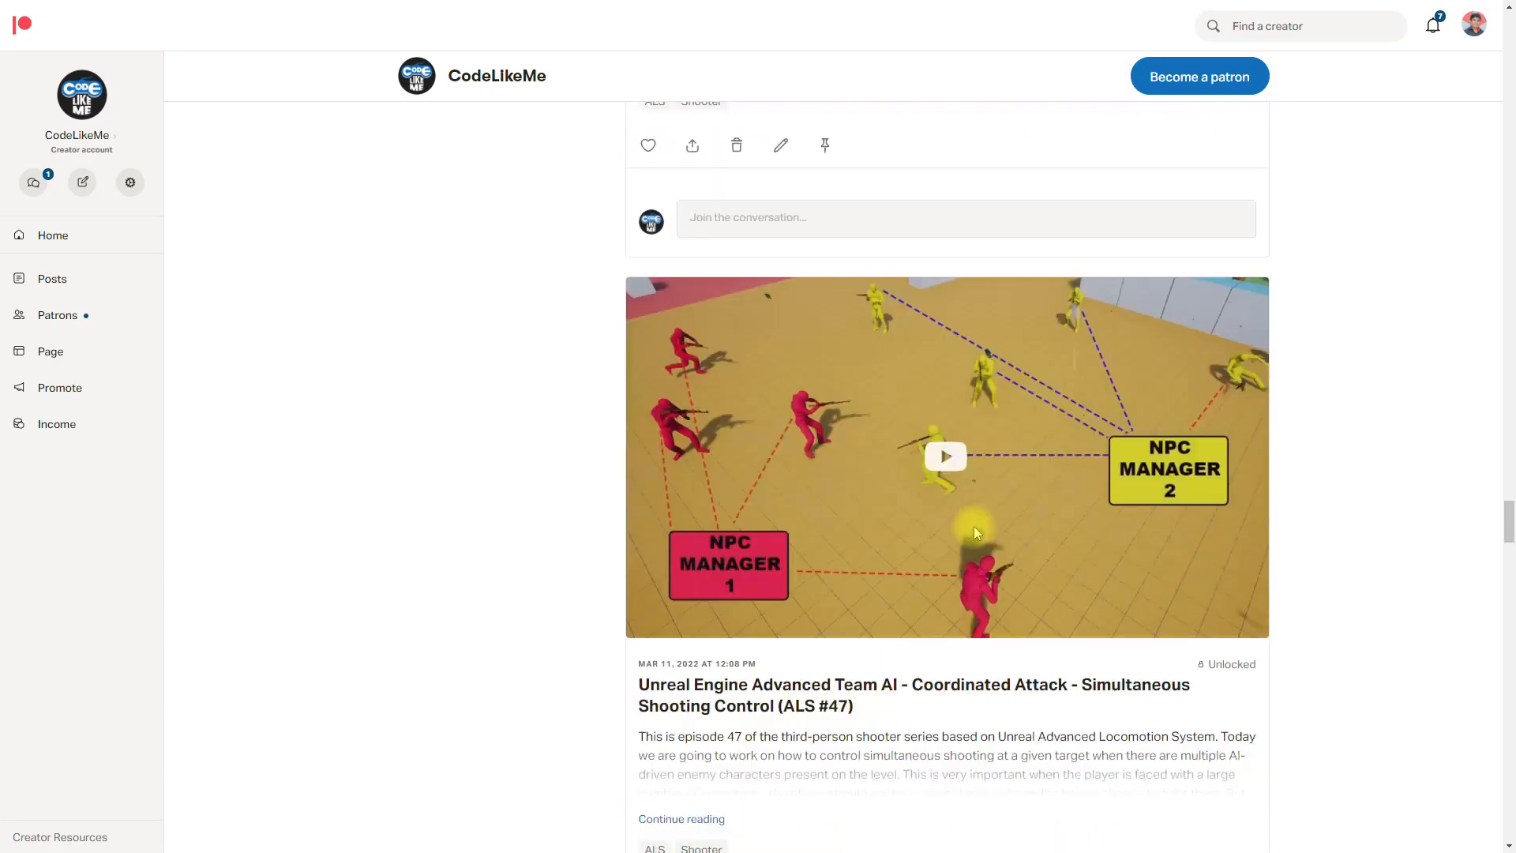
scroll(974, 526, down, 20)
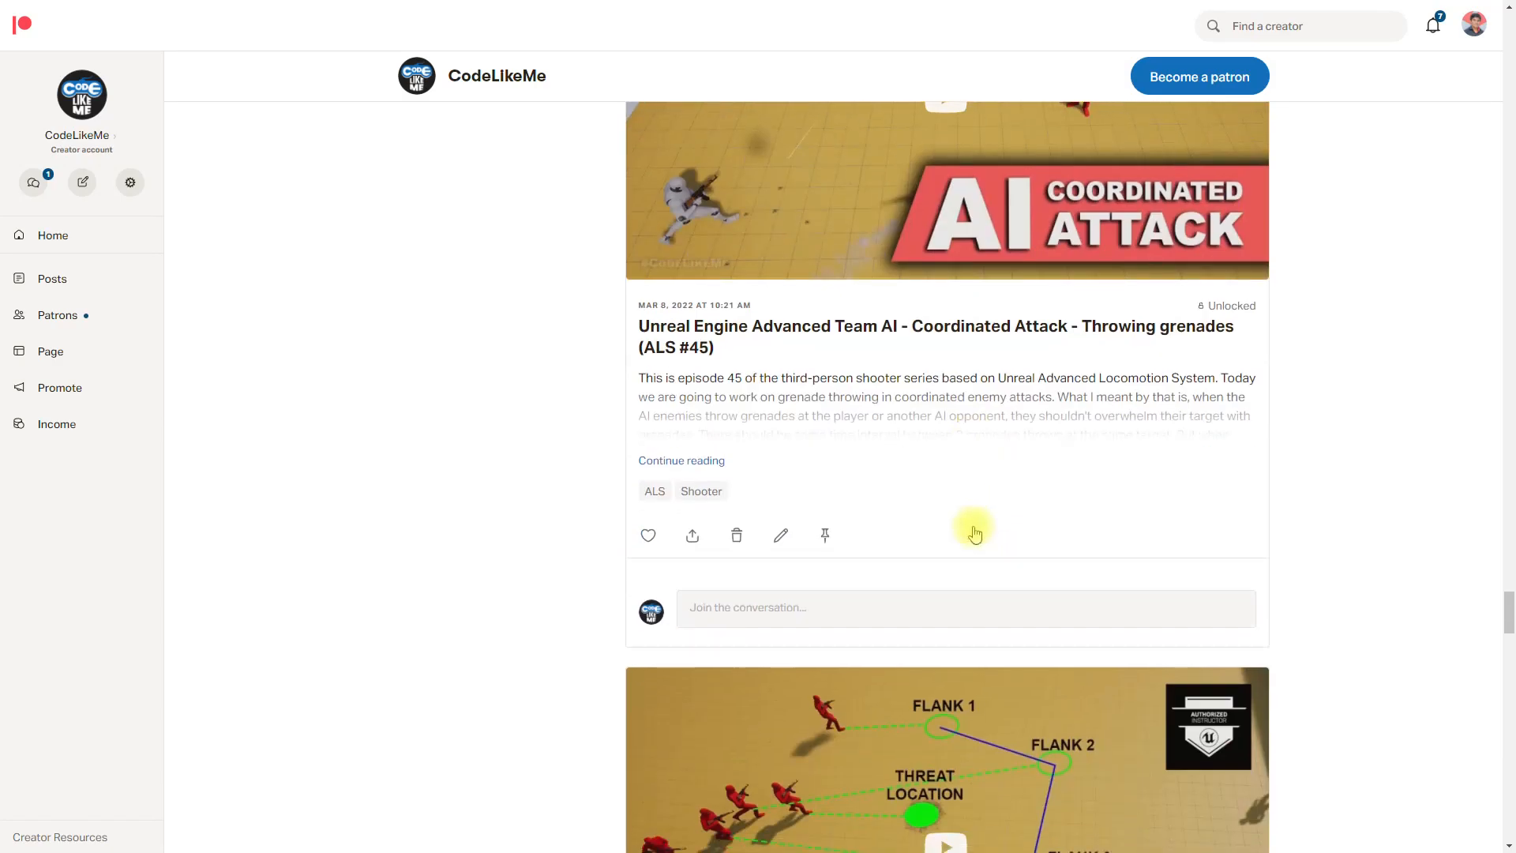
scroll(974, 534, down, 20)
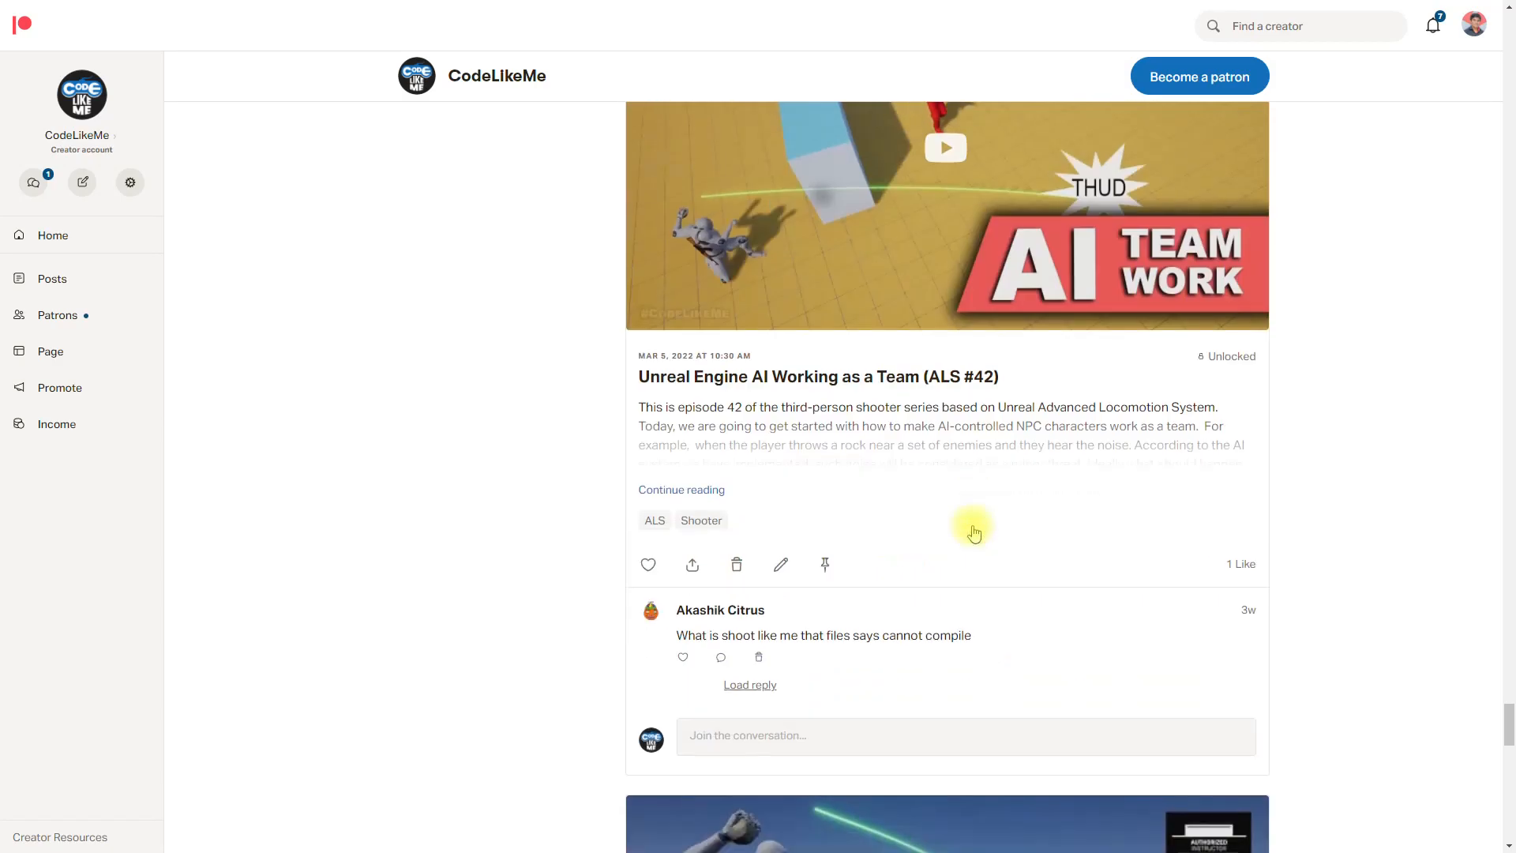
scroll(973, 534, down, 10)
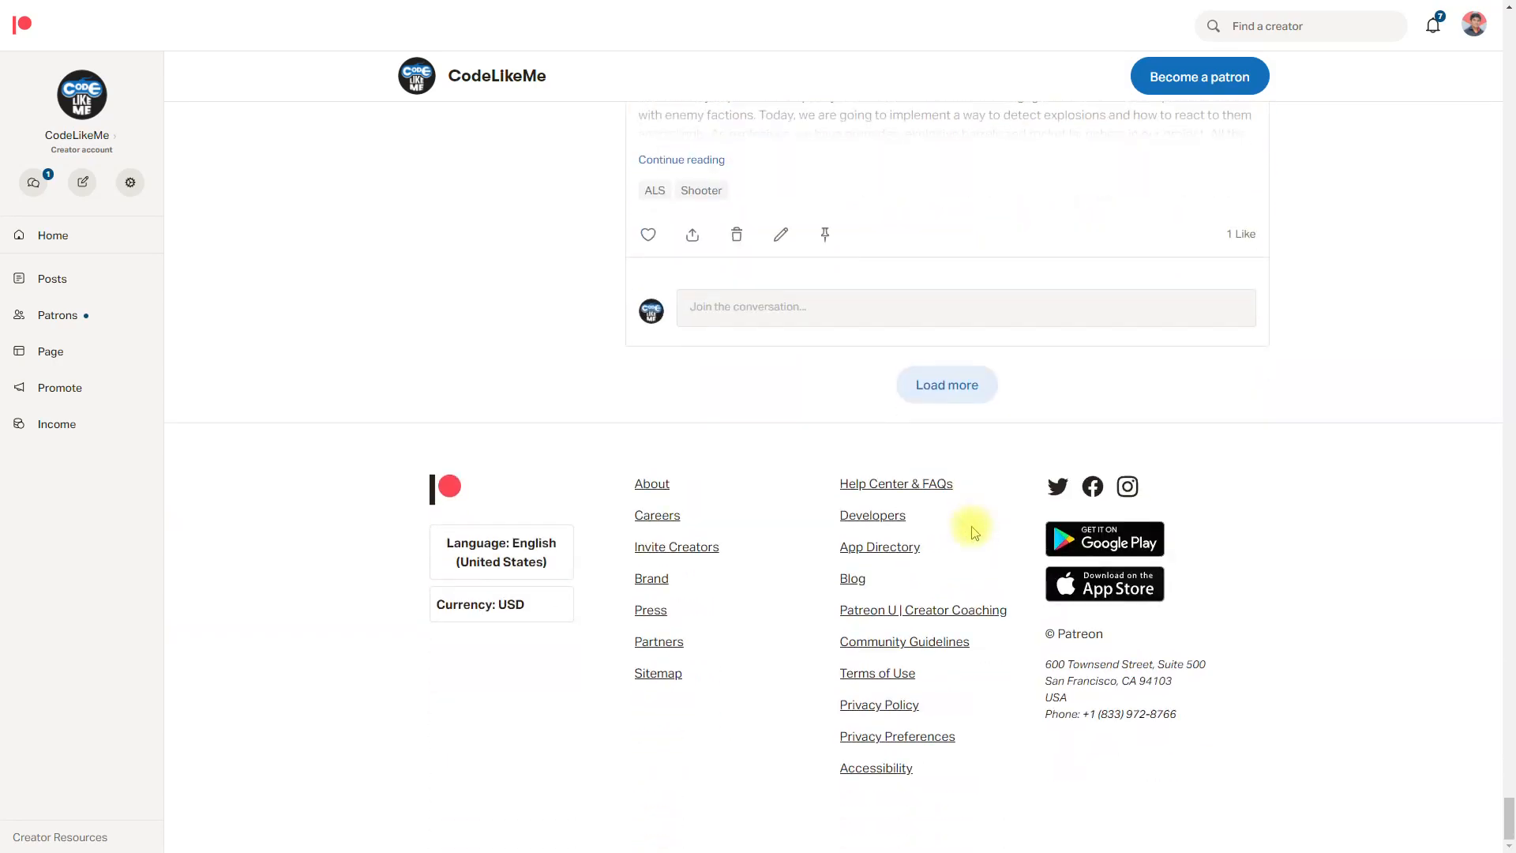